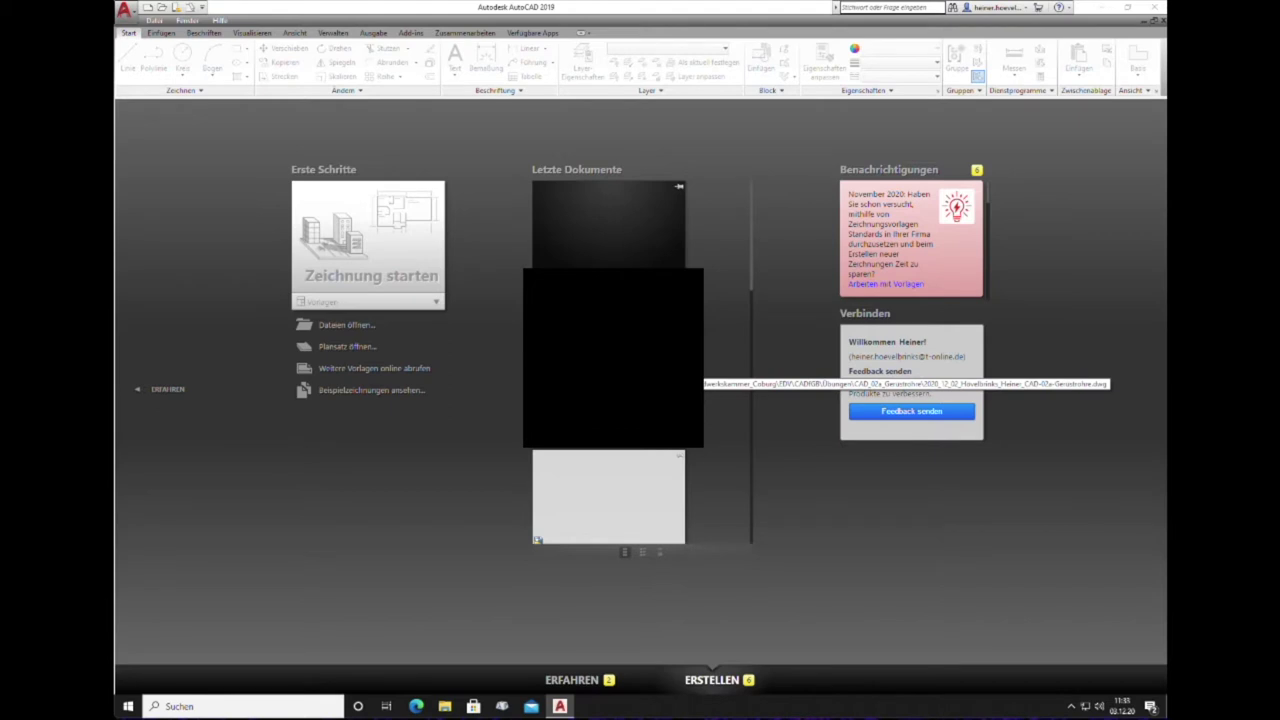
Step: Open the CAD-00-Layer drawing from the Übungen > CAD_00_Layer folder
{"action": "left_click", "coordinate": [356, 330]}
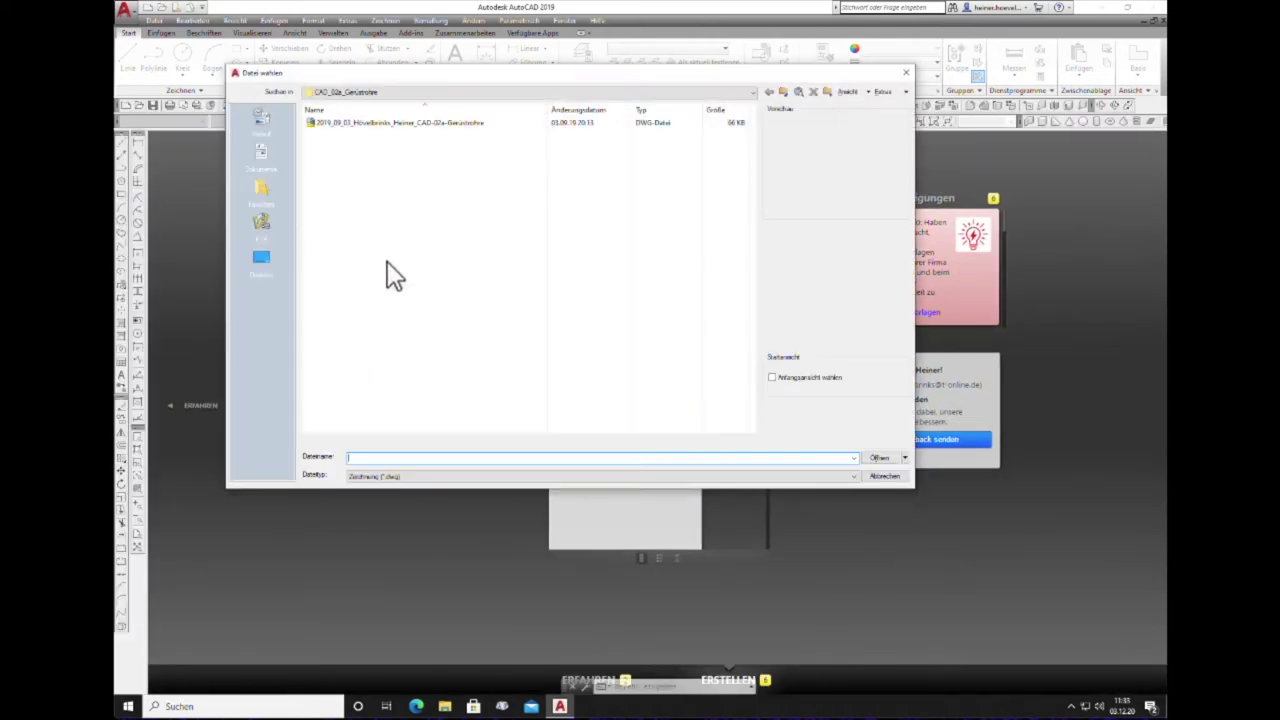
{"action": "left_click", "coordinate": [753, 91]}
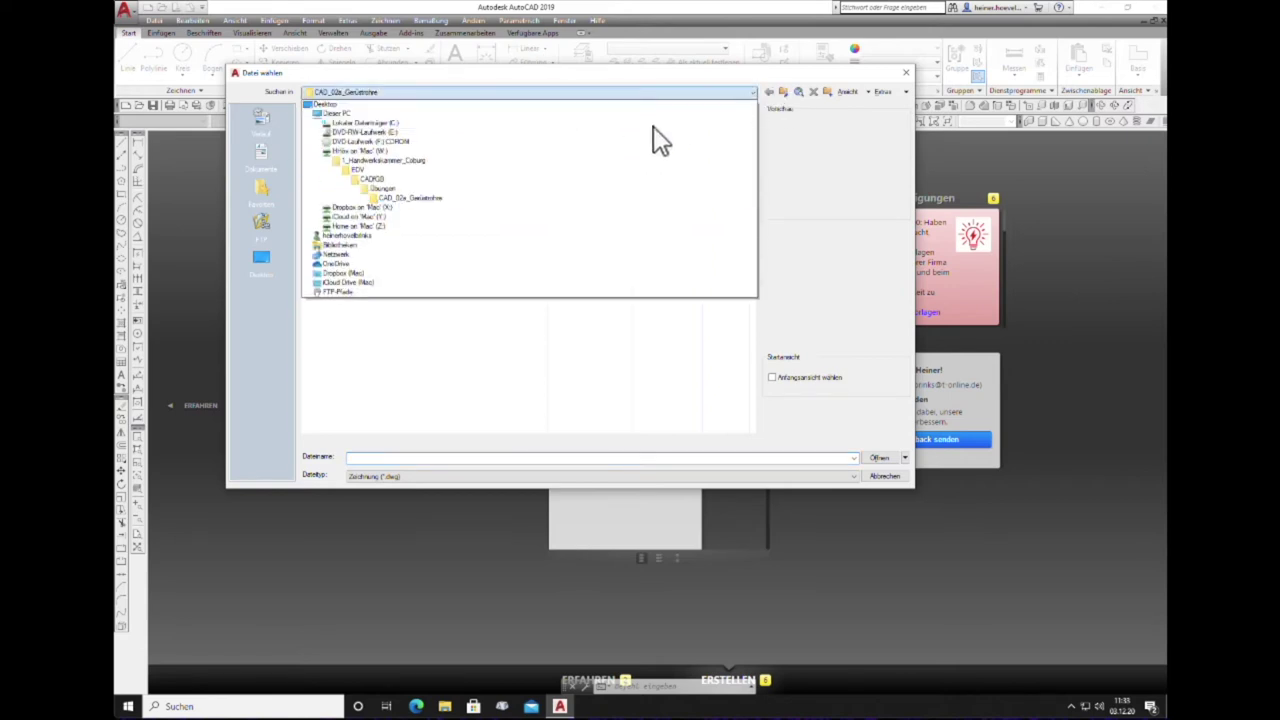
{"action": "left_click", "coordinate": [373, 187]}
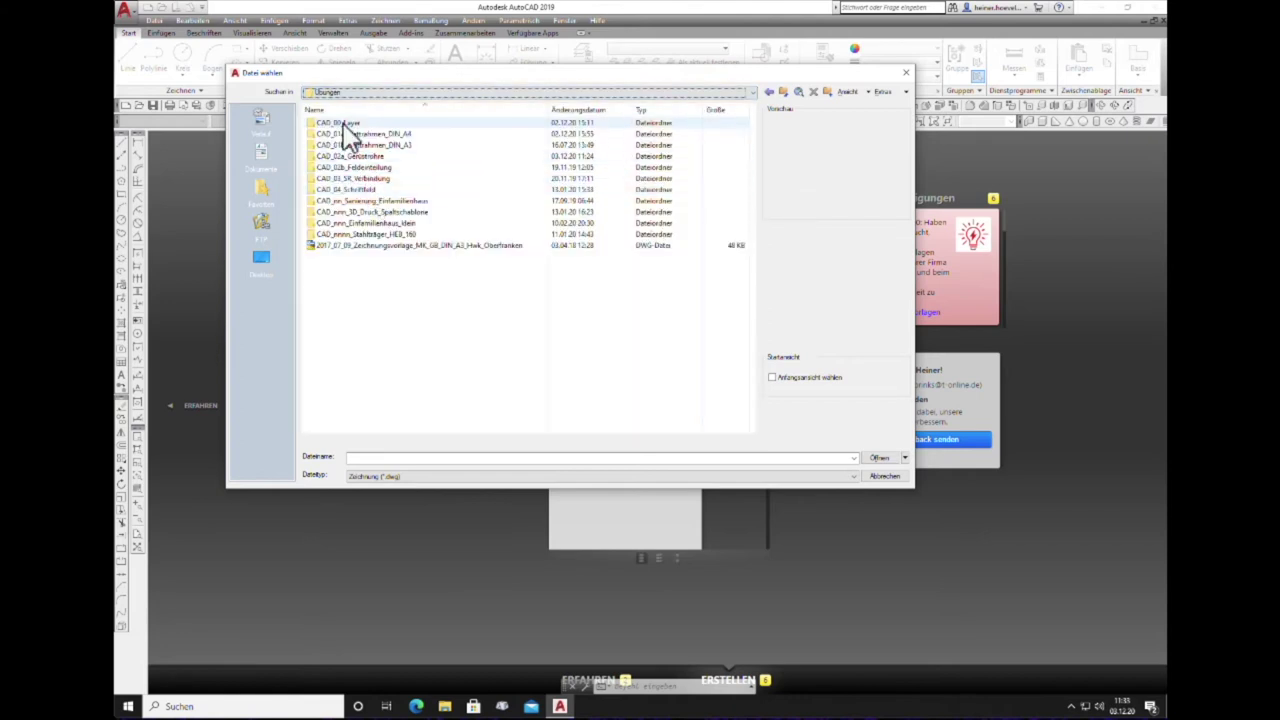
{"action": "double_click", "coordinate": [343, 122]}
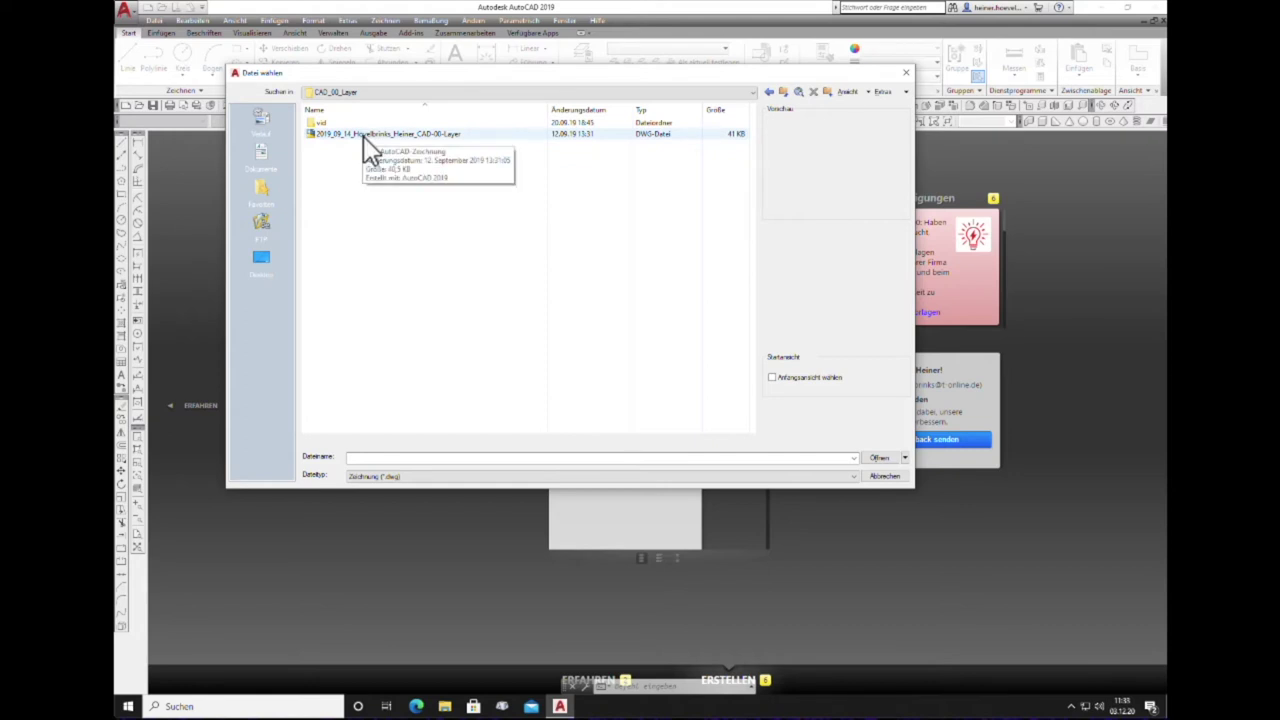
{"action": "left_click", "coordinate": [363, 136]}
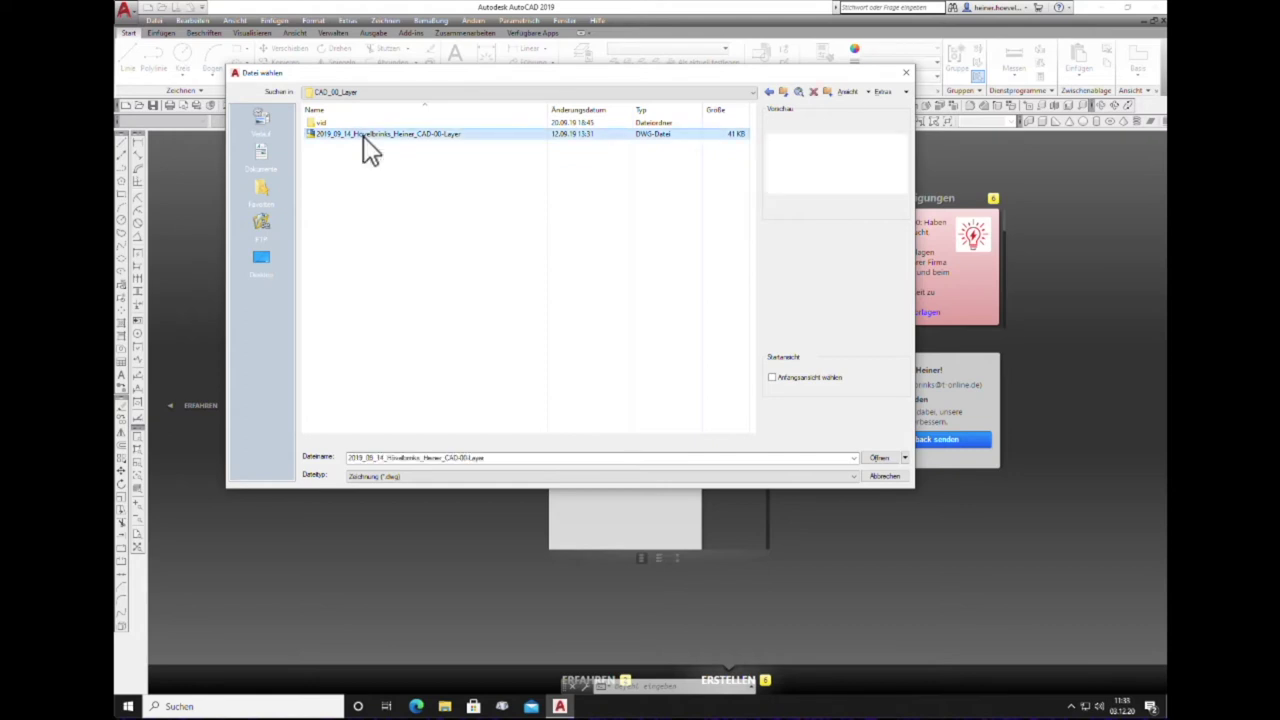
{"action": "left_click", "coordinate": [881, 458]}
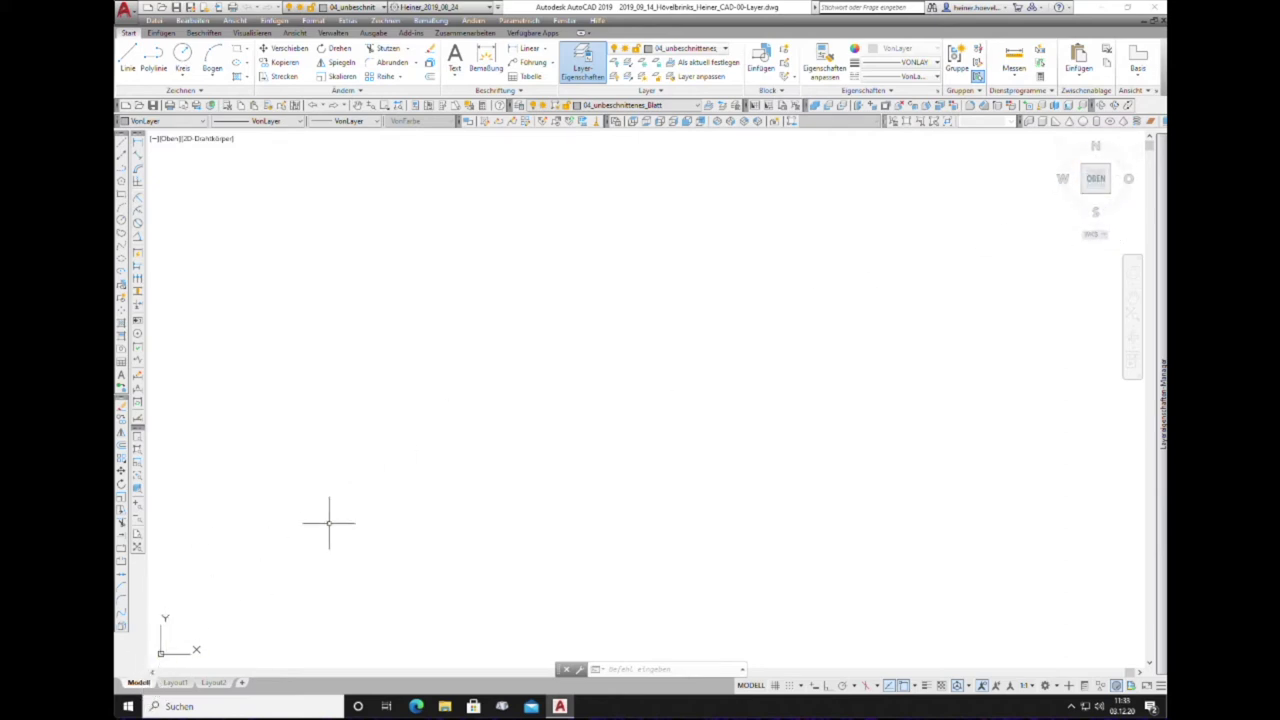
Step: Save the drawing as '2020_12_03 CAD-2a-Gerüströhre' in Übungen > CAD_02a_Gerüstrohre
{"action": "left_click", "coordinate": [151, 20]}
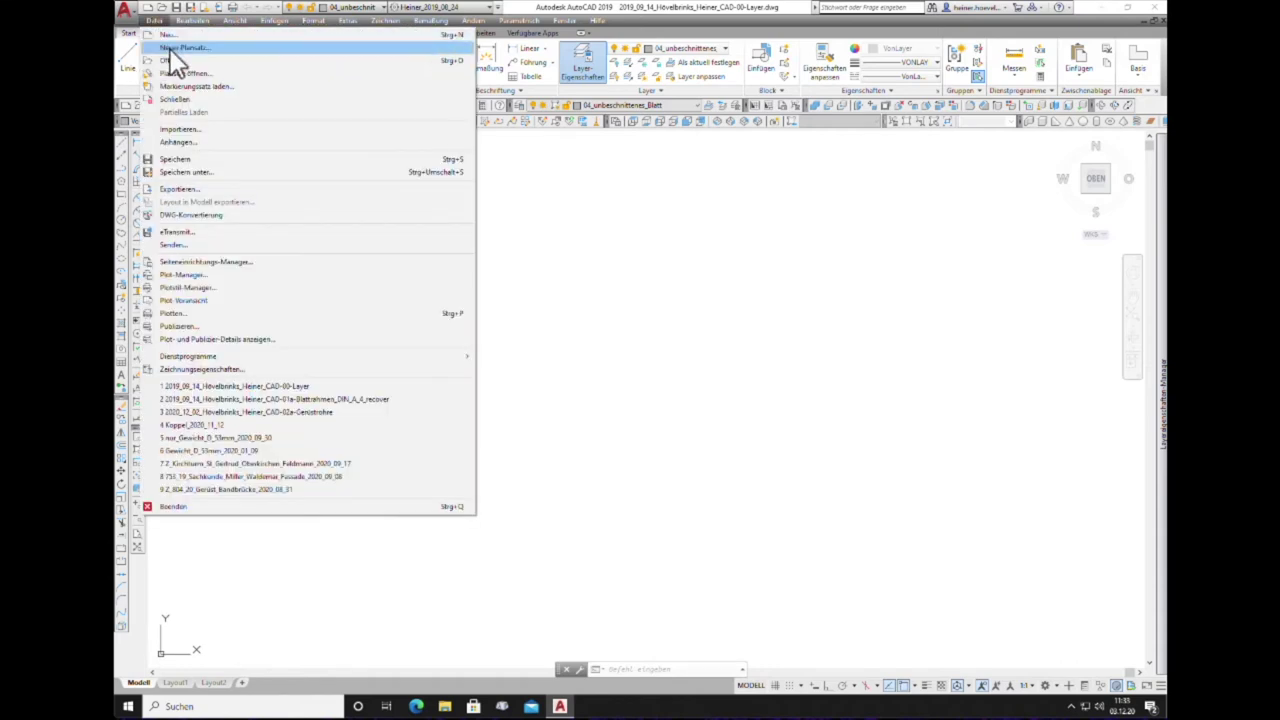
{"action": "left_click", "coordinate": [208, 171]}
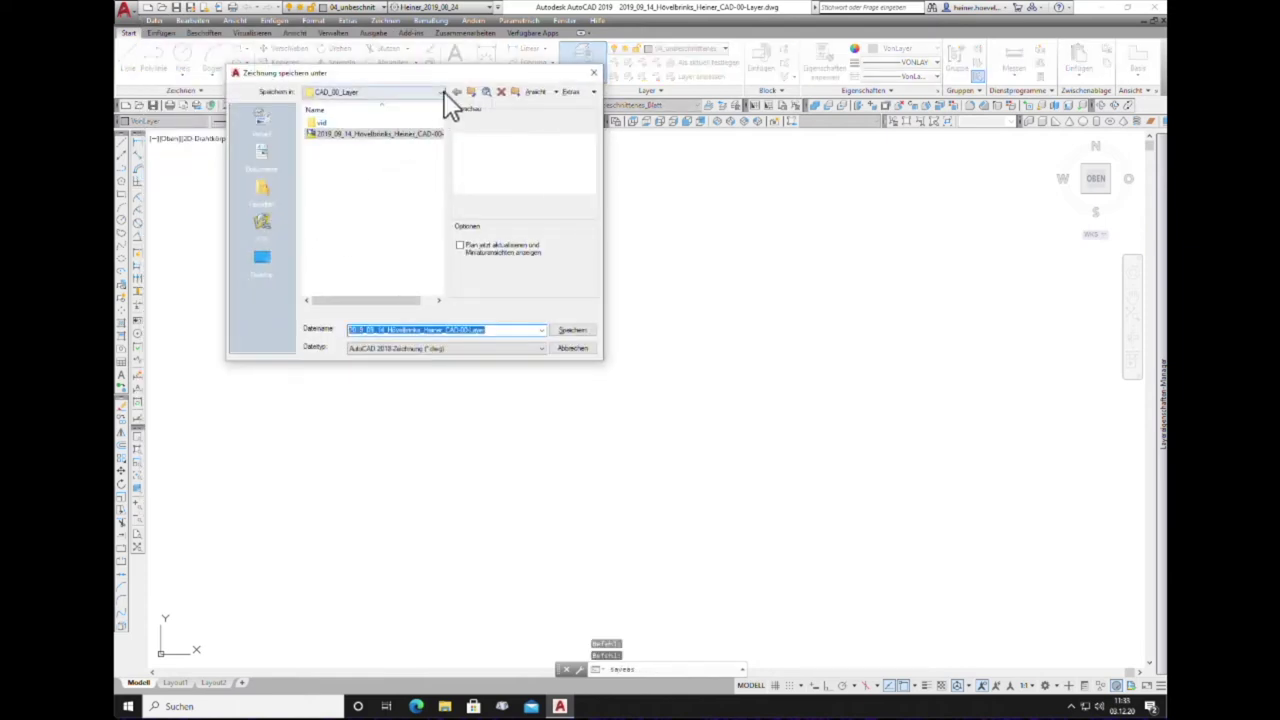
{"action": "left_click", "coordinate": [440, 92]}
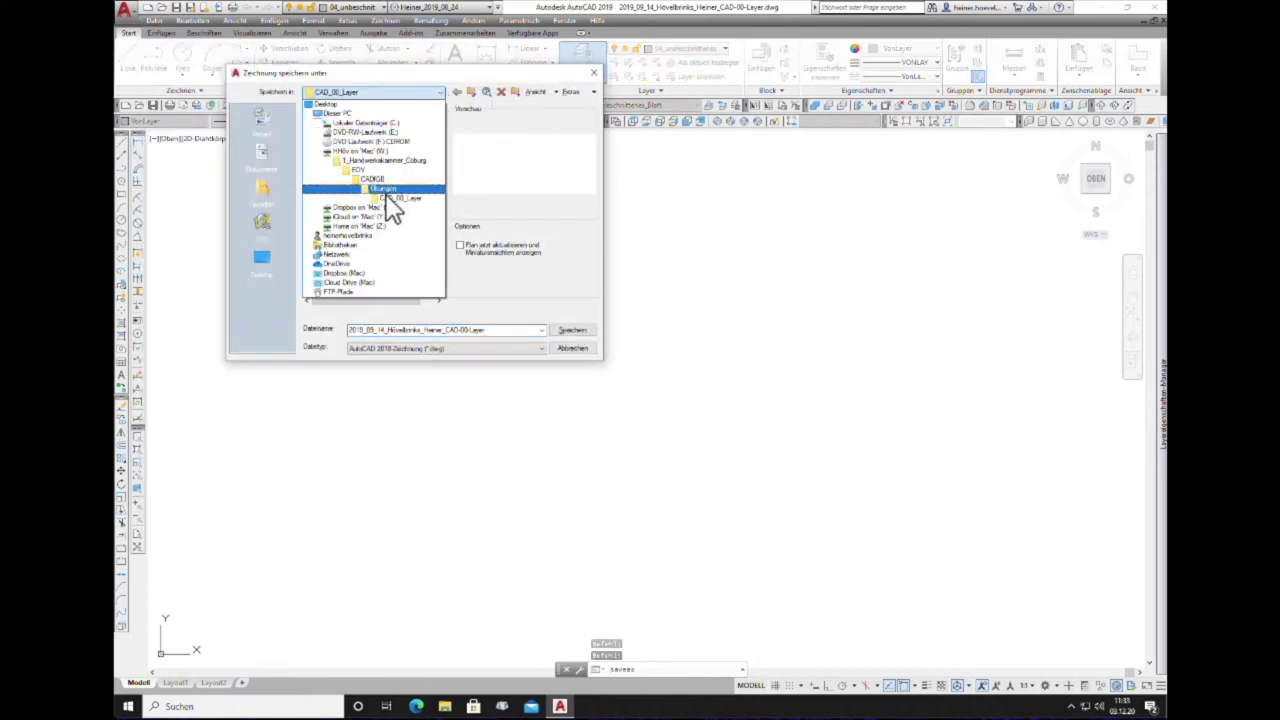
{"action": "left_click", "coordinate": [386, 188]}
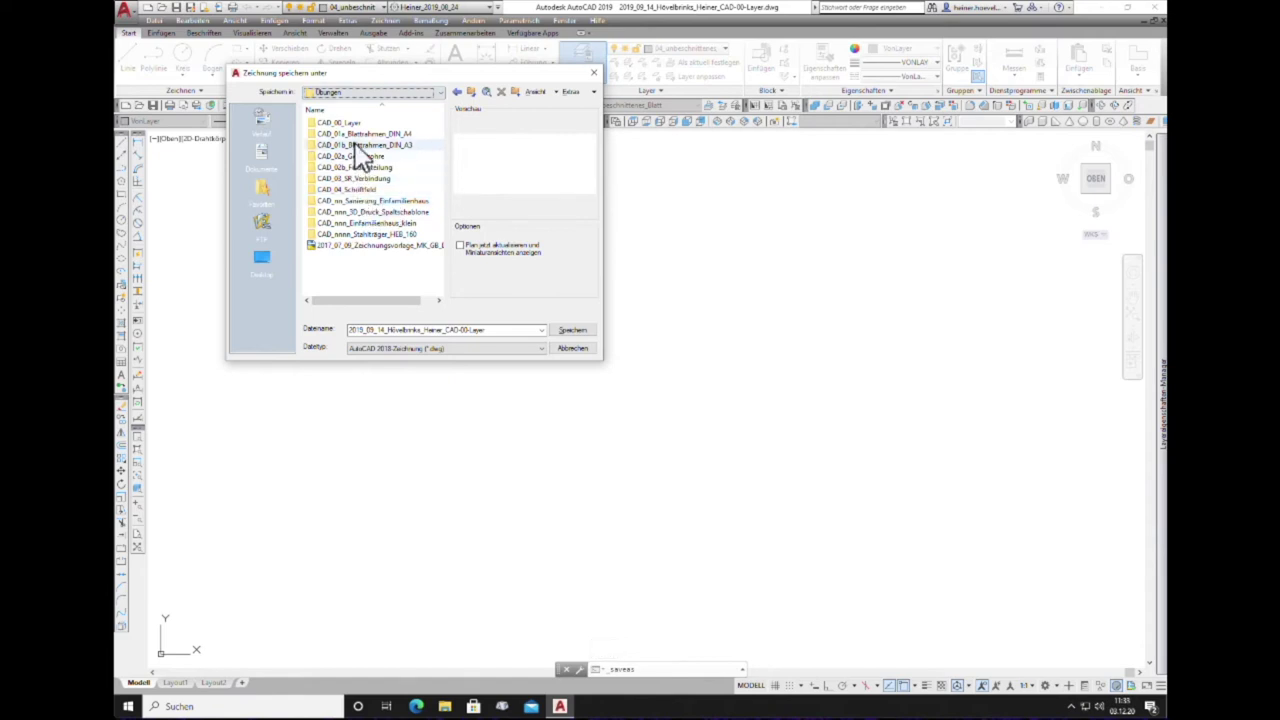
{"action": "left_click", "coordinate": [356, 155]}
{"action": "double_click", "coordinate": [356, 155]}
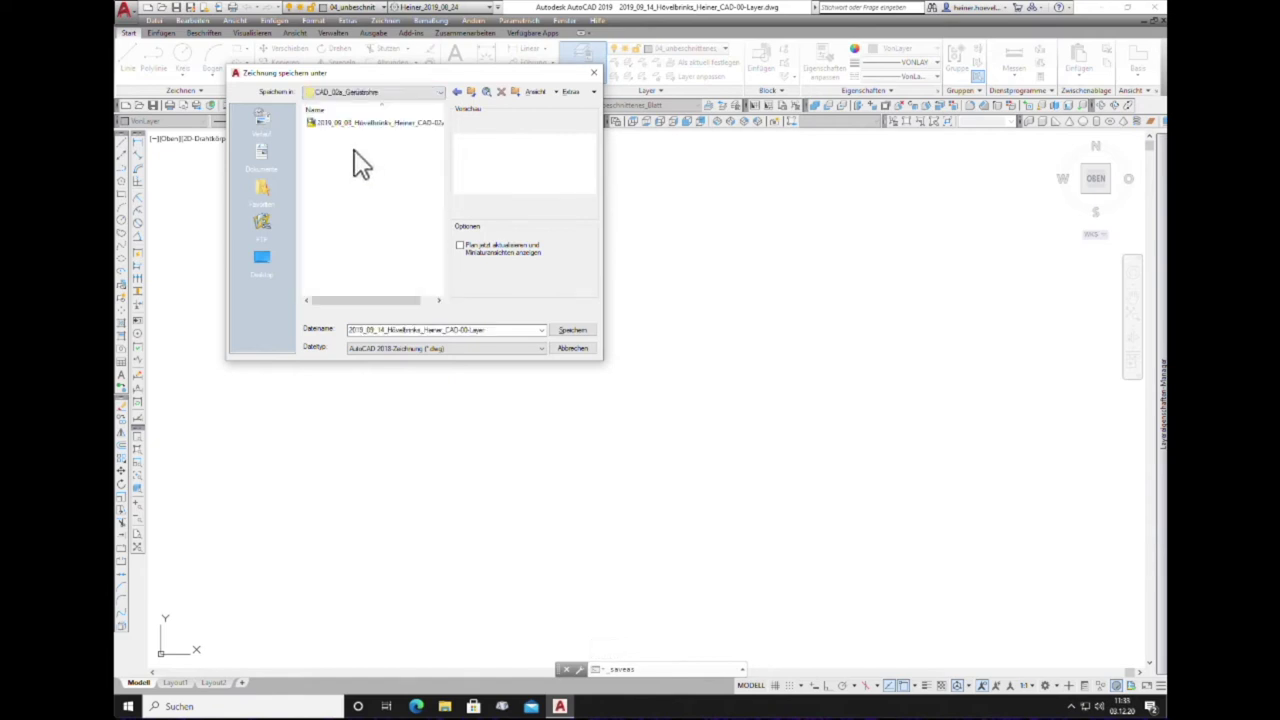
{"action": "double_click", "coordinate": [366, 329]}
{"action": "left_click", "coordinate": [363, 329]}
{"action": "key", "text": "BackSpace"}
{"action": "key", "text": "BackSpace"}
{"action": "type", "text": "20_"}
{"action": "type", "text": "12_"}
{"action": "type", "text": "03"}
{"action": "type", "text": "a"}
{"action": "left_click", "coordinate": [590, 332]}
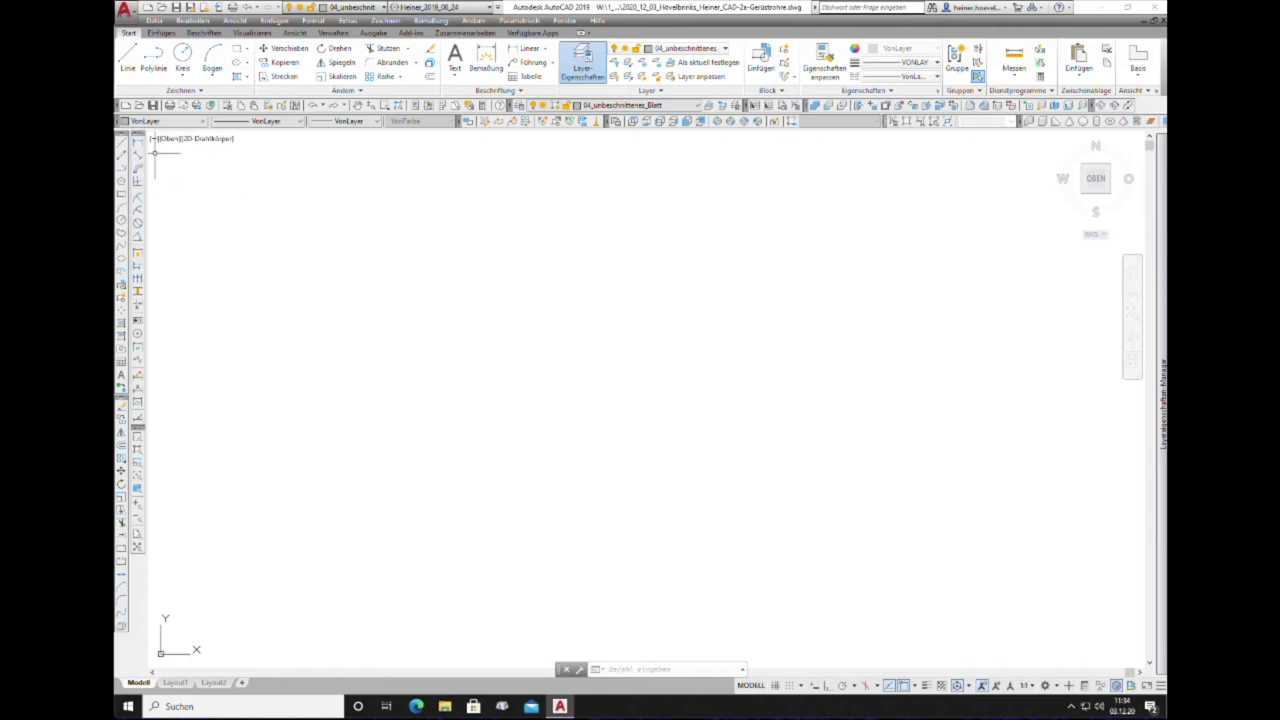
Step: Restore the Oben top-down view and make Gerüstrohr_Typ_3 the current layer
{"action": "left_click", "coordinate": [1094, 201]}
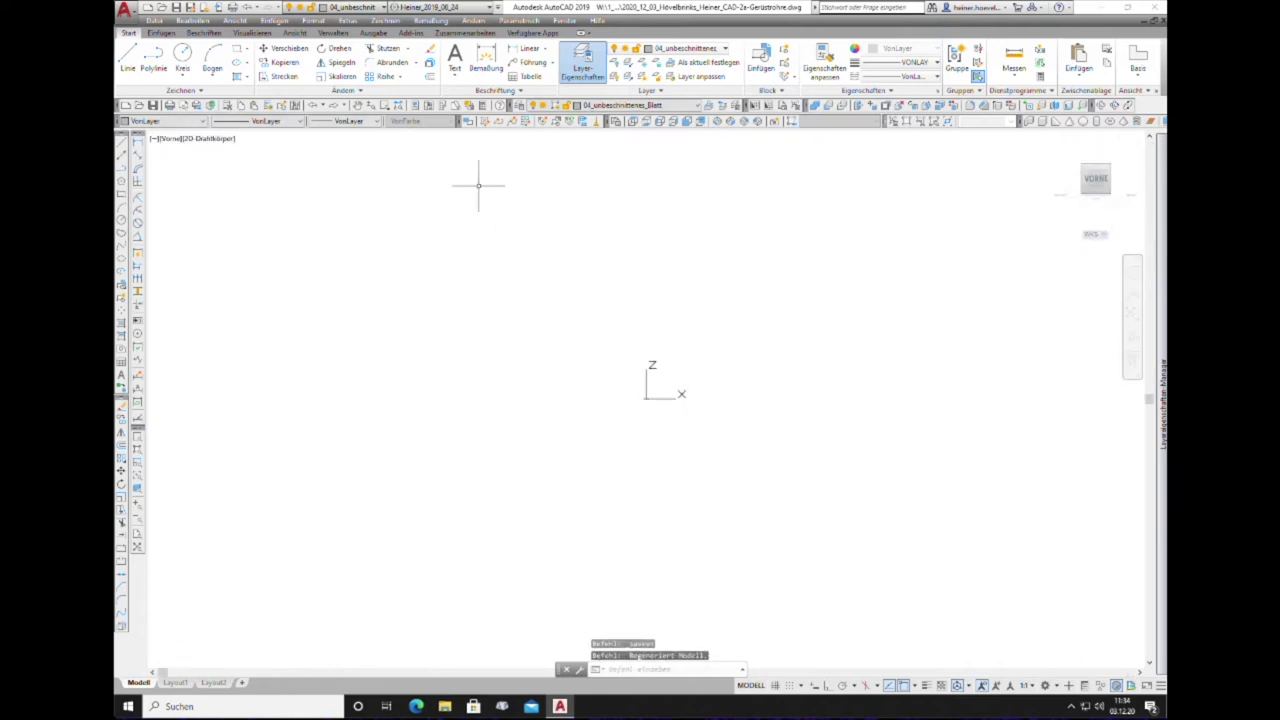
{"action": "left_click", "coordinate": [170, 140]}
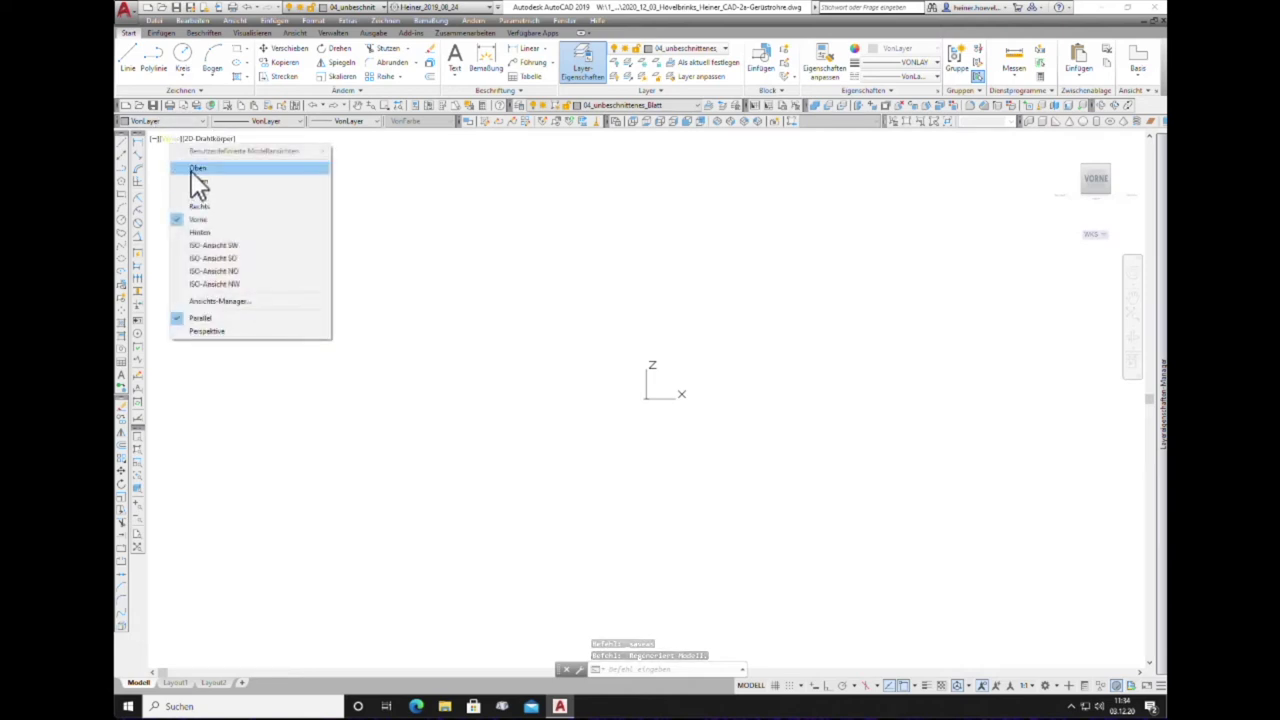
{"action": "left_click", "coordinate": [192, 170]}
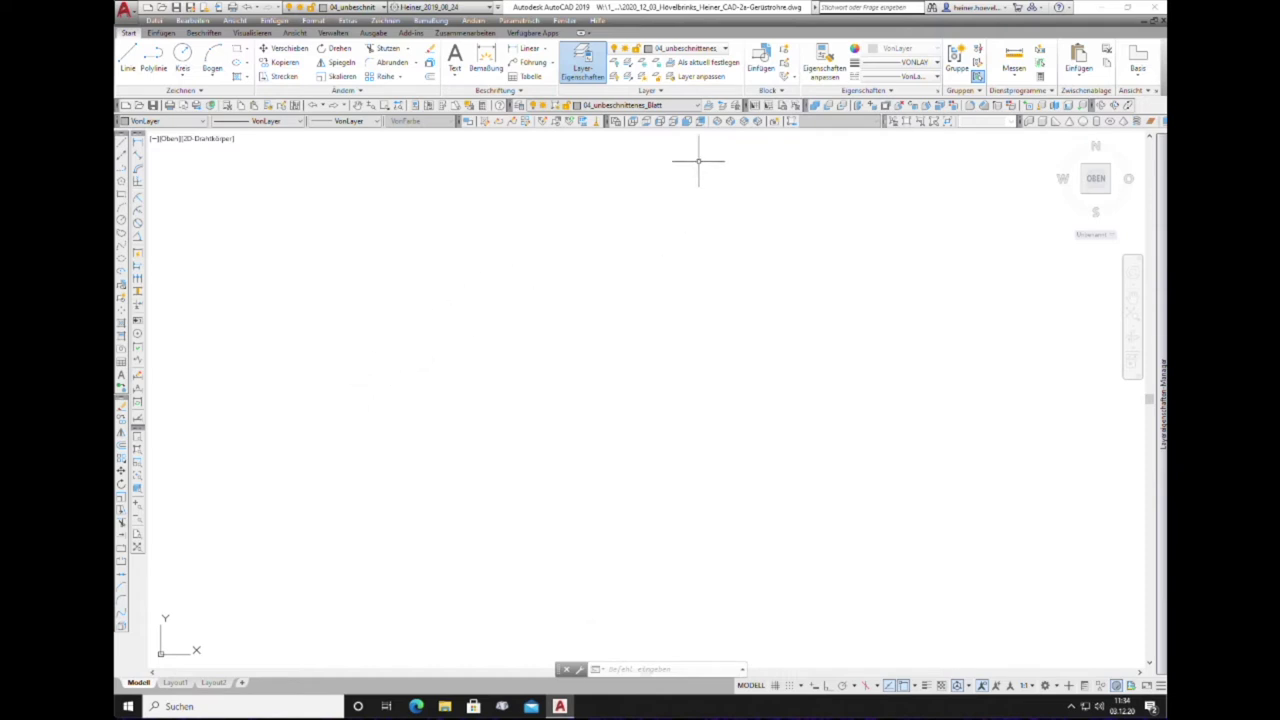
{"action": "left_click", "coordinate": [698, 104]}
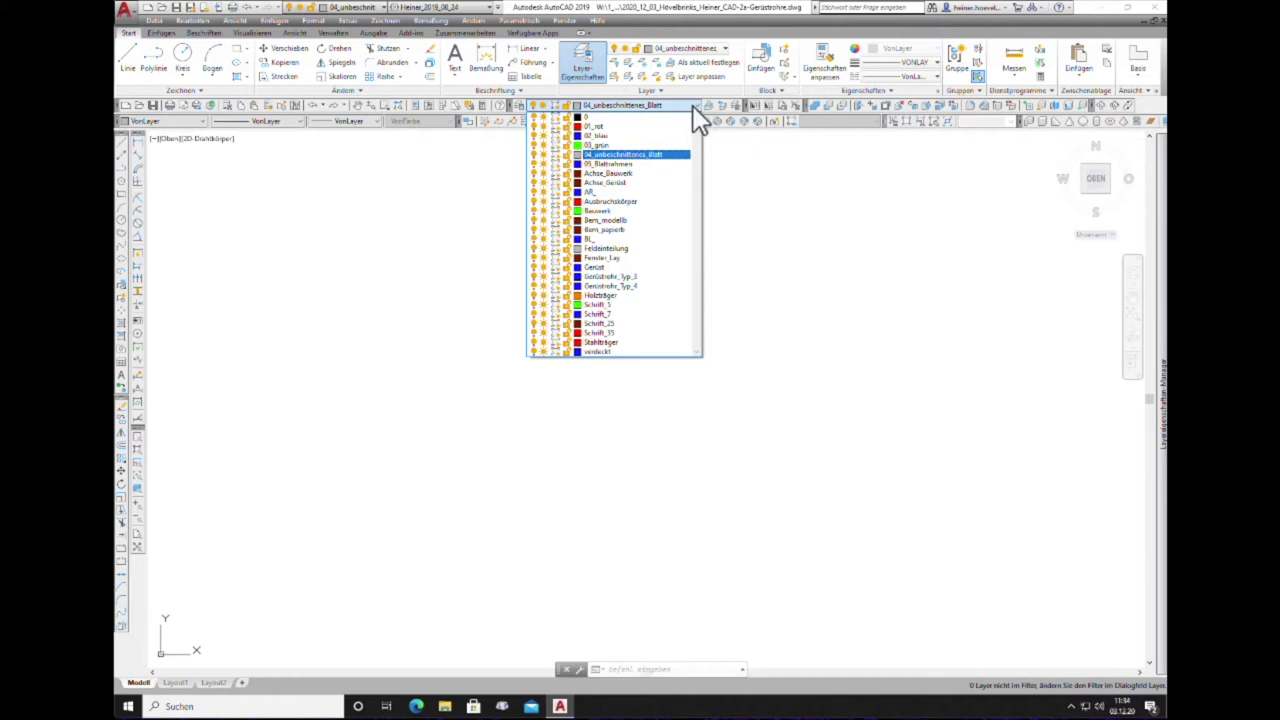
{"action": "left_click", "coordinate": [601, 276]}
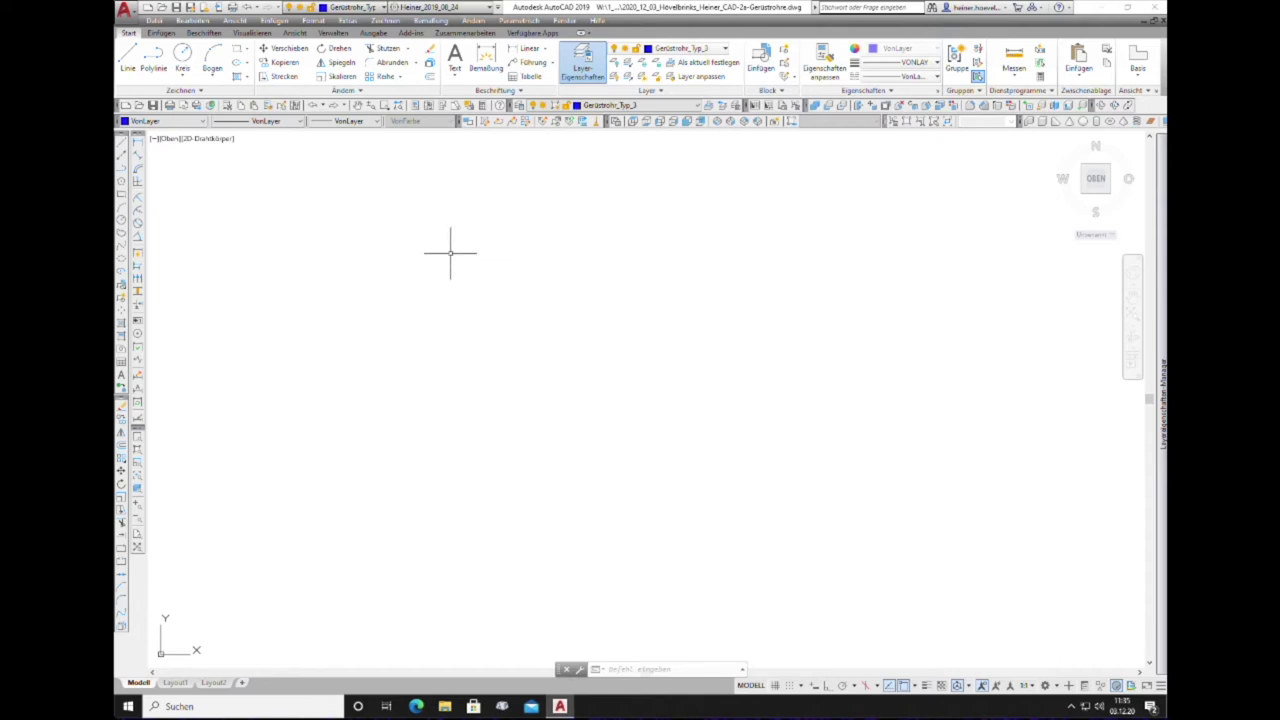
Step: Place a 48.5-diameter circle at a picked centre point, then select it to check
{"action": "left_click", "coordinate": [182, 58]}
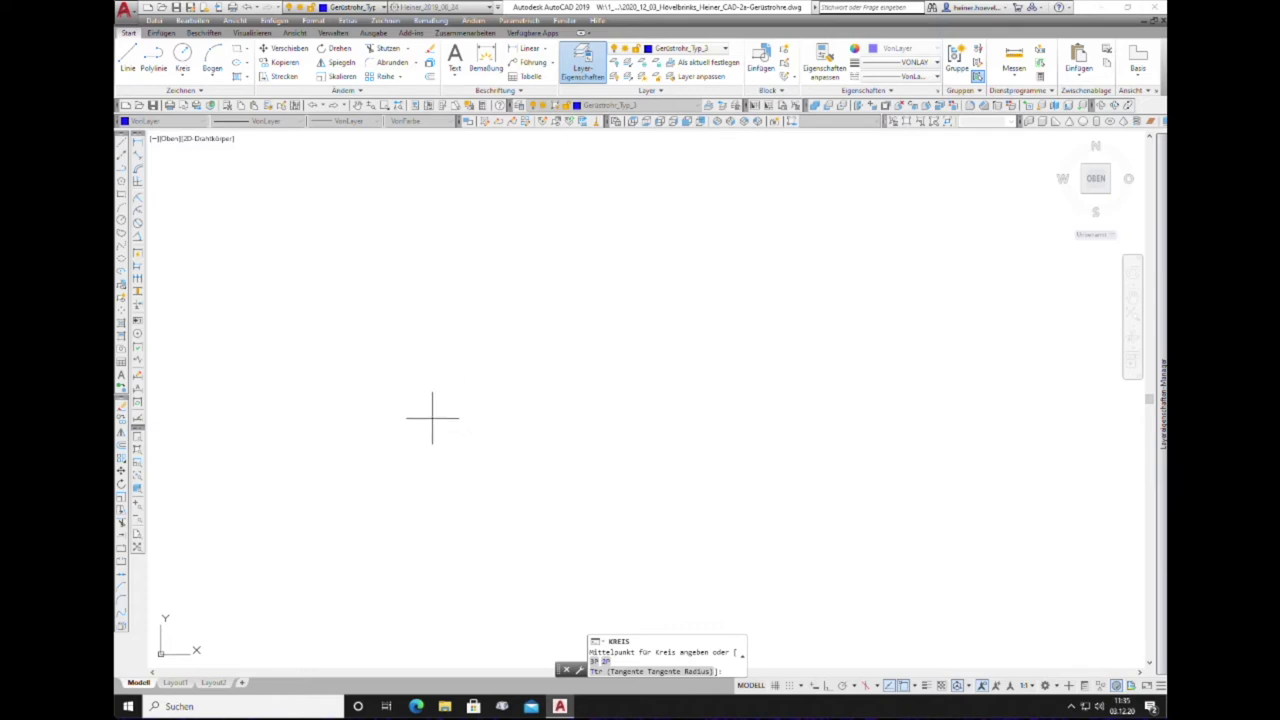
{"action": "left_click", "coordinate": [432, 418]}
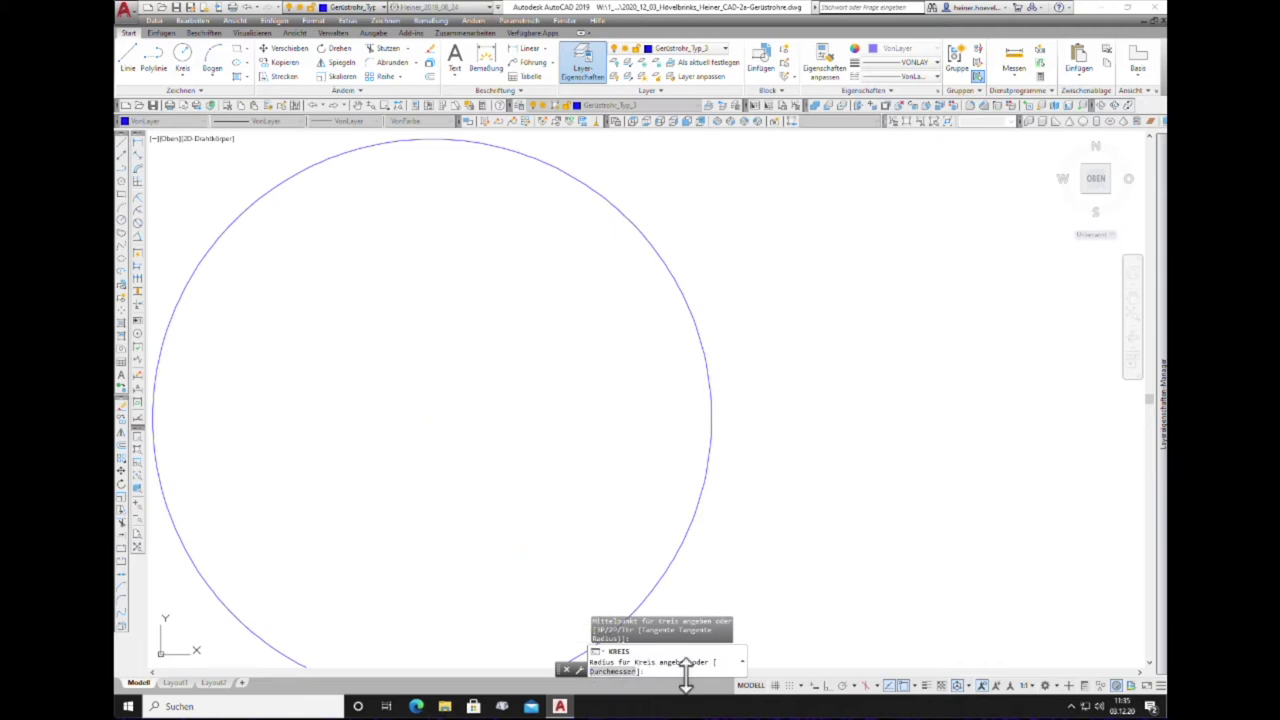
{"action": "type", "text": "d"}
{"action": "key", "text": "Return"}
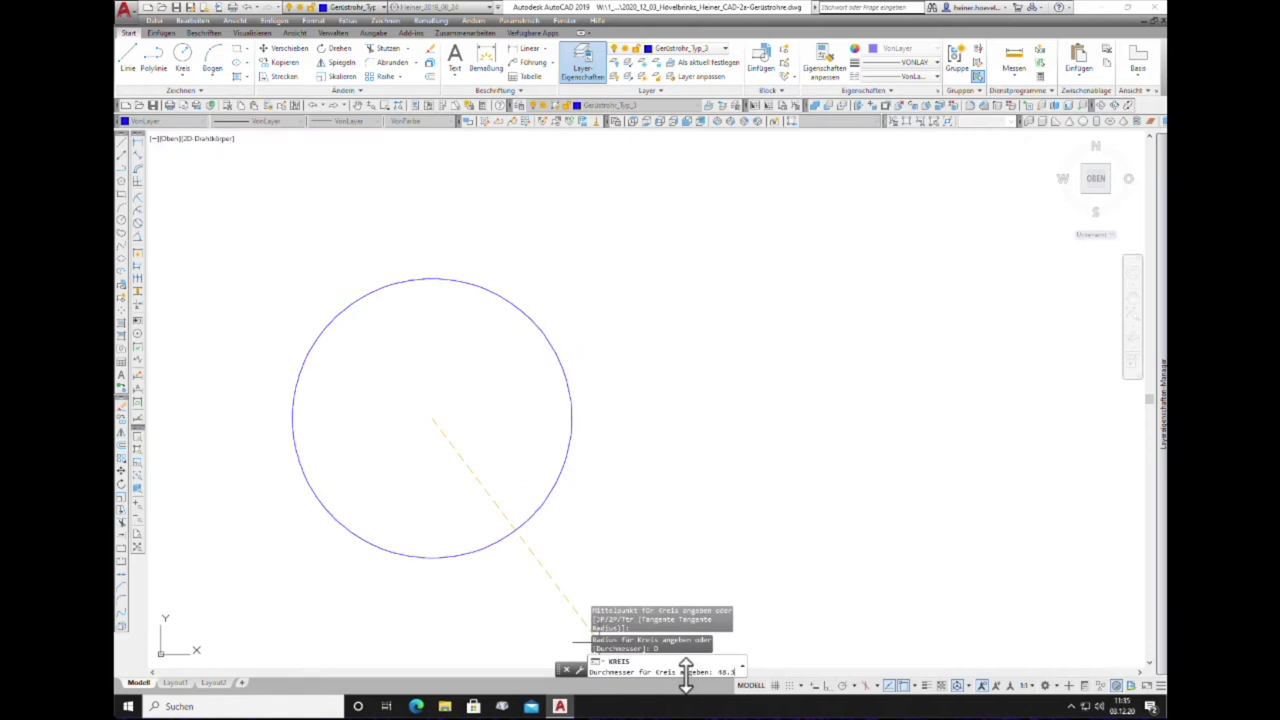
{"action": "key", "text": "Return"}
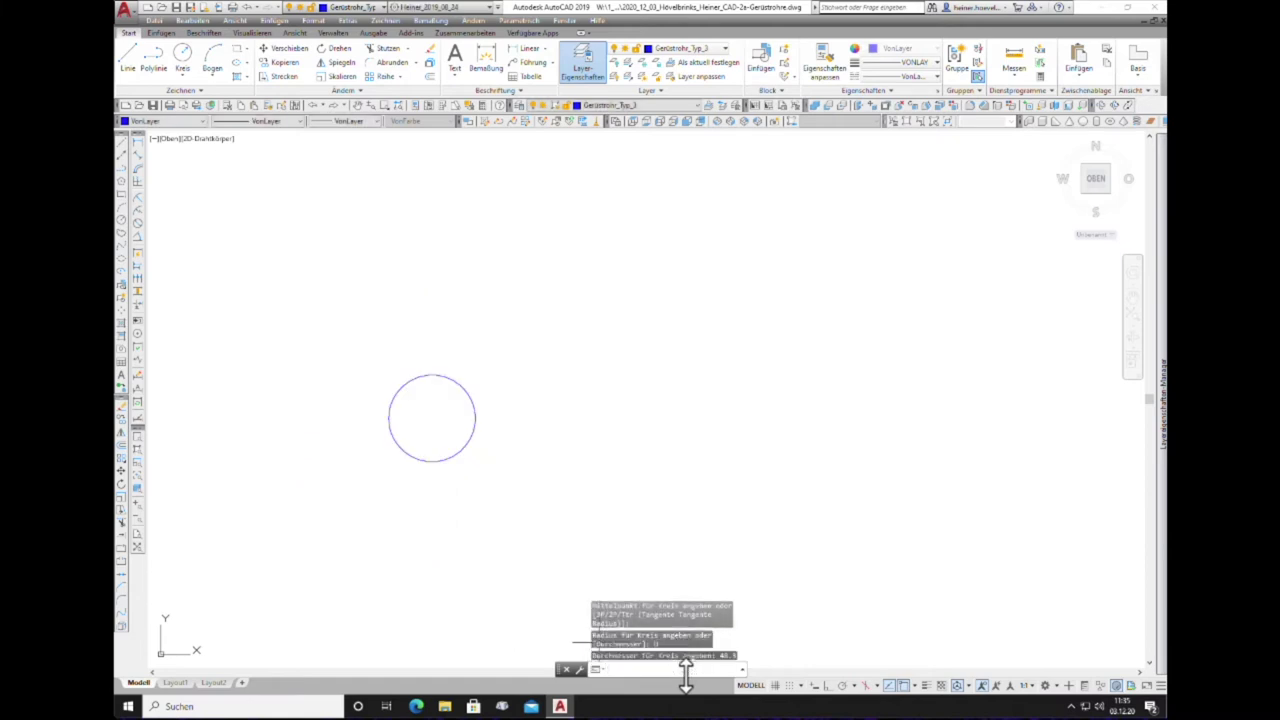
{"action": "scroll", "coordinate": [418, 406], "scroll_direction": "up", "scroll_amount": 2}
{"action": "scroll", "coordinate": [413, 407], "scroll_direction": "up", "scroll_amount": 2}
{"action": "scroll", "coordinate": [417, 409], "scroll_direction": "up", "scroll_amount": 1}
{"action": "scroll", "coordinate": [395, 390], "scroll_direction": "down", "scroll_amount": 1}
{"action": "left_click", "coordinate": [373, 357]}
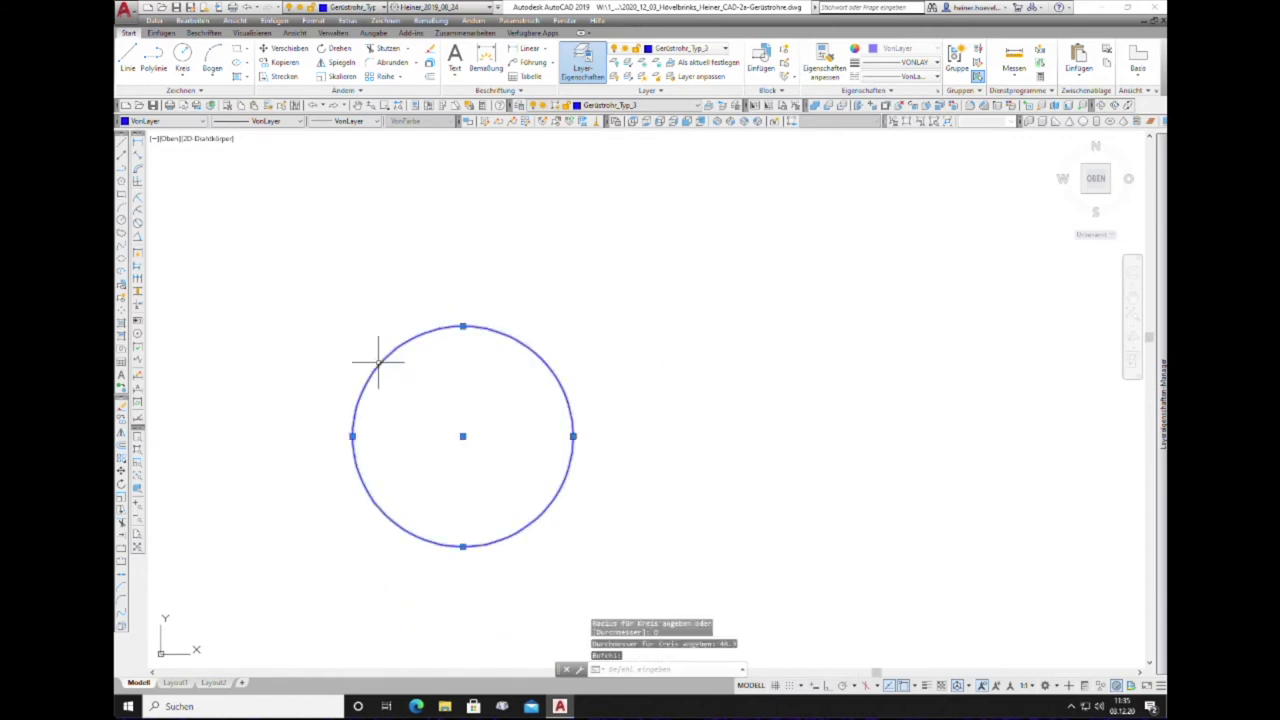
{"action": "key", "text": "Escape"}
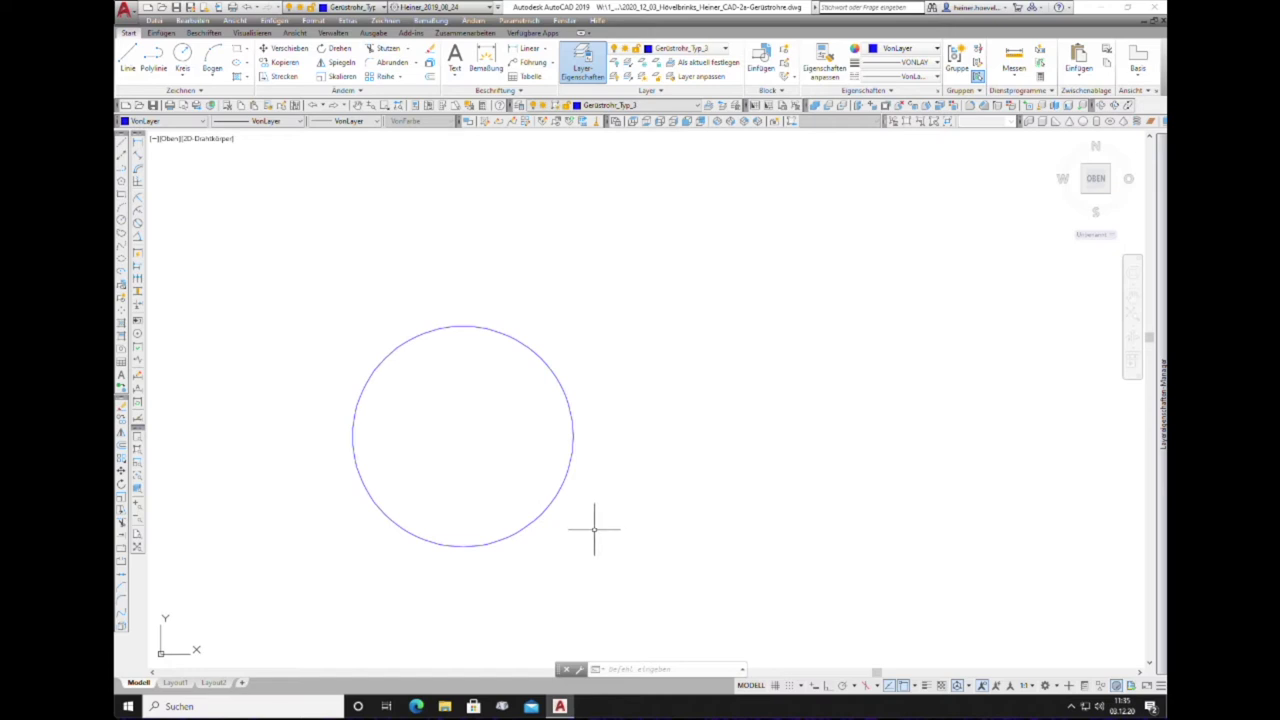
{"action": "mouse_move", "coordinate": [594, 530]}
{"action": "middle_mouse_down", "text": "shift"}
{"action": "mouse_move", "coordinate": [574, 380]}
{"action": "mouse_move", "coordinate": [567, 457]}
{"action": "mouse_move", "coordinate": [563, 397]}
{"action": "middle_mouse_up", "text": "shift"}
{"action": "mouse_move", "coordinate": [497, 534]}
{"action": "middle_mouse_down", "text": "shift"}
{"action": "mouse_move", "coordinate": [489, 477]}
{"action": "mouse_move", "coordinate": [469, 543]}
{"action": "mouse_move", "coordinate": [489, 460]}
{"action": "mouse_move", "coordinate": [488, 502]}
{"action": "middle_mouse_up", "text": "shift"}
{"action": "scroll", "coordinate": [488, 502], "scroll_direction": "up", "scroll_amount": 2}
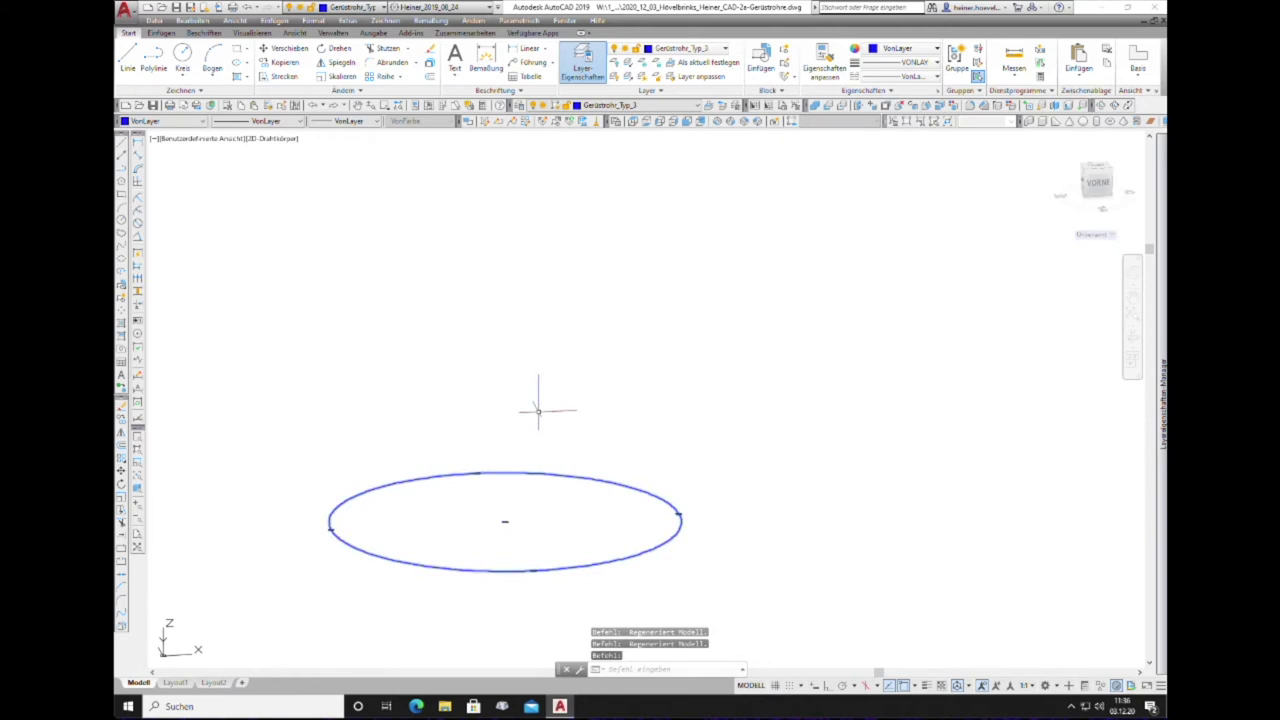
{"action": "key", "text": "Escape"}
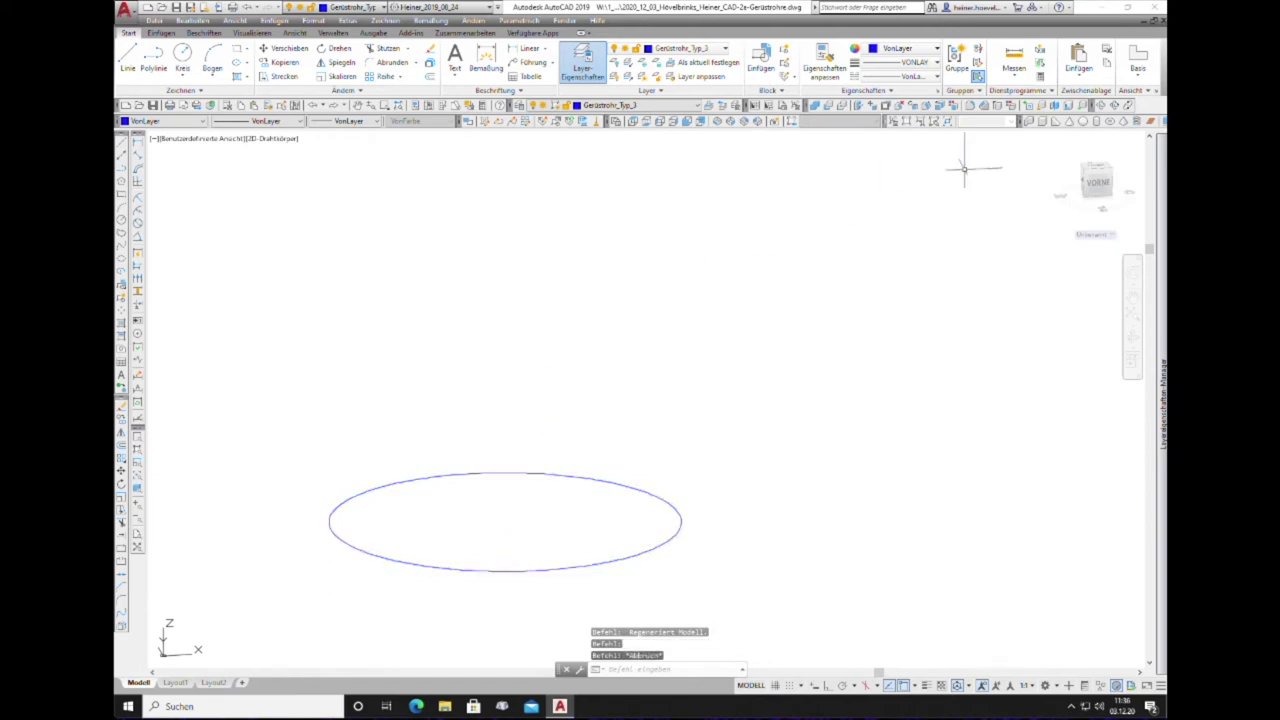
{"action": "left_click", "coordinate": [184, 139]}
{"action": "left_click", "coordinate": [201, 167]}
{"action": "scroll", "coordinate": [354, 331], "scroll_direction": "down", "scroll_amount": 4}
{"action": "scroll", "coordinate": [353, 270], "scroll_direction": "up", "scroll_amount": 2}
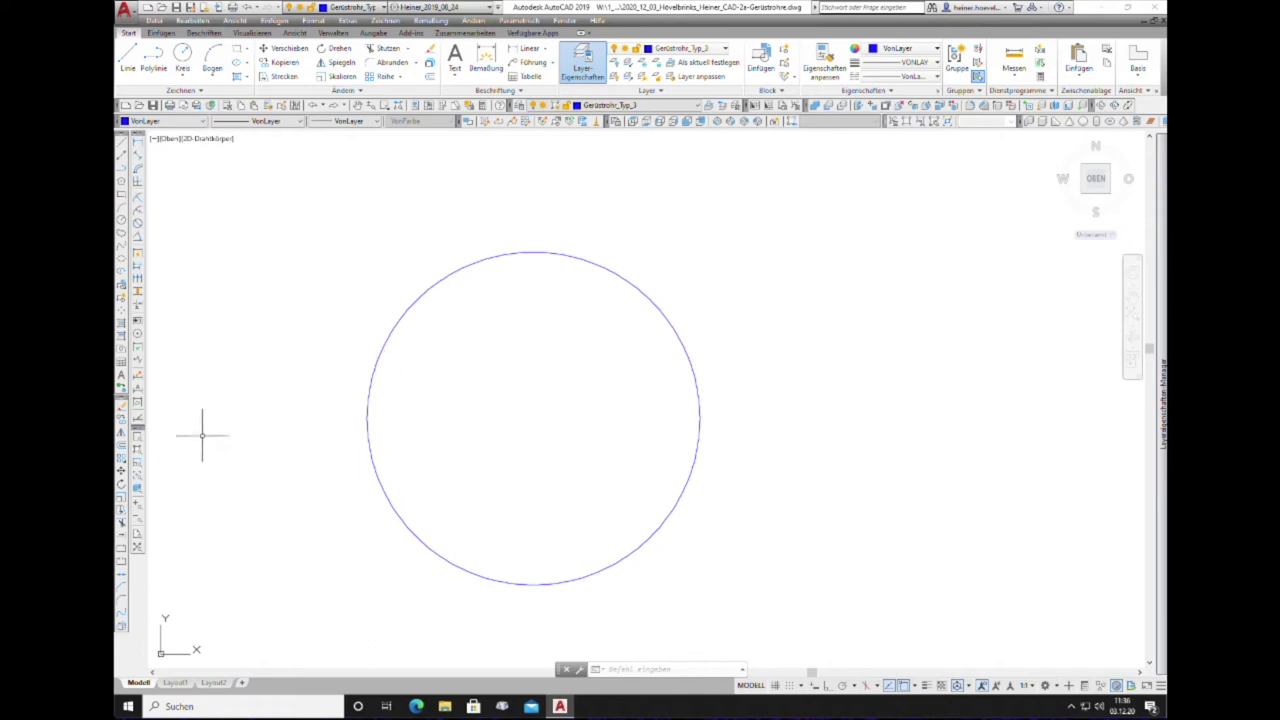
Step: Offset the outer circle 3.2 inward to create the inner wall circle
{"action": "left_click", "coordinate": [124, 449]}
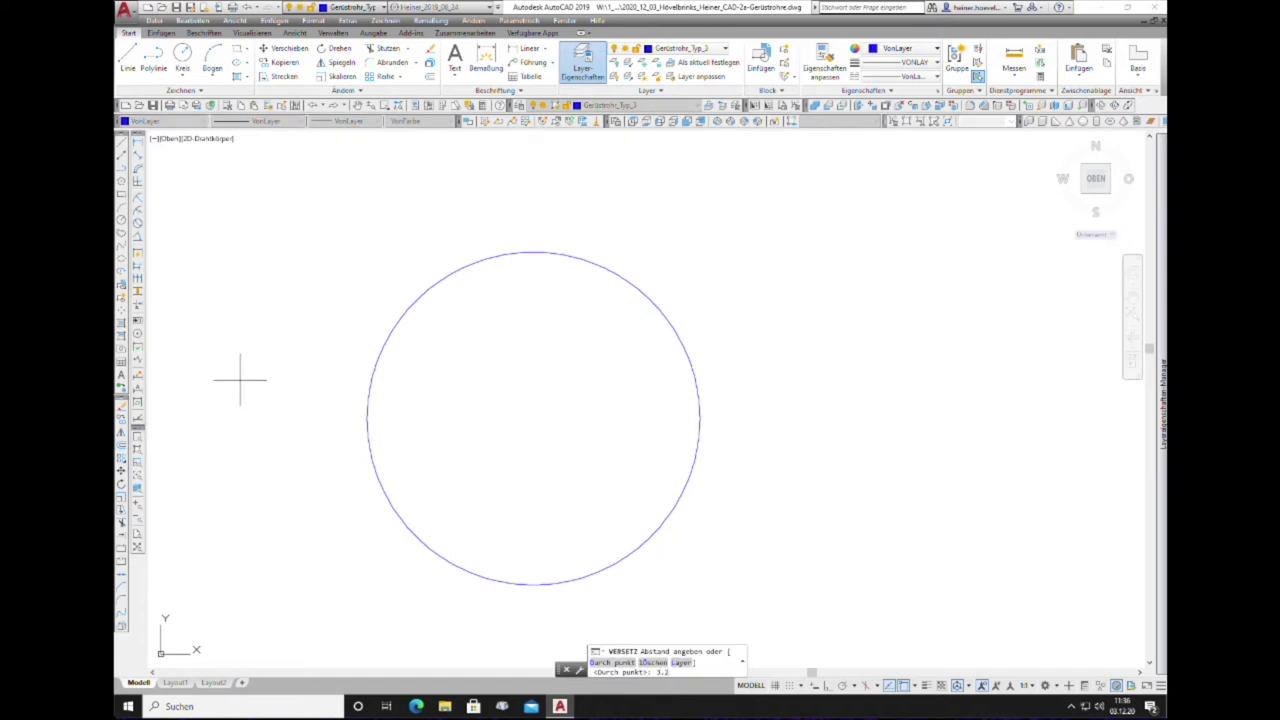
{"action": "key", "text": "Return"}
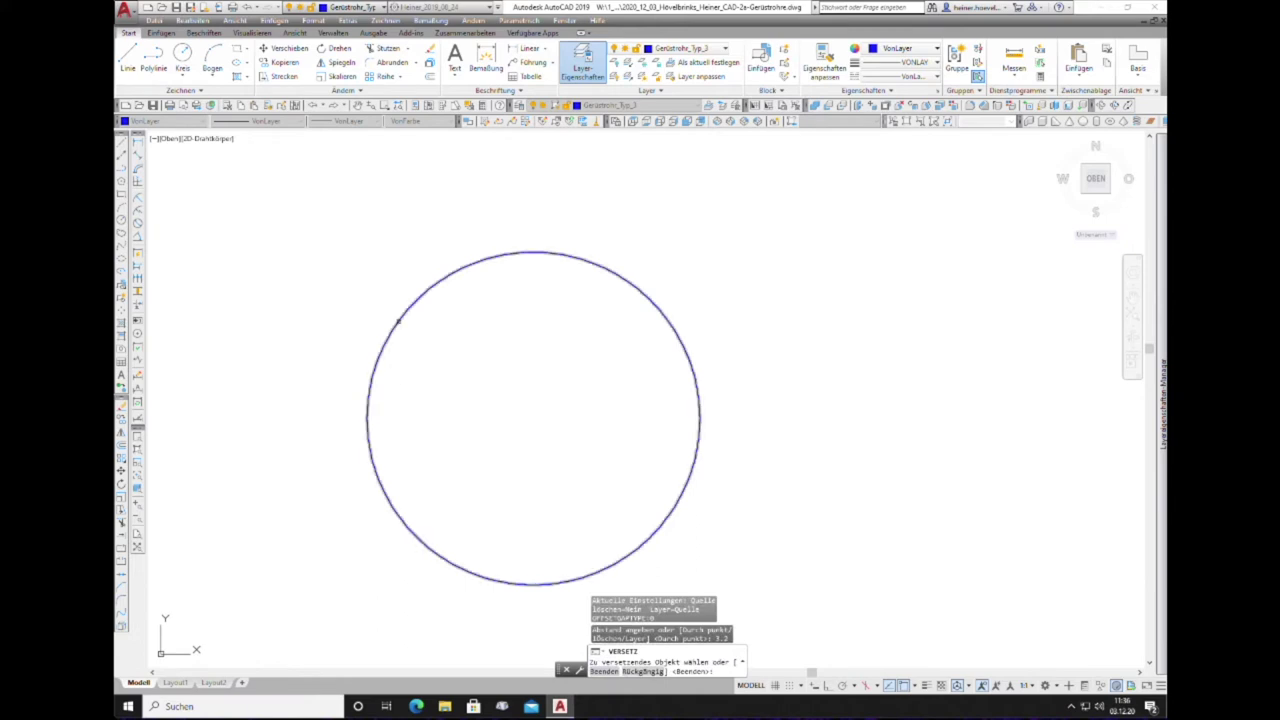
{"action": "left_click", "coordinate": [398, 321]}
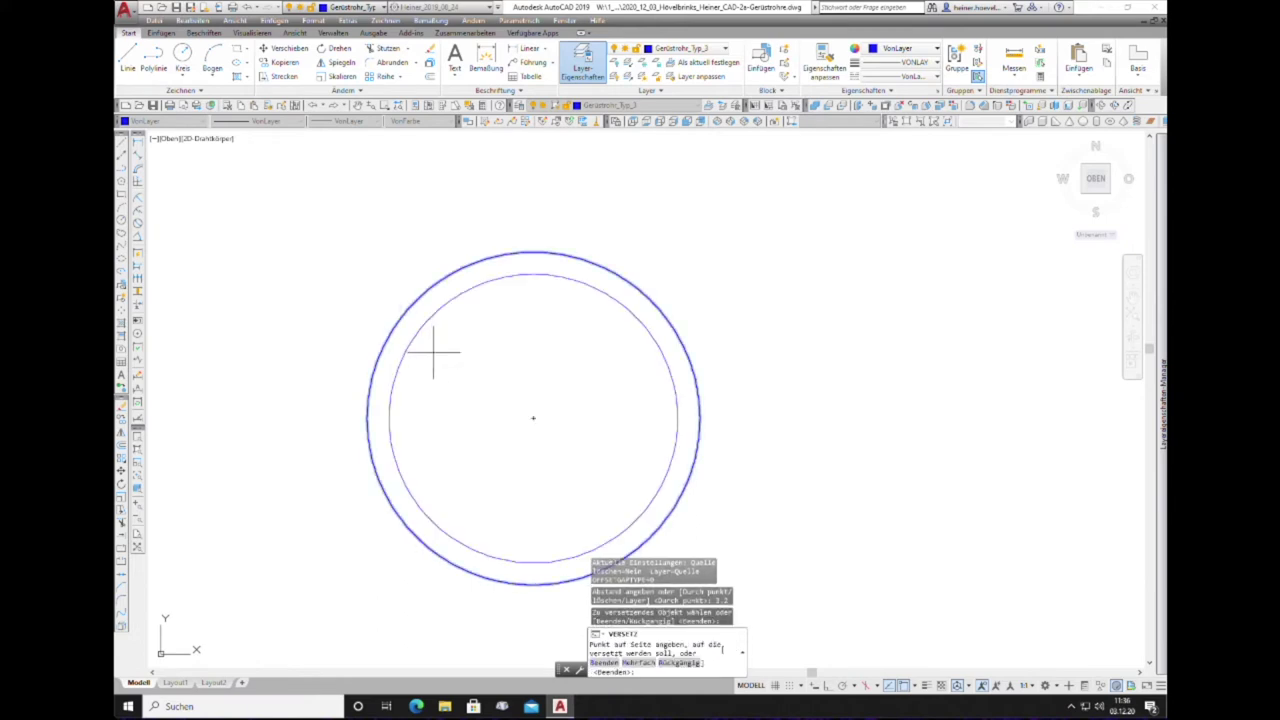
{"action": "left_click", "coordinate": [433, 351]}
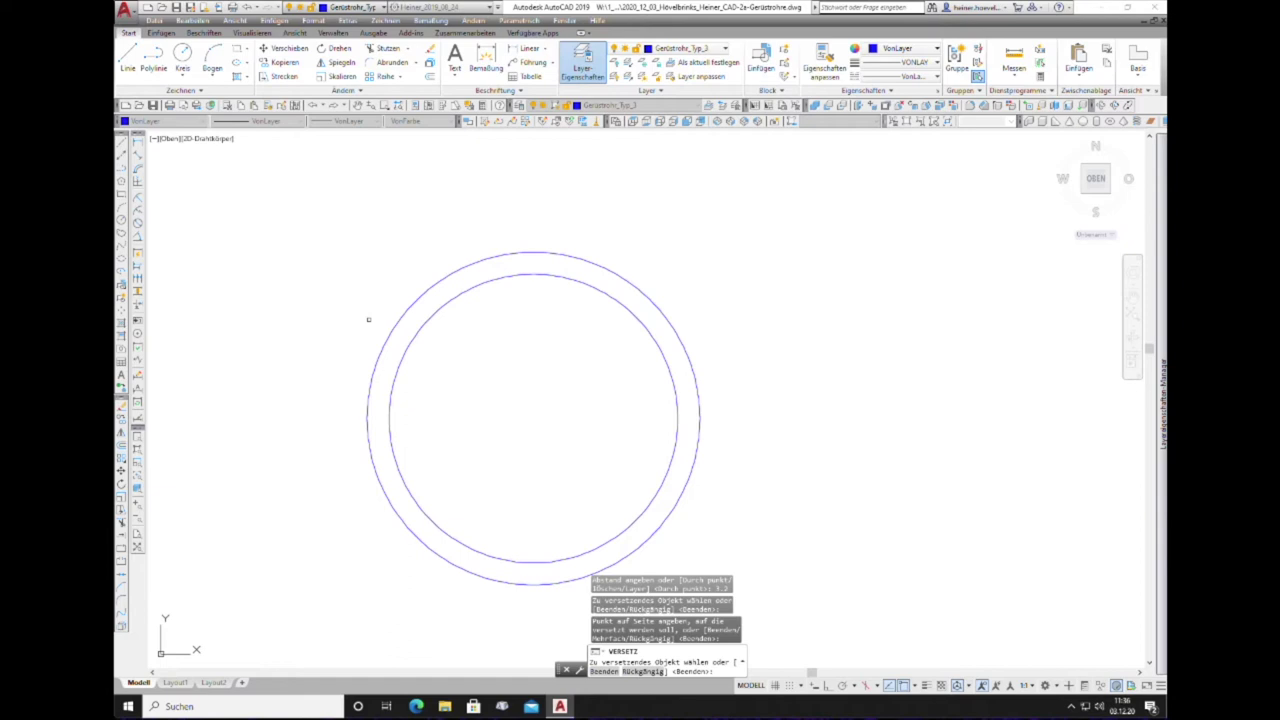
{"action": "key", "text": "Escape"}
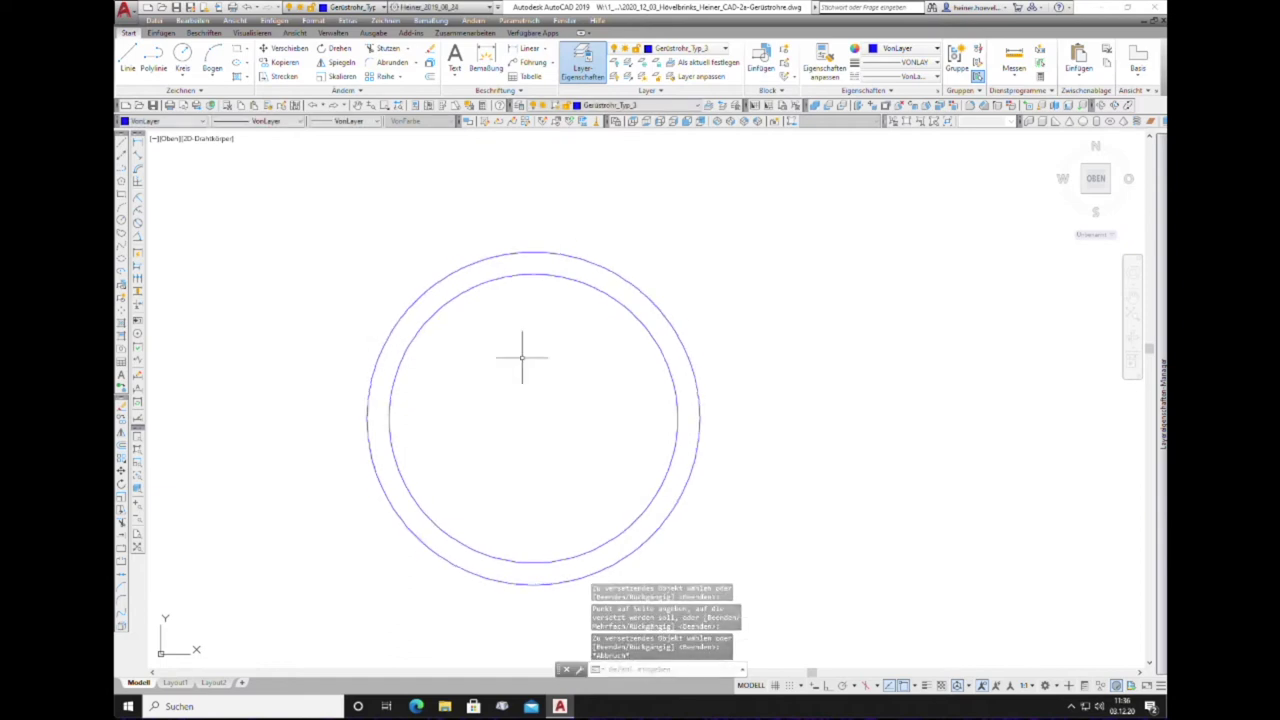
{"action": "middle_click_drag", "start_coordinate": [797, 423], "coordinate": [760, 292], "text": "shift"}
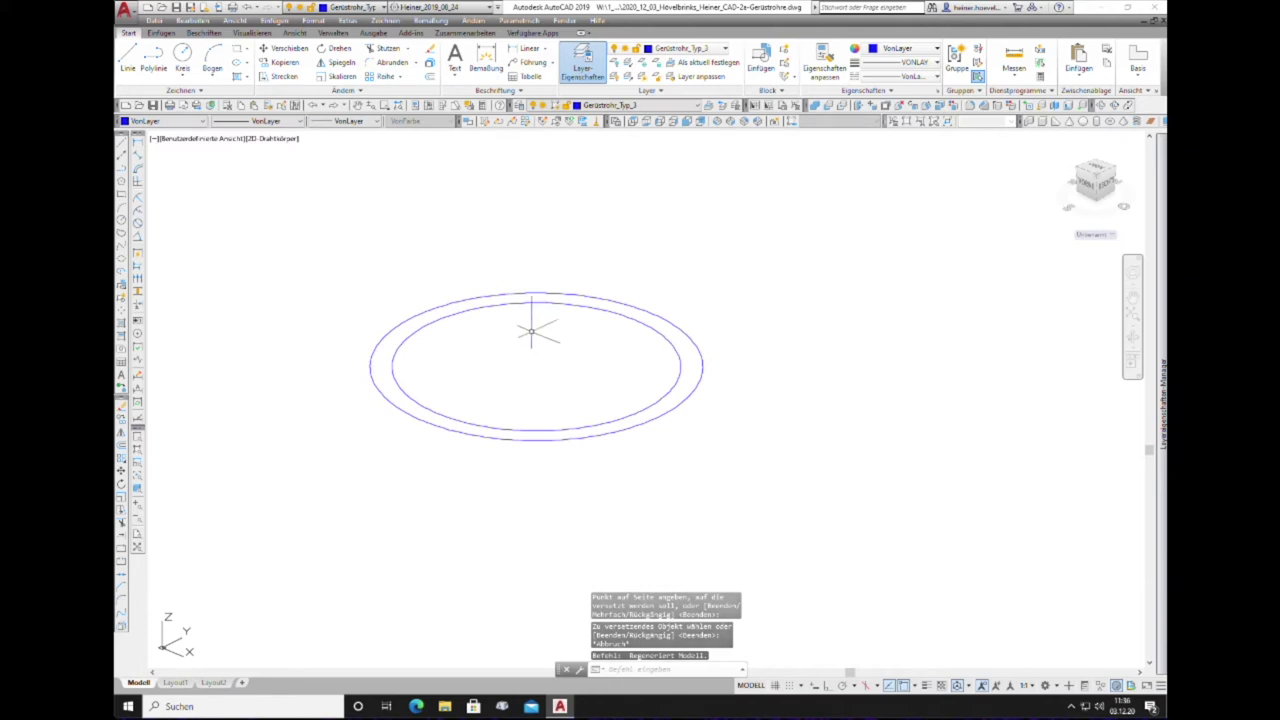
{"action": "mouse_move", "coordinate": [531, 333]}
{"action": "middle_mouse_down"}
{"action": "mouse_move", "coordinate": [557, 421]}
{"action": "mouse_move", "coordinate": [560, 277]}
{"action": "mouse_move", "coordinate": [686, 343]}
{"action": "mouse_move", "coordinate": [559, 349]}
{"action": "mouse_move", "coordinate": [589, 424]}
{"action": "mouse_move", "coordinate": [577, 377]}
{"action": "middle_mouse_up"}
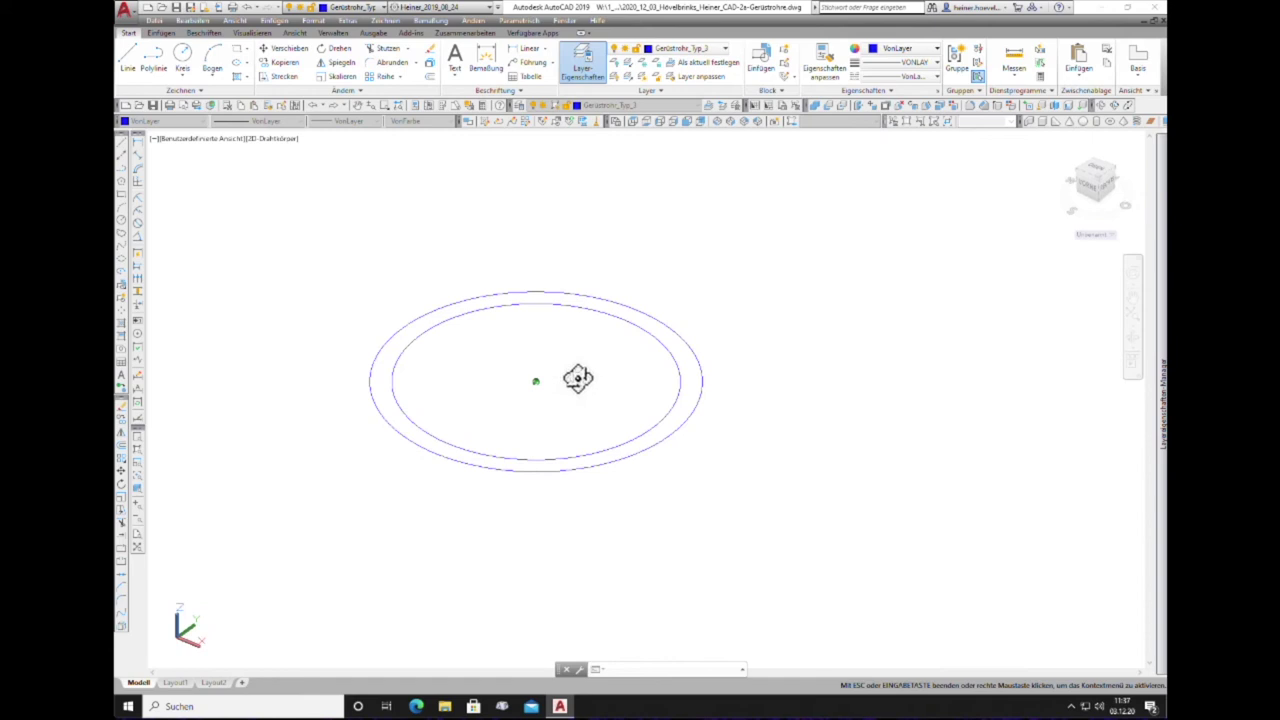
{"action": "scroll", "coordinate": [471, 323], "scroll_direction": "down", "scroll_amount": 3}
{"action": "scroll", "coordinate": [471, 314], "scroll_direction": "up", "scroll_amount": 7}
{"action": "left_click", "coordinate": [459, 296]}
{"action": "left_click", "coordinate": [450, 257]}
{"action": "key", "text": "Escape"}
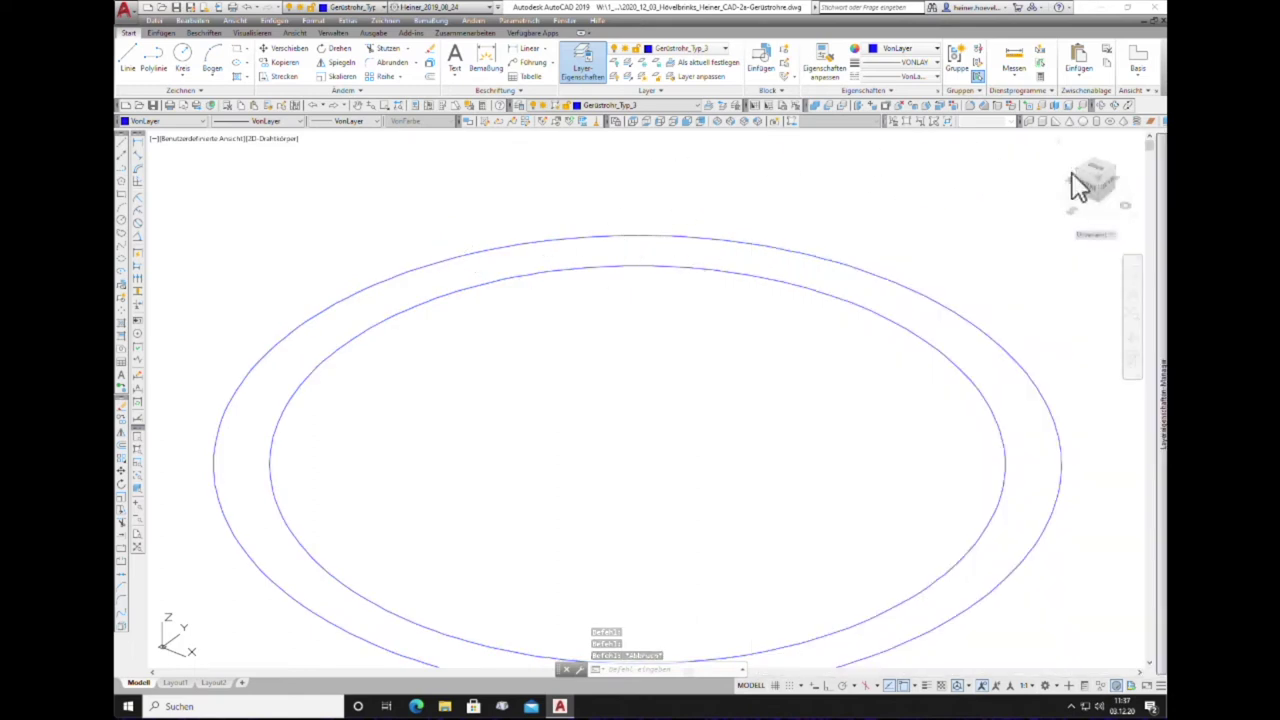
{"action": "left_click", "coordinate": [1100, 180]}
{"action": "left_click", "coordinate": [1100, 180]}
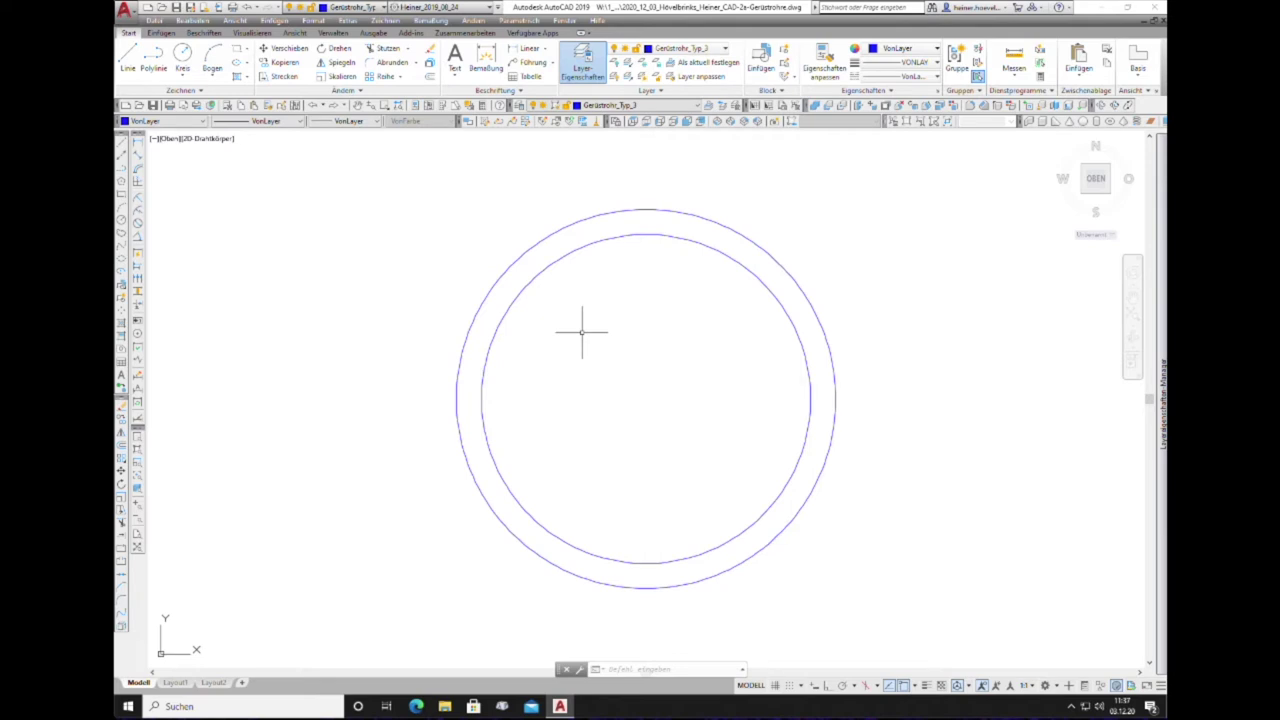
Step: Convert the outer circle and then the inner circle into separate regions
{"action": "type", "text": "l"}
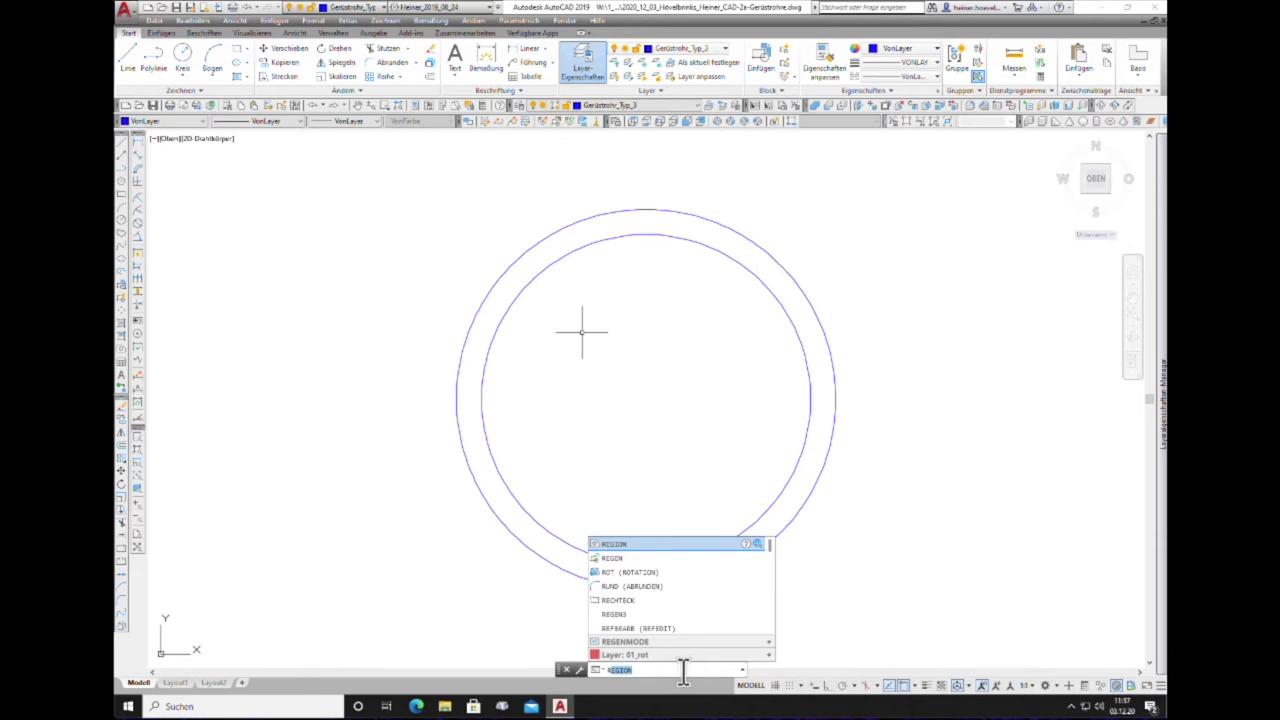
{"action": "key", "text": "Return"}
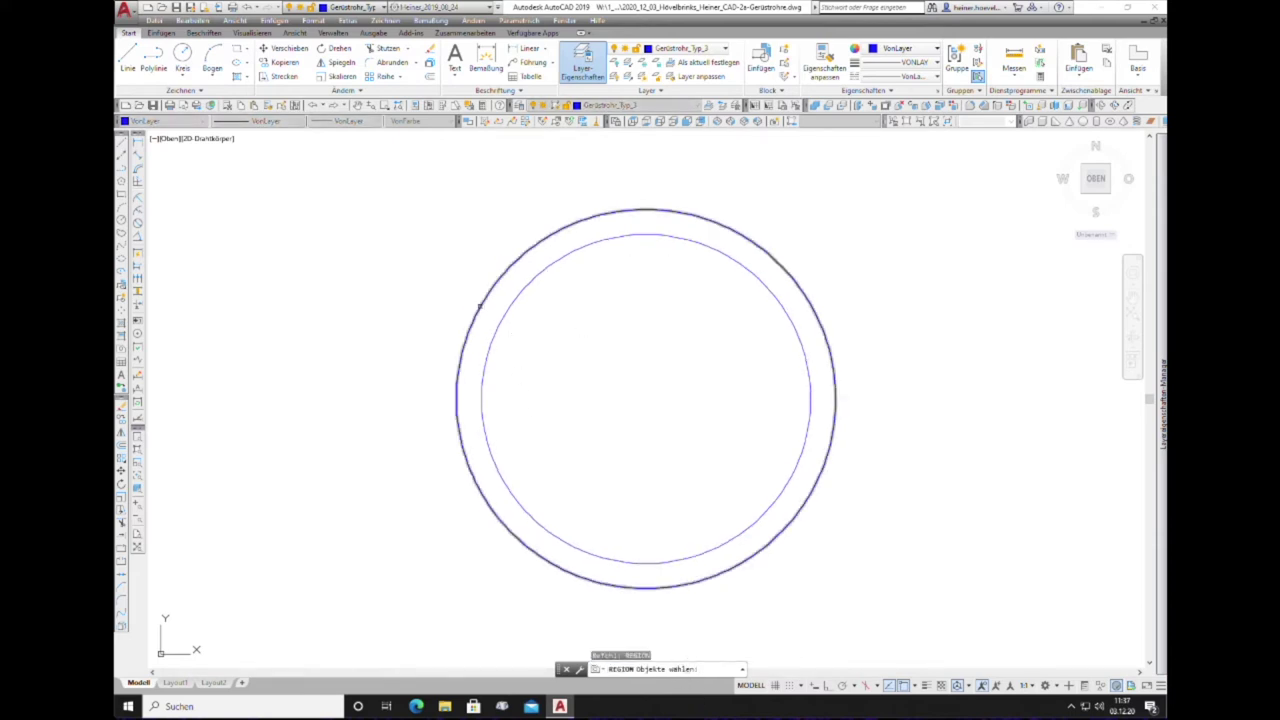
{"action": "left_click", "coordinate": [479, 307]}
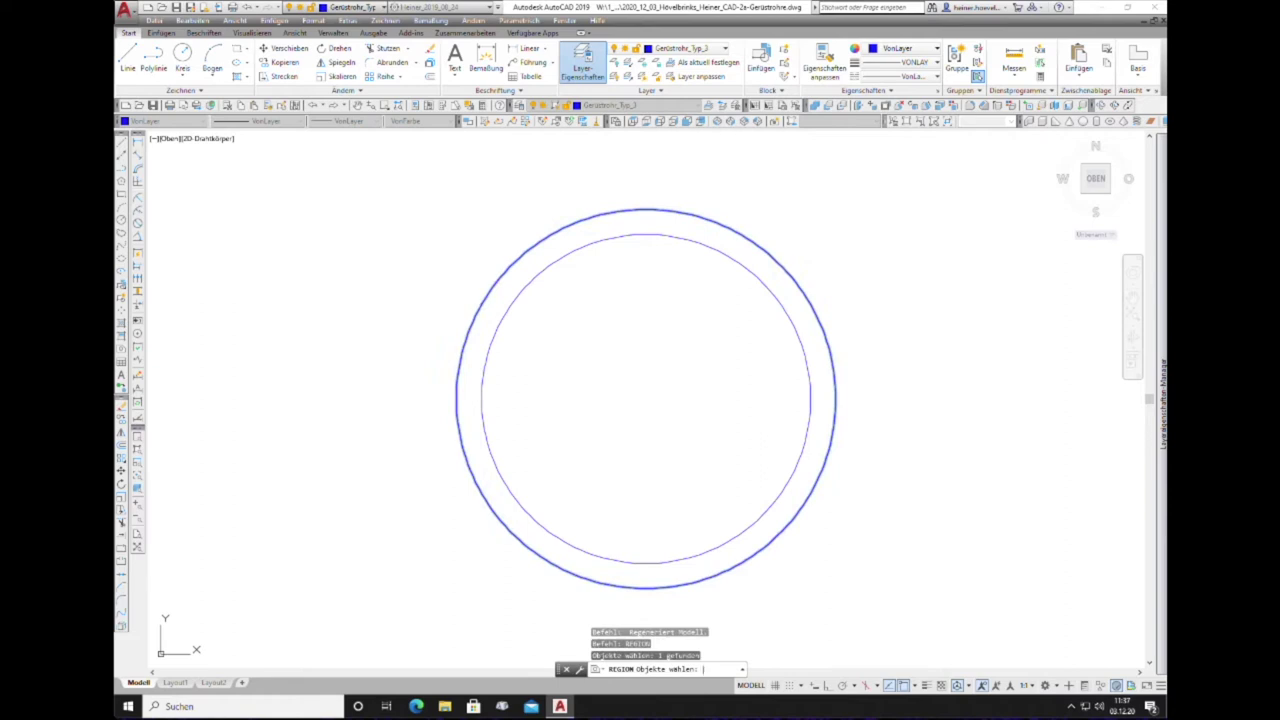
{"action": "key", "text": "Return"}
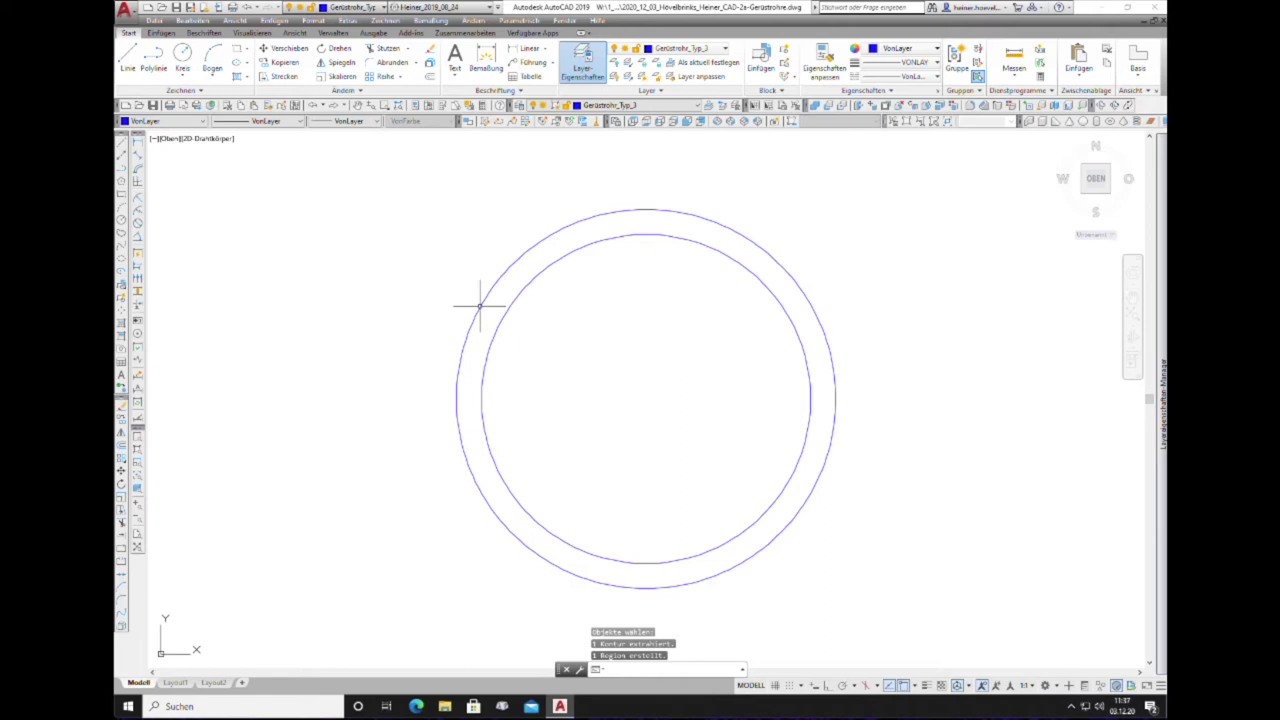
{"action": "key", "text": "Return"}
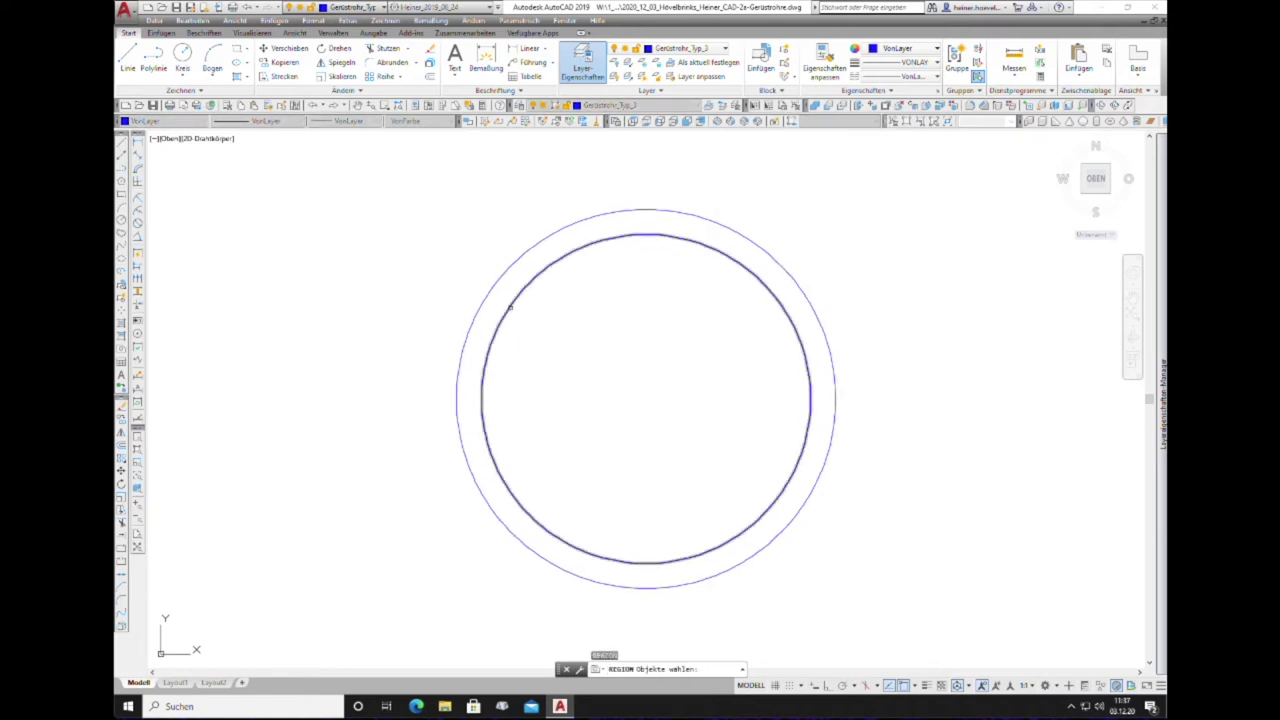
{"action": "left_click", "coordinate": [510, 307]}
{"action": "key", "text": "Return"}
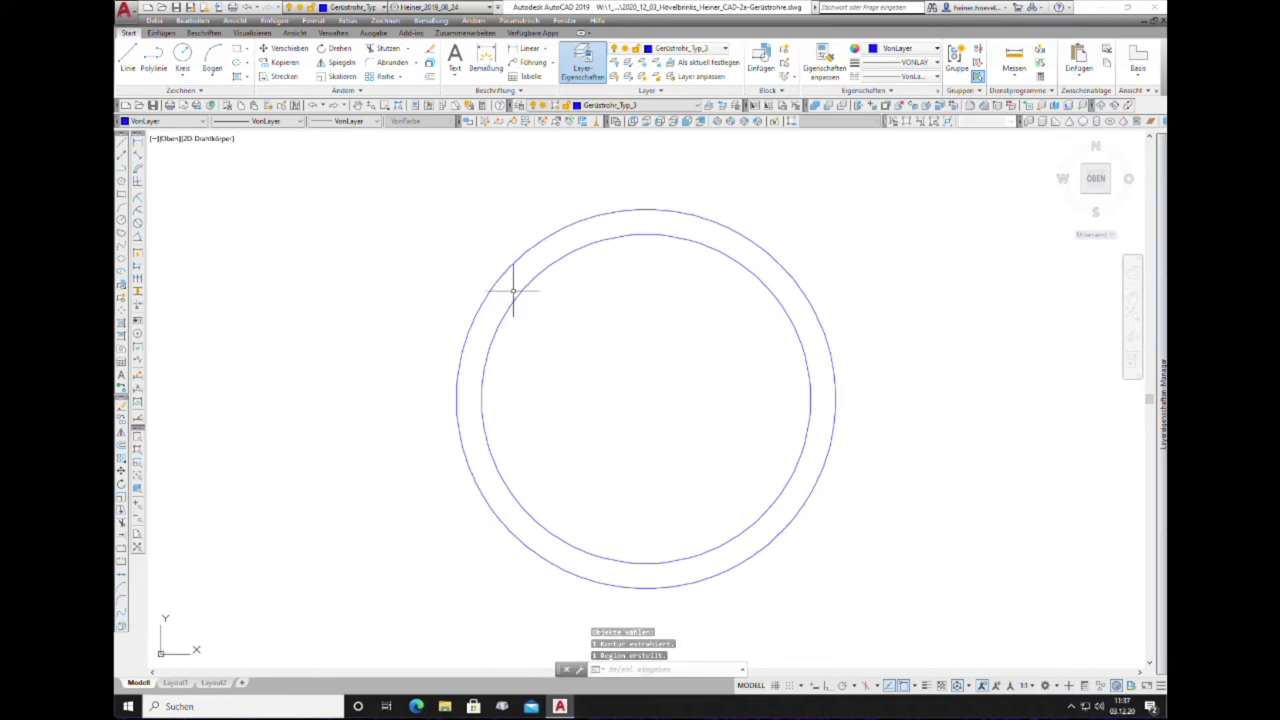
{"action": "left_click", "coordinate": [207, 140]}
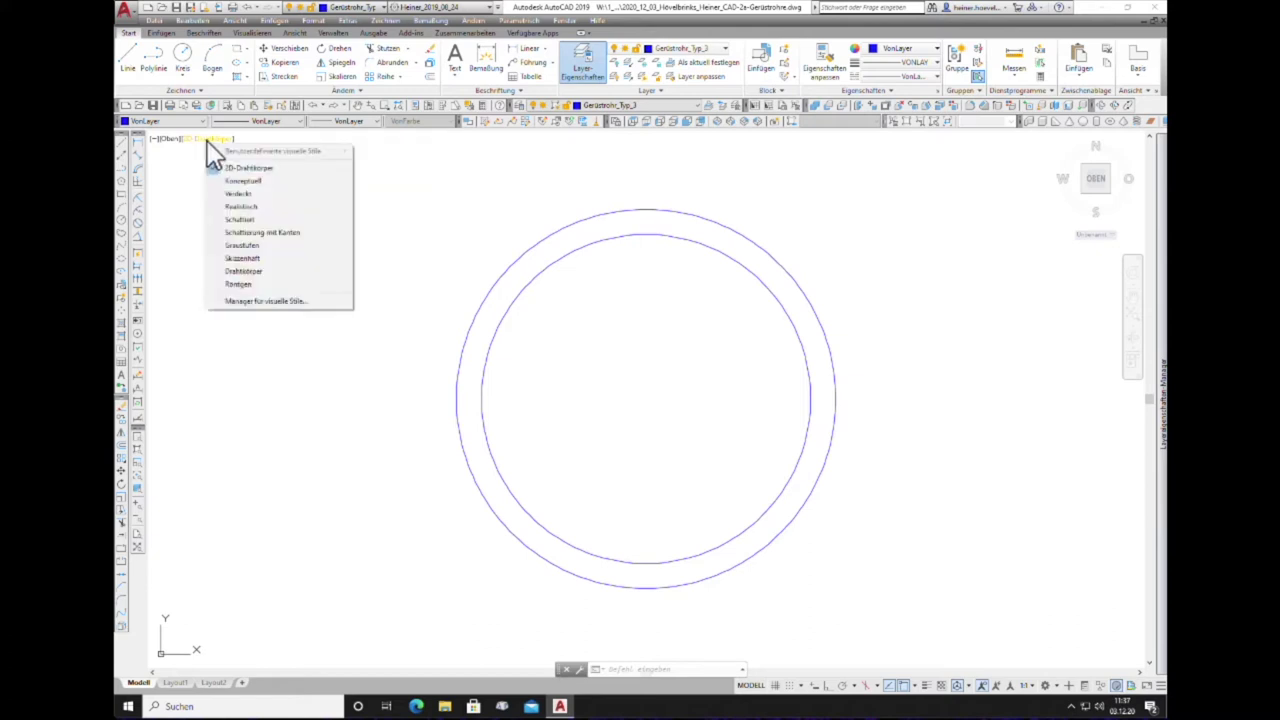
{"action": "left_click", "coordinate": [243, 183]}
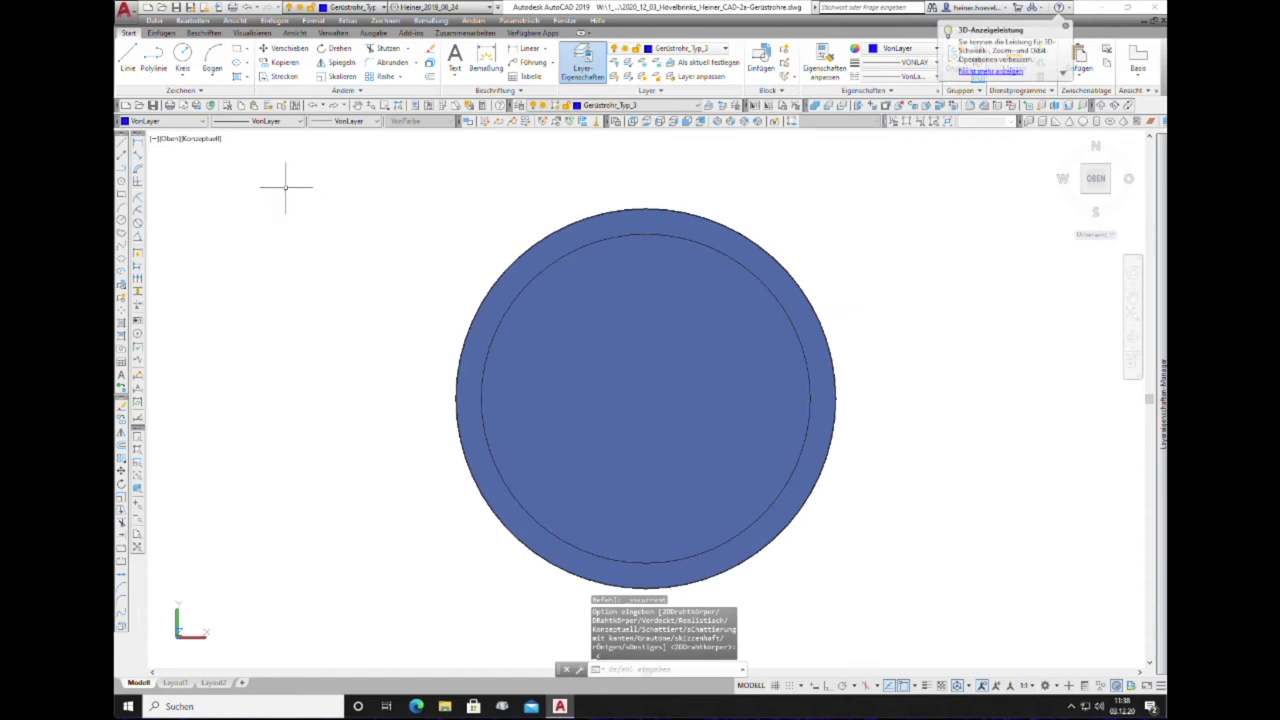
{"action": "left_click", "coordinate": [201, 139]}
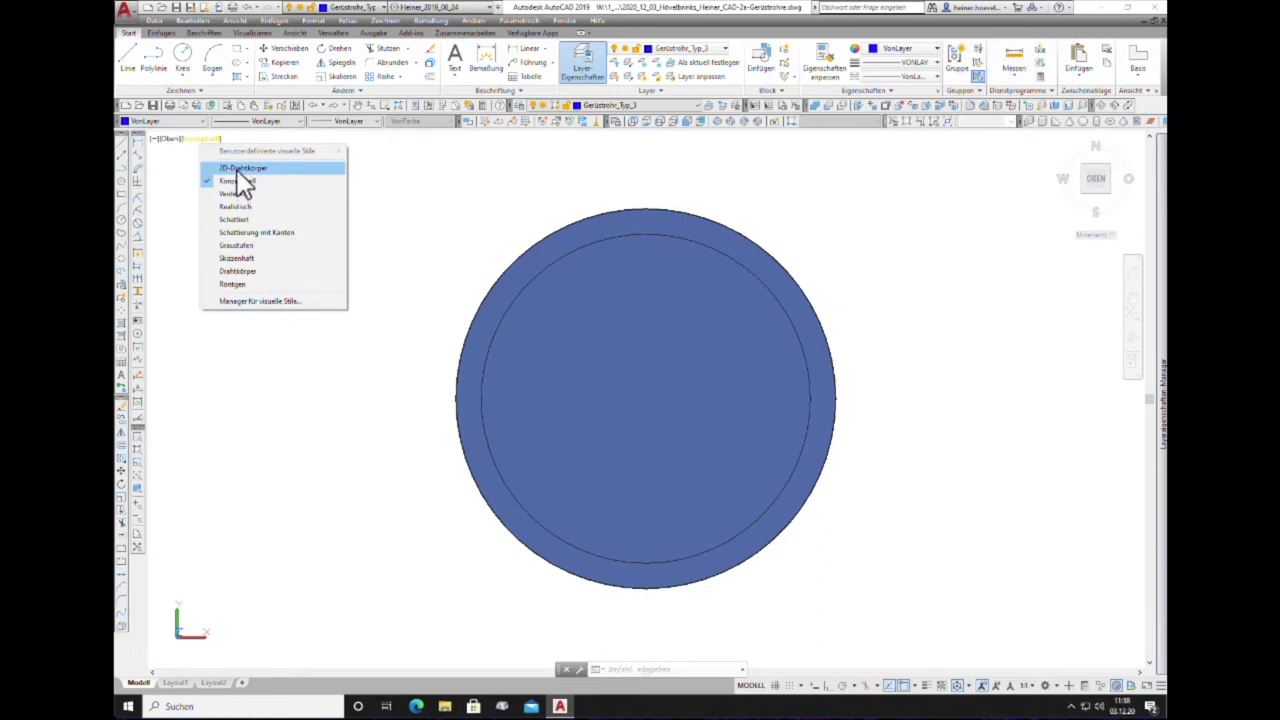
{"action": "left_click", "coordinate": [237, 169]}
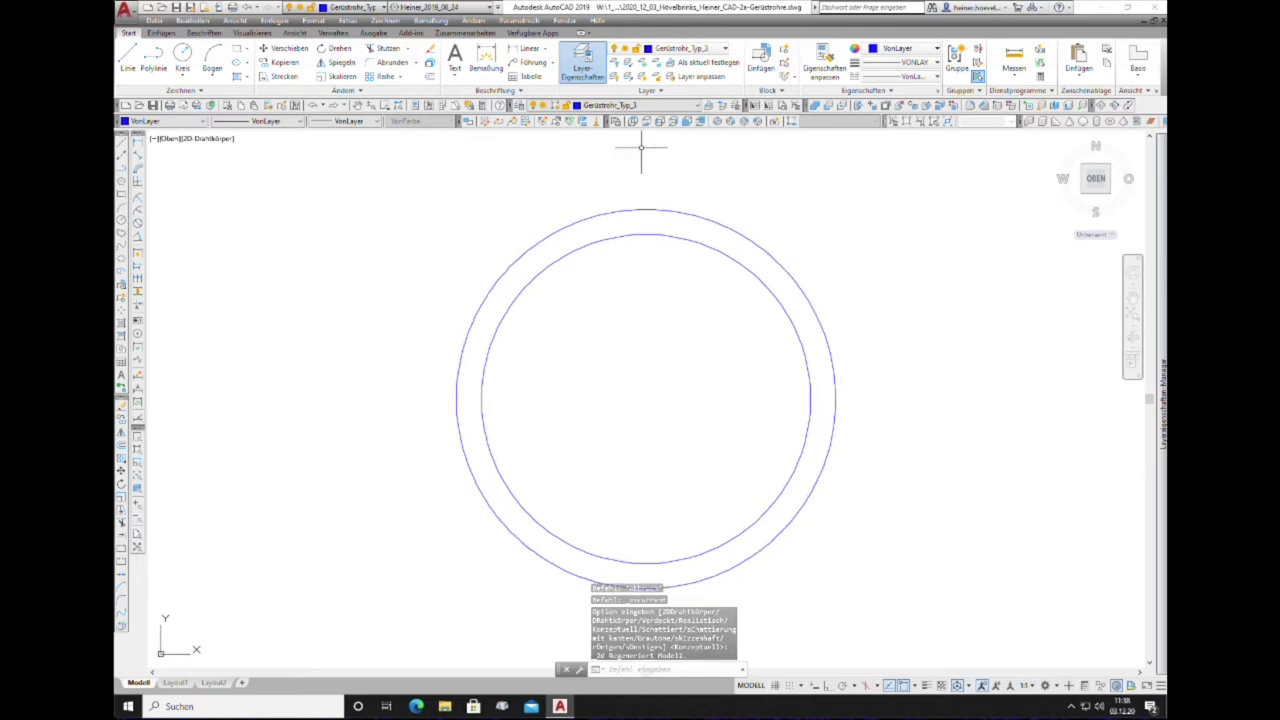
Step: Create a new layer named Schraffur in the Layer Properties Manager
{"action": "left_click", "coordinate": [701, 105]}
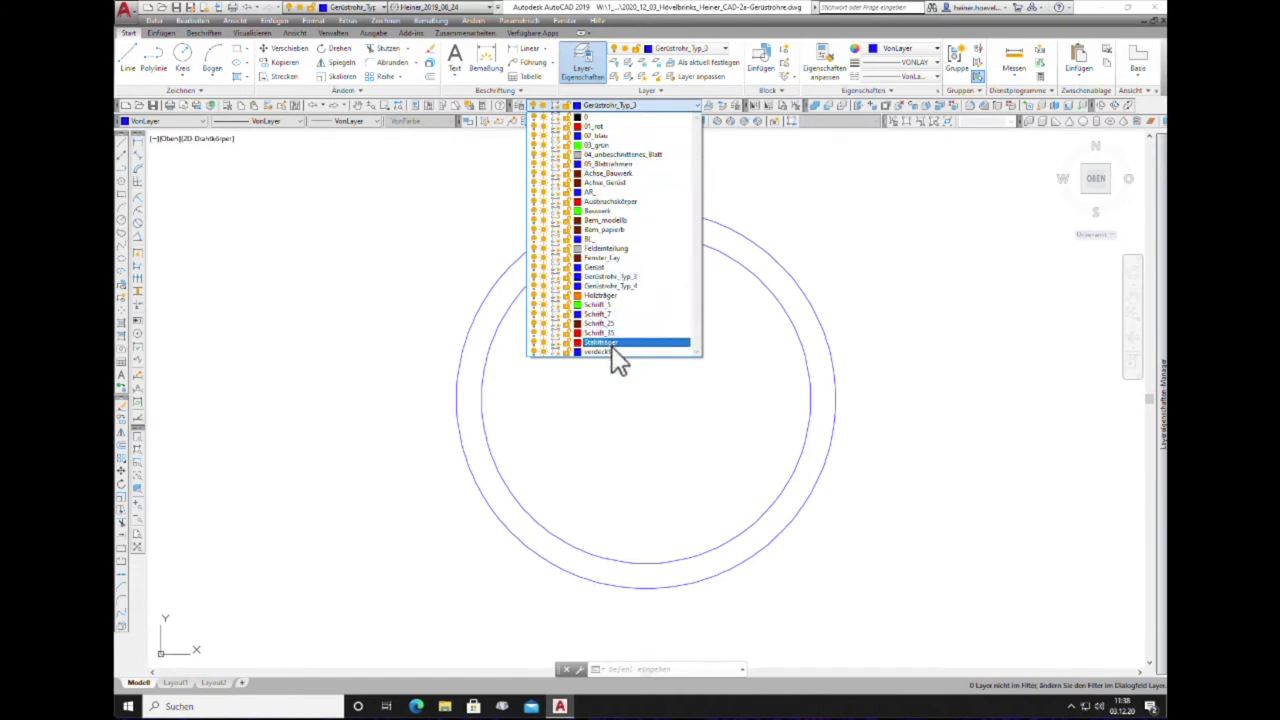
{"action": "left_click", "coordinate": [800, 265]}
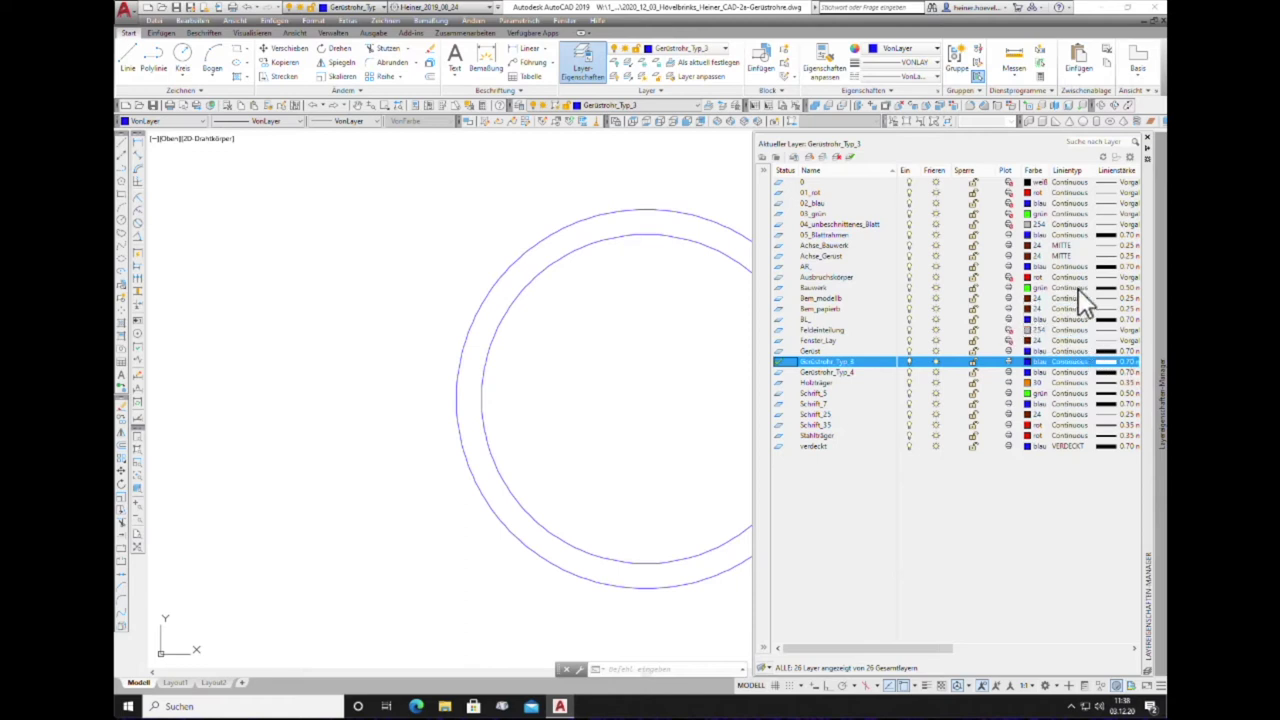
{"action": "left_click", "coordinate": [811, 291]}
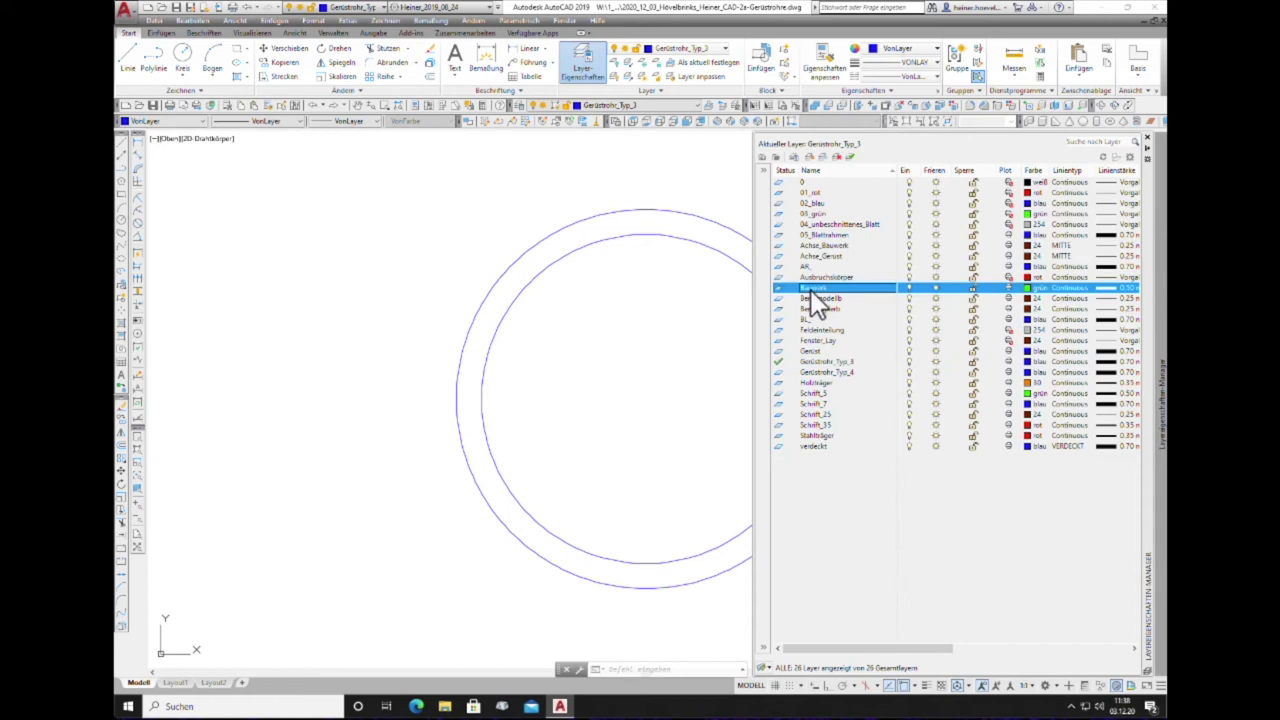
{"action": "right_click", "coordinate": [813, 300]}
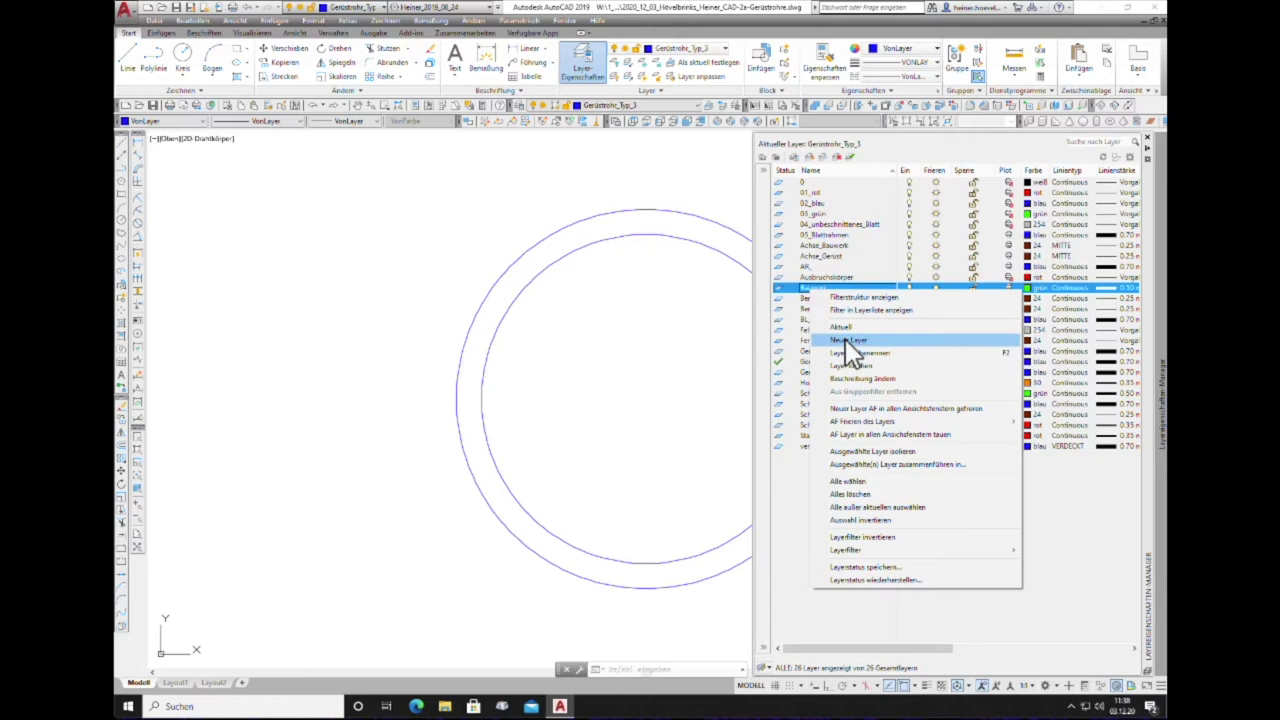
{"action": "left_click", "coordinate": [848, 342]}
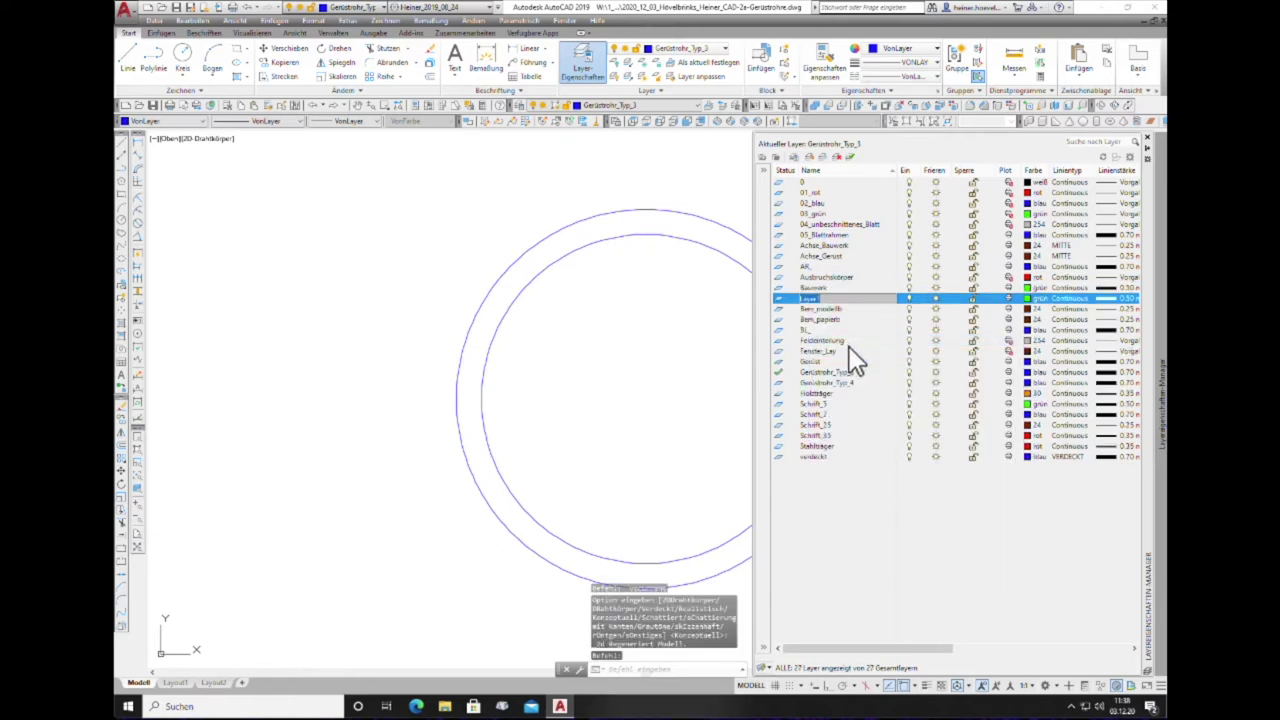
{"action": "type", "text": "l"}
{"action": "type", "text": "alung"}
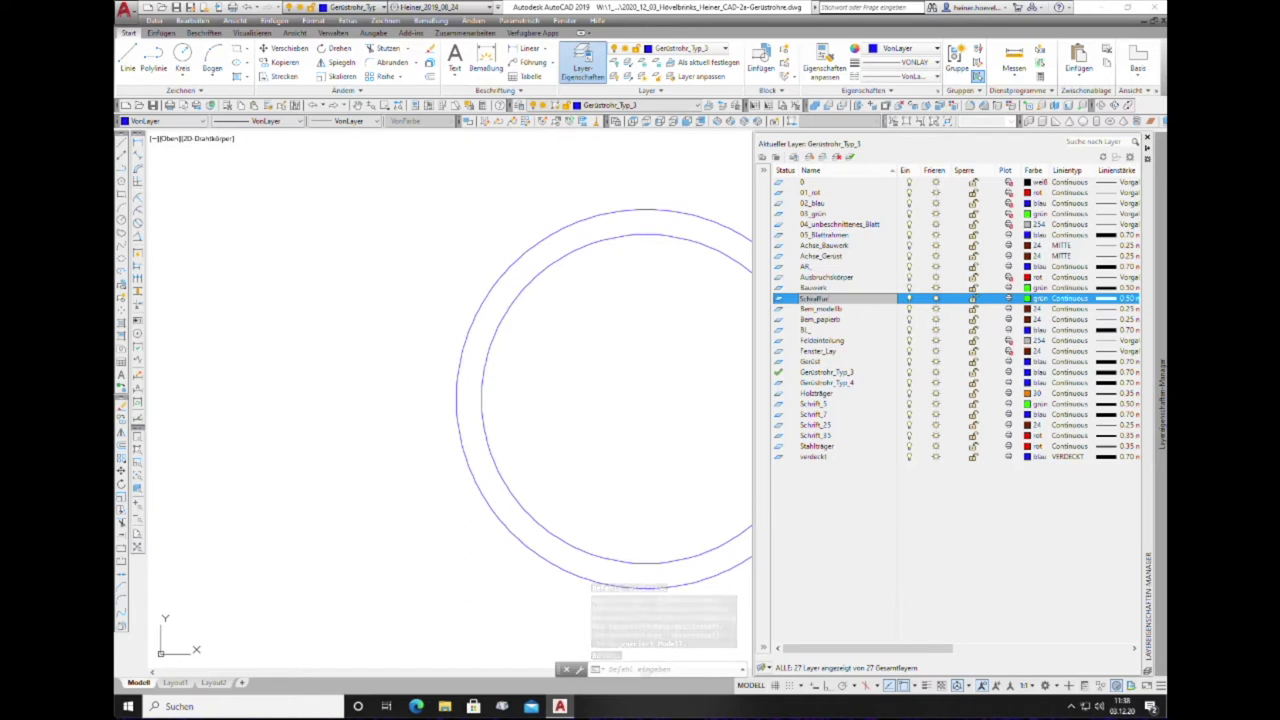
{"action": "key", "text": "Return"}
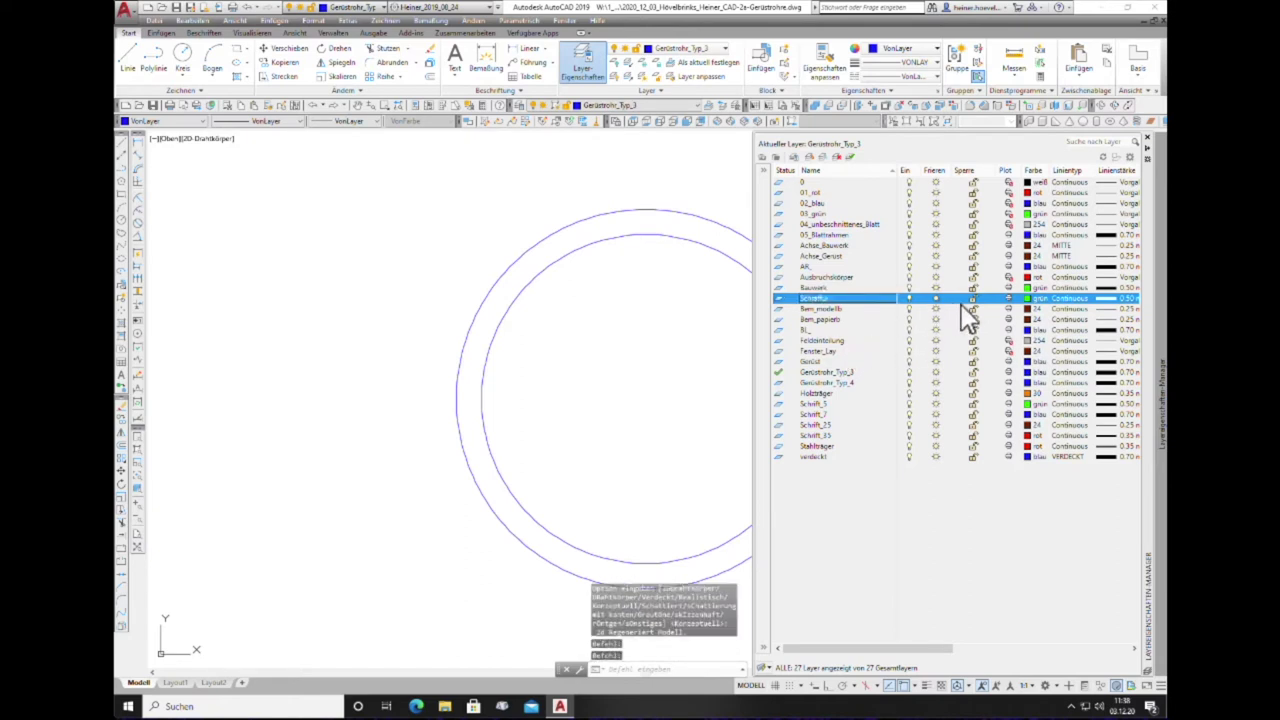
Step: Give Schraffur a 0.25 mm lineweight and magenta colour, then set it current
{"action": "left_click", "coordinate": [1123, 297]}
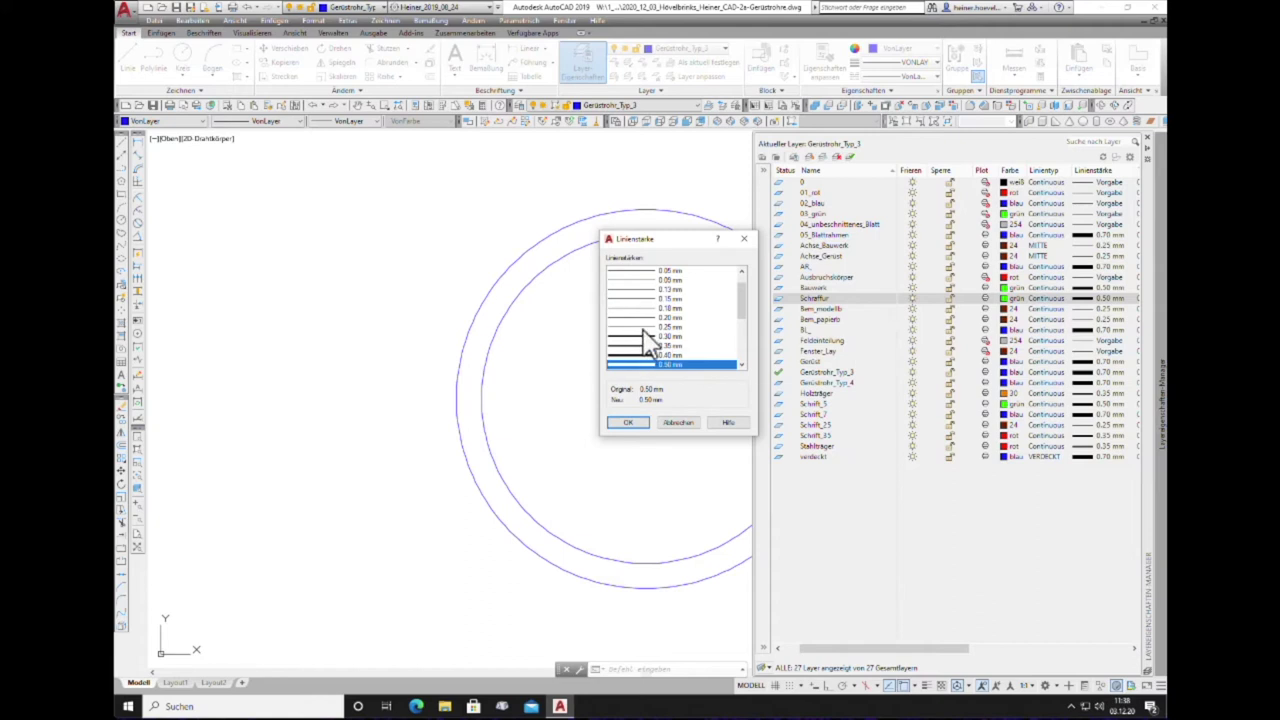
{"action": "left_click", "coordinate": [648, 328]}
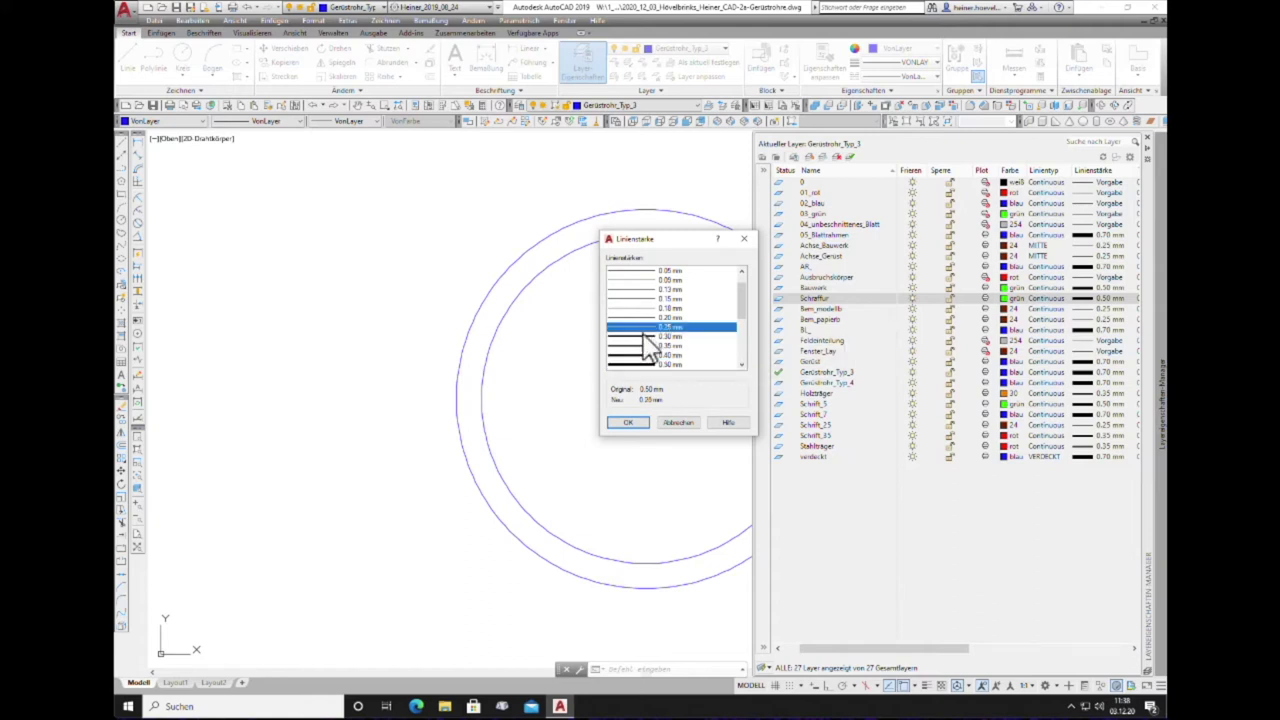
{"action": "left_click", "coordinate": [627, 422]}
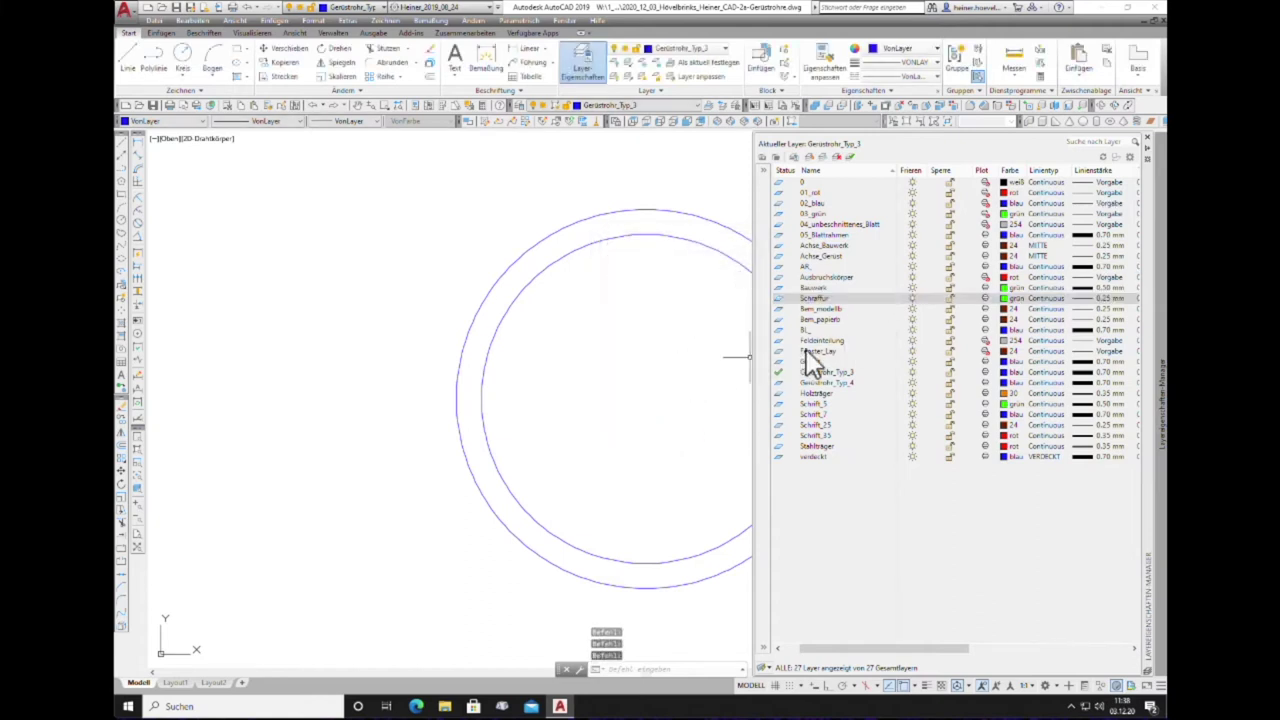
{"action": "left_click", "coordinate": [1004, 297]}
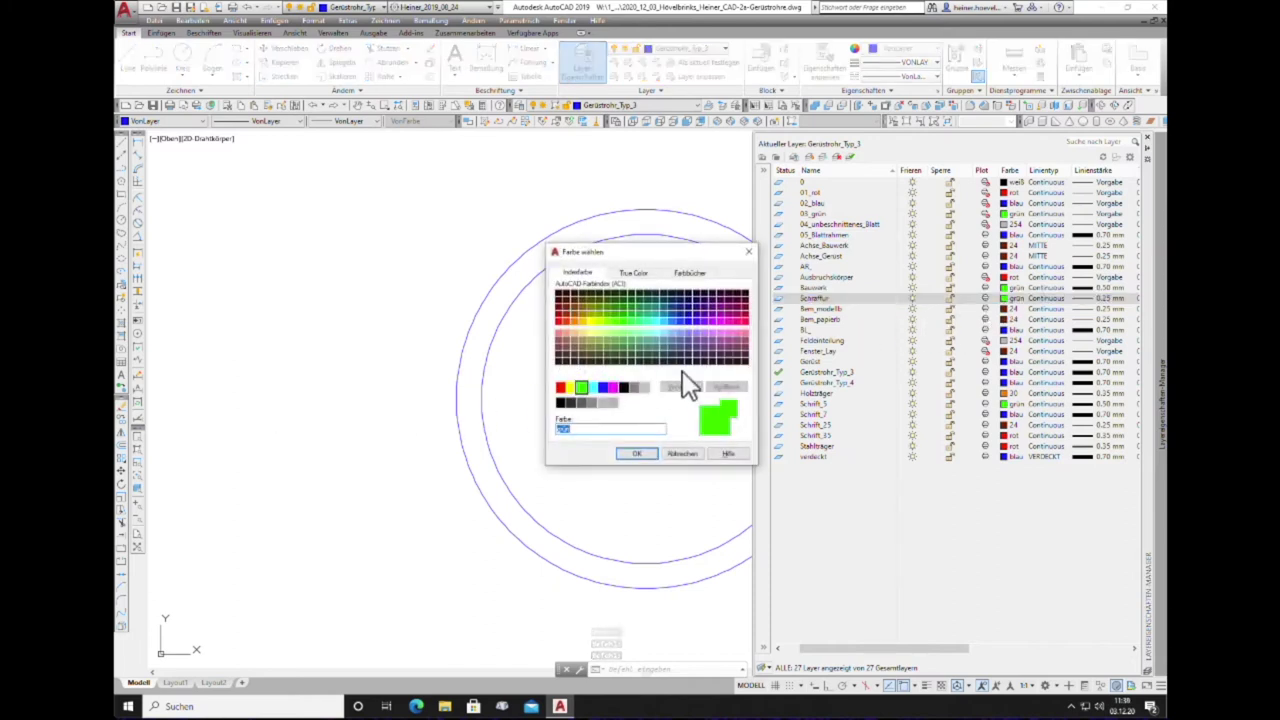
{"action": "left_click", "coordinate": [613, 388]}
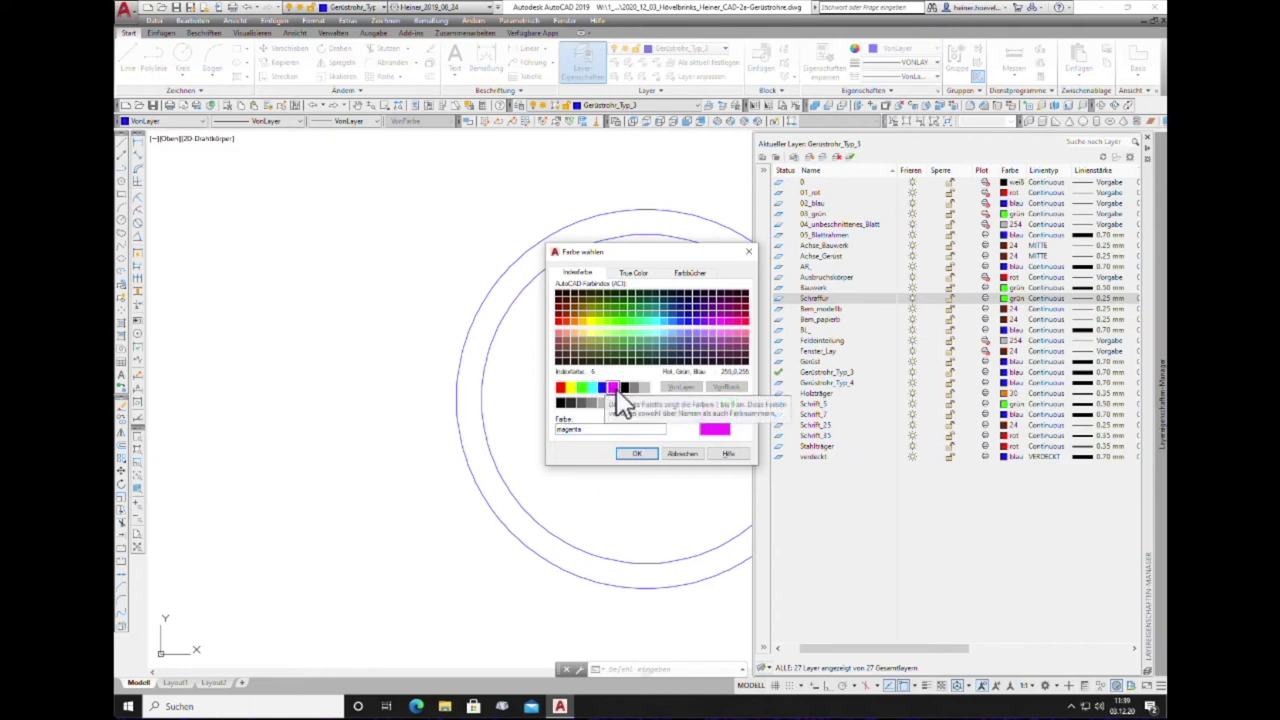
{"action": "left_click", "coordinate": [638, 455]}
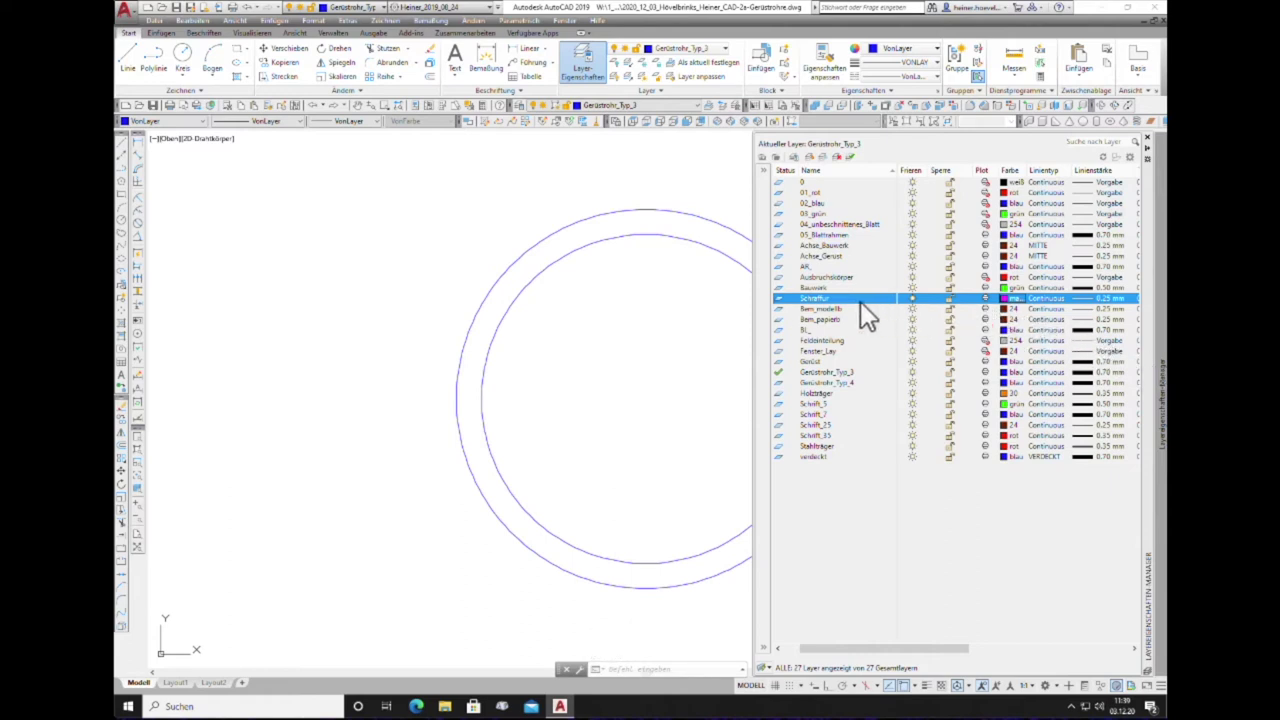
{"action": "right_click", "coordinate": [826, 297]}
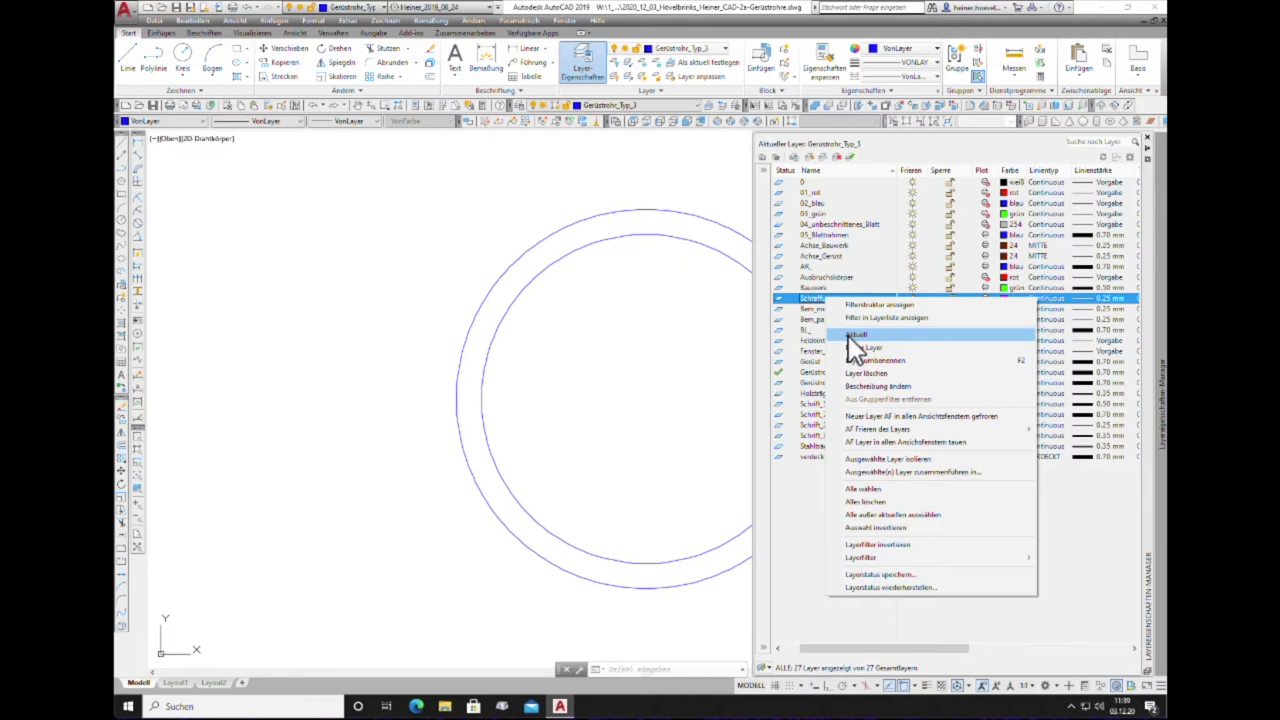
{"action": "left_click", "coordinate": [848, 335]}
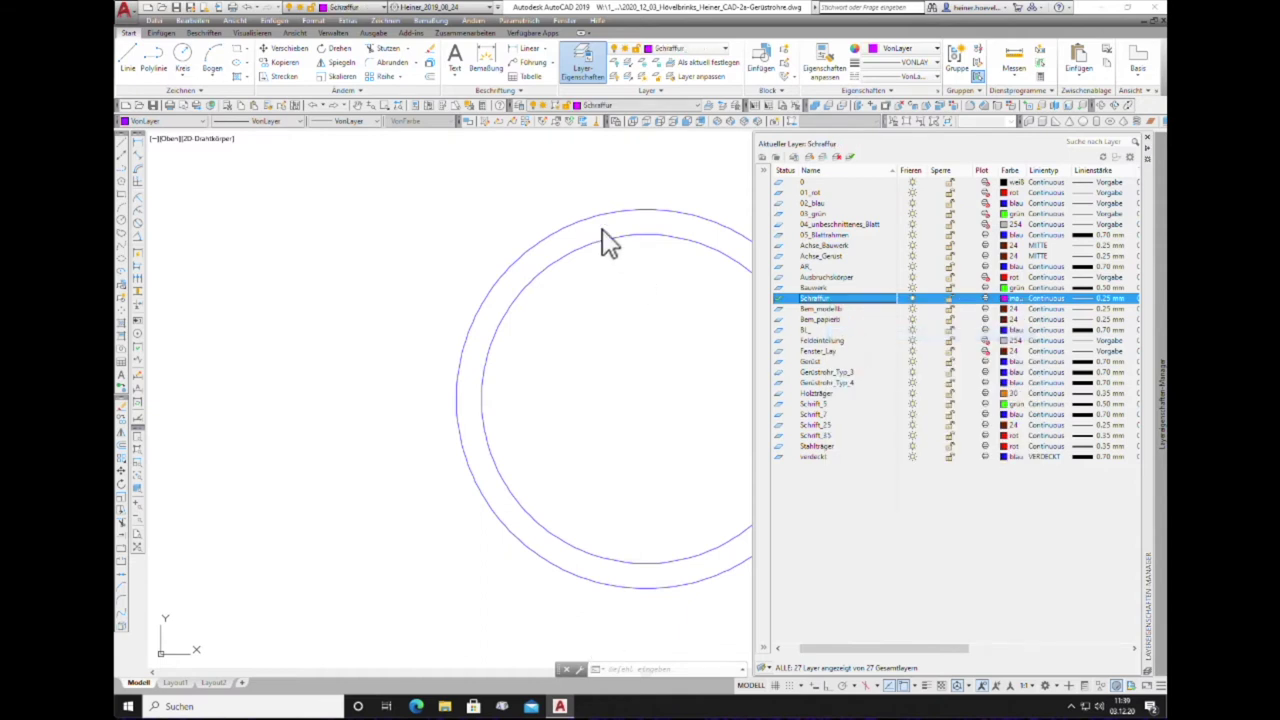
Step: Hatch the ring between the outer and inner circles with the ANSI31 pattern
{"action": "left_click", "coordinate": [604, 84]}
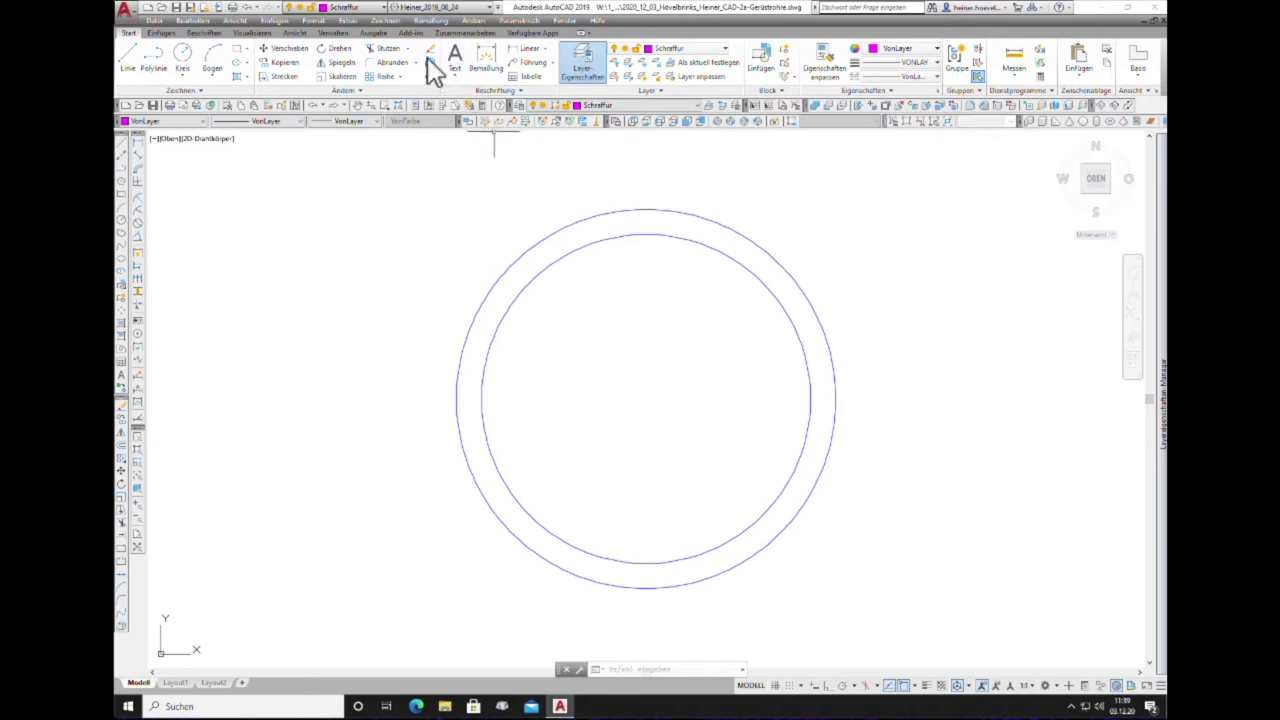
{"action": "left_click", "coordinate": [384, 19]}
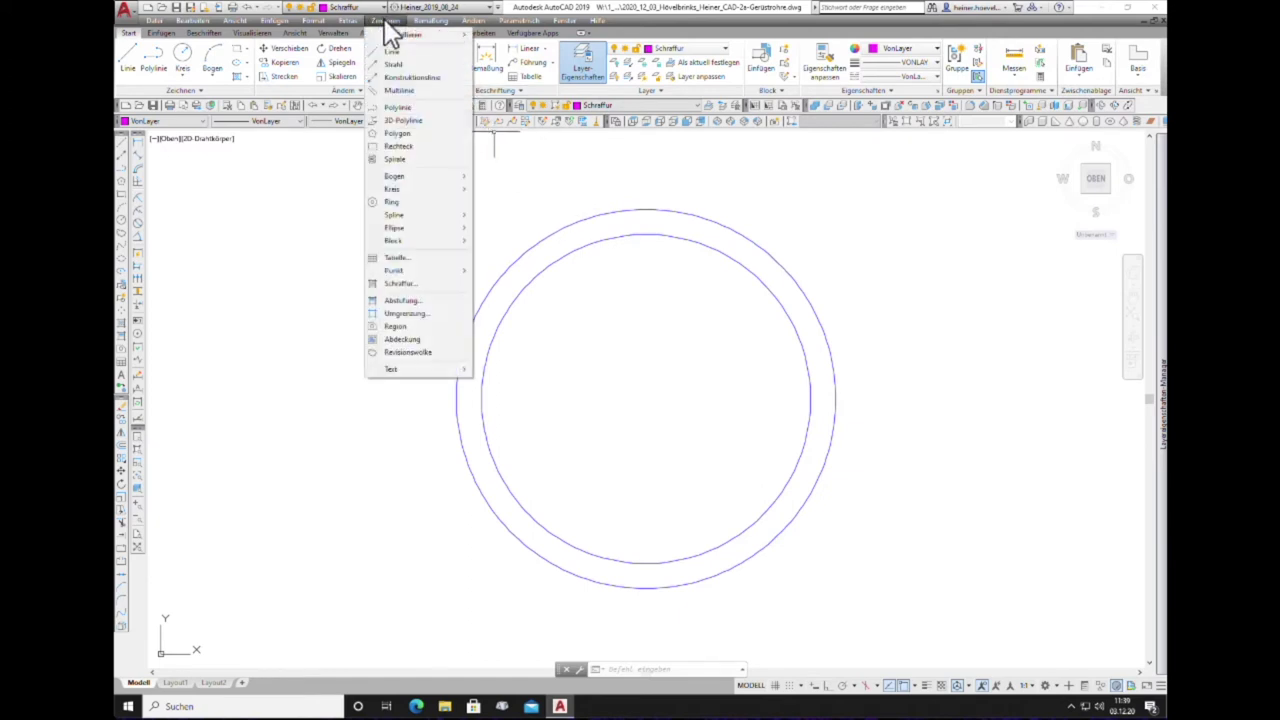
{"action": "left_click", "coordinate": [400, 285]}
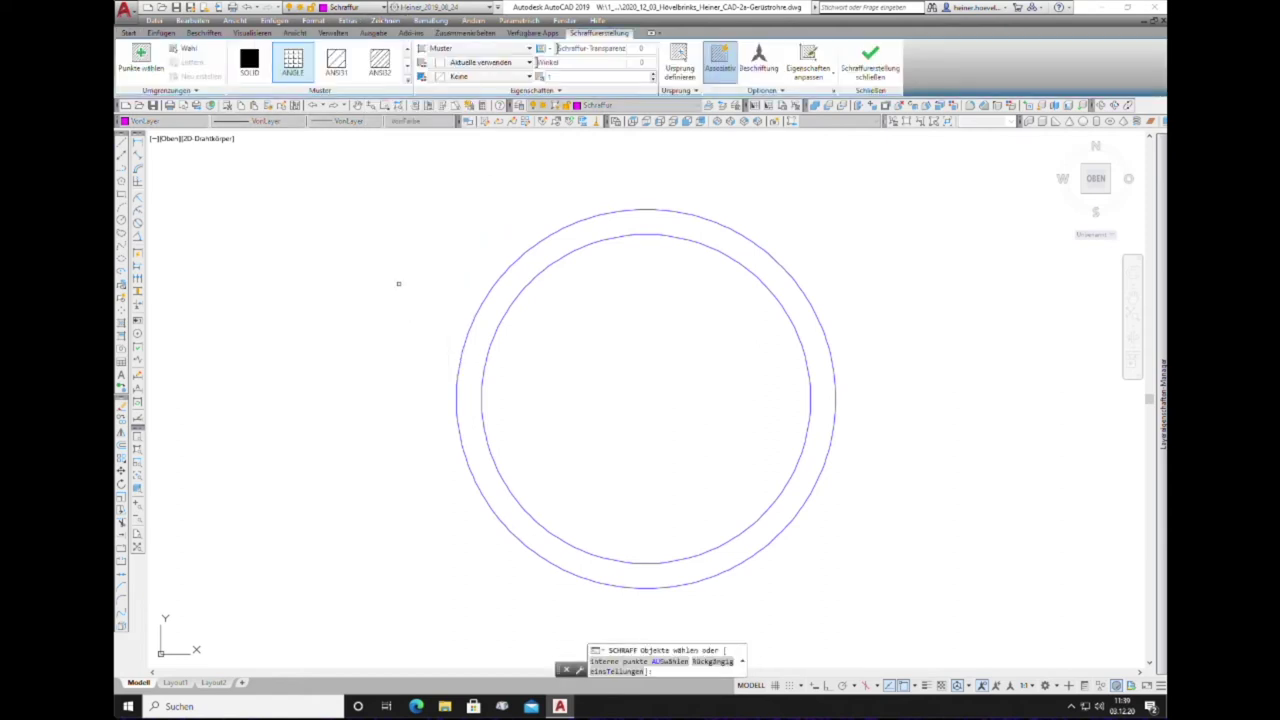
{"action": "left_click", "coordinate": [487, 297]}
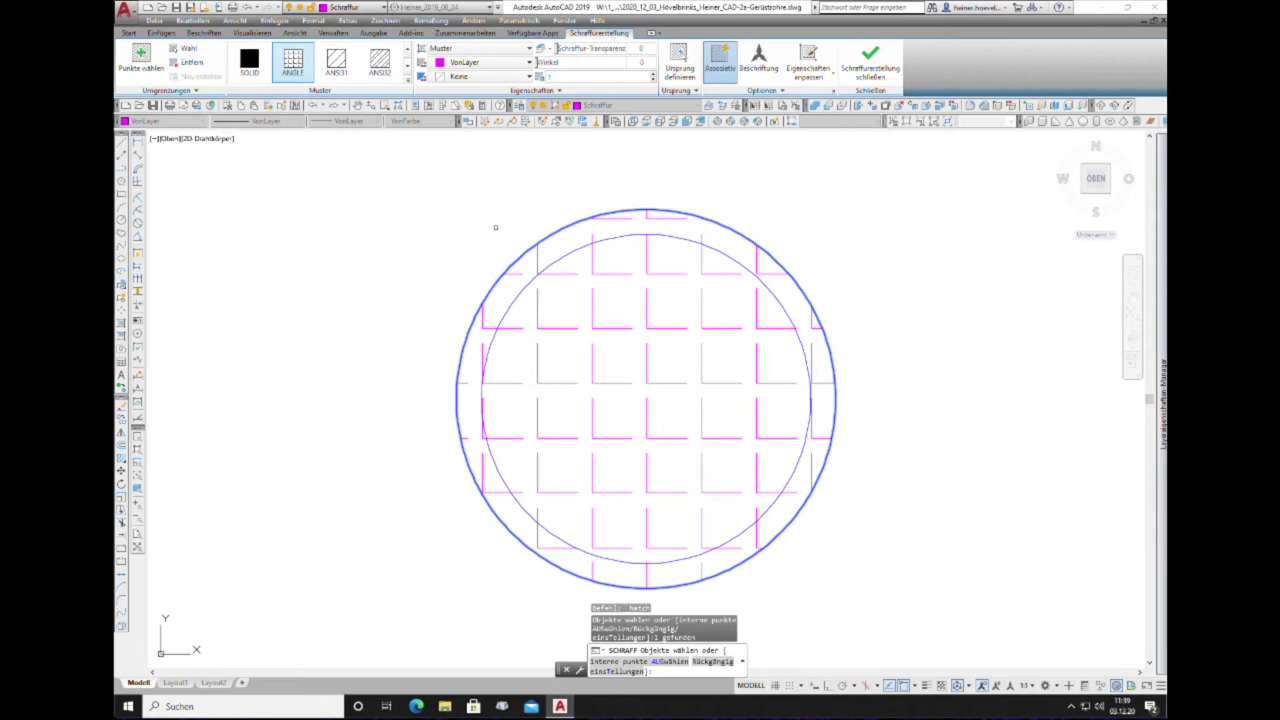
{"action": "left_click", "coordinate": [548, 265]}
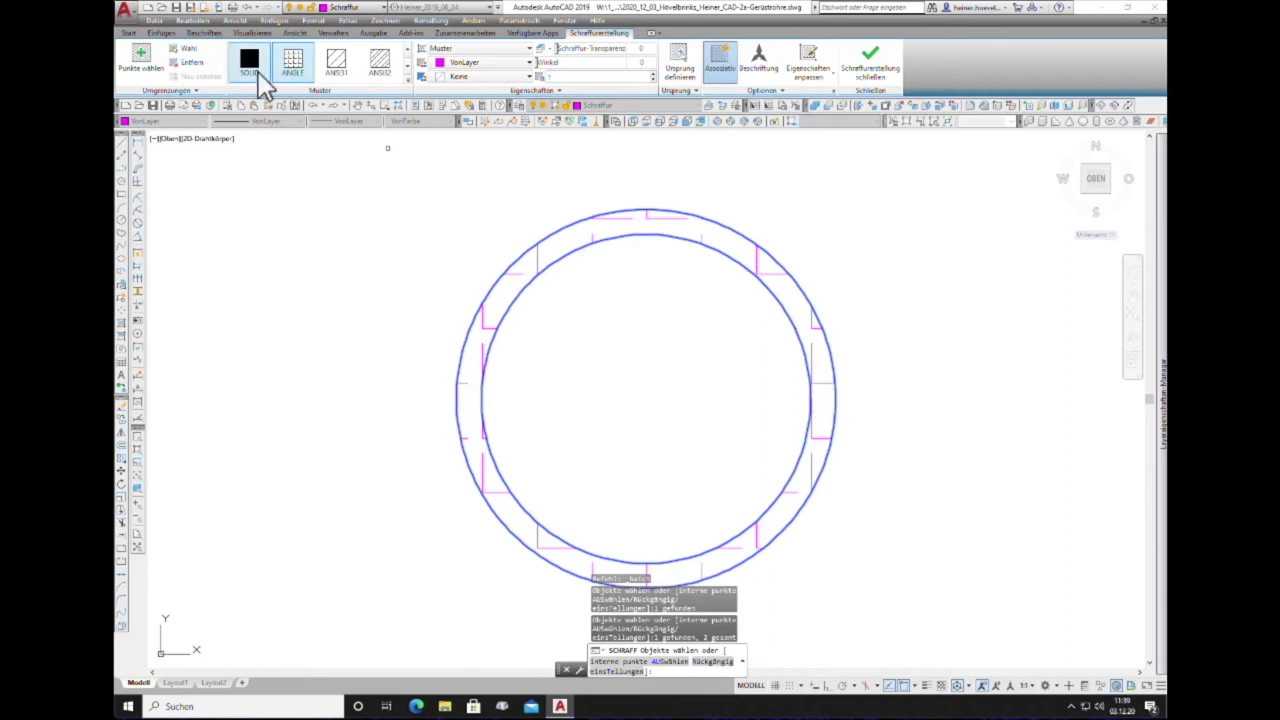
{"action": "left_click", "coordinate": [338, 70]}
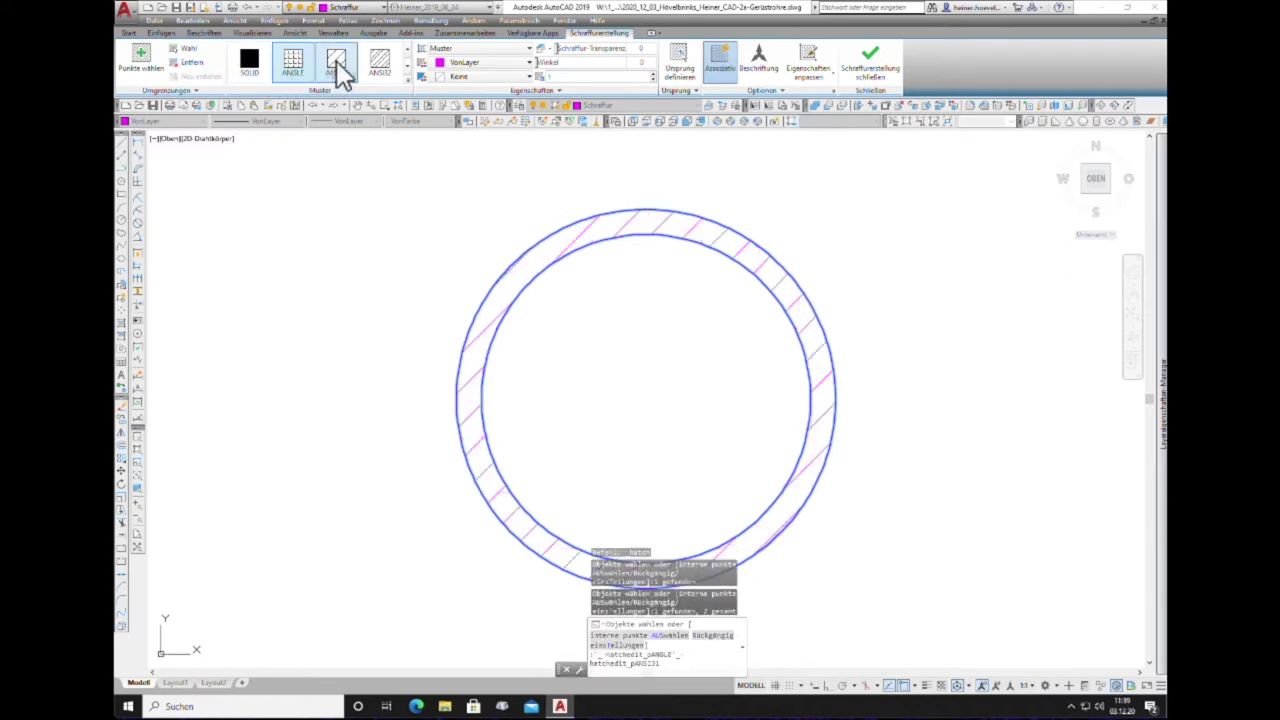
{"action": "left_click", "coordinate": [341, 72]}
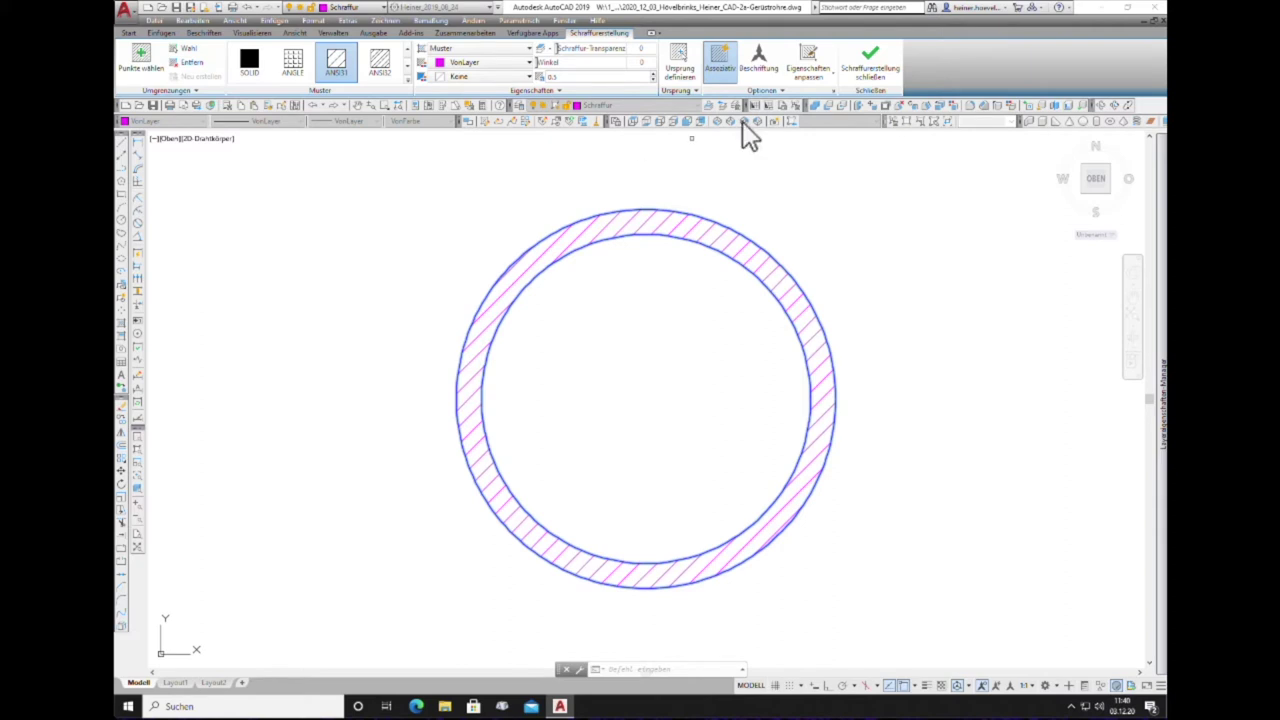
{"action": "left_click", "coordinate": [878, 69]}
{"action": "scroll", "coordinate": [386, 335], "scroll_direction": "down", "scroll_amount": 3}
Step: Make Gerüstrohr_Typ_4 the current layer
{"action": "scroll", "coordinate": [343, 354], "scroll_direction": "down", "scroll_amount": 2}
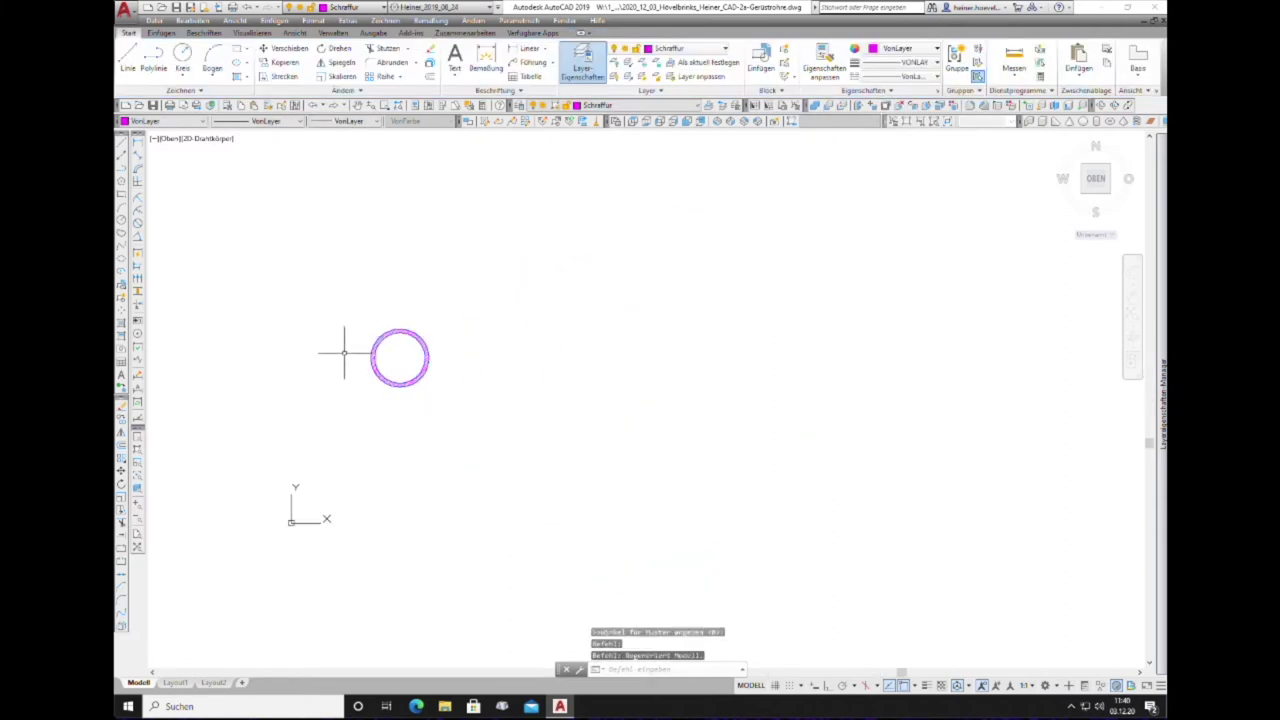
{"action": "scroll", "coordinate": [392, 345], "scroll_direction": "up", "scroll_amount": 3}
{"action": "scroll", "coordinate": [389, 352], "scroll_direction": "up", "scroll_amount": 2}
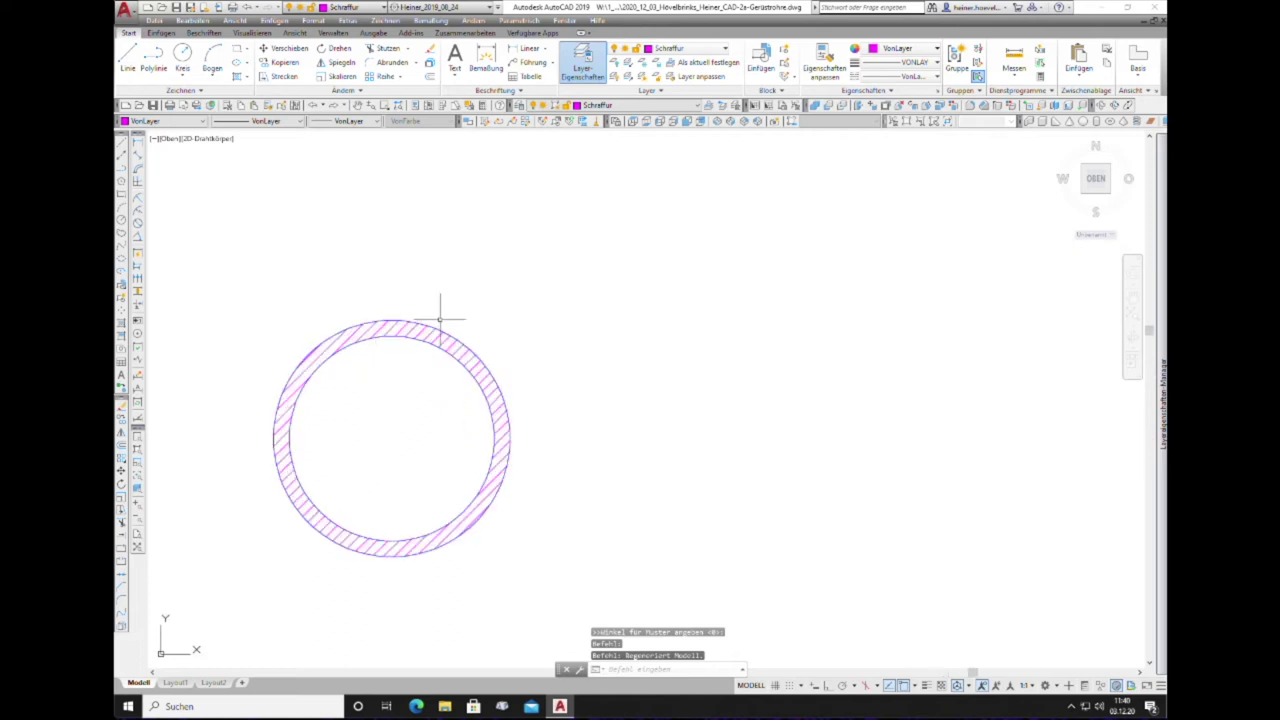
{"action": "left_click", "coordinate": [697, 104]}
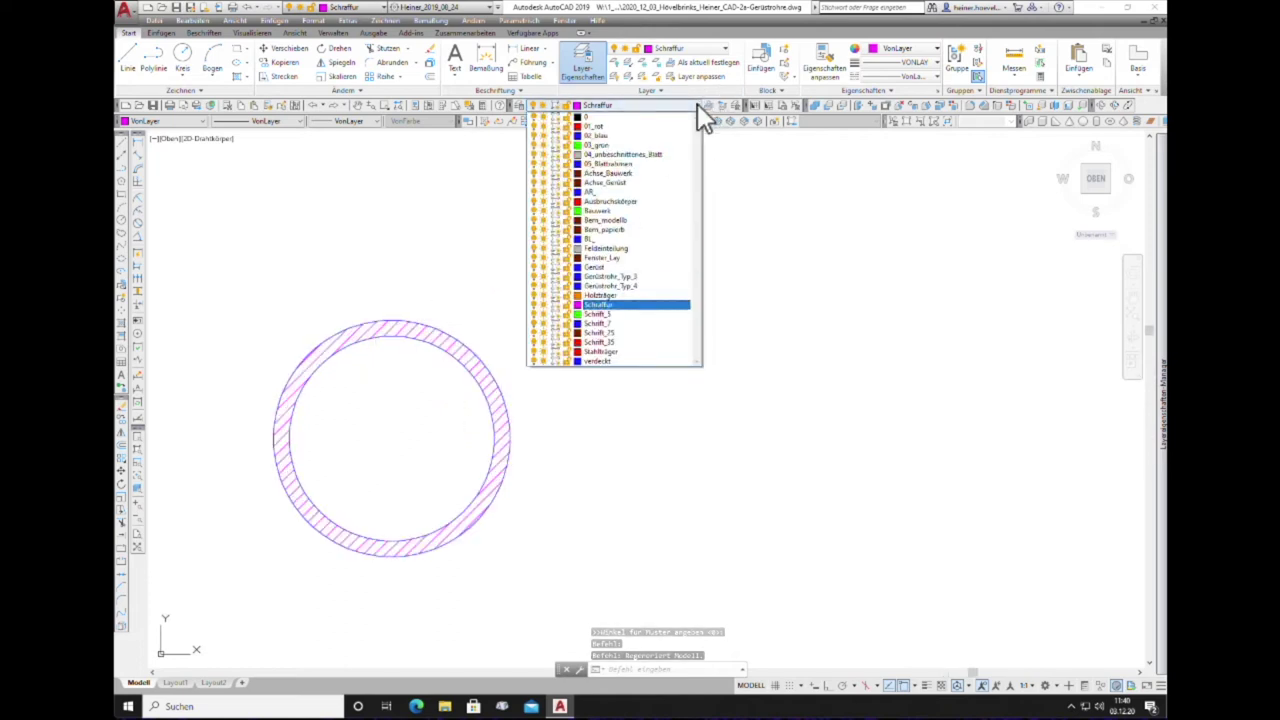
{"action": "left_click", "coordinate": [624, 287]}
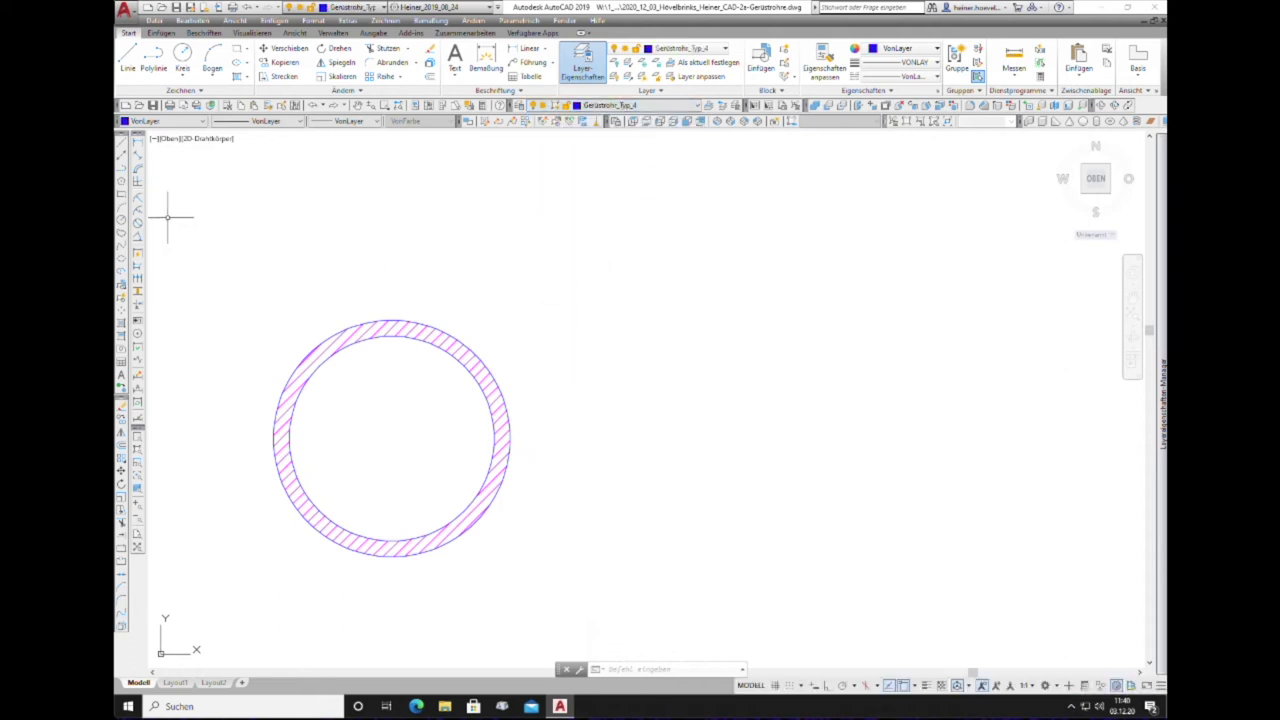
Step: Draw a 48.3-diameter circle right of the hatched tube, level with its centre
{"action": "left_click", "coordinate": [183, 58]}
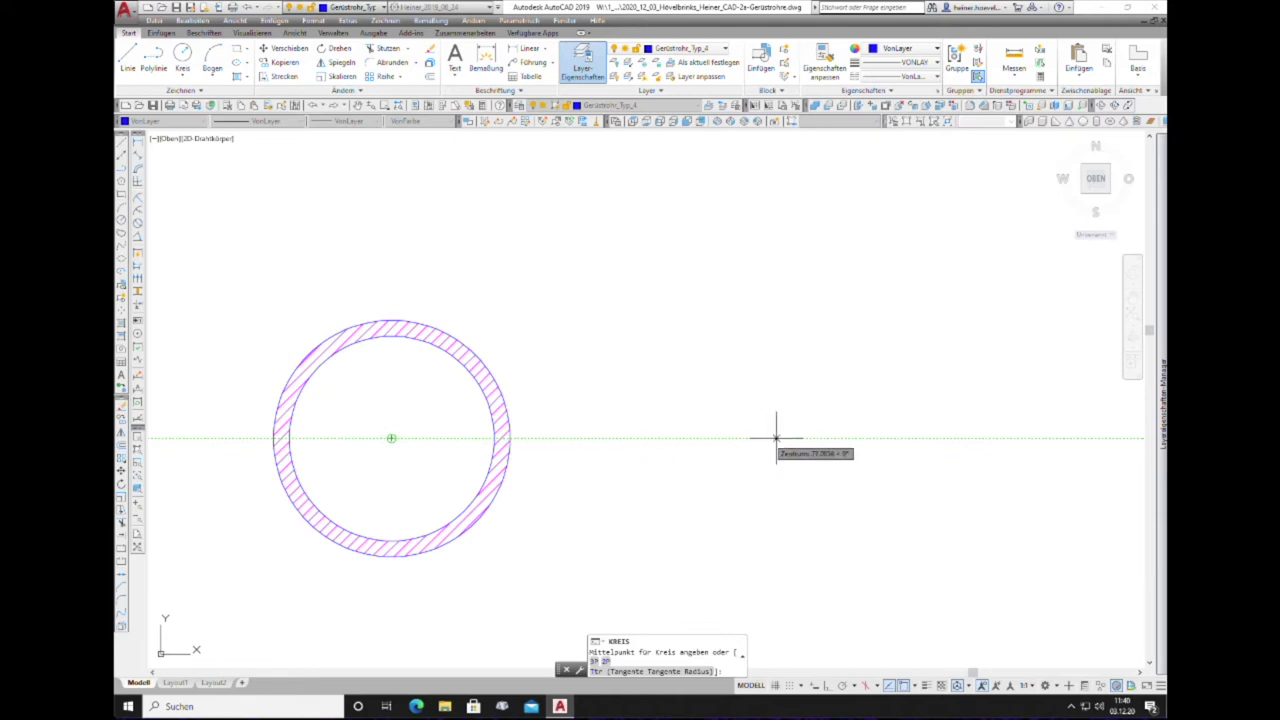
{"action": "left_click", "coordinate": [840, 438]}
{"action": "type", "text": "D"}
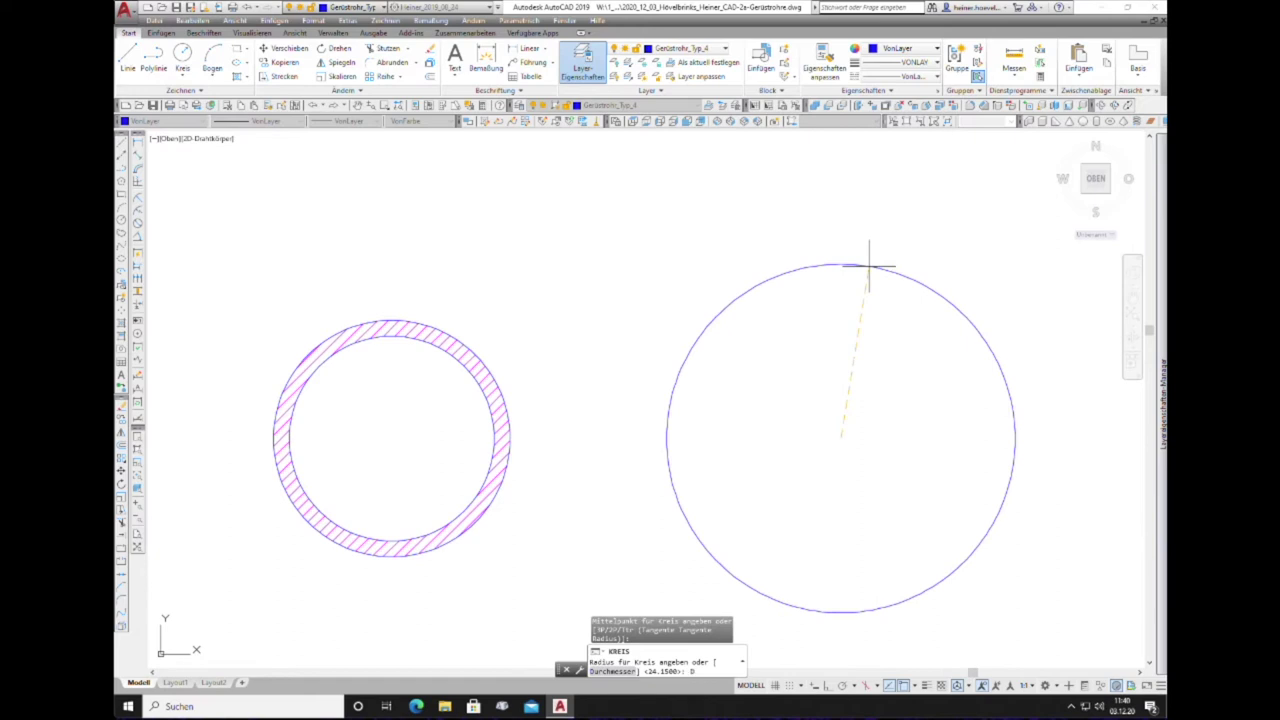
{"action": "key", "text": "Return"}
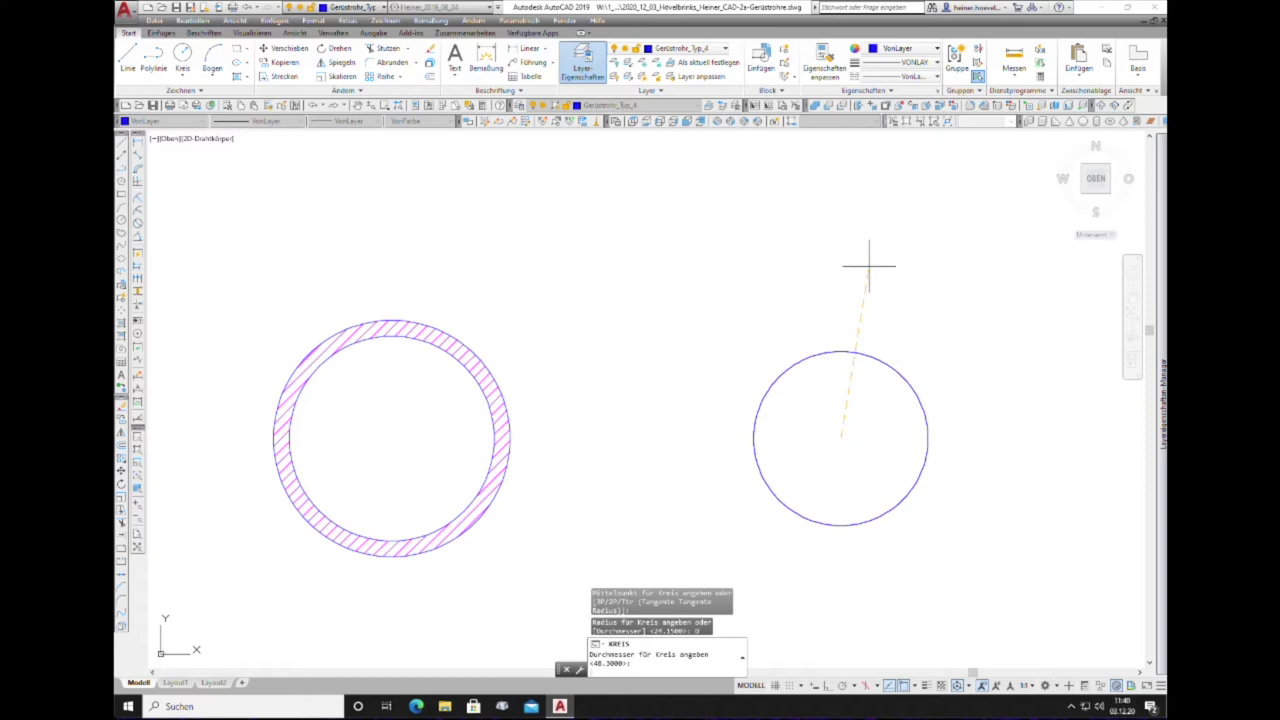
{"action": "key", "text": "Return"}
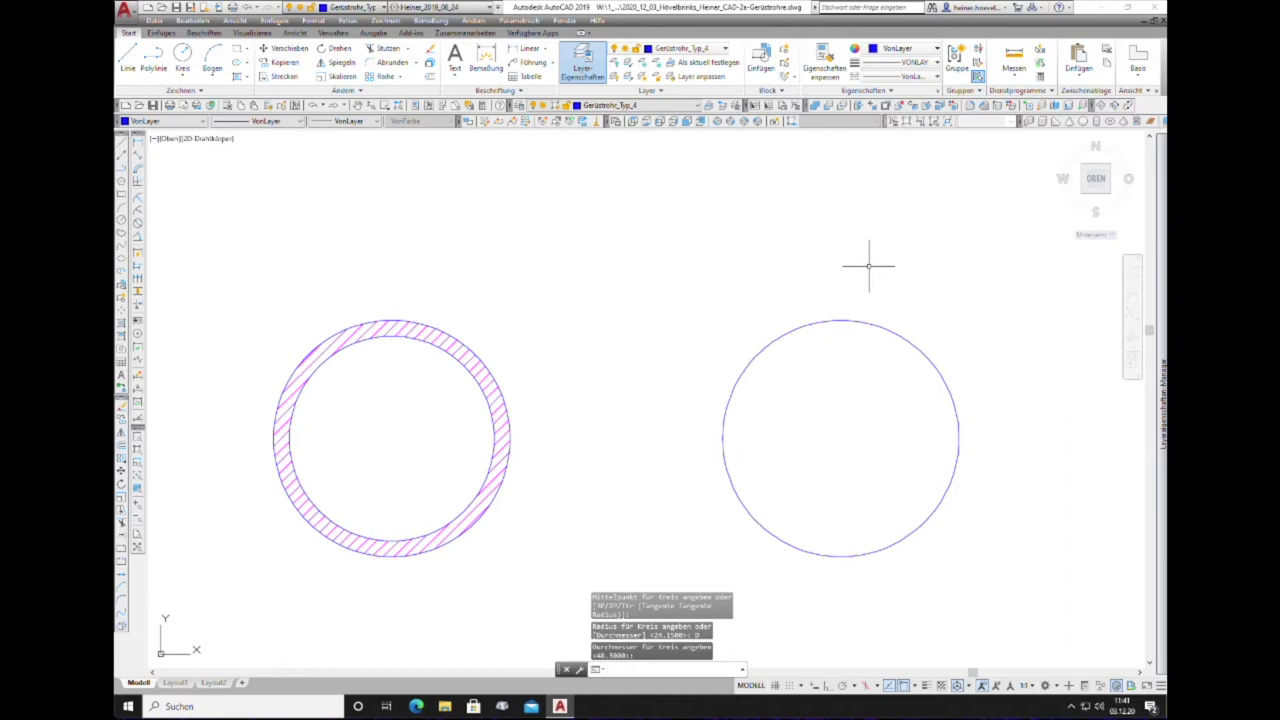
{"action": "scroll", "coordinate": [982, 378], "scroll_direction": "down", "scroll_amount": 2}
{"action": "scroll", "coordinate": [984, 386], "scroll_direction": "up", "scroll_amount": 2}
{"action": "scroll", "coordinate": [986, 396], "scroll_direction": "up", "scroll_amount": 2}
{"action": "scroll", "coordinate": [978, 394], "scroll_direction": "down", "scroll_amount": 2}
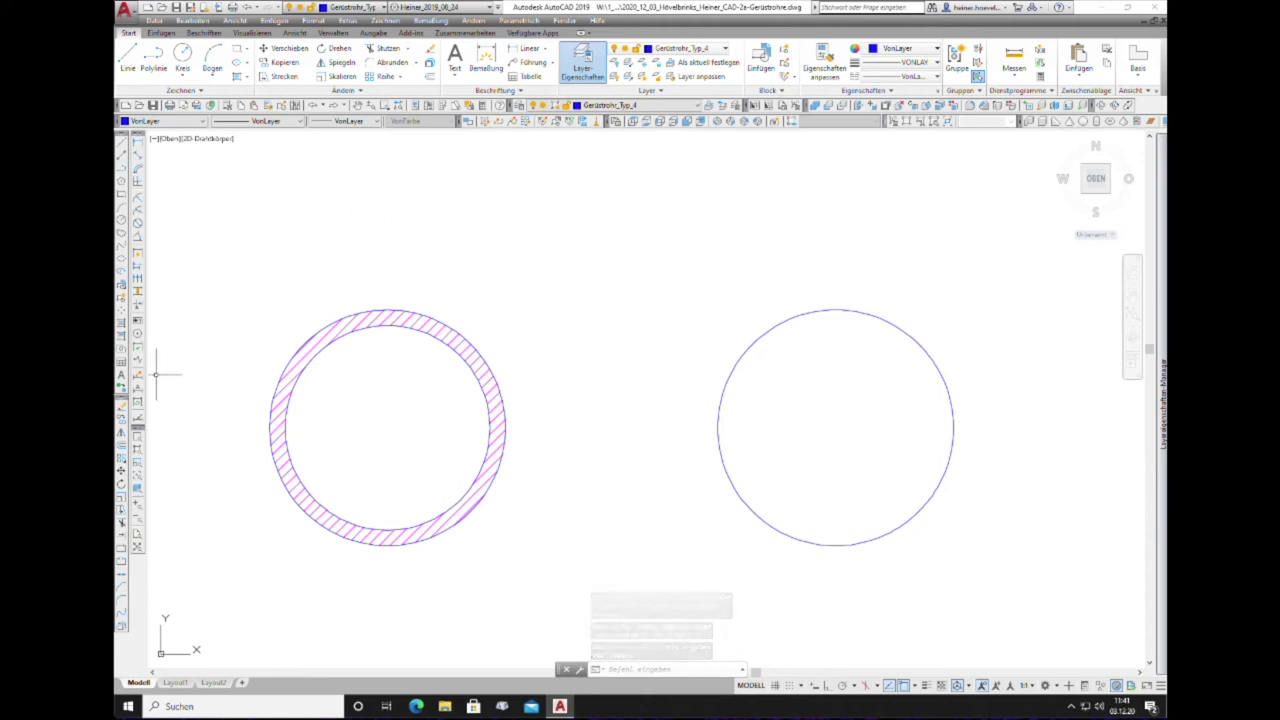
Step: Offset the right circle 4.05 inward to create its concentric inner circle
{"action": "left_click", "coordinate": [121, 447]}
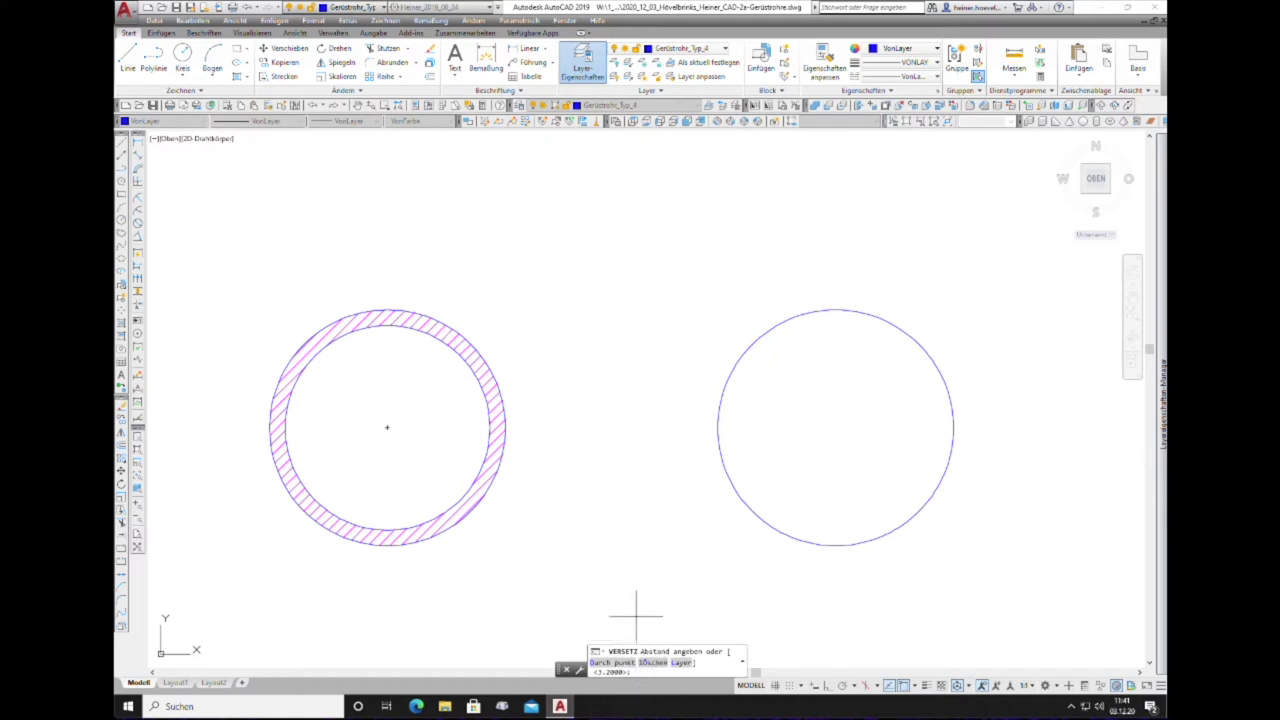
{"action": "type", "text": "4.05"}
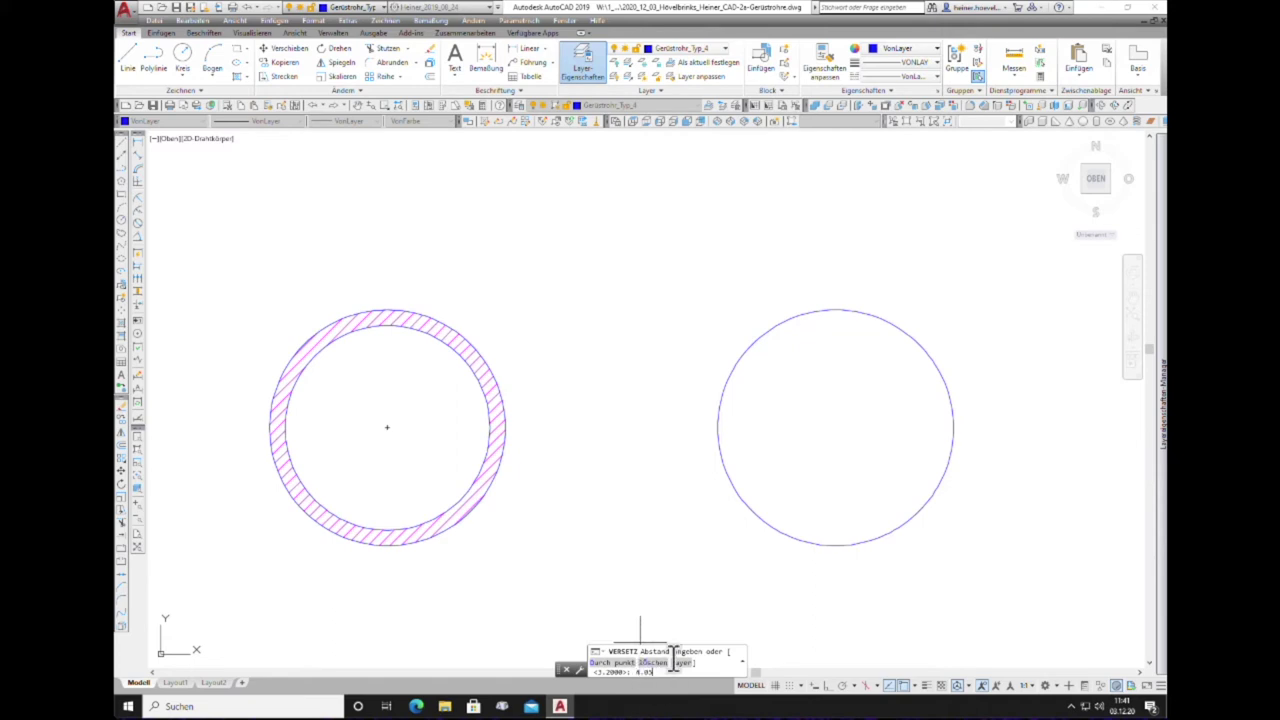
{"action": "key", "text": "Return"}
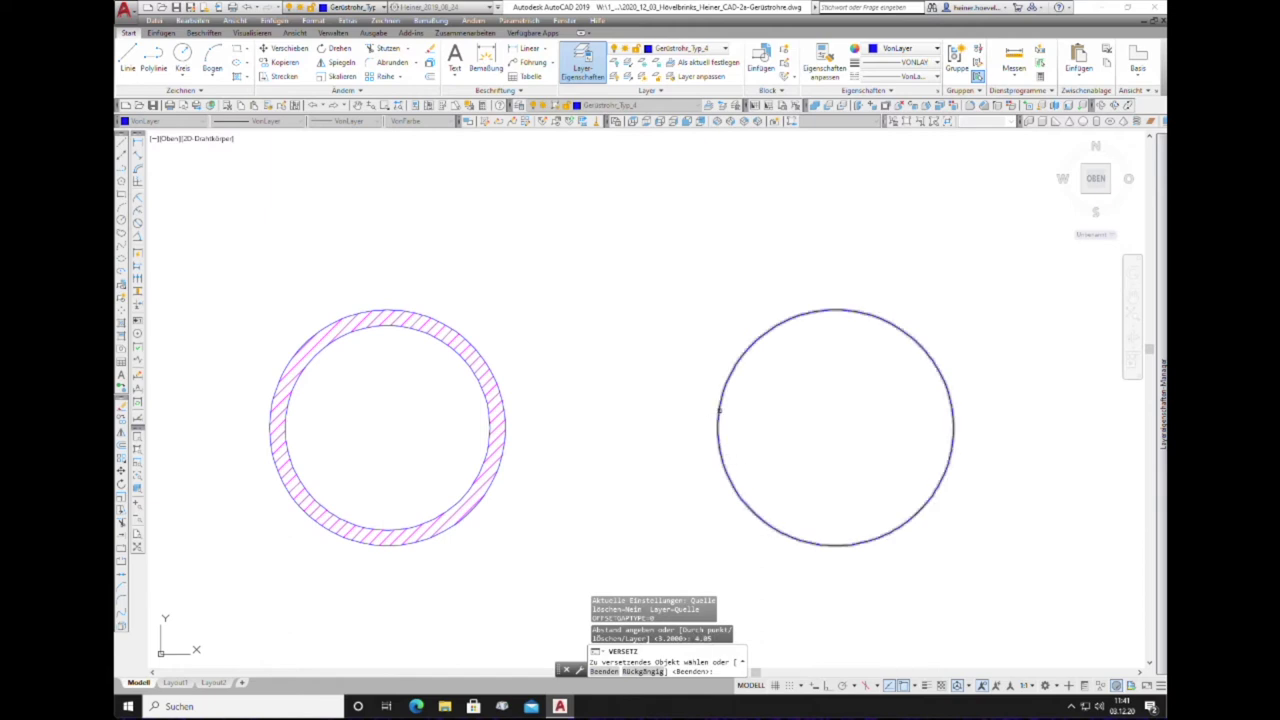
{"action": "left_click", "coordinate": [718, 410]}
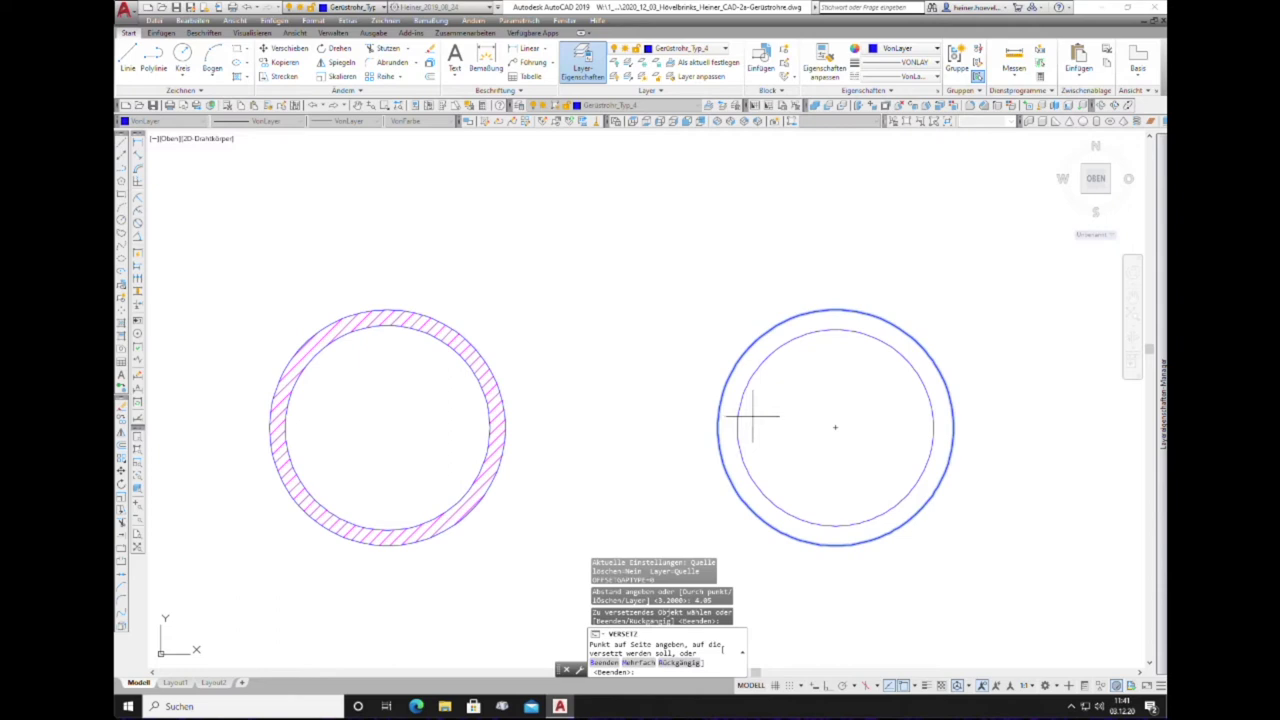
{"action": "left_click", "coordinate": [752, 416]}
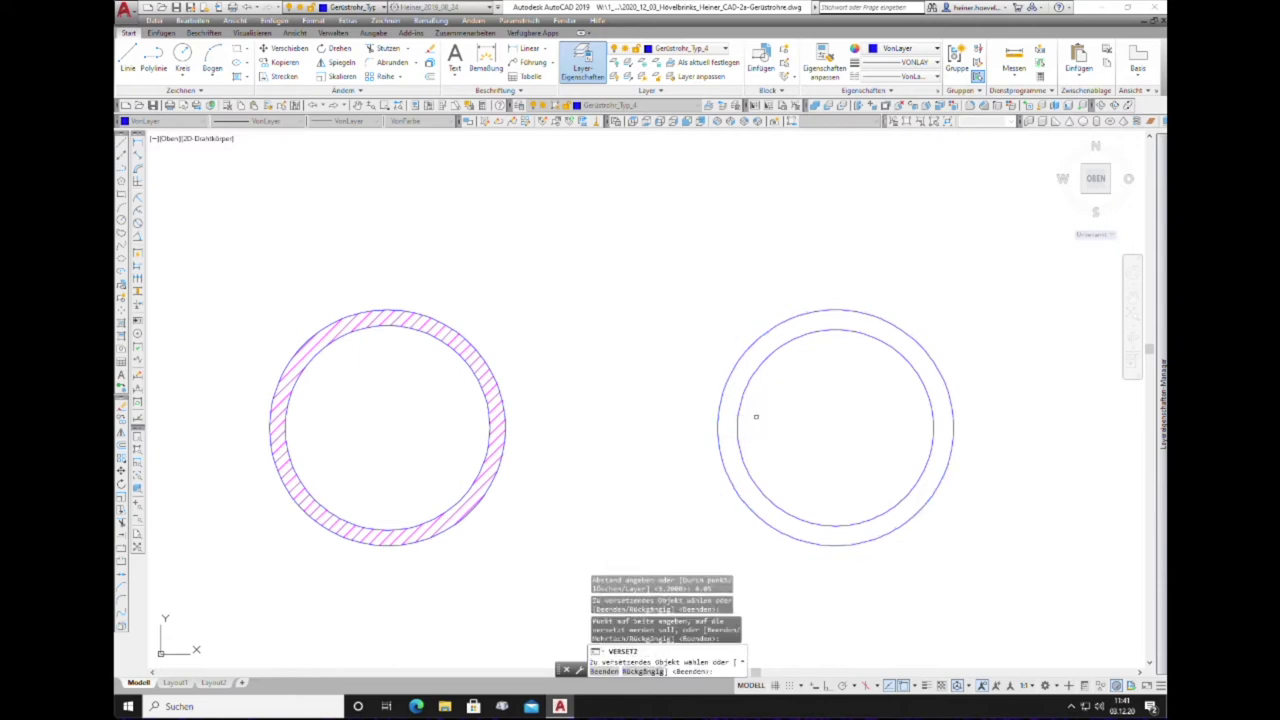
{"action": "key", "text": "Return"}
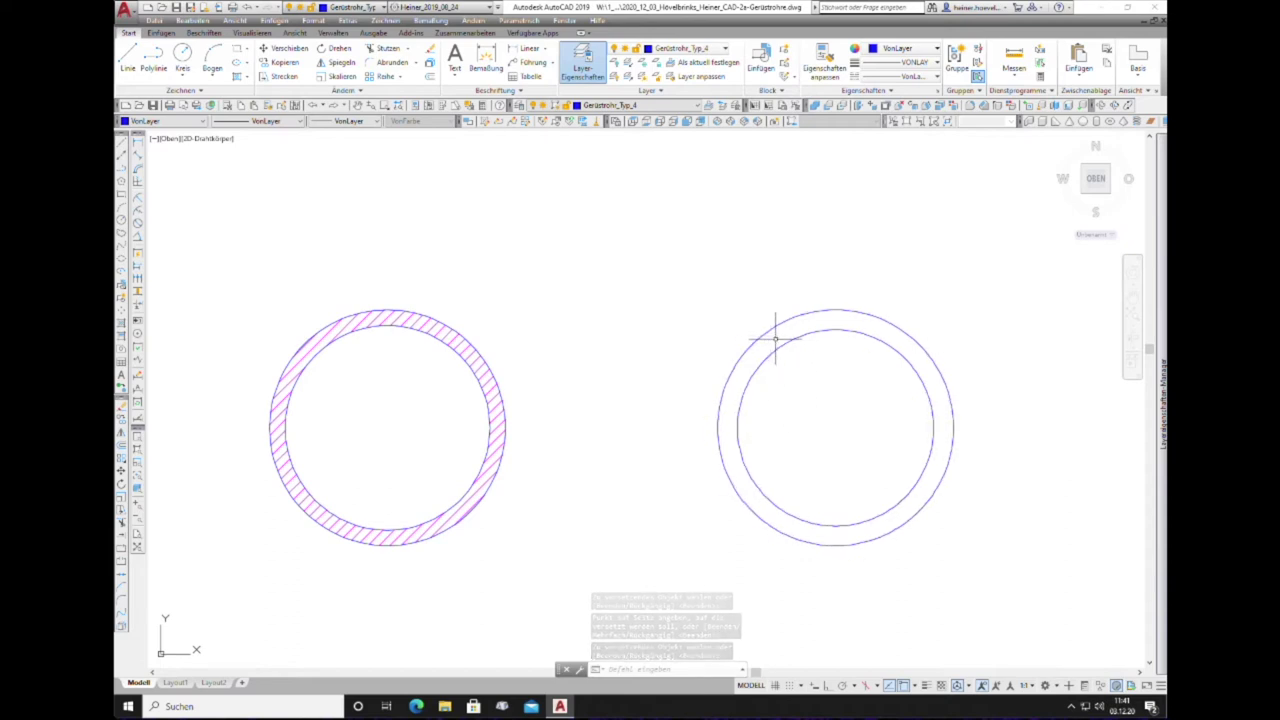
Step: Run REGION twice to convert the right tube's outer and inner circles into regions
{"action": "scroll", "coordinate": [1006, 351], "scroll_direction": "down", "scroll_amount": 1}
{"action": "scroll", "coordinate": [1014, 400], "scroll_direction": "up", "scroll_amount": 1}
{"action": "scroll", "coordinate": [1026, 417], "scroll_direction": "up", "scroll_amount": 2}
{"action": "type", "text": "REGION"}
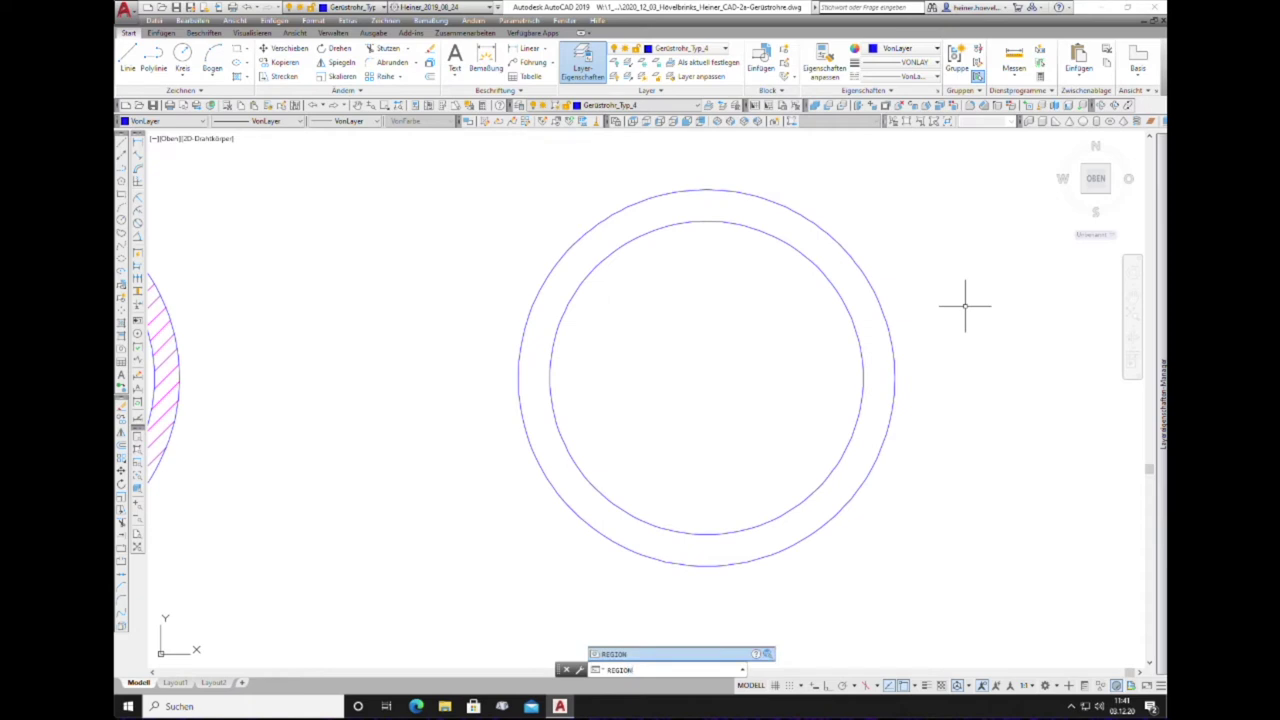
{"action": "key", "text": "Return"}
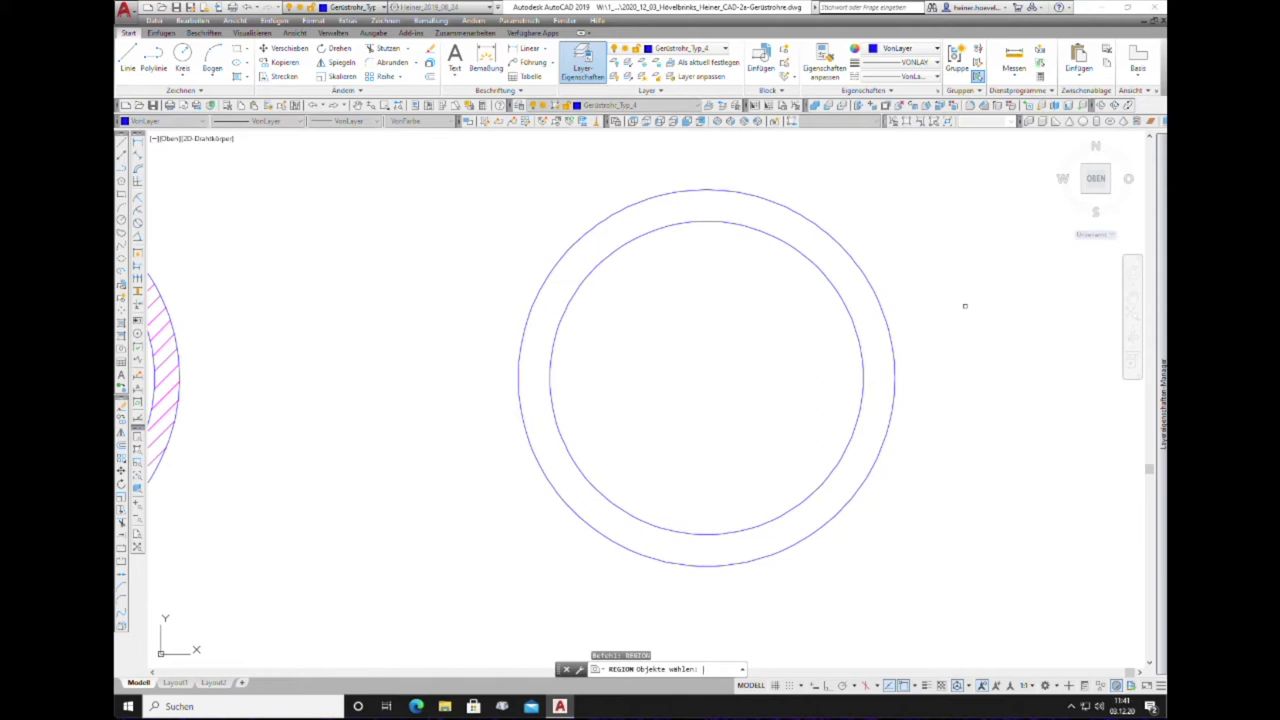
{"action": "left_click", "coordinate": [865, 276]}
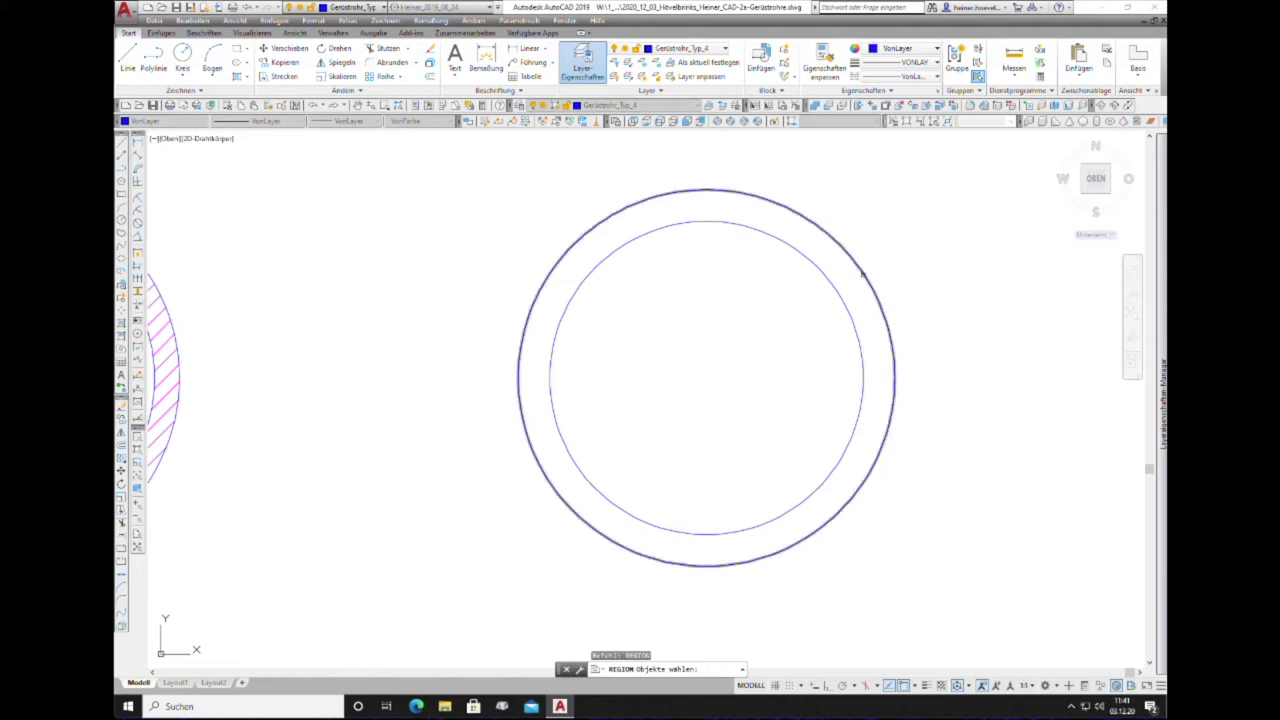
{"action": "key", "text": "Return"}
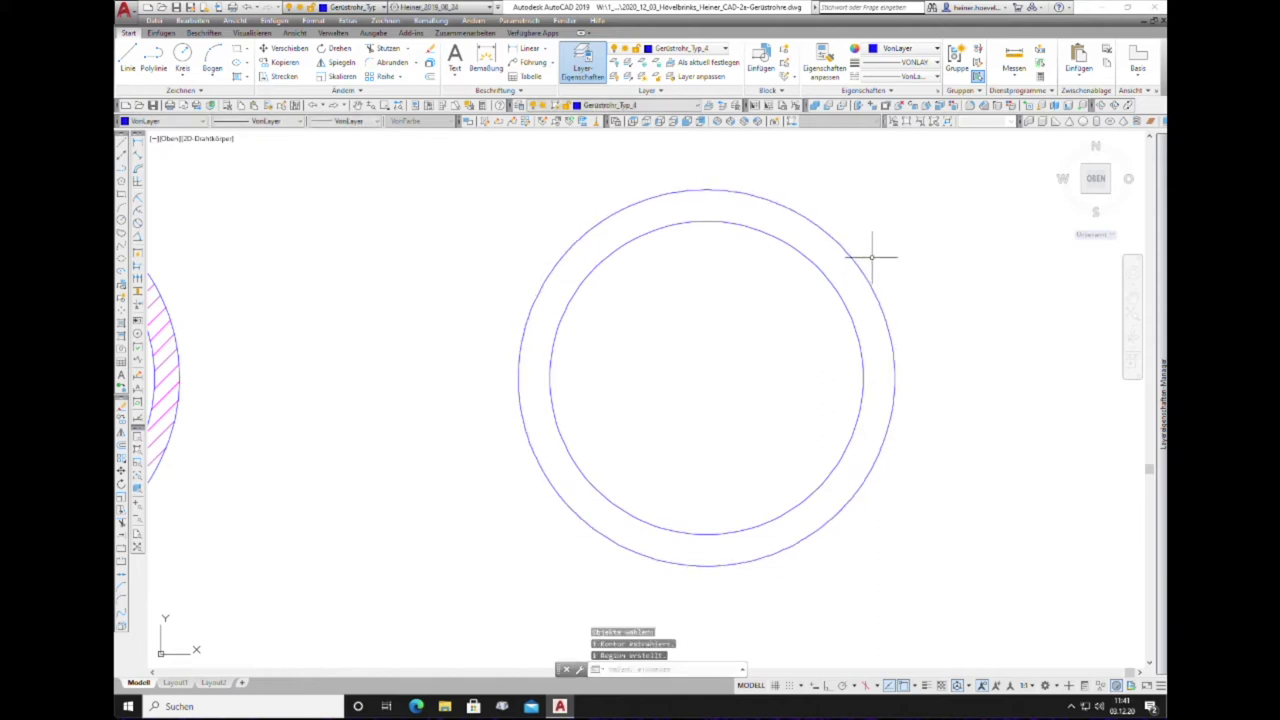
{"action": "key", "text": "Return"}
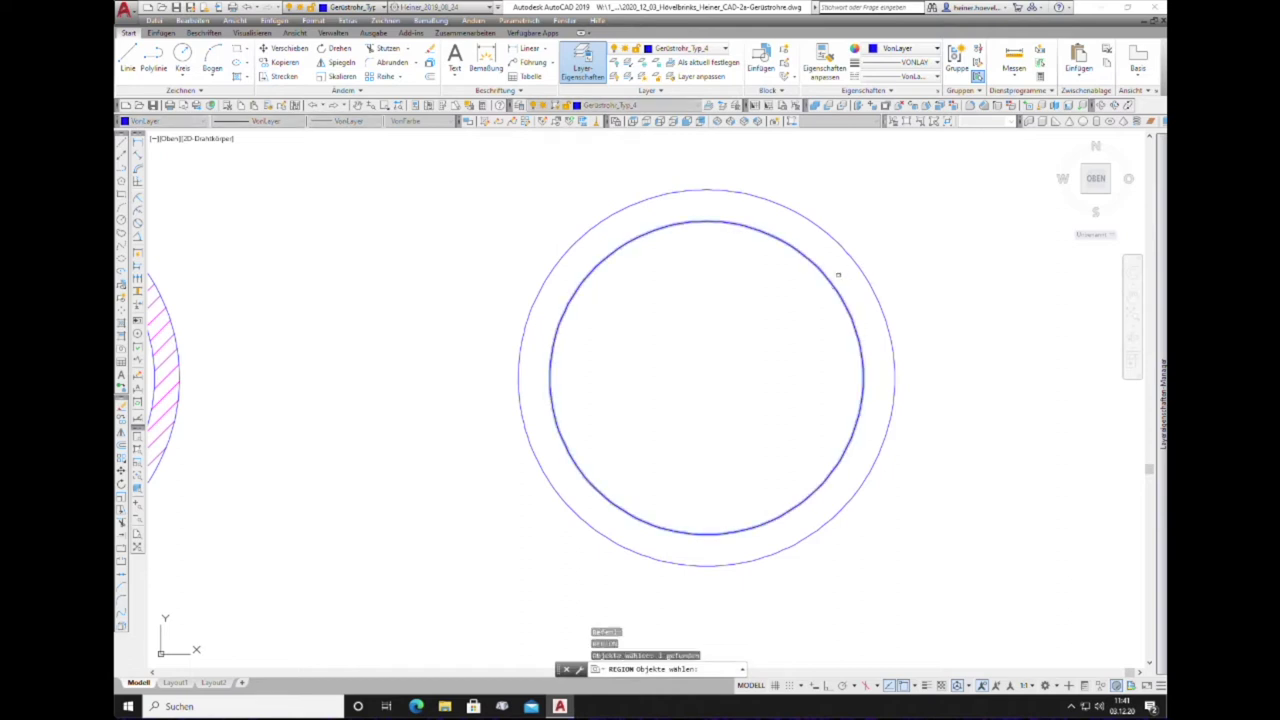
{"action": "key", "text": "Return"}
{"action": "scroll", "coordinate": [810, 289], "scroll_direction": "up", "scroll_amount": 2}
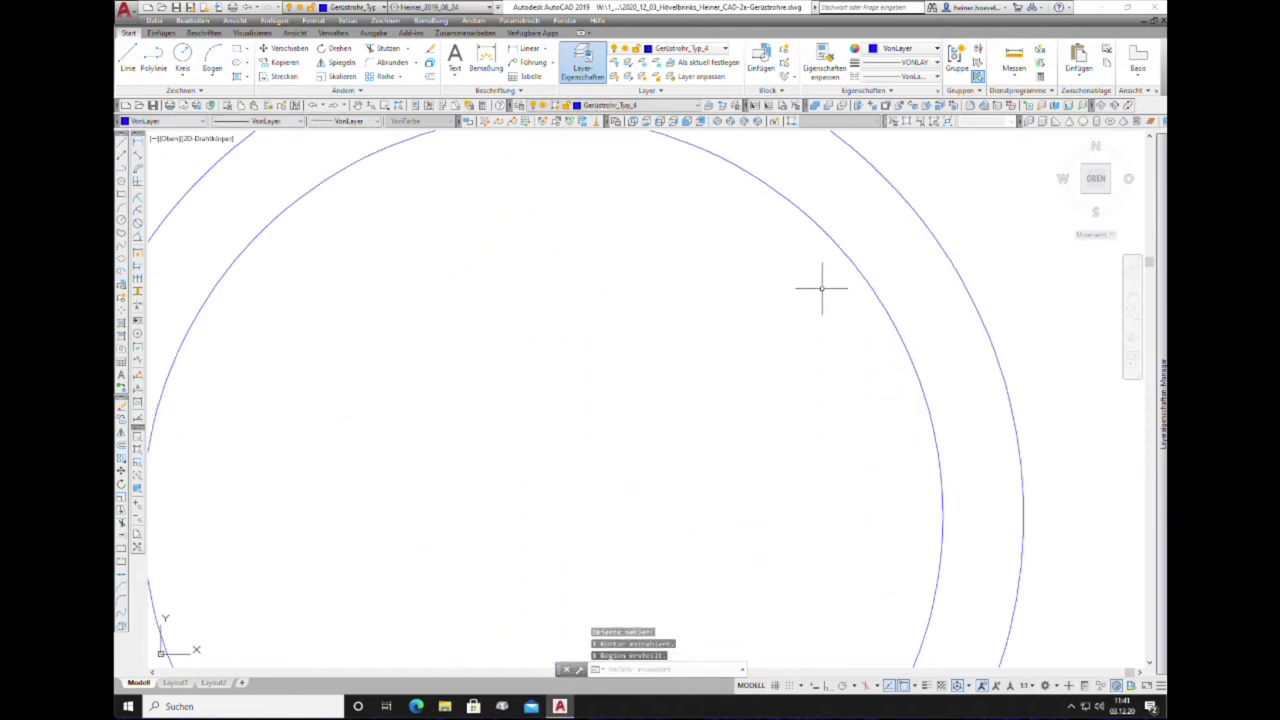
{"action": "scroll", "coordinate": [820, 286], "scroll_direction": "down", "scroll_amount": 4}
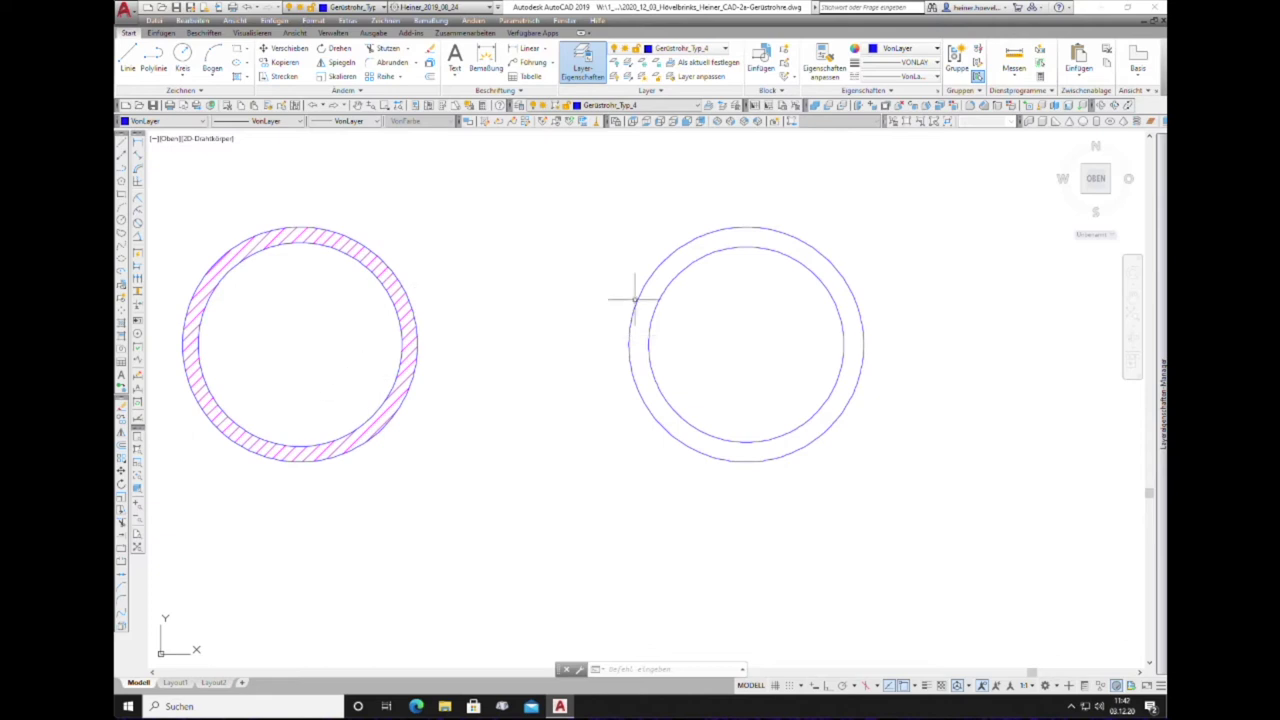
Step: On the Schraffur layer, fill the right tube's ring with a SOLID hatch
{"action": "left_click", "coordinate": [699, 108]}
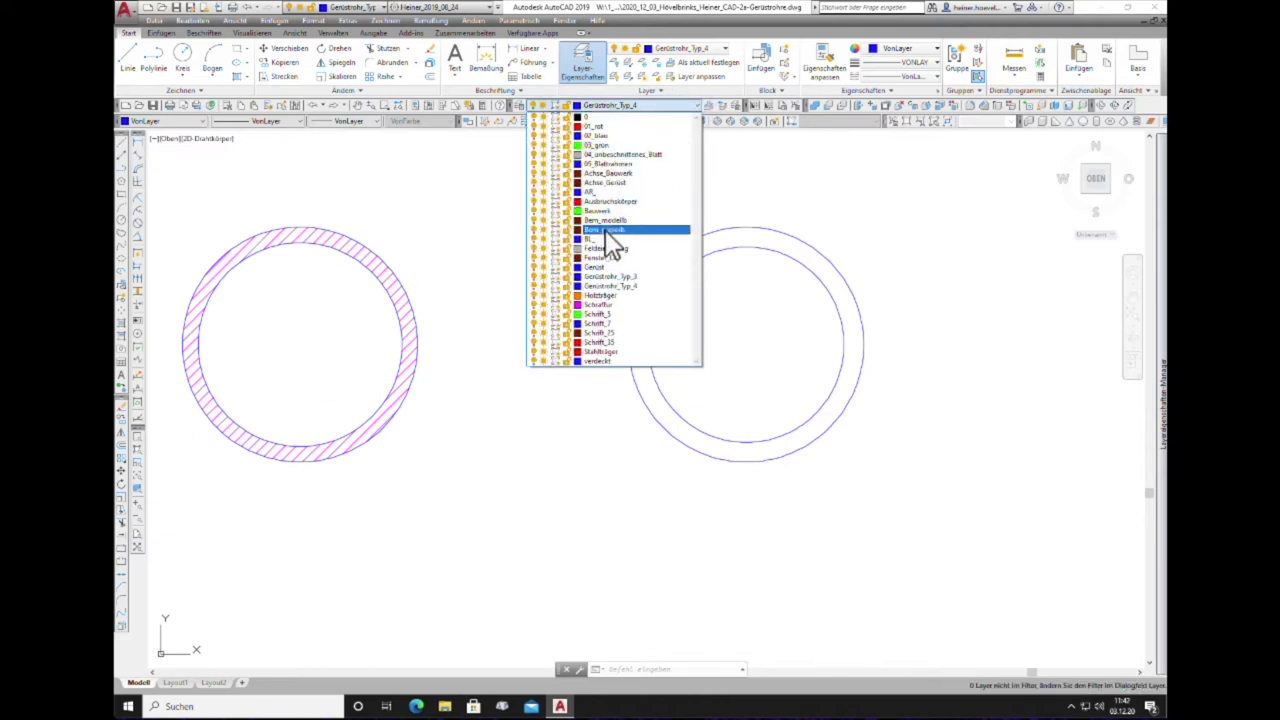
{"action": "left_click", "coordinate": [597, 305]}
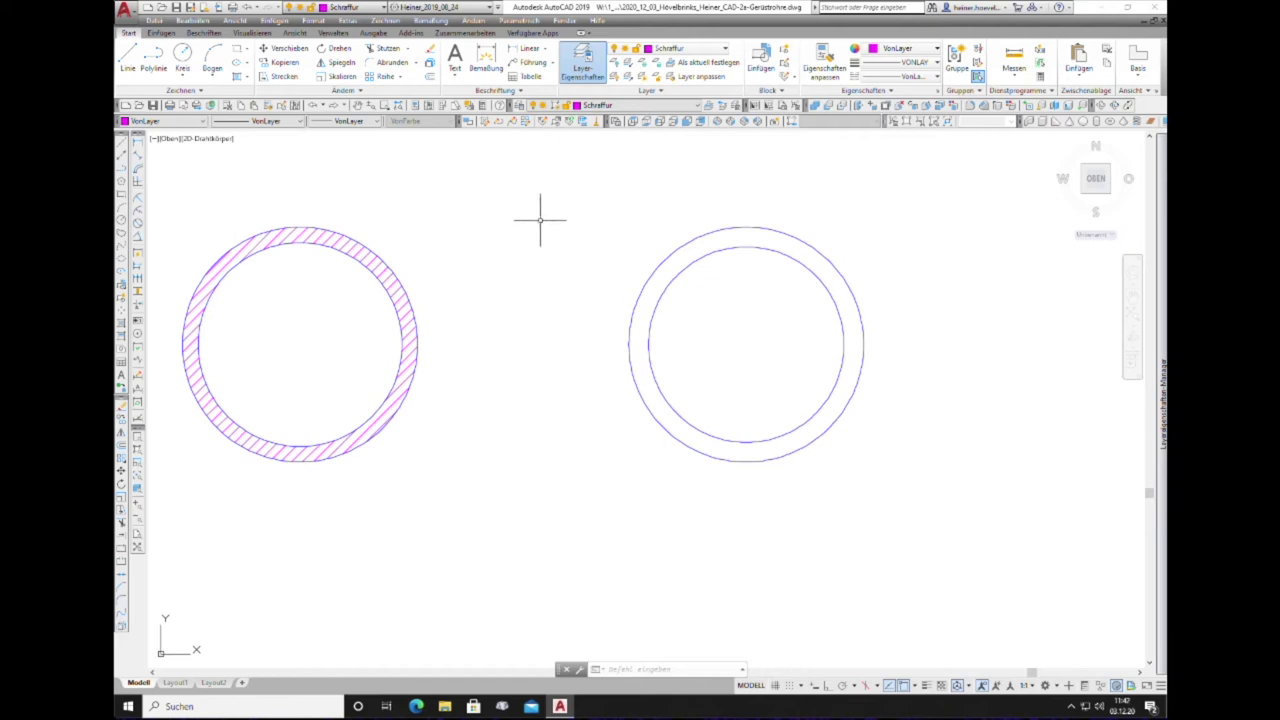
{"action": "left_click", "coordinate": [395, 21]}
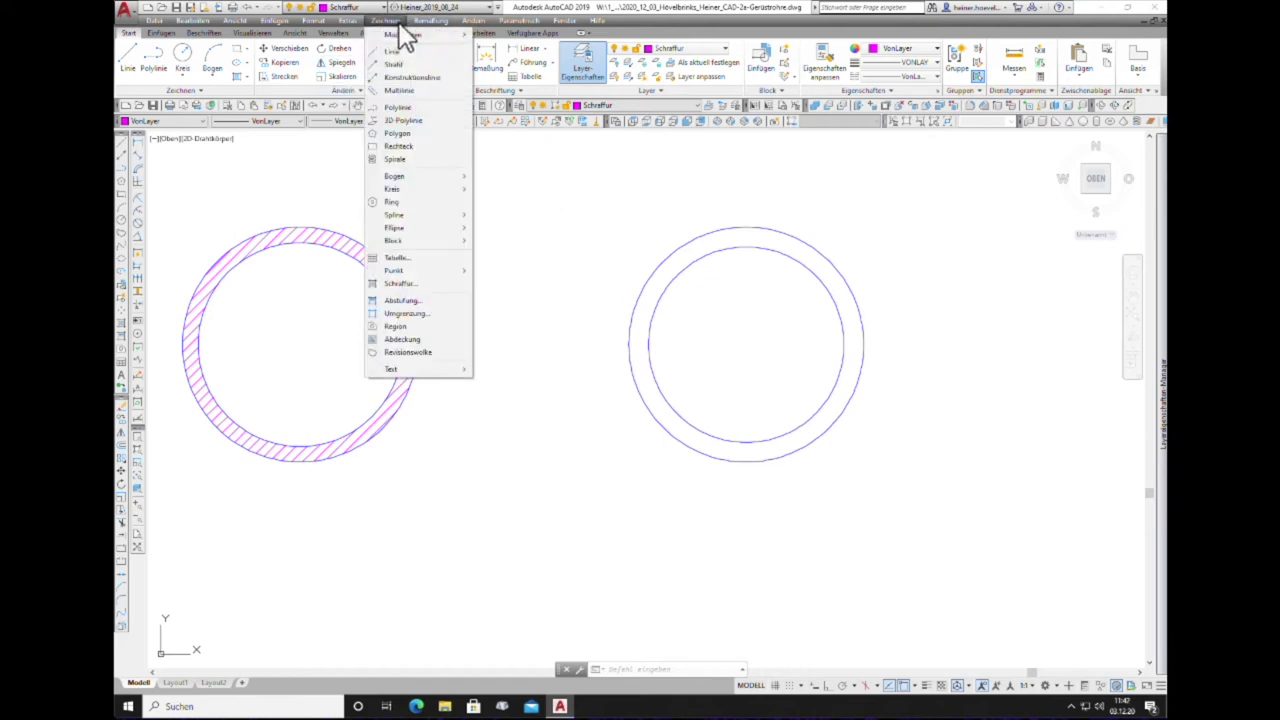
{"action": "left_click", "coordinate": [389, 278]}
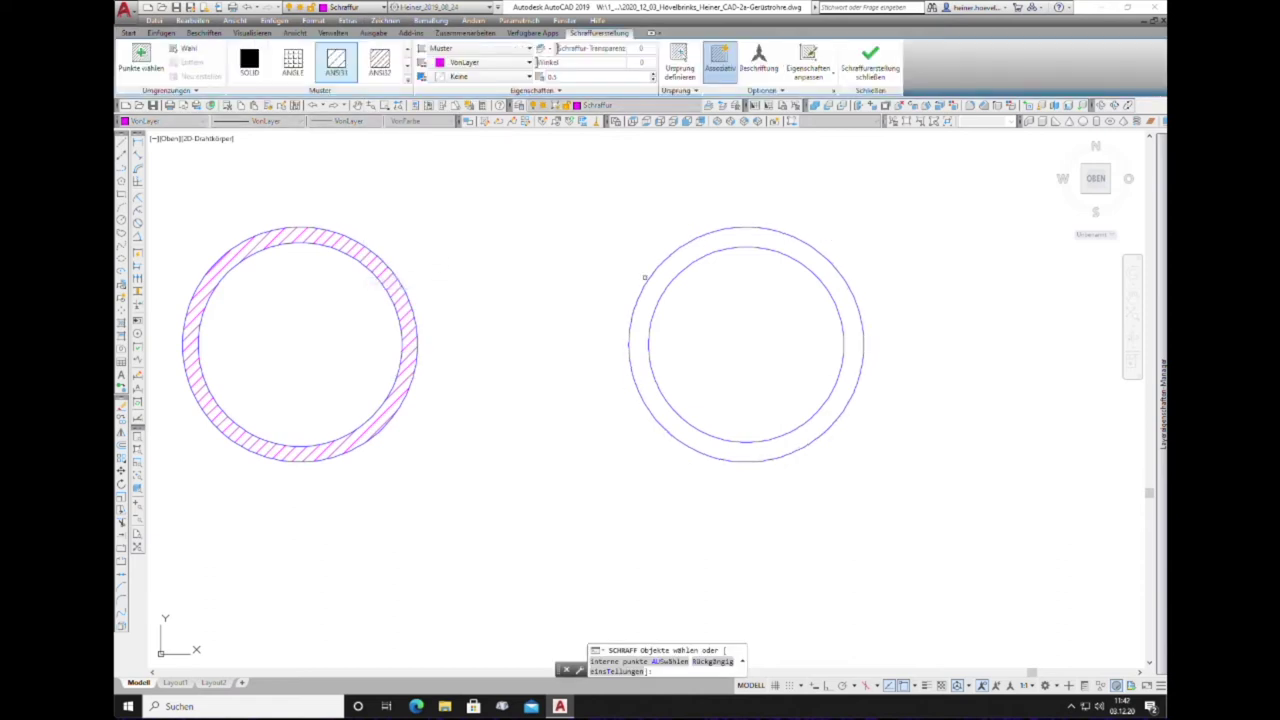
{"action": "left_click", "coordinate": [645, 278]}
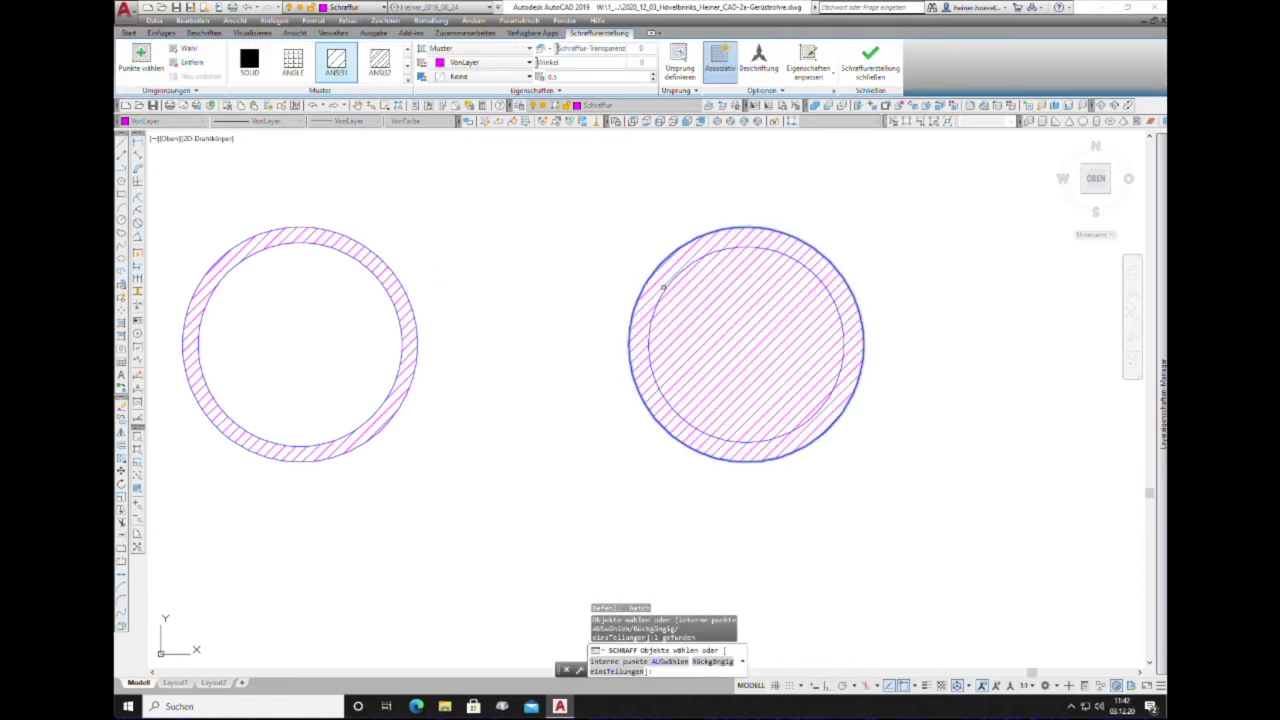
{"action": "left_click", "coordinate": [663, 287]}
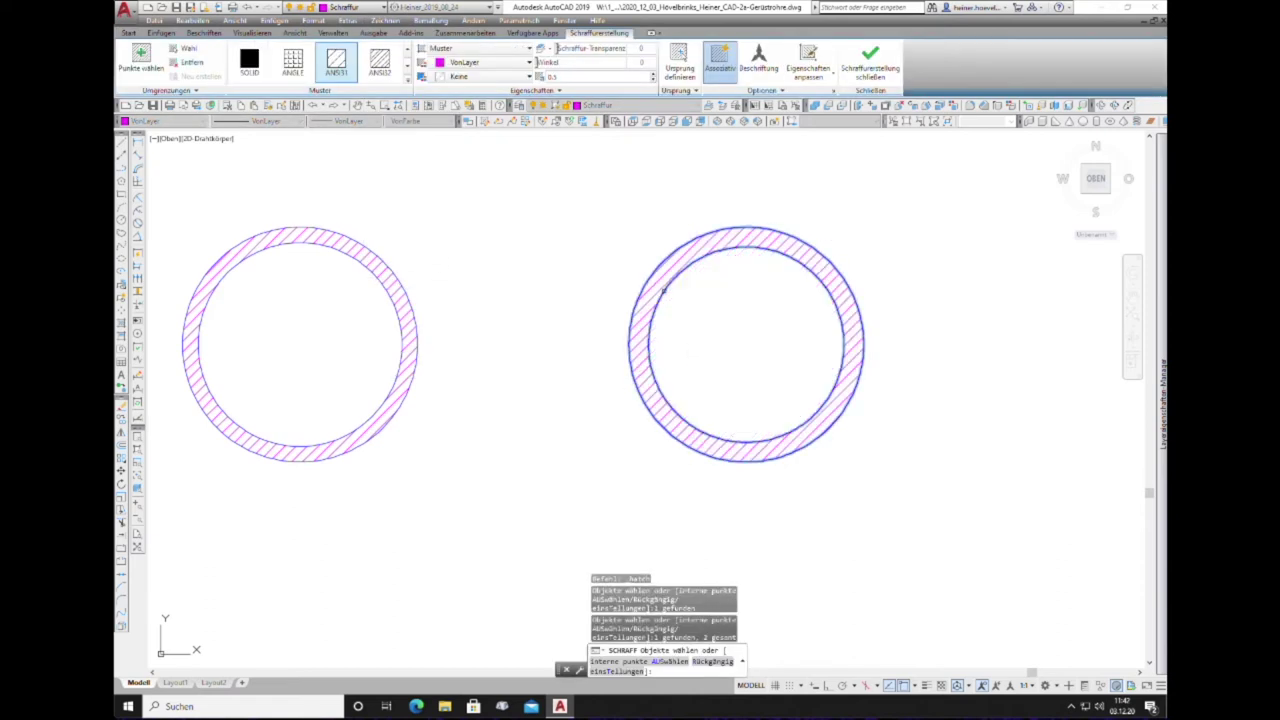
{"action": "left_click", "coordinate": [249, 62]}
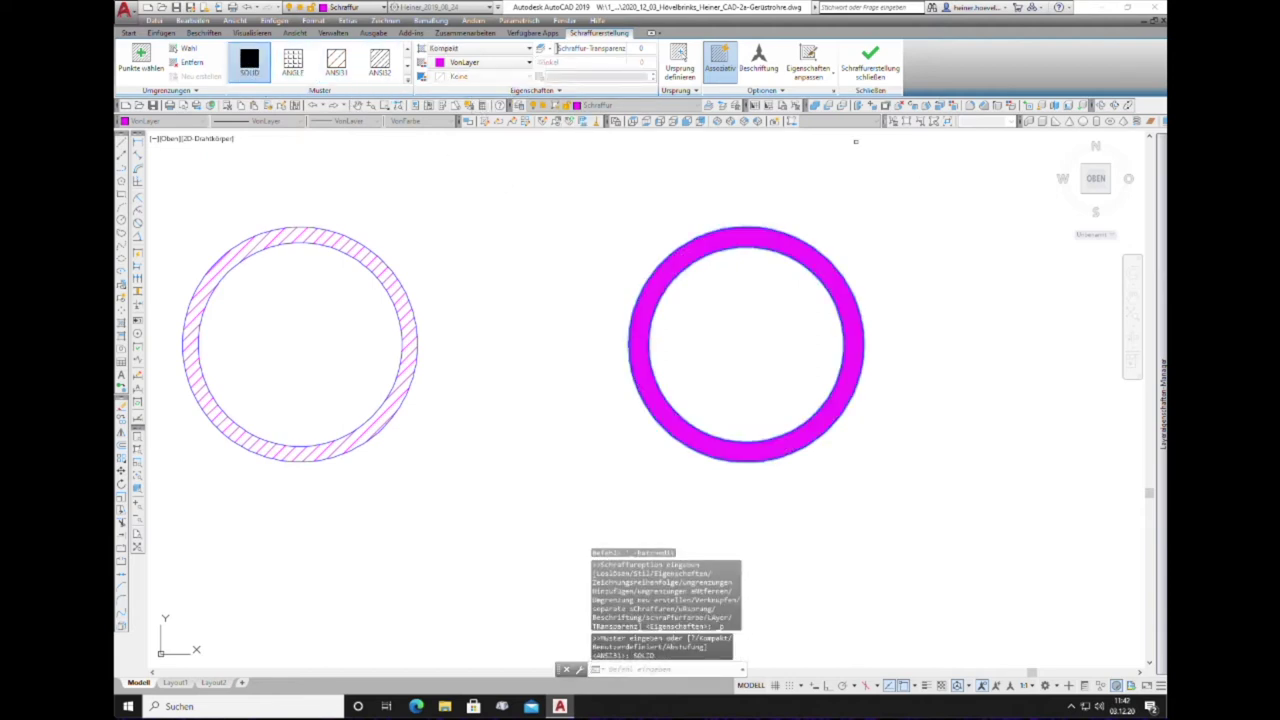
{"action": "left_click", "coordinate": [870, 56]}
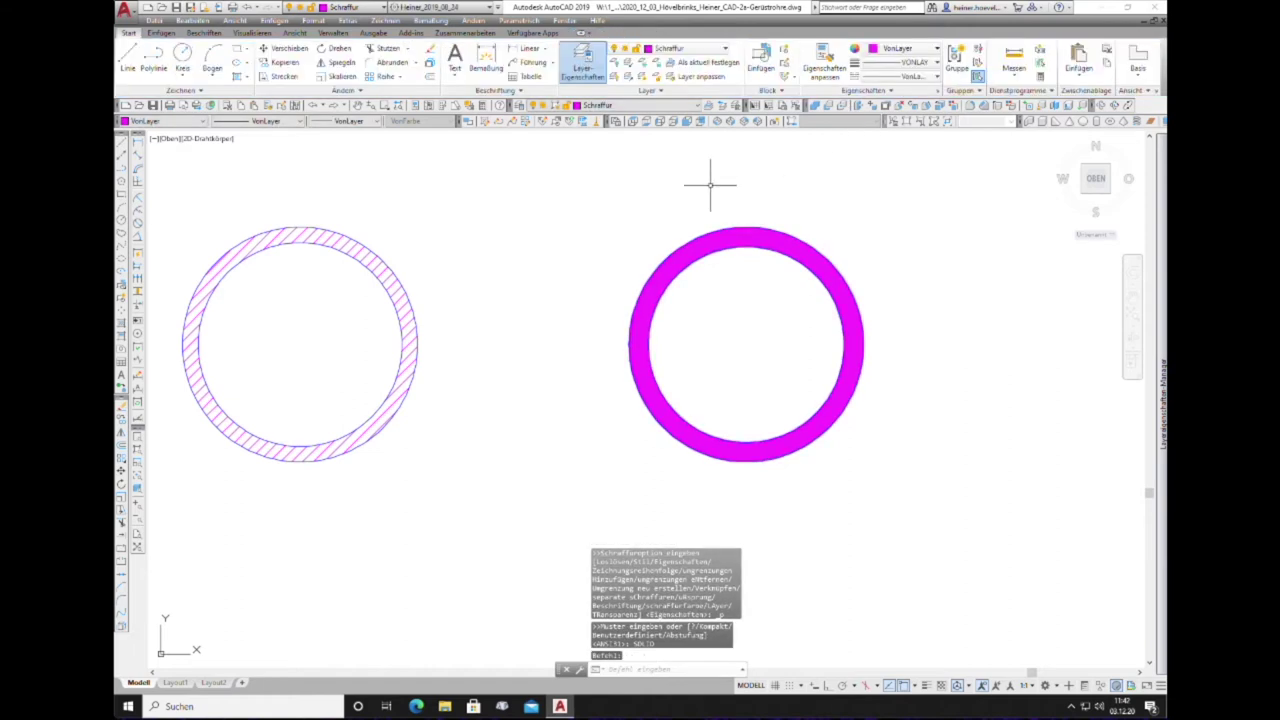
Step: Select the left hatched ring and its inner circle, then cancel the selection
{"action": "left_click", "coordinate": [392, 270]}
{"action": "left_click", "coordinate": [385, 277]}
{"action": "key", "text": "Escape"}
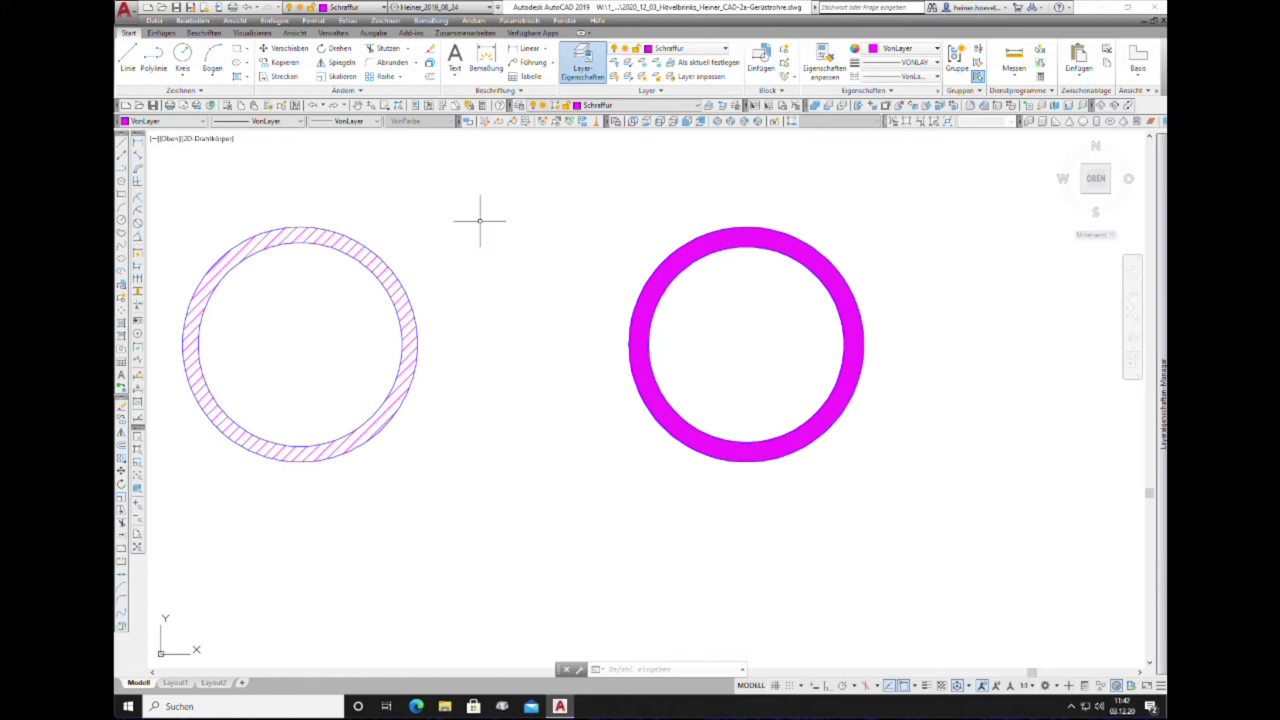
Step: Switch off the Schraffur layer and dismiss the current-layer-off warning
{"action": "left_click", "coordinate": [701, 104]}
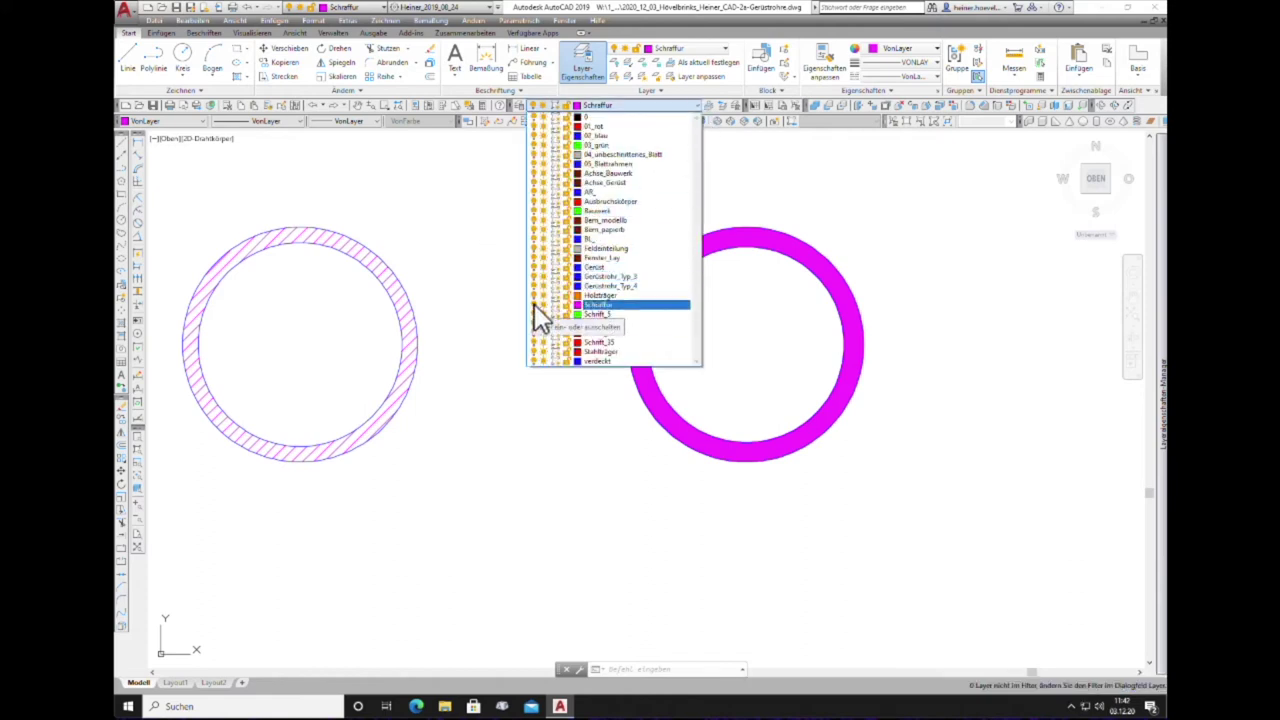
{"action": "left_click", "coordinate": [534, 304]}
{"action": "left_click", "coordinate": [475, 308]}
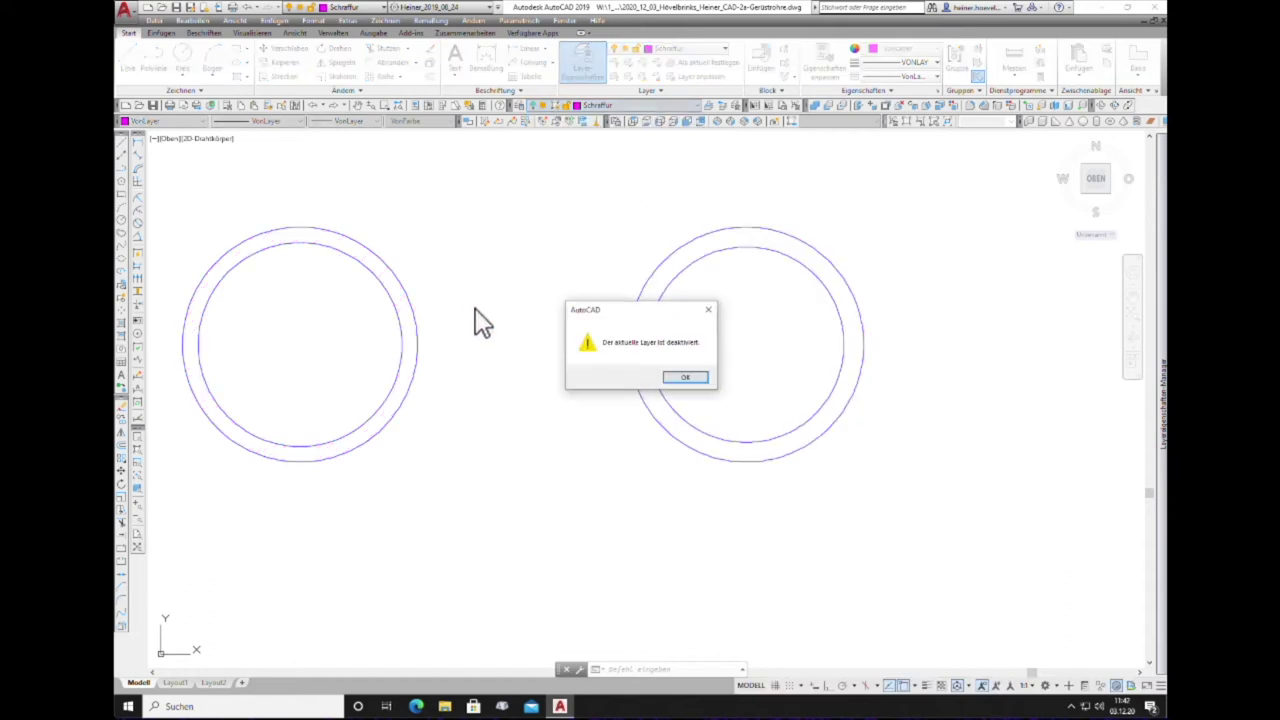
{"action": "left_click", "coordinate": [675, 380]}
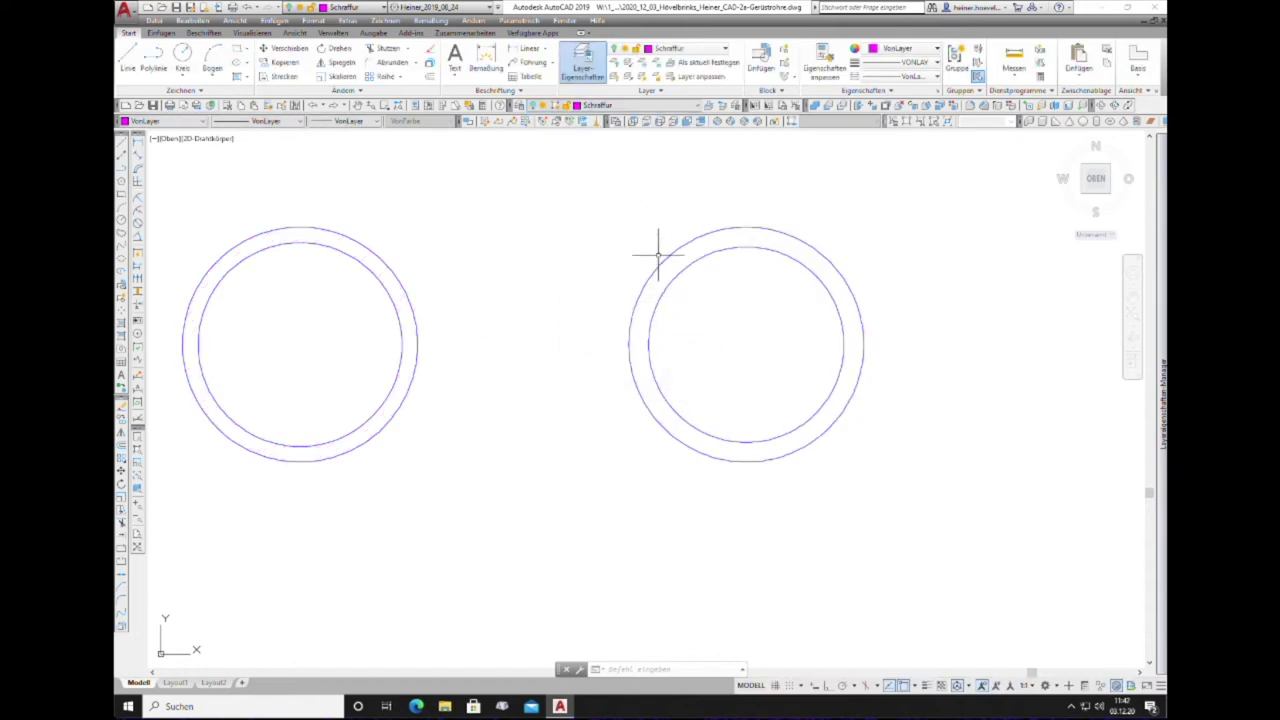
Step: Make Gerüstrohr_Typ_3 the current layer
{"action": "left_click", "coordinate": [700, 105]}
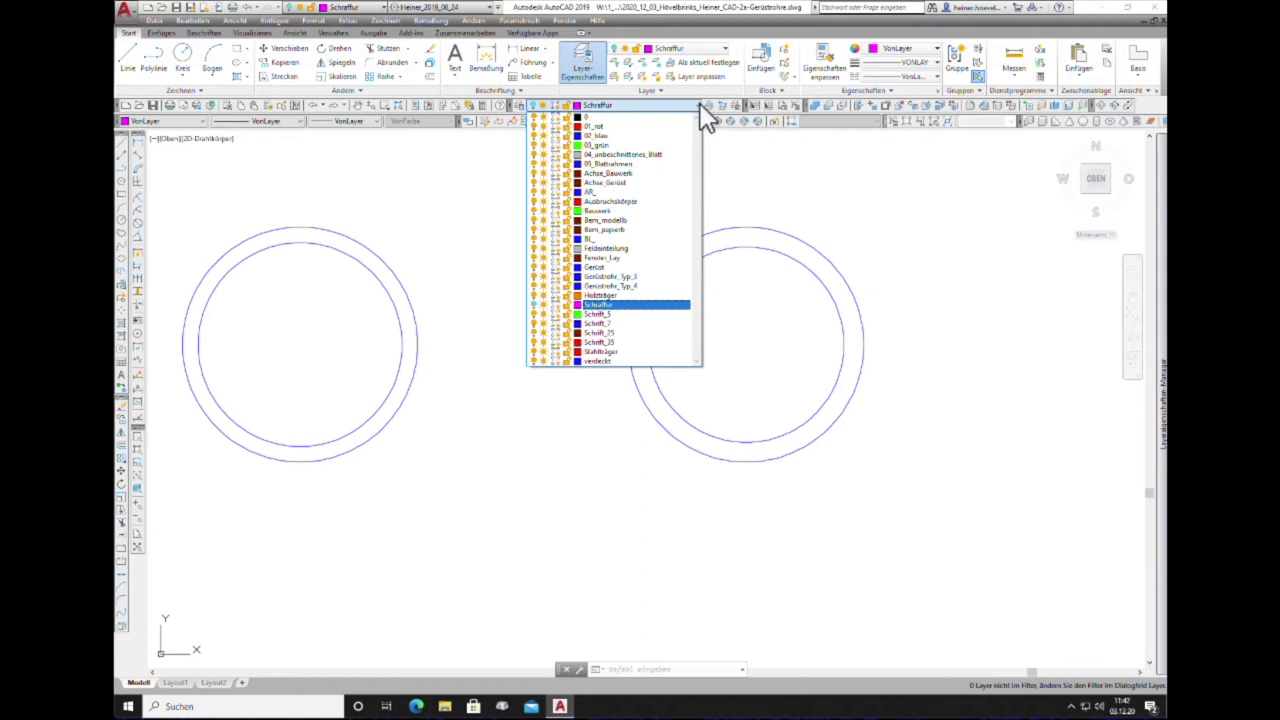
{"action": "left_click", "coordinate": [612, 275]}
{"action": "scroll", "coordinate": [180, 251], "scroll_direction": "up", "scroll_amount": 2}
{"action": "scroll", "coordinate": [284, 264], "scroll_direction": "down", "scroll_amount": 3}
{"action": "scroll", "coordinate": [284, 264], "scroll_direction": "up", "scroll_amount": 4}
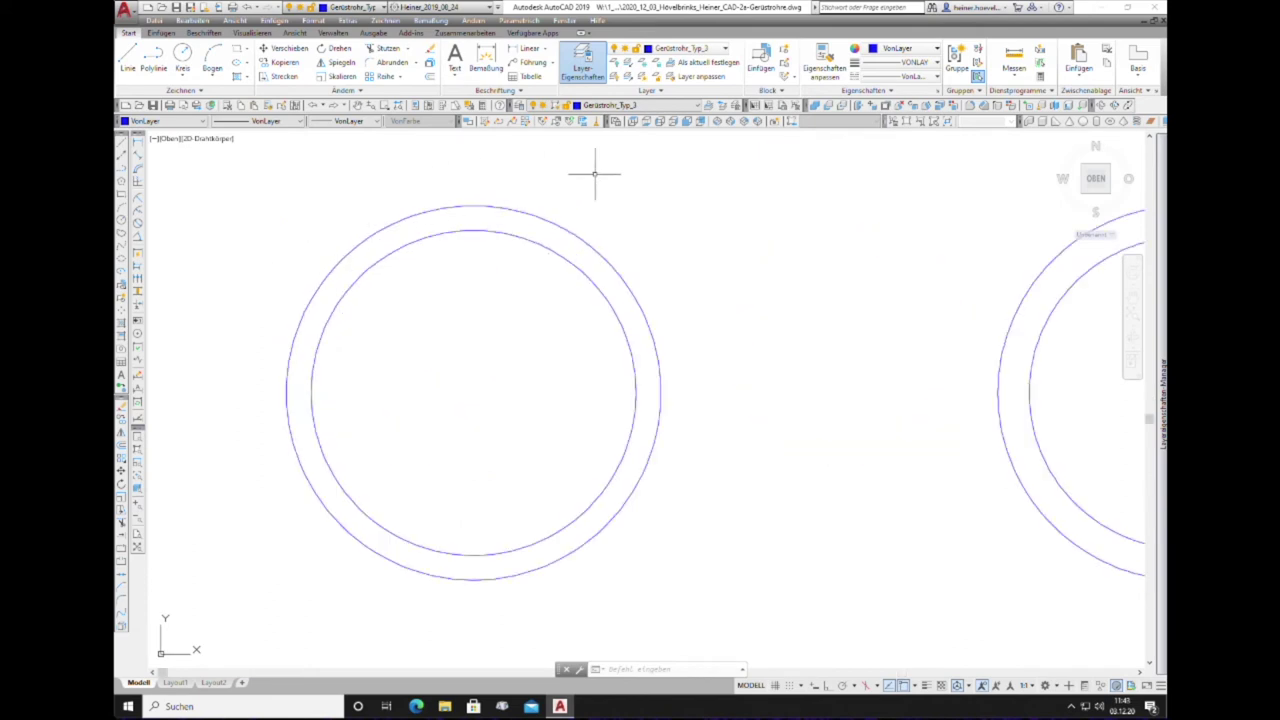
Step: Use SUBTRACT to remove the left tube's inner circle region from its outer region
{"action": "left_click", "coordinate": [827, 104]}
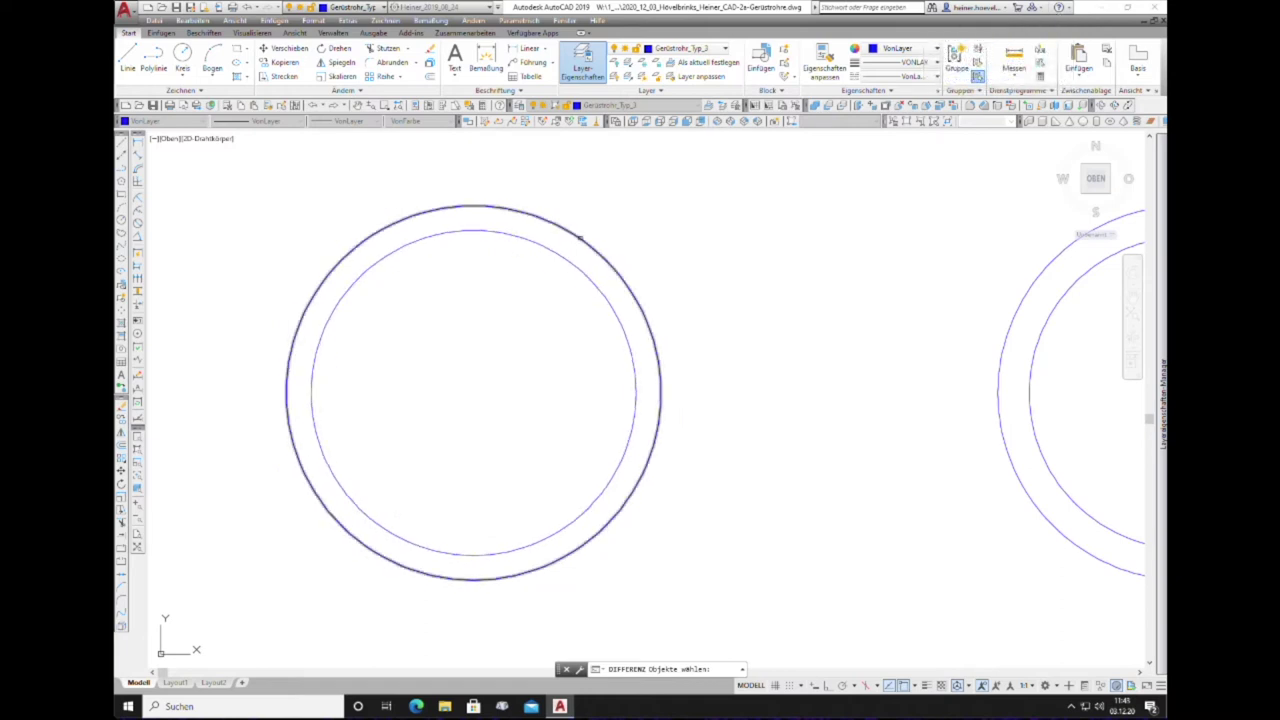
{"action": "left_click", "coordinate": [581, 238]}
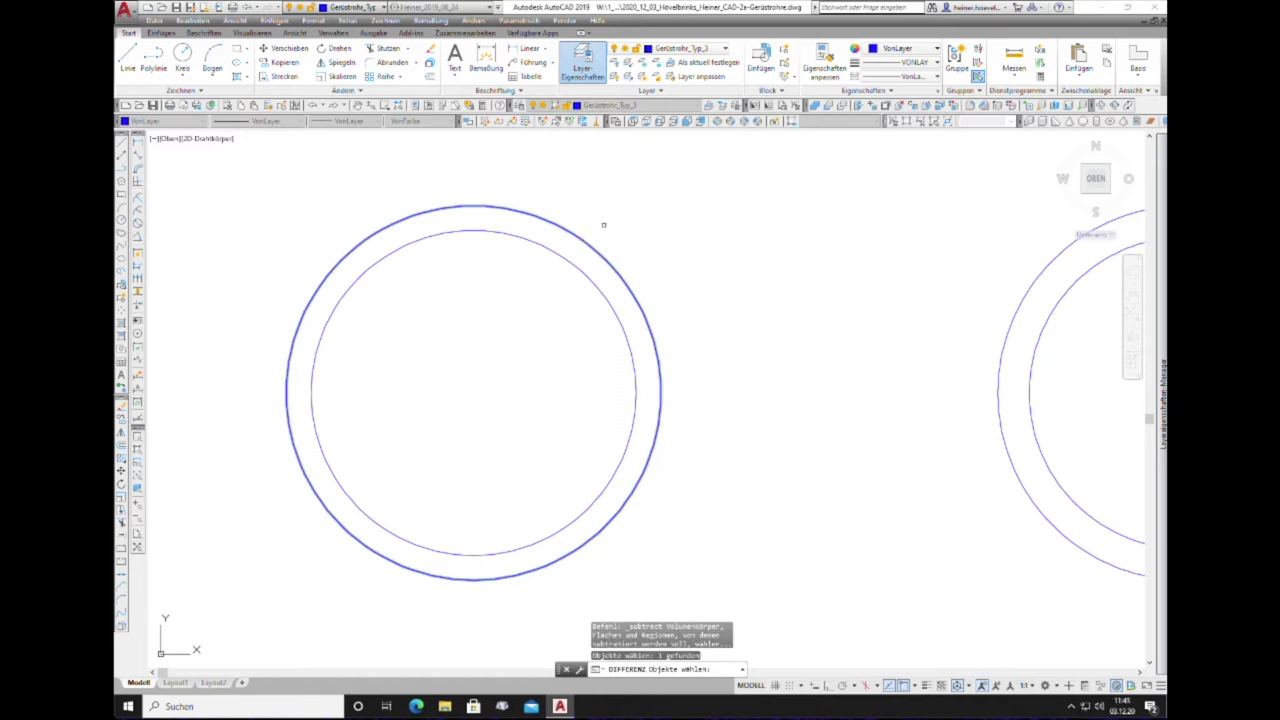
{"action": "key", "text": "Return"}
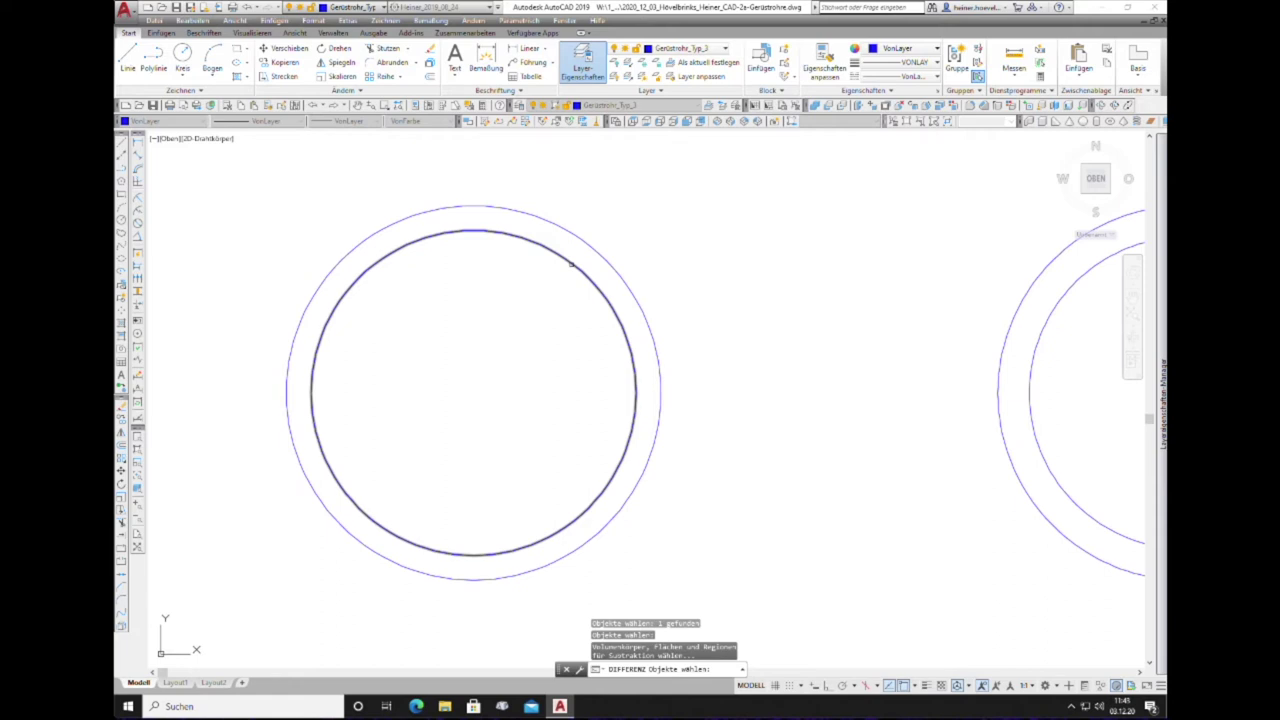
{"action": "left_click", "coordinate": [572, 264]}
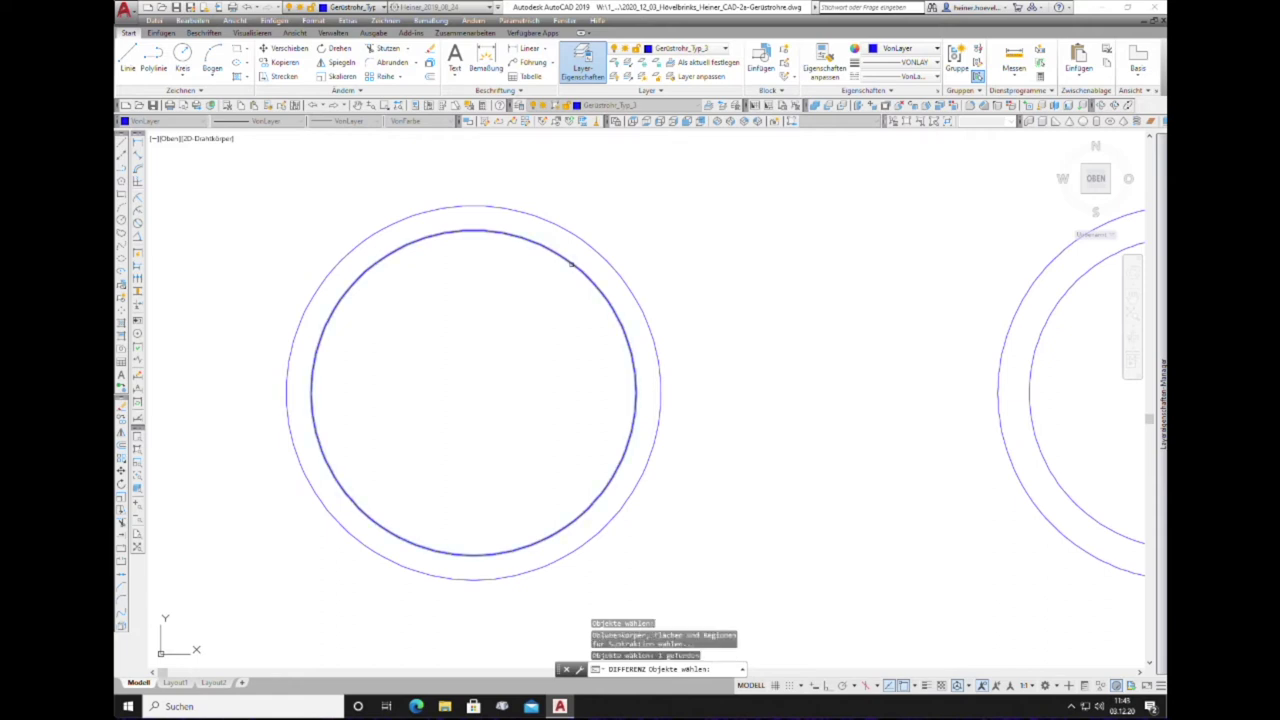
{"action": "key", "text": "Return"}
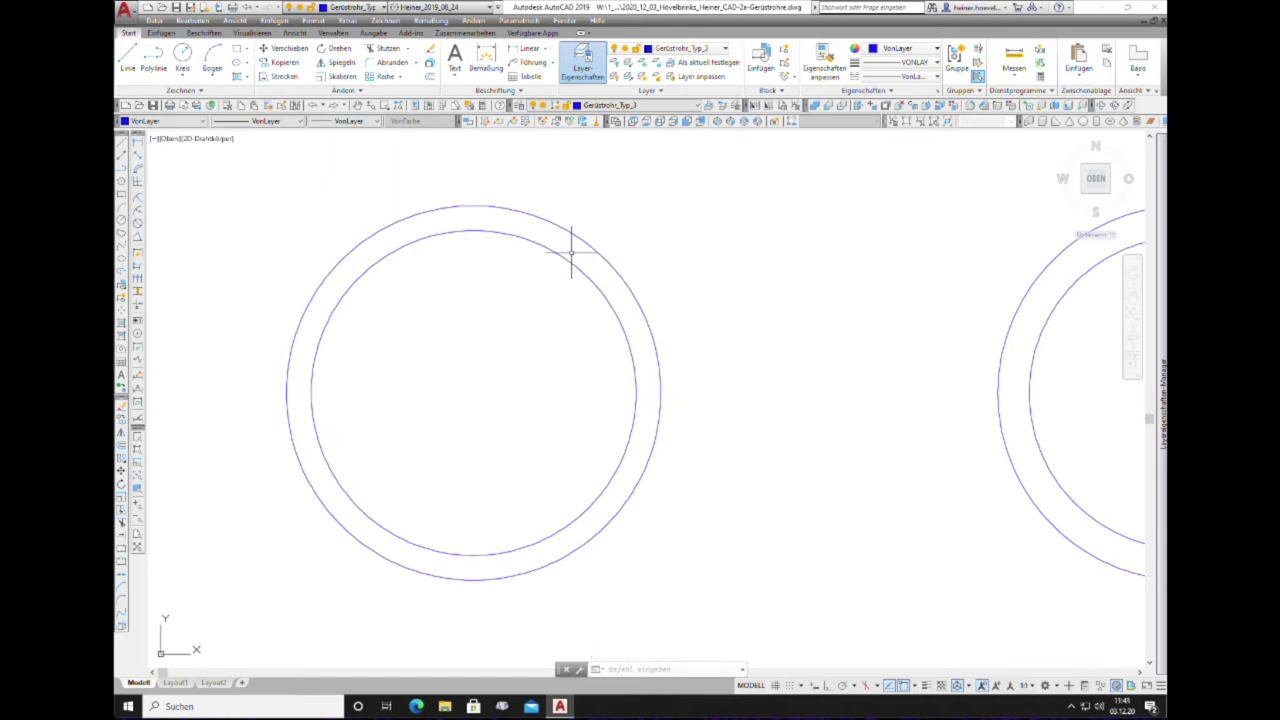
{"action": "left_click", "coordinate": [698, 107]}
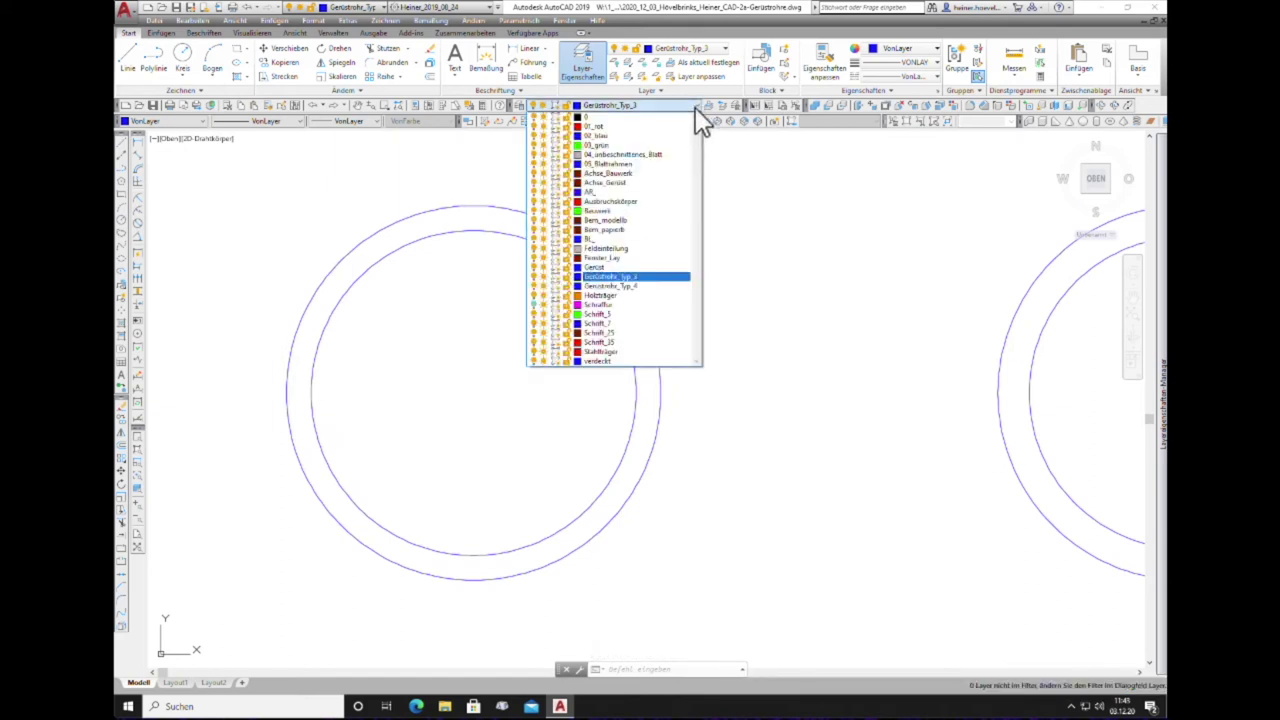
{"action": "left_click", "coordinate": [533, 305]}
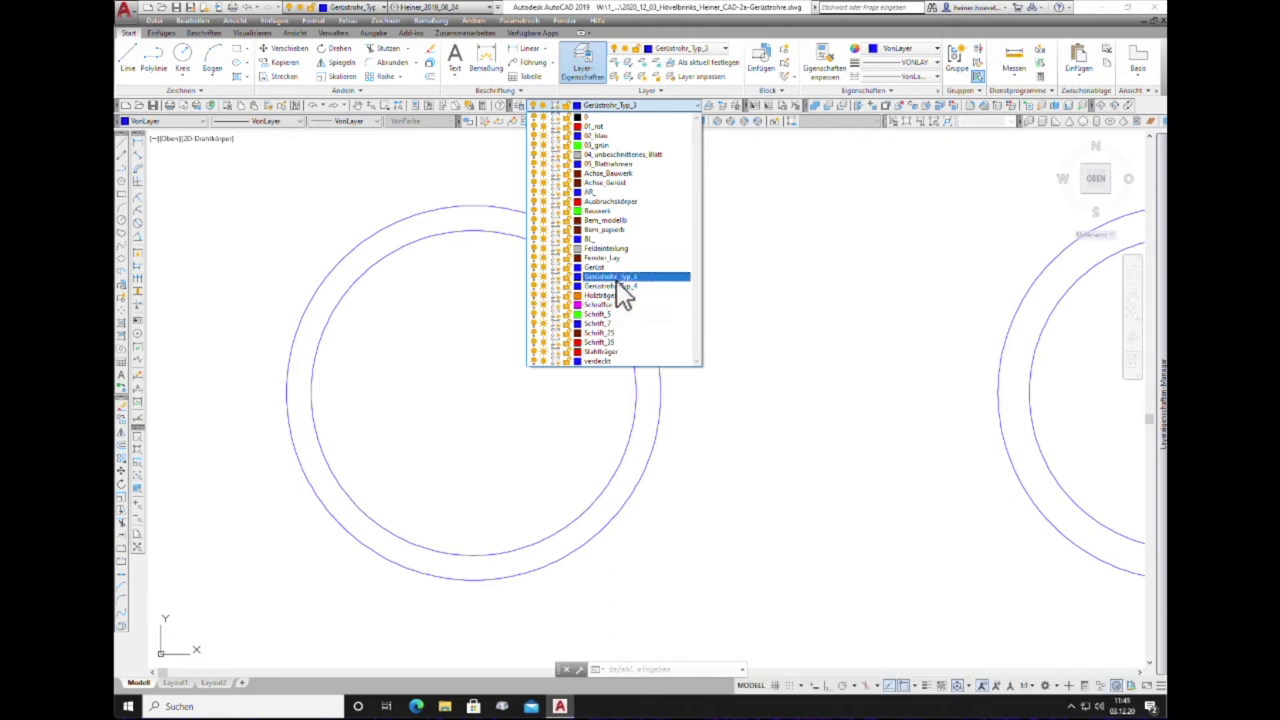
{"action": "left_click", "coordinate": [722, 287]}
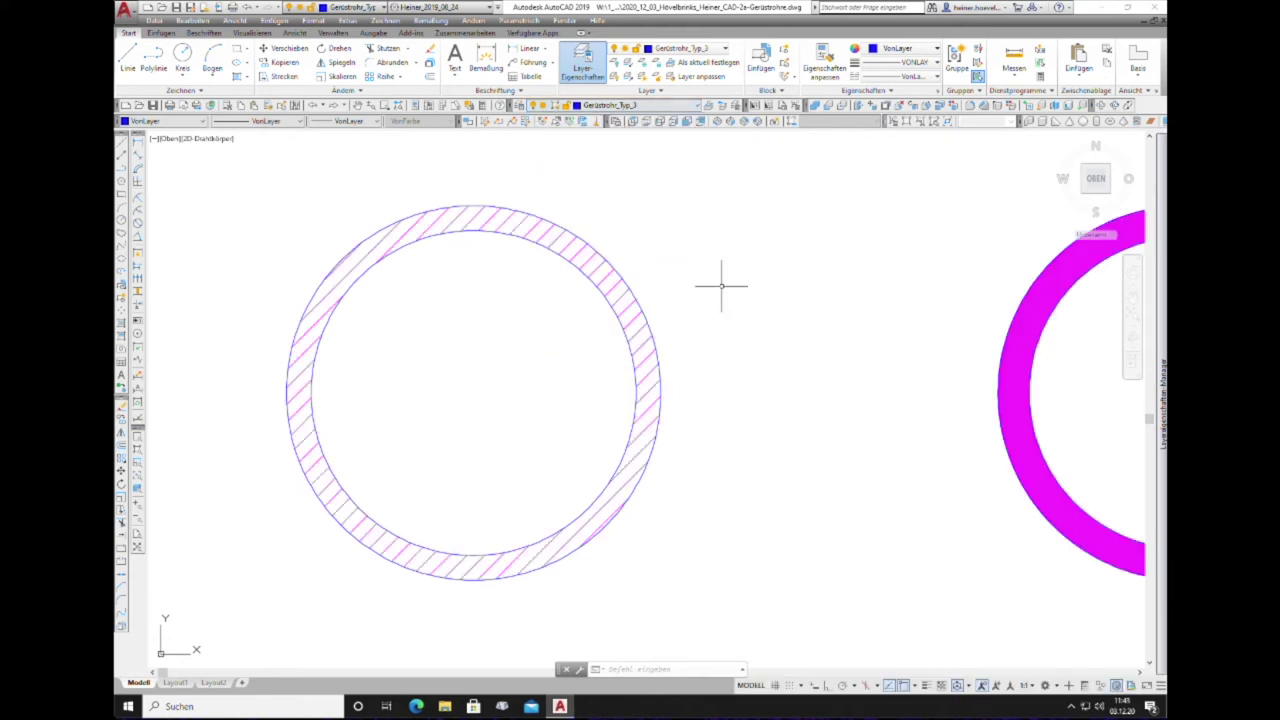
{"action": "left_click", "coordinate": [697, 103]}
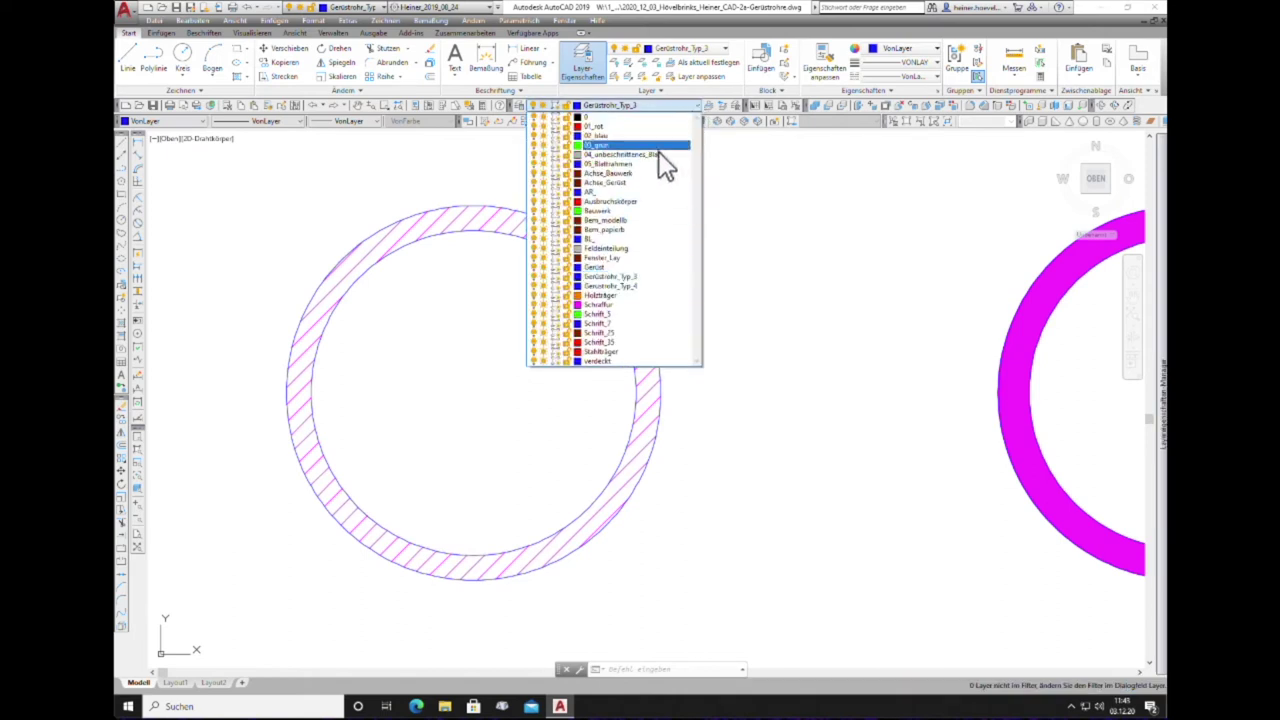
{"action": "left_click", "coordinate": [537, 304]}
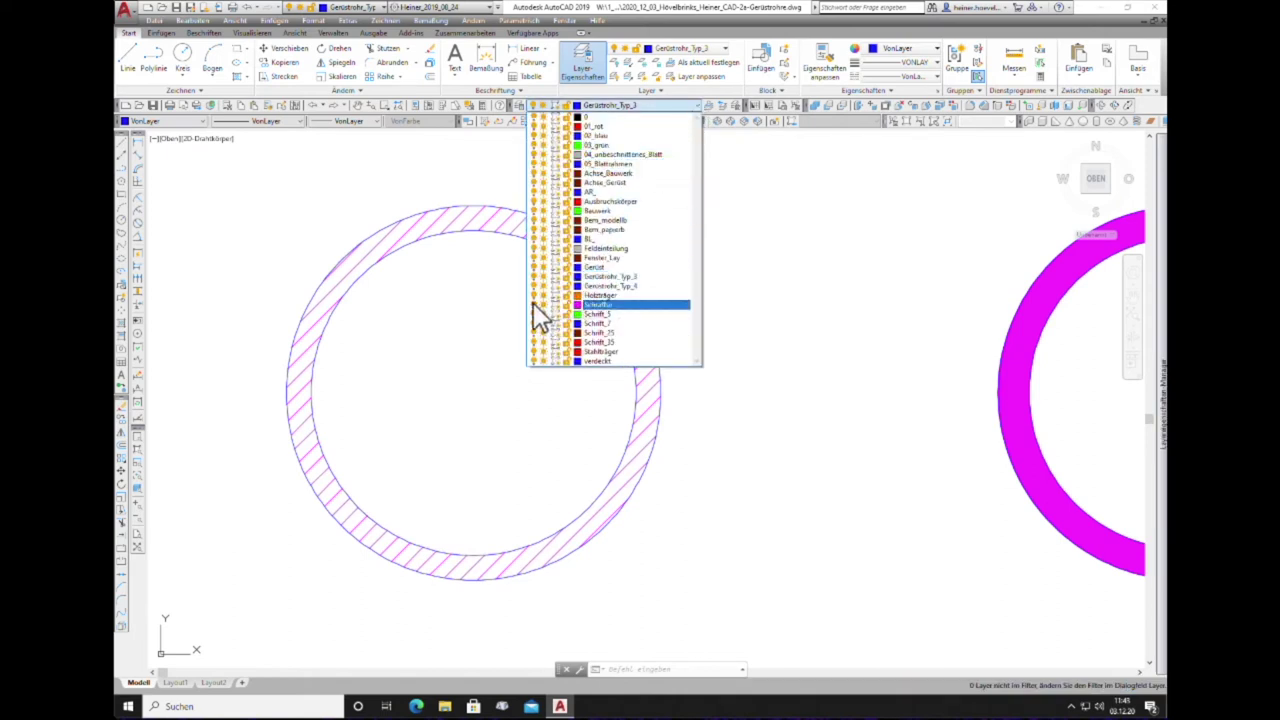
{"action": "left_click", "coordinate": [785, 294]}
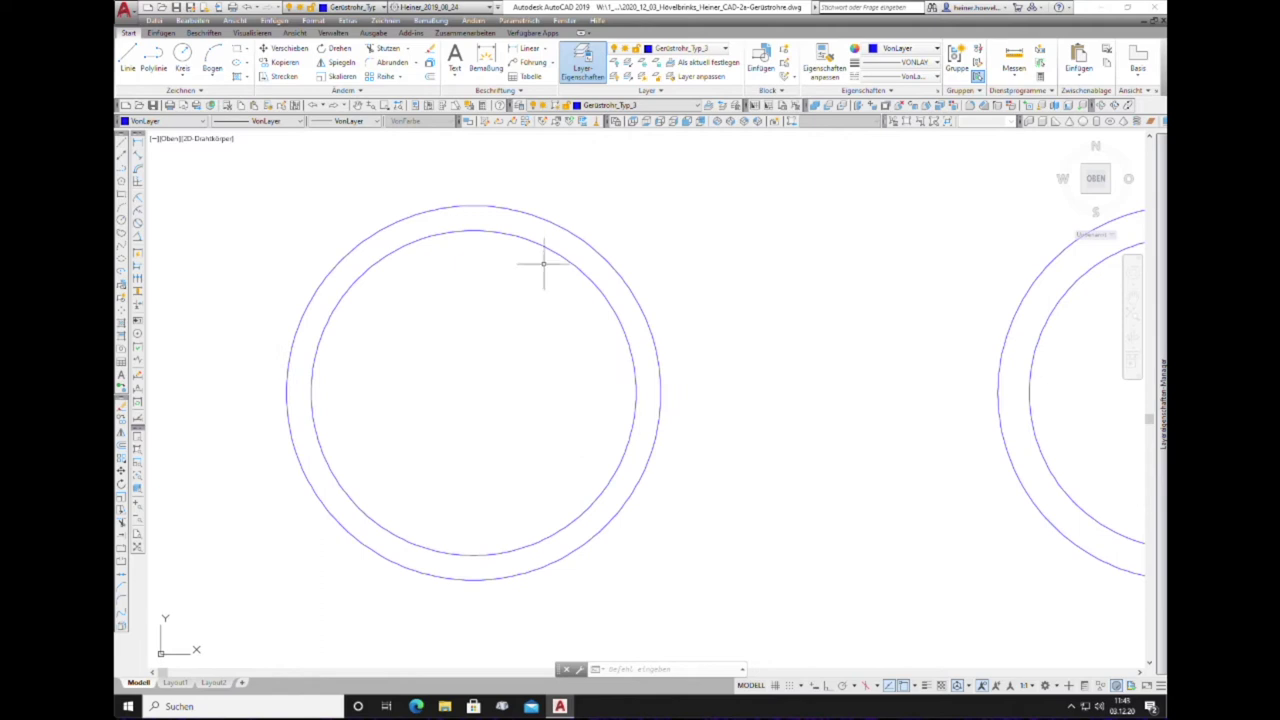
{"action": "scroll", "coordinate": [451, 289], "scroll_direction": "up", "scroll_amount": 3}
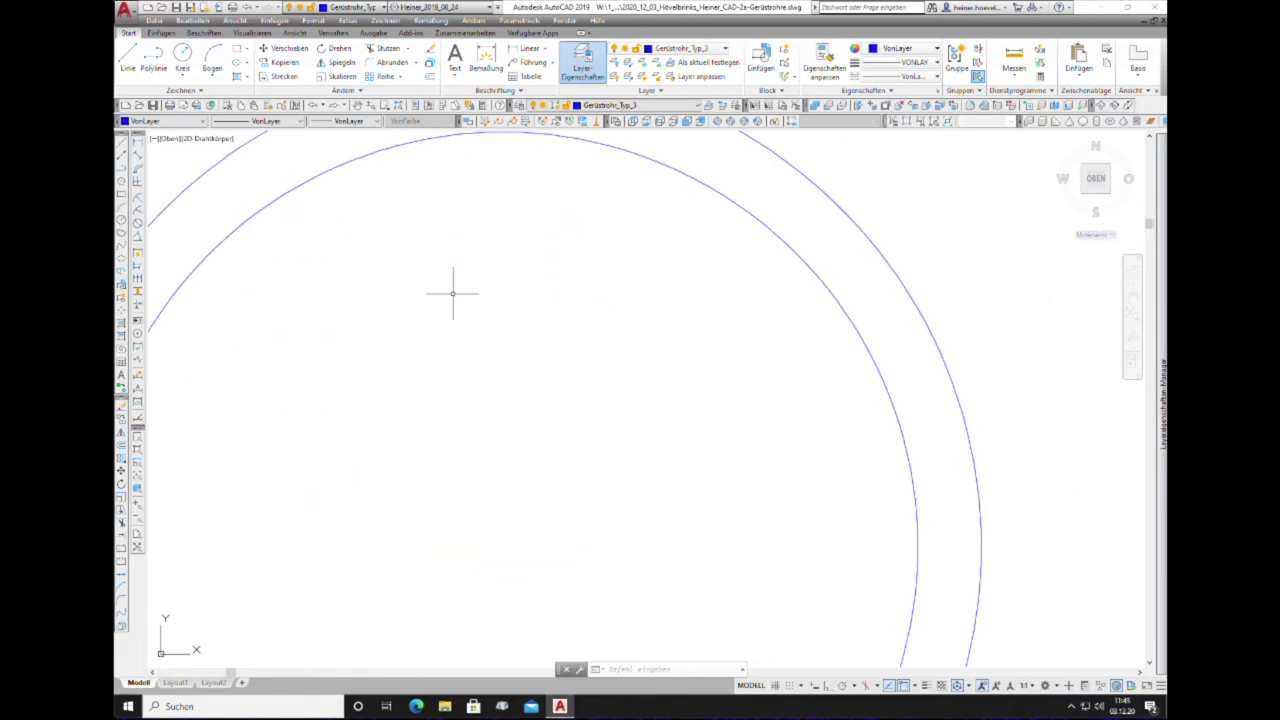
{"action": "scroll", "coordinate": [424, 308], "scroll_direction": "down", "scroll_amount": 8}
{"action": "scroll", "coordinate": [627, 286], "scroll_direction": "up", "scroll_amount": 4}
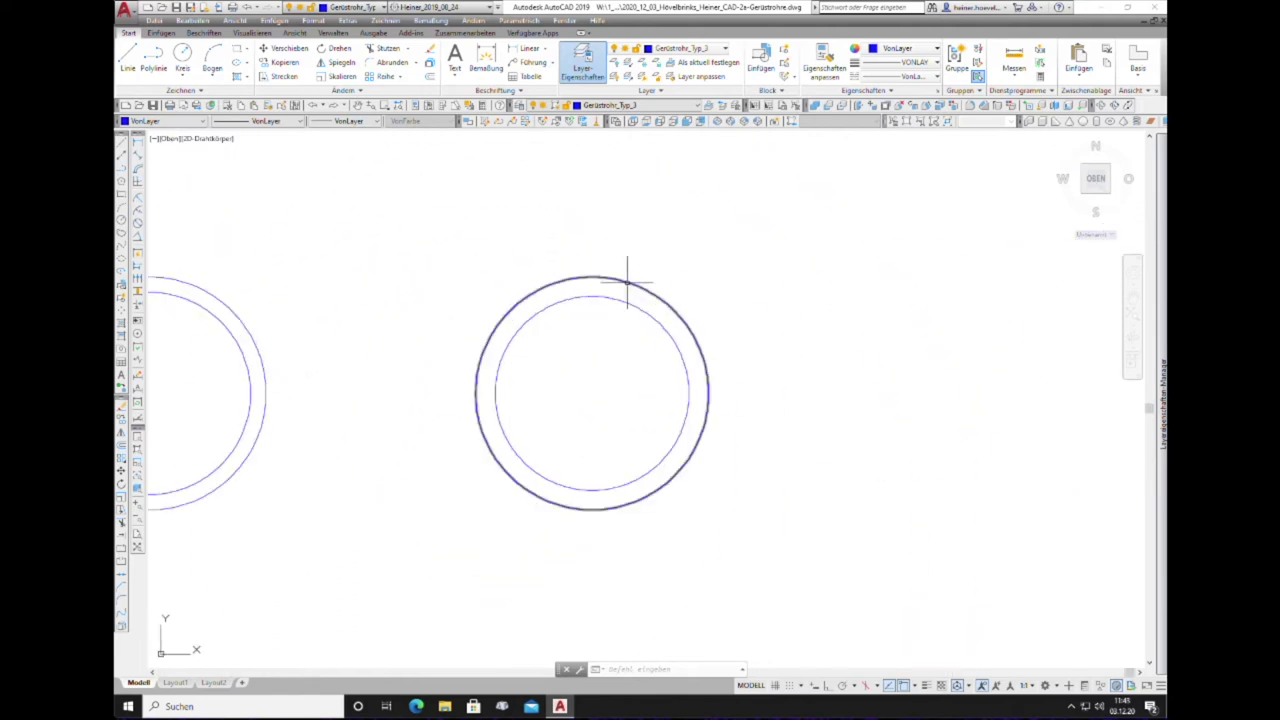
Step: Make Gerüstrohr_Typ_4 the current layer
{"action": "left_click", "coordinate": [699, 107]}
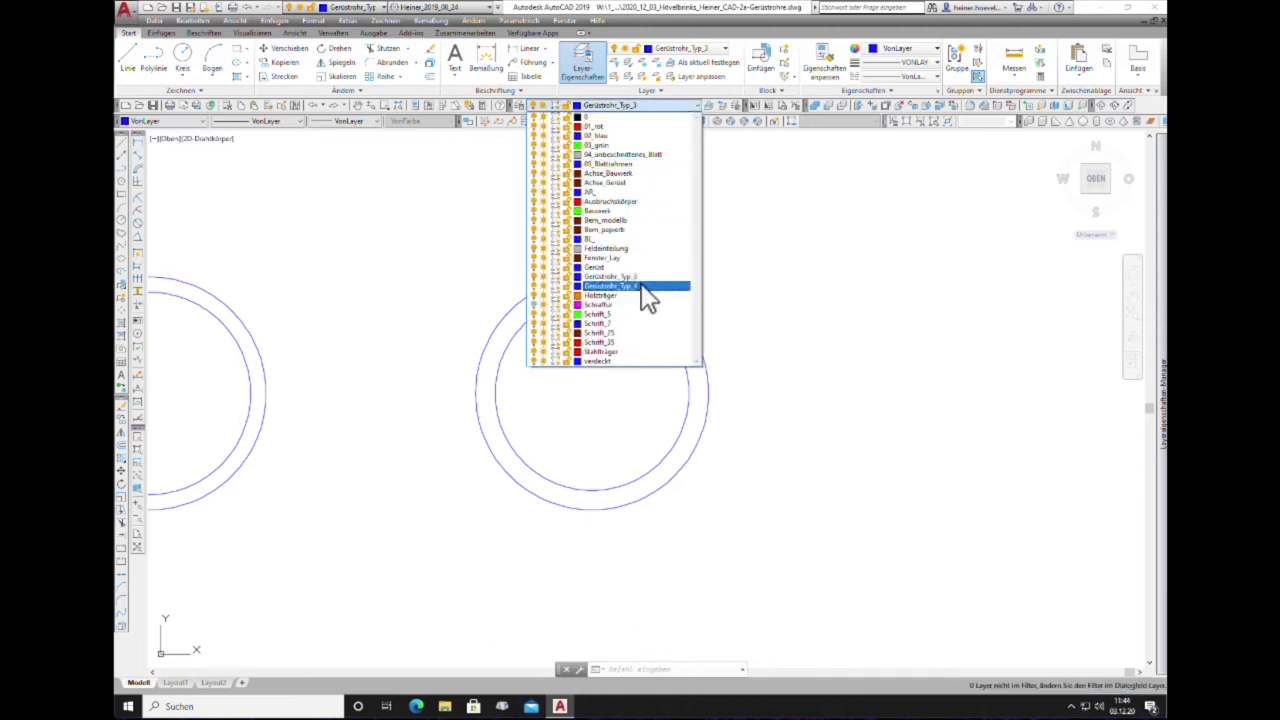
{"action": "left_click", "coordinate": [640, 289]}
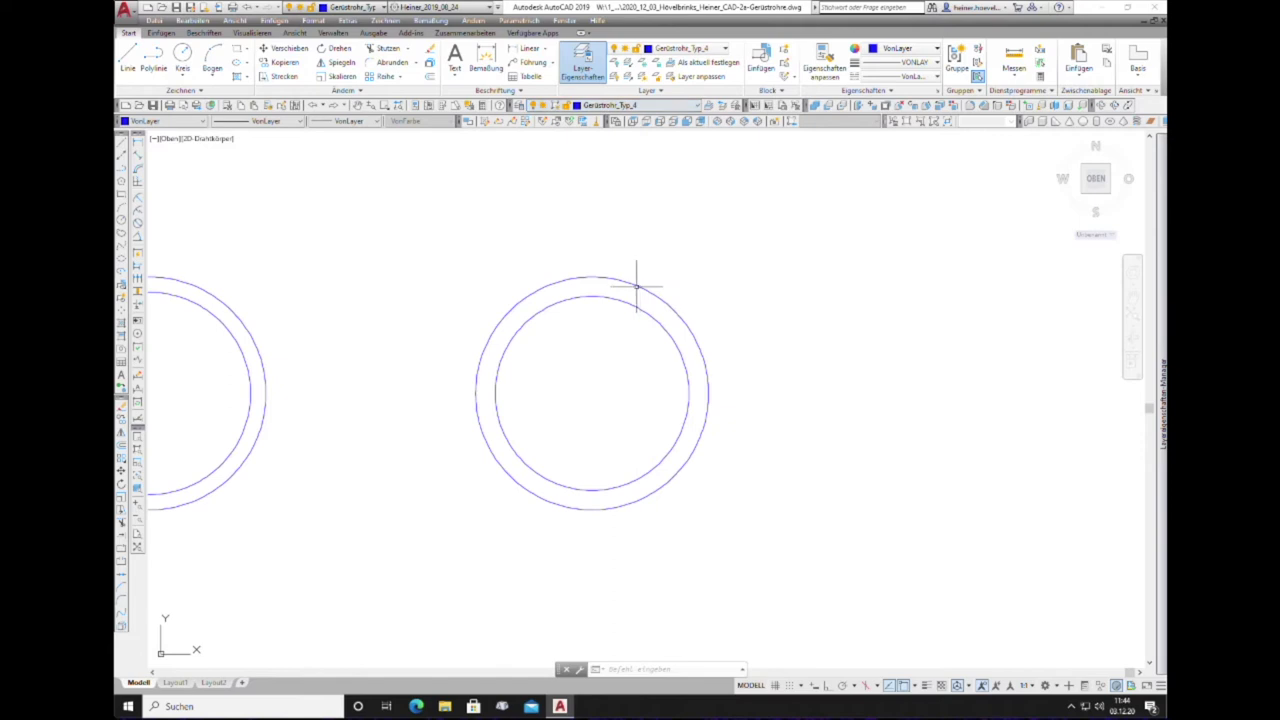
{"action": "scroll", "coordinate": [619, 290], "scroll_direction": "down", "scroll_amount": 2}
{"action": "scroll", "coordinate": [619, 292], "scroll_direction": "down", "scroll_amount": 2}
{"action": "scroll", "coordinate": [619, 293], "scroll_direction": "up", "scroll_amount": 4}
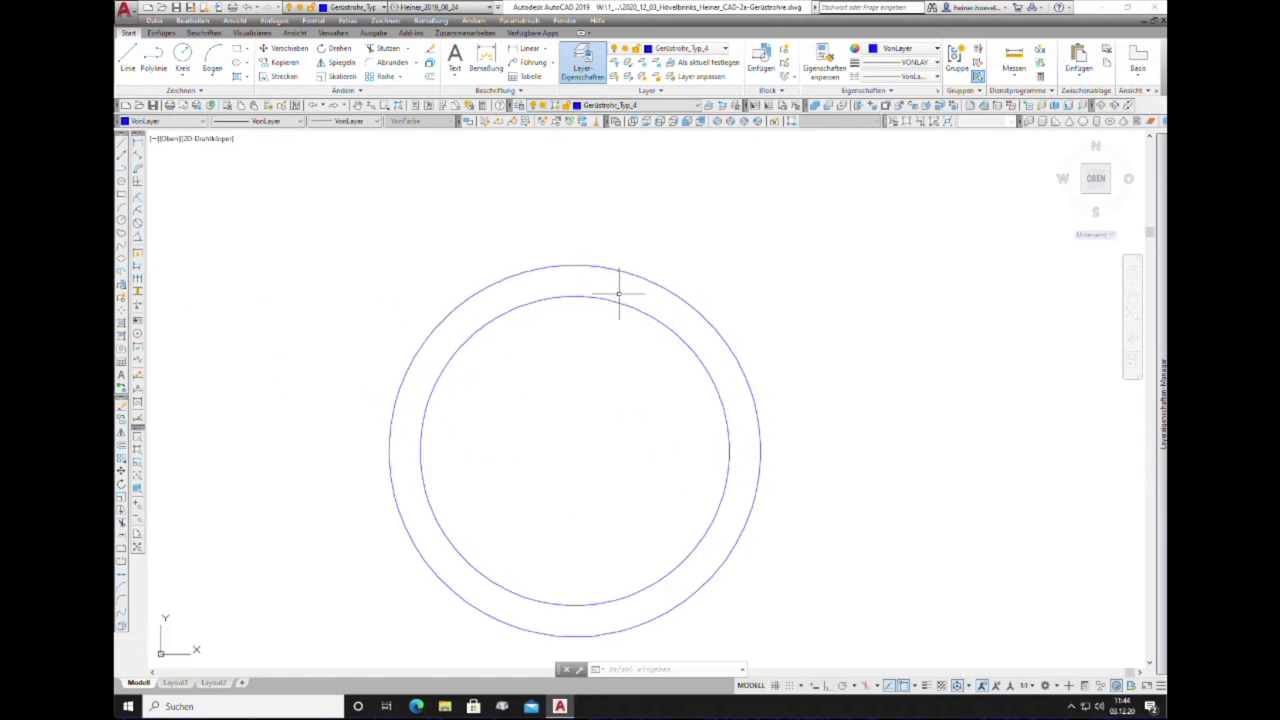
{"action": "scroll", "coordinate": [629, 277], "scroll_direction": "down", "scroll_amount": 2}
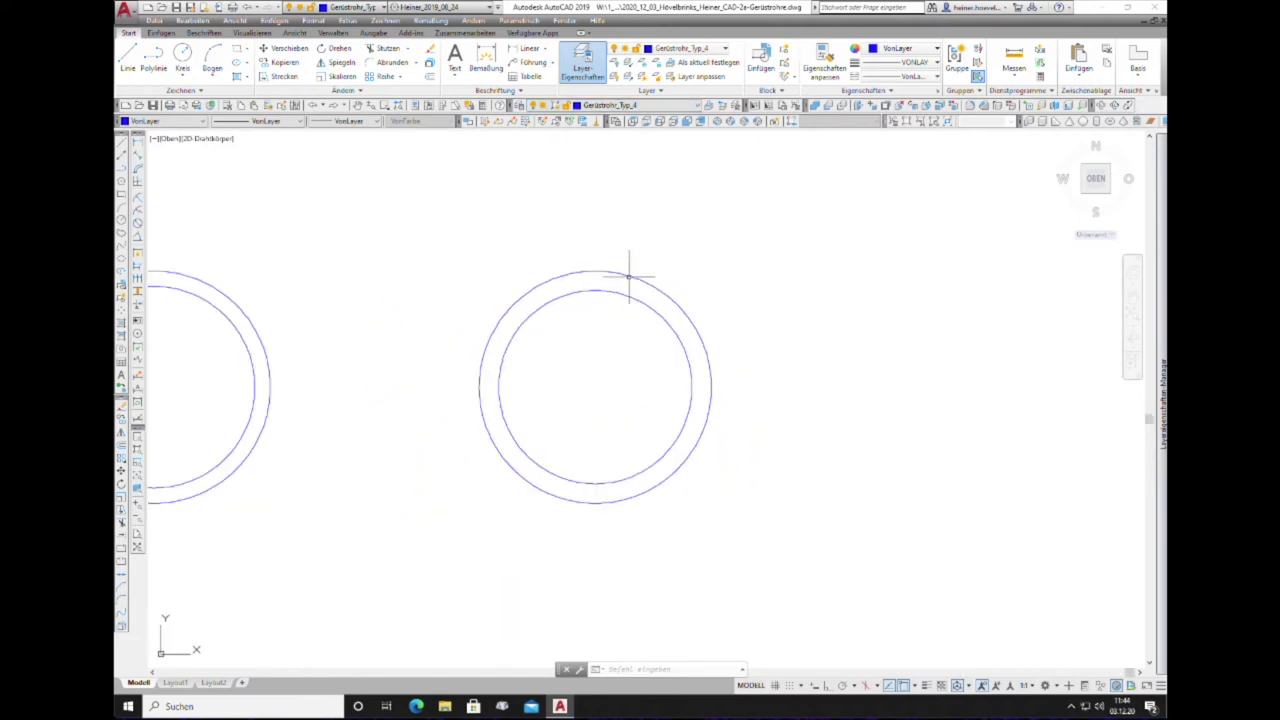
Step: Subtract the right tube's inner circle region from its outer region, leaving a ring
{"action": "left_click", "coordinate": [829, 106]}
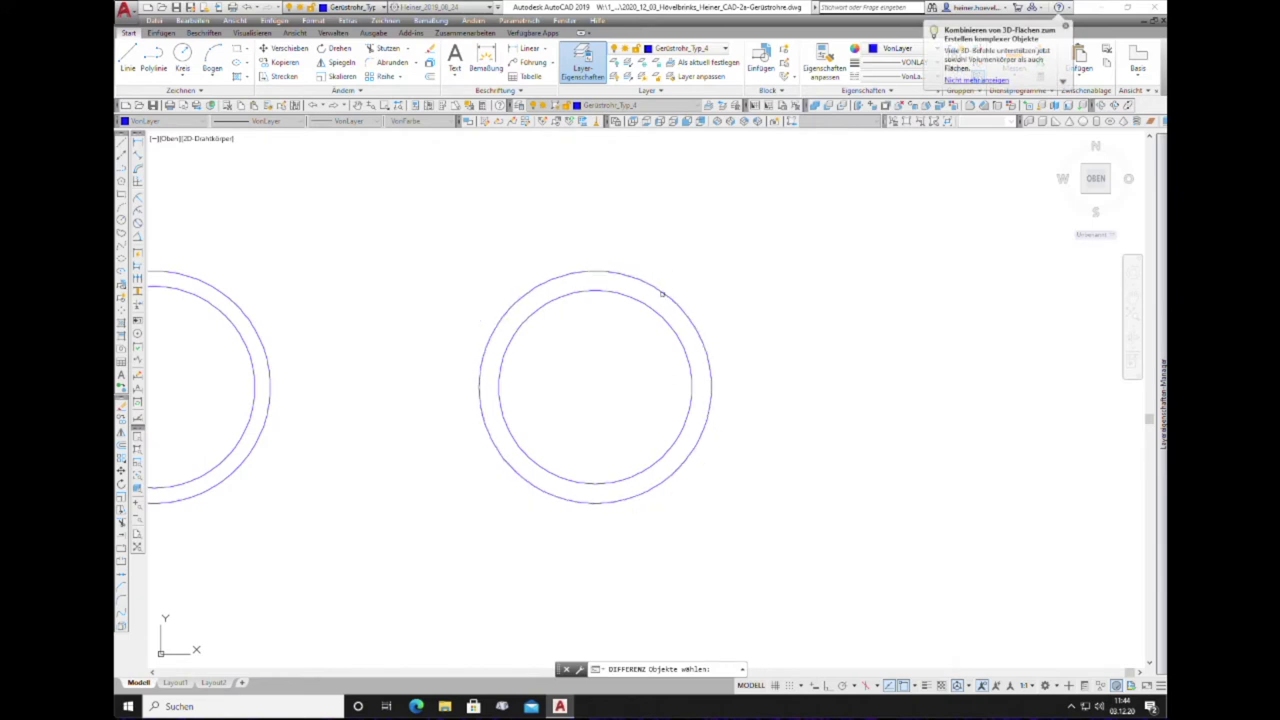
{"action": "left_click", "coordinate": [661, 290]}
{"action": "key", "text": "Return"}
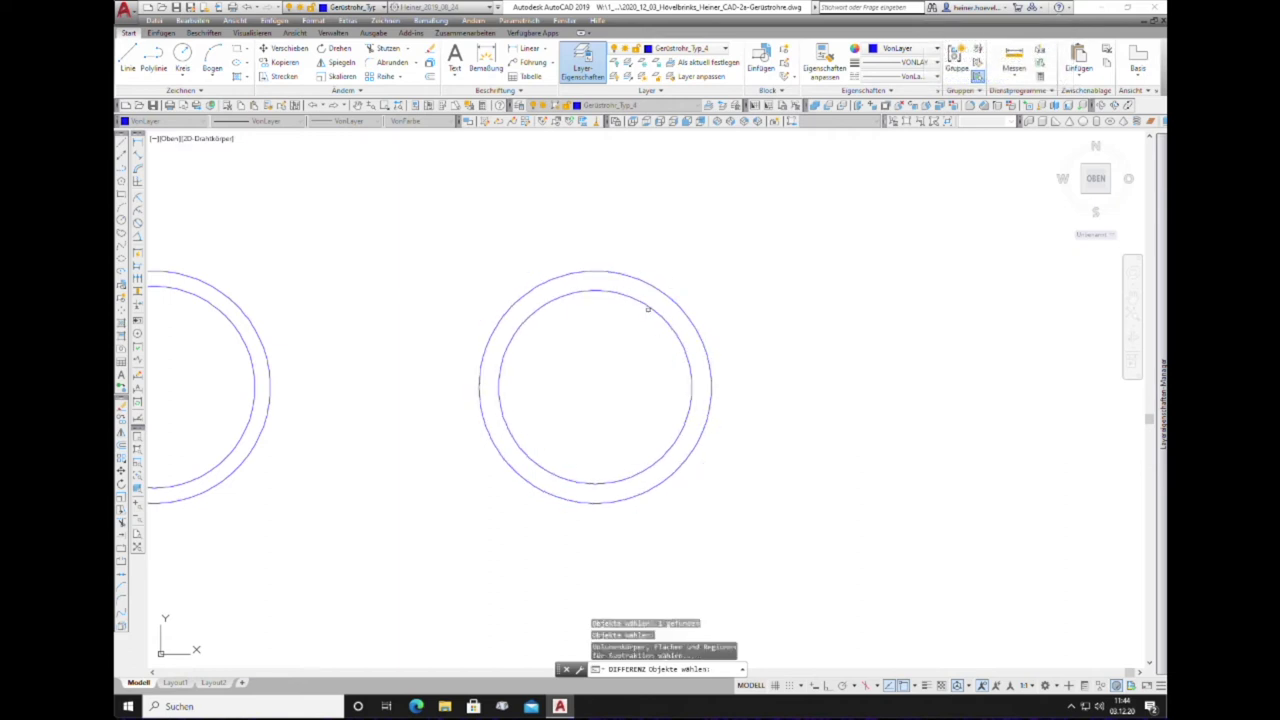
{"action": "left_click", "coordinate": [650, 309]}
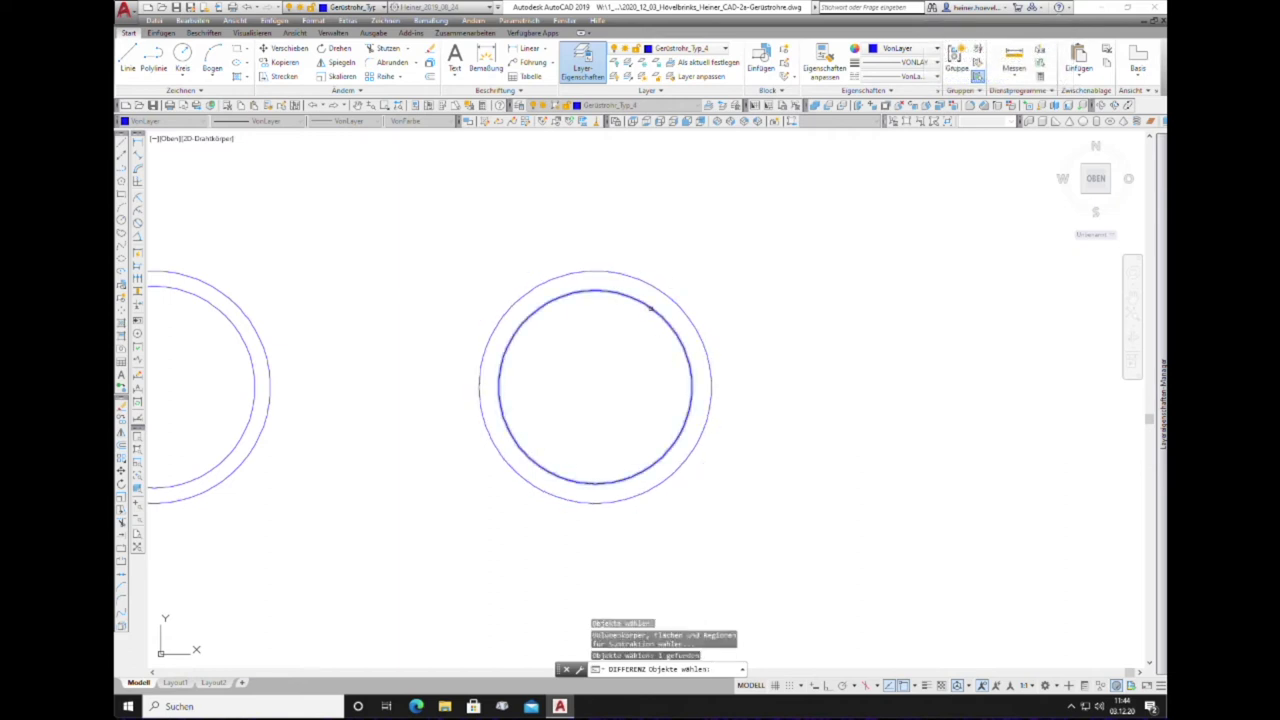
{"action": "key", "text": "Return"}
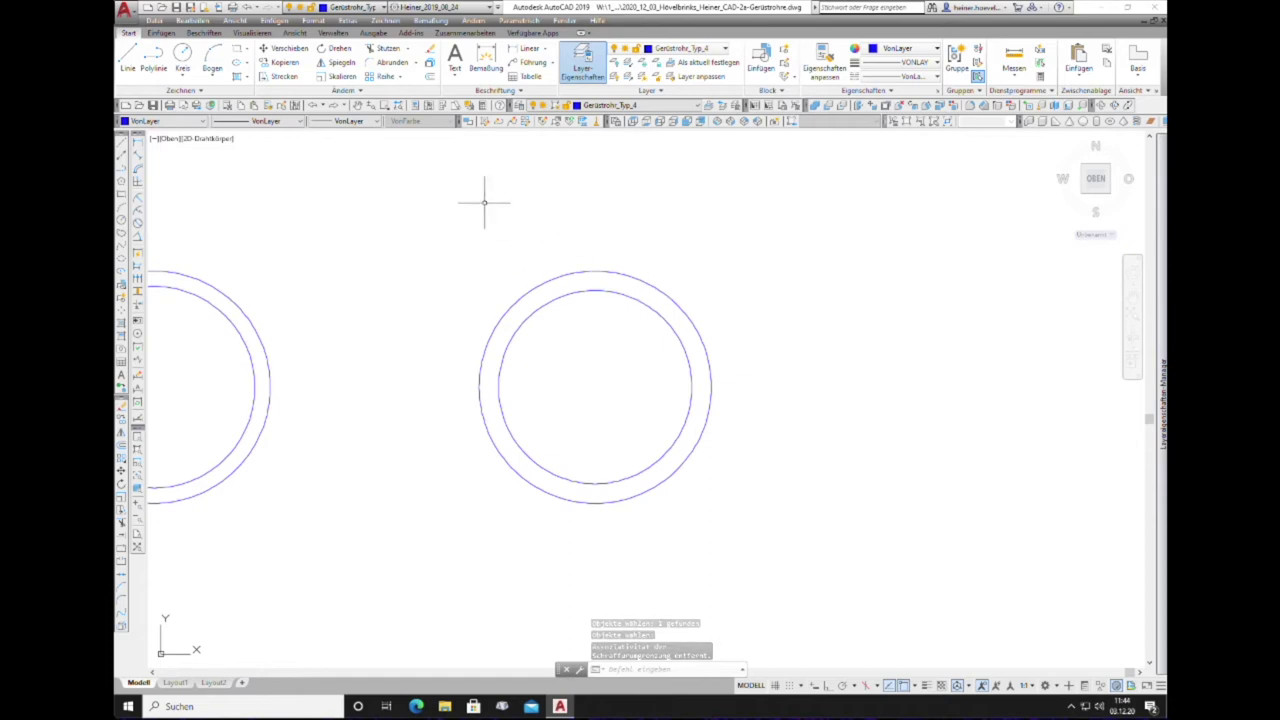
Step: Turn the Schraffur hatch layer back on
{"action": "scroll", "coordinate": [727, 251], "scroll_direction": "up", "scroll_amount": 5}
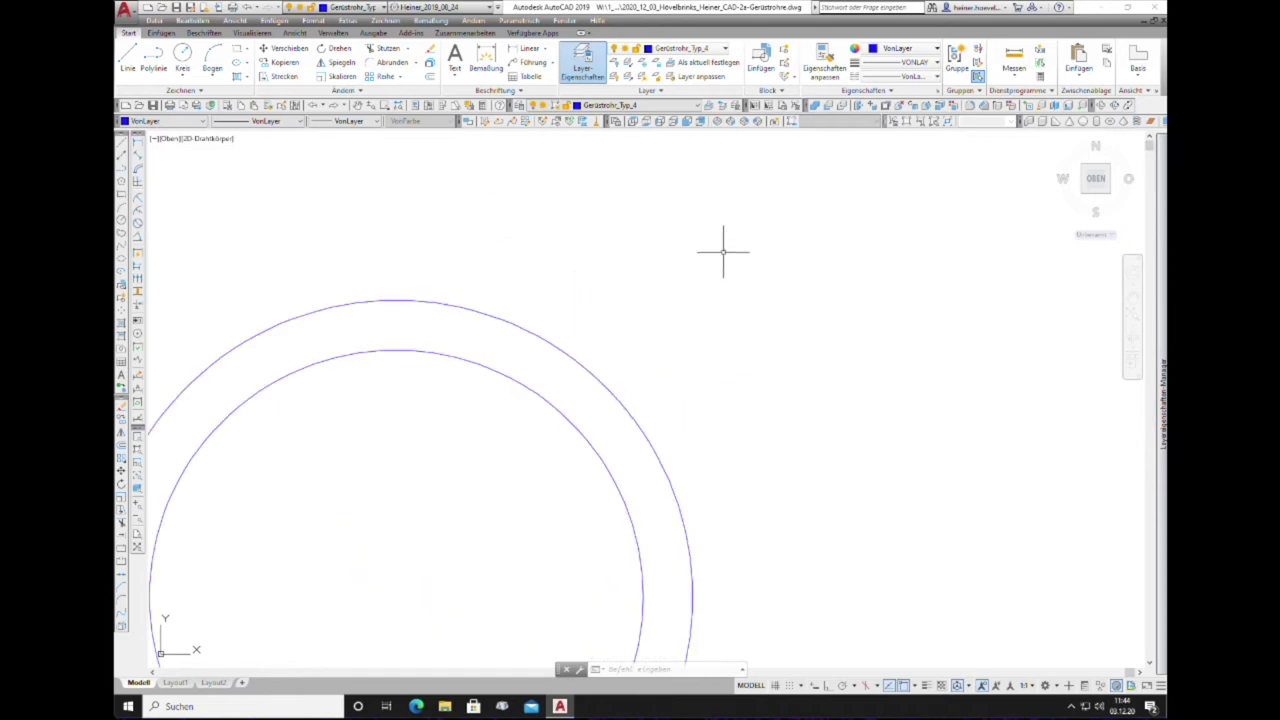
{"action": "scroll", "coordinate": [724, 251], "scroll_direction": "down", "scroll_amount": 10}
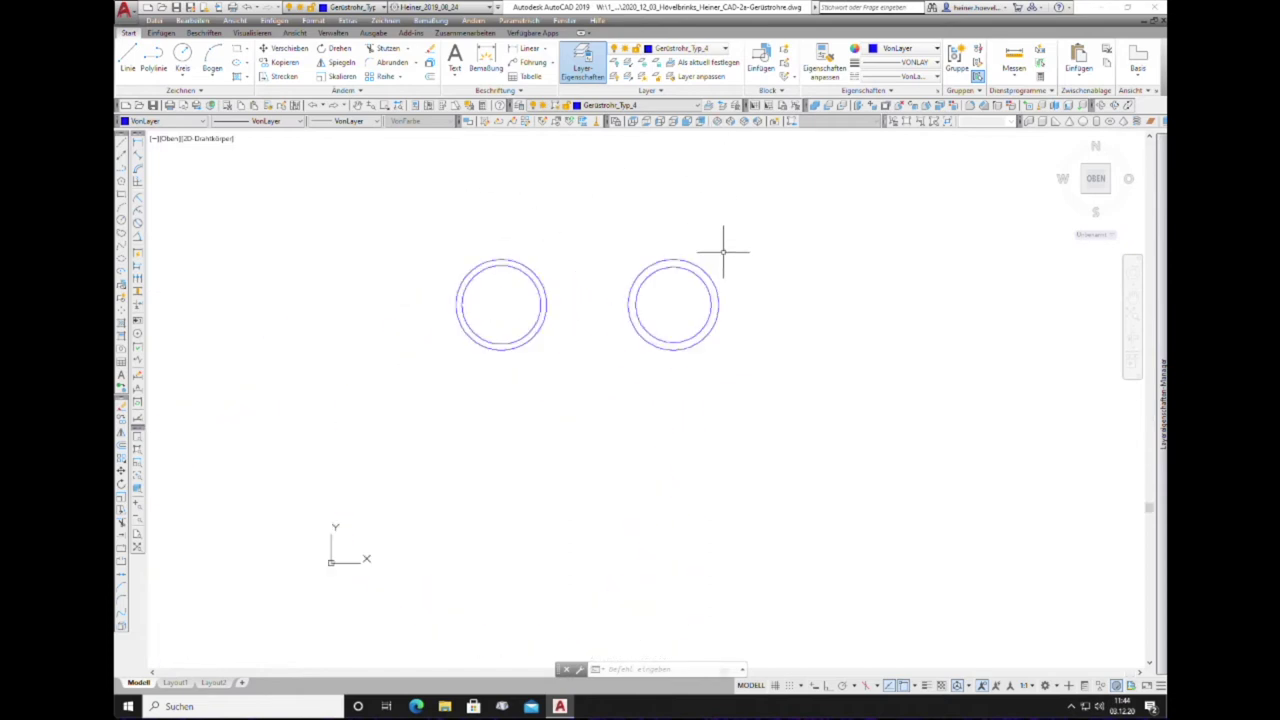
{"action": "left_click", "coordinate": [697, 107]}
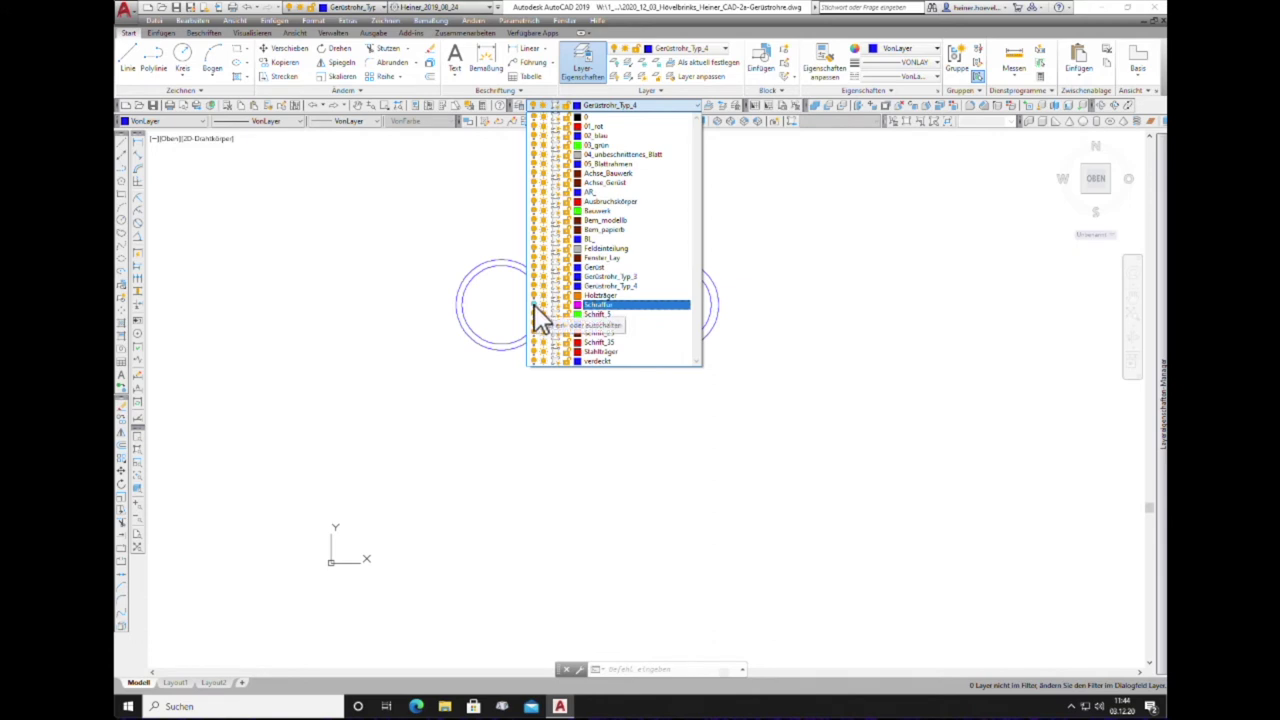
{"action": "left_click", "coordinate": [818, 313]}
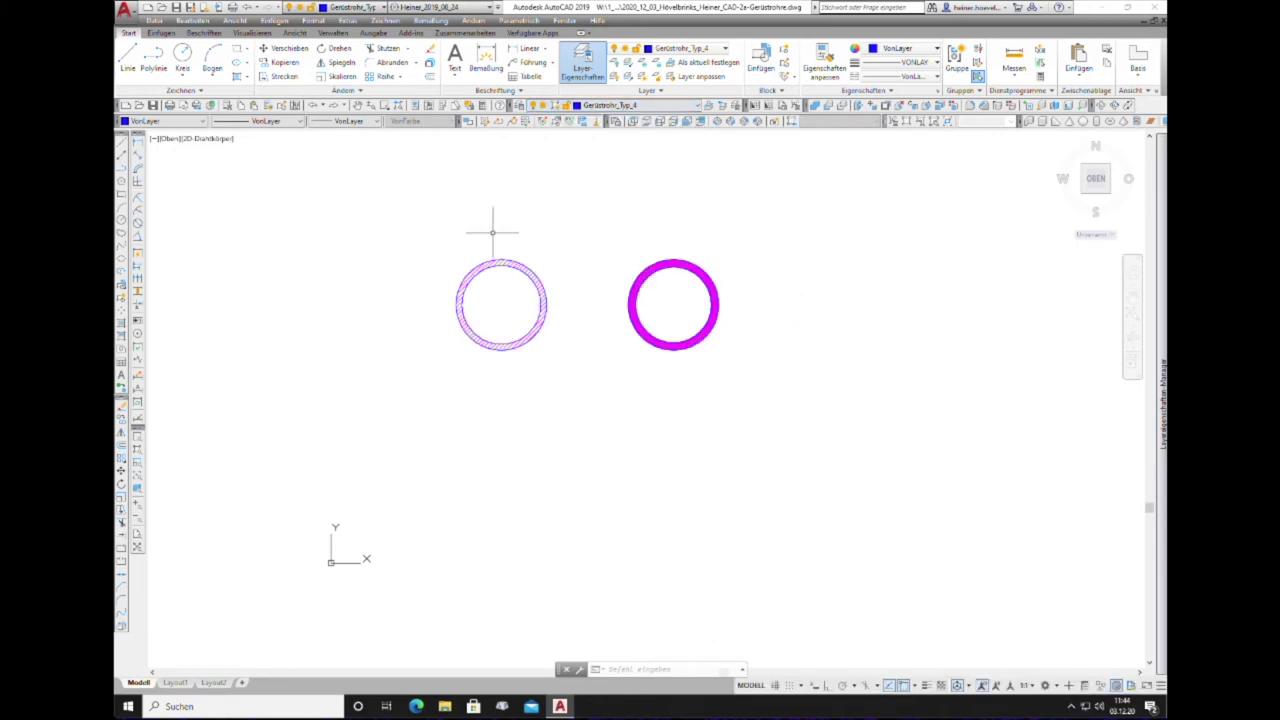
Step: Start COPY and window-select both hatched rings
{"action": "left_click", "coordinate": [125, 430]}
{"action": "left_click", "coordinate": [430, 222]}
{"action": "left_click", "coordinate": [818, 460]}
{"action": "key", "text": "Return"}
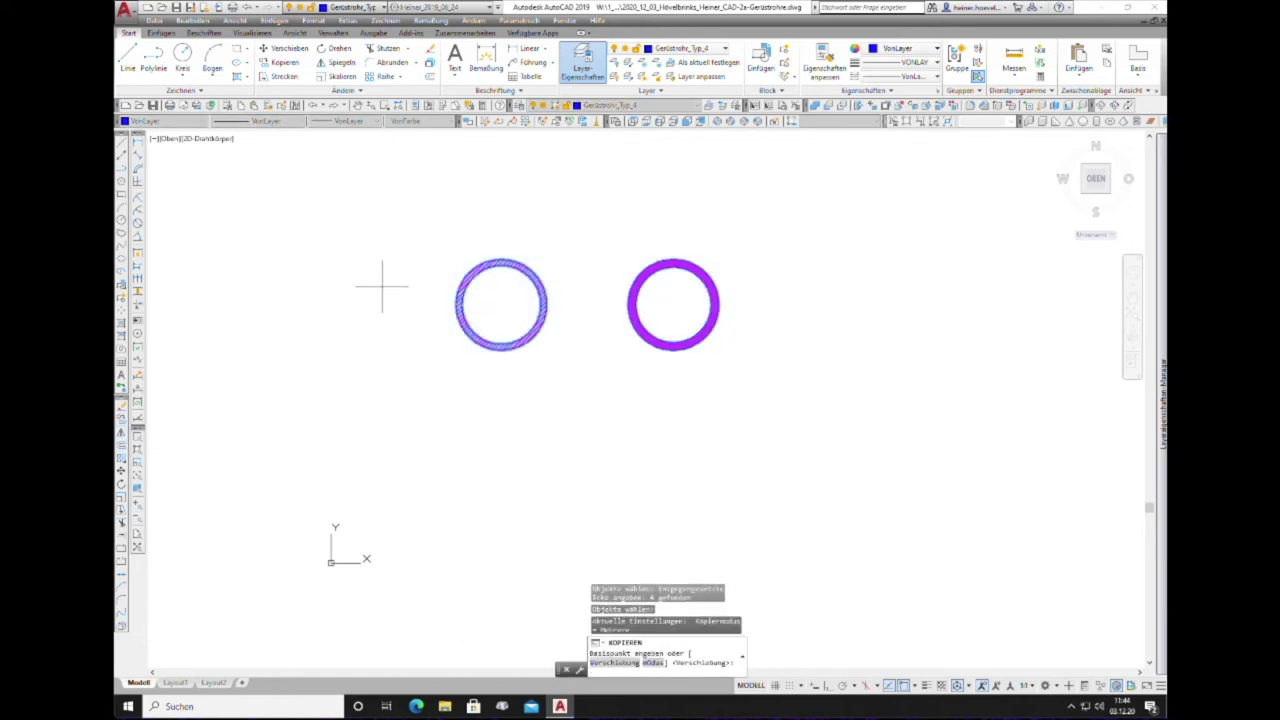
Step: With Ortho on, copy both rings straight down below the originals
{"action": "left_click", "coordinate": [827, 686]}
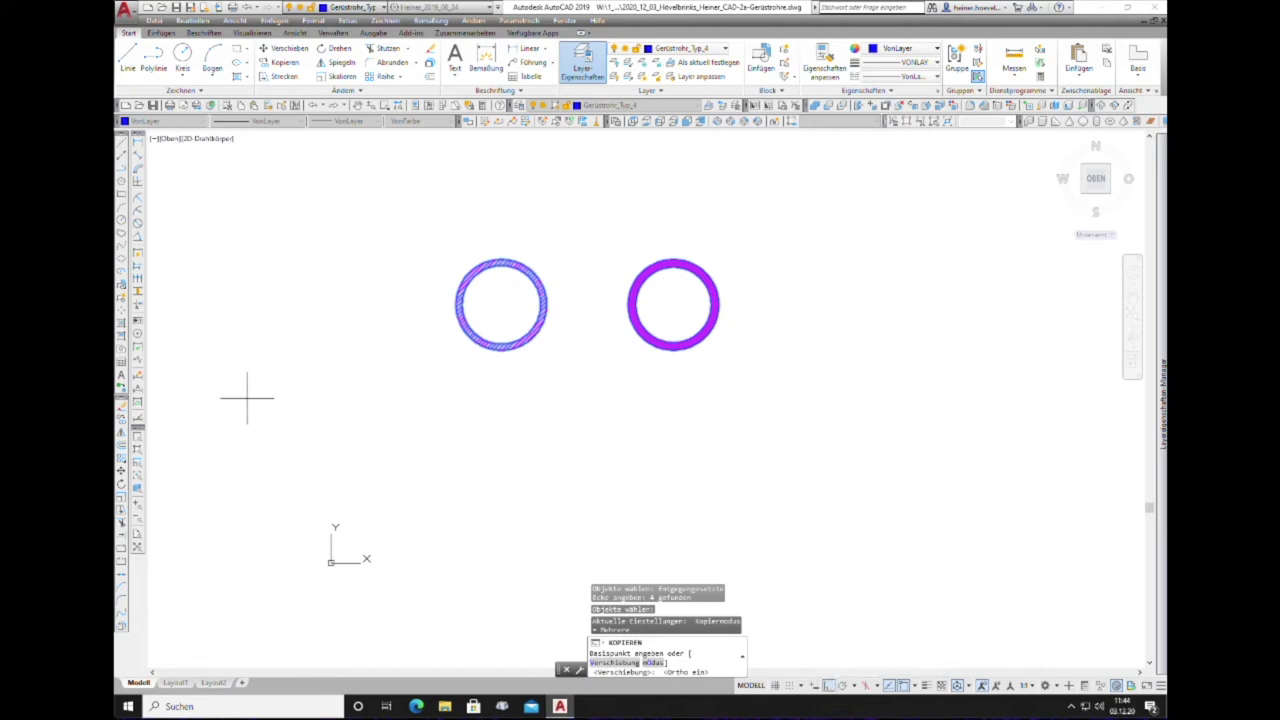
{"action": "left_click", "coordinate": [345, 291]}
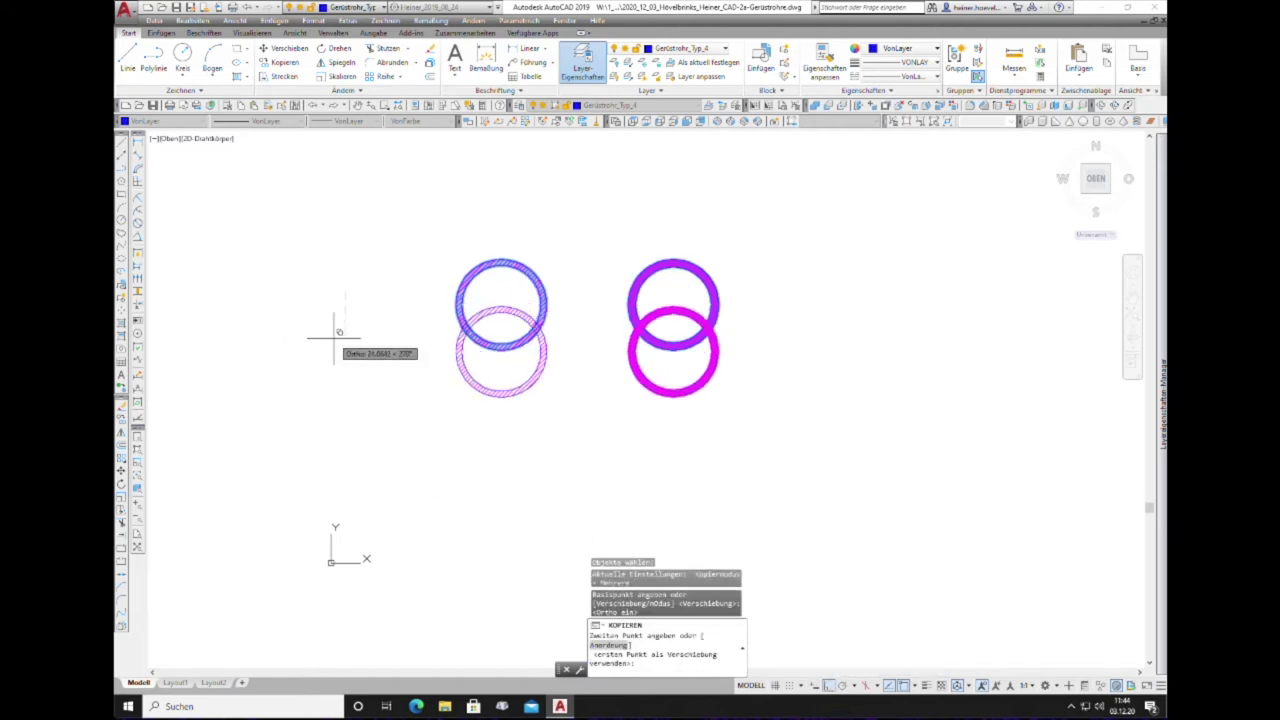
{"action": "left_click", "coordinate": [343, 442]}
{"action": "key", "text": "Escape"}
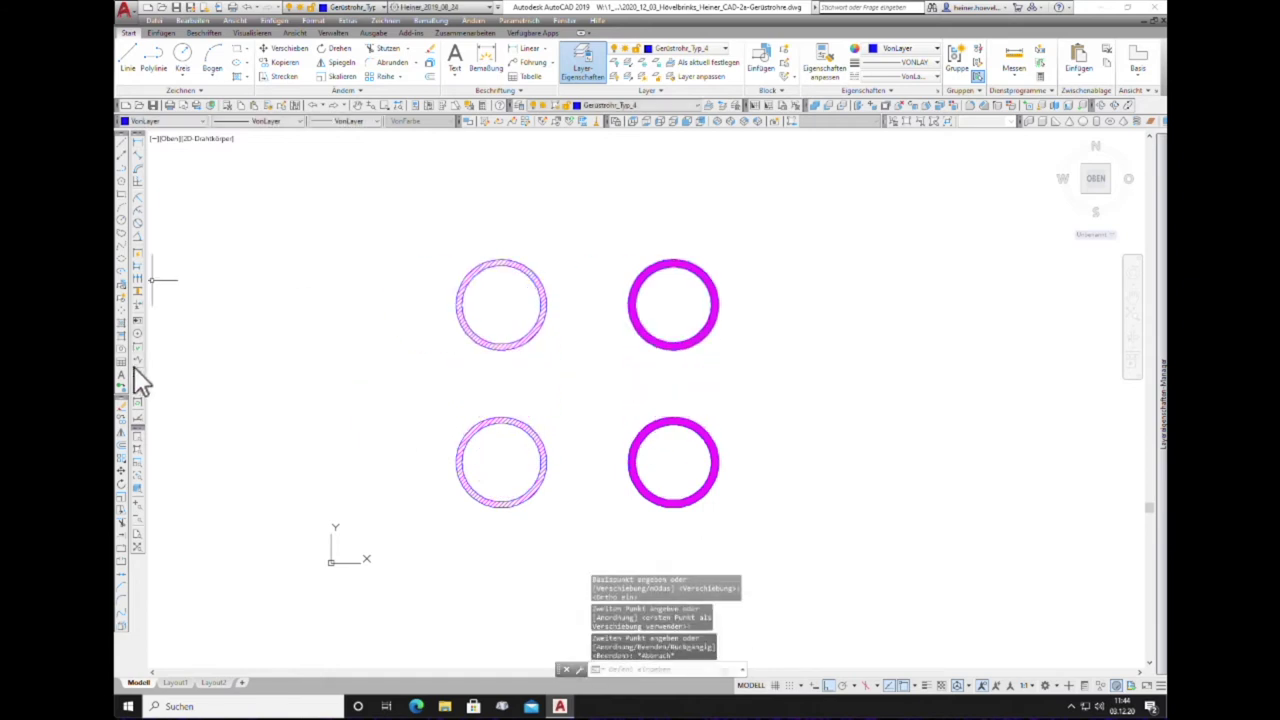
Step: Move the two copied lower rings off to the right
{"action": "left_click", "coordinate": [123, 477]}
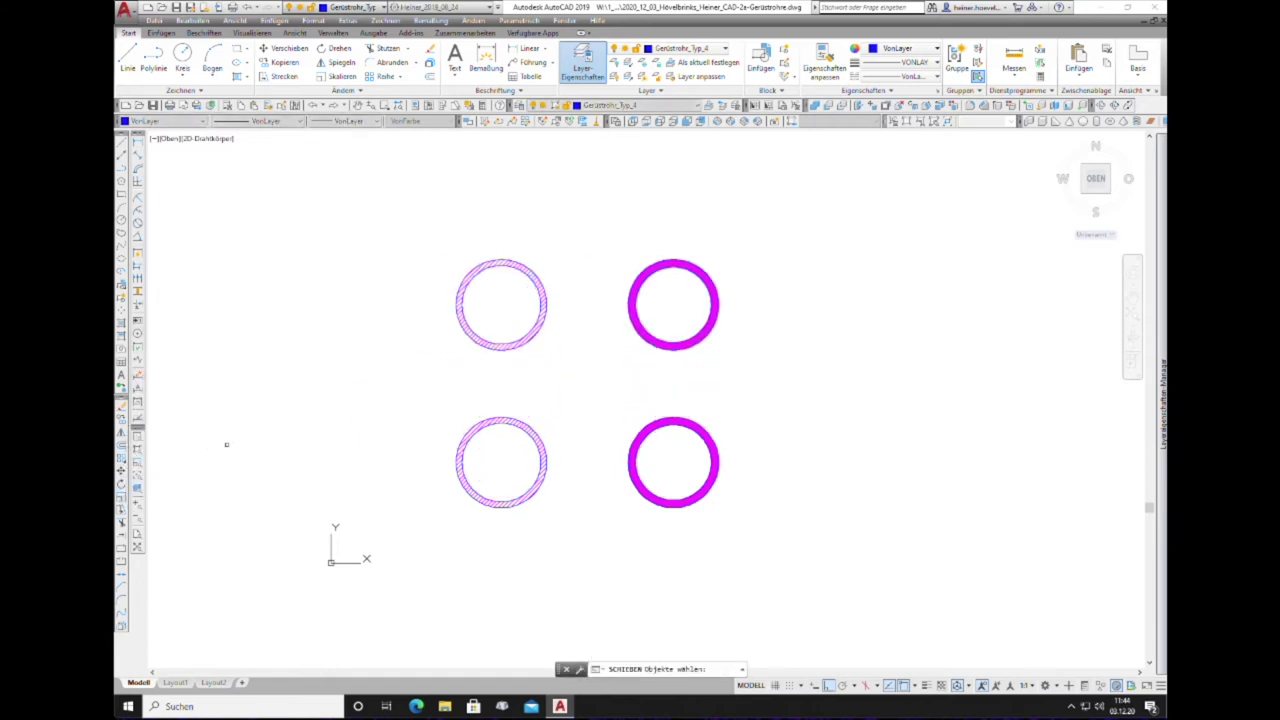
{"action": "left_click", "coordinate": [405, 396]}
{"action": "left_click", "coordinate": [836, 604]}
{"action": "key", "text": "Return"}
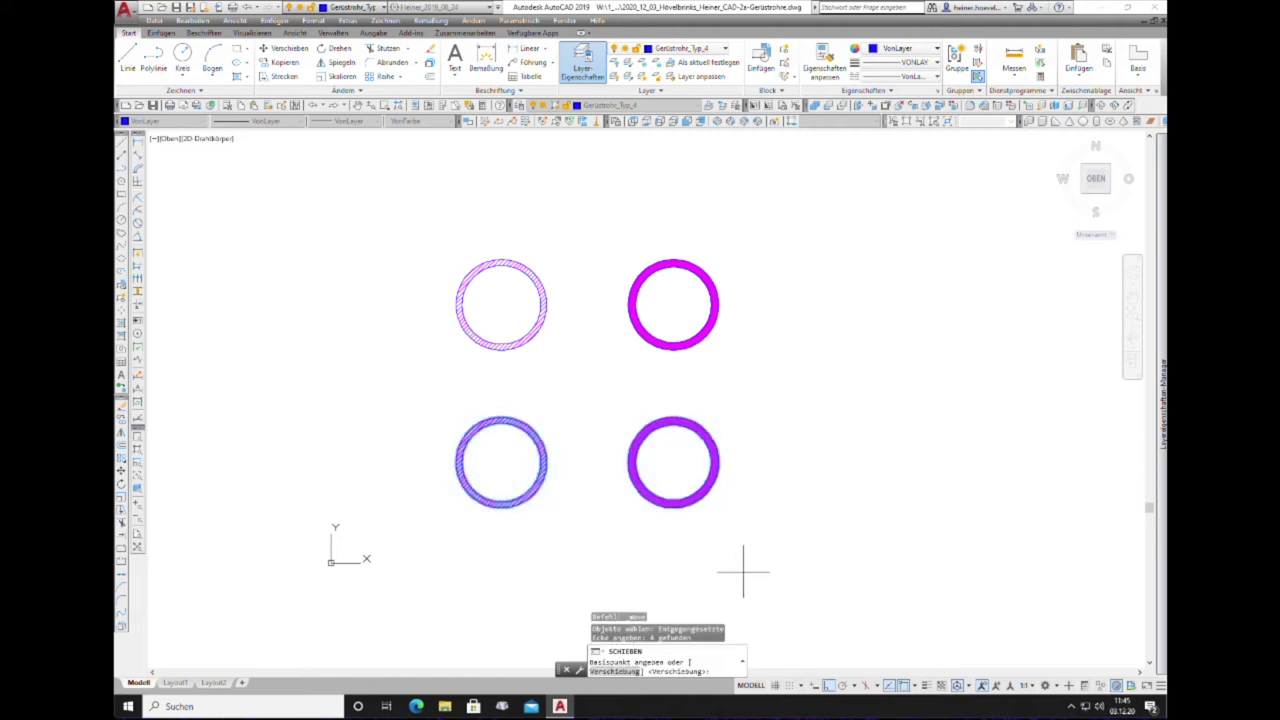
{"action": "left_click", "coordinate": [360, 526]}
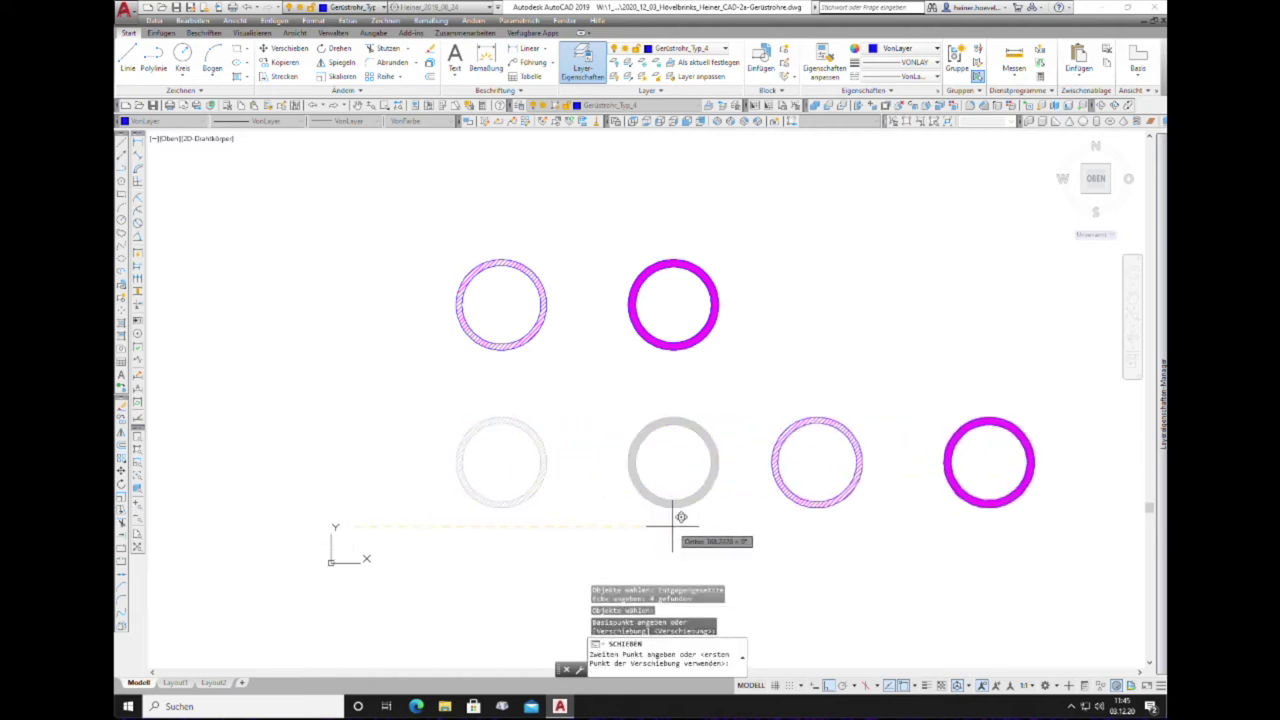
{"action": "left_click", "coordinate": [757, 493]}
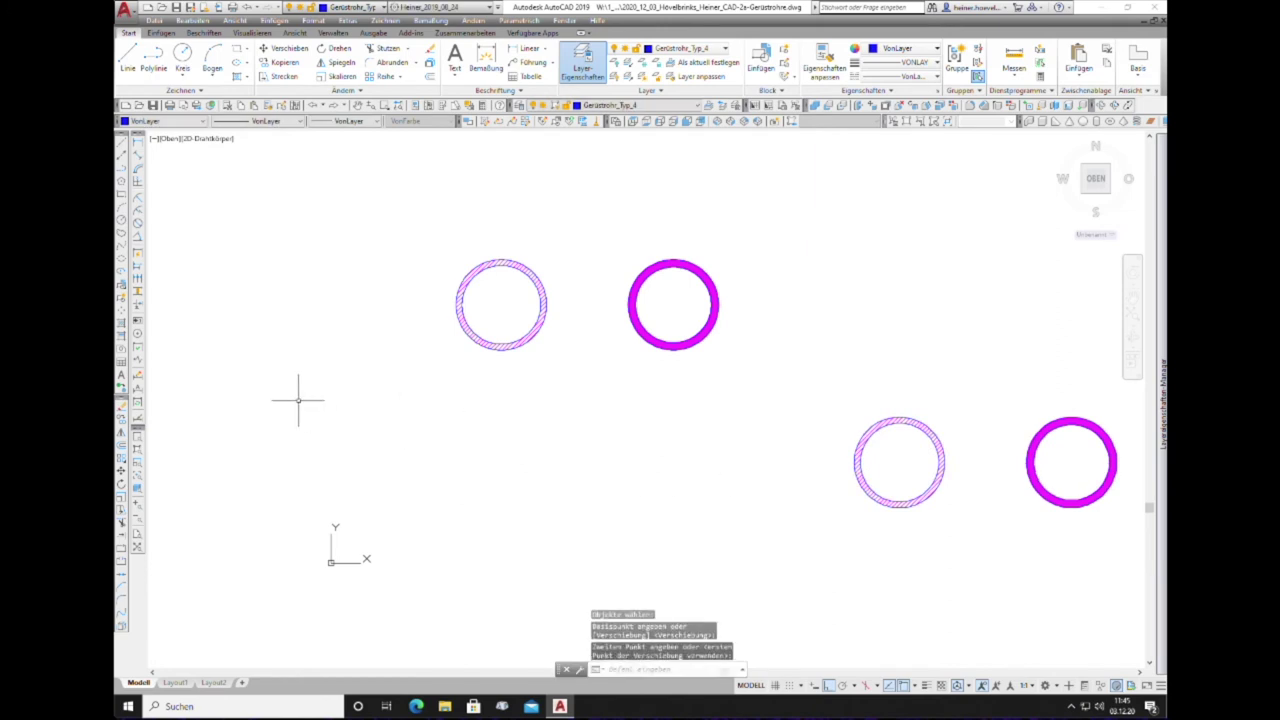
{"action": "scroll", "coordinate": [297, 400], "scroll_direction": "up", "scroll_amount": 2}
{"action": "scroll", "coordinate": [257, 394], "scroll_direction": "down", "scroll_amount": 6}
{"action": "scroll", "coordinate": [506, 420], "scroll_direction": "up", "scroll_amount": 6}
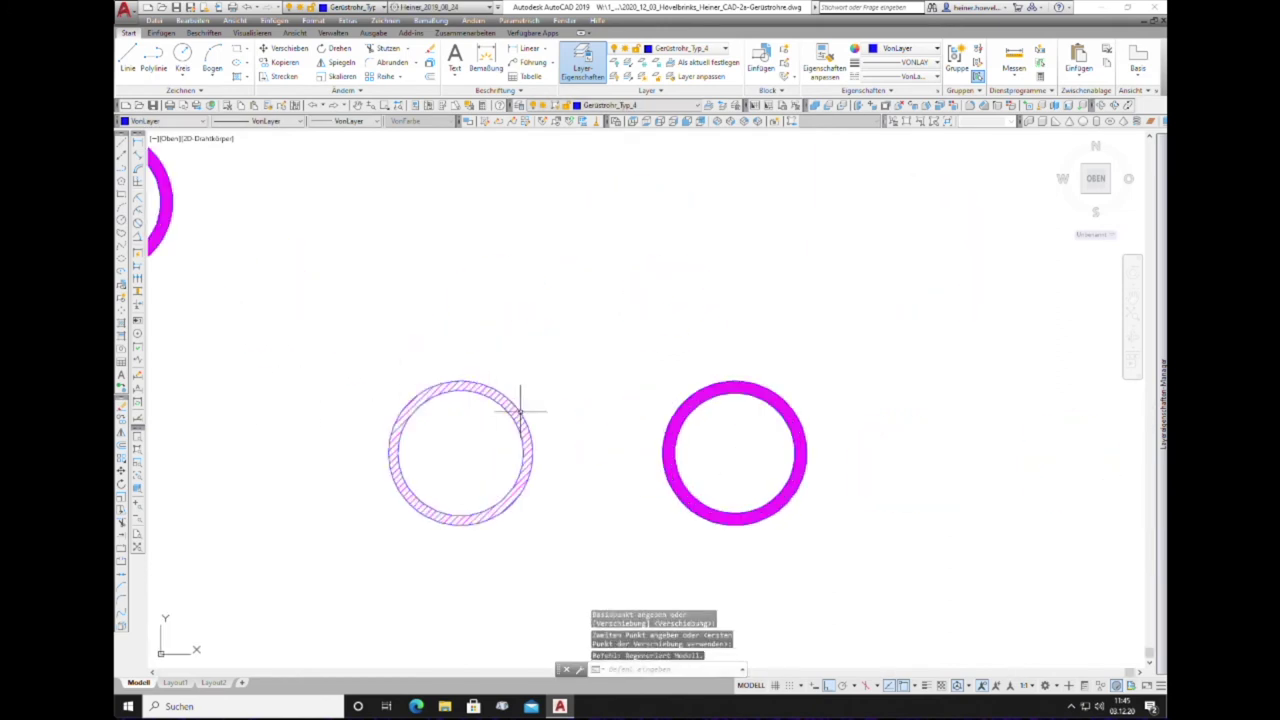
{"action": "scroll", "coordinate": [519, 410], "scroll_direction": "up", "scroll_amount": 2}
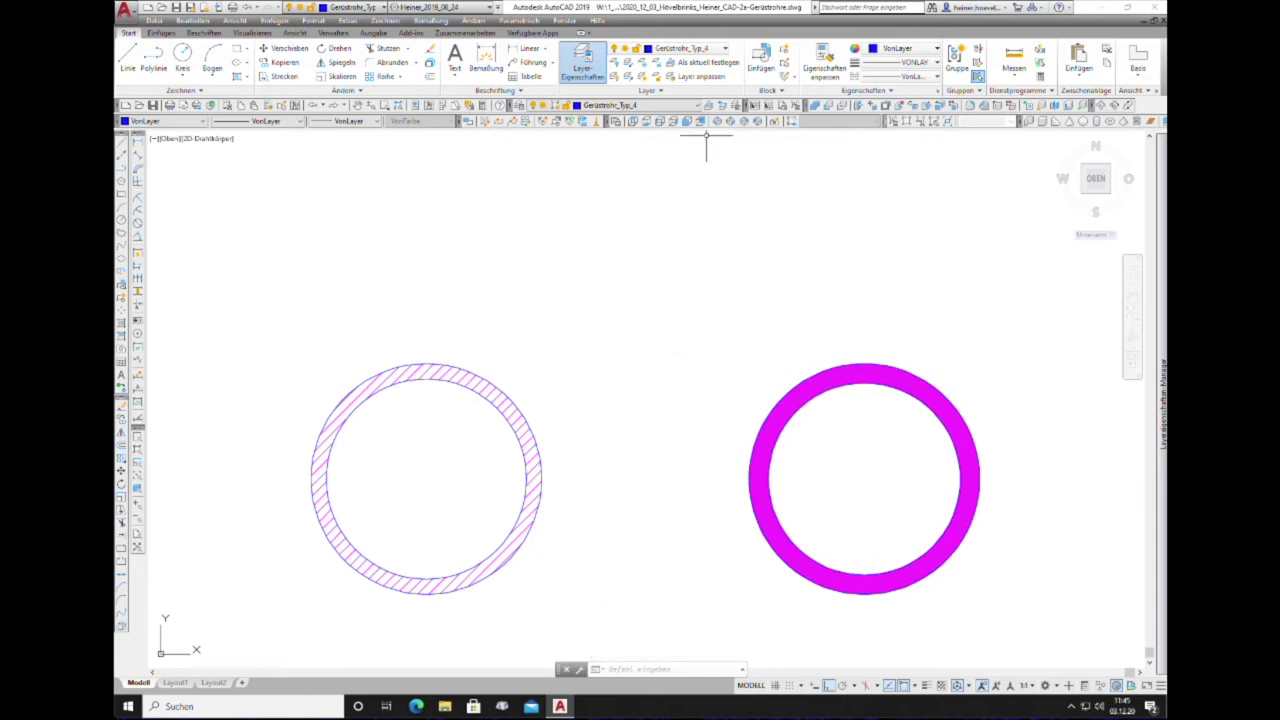
Step: Switch off the Schraffur layer and dismiss the current-layer-off warning
{"action": "left_click", "coordinate": [699, 106]}
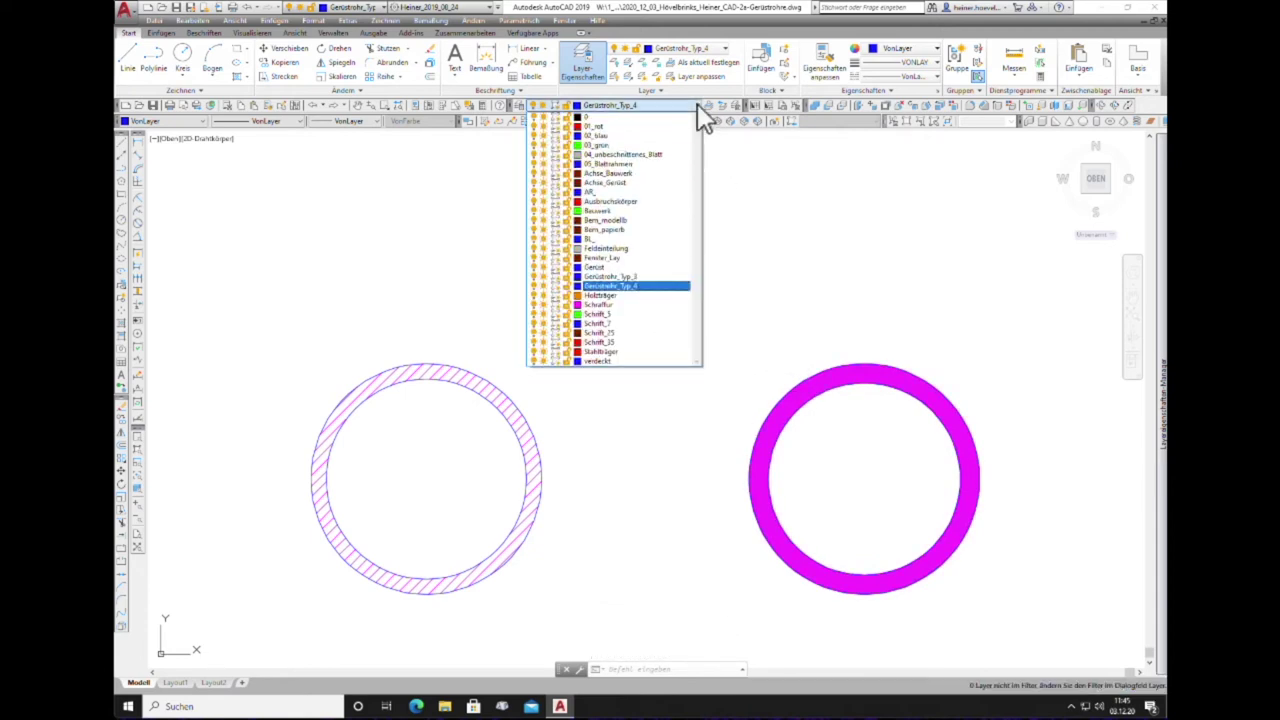
{"action": "left_click", "coordinate": [538, 304]}
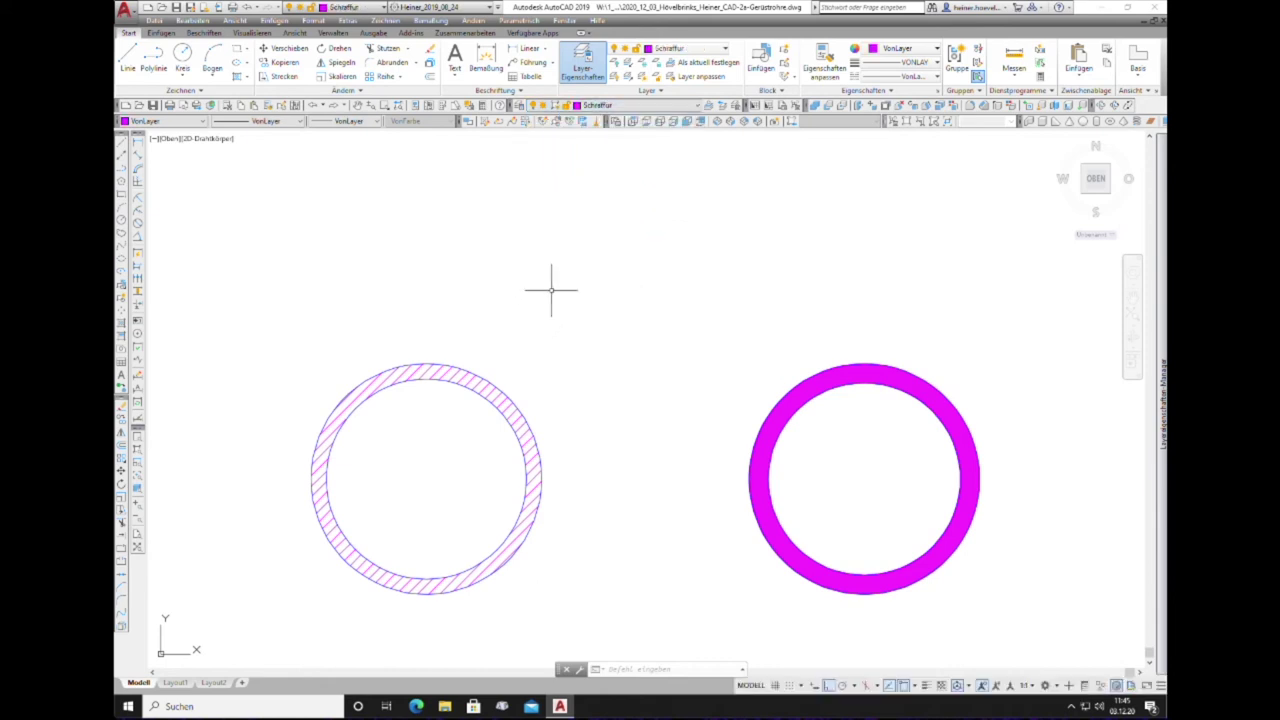
{"action": "left_click", "coordinate": [699, 107]}
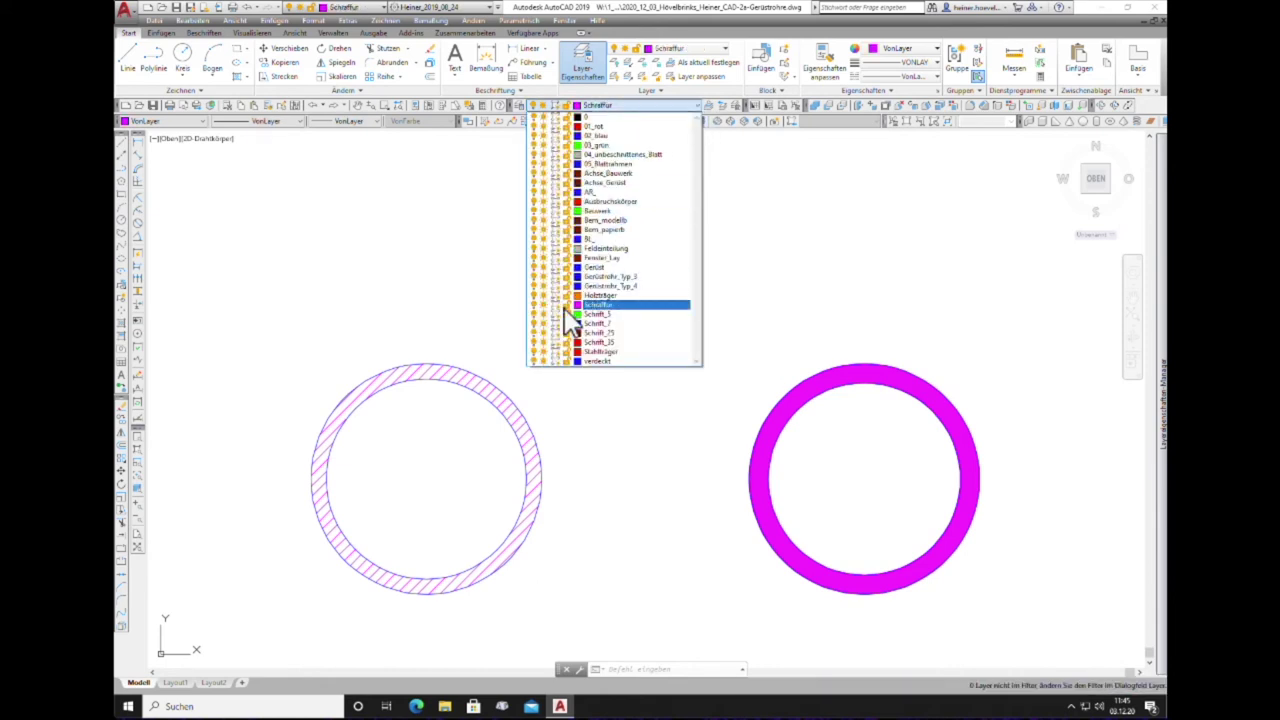
{"action": "left_click", "coordinate": [536, 304]}
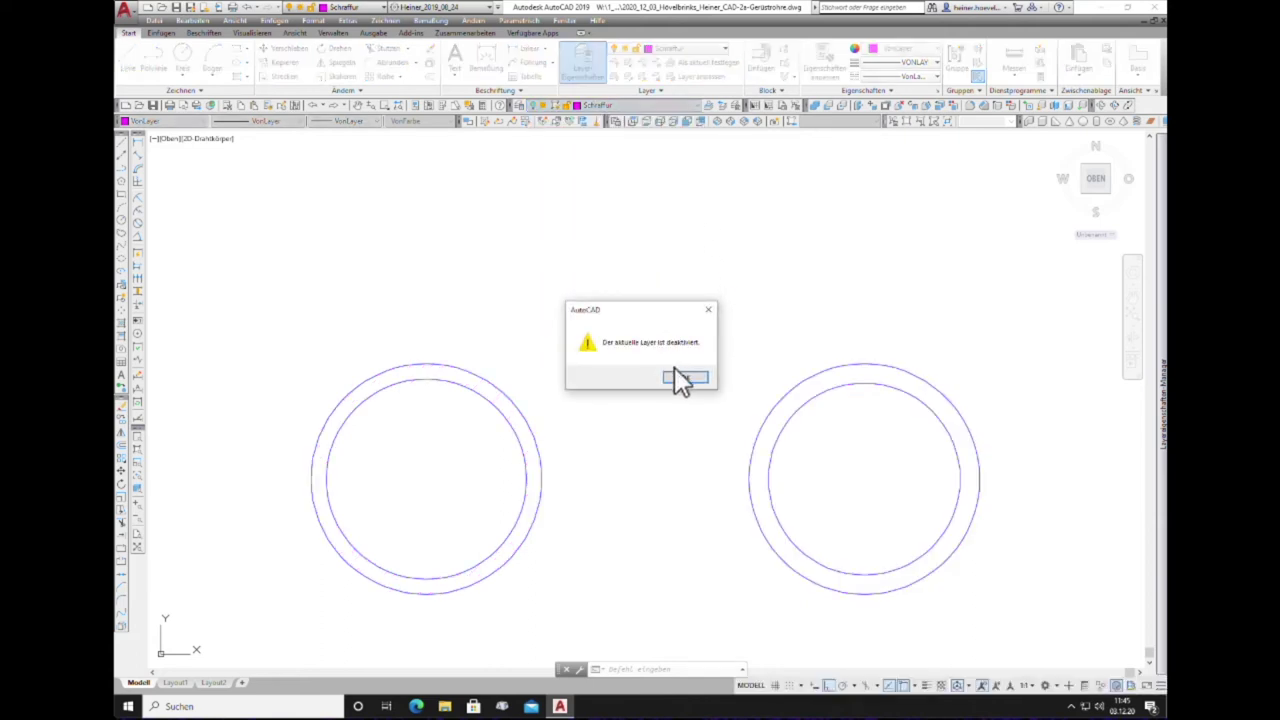
{"action": "left_click", "coordinate": [684, 378]}
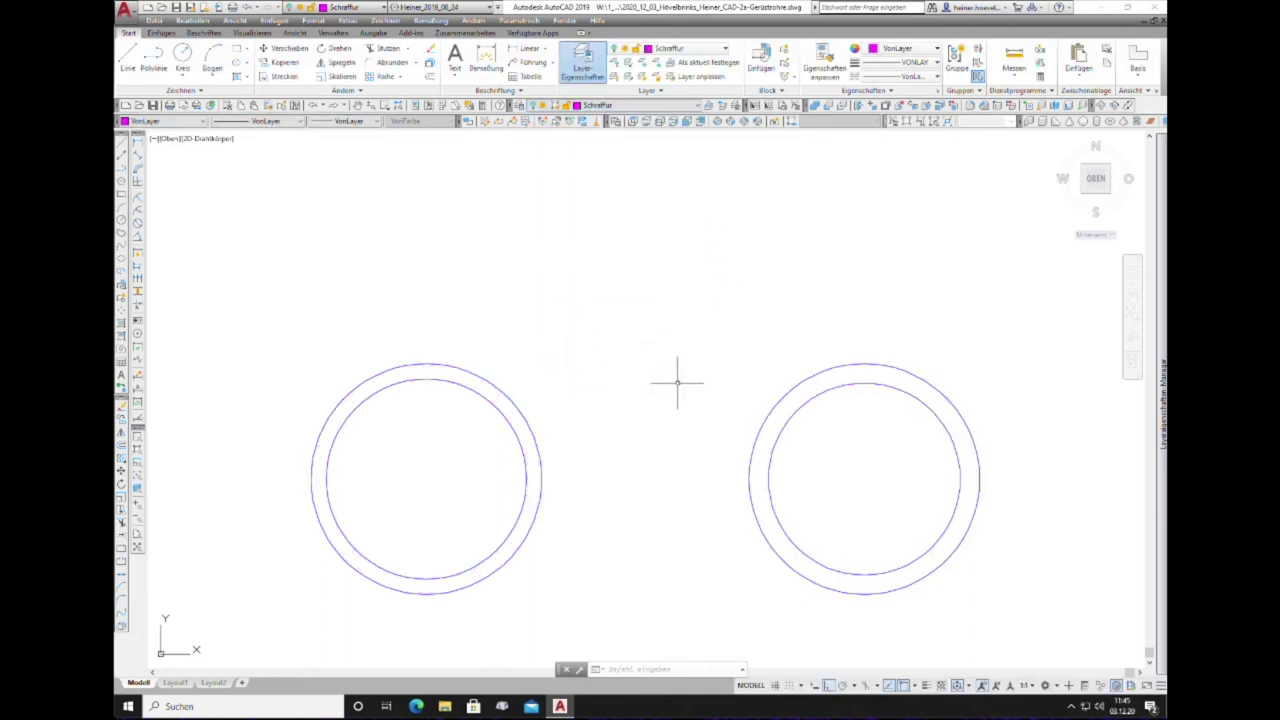
Step: Make Gerüstrohr_Typ_3 the current layer
{"action": "left_click", "coordinate": [698, 106]}
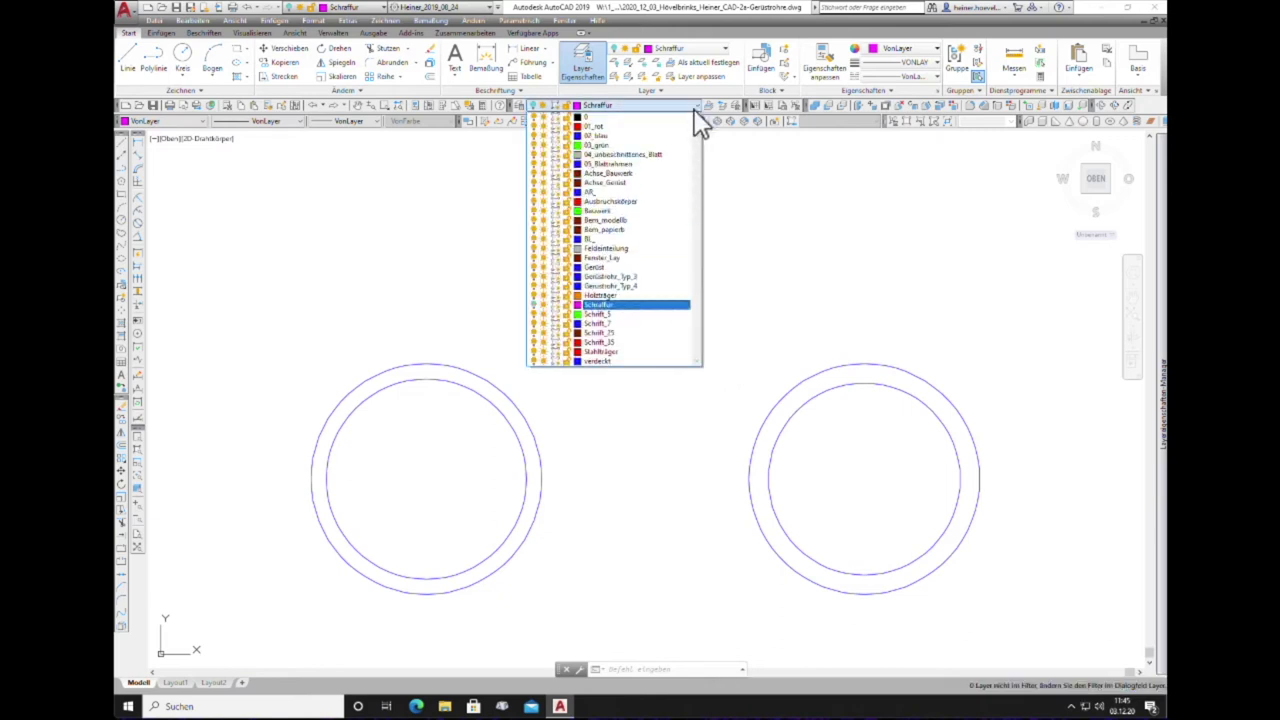
{"action": "left_click", "coordinate": [620, 276]}
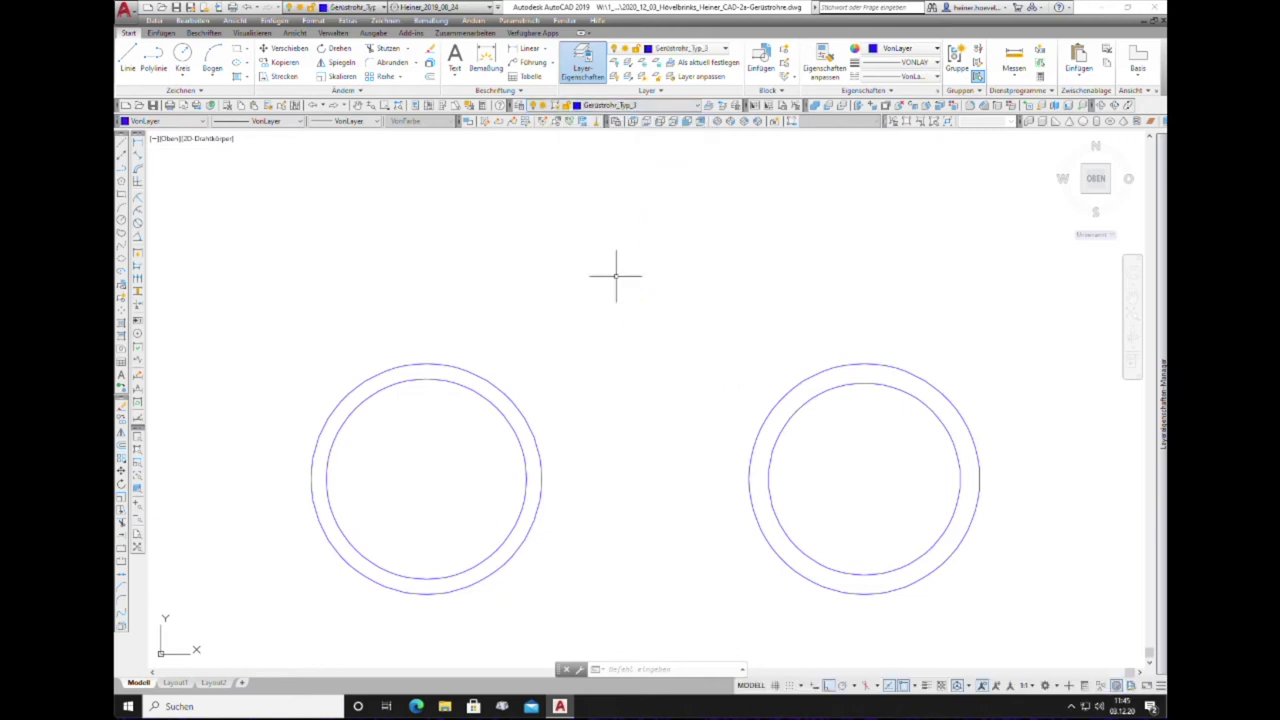
{"action": "scroll", "coordinate": [618, 276], "scroll_direction": "down", "scroll_amount": 2}
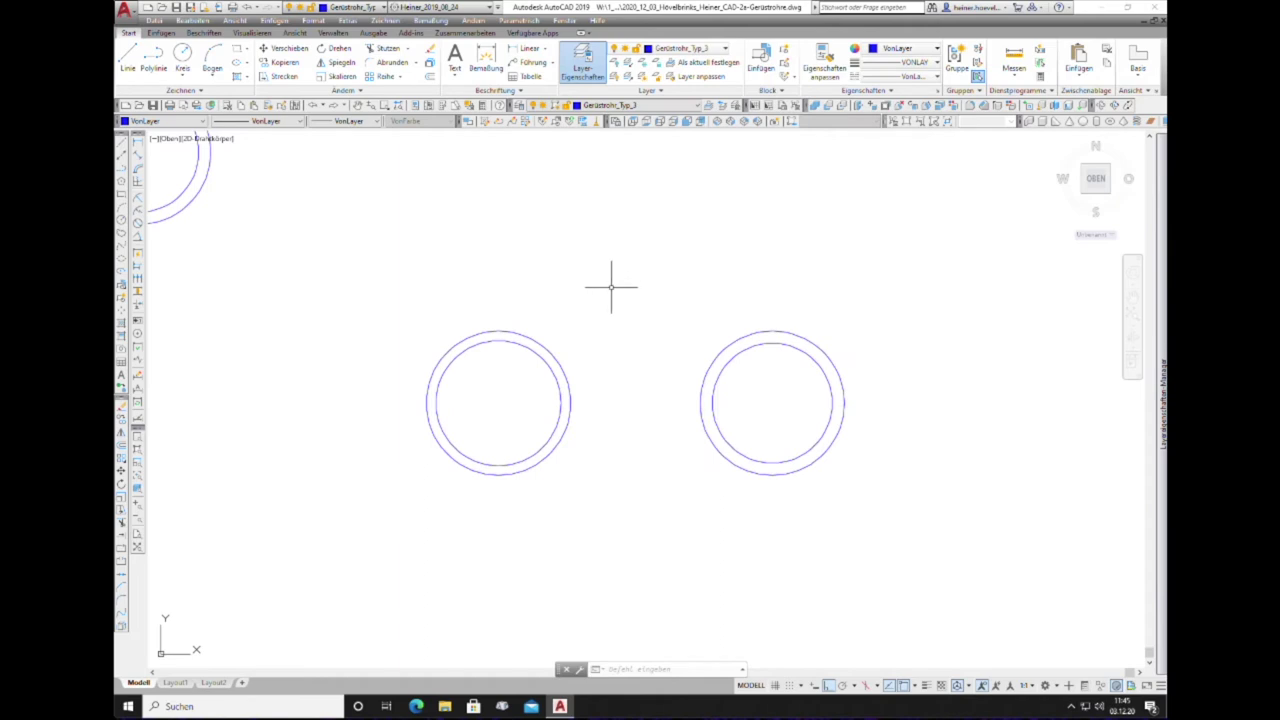
Step: Orbit the view into 3D so the tube rings appear as tilted ellipses
{"action": "middle_click_drag", "start_coordinate": [601, 350], "coordinate": [589, 263], "text": "shift"}
{"action": "scroll", "coordinate": [543, 382], "scroll_direction": "down", "scroll_amount": 4}
{"action": "scroll", "coordinate": [530, 386], "scroll_direction": "up", "scroll_amount": 2}
{"action": "scroll", "coordinate": [547, 388], "scroll_direction": "up", "scroll_amount": 2}
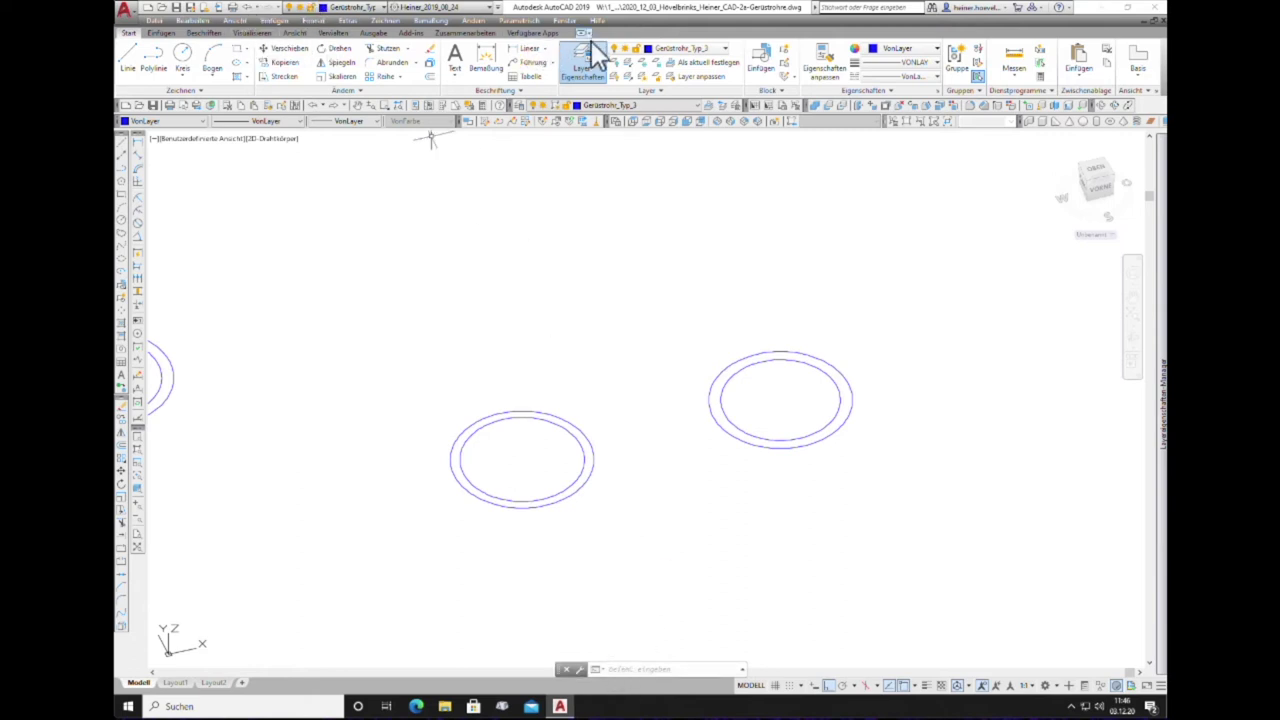
Step: Extrude the front-left ring 500 units upward with EX into a tall tube
{"action": "left_click", "coordinate": [620, 669]}
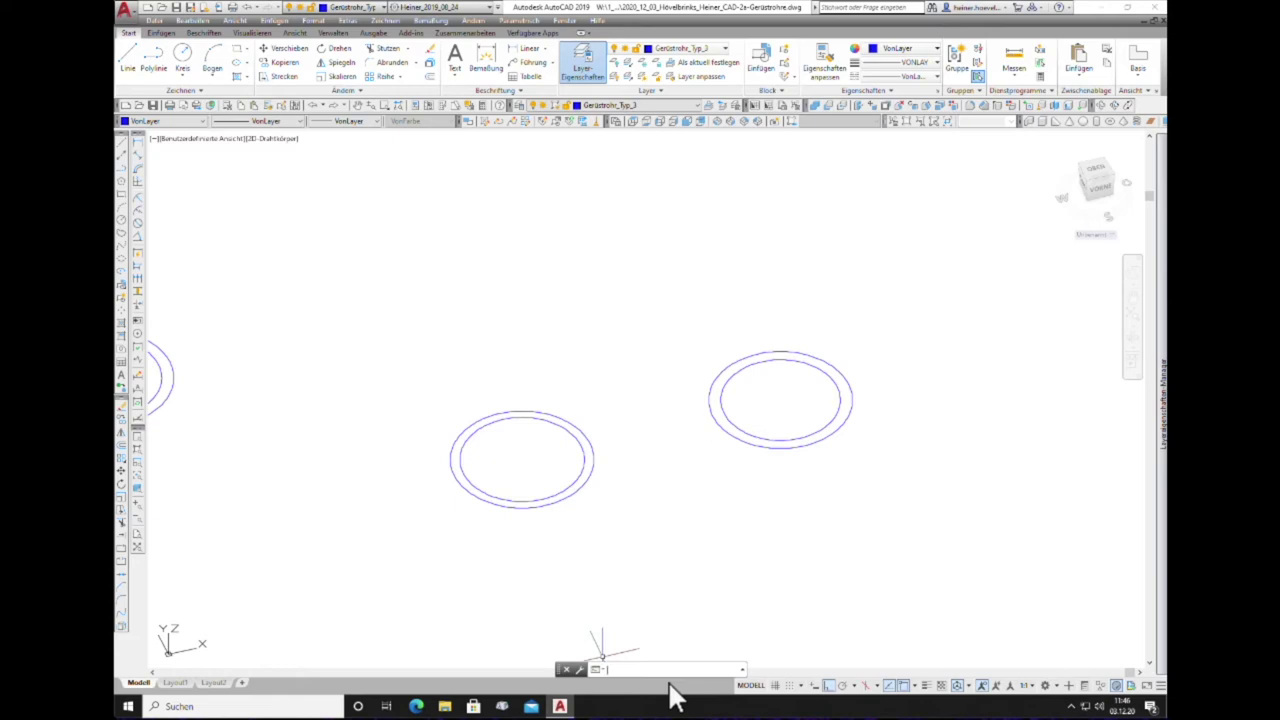
{"action": "type", "text": "ex"}
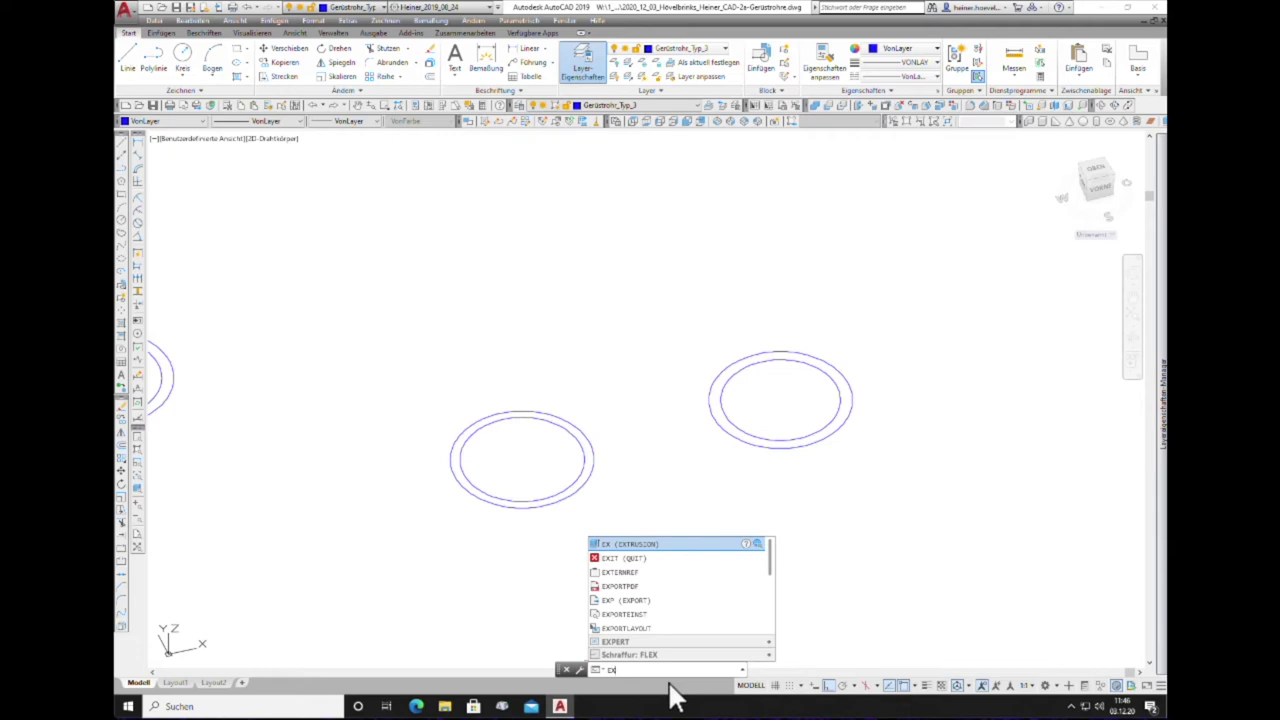
{"action": "key", "text": "Return"}
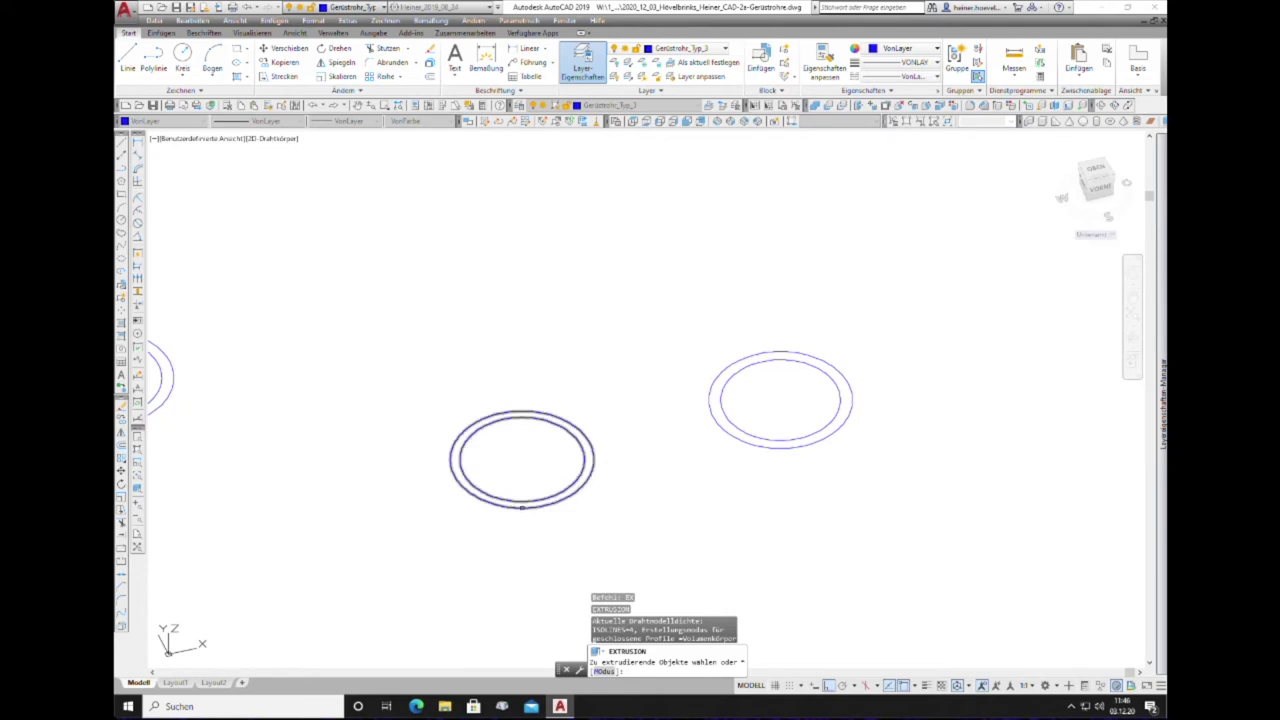
{"action": "left_click", "coordinate": [521, 507]}
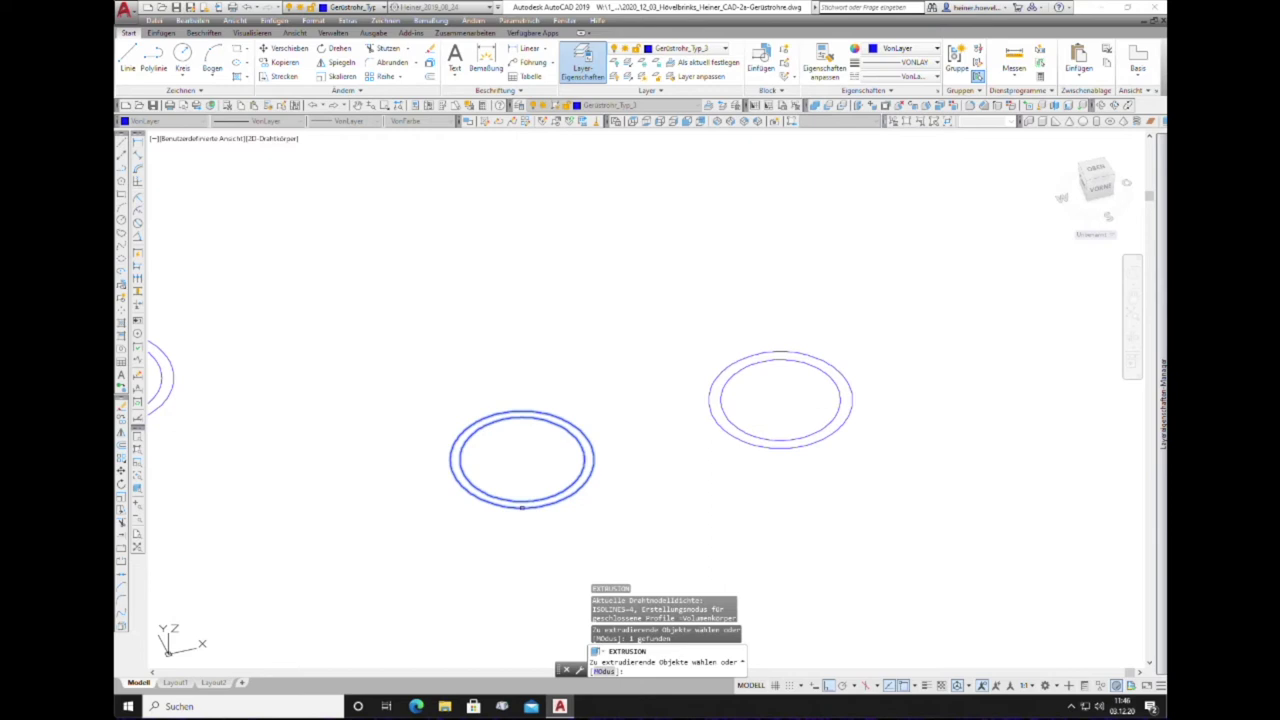
{"action": "key", "text": "Return"}
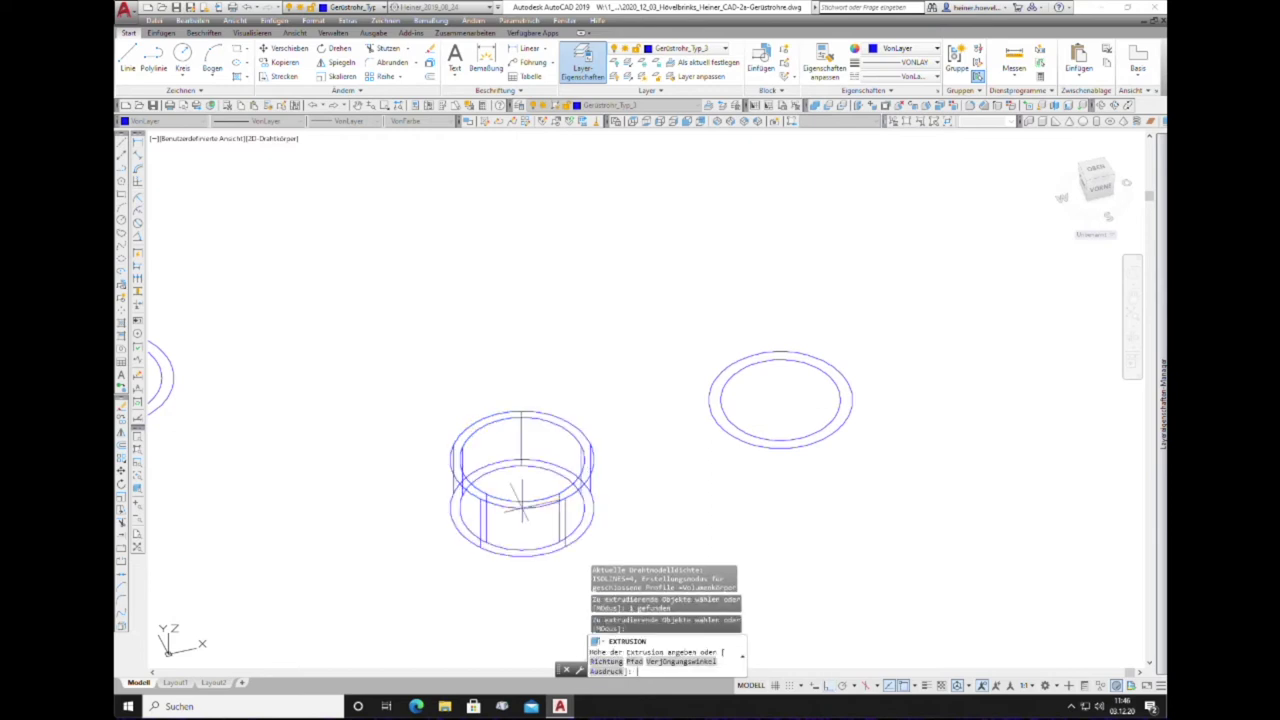
{"action": "type", "text": "500"}
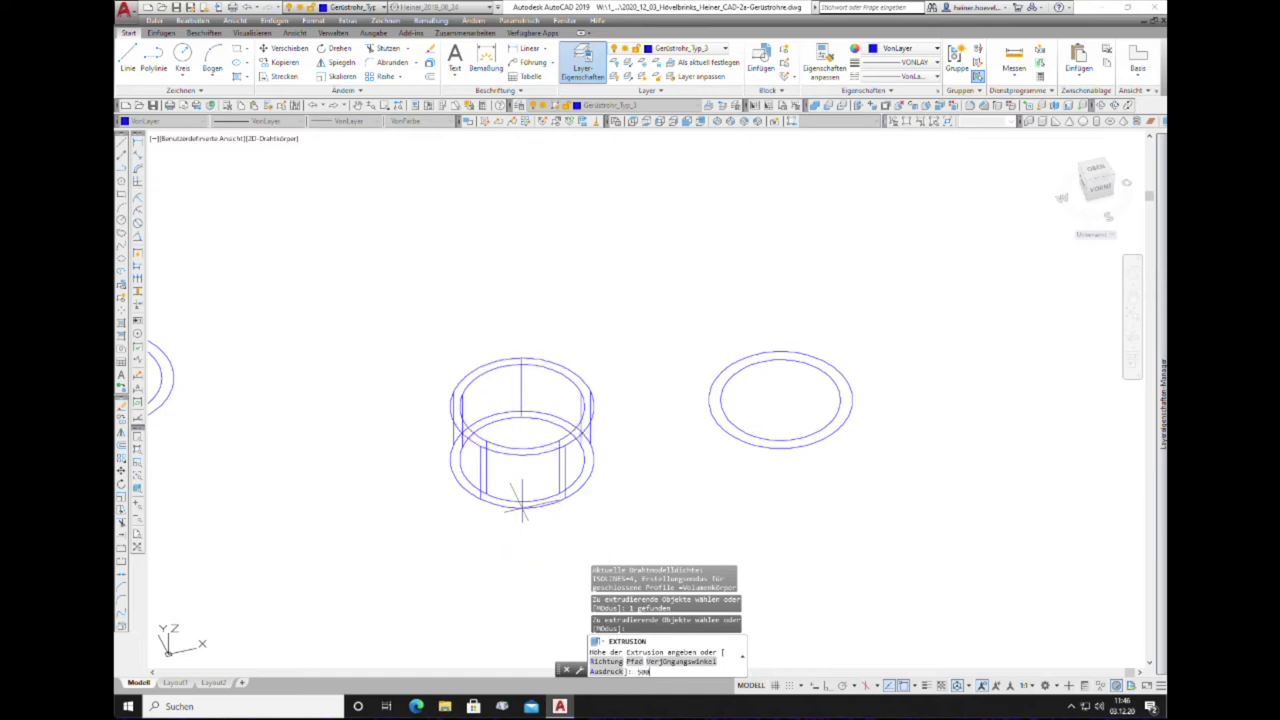
{"action": "key", "text": "Return"}
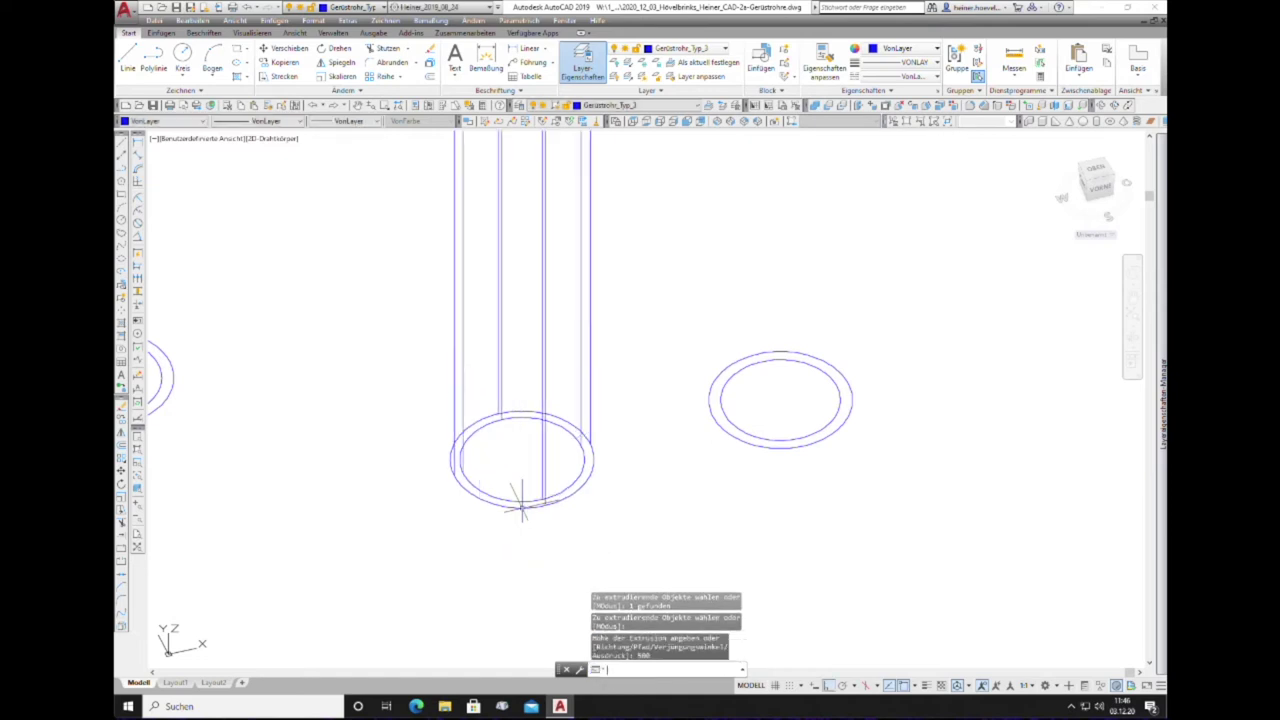
{"action": "scroll", "coordinate": [520, 505], "scroll_direction": "down", "scroll_amount": 3}
Step: Switch the viewport visual style to Realistisch
{"action": "scroll", "coordinate": [428, 505], "scroll_direction": "down", "scroll_amount": 3}
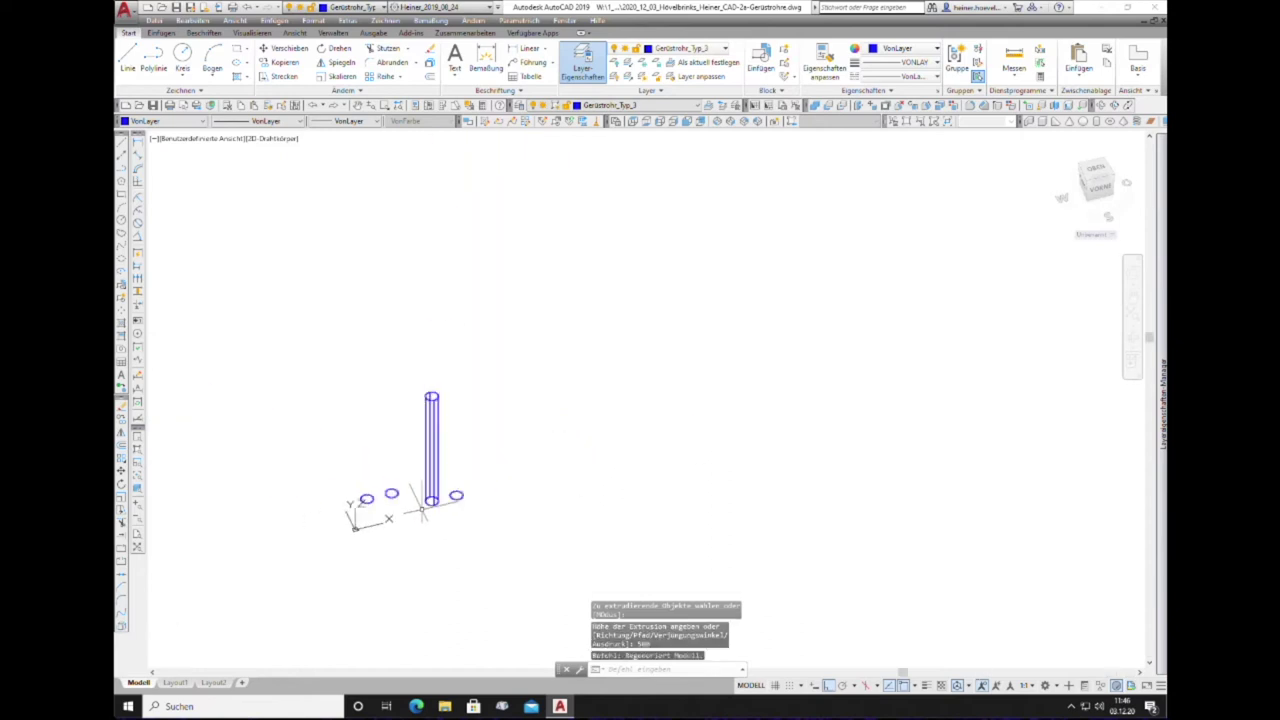
{"action": "scroll", "coordinate": [437, 462], "scroll_direction": "up", "scroll_amount": 5}
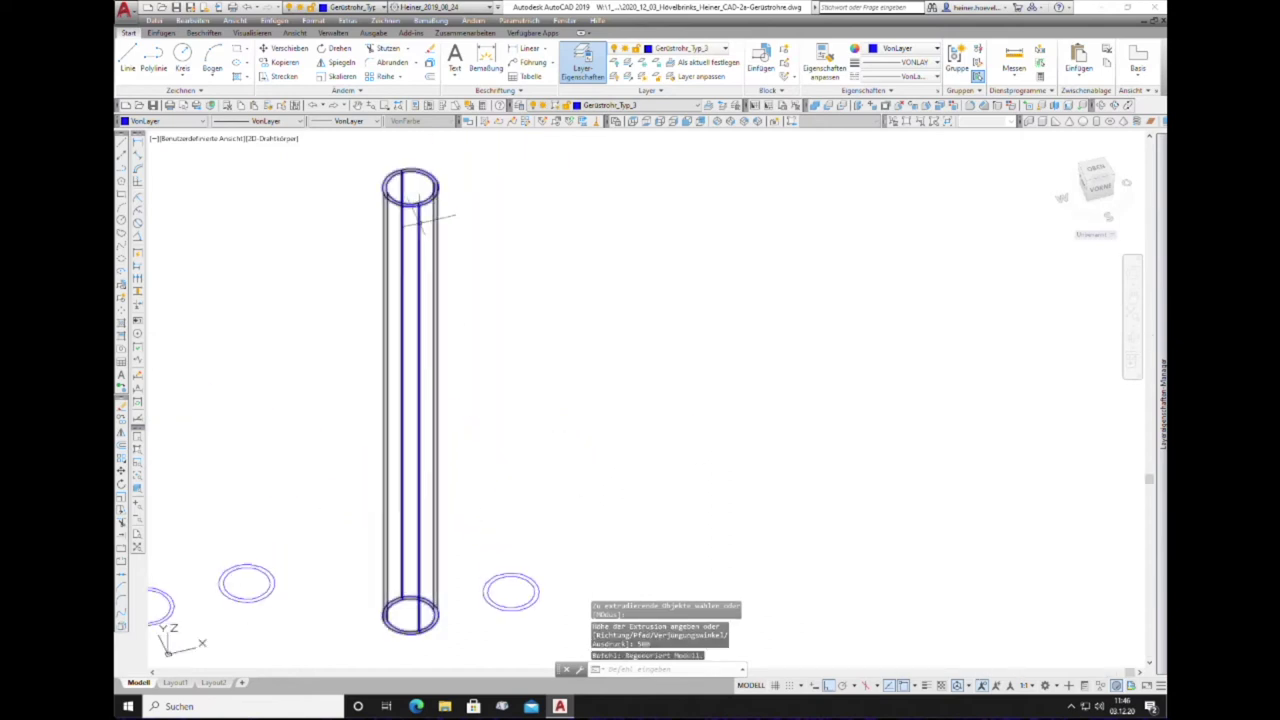
{"action": "left_click", "coordinate": [278, 139]}
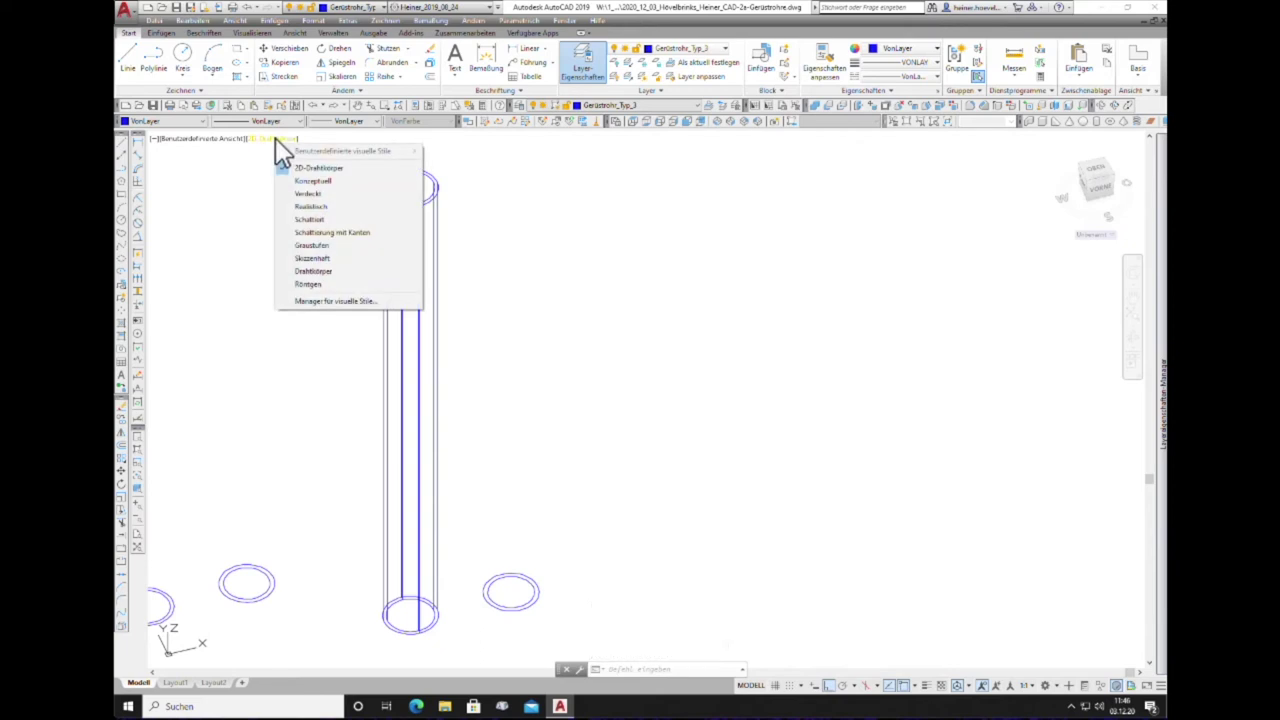
{"action": "left_click", "coordinate": [319, 210]}
{"action": "scroll", "coordinate": [410, 205], "scroll_direction": "up", "scroll_amount": 2}
{"action": "scroll", "coordinate": [410, 205], "scroll_direction": "down", "scroll_amount": 3}
{"action": "scroll", "coordinate": [410, 205], "scroll_direction": "up", "scroll_amount": 4}
{"action": "scroll", "coordinate": [414, 210], "scroll_direction": "up", "scroll_amount": 3}
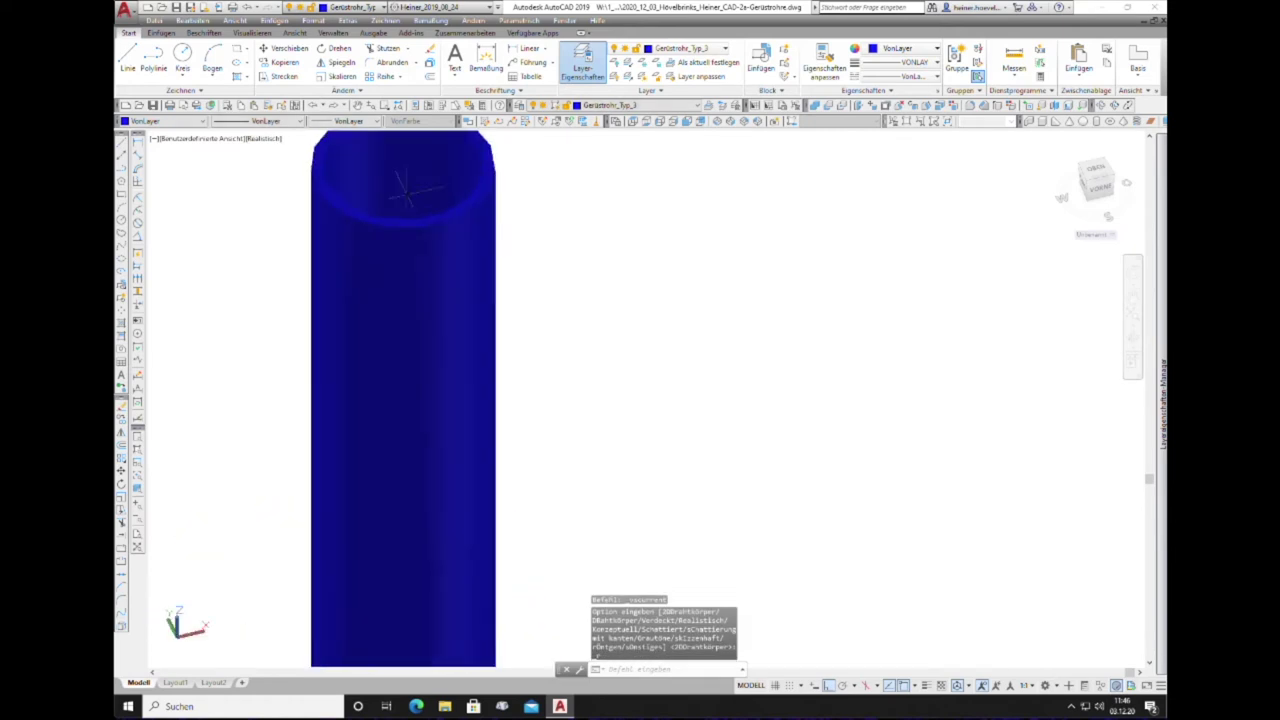
{"action": "scroll", "coordinate": [414, 210], "scroll_direction": "up", "scroll_amount": 2}
{"action": "scroll", "coordinate": [414, 220], "scroll_direction": "down", "scroll_amount": 6}
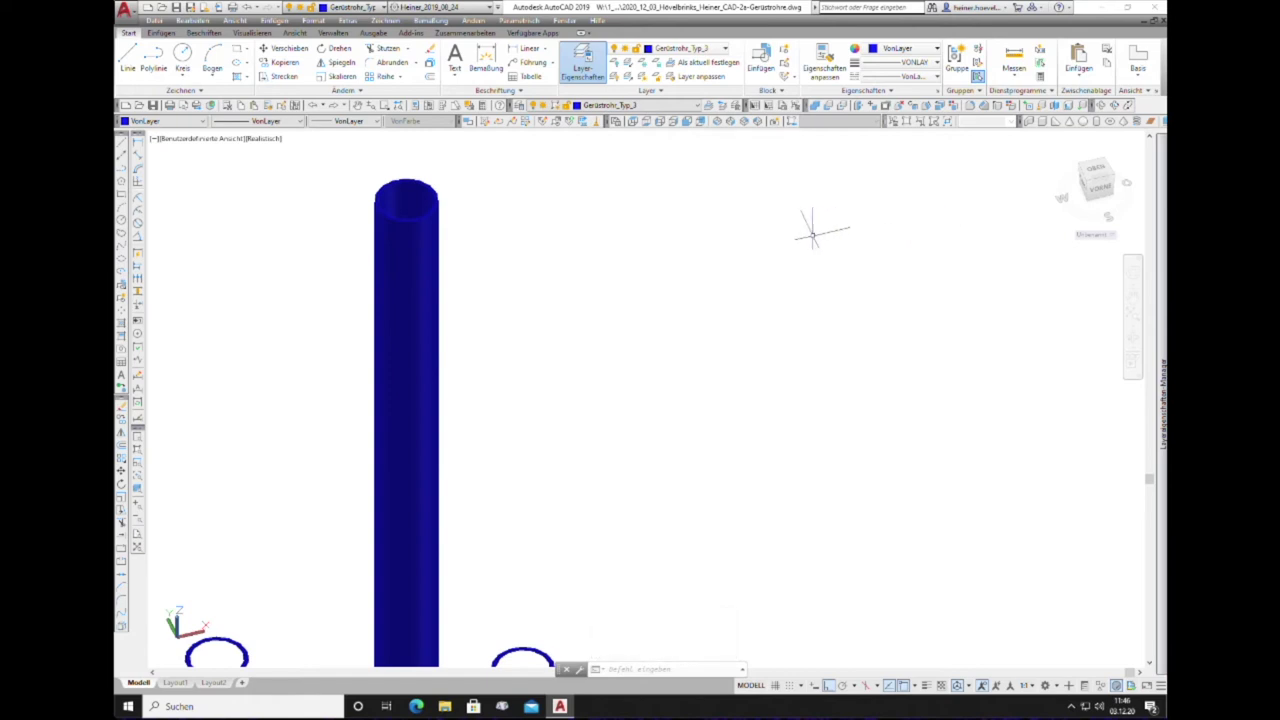
{"action": "scroll", "coordinate": [820, 223], "scroll_direction": "down", "scroll_amount": 3}
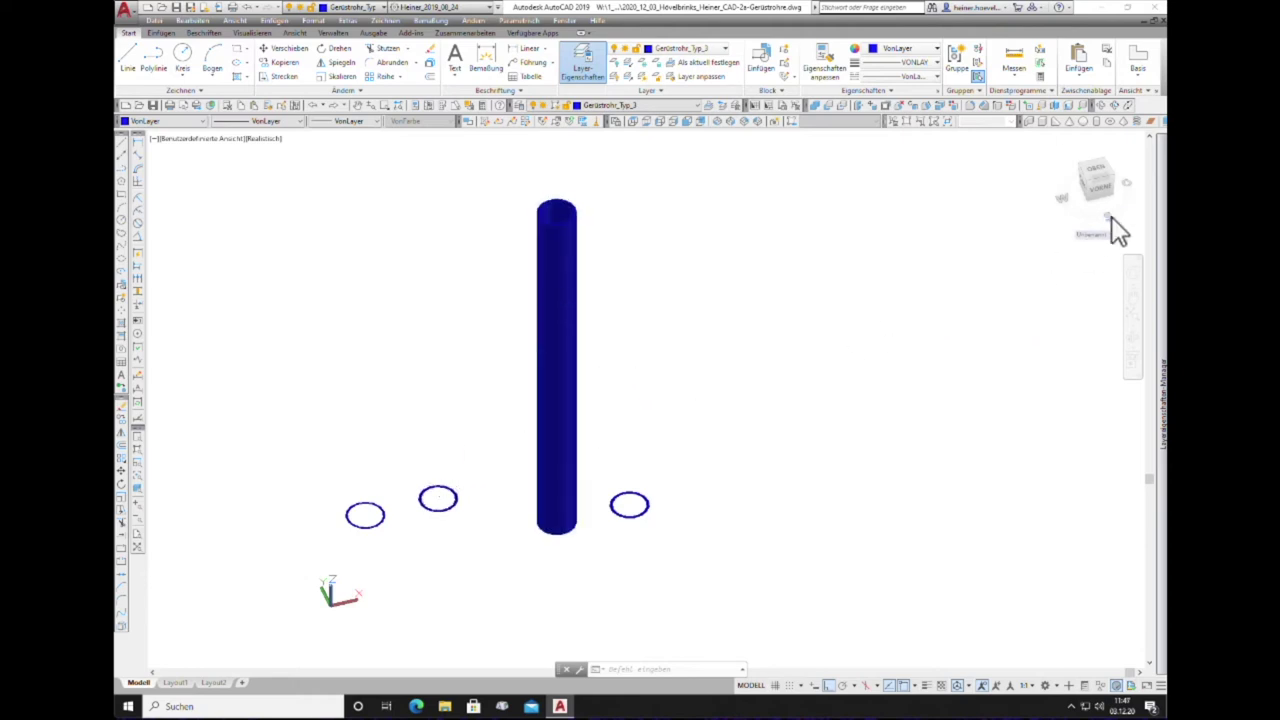
Step: Inspect the tube from the front, orbit it, then look down from the top view
{"action": "left_click", "coordinate": [1101, 190]}
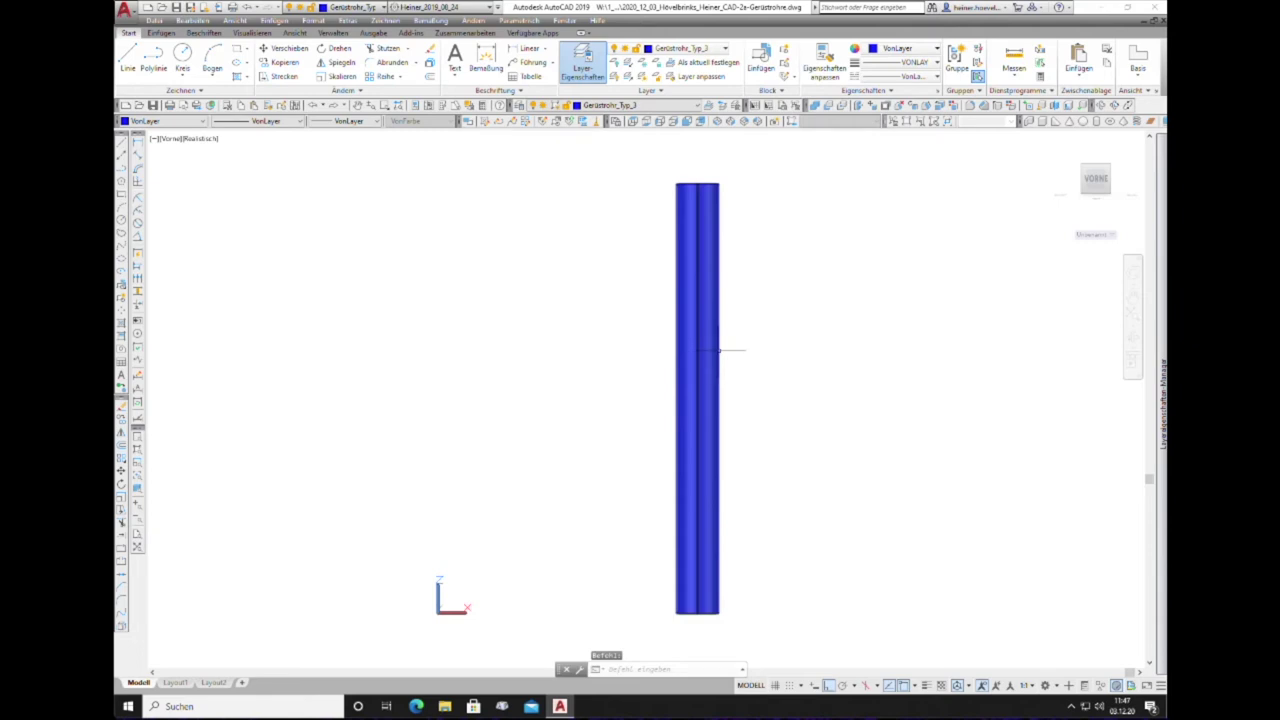
{"action": "scroll", "coordinate": [685, 365], "scroll_direction": "up", "scroll_amount": 1}
{"action": "scroll", "coordinate": [647, 375], "scroll_direction": "down", "scroll_amount": 2}
{"action": "scroll", "coordinate": [650, 385], "scroll_direction": "down", "scroll_amount": 2}
{"action": "middle_click_drag", "start_coordinate": [720, 403], "coordinate": [731, 440], "text": "shift"}
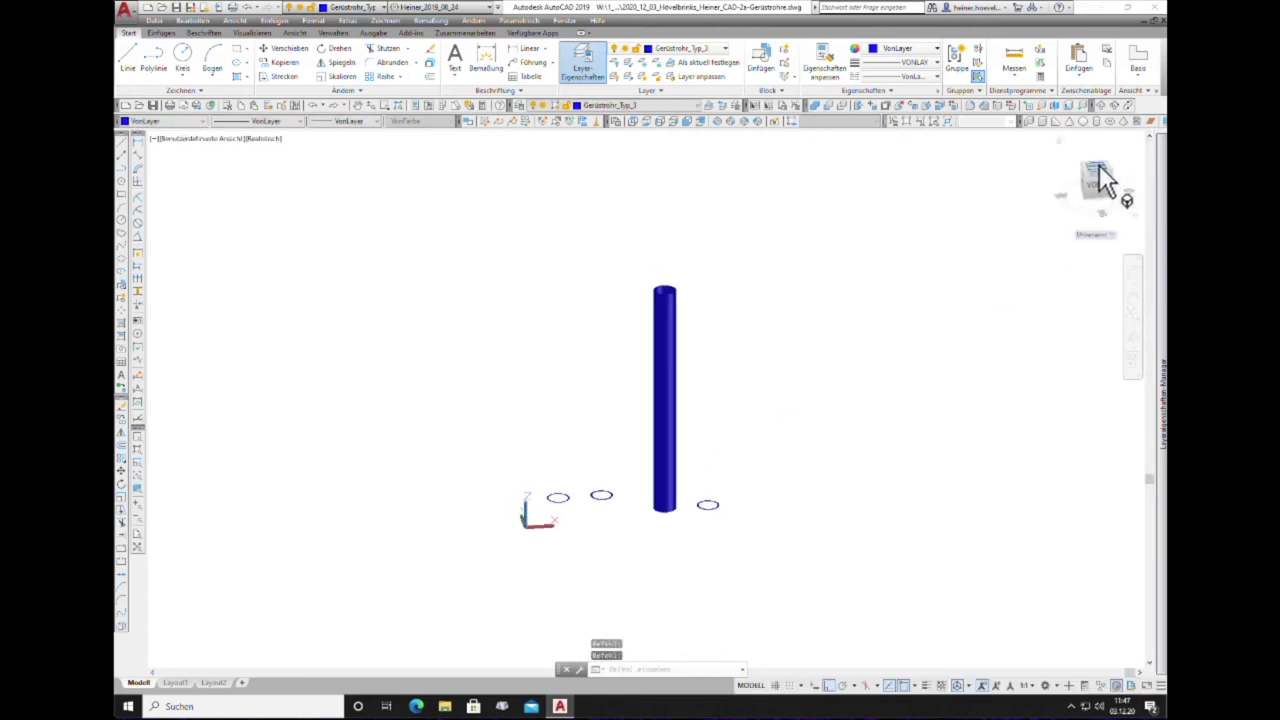
{"action": "left_click", "coordinate": [1099, 170]}
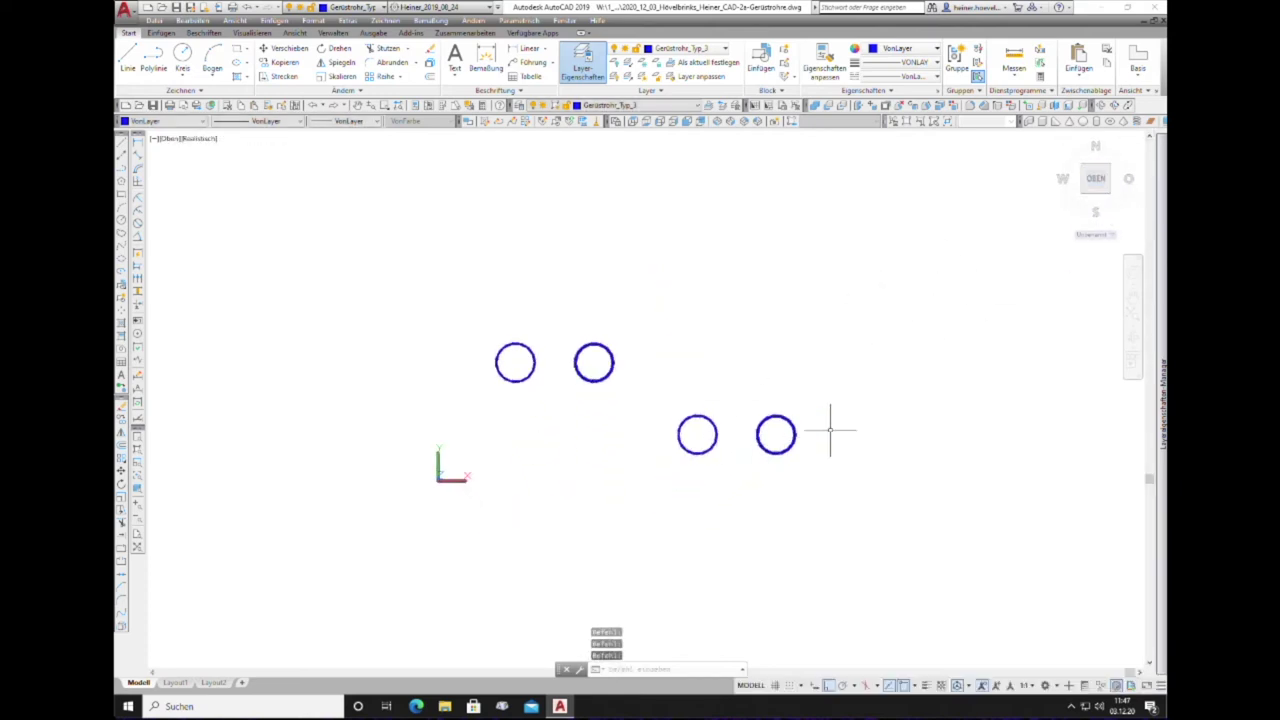
{"action": "scroll", "coordinate": [830, 430], "scroll_direction": "down", "scroll_amount": 2}
{"action": "scroll", "coordinate": [830, 430], "scroll_direction": "up", "scroll_amount": 2}
{"action": "scroll", "coordinate": [831, 432], "scroll_direction": "up", "scroll_amount": 3}
Step: Zoom in and switch the visual style back to 2D-Drahtkörper
{"action": "scroll", "coordinate": [832, 435], "scroll_direction": "up", "scroll_amount": 2}
{"action": "scroll", "coordinate": [832, 435], "scroll_direction": "up", "scroll_amount": 2}
{"action": "scroll", "coordinate": [831, 434], "scroll_direction": "up", "scroll_amount": 2}
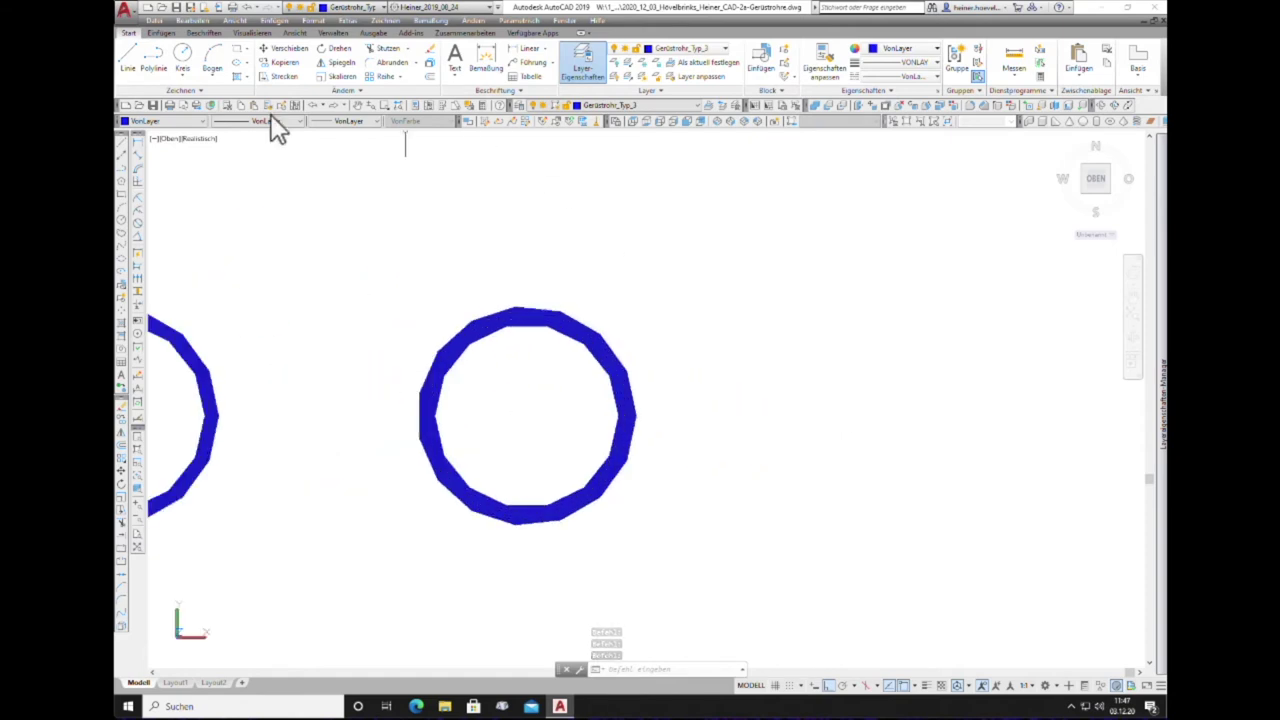
{"action": "left_click", "coordinate": [203, 142]}
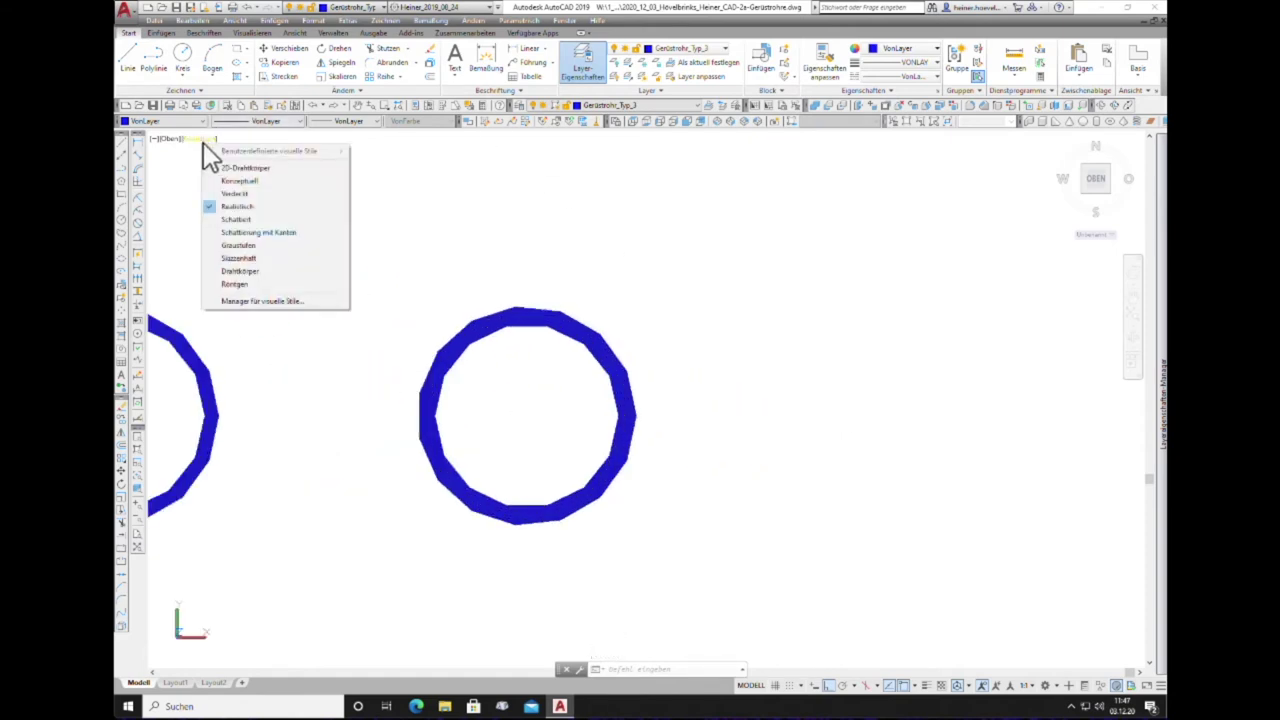
{"action": "left_click", "coordinate": [233, 170]}
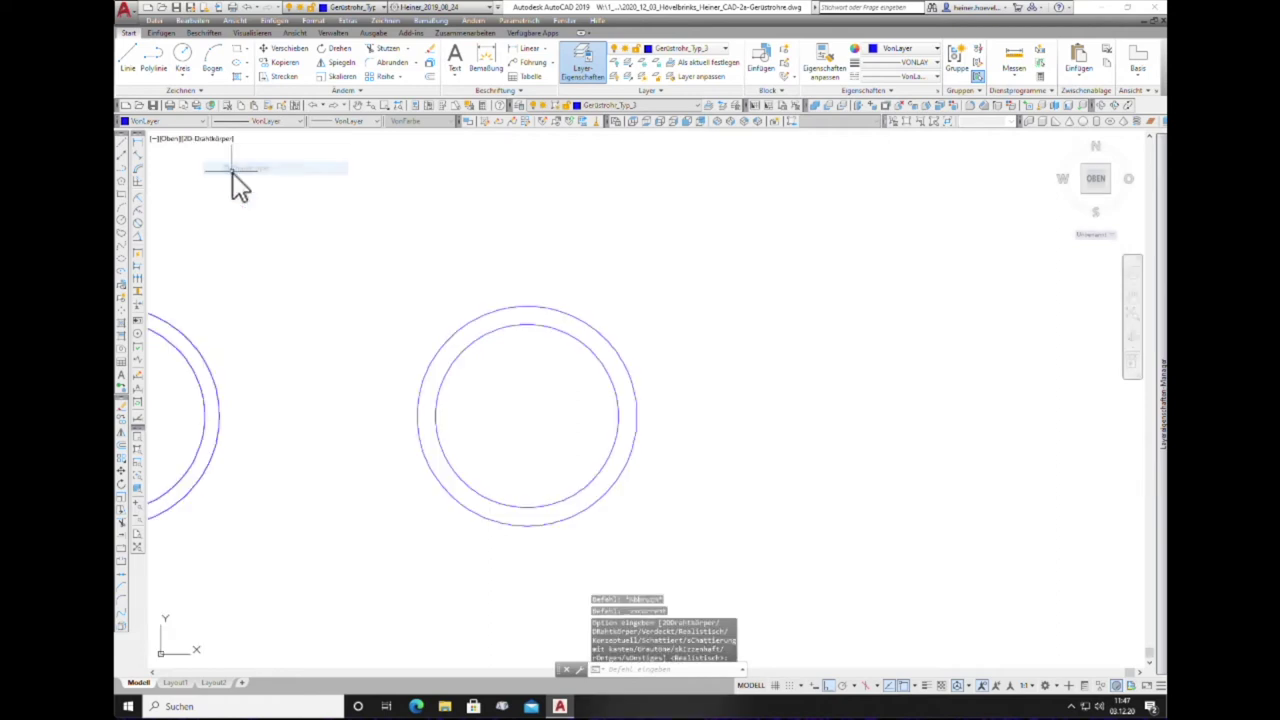
{"action": "left_click", "coordinate": [664, 106]}
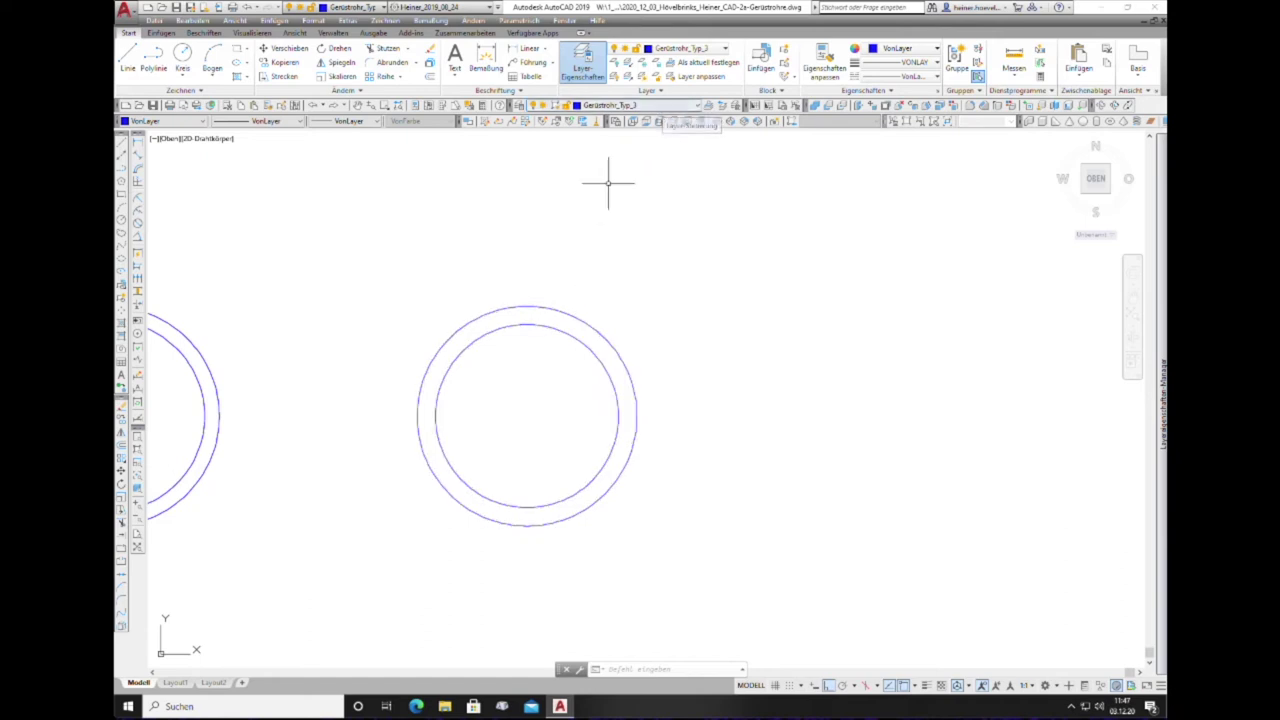
Step: Make Gerüstrohr_Typ_4 current and extrude the second ring 500 units high
{"action": "left_click", "coordinate": [674, 105]}
{"action": "left_click", "coordinate": [629, 292]}
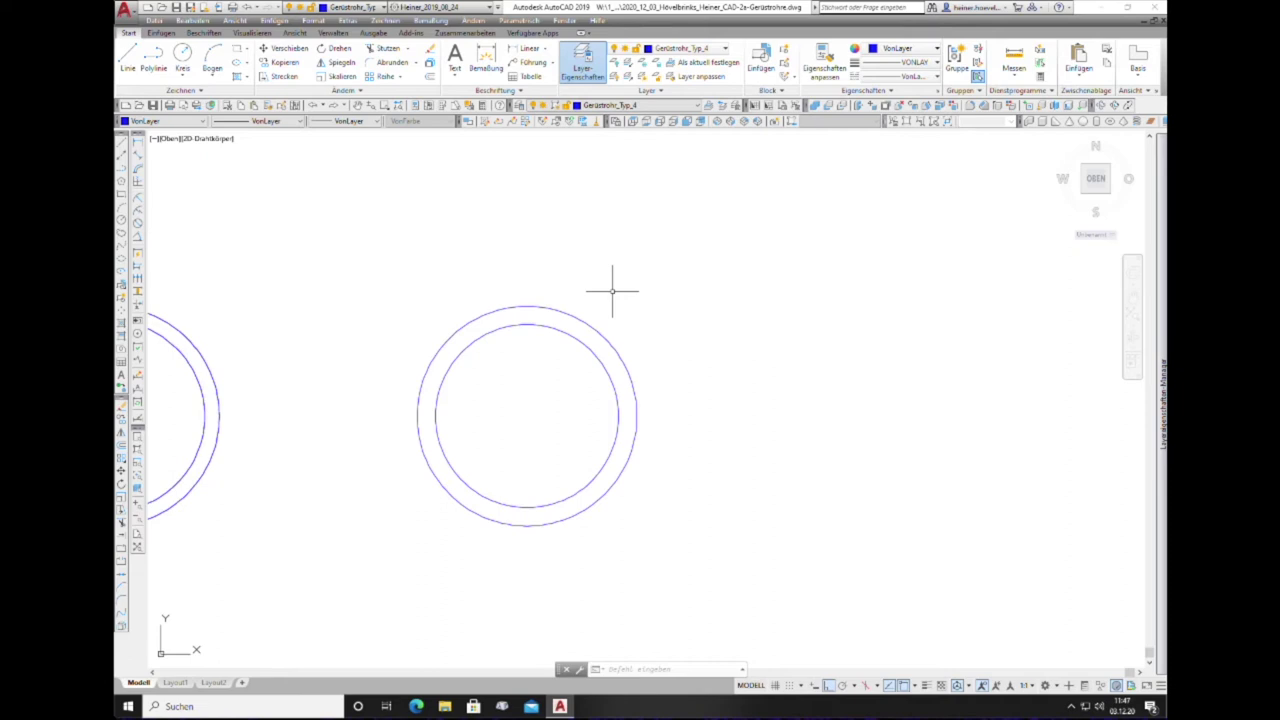
{"action": "type", "text": "ex"}
{"action": "key", "text": "Return"}
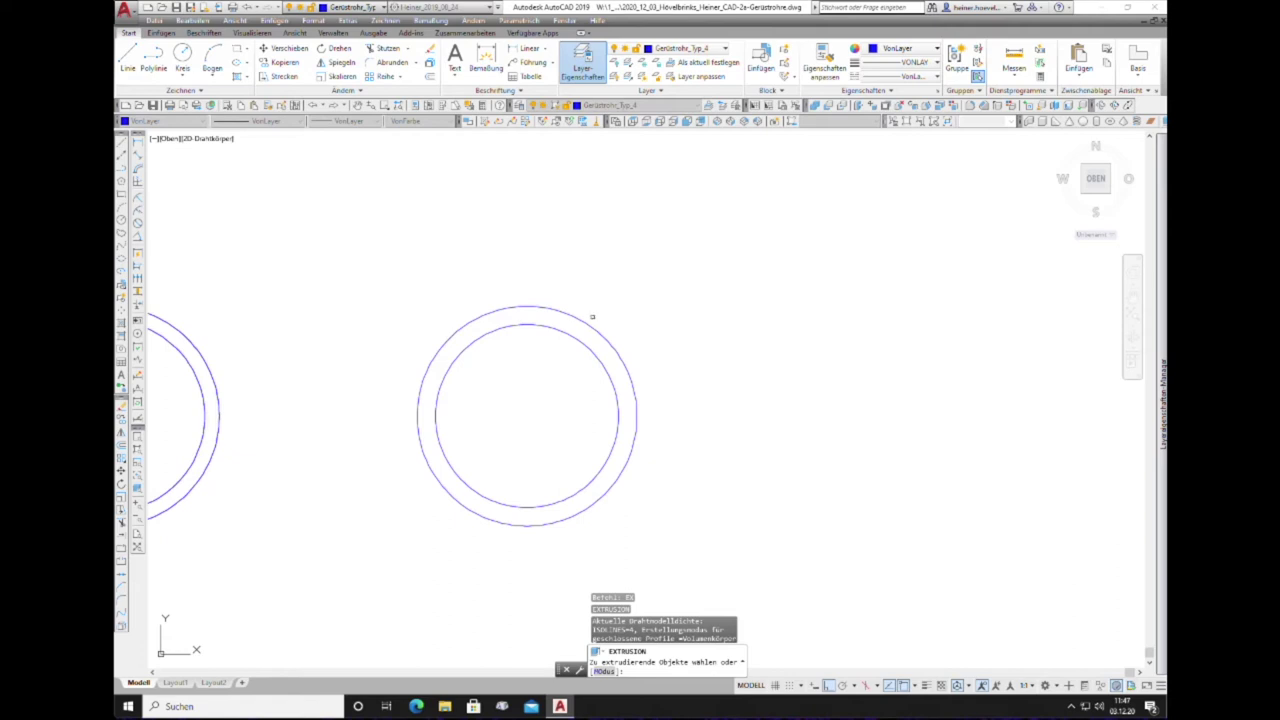
{"action": "left_click", "coordinate": [586, 325]}
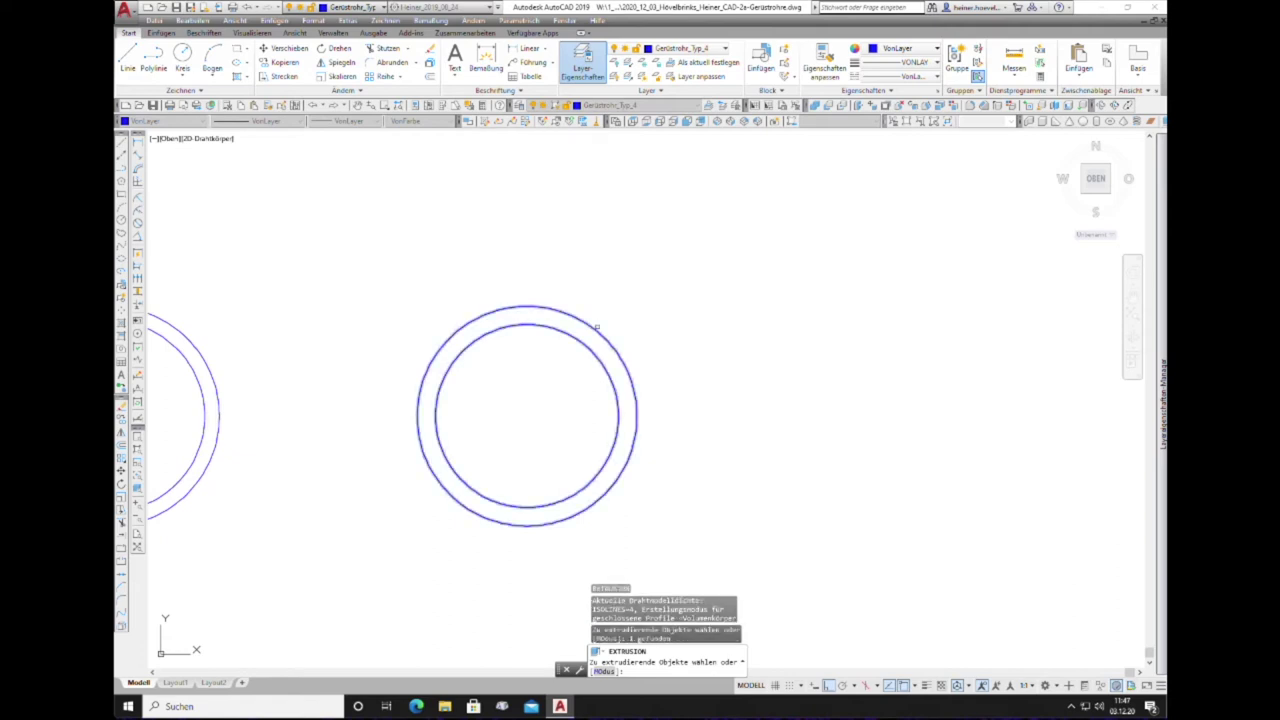
{"action": "key", "text": "Return"}
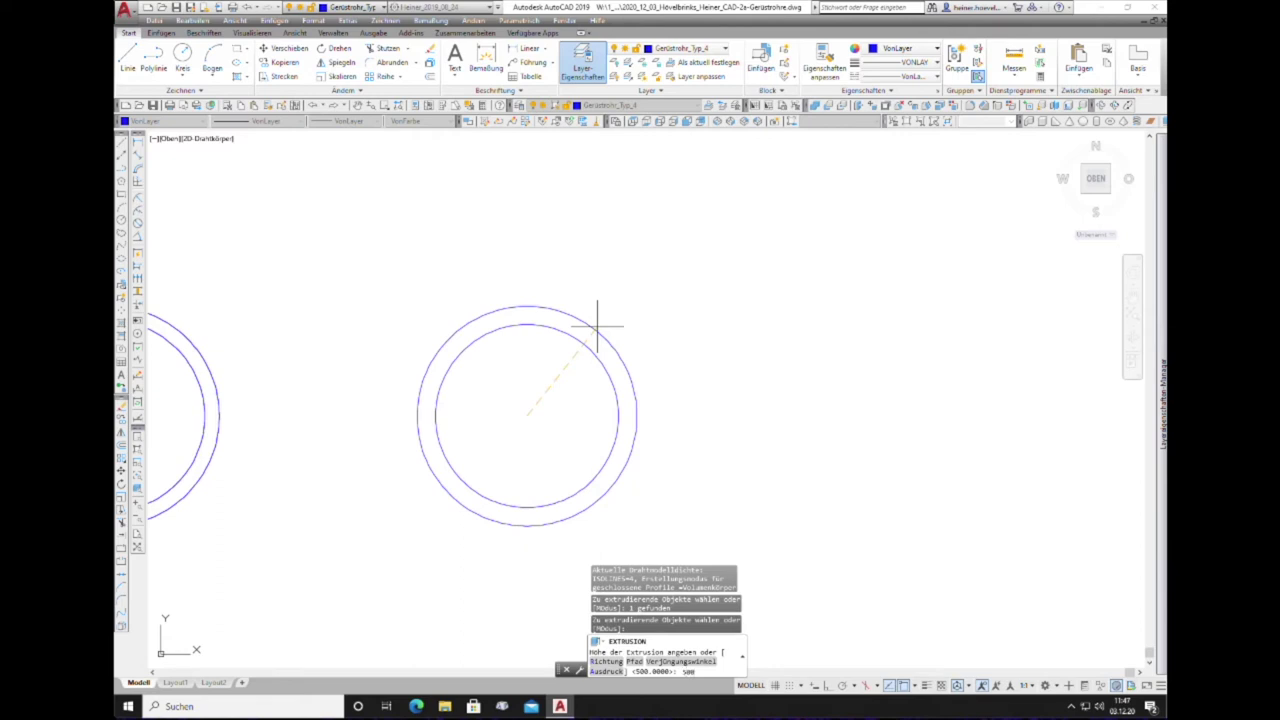
{"action": "key", "text": "Return"}
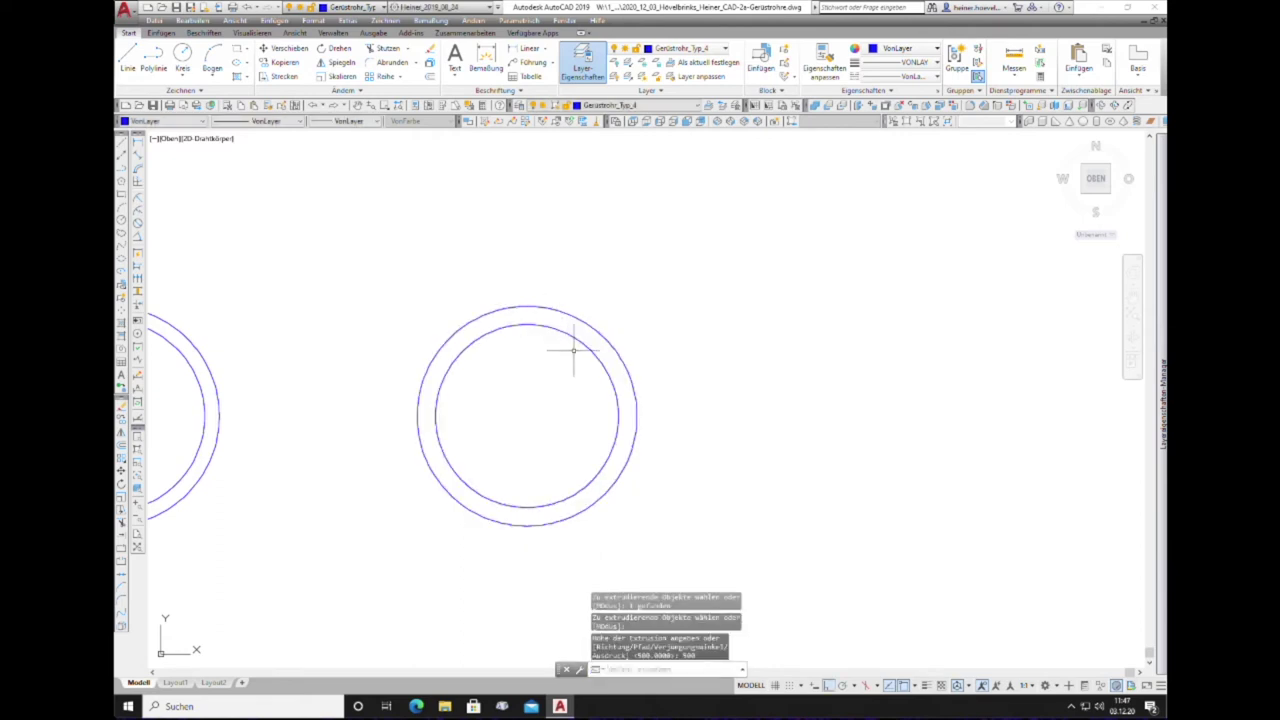
{"action": "scroll", "coordinate": [640, 311], "scroll_direction": "up", "scroll_amount": 3}
{"action": "scroll", "coordinate": [720, 303], "scroll_direction": "down", "scroll_amount": 5}
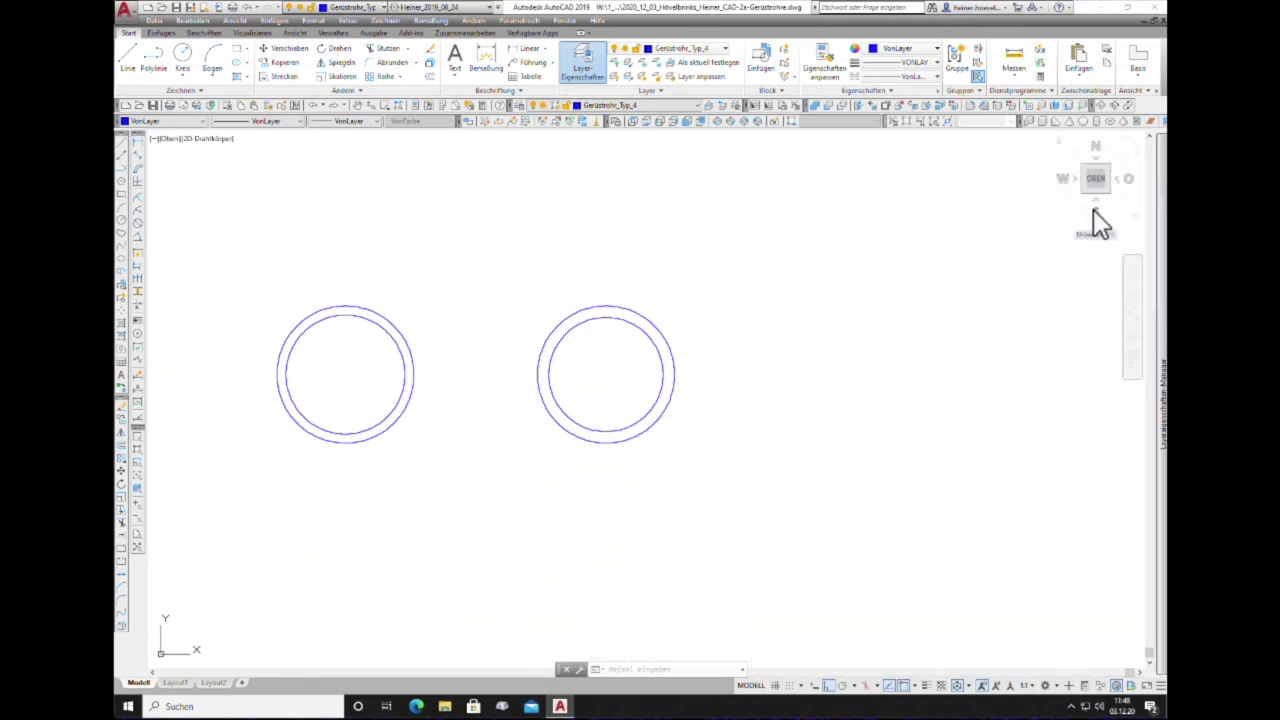
Step: Check the tubes from the front, return to top view, and put the selected rings on the magenta layer
{"action": "left_click", "coordinate": [1097, 197]}
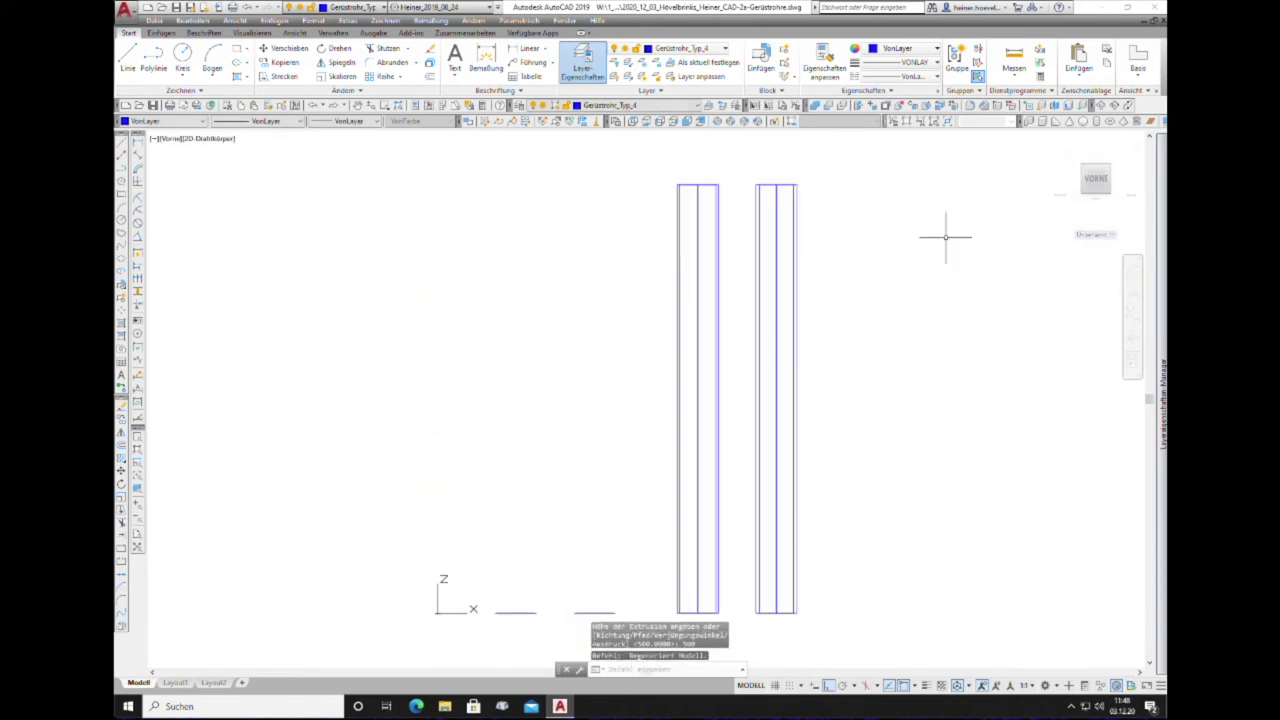
{"action": "left_click", "coordinate": [1099, 174]}
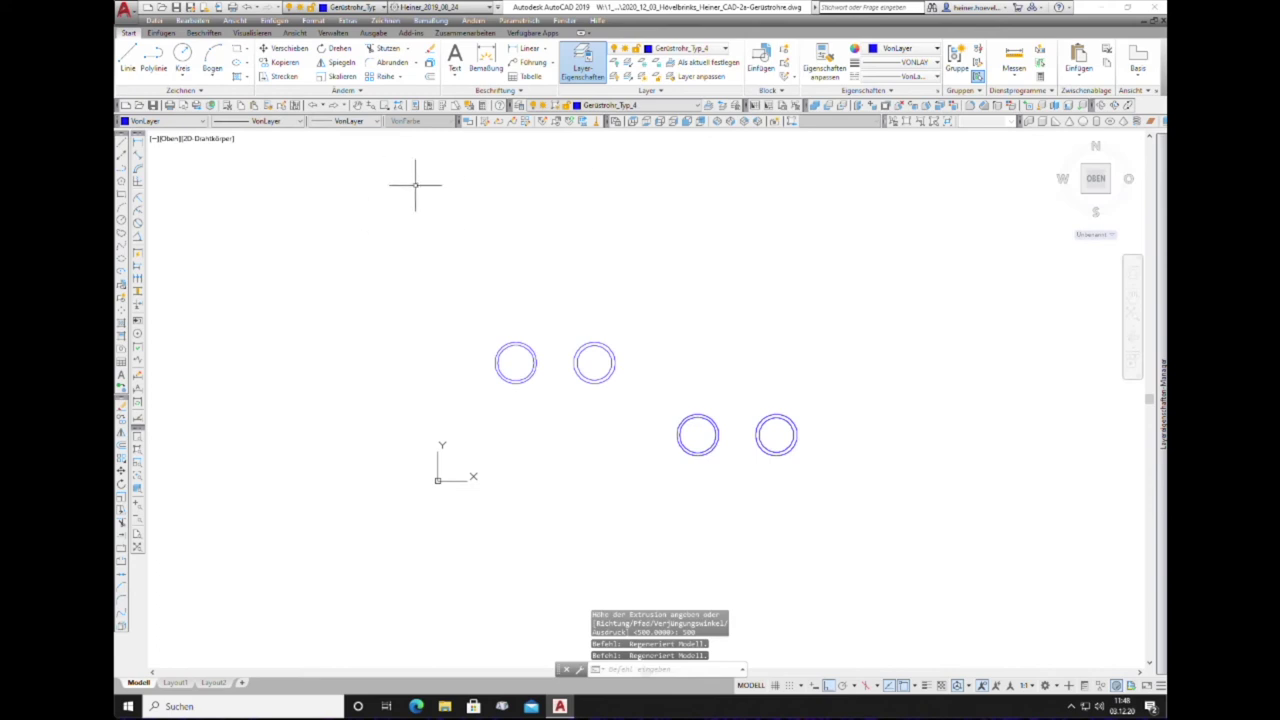
{"action": "left_click", "coordinate": [700, 105]}
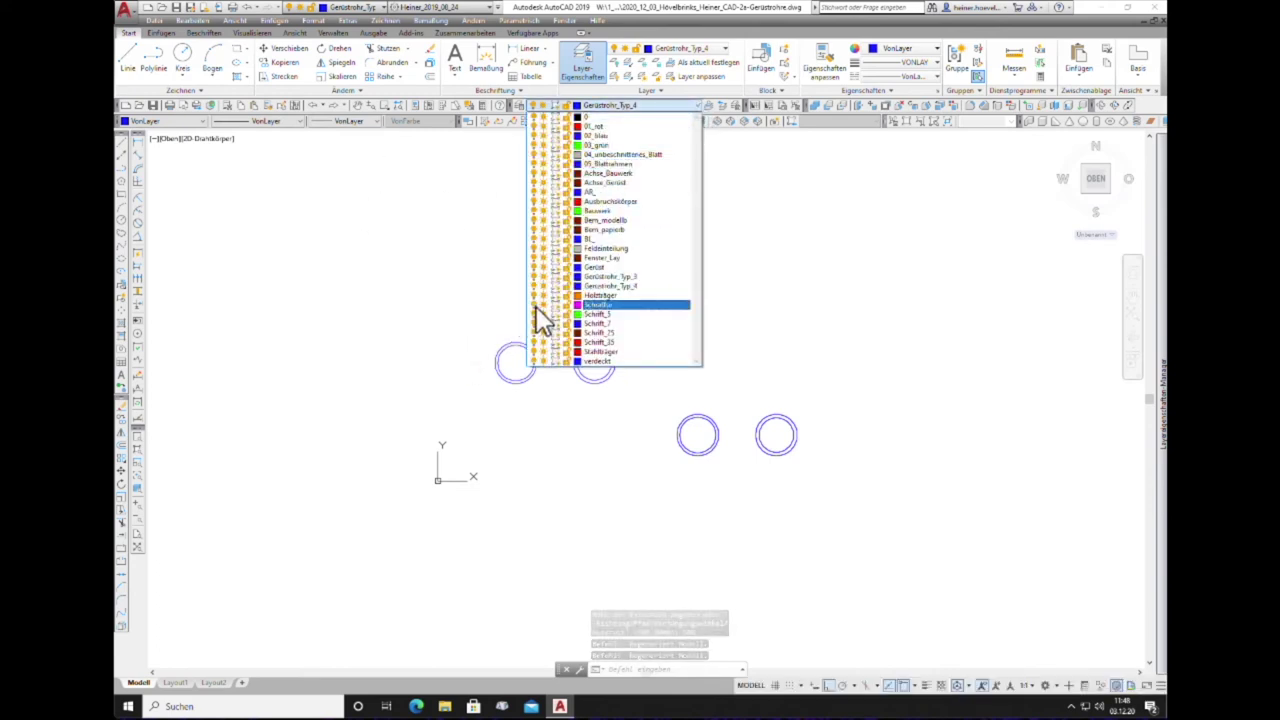
{"action": "left_click", "coordinate": [755, 312]}
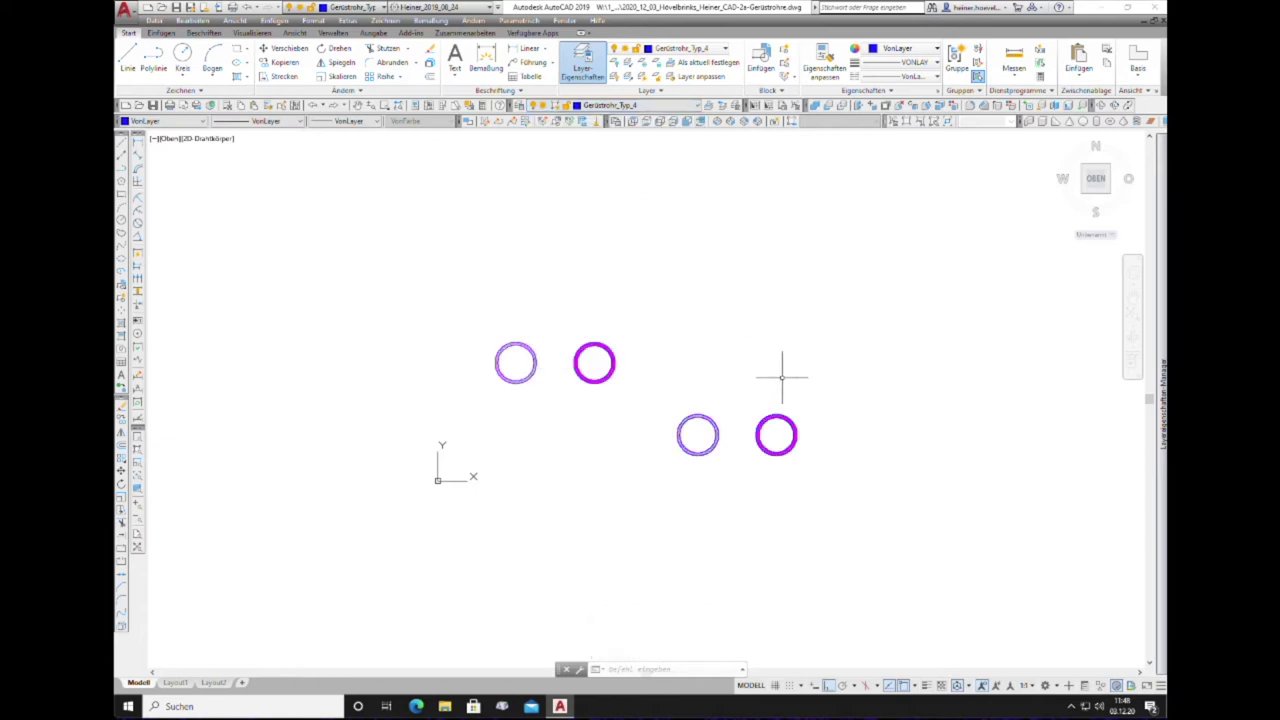
{"action": "scroll", "coordinate": [775, 400], "scroll_direction": "down", "scroll_amount": 2}
{"action": "scroll", "coordinate": [785, 420], "scroll_direction": "up", "scroll_amount": 5}
{"action": "scroll", "coordinate": [534, 380], "scroll_direction": "up", "scroll_amount": 2}
{"action": "scroll", "coordinate": [508, 371], "scroll_direction": "up", "scroll_amount": 2}
{"action": "scroll", "coordinate": [502, 378], "scroll_direction": "down", "scroll_amount": 4}
{"action": "scroll", "coordinate": [502, 378], "scroll_direction": "down", "scroll_amount": 4}
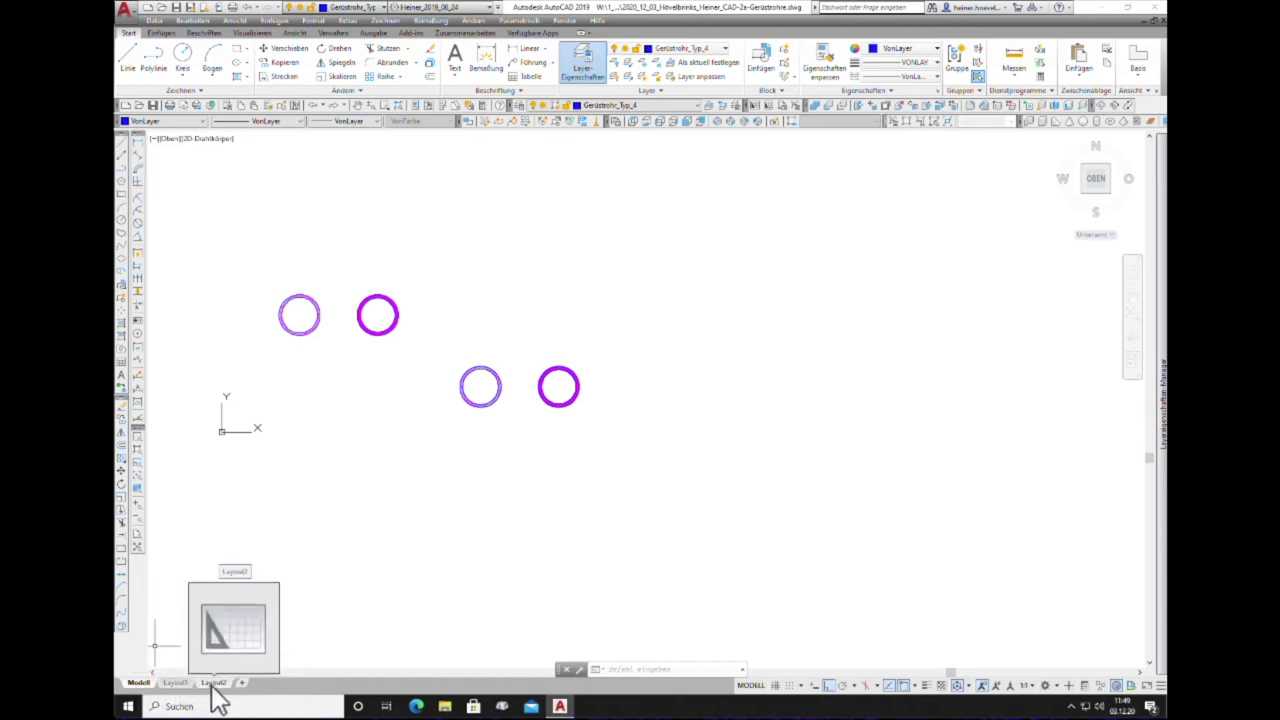
{"action": "mouse_move", "coordinate": [176, 683]}
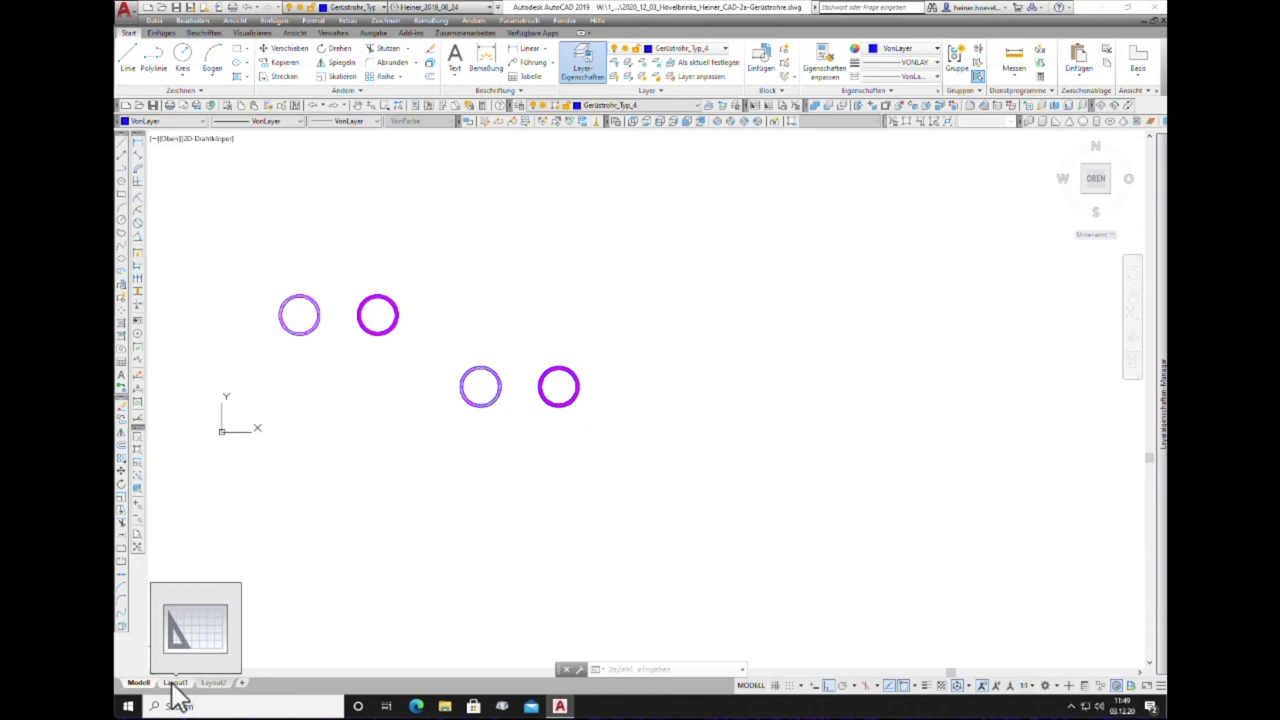
Step: Switch to the Layout1 paper layout and leave its viewport unselected
{"action": "left_click", "coordinate": [175, 683]}
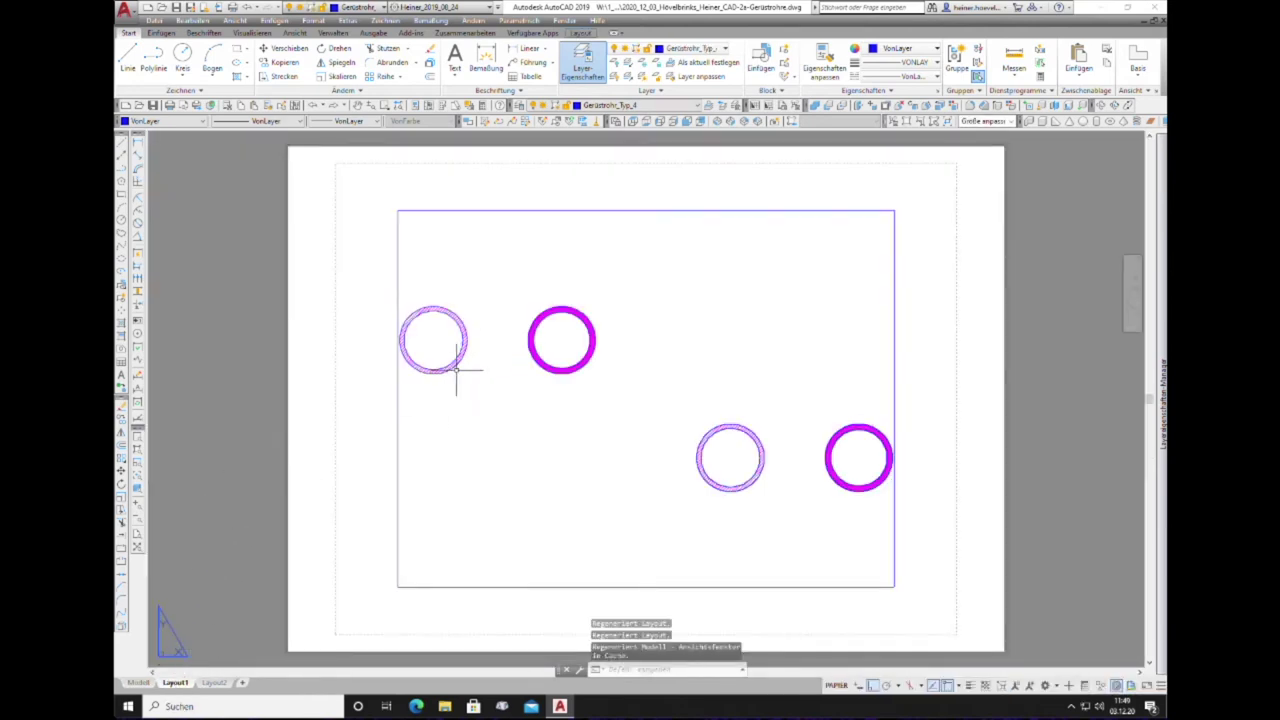
{"action": "left_click", "coordinate": [398, 391]}
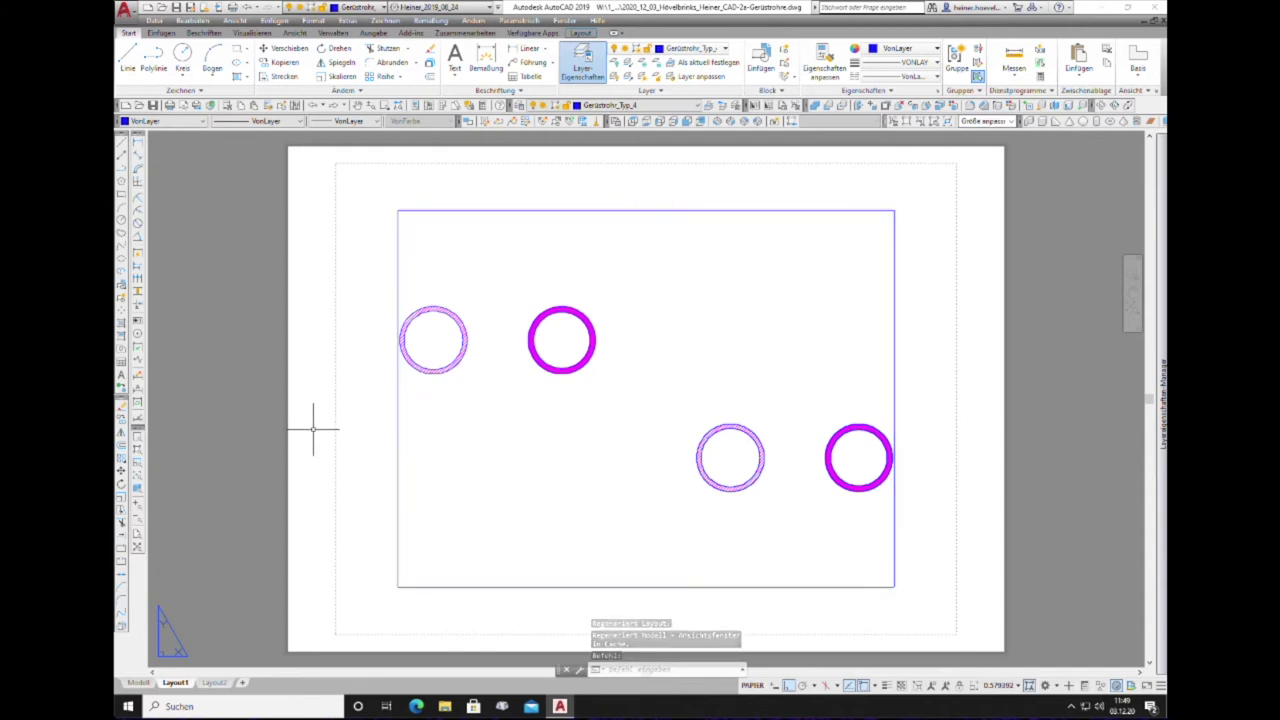
{"action": "key", "text": "Escape"}
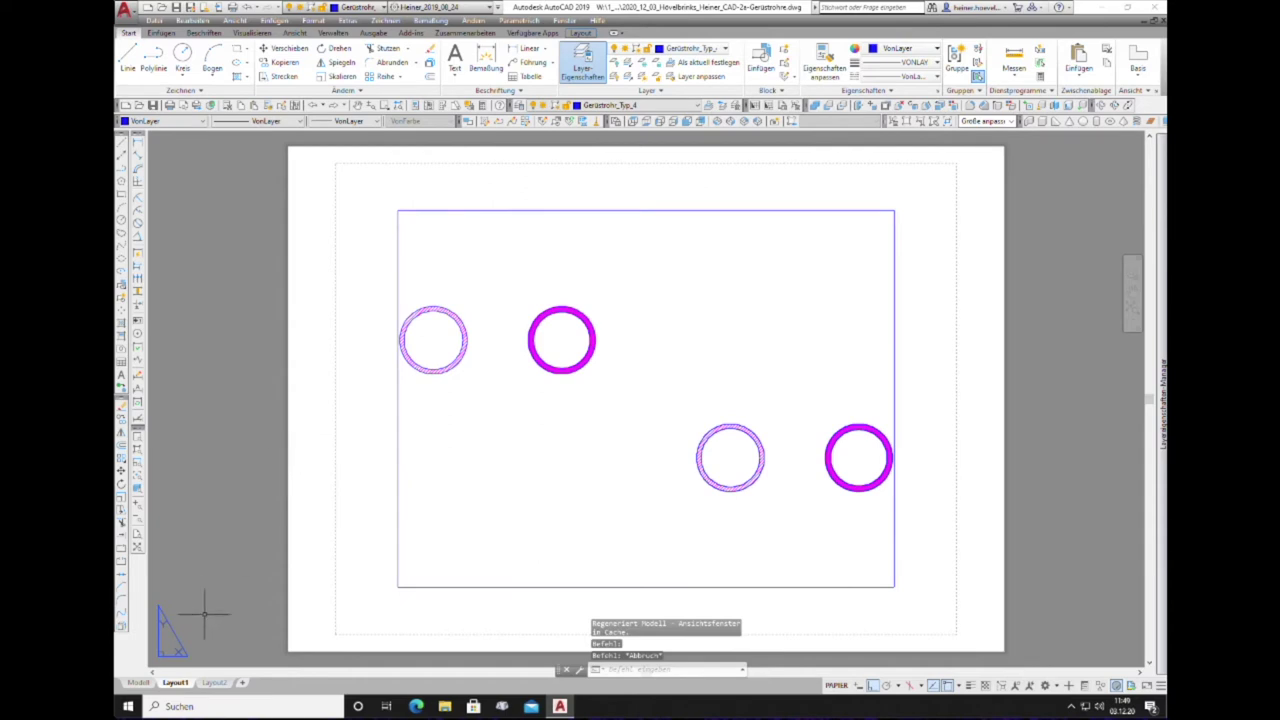
Step: Rename the layout to DS_Gerüstrohre_2D
{"action": "left_click", "coordinate": [176, 683]}
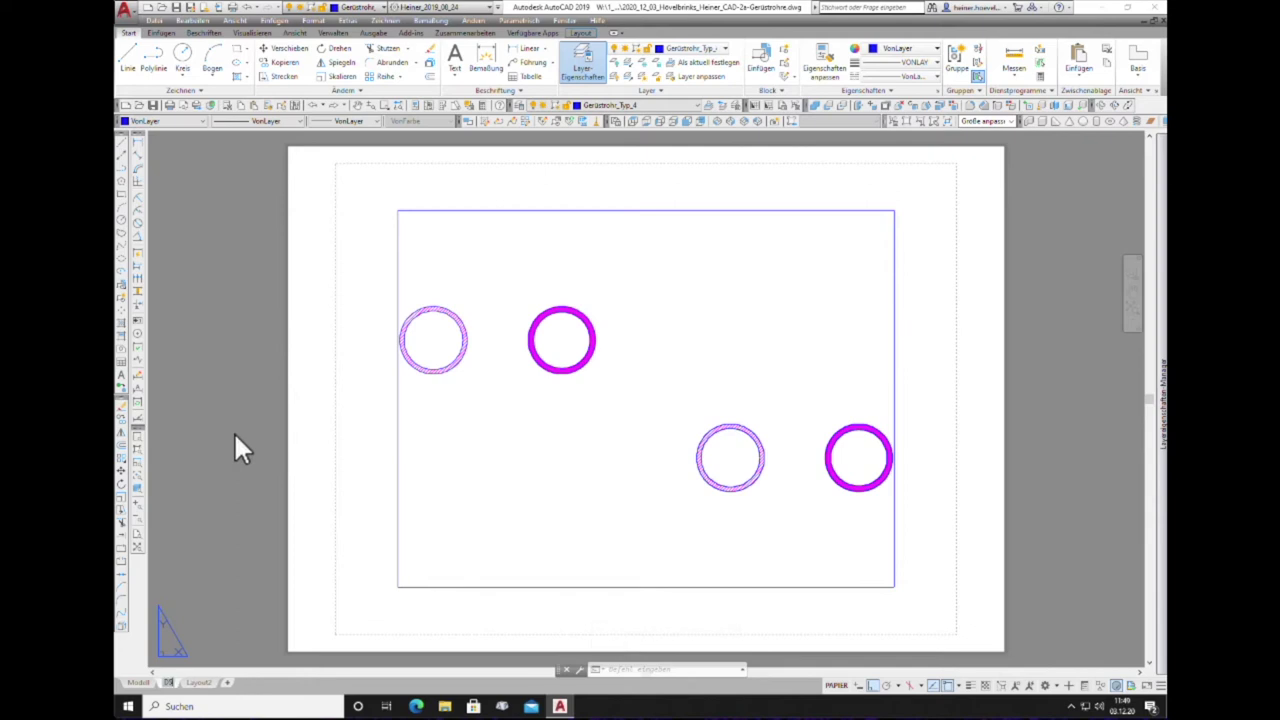
{"action": "type", "text": "DS_Gerüstrohre"}
{"action": "key", "text": "Return"}
{"action": "type", "text": "Td"}
{"action": "key", "text": "BackSpace"}
{"action": "type", "text": "D"}
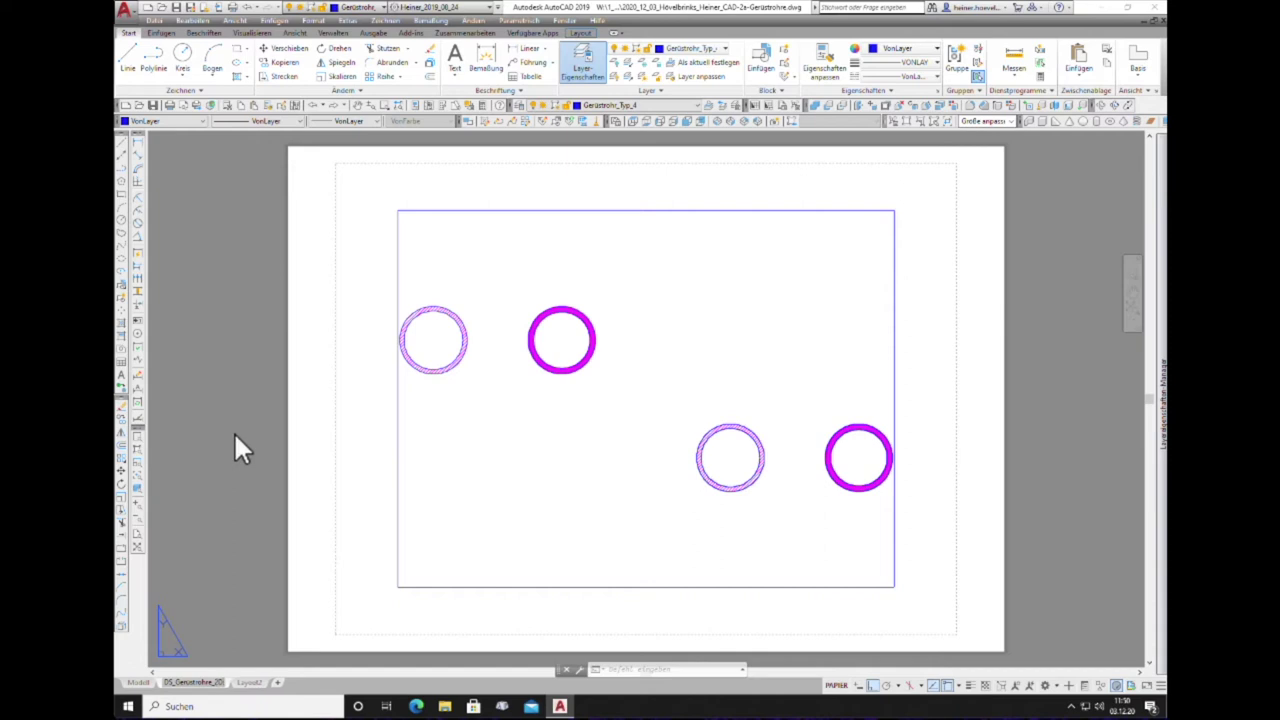
{"action": "key", "text": "Return"}
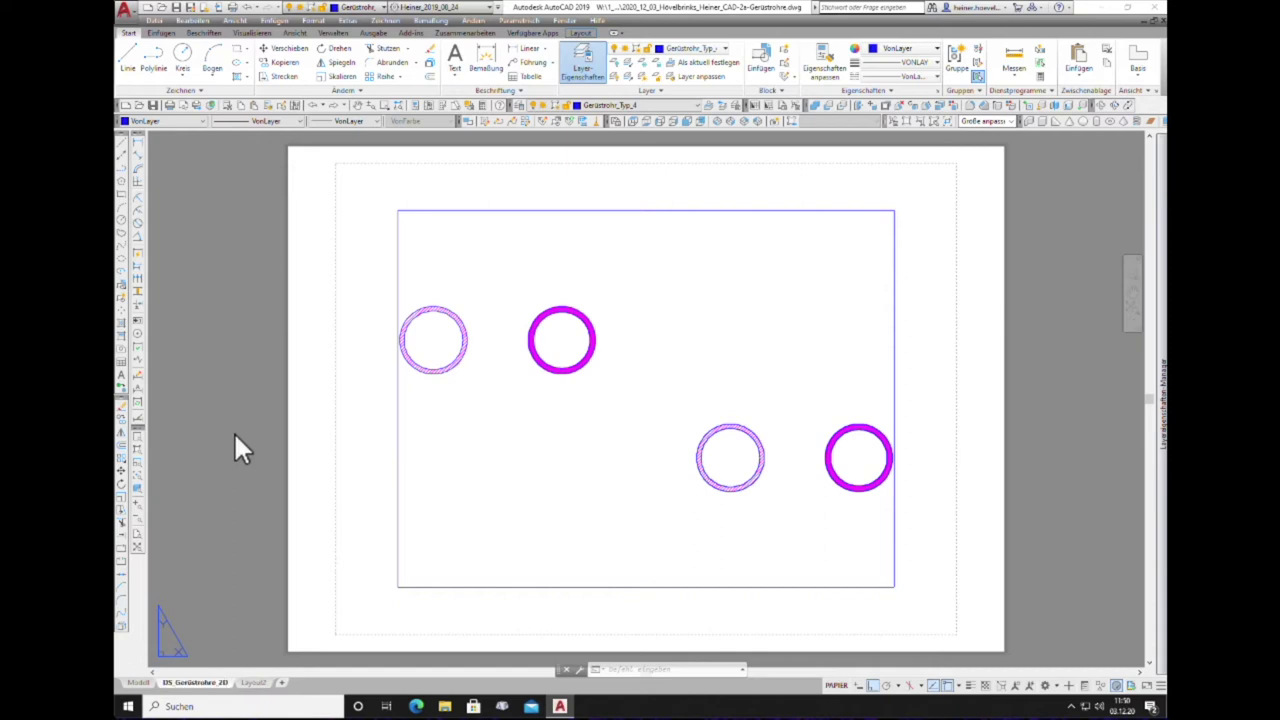
Step: Open the Page Setup Manager for DS_Gerüstrohre_2D and edit its page setup
{"action": "right_click", "coordinate": [205, 692]}
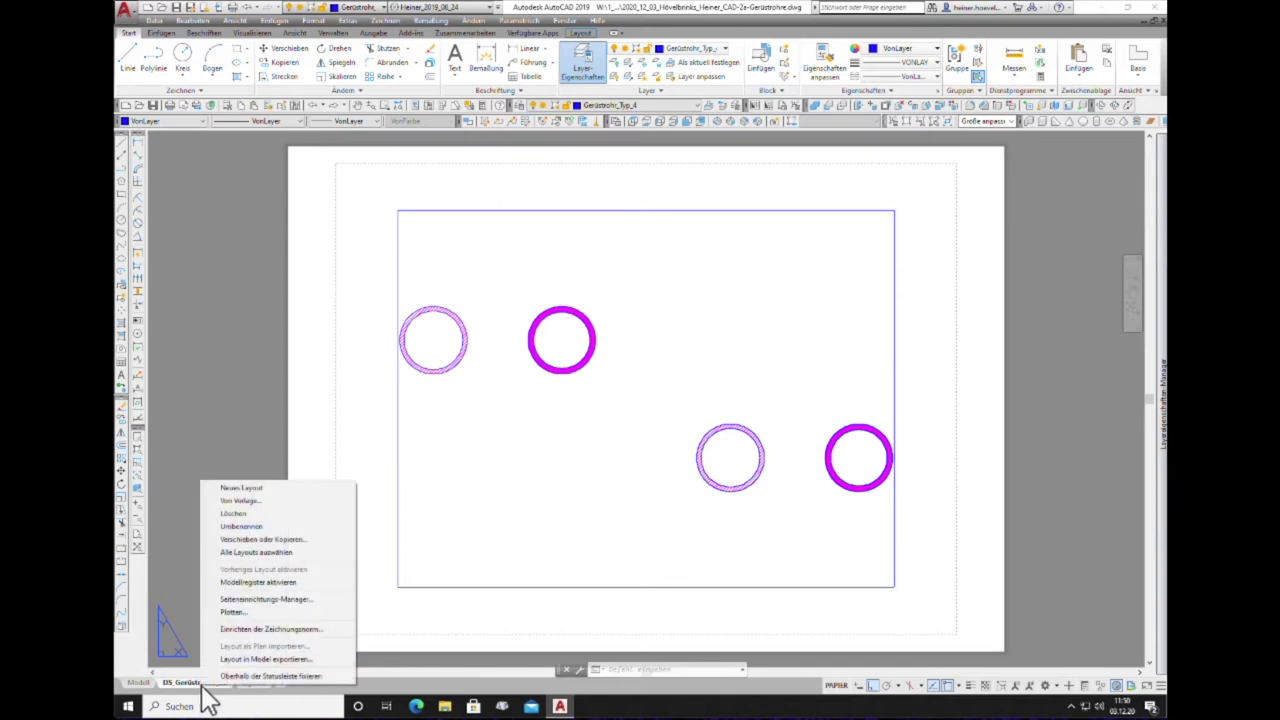
{"action": "left_click", "coordinate": [249, 598]}
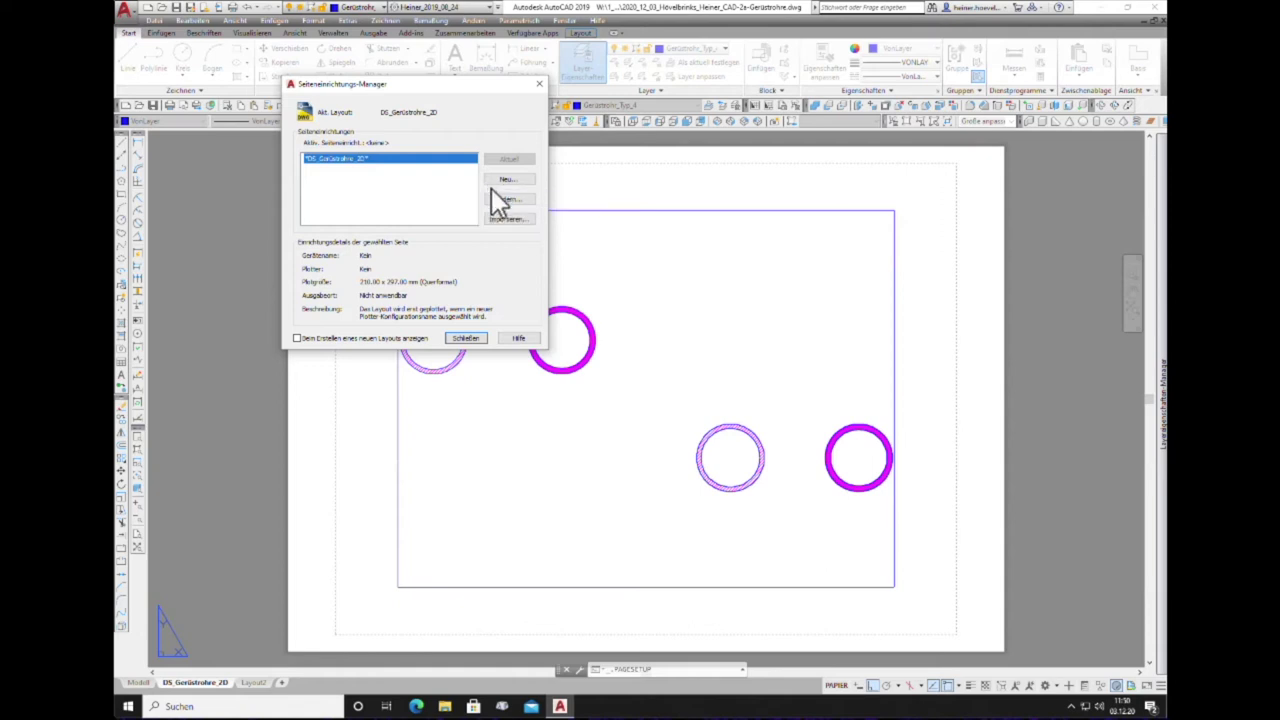
{"action": "left_click", "coordinate": [507, 198]}
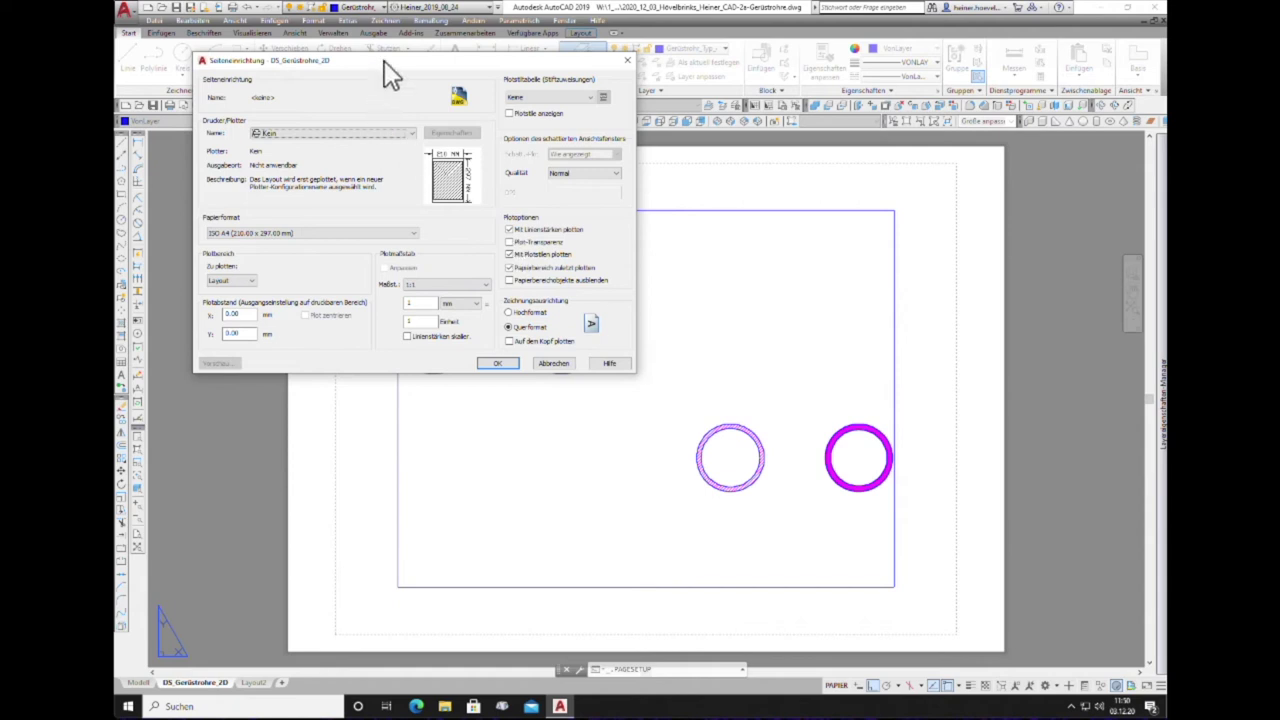
Step: Set the plotter to DWG To PDF.pc3 with ISO full bleed A4 (210.00 x 297.00 mm) paper
{"action": "left_click_drag", "start_coordinate": [384, 60], "coordinate": [550, 194]}
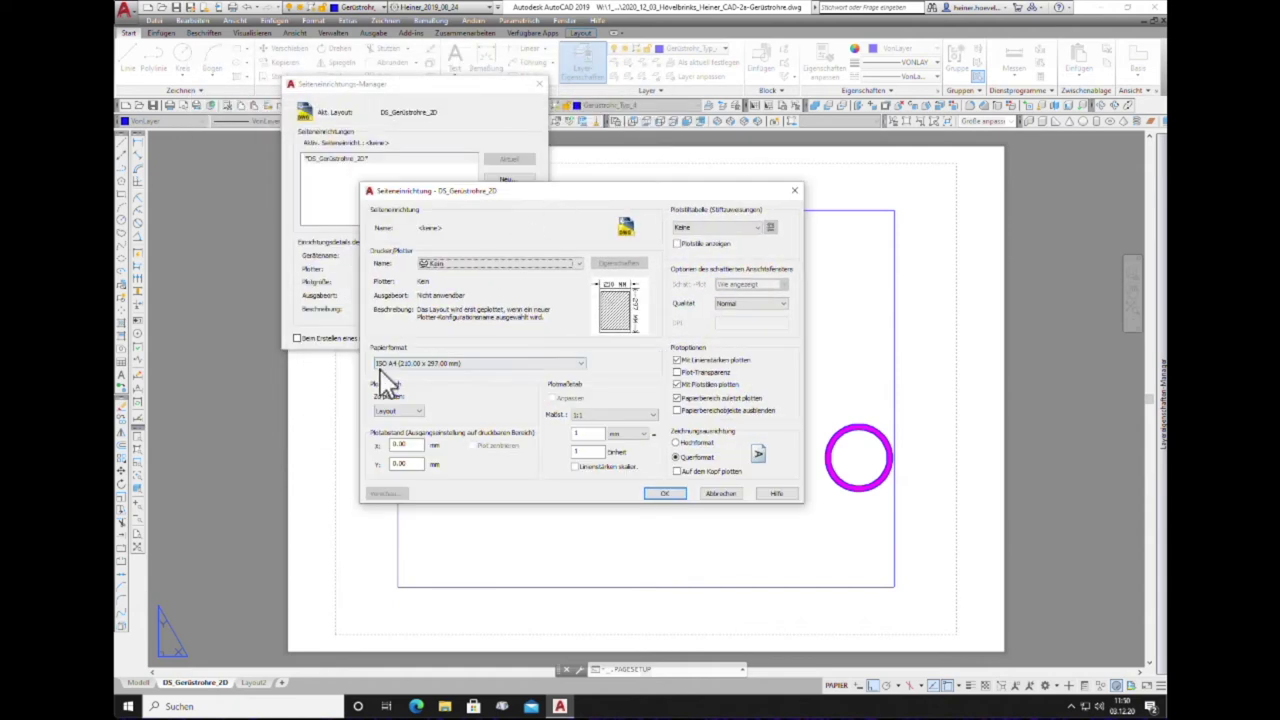
{"action": "left_click", "coordinate": [577, 265]}
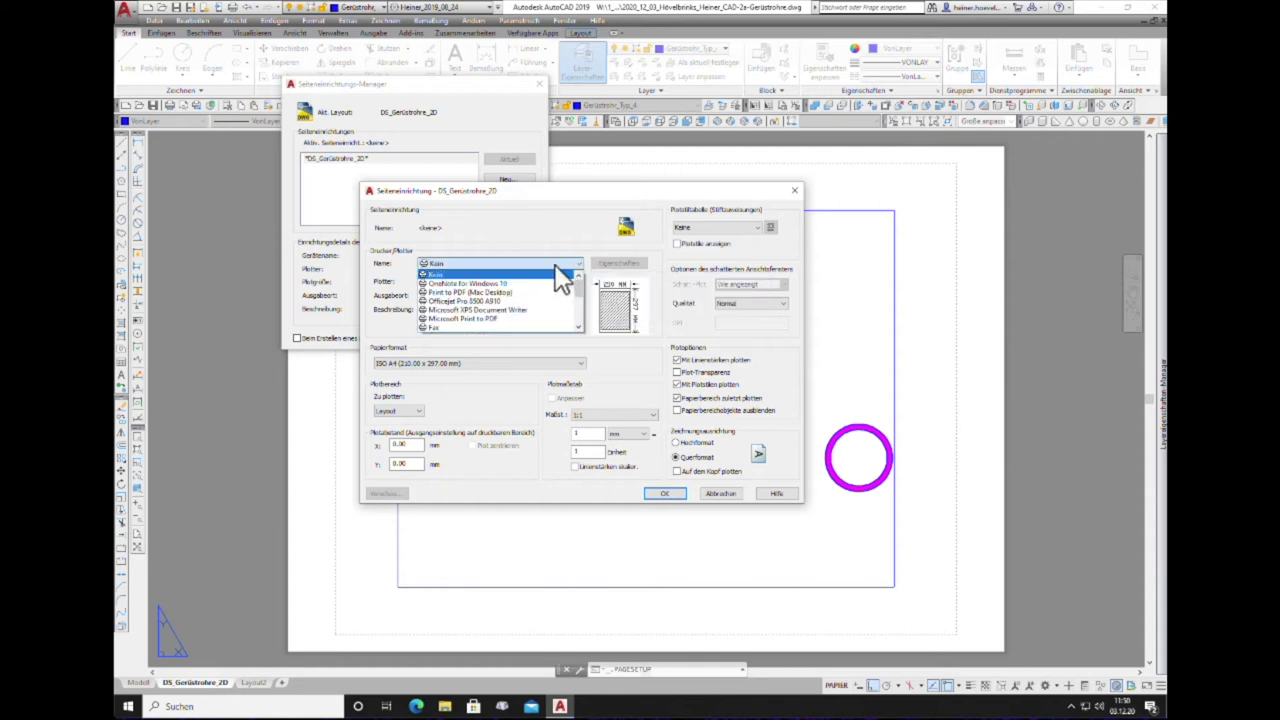
{"action": "scroll", "coordinate": [543, 287], "scroll_direction": "down", "scroll_amount": 2}
{"action": "scroll", "coordinate": [525, 296], "scroll_direction": "down", "scroll_amount": 1}
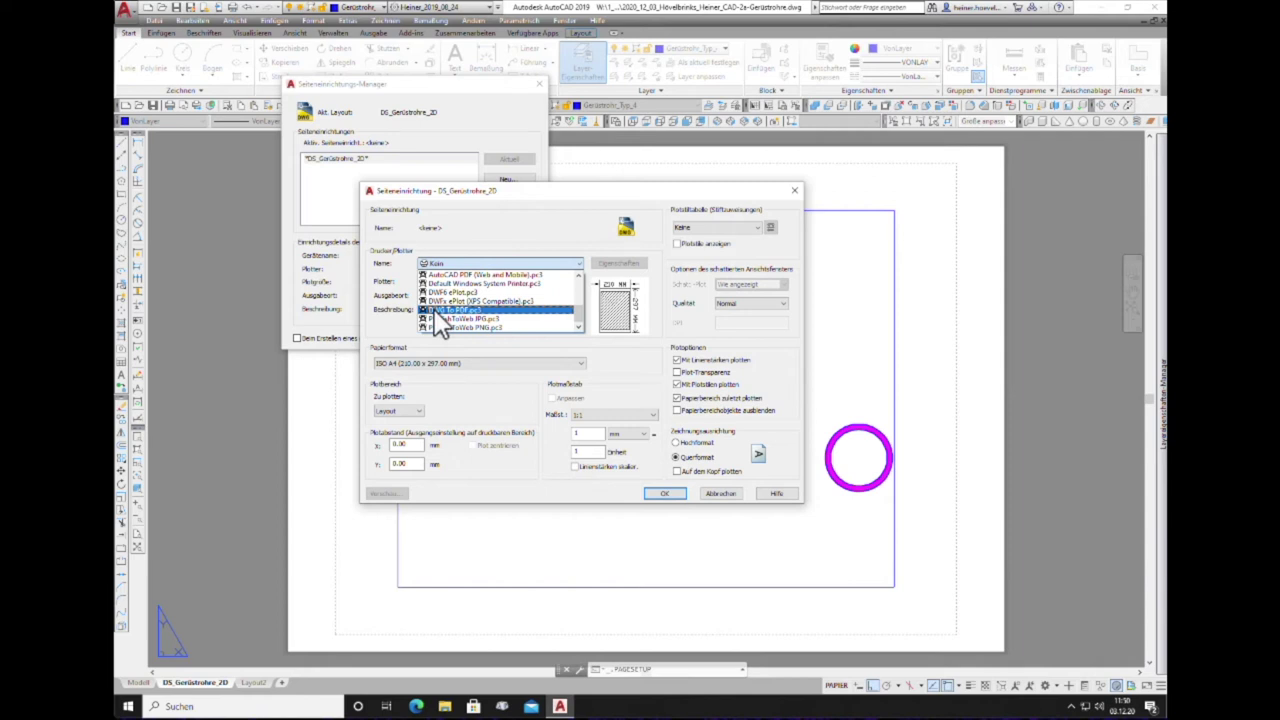
{"action": "left_click", "coordinate": [436, 309]}
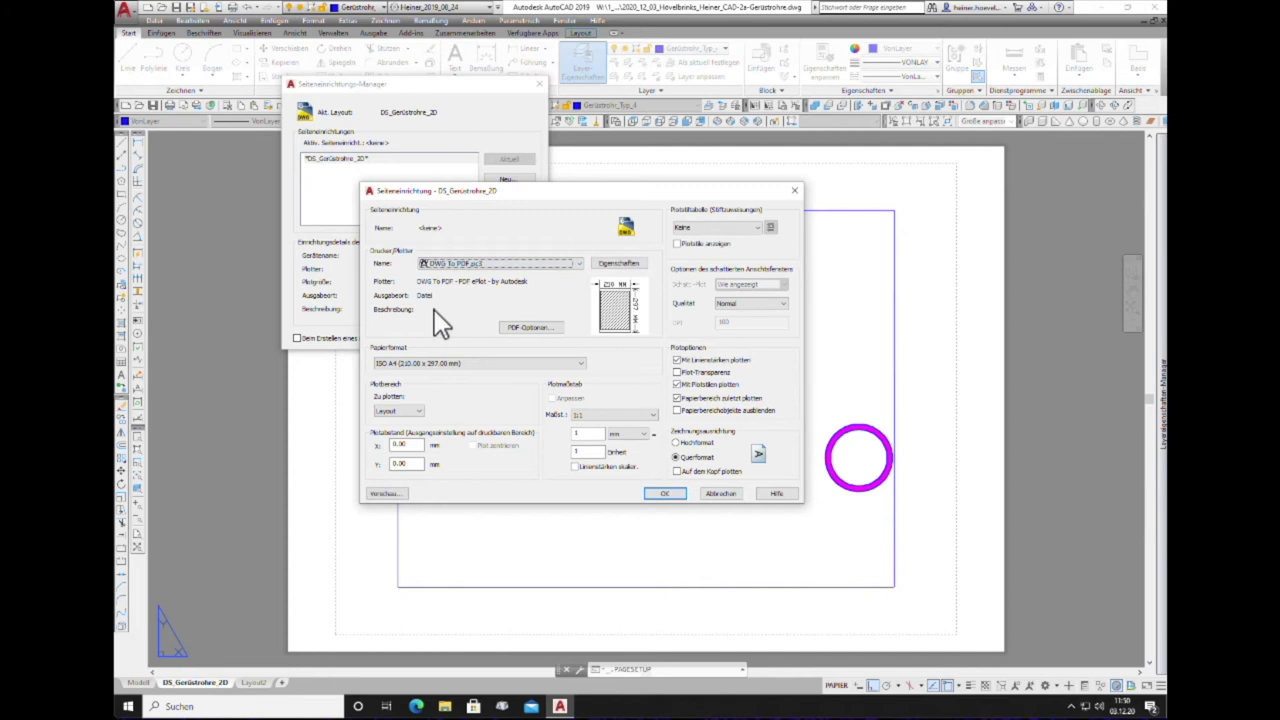
{"action": "left_click", "coordinate": [437, 365]}
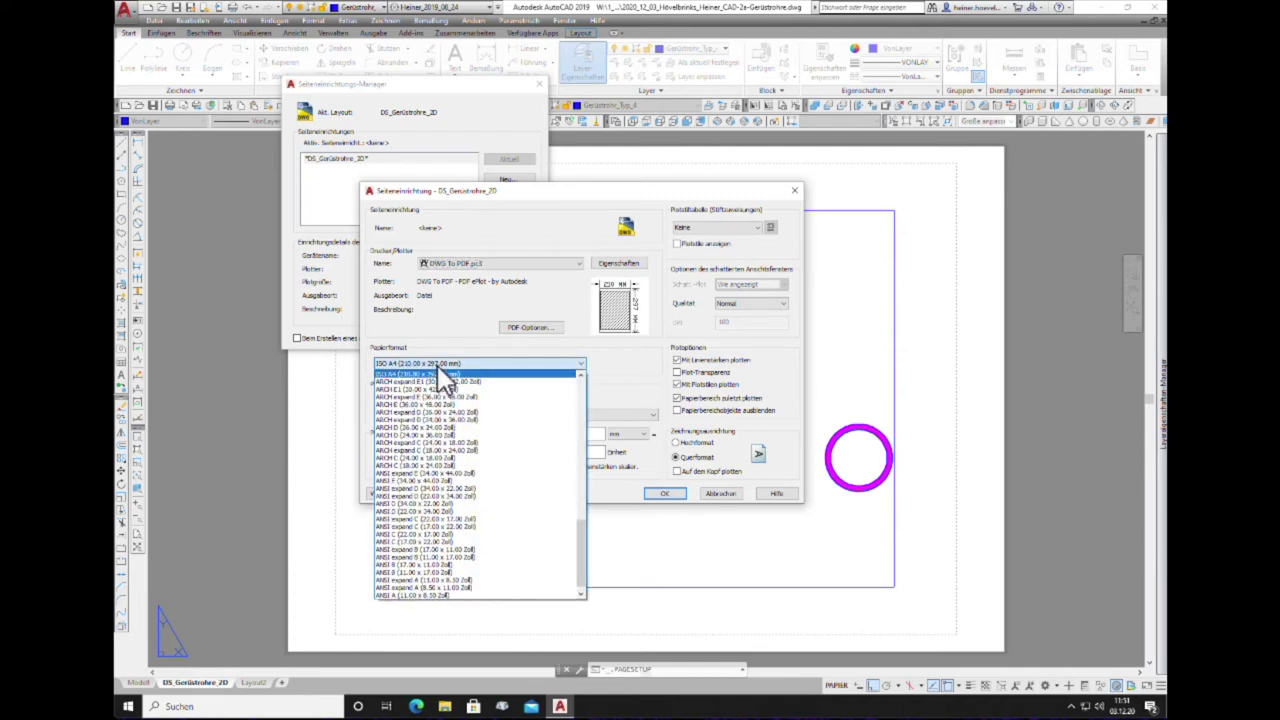
{"action": "scroll", "coordinate": [439, 394], "scroll_direction": "up", "scroll_amount": 3}
{"action": "scroll", "coordinate": [439, 394], "scroll_direction": "up", "scroll_amount": 3}
{"action": "scroll", "coordinate": [441, 397], "scroll_direction": "up", "scroll_amount": 4}
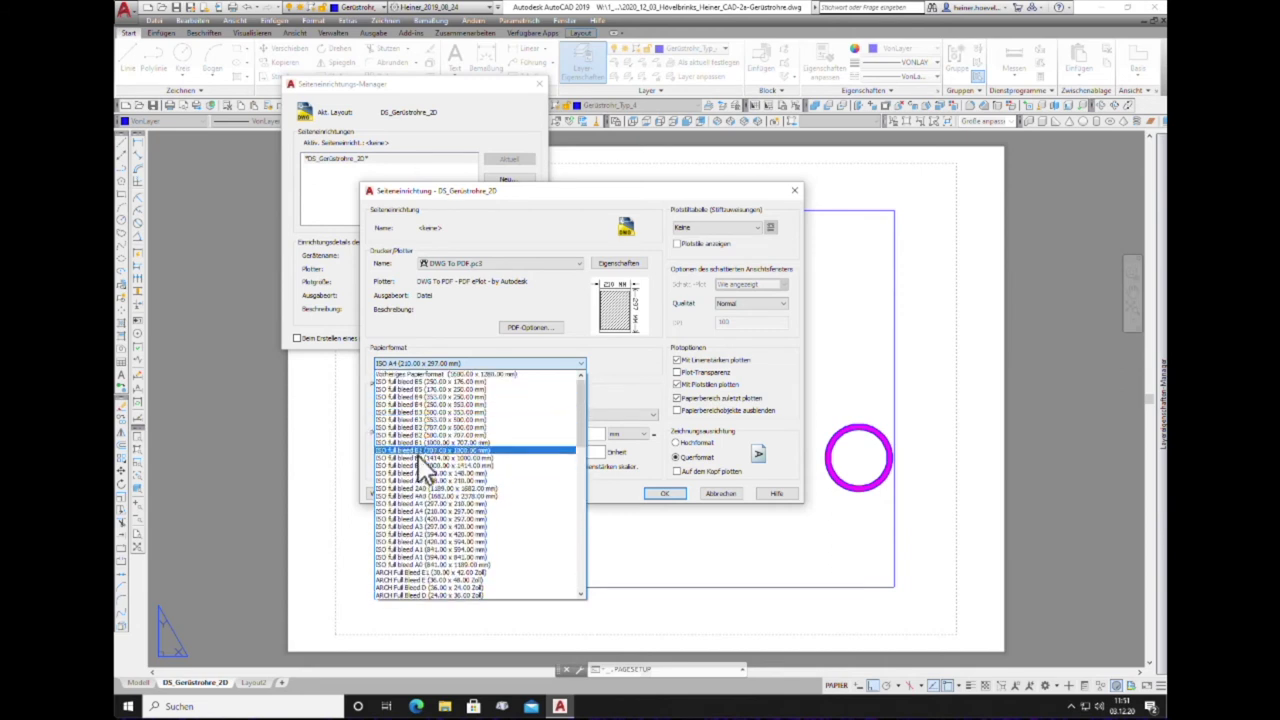
{"action": "left_click", "coordinate": [403, 513]}
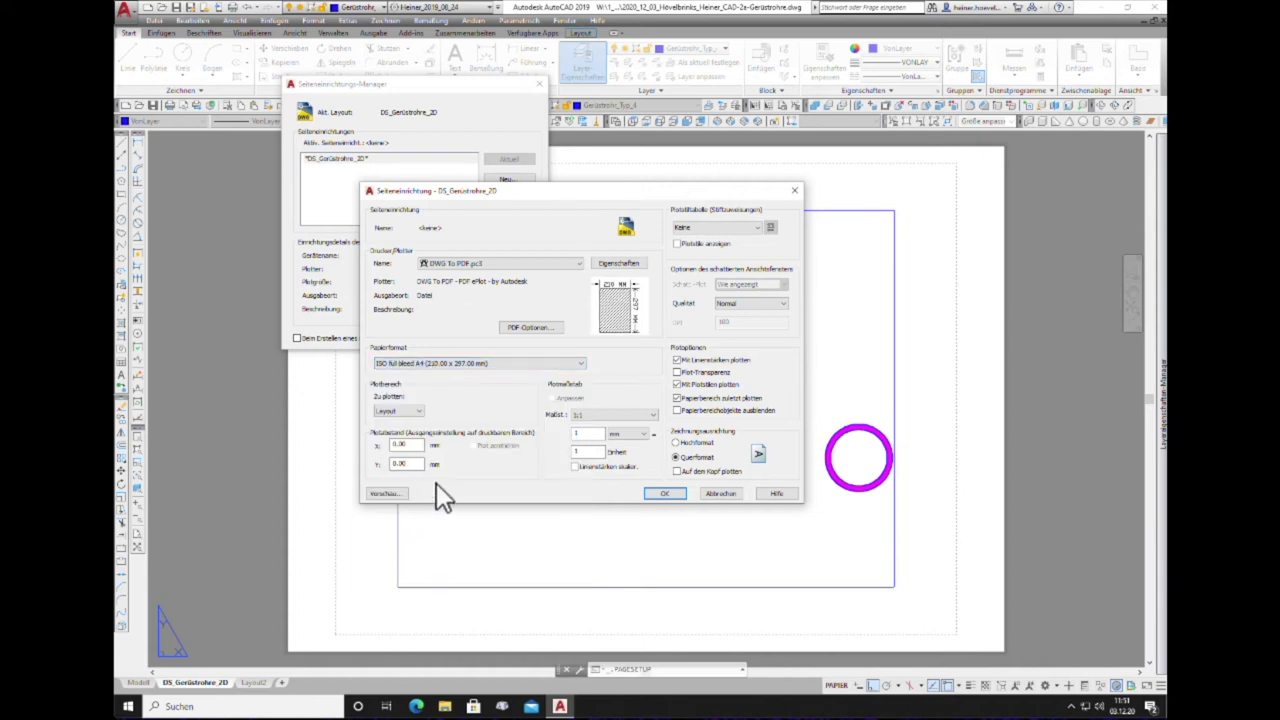
{"action": "left_click", "coordinate": [411, 413]}
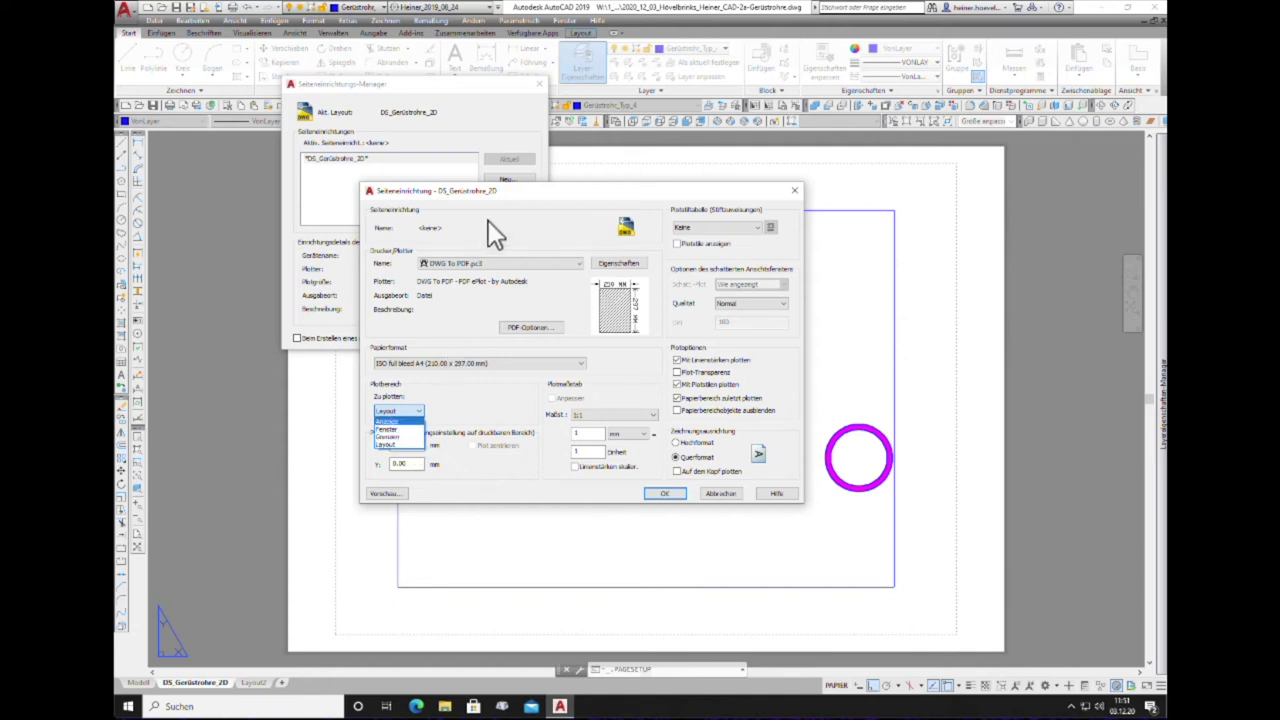
{"action": "left_click", "coordinate": [398, 446]}
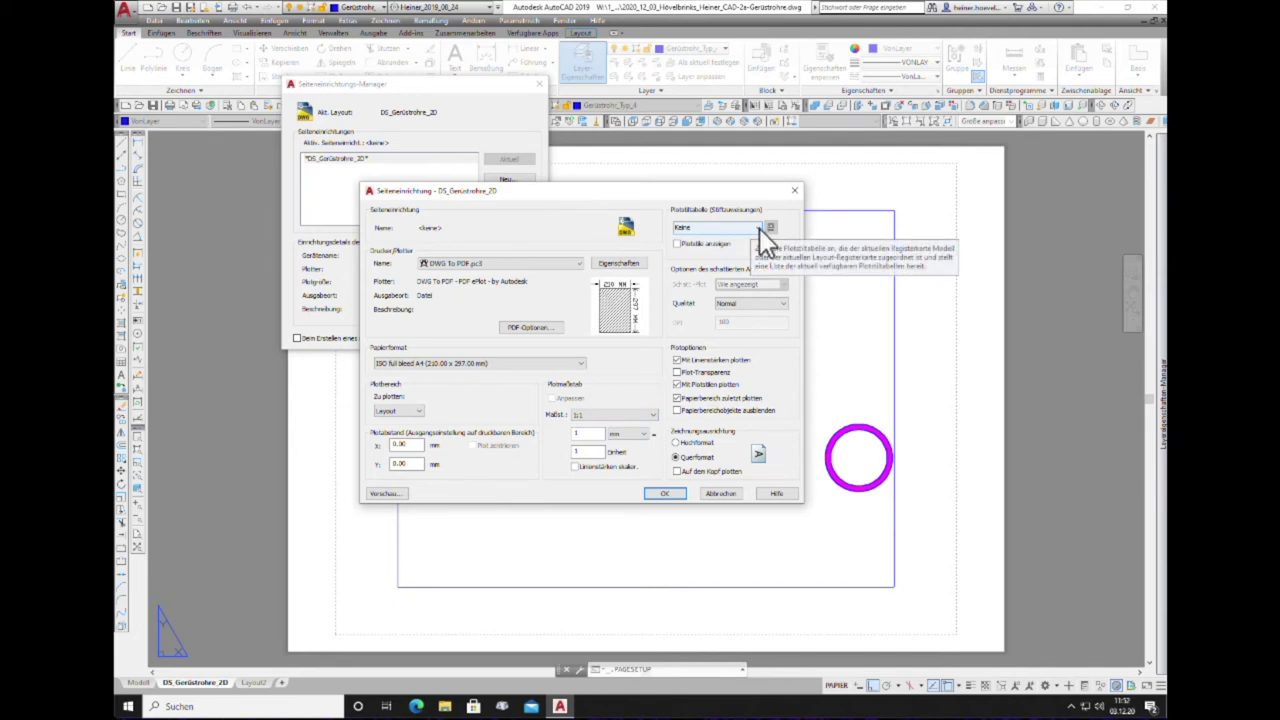
Step: Use monochrome.ctb, Maximal shaded quality and portrait orientation, then confirm with OK
{"action": "left_click", "coordinate": [759, 228]}
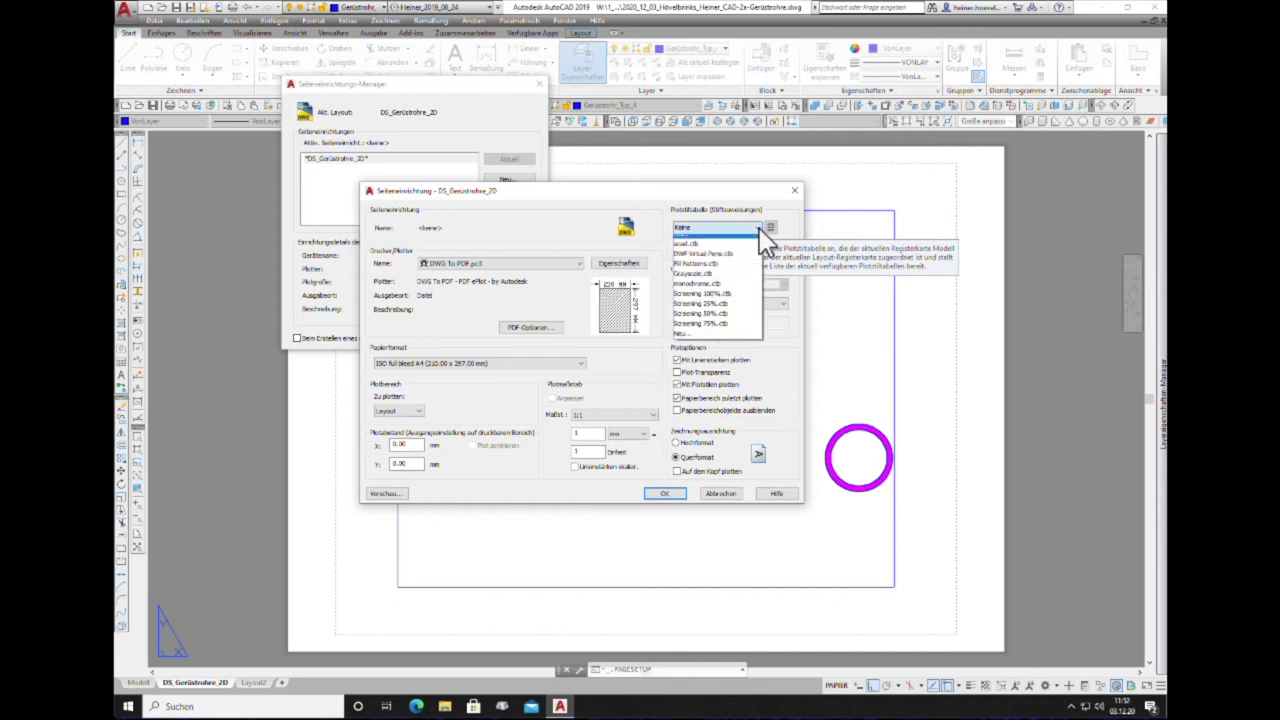
{"action": "left_click", "coordinate": [705, 290]}
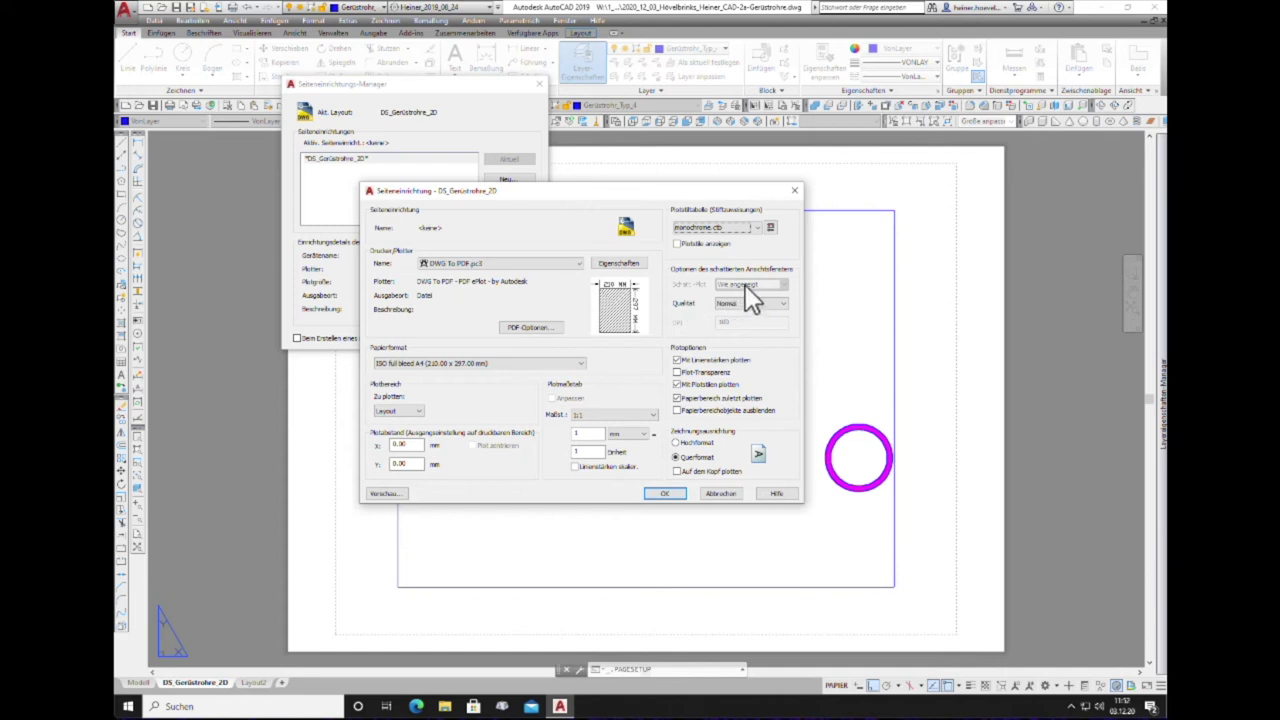
{"action": "left_click", "coordinate": [734, 304]}
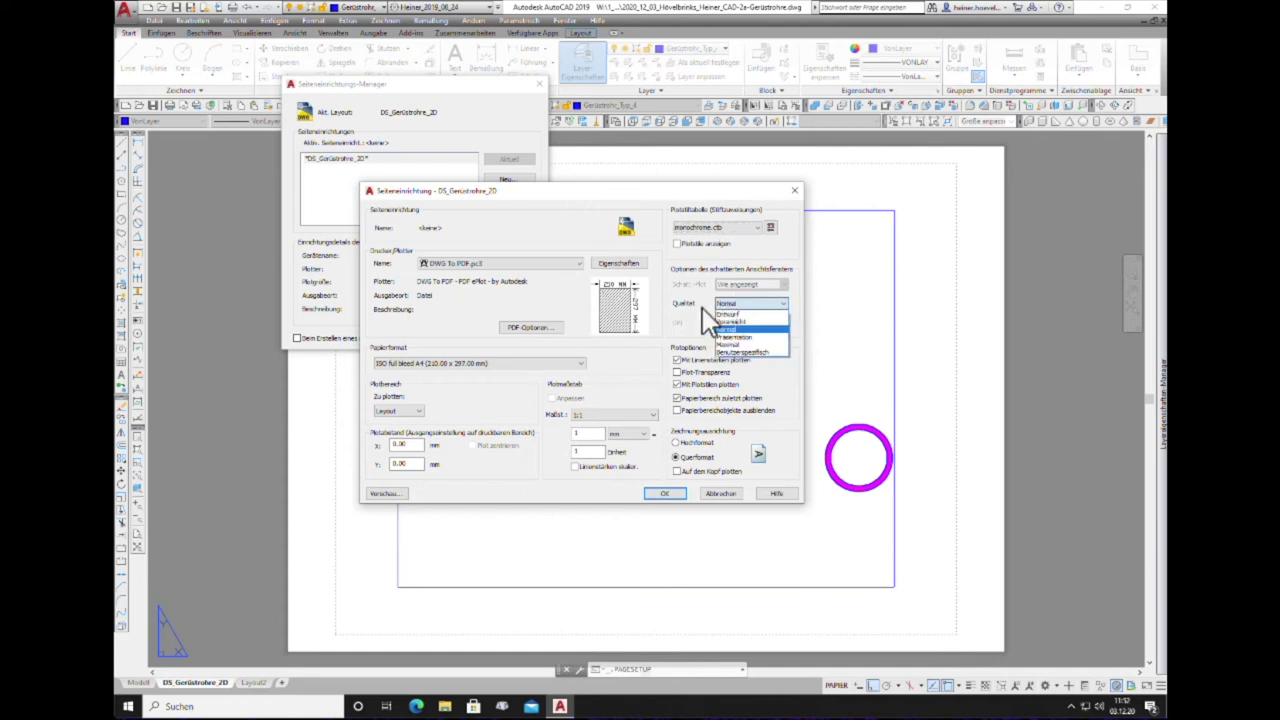
{"action": "left_click", "coordinate": [745, 345]}
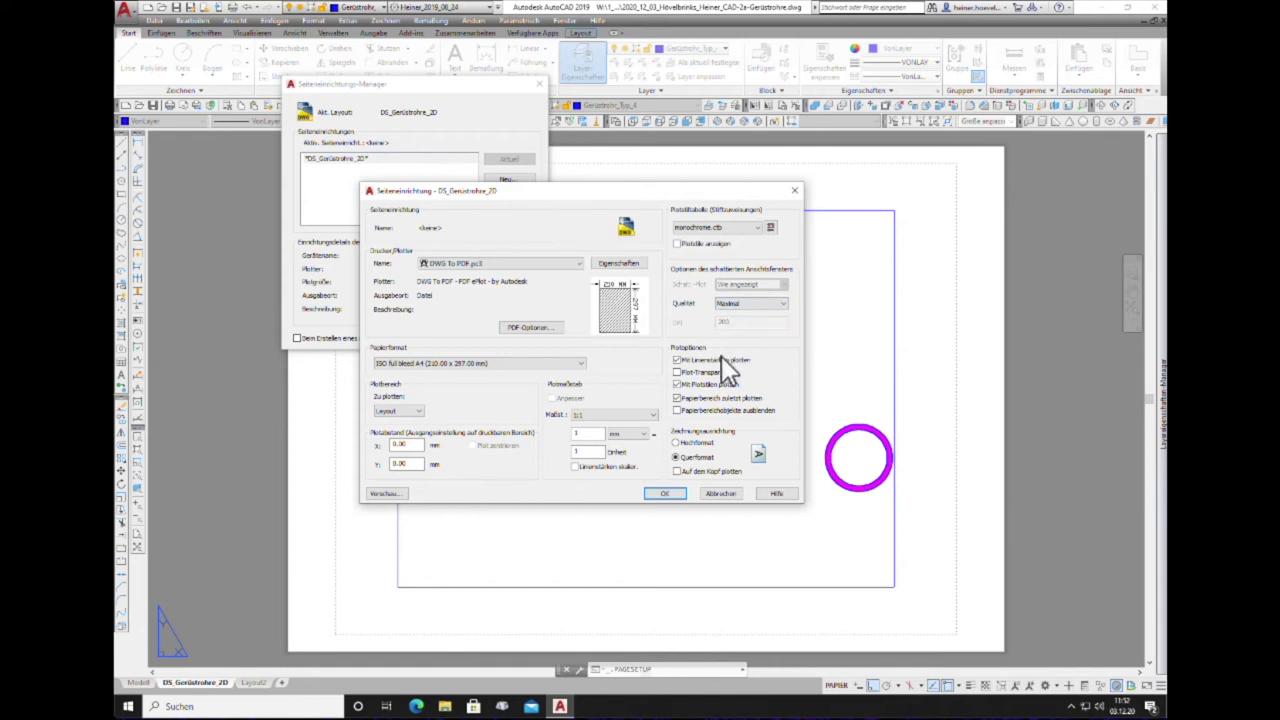
{"action": "left_click", "coordinate": [677, 442]}
{"action": "left_click", "coordinate": [664, 493]}
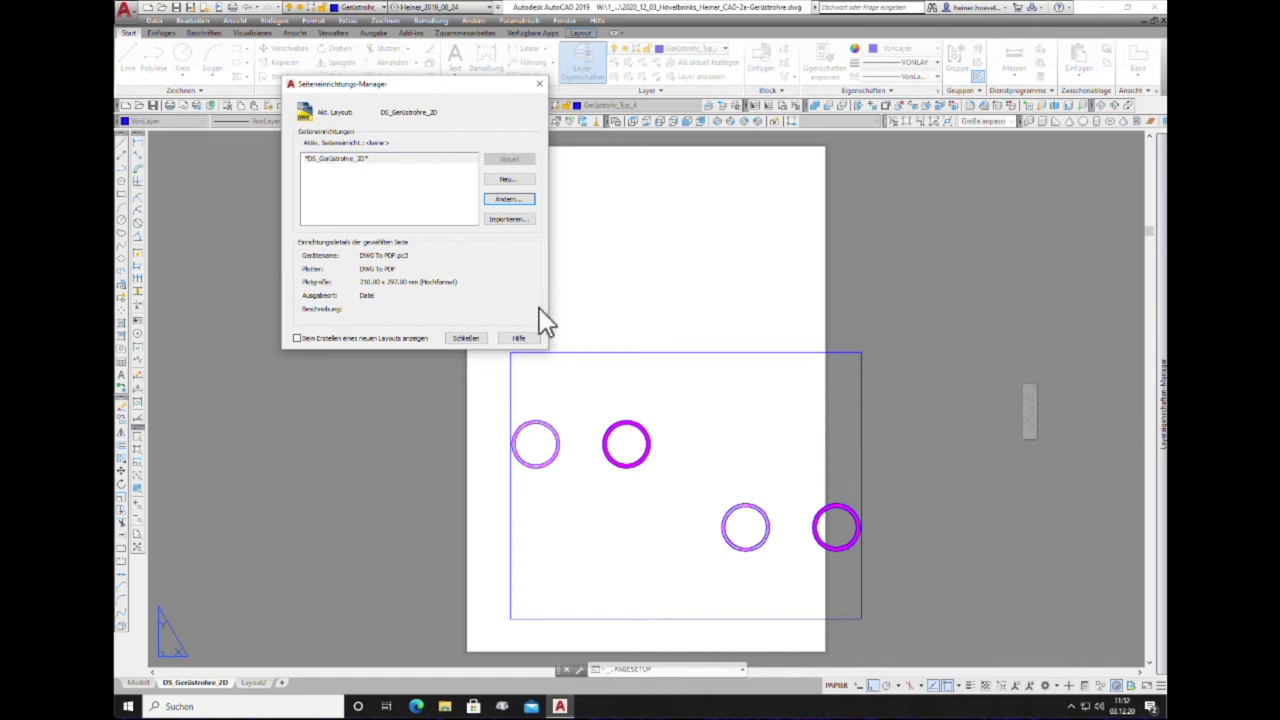
Step: Close the Page Setup Manager and check the viewport, leaving nothing selected
{"action": "left_click", "coordinate": [476, 338]}
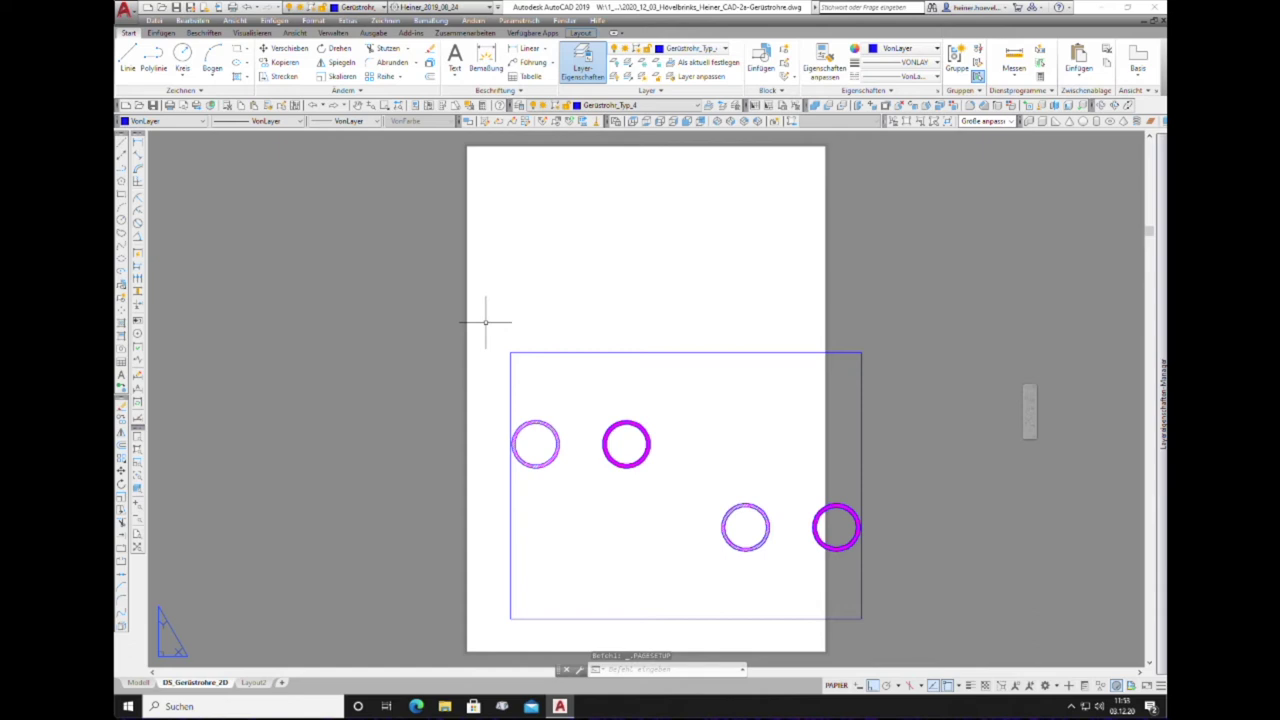
{"action": "left_click", "coordinate": [553, 352]}
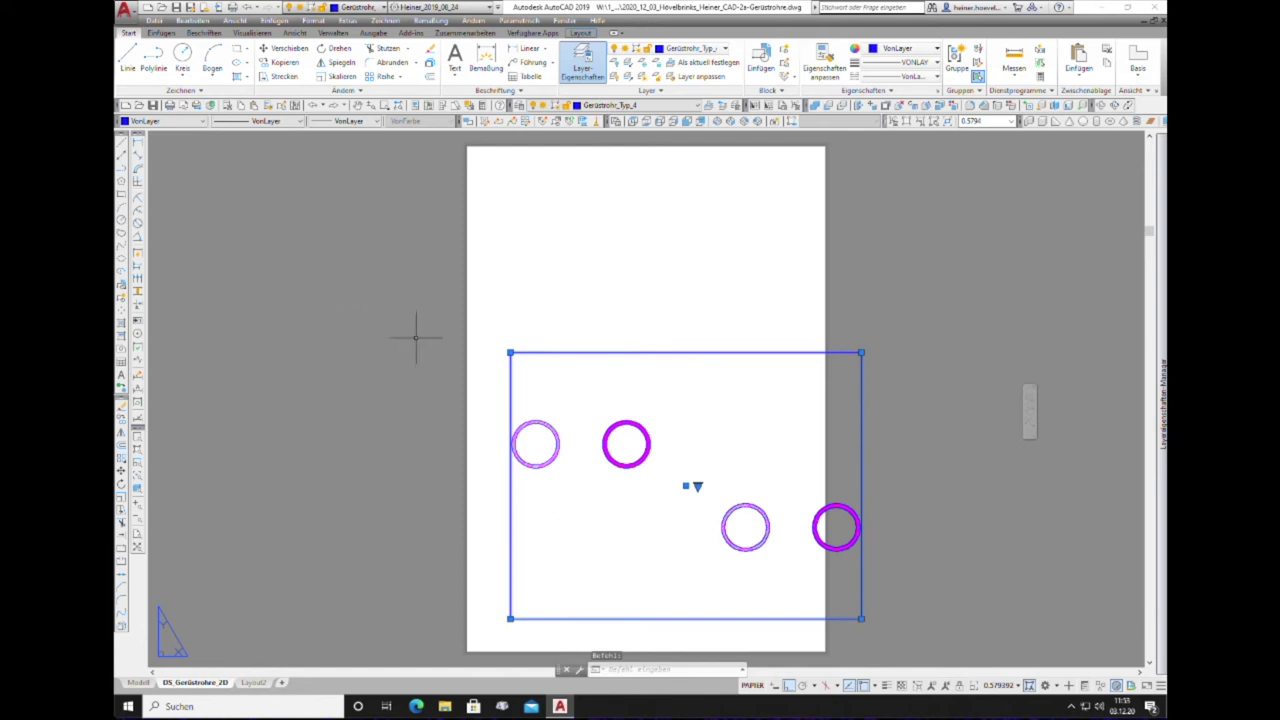
{"action": "key", "text": "Escape"}
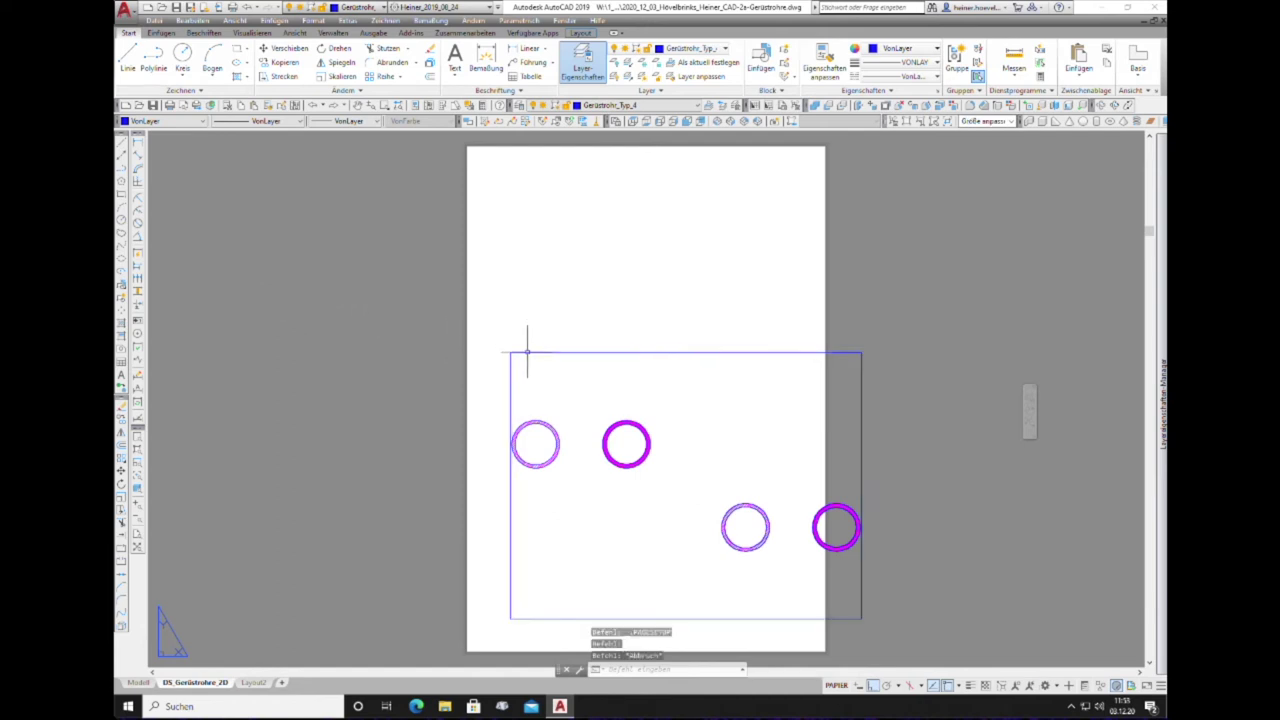
{"action": "left_click", "coordinate": [527, 352]}
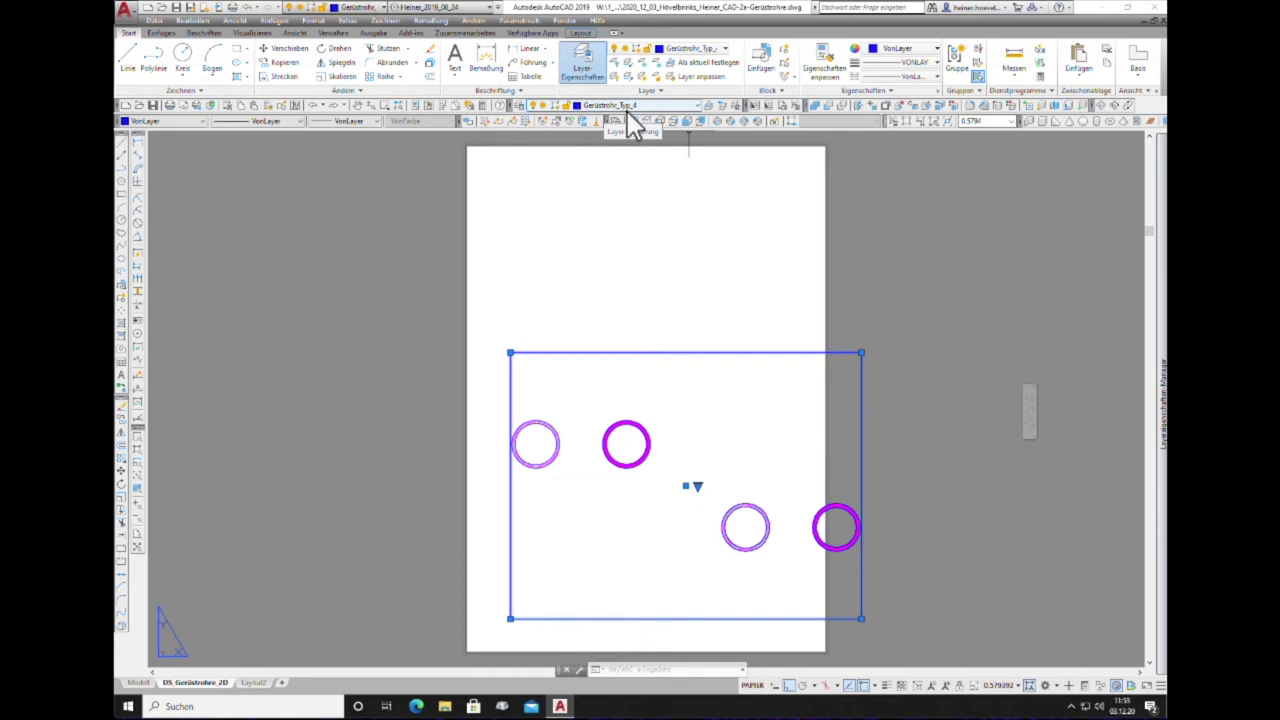
{"action": "key", "text": "Escape"}
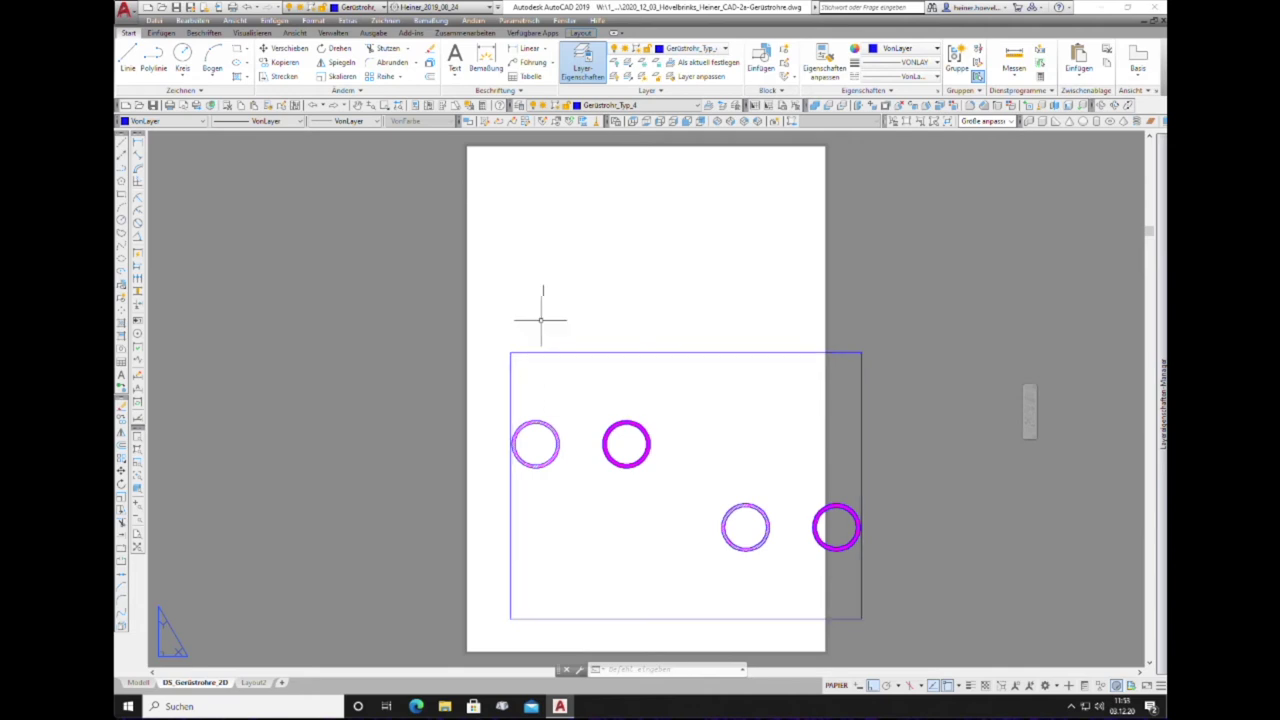
Step: Assign the viewport frame to the Fenster_Lay layer
{"action": "left_click", "coordinate": [585, 352]}
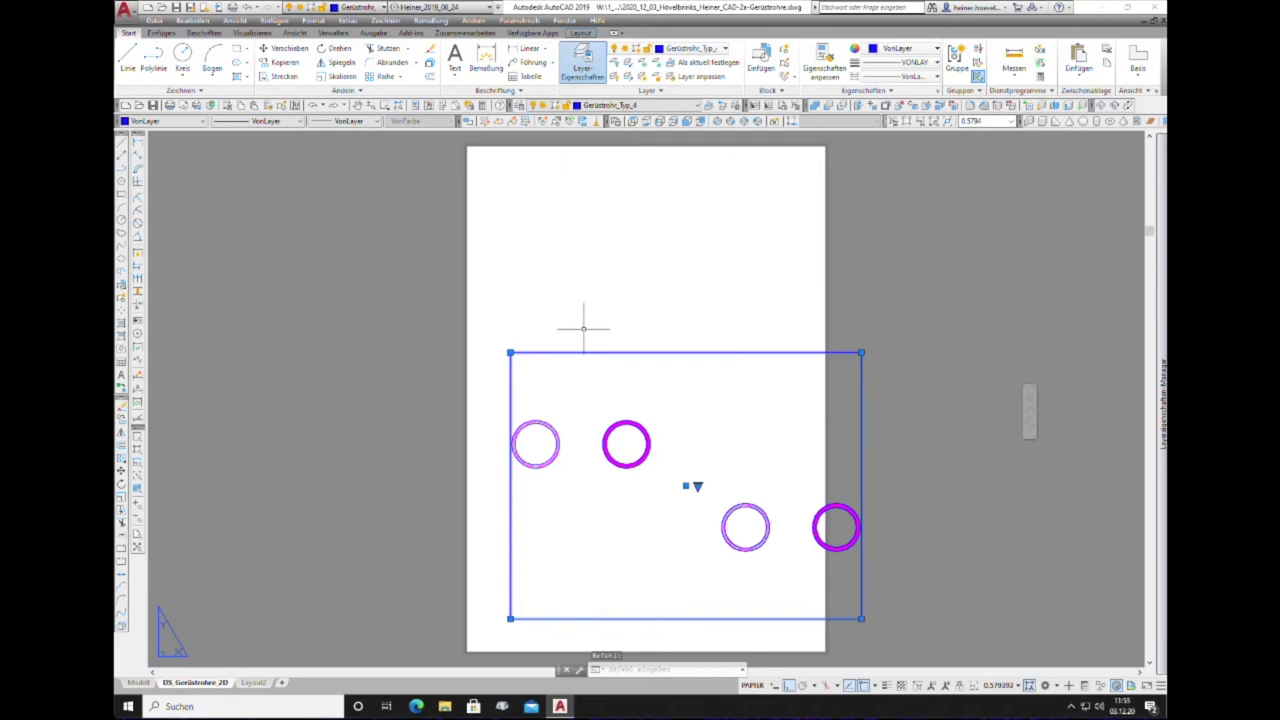
{"action": "left_click", "coordinate": [694, 107]}
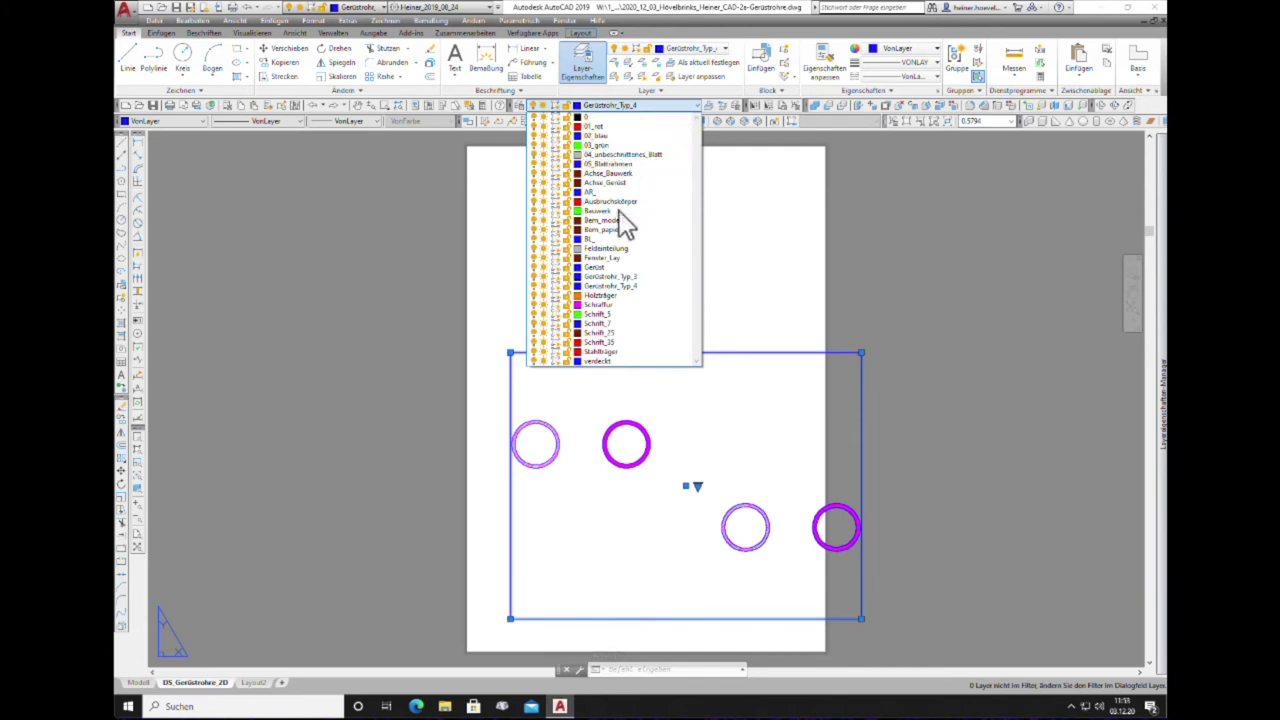
{"action": "left_click", "coordinate": [595, 257]}
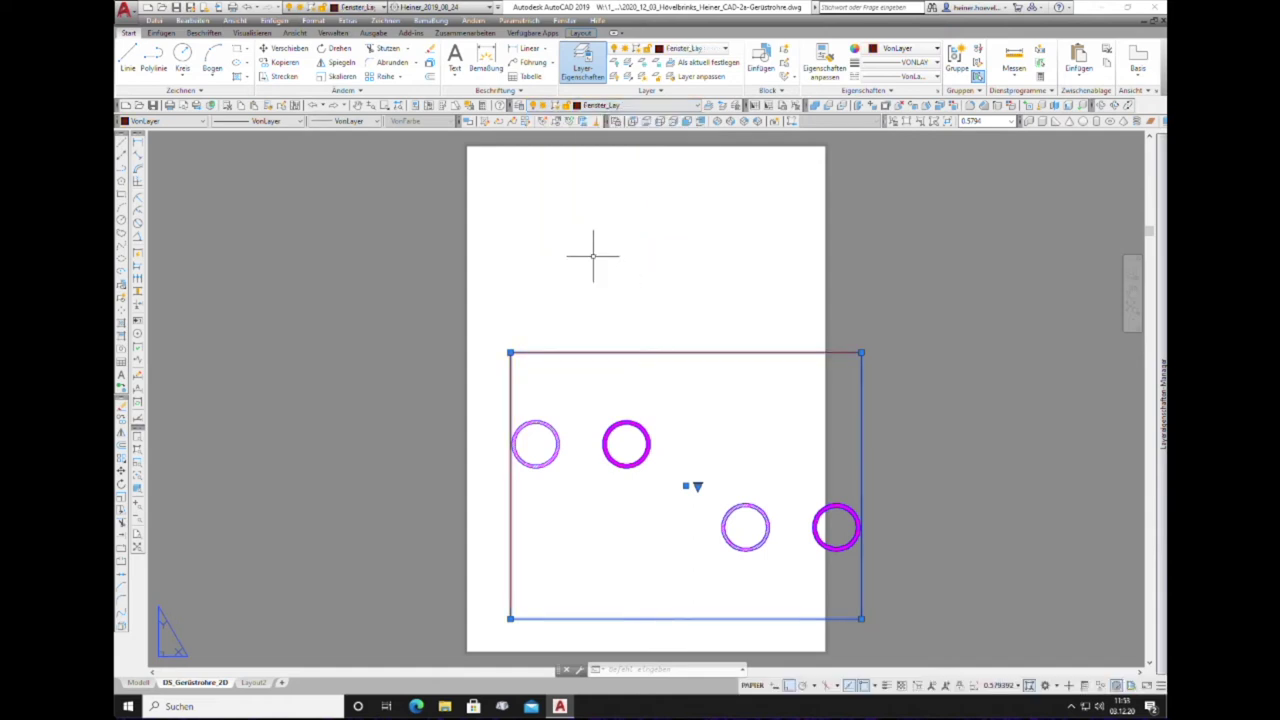
Step: Stretch the viewport's right, top and bottom edges in tightly around the left tube circle
{"action": "key", "text": "Escape"}
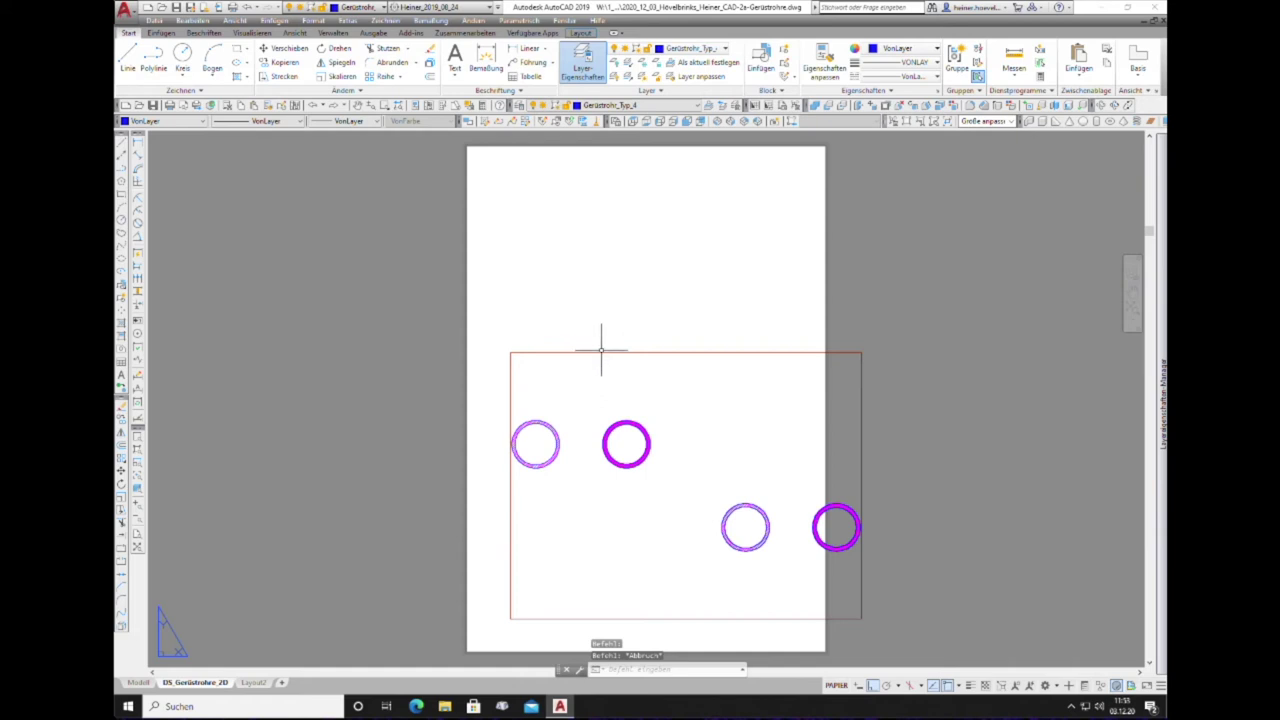
{"action": "left_click", "coordinate": [601, 351]}
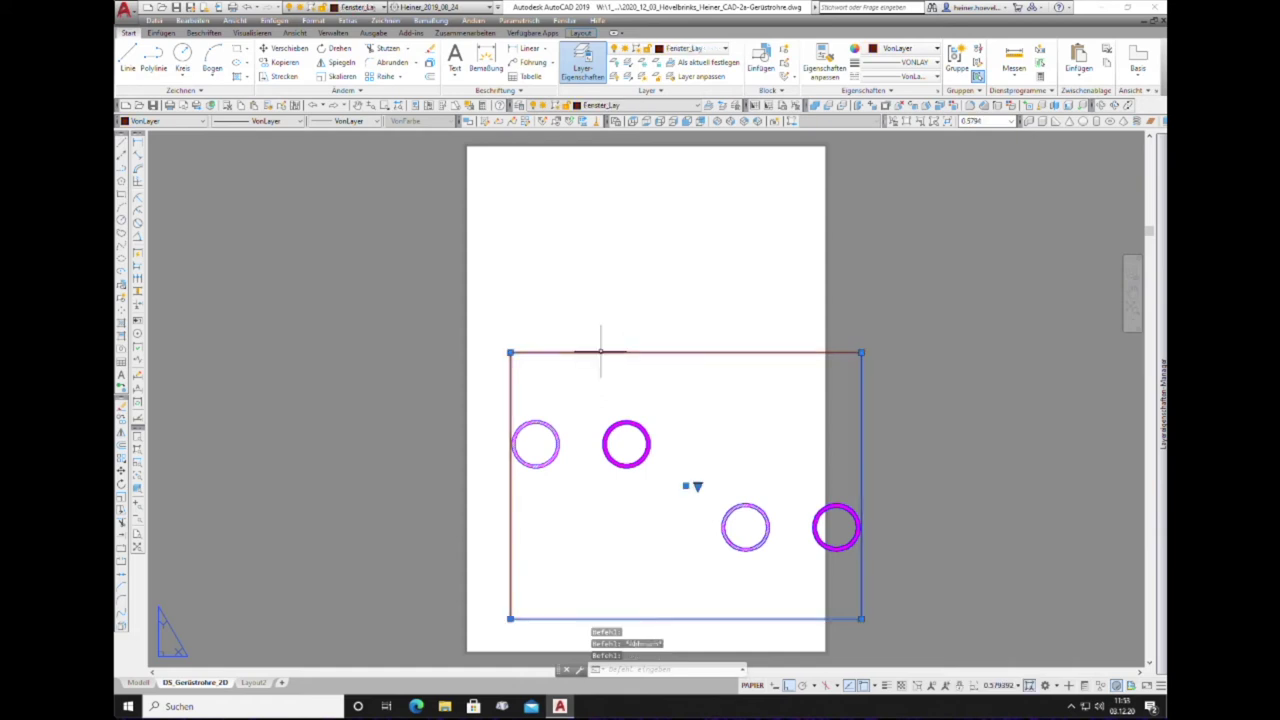
{"action": "left_click", "coordinate": [861, 352]}
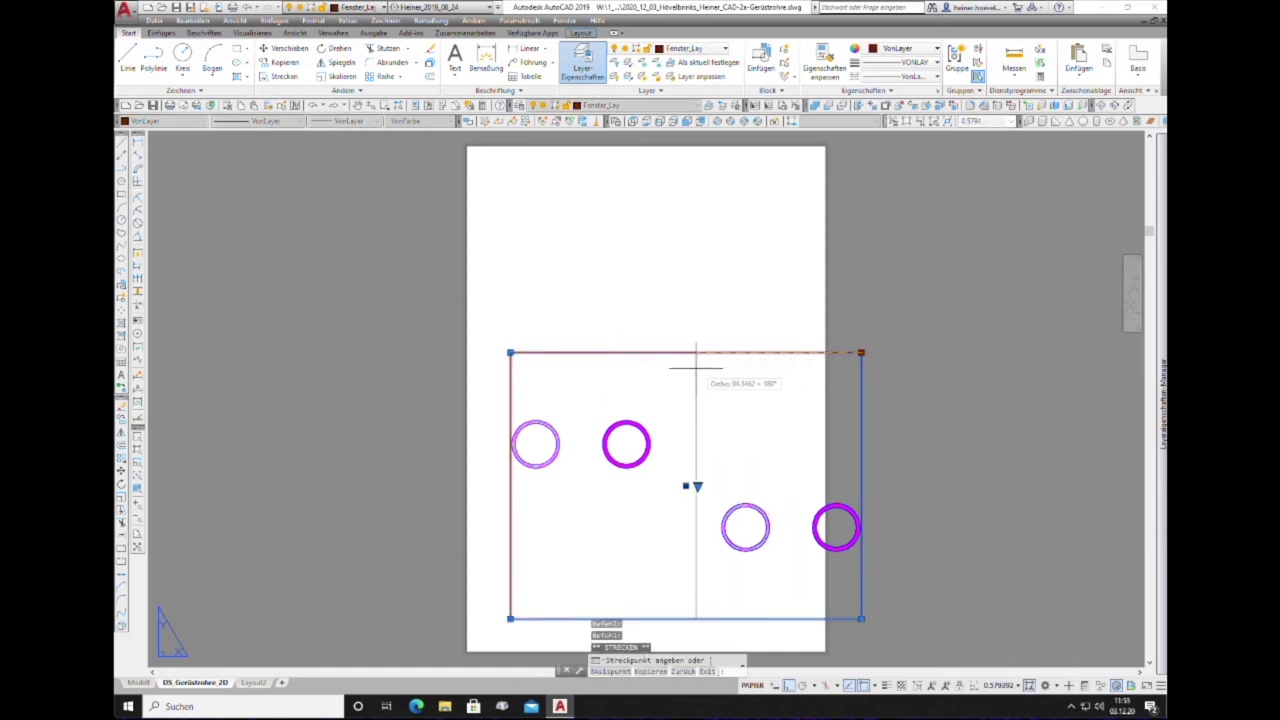
{"action": "left_click", "coordinate": [564, 368]}
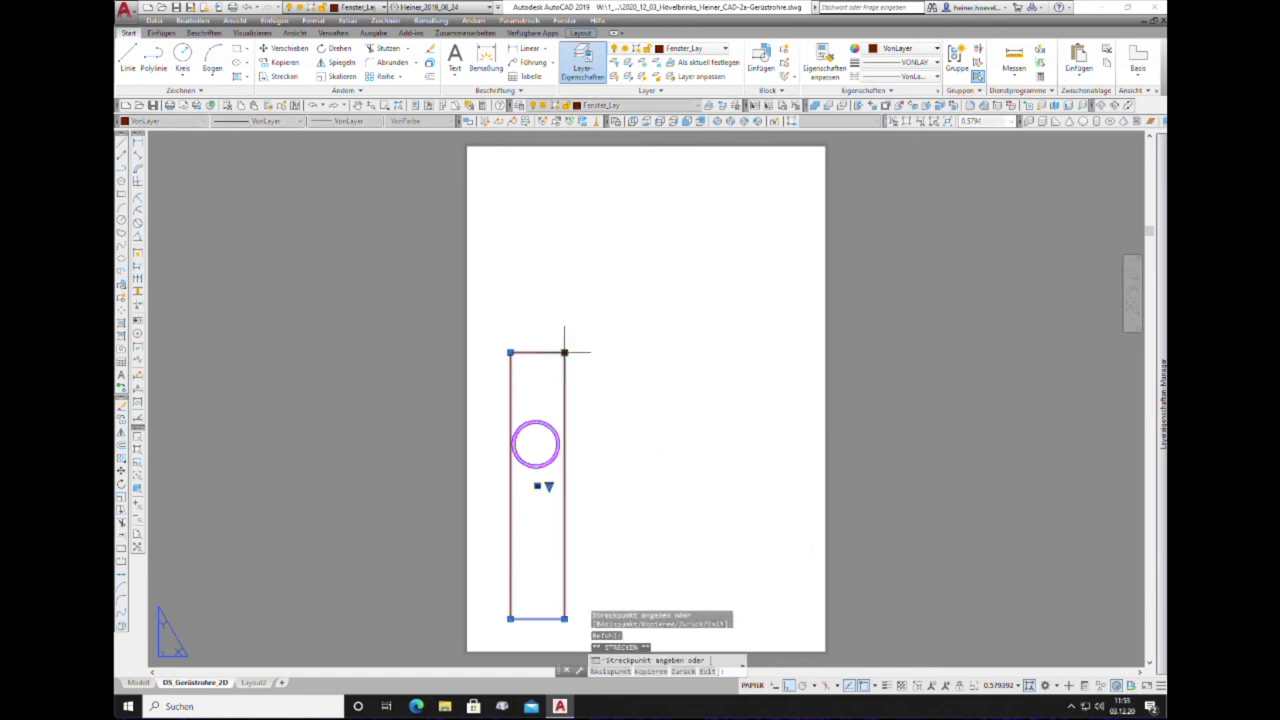
{"action": "left_click", "coordinate": [564, 352]}
{"action": "left_click", "coordinate": [564, 405]}
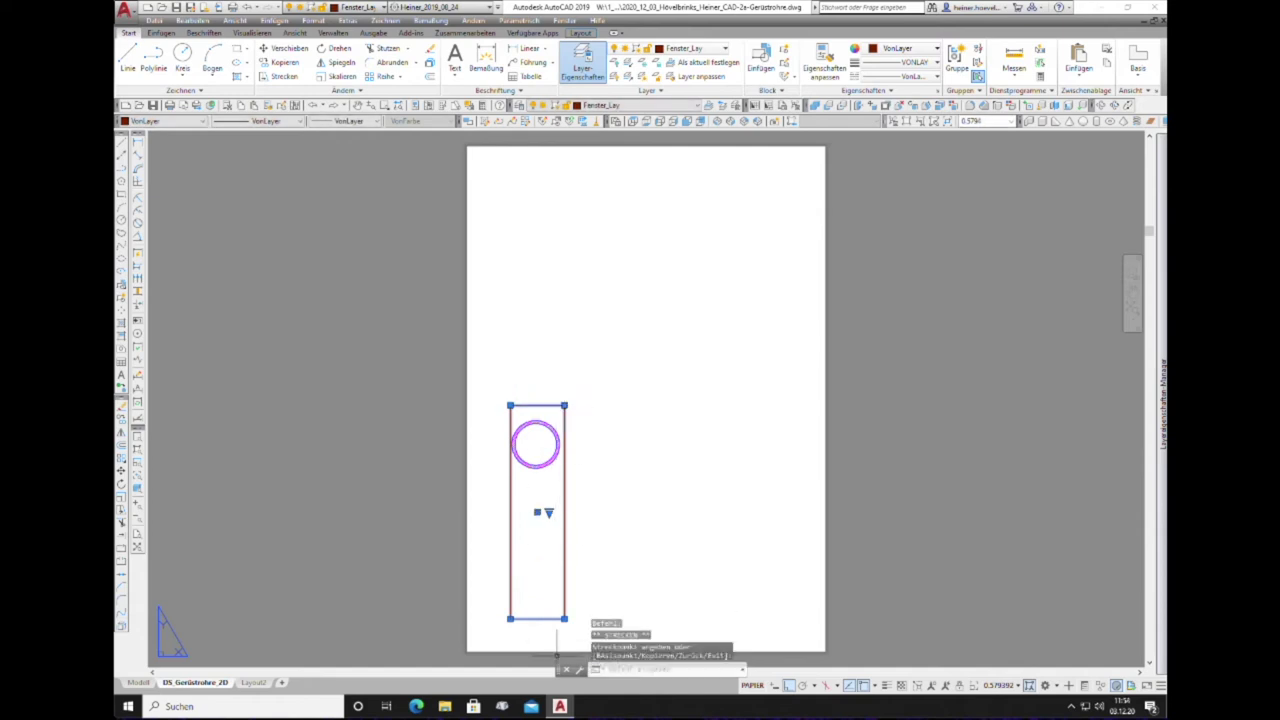
{"action": "left_click", "coordinate": [564, 619]}
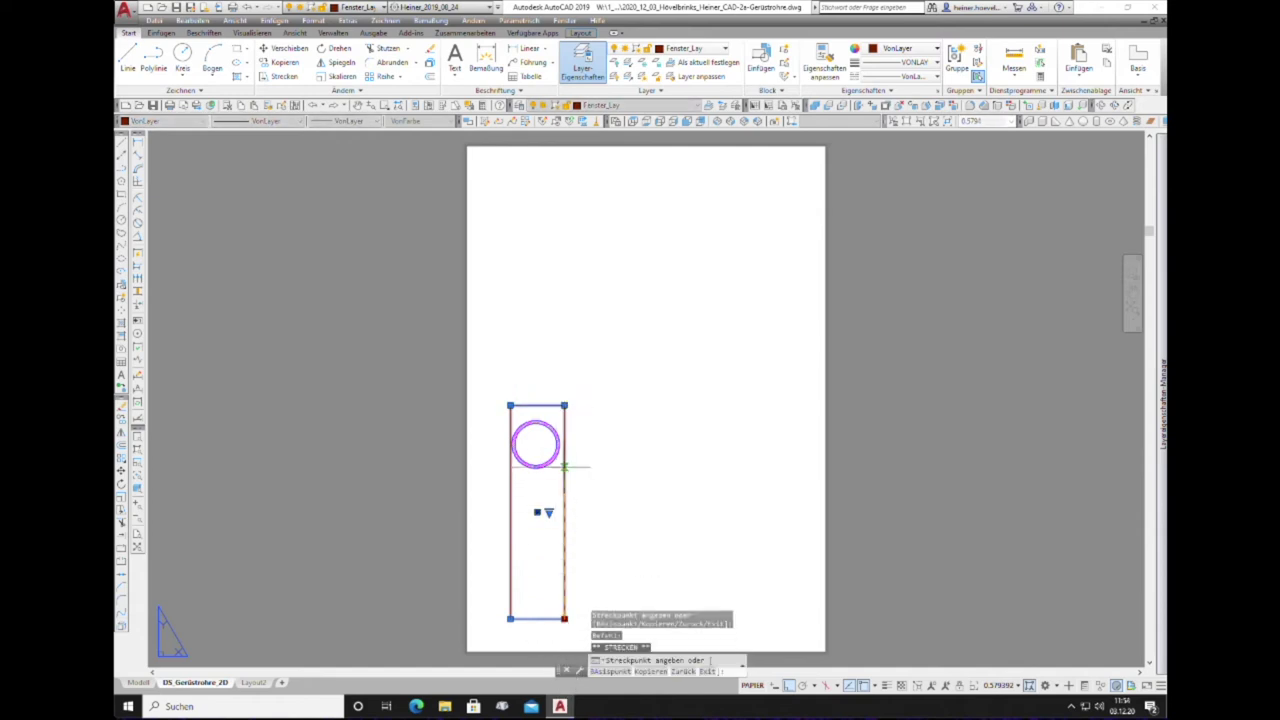
{"action": "left_click", "coordinate": [564, 477]}
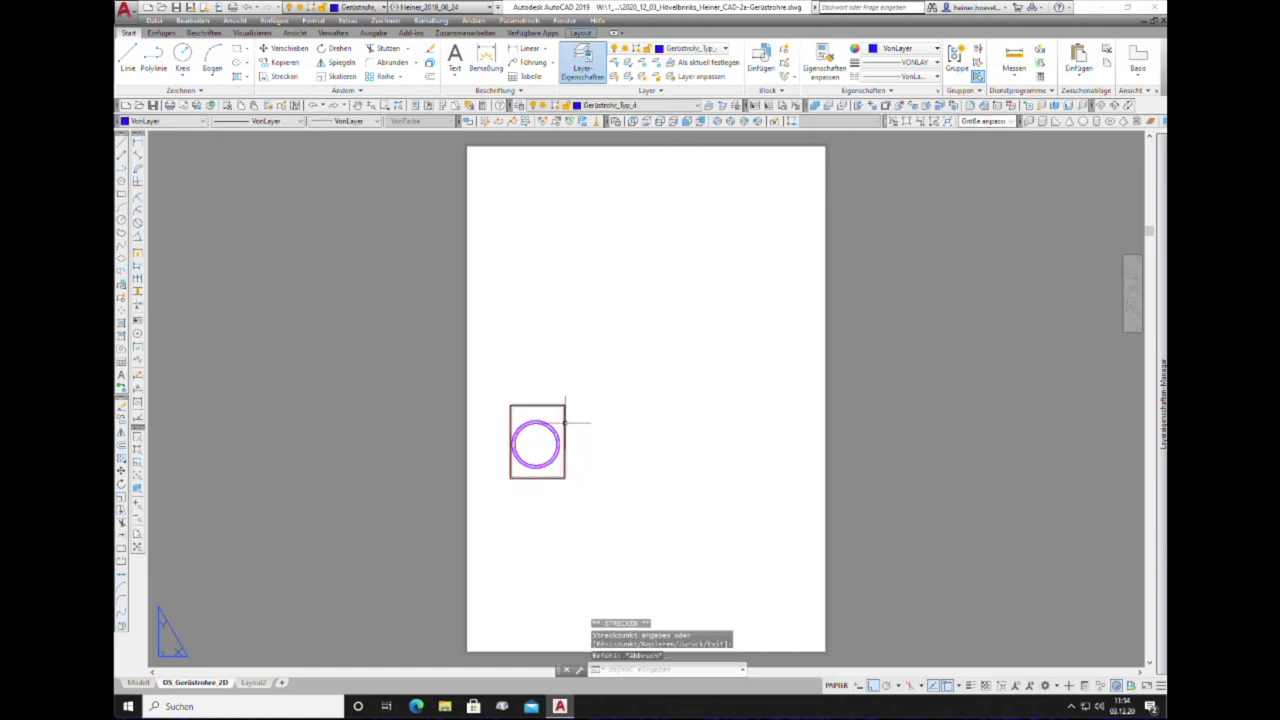
{"action": "key", "text": "Escape"}
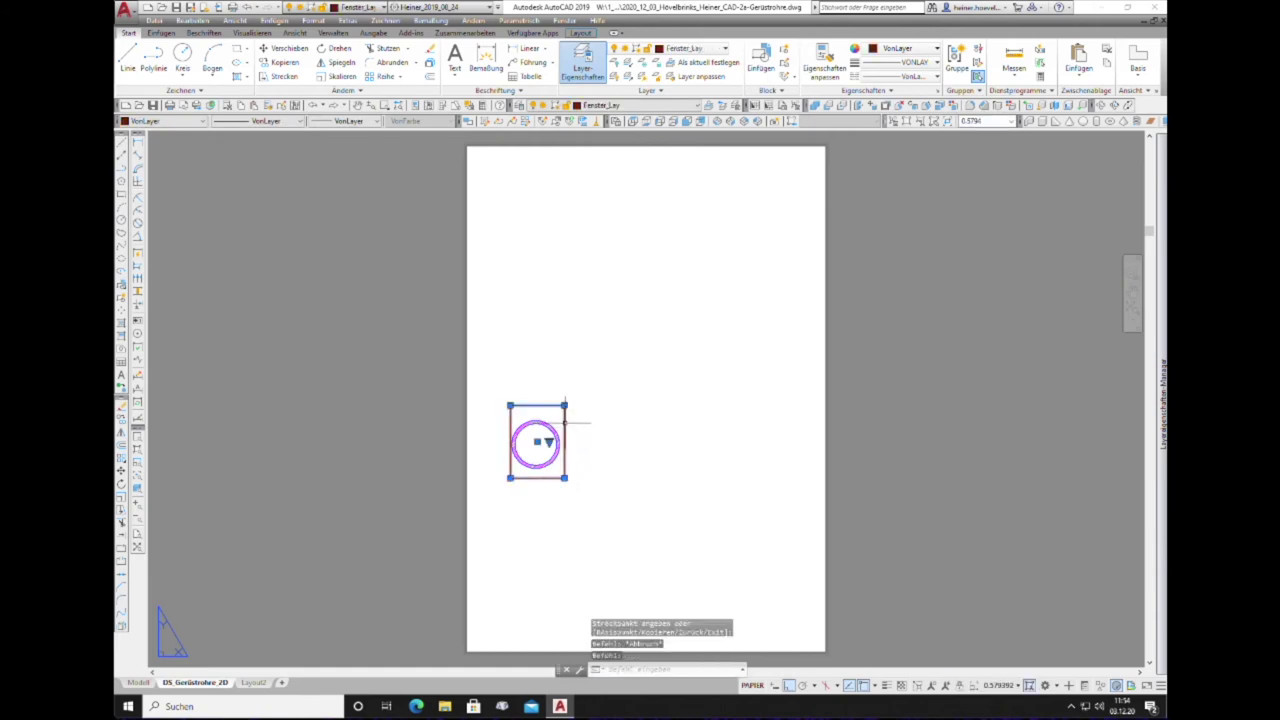
Step: Set the small viewport's Ansichtsfenstermaßstab to 1:1 in its Properties palette
{"action": "right_click", "coordinate": [563, 424]}
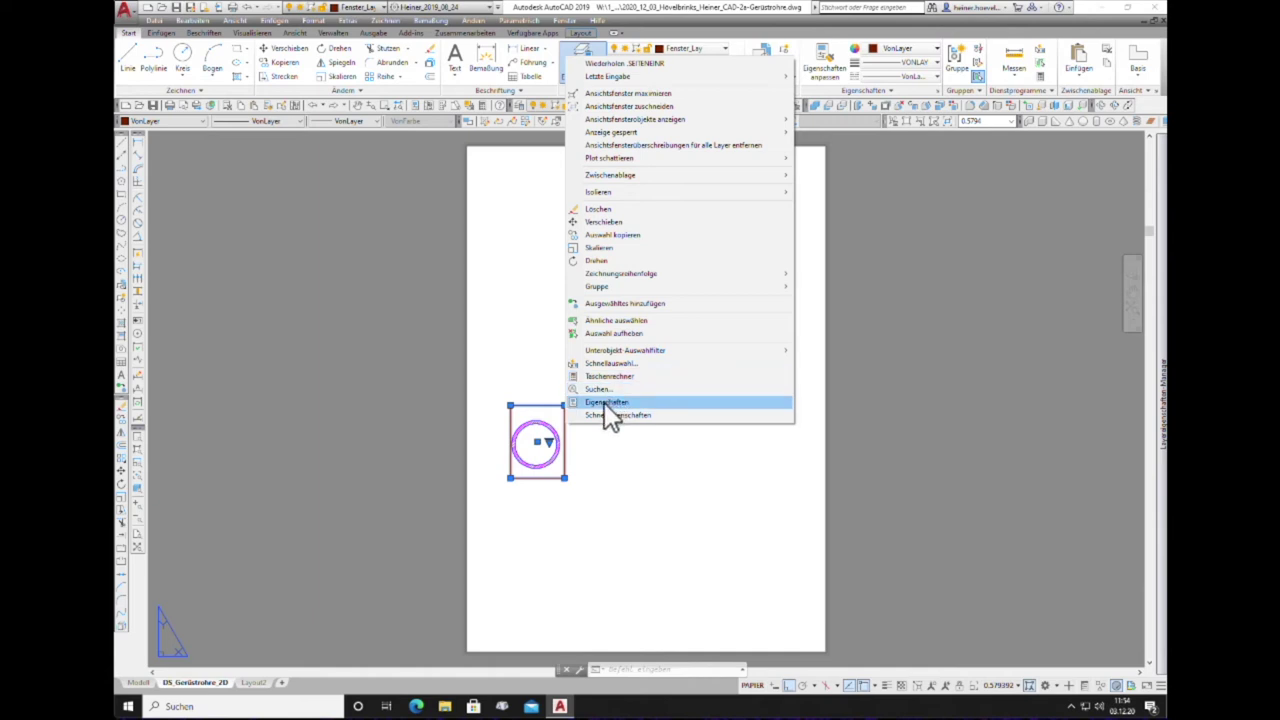
{"action": "left_click", "coordinate": [605, 403]}
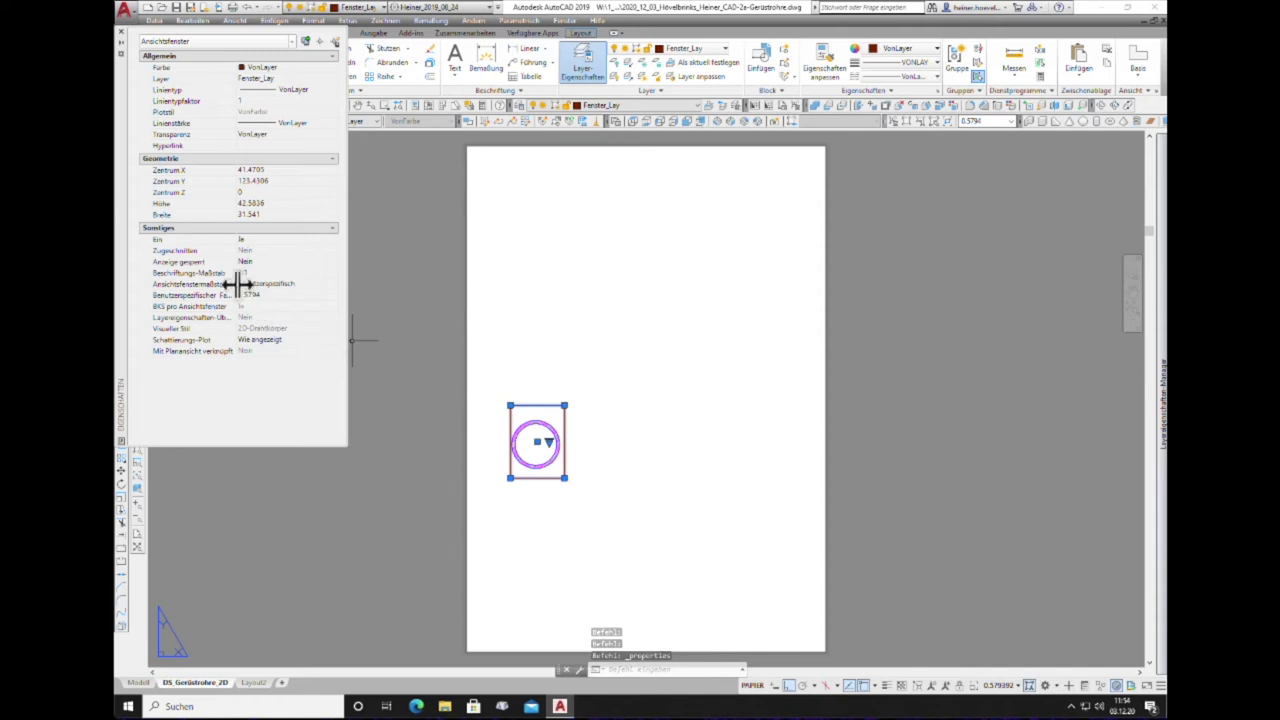
{"action": "left_click", "coordinate": [269, 283]}
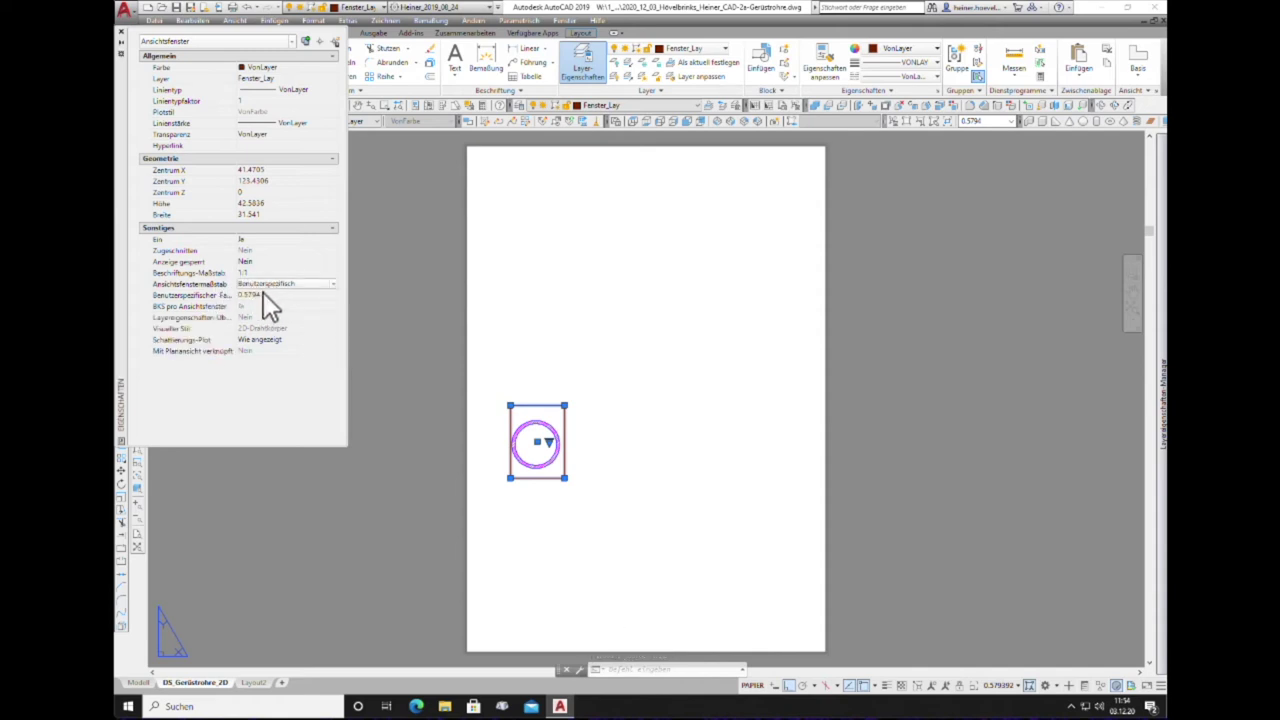
{"action": "left_click", "coordinate": [332, 285]}
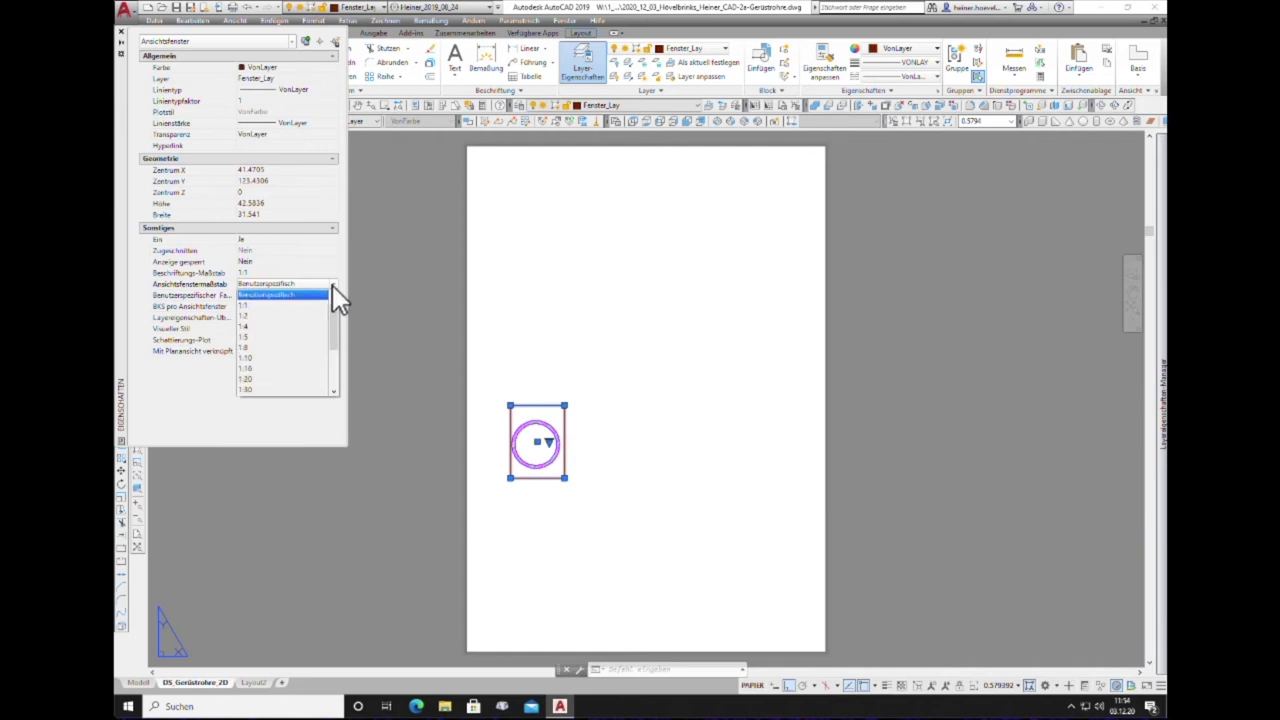
{"action": "left_click", "coordinate": [258, 306]}
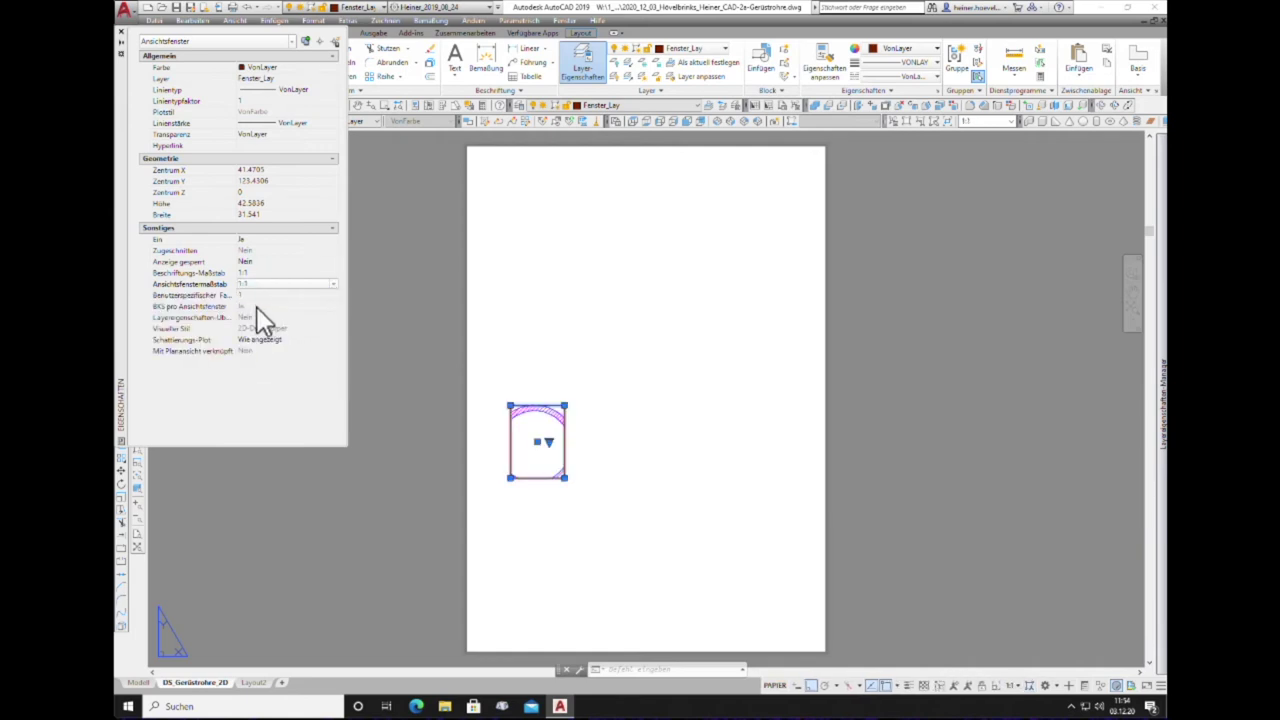
{"action": "left_click", "coordinate": [122, 37]}
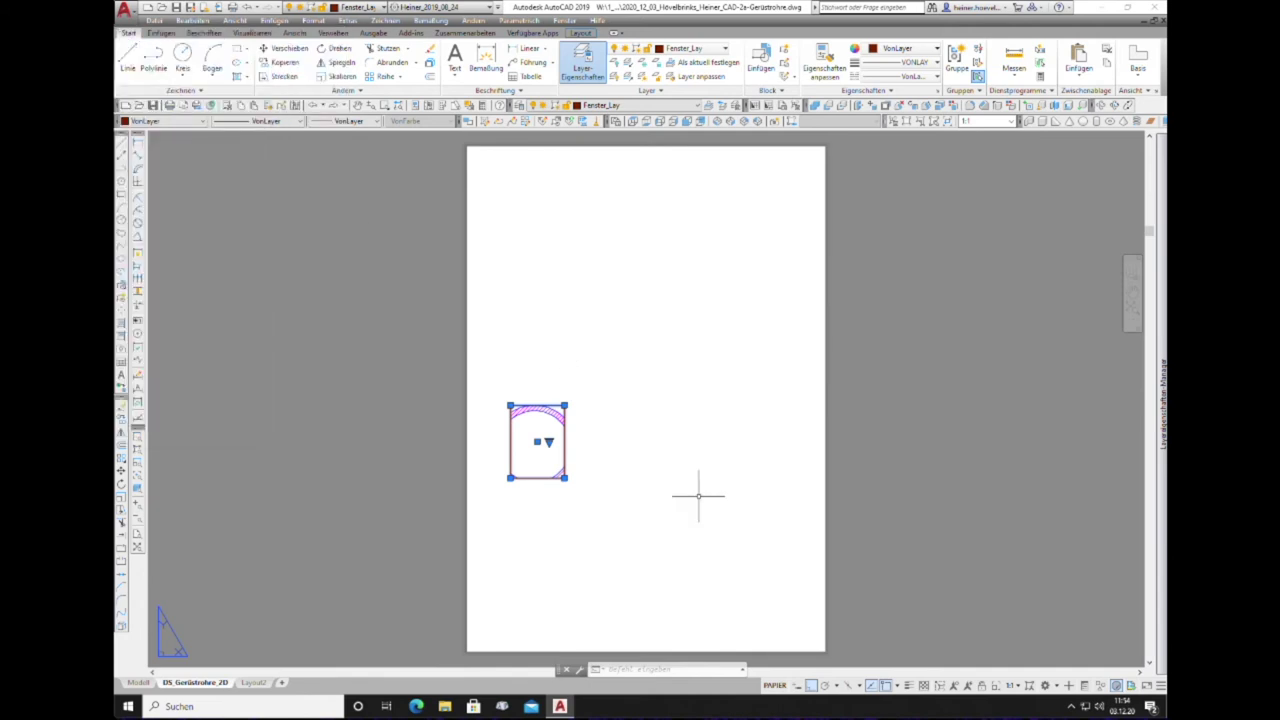
Step: Stretch the viewport's left, top and bottom edges outward until the whole hatched circle shows
{"action": "left_click", "coordinate": [565, 477]}
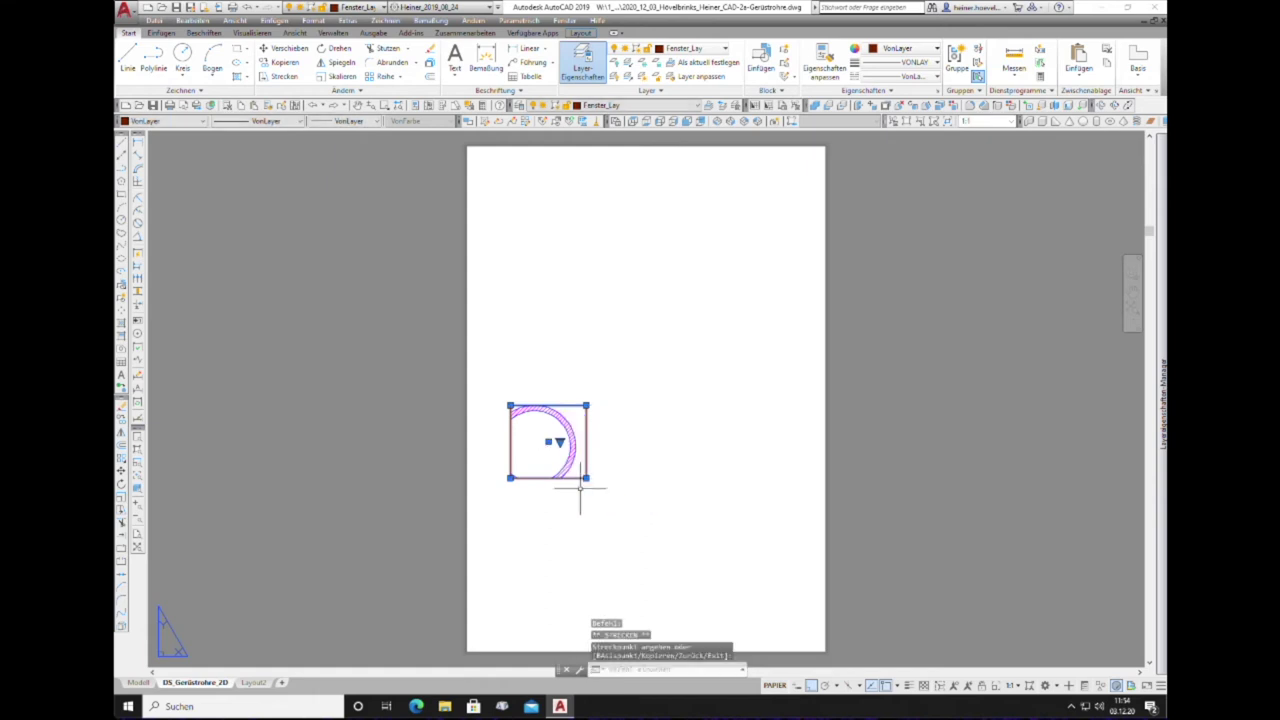
{"action": "left_click", "coordinate": [508, 479]}
{"action": "left_click", "coordinate": [509, 478]}
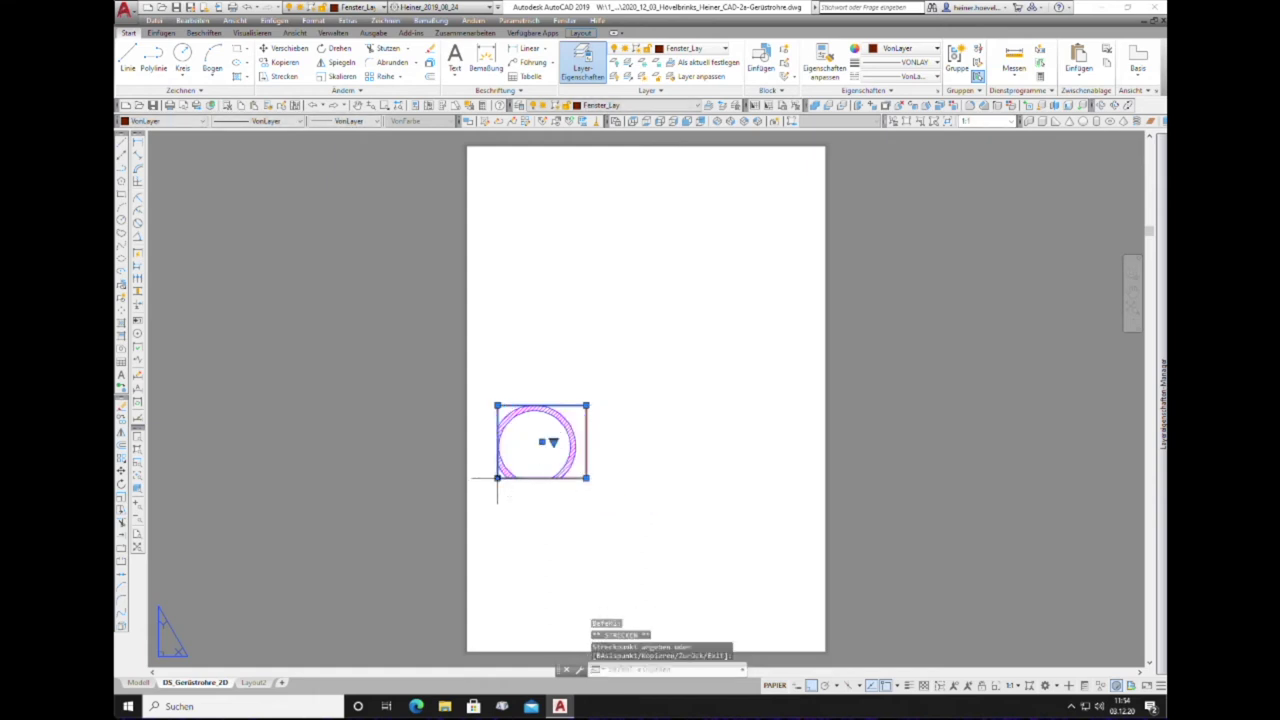
{"action": "left_click", "coordinate": [497, 405]}
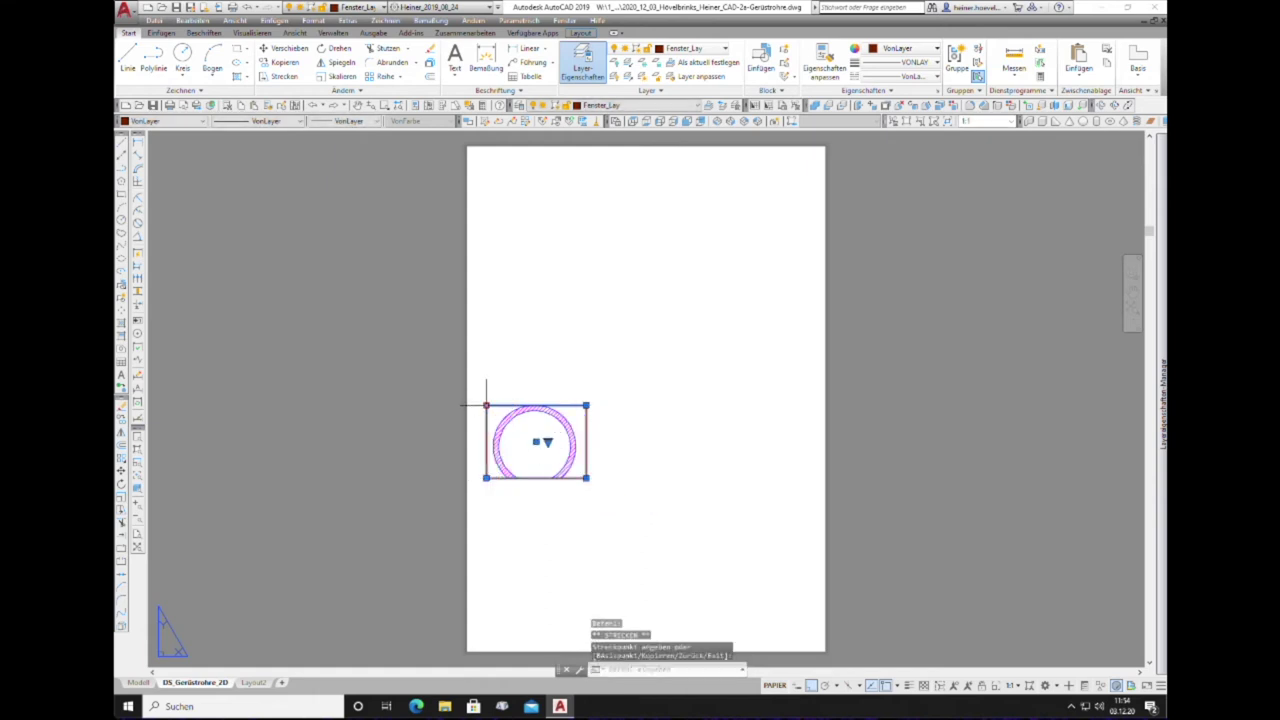
{"action": "left_click", "coordinate": [486, 392]}
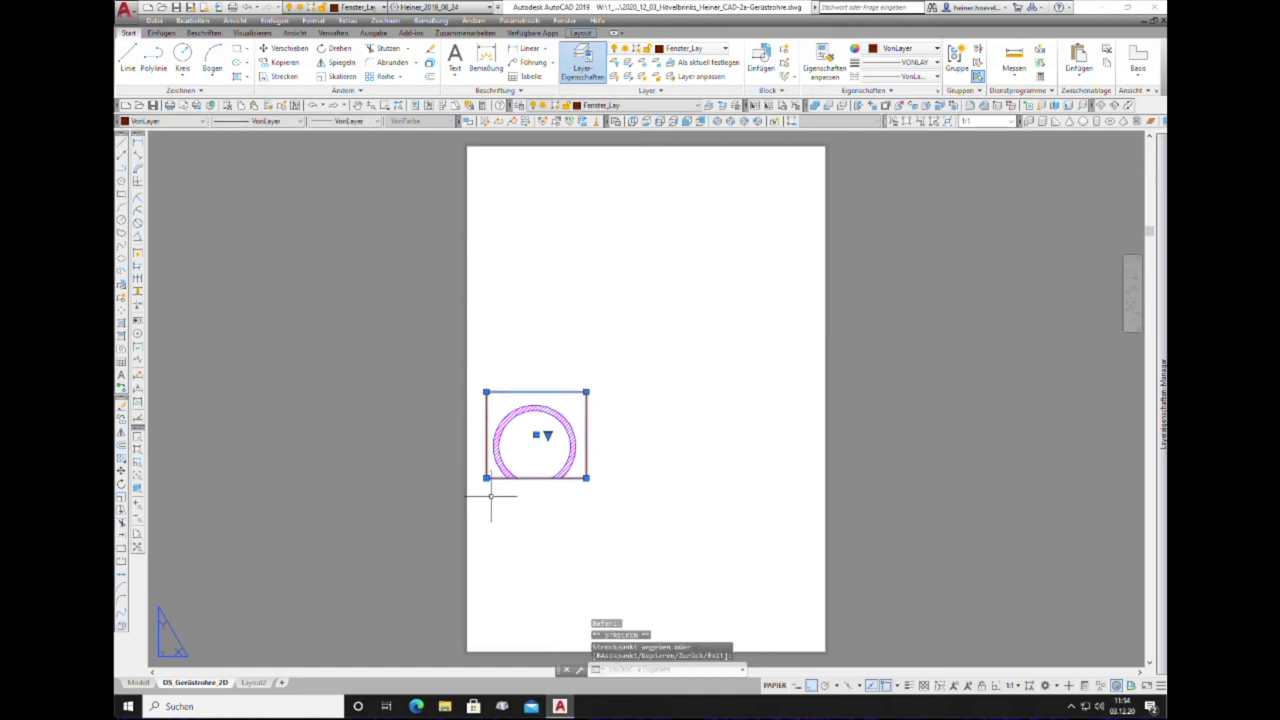
{"action": "left_click", "coordinate": [486, 478]}
{"action": "left_click", "coordinate": [486, 509]}
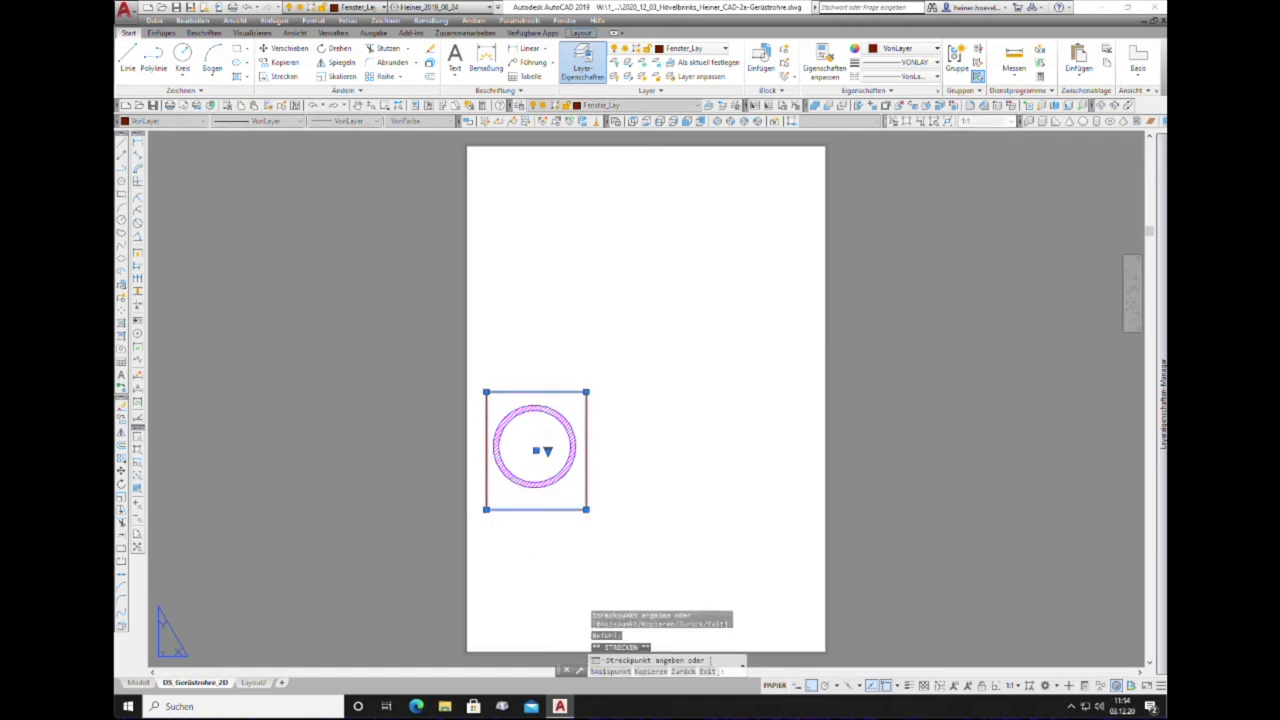
{"action": "key", "text": "Escape"}
{"action": "key", "text": "Escape"}
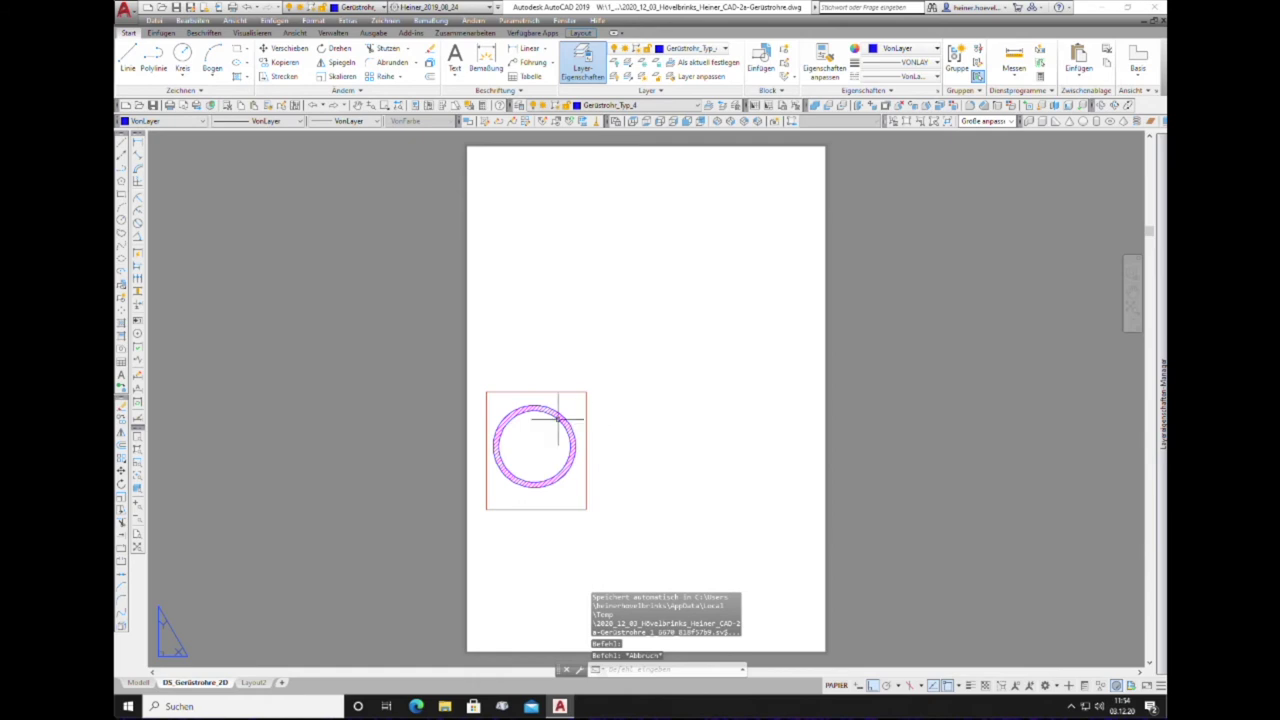
Step: Start moving the viewport, select it, then cancel the move
{"action": "left_click", "coordinate": [122, 485]}
{"action": "left_click", "coordinate": [530, 390]}
{"action": "key", "text": "Return"}
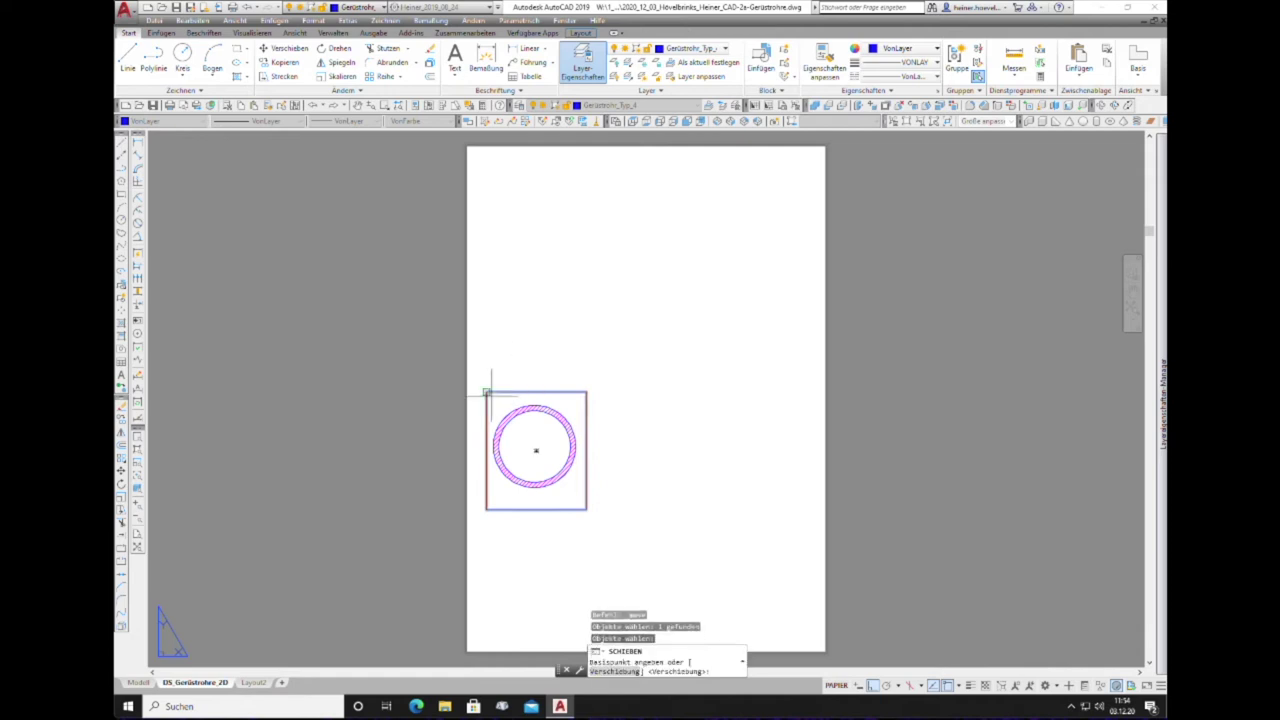
{"action": "key", "text": "Escape"}
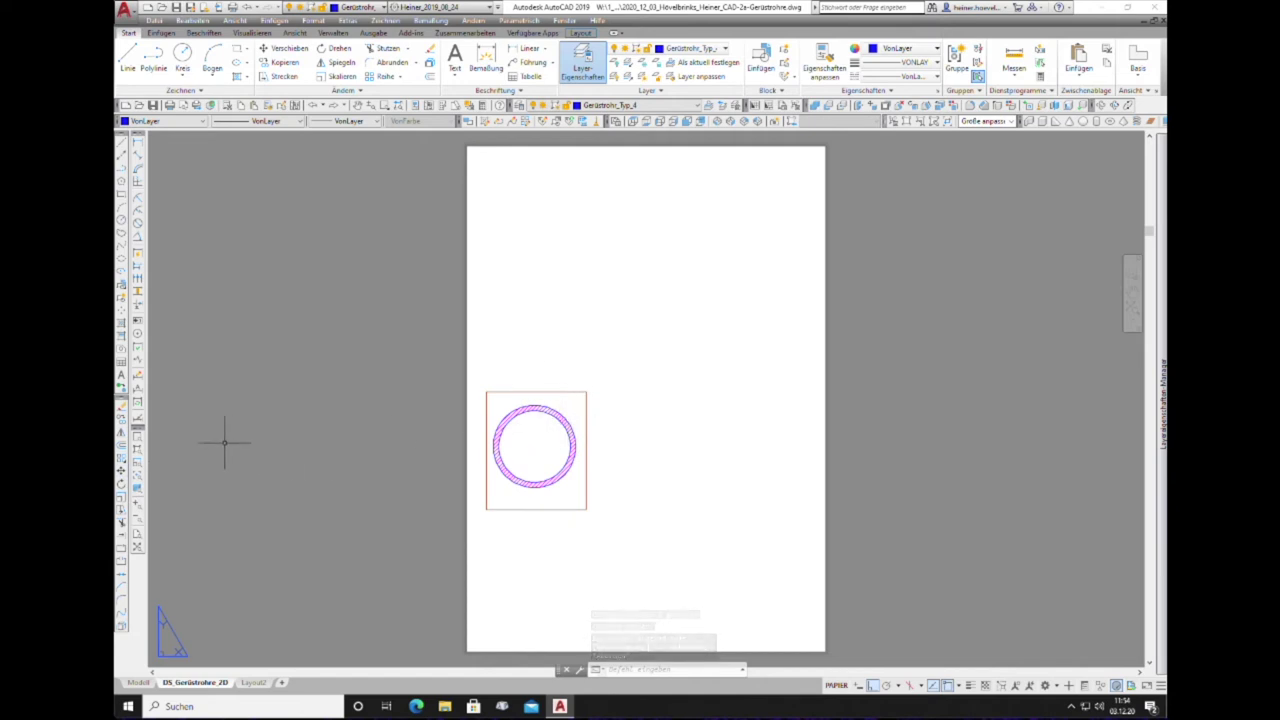
Step: Move the viewport frame toward the right of the sheet with Schieben
{"action": "left_click", "coordinate": [121, 476]}
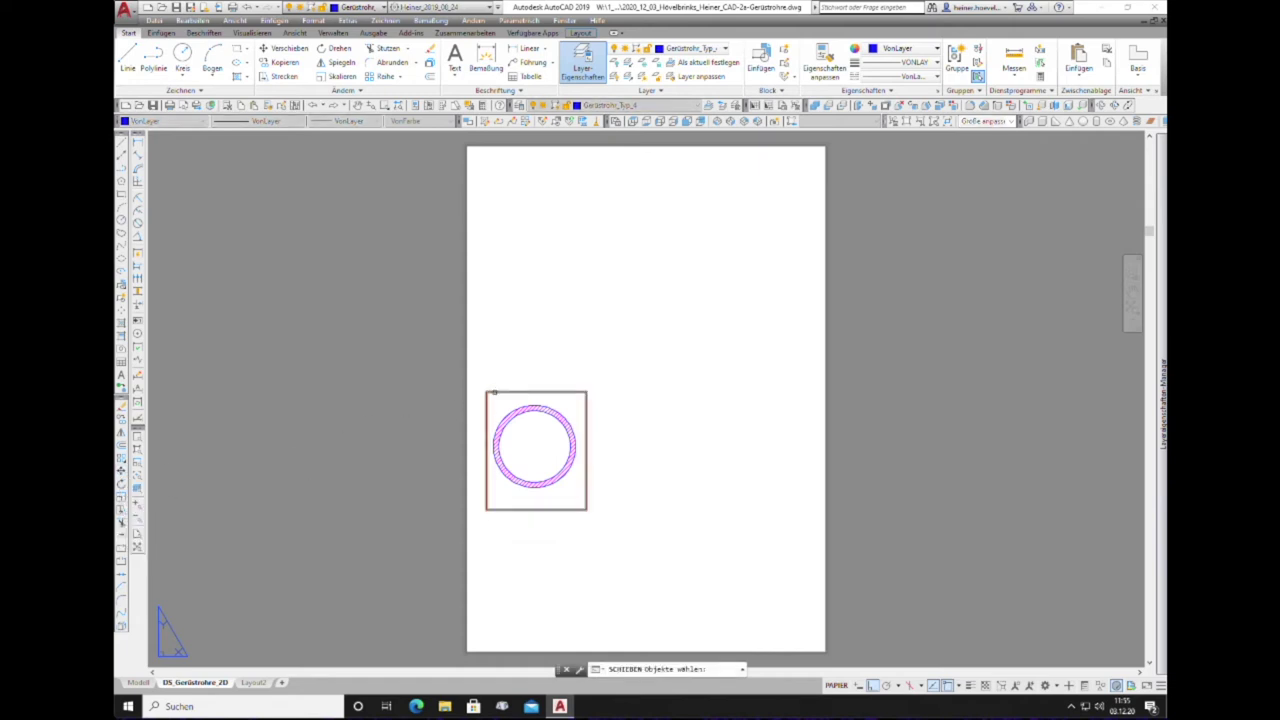
{"action": "left_click", "coordinate": [491, 392]}
{"action": "key", "text": "Return"}
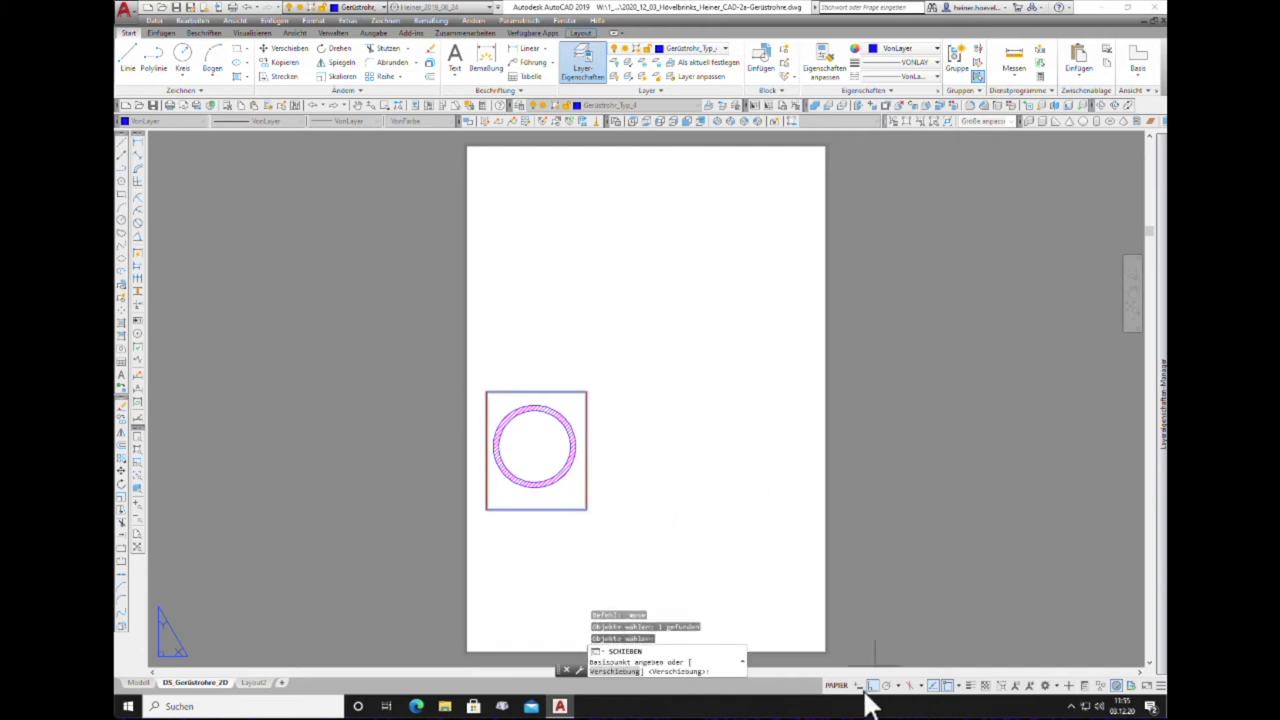
{"action": "left_click", "coordinate": [565, 536]}
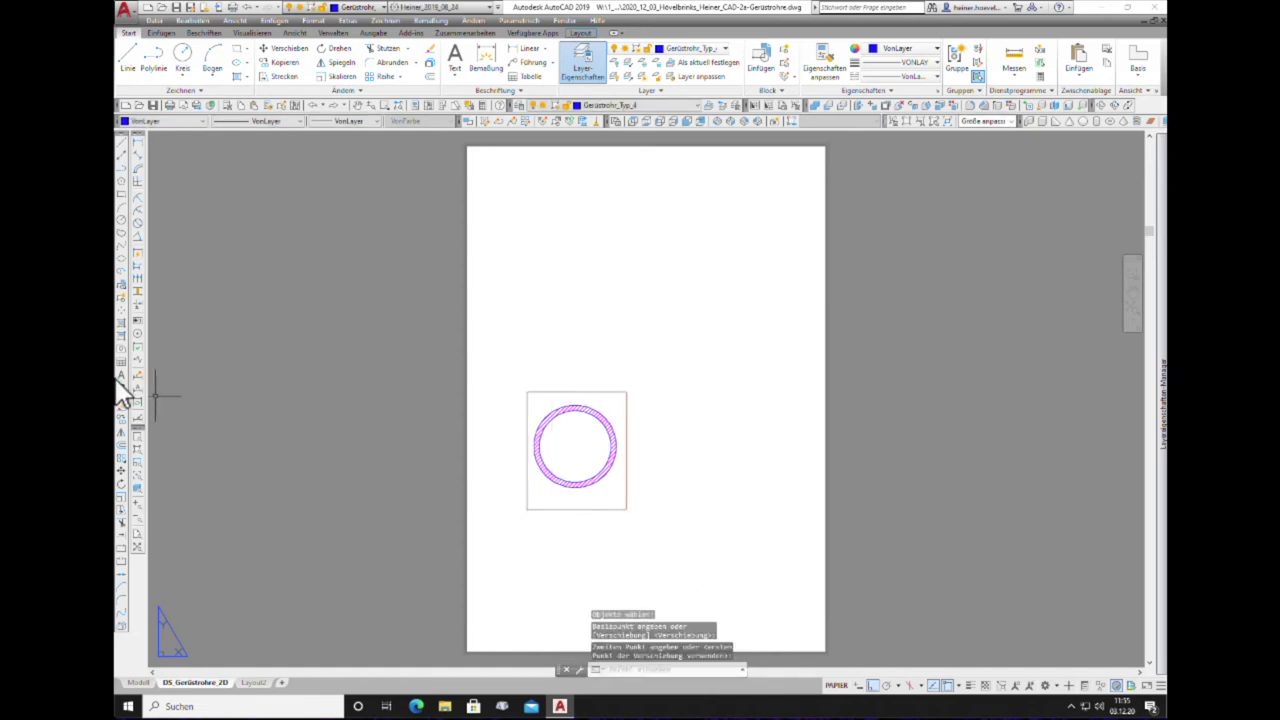
Step: Repeat Move to shift the viewport higher up on the A4 sheet
{"action": "right_click", "coordinate": [246, 387]}
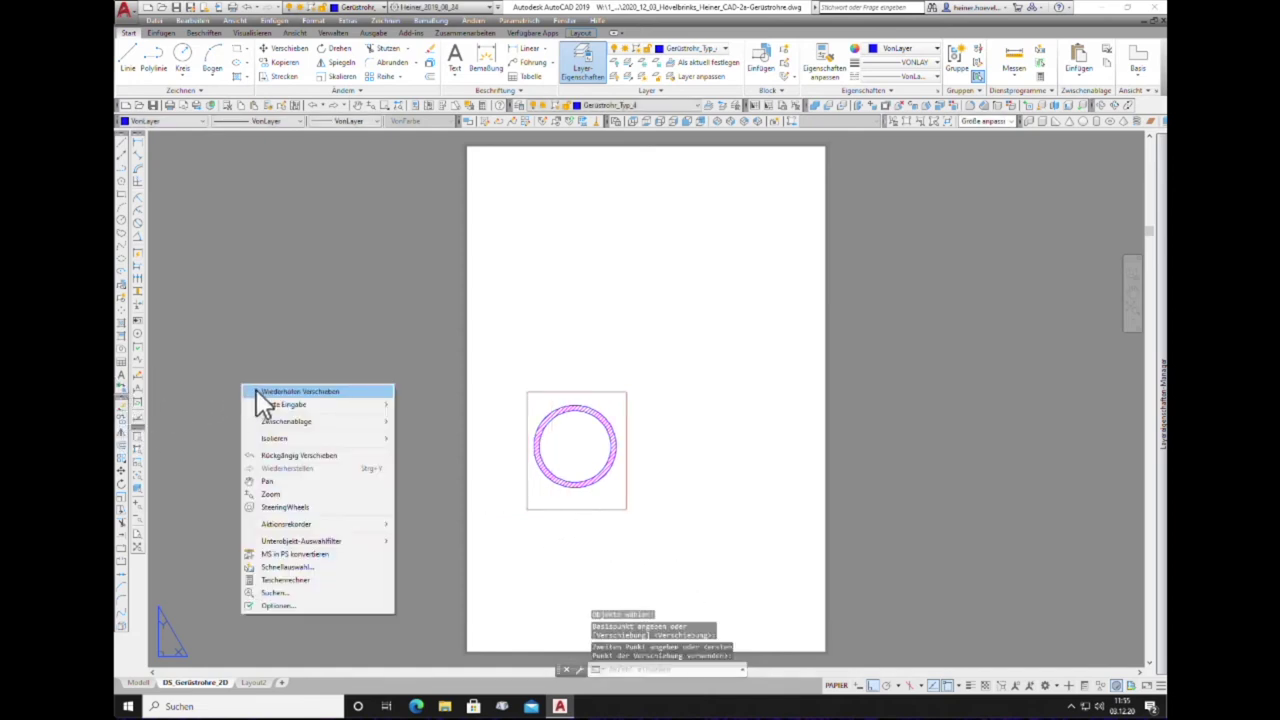
{"action": "left_click", "coordinate": [256, 390]}
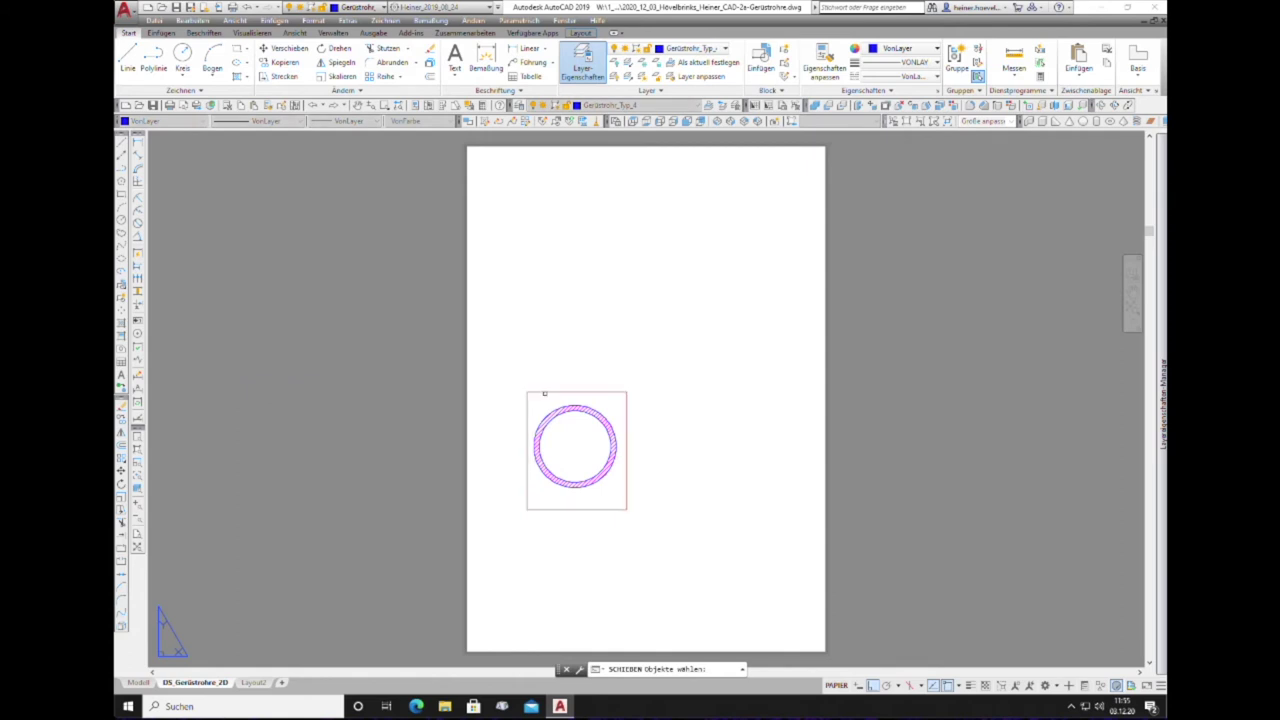
{"action": "left_click", "coordinate": [544, 393]}
{"action": "key", "text": "Return"}
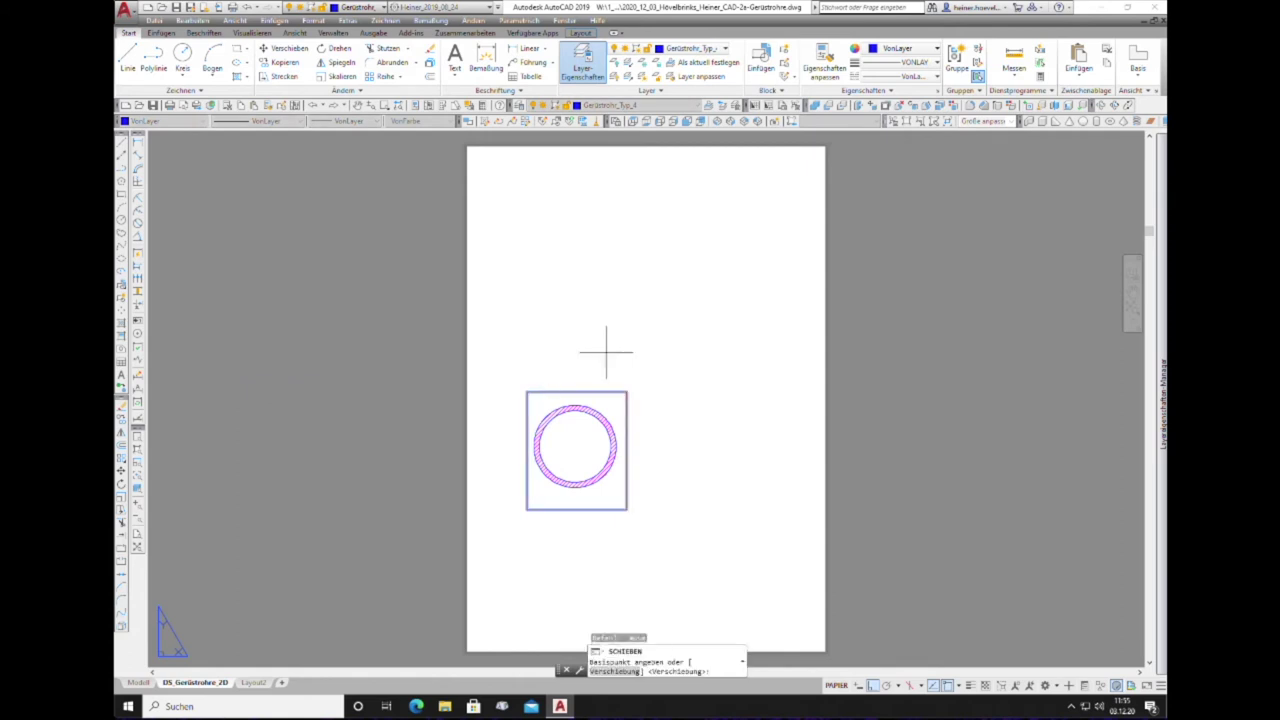
{"action": "left_click", "coordinate": [648, 417]}
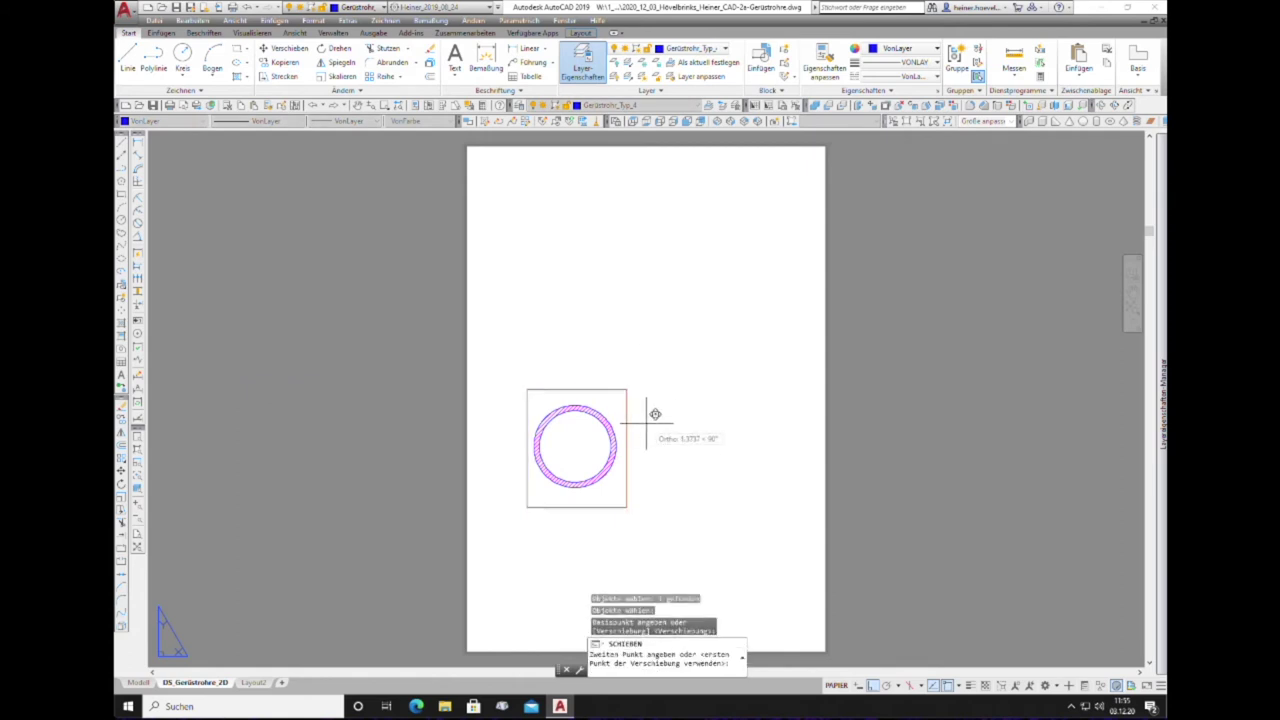
{"action": "left_click", "coordinate": [646, 362]}
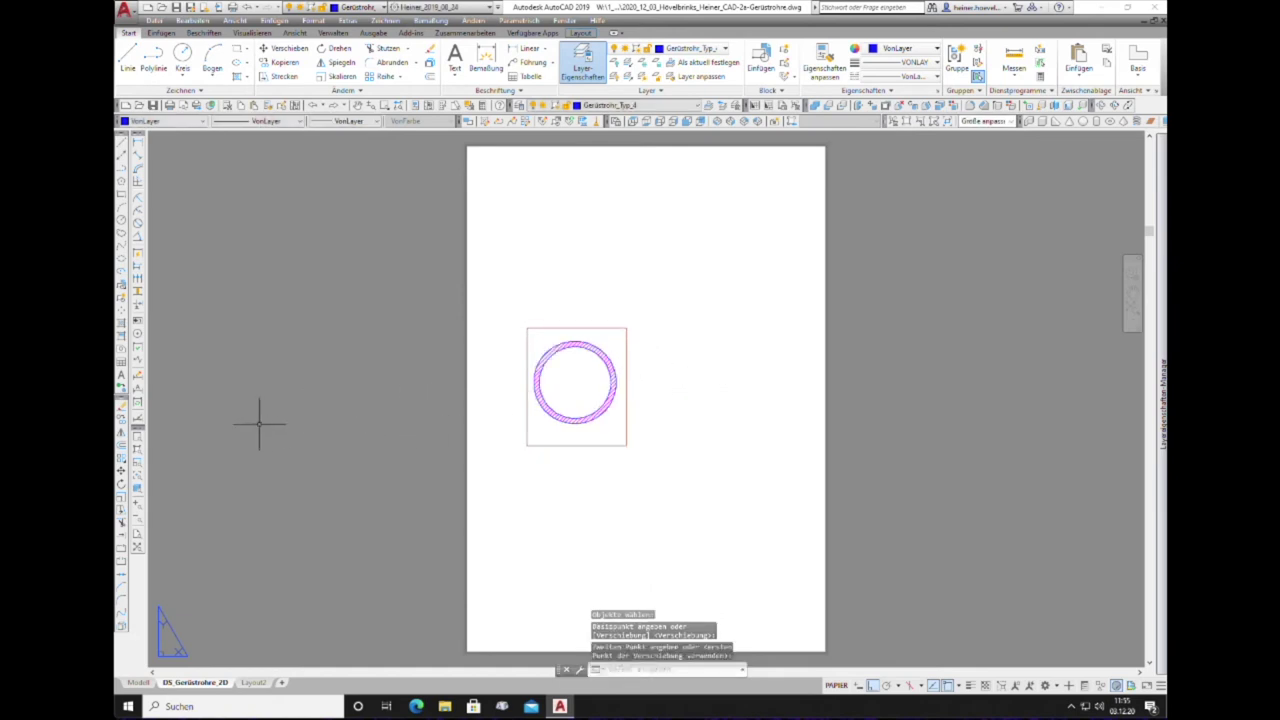
{"action": "left_click", "coordinate": [125, 432]}
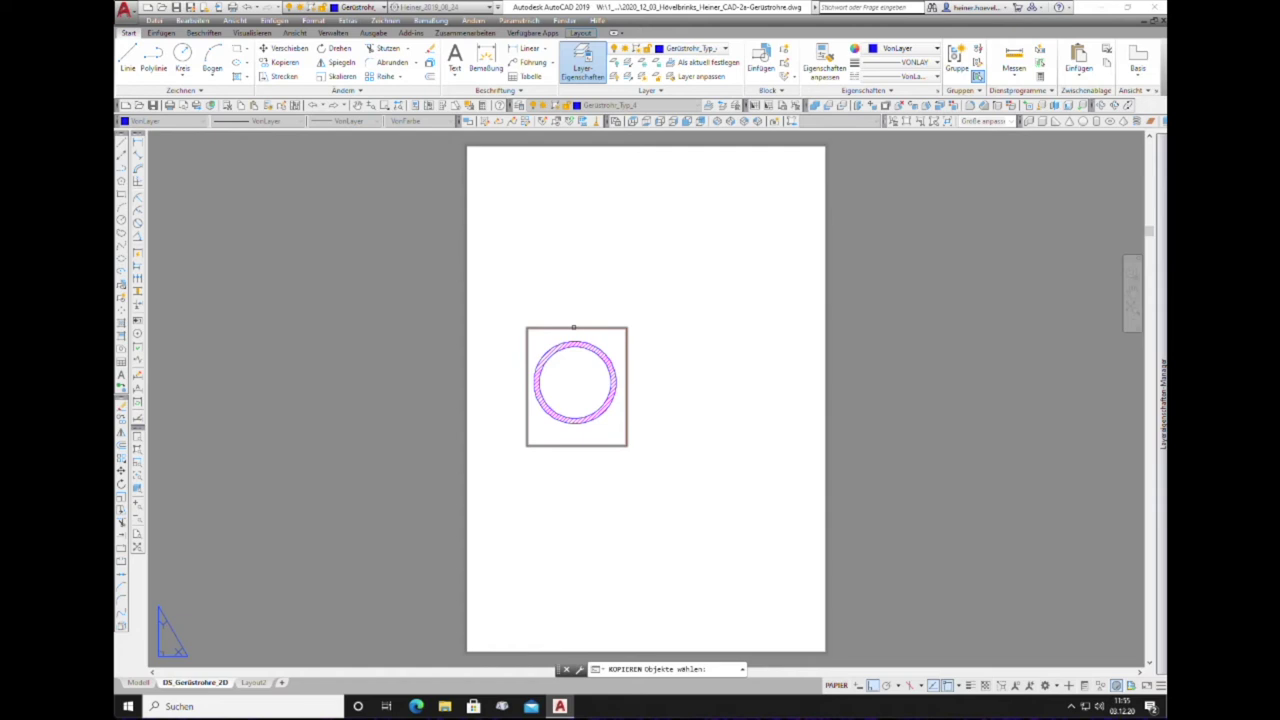
Step: Copy the viewport once, placing the duplicate to the right of the original
{"action": "key", "text": "Escape"}
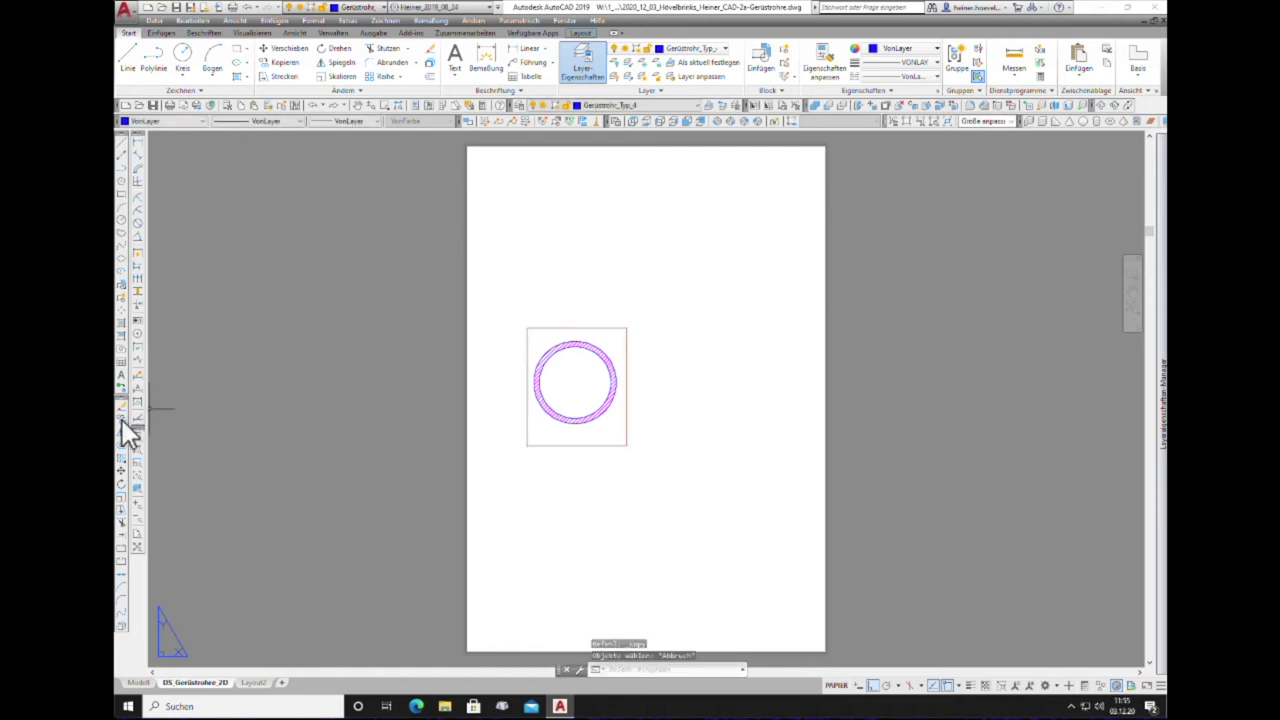
{"action": "left_click", "coordinate": [125, 432]}
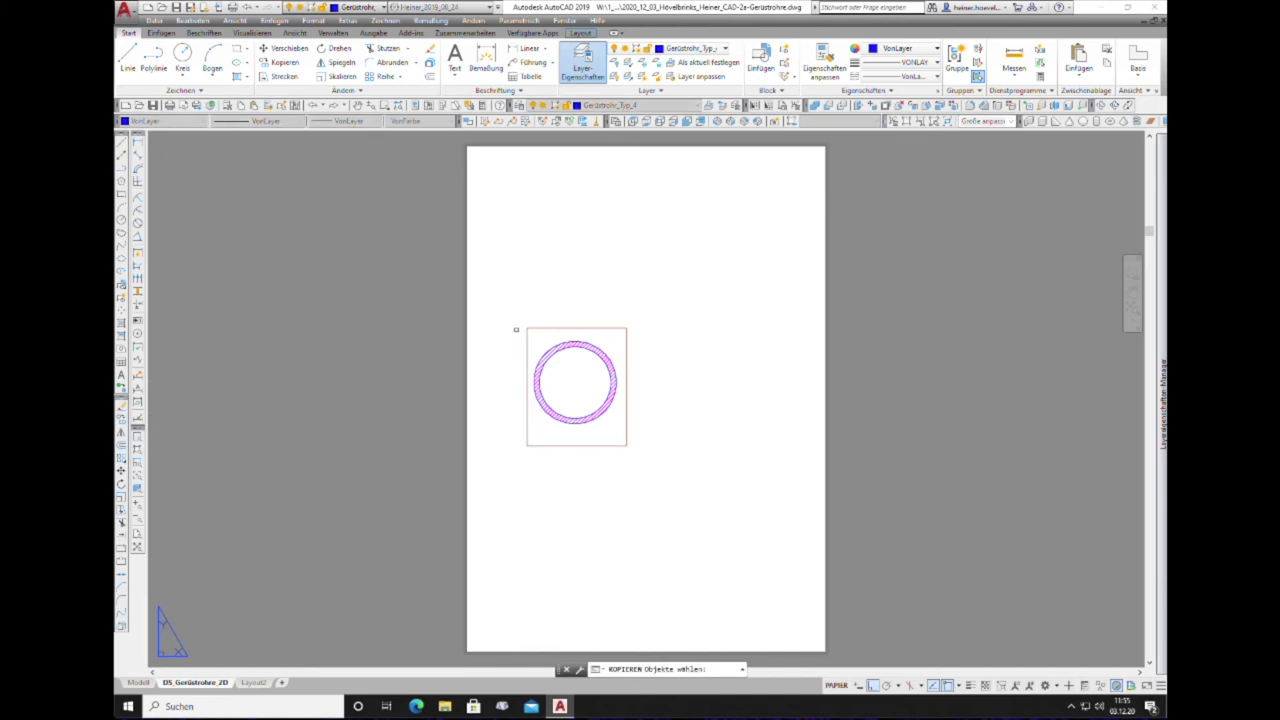
{"action": "left_click", "coordinate": [535, 325]}
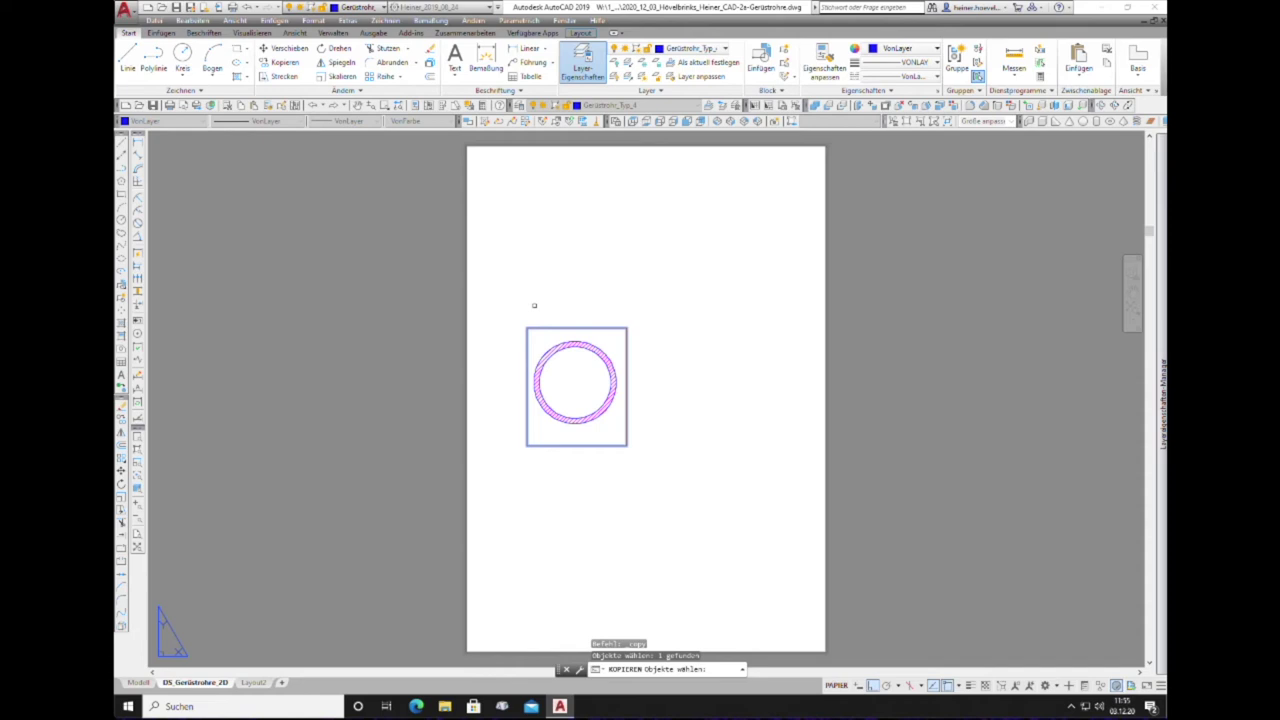
{"action": "key", "text": "Return"}
{"action": "left_click", "coordinate": [529, 299]}
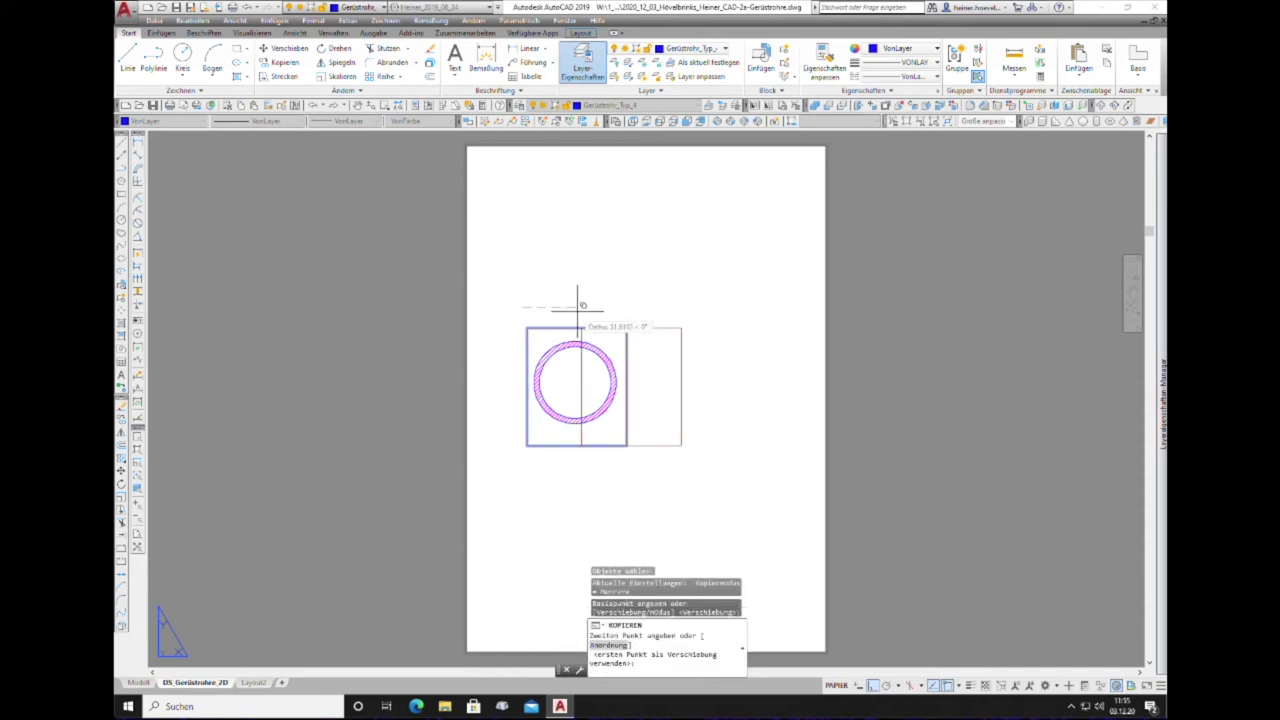
{"action": "left_click", "coordinate": [669, 300]}
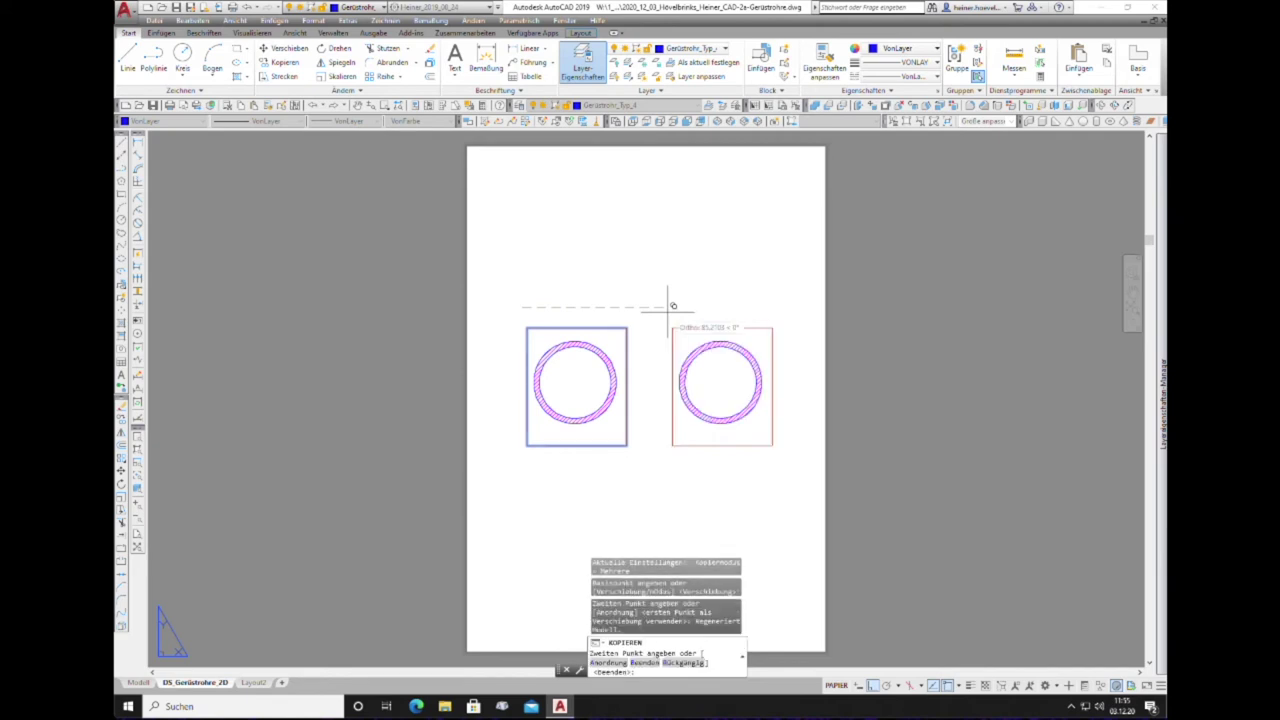
{"action": "key", "text": "Escape"}
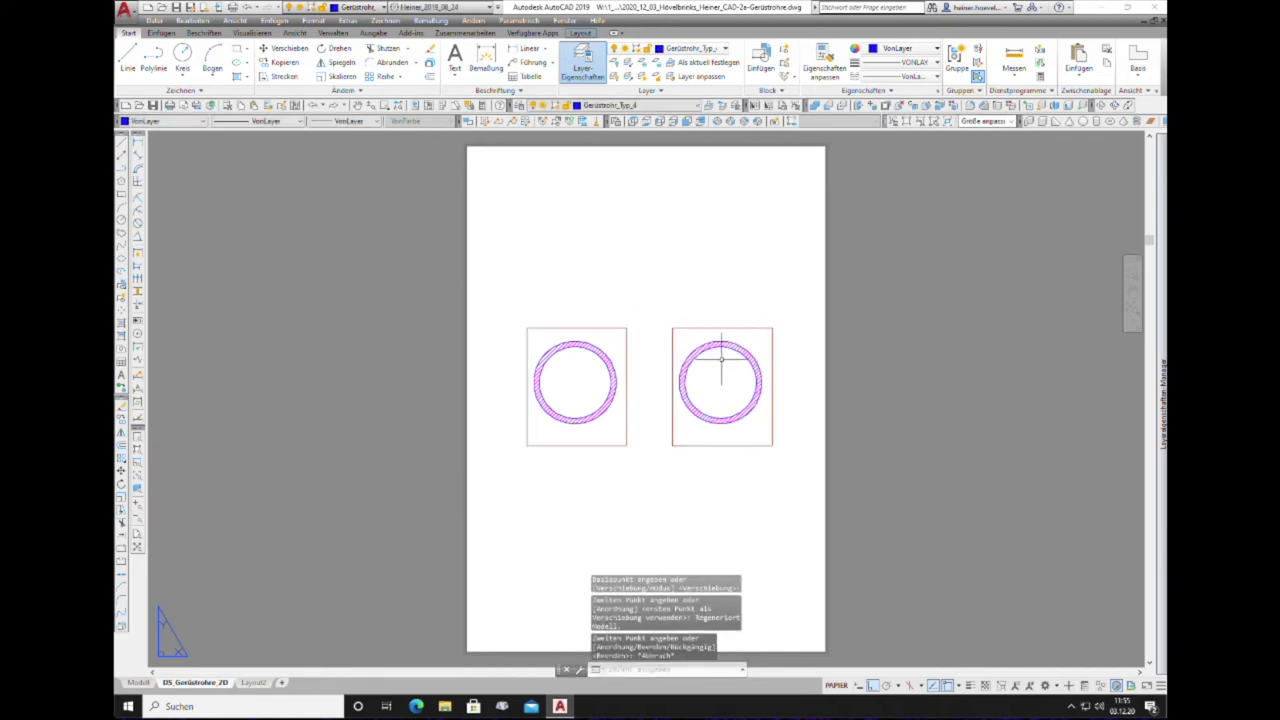
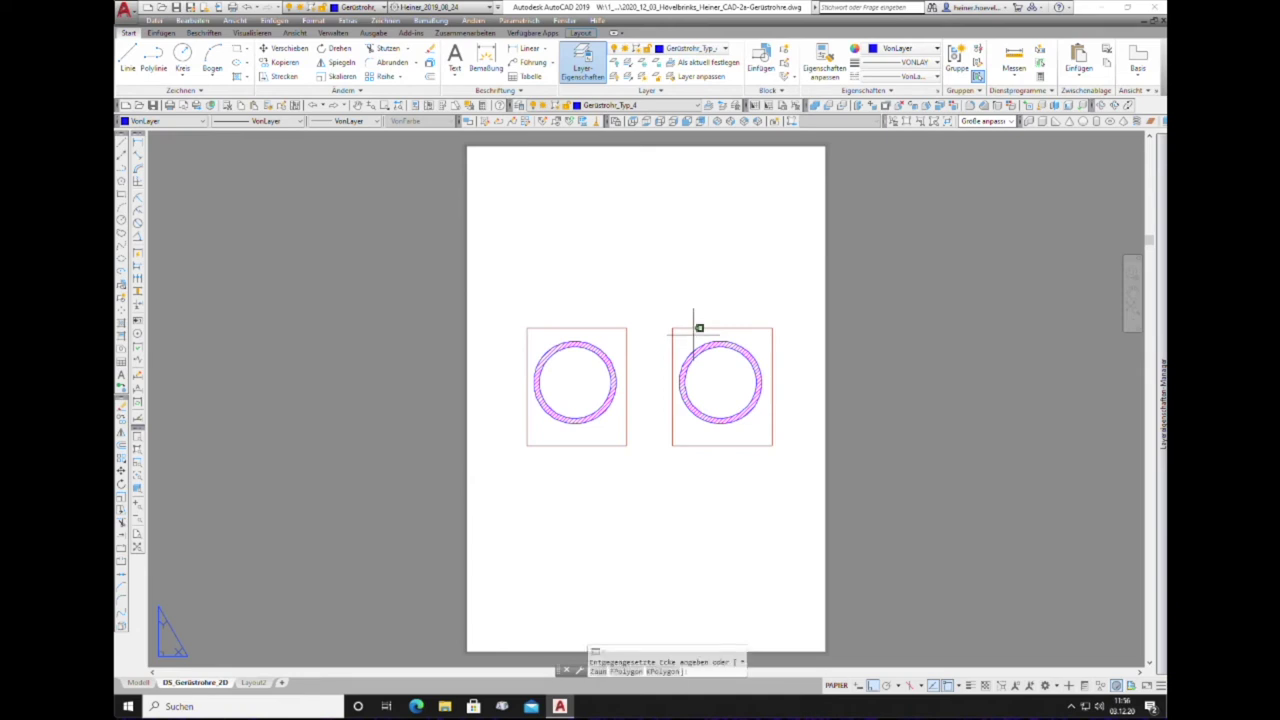
Step: Pan the magenta ring to the centre of the right viewport, then return to paper space
{"action": "double_click", "coordinate": [693, 335]}
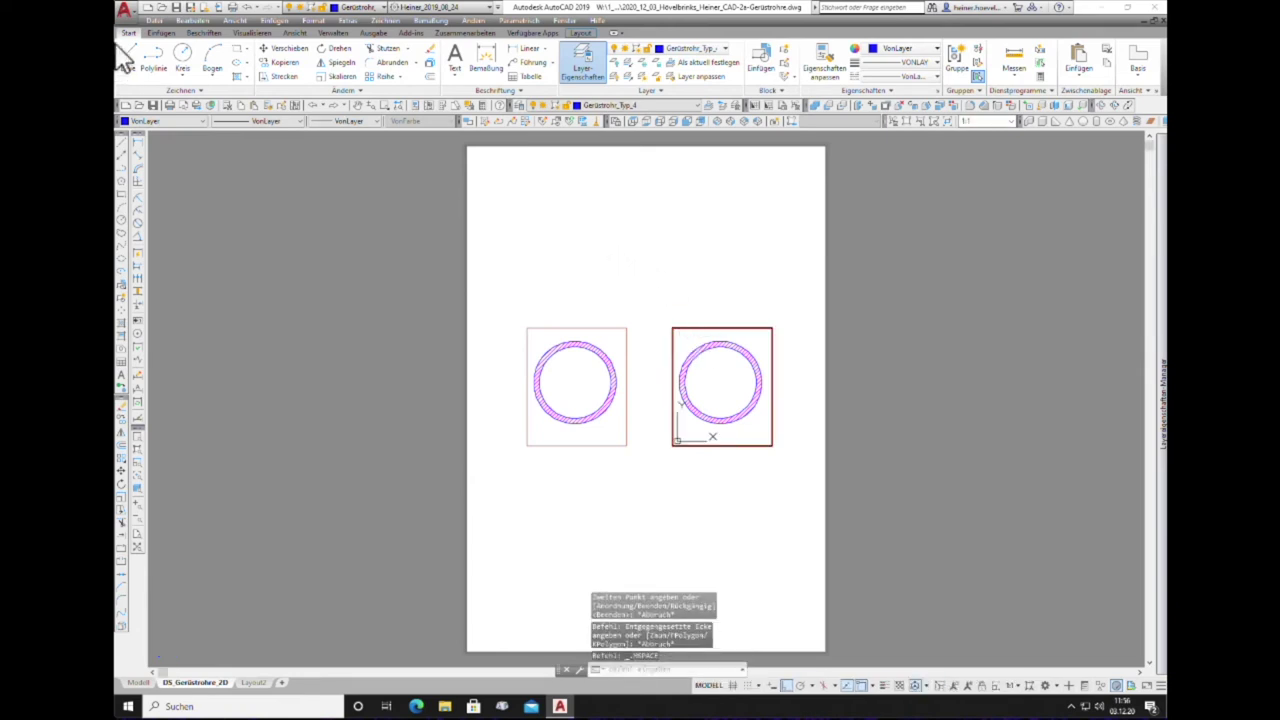
{"action": "left_click", "coordinate": [358, 106]}
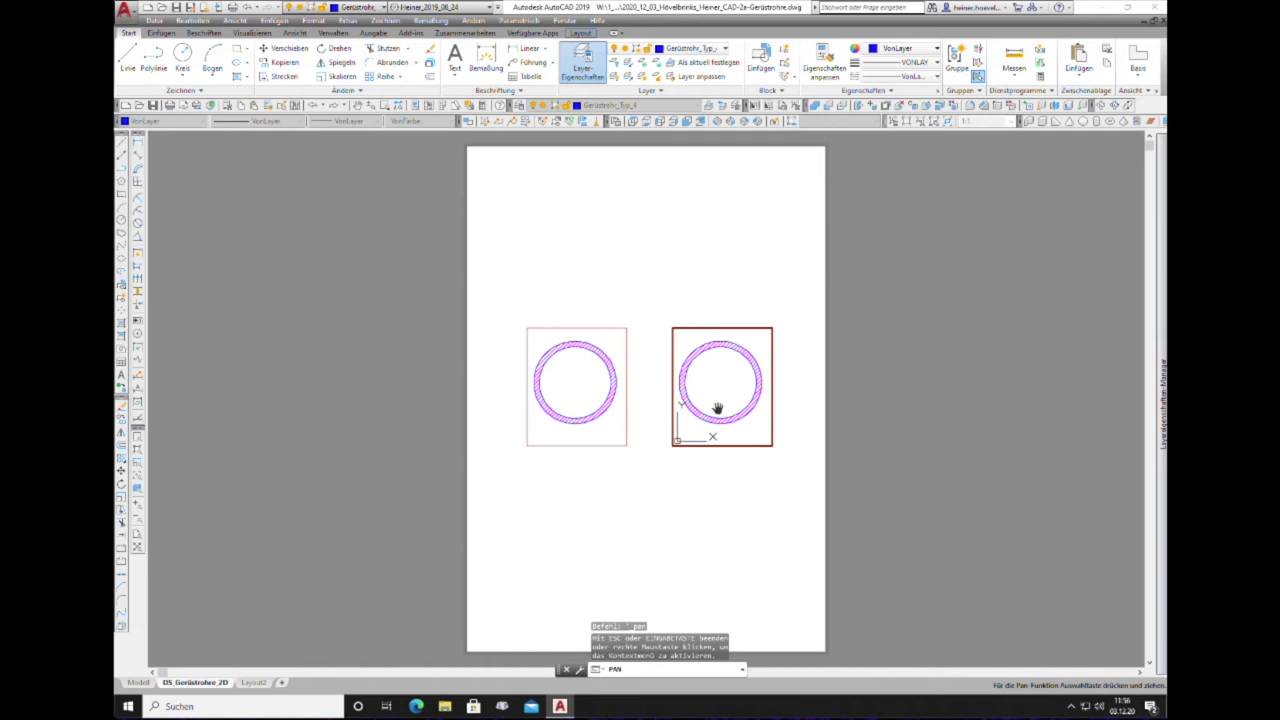
{"action": "left_click_drag", "start_coordinate": [717, 409], "coordinate": [560, 410]}
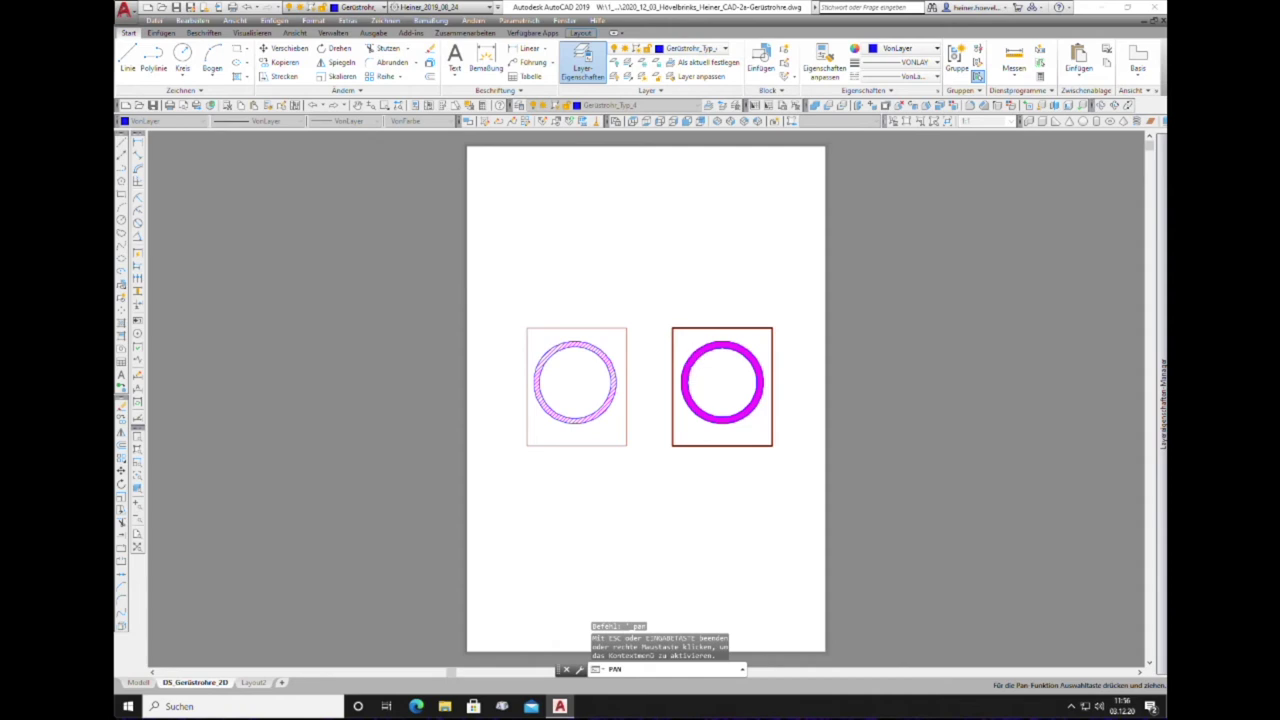
{"action": "key", "text": "Escape"}
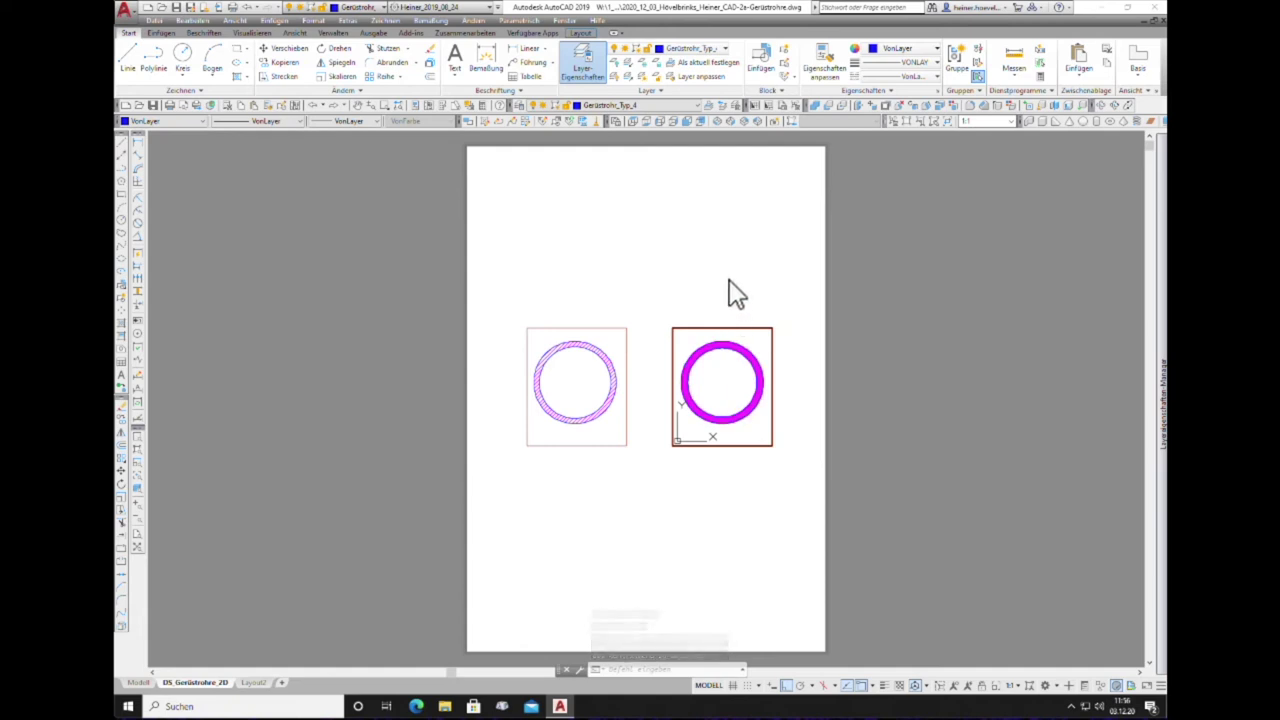
{"action": "double_click", "coordinate": [966, 334]}
{"action": "left_click_drag", "start_coordinate": [966, 334], "coordinate": [903, 349]}
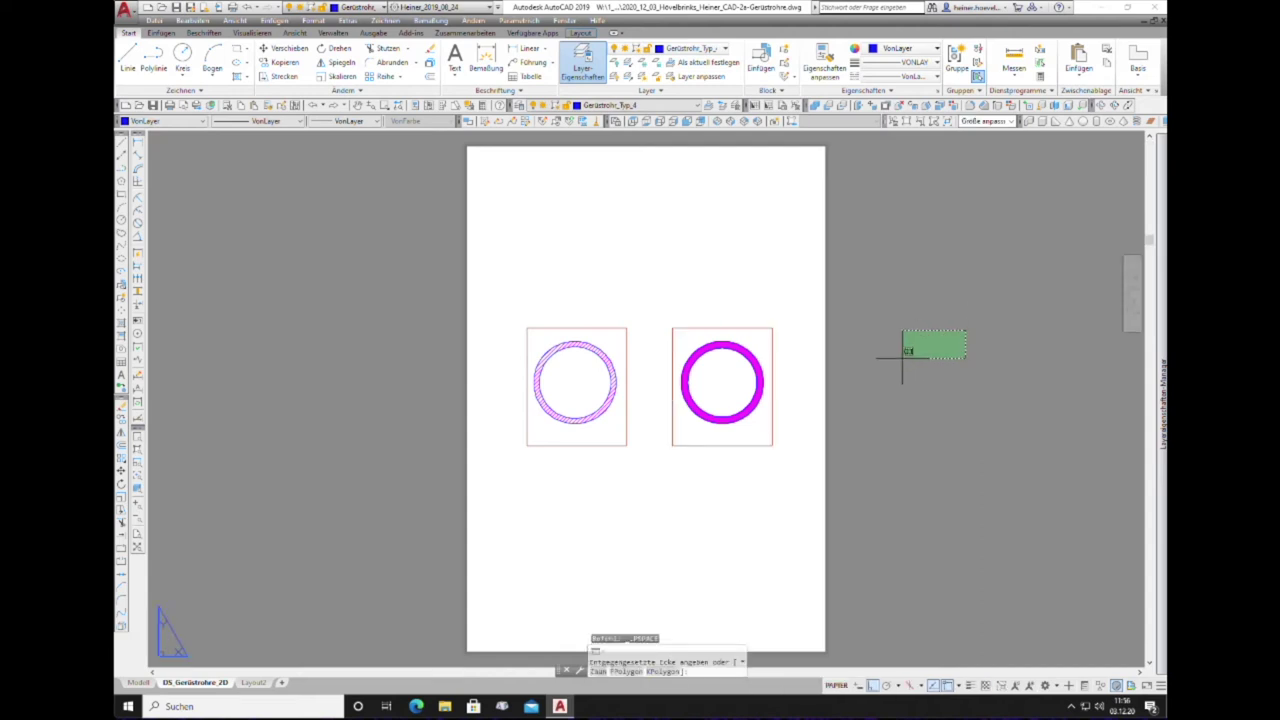
{"action": "key", "text": "Escape"}
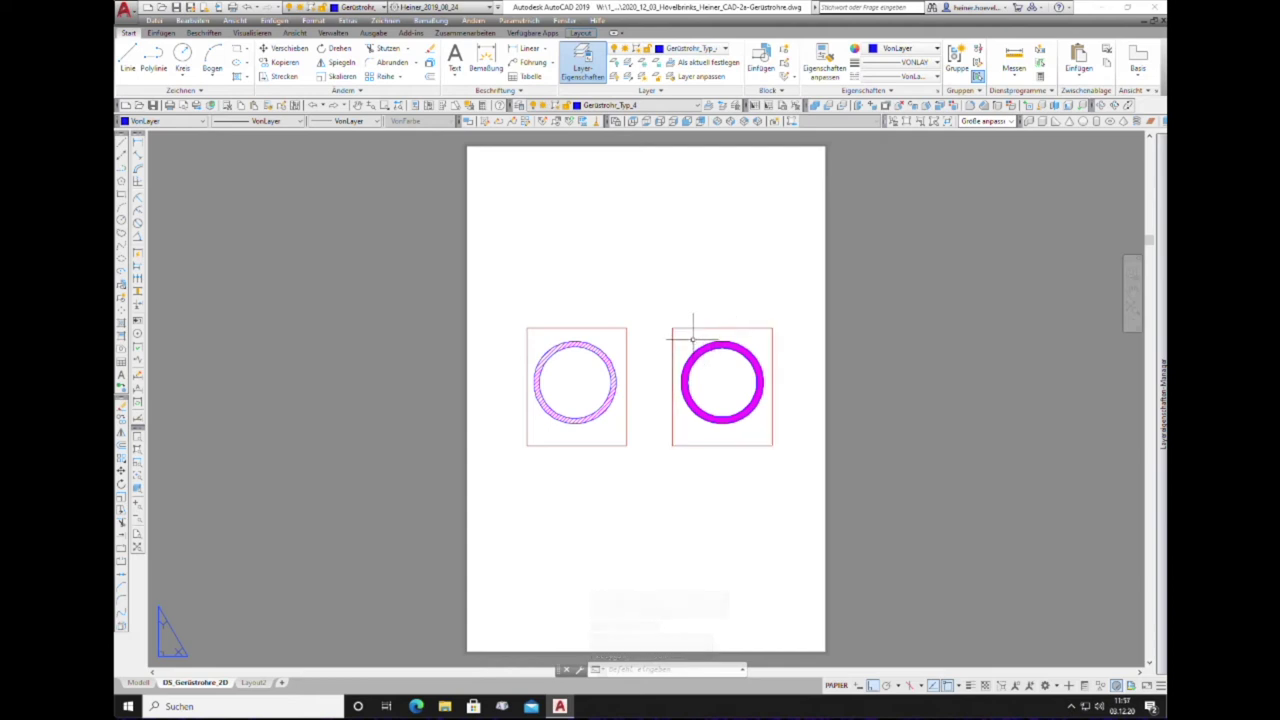
{"action": "double_click", "coordinate": [694, 336]}
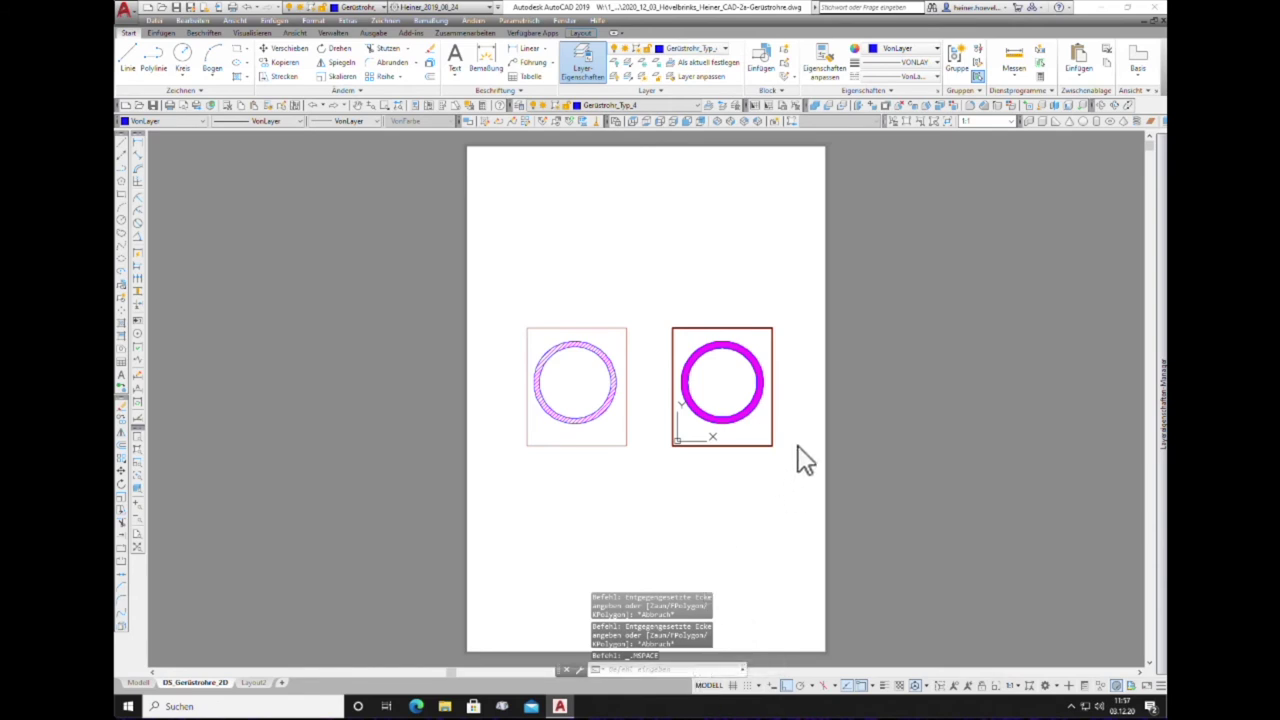
{"action": "double_click", "coordinate": [810, 416]}
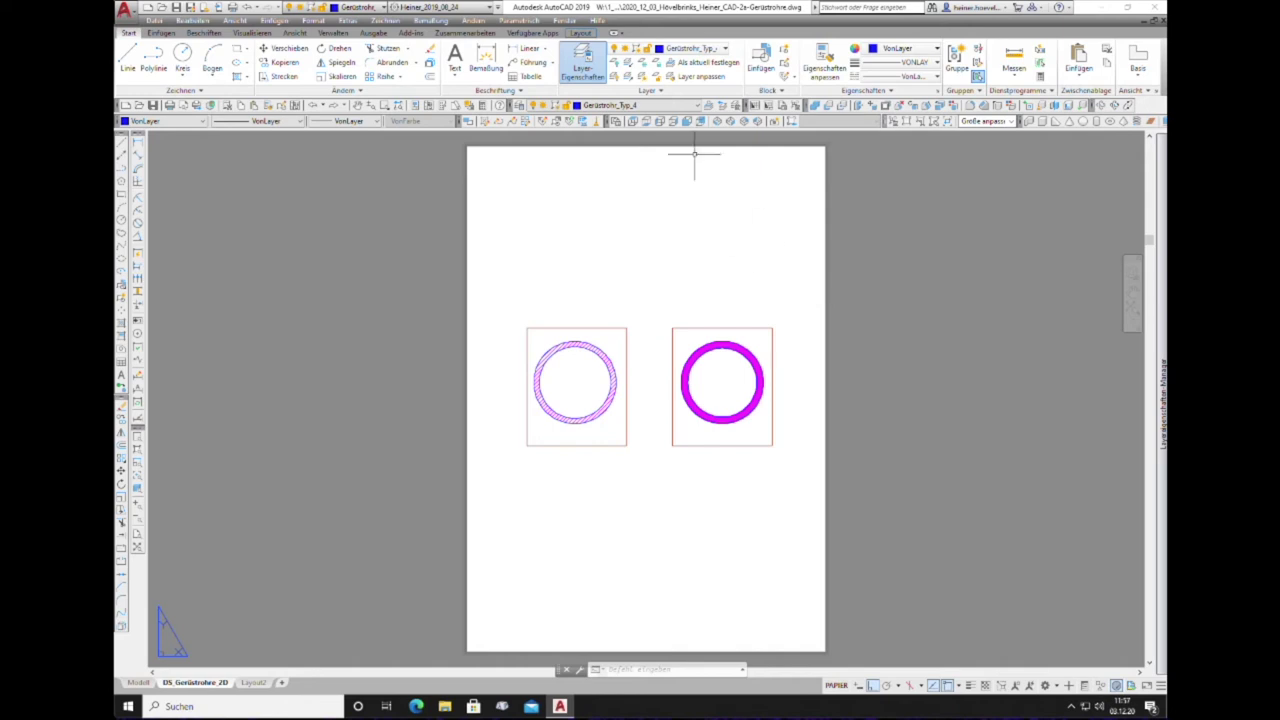
Step: Make Bem_papierb the current layer and dimension the left tube's 48,3 outer diameter below it
{"action": "left_click", "coordinate": [696, 108]}
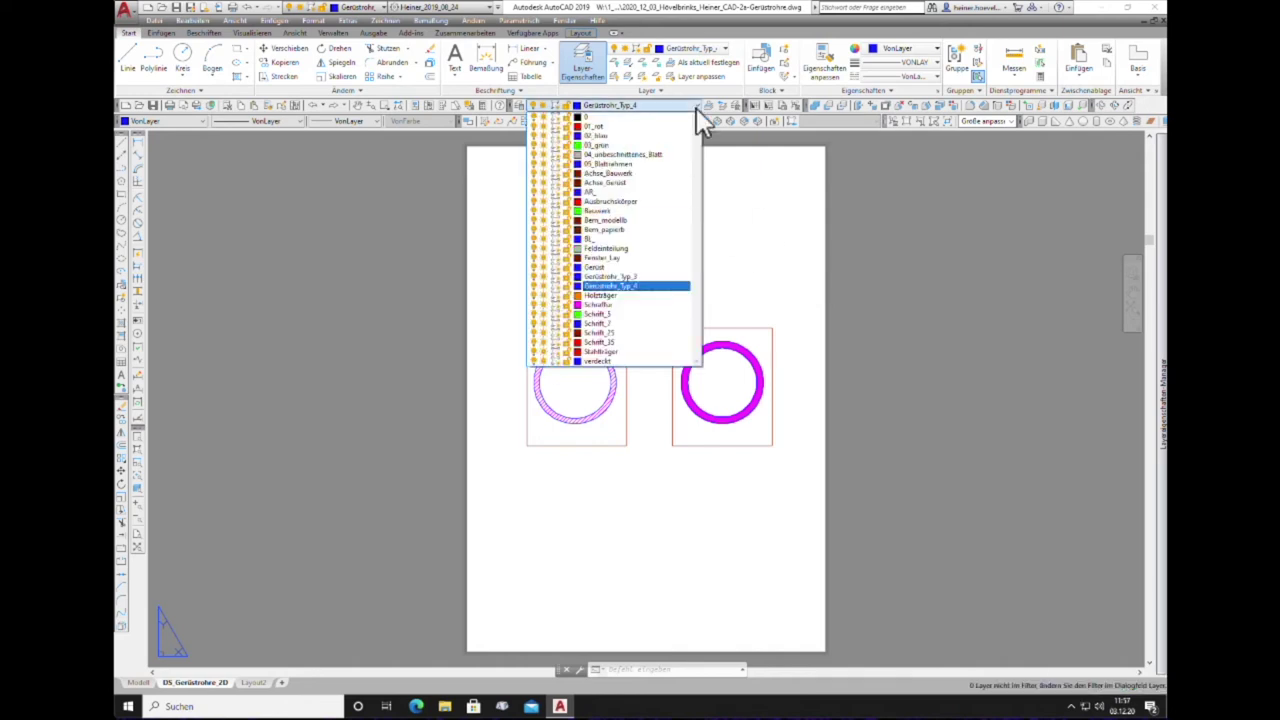
{"action": "left_click", "coordinate": [598, 229]}
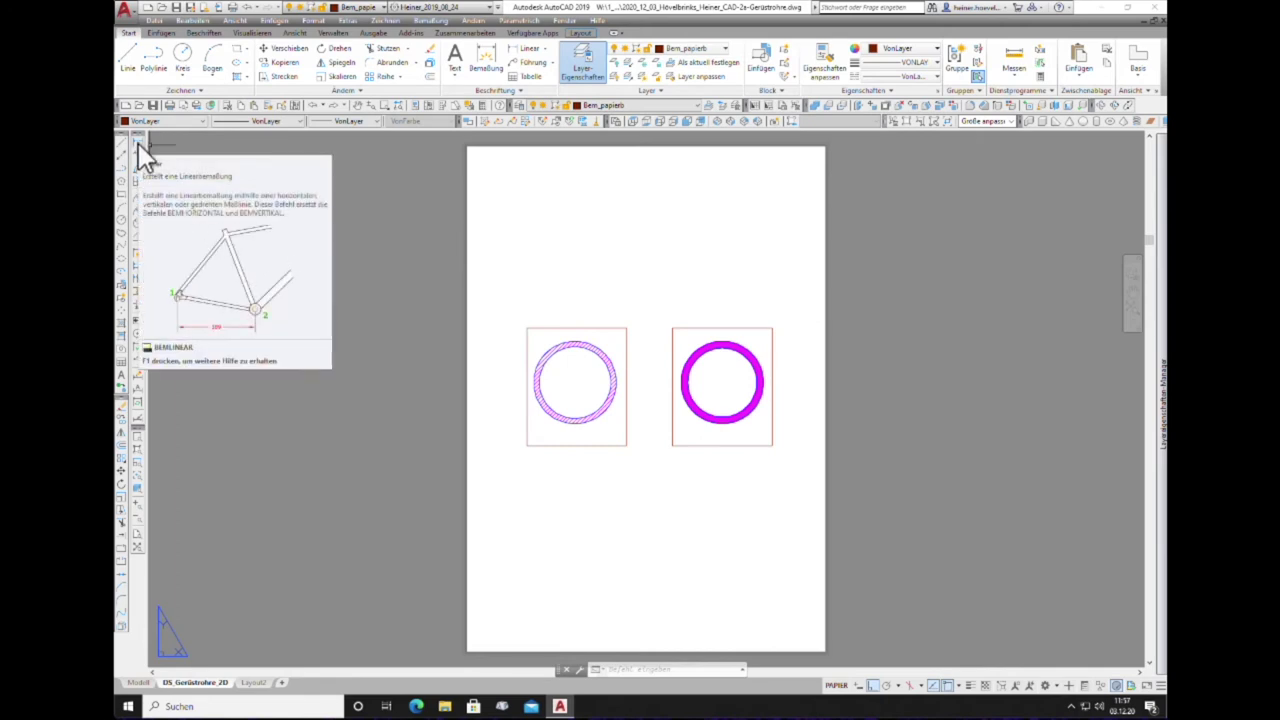
{"action": "left_click", "coordinate": [138, 143]}
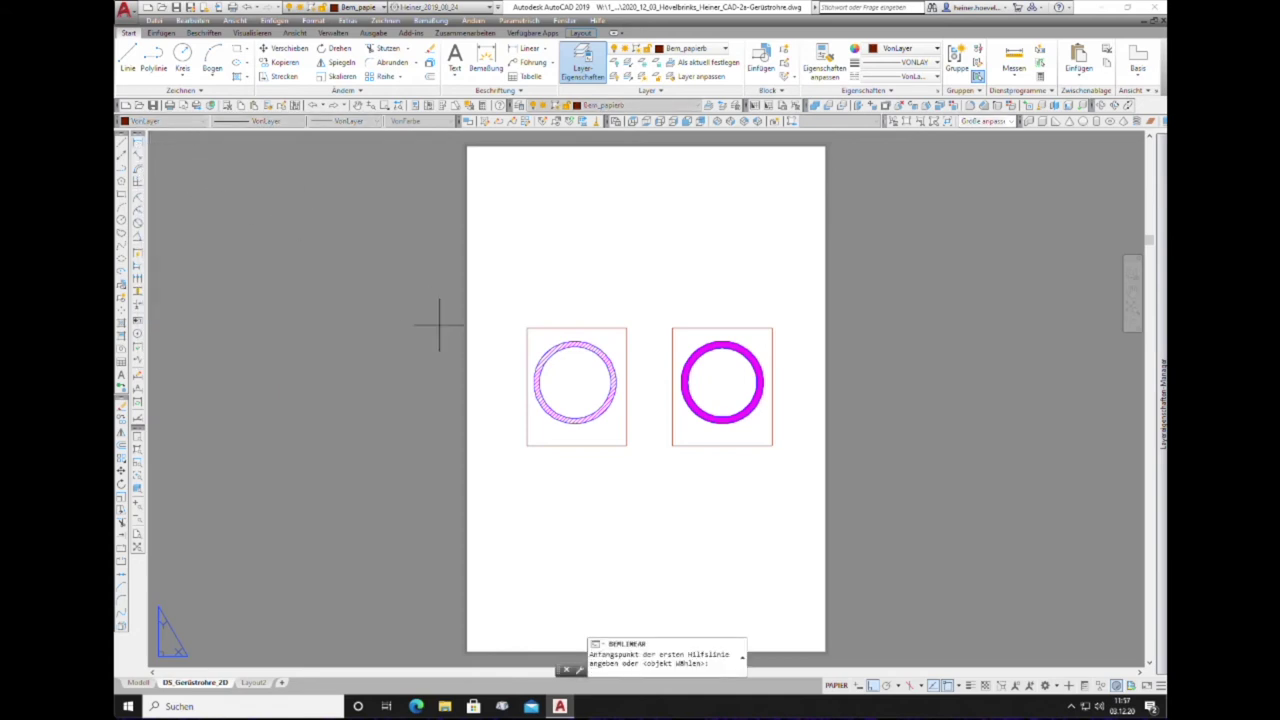
{"action": "scroll", "coordinate": [577, 383], "scroll_direction": "down", "scroll_amount": 4}
{"action": "scroll", "coordinate": [581, 382], "scroll_direction": "up", "scroll_amount": 8}
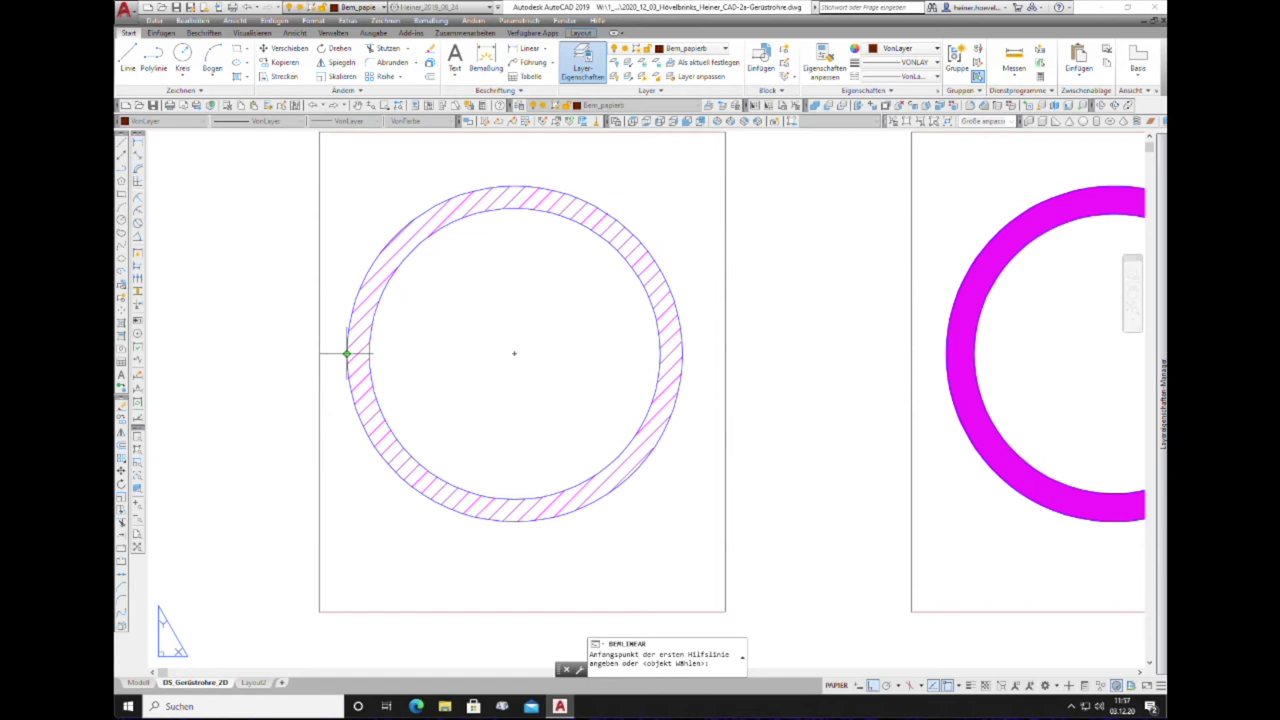
{"action": "left_click", "coordinate": [346, 353]}
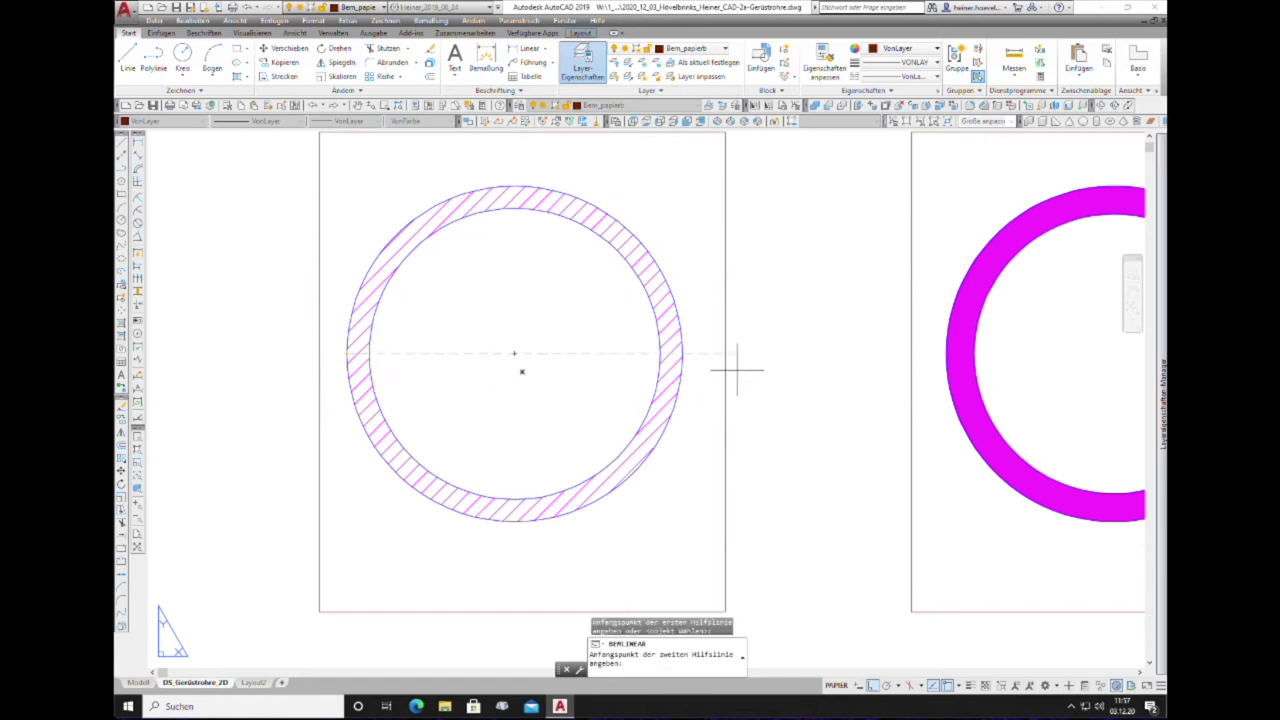
{"action": "left_click", "coordinate": [681, 353]}
{"action": "scroll", "coordinate": [681, 353], "scroll_direction": "down", "scroll_amount": 4}
{"action": "scroll", "coordinate": [686, 350], "scroll_direction": "down", "scroll_amount": 2}
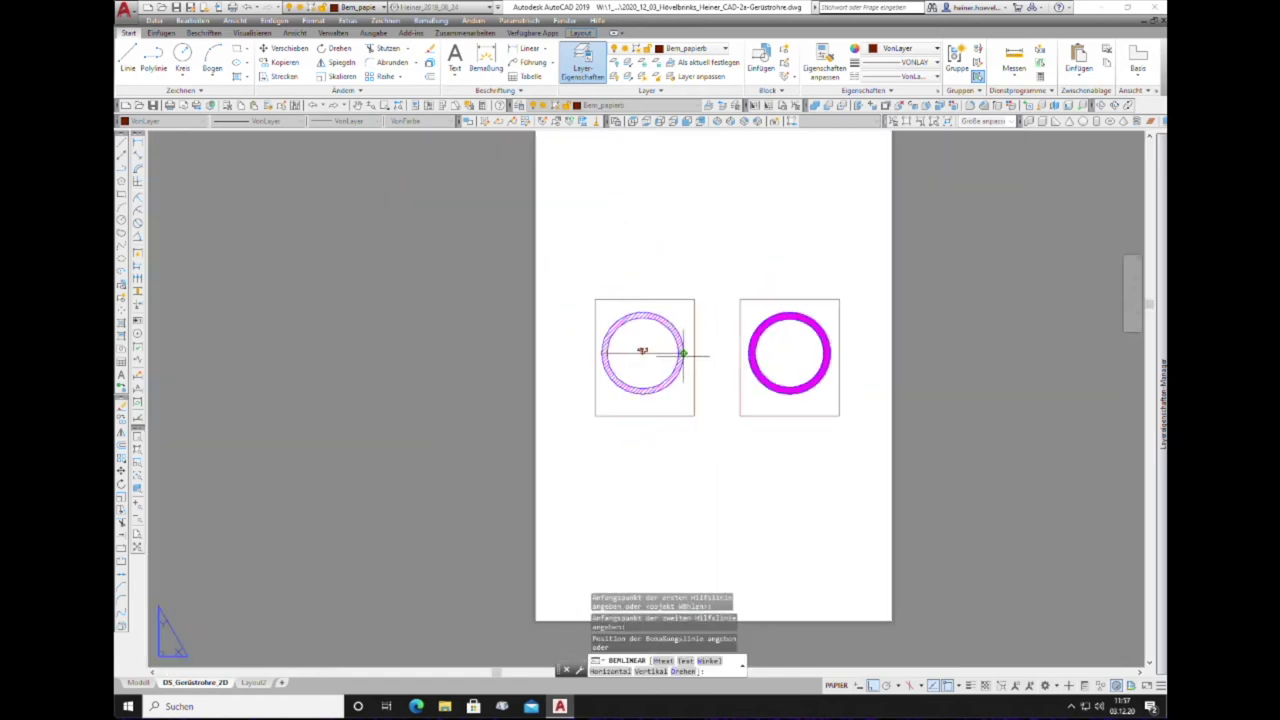
{"action": "scroll", "coordinate": [683, 420], "scroll_direction": "up", "scroll_amount": 2}
{"action": "scroll", "coordinate": [681, 425], "scroll_direction": "up", "scroll_amount": 5}
{"action": "scroll", "coordinate": [552, 445], "scroll_direction": "down", "scroll_amount": 2}
{"action": "scroll", "coordinate": [552, 430], "scroll_direction": "up", "scroll_amount": 2}
{"action": "scroll", "coordinate": [555, 436], "scroll_direction": "down", "scroll_amount": 4}
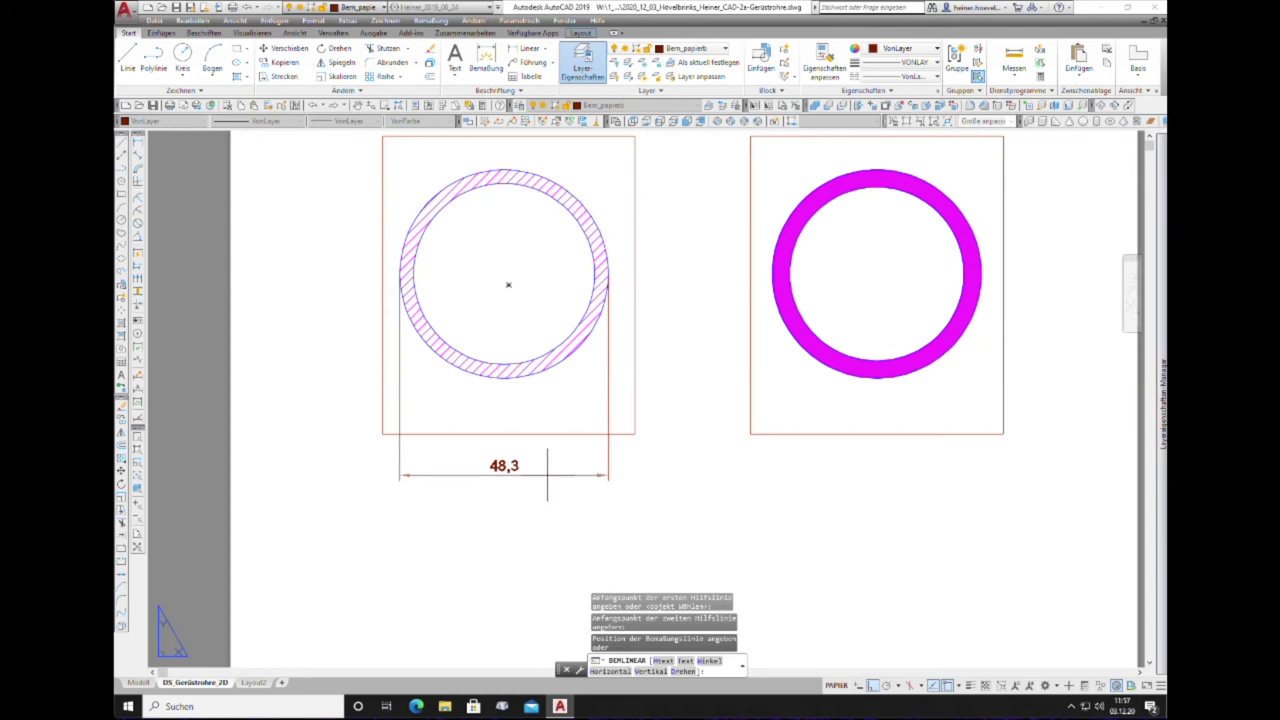
{"action": "left_click", "coordinate": [547, 466]}
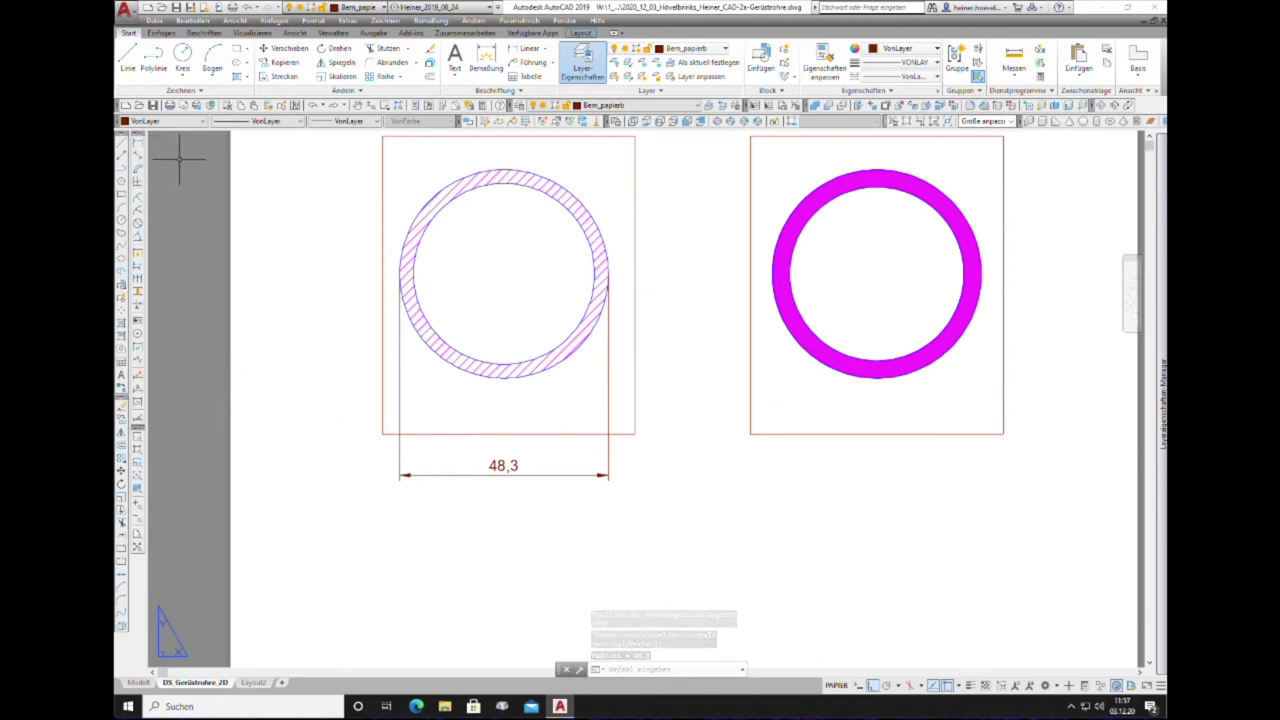
Step: Add the 3,2 wall-thickness dimension above the left tube
{"action": "right_click", "coordinate": [284, 189]}
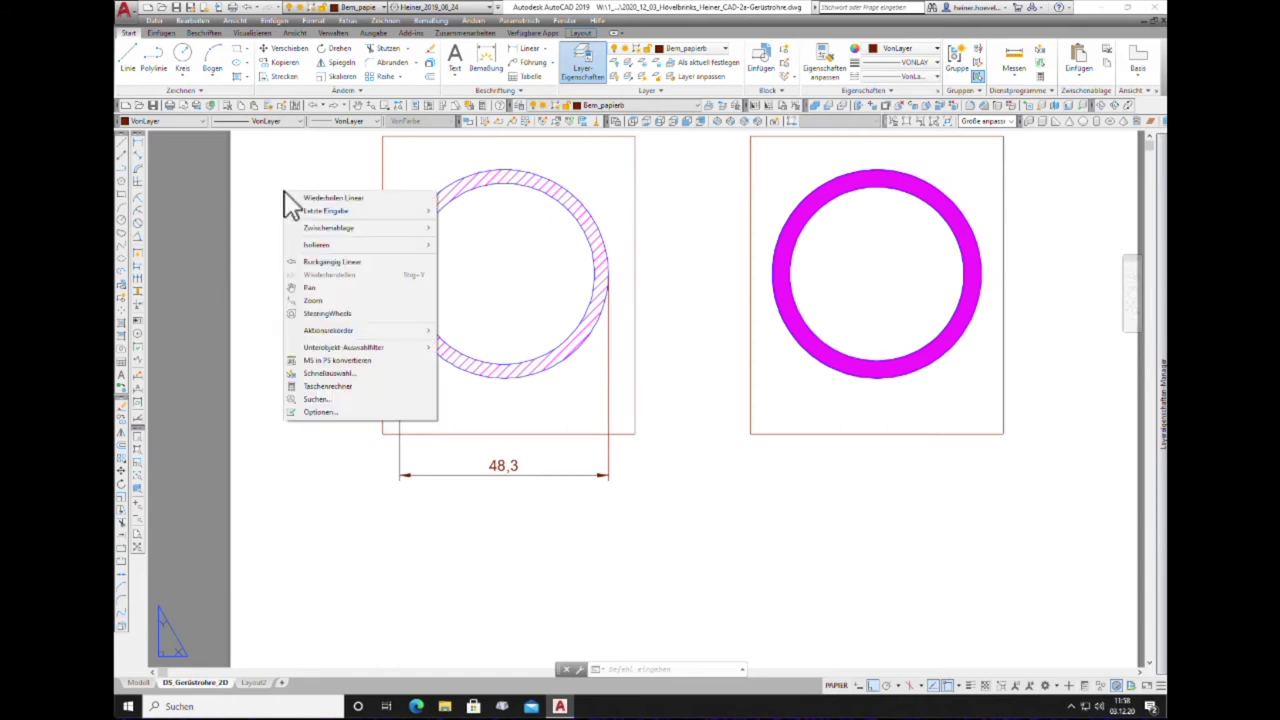
{"action": "left_click", "coordinate": [308, 199]}
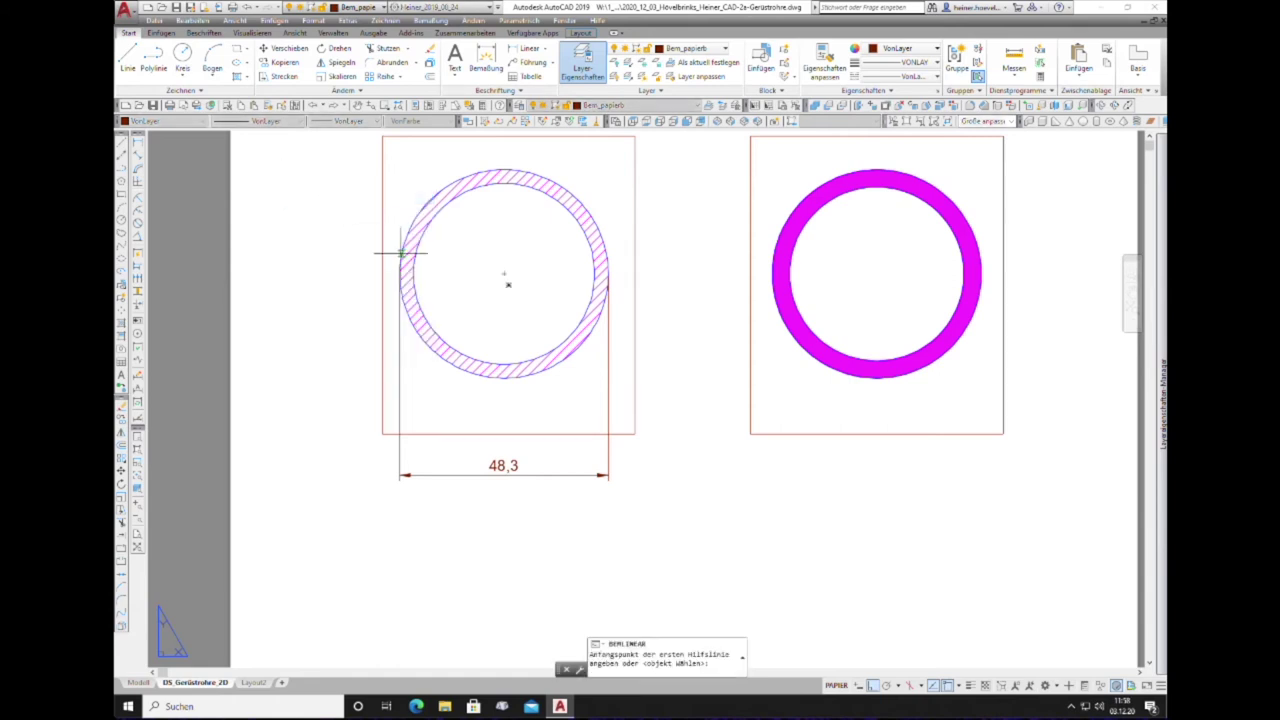
{"action": "scroll", "coordinate": [398, 277], "scroll_direction": "up", "scroll_amount": 5}
{"action": "scroll", "coordinate": [398, 277], "scroll_direction": "up", "scroll_amount": 3}
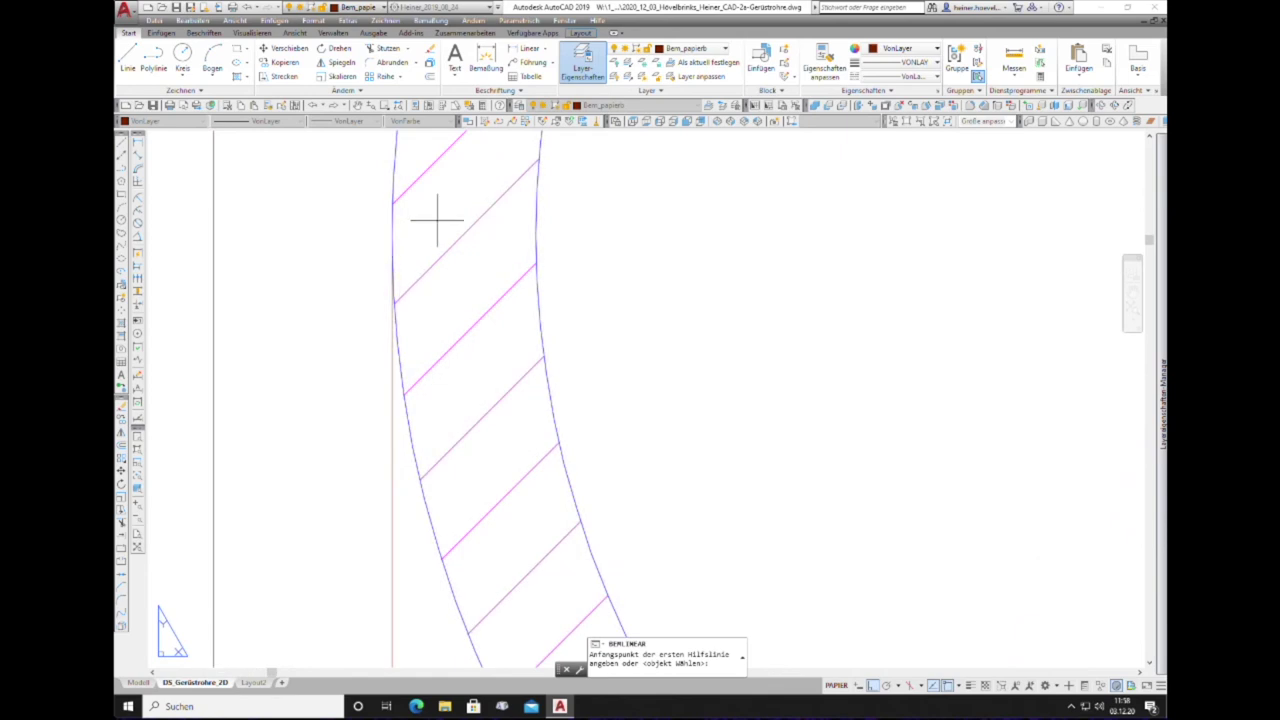
{"action": "left_click", "coordinate": [535, 234]}
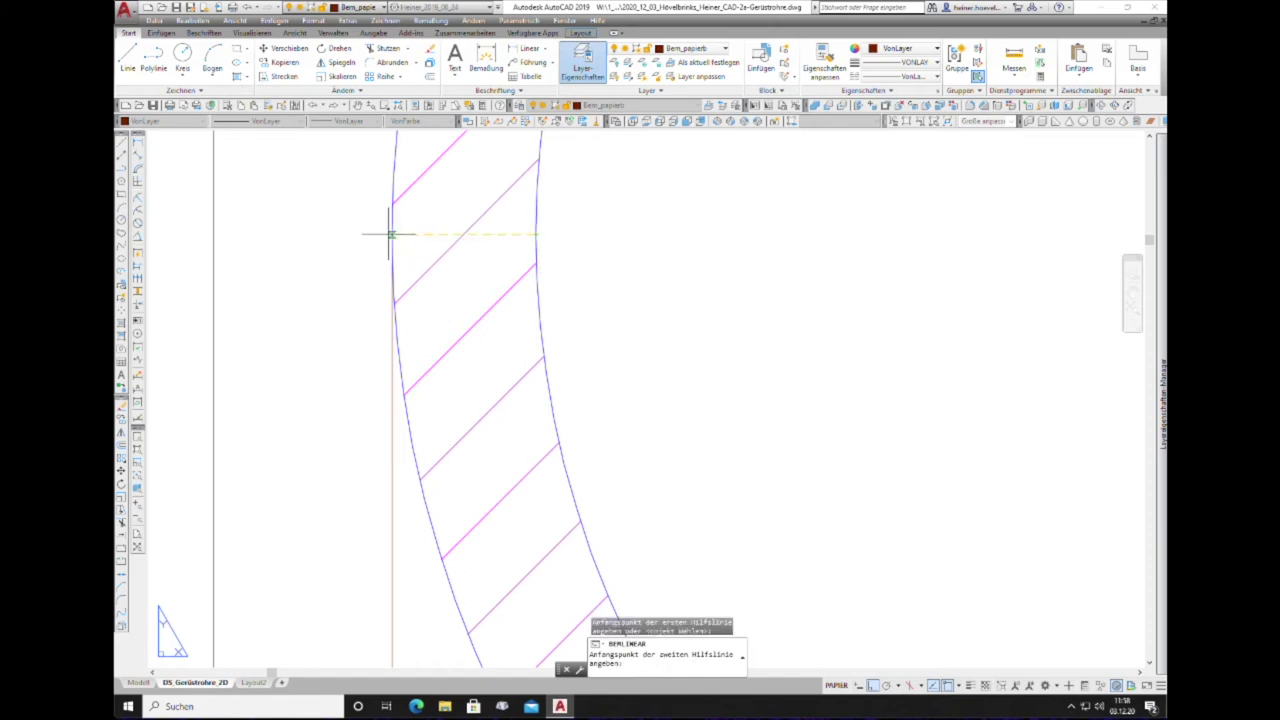
{"action": "left_click", "coordinate": [392, 234]}
{"action": "scroll", "coordinate": [395, 240], "scroll_direction": "down", "scroll_amount": 5}
{"action": "scroll", "coordinate": [427, 325], "scroll_direction": "down", "scroll_amount": 4}
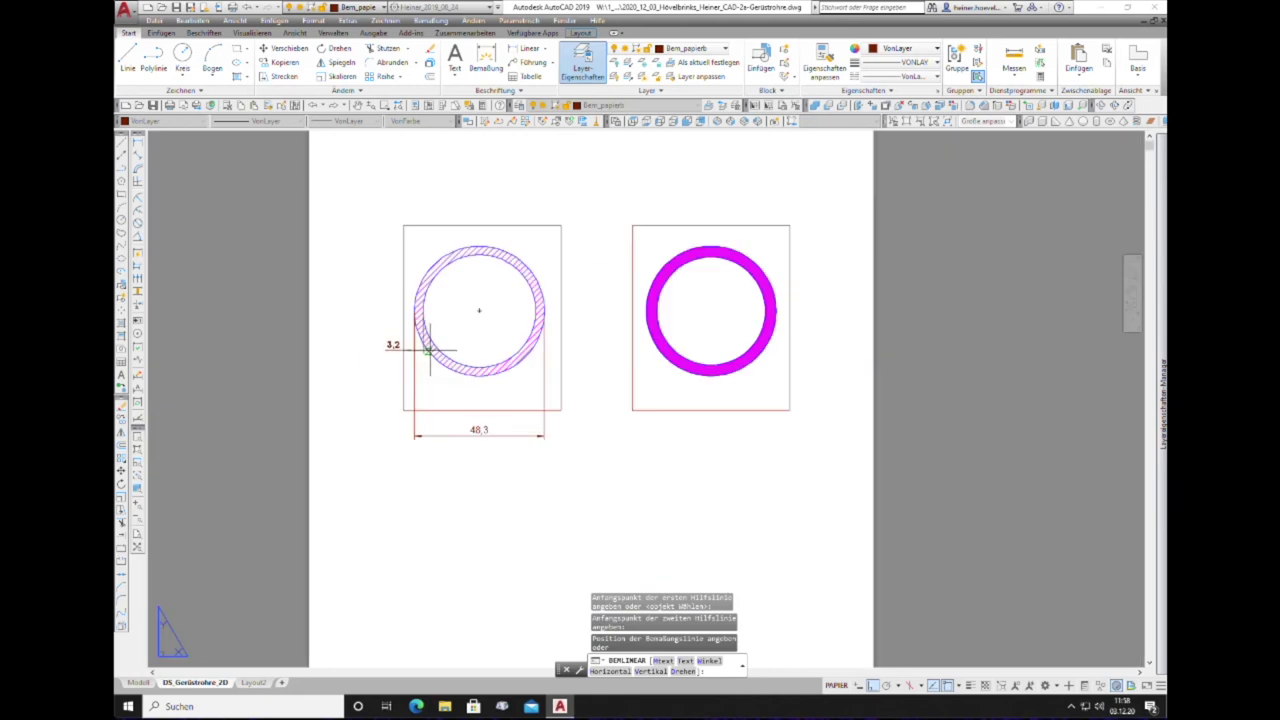
{"action": "scroll", "coordinate": [418, 258], "scroll_direction": "up", "scroll_amount": 8}
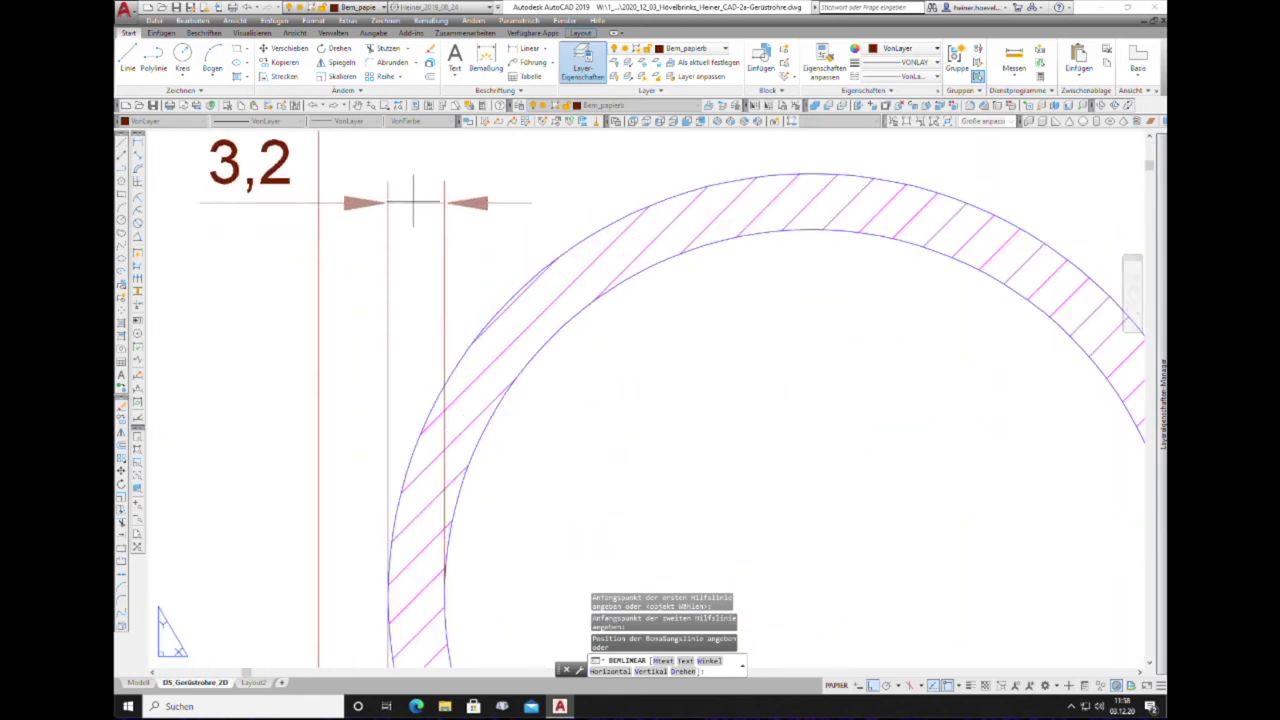
{"action": "left_click", "coordinate": [417, 182]}
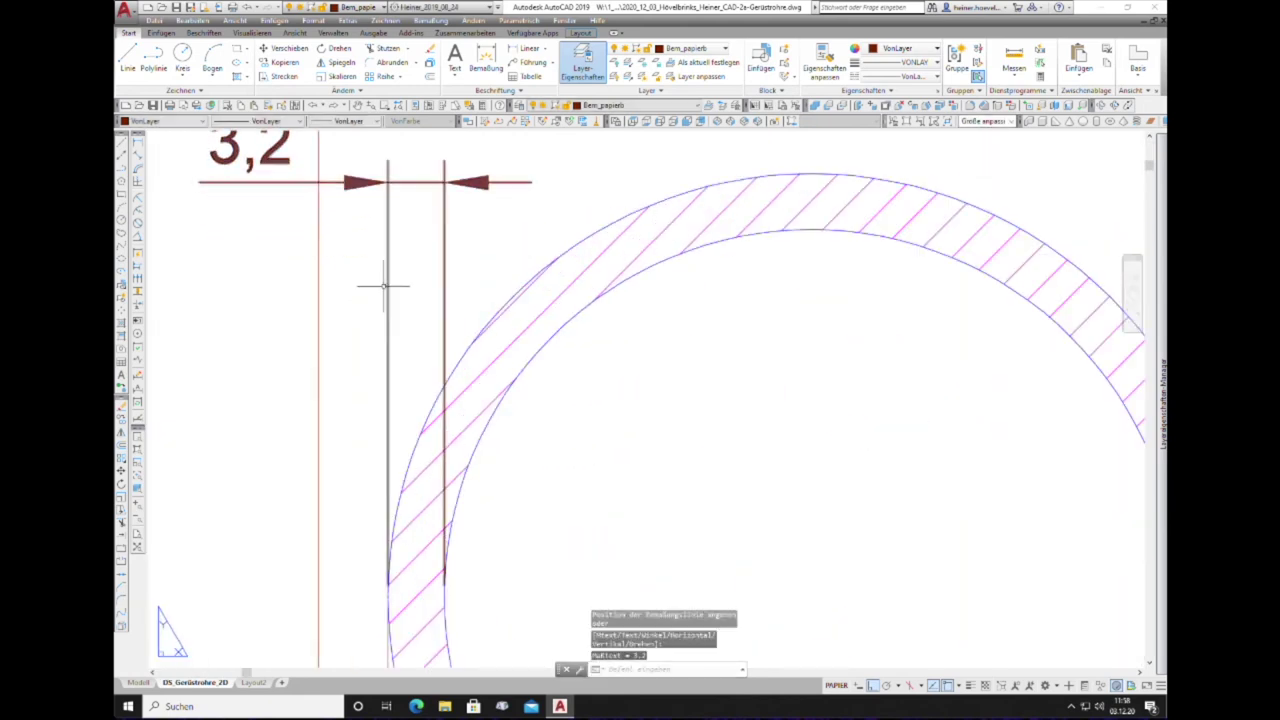
{"action": "scroll", "coordinate": [374, 286], "scroll_direction": "down", "scroll_amount": 5}
{"action": "scroll", "coordinate": [384, 292], "scroll_direction": "down", "scroll_amount": 4}
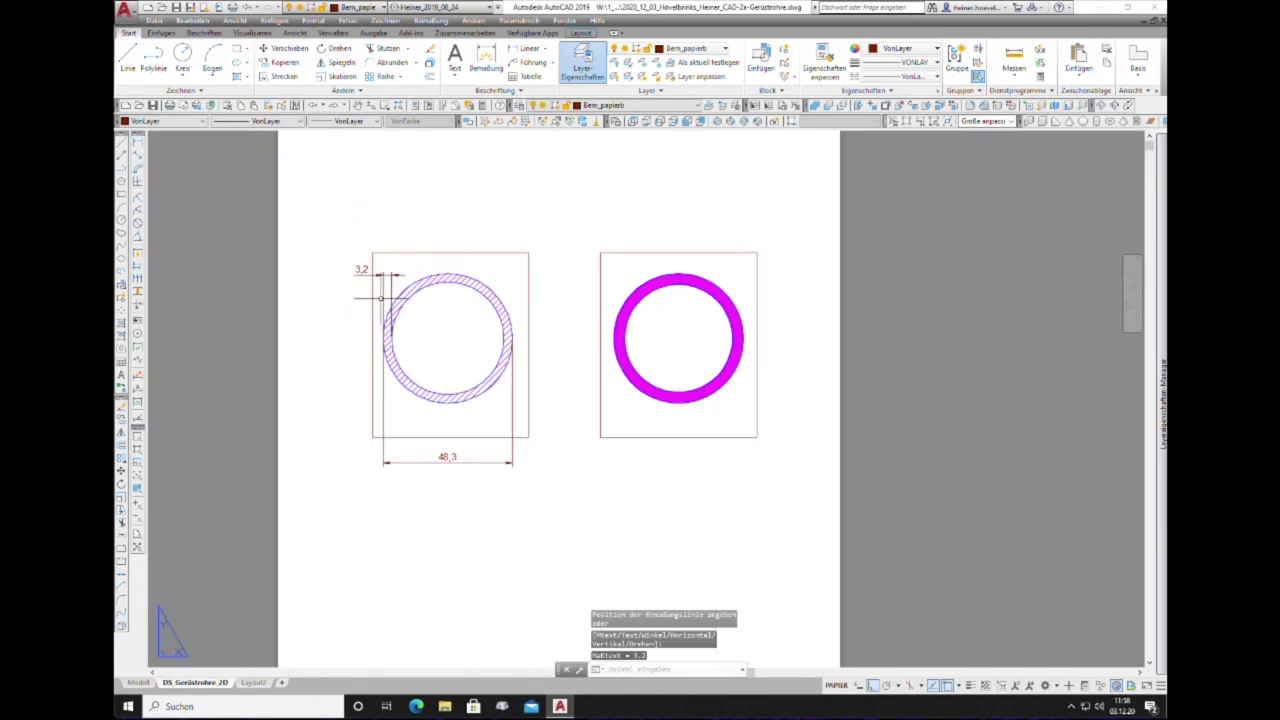
{"action": "scroll", "coordinate": [381, 298], "scroll_direction": "down", "scroll_amount": 4}
{"action": "scroll", "coordinate": [471, 300], "scroll_direction": "up", "scroll_amount": 4}
{"action": "scroll", "coordinate": [470, 298], "scroll_direction": "up", "scroll_amount": 2}
{"action": "scroll", "coordinate": [460, 288], "scroll_direction": "down", "scroll_amount": 2}
Step: Start a linear dimension across the right tube's outer edges
{"action": "right_click", "coordinate": [531, 240]}
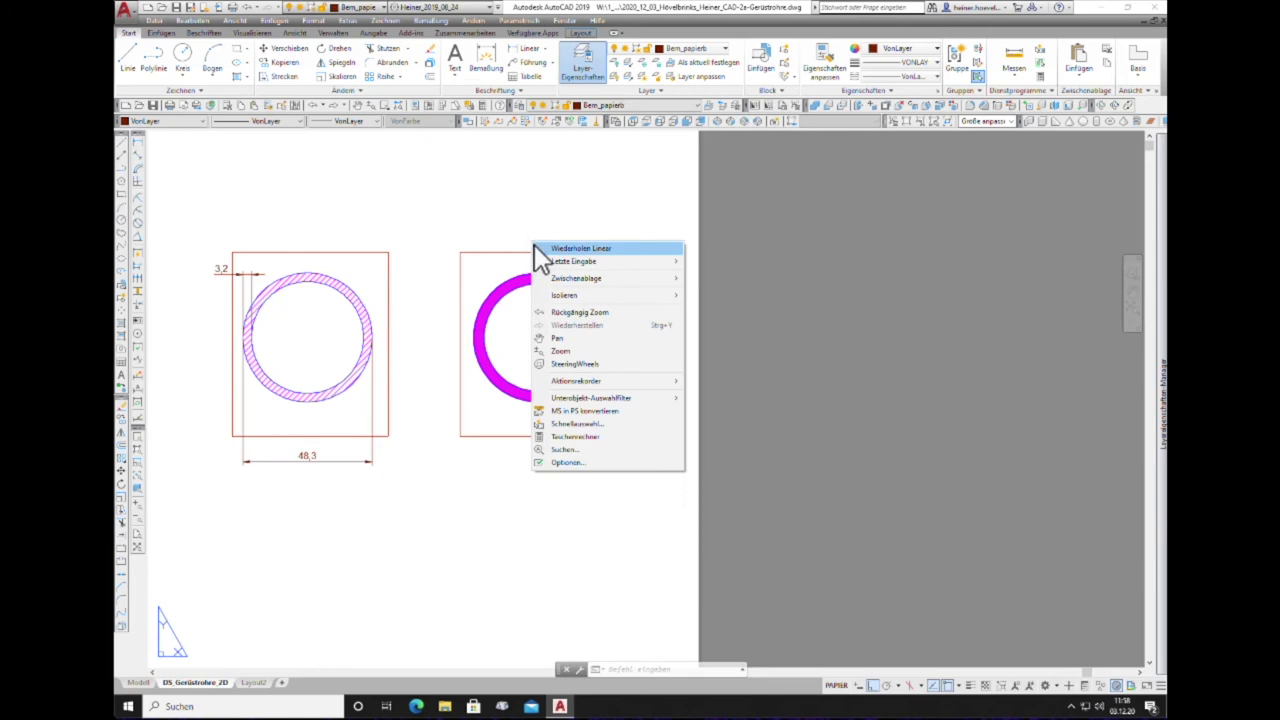
{"action": "left_click", "coordinate": [580, 248]}
{"action": "scroll", "coordinate": [472, 332], "scroll_direction": "down", "scroll_amount": 2}
{"action": "left_click", "coordinate": [472, 334]}
{"action": "left_click", "coordinate": [552, 334]}
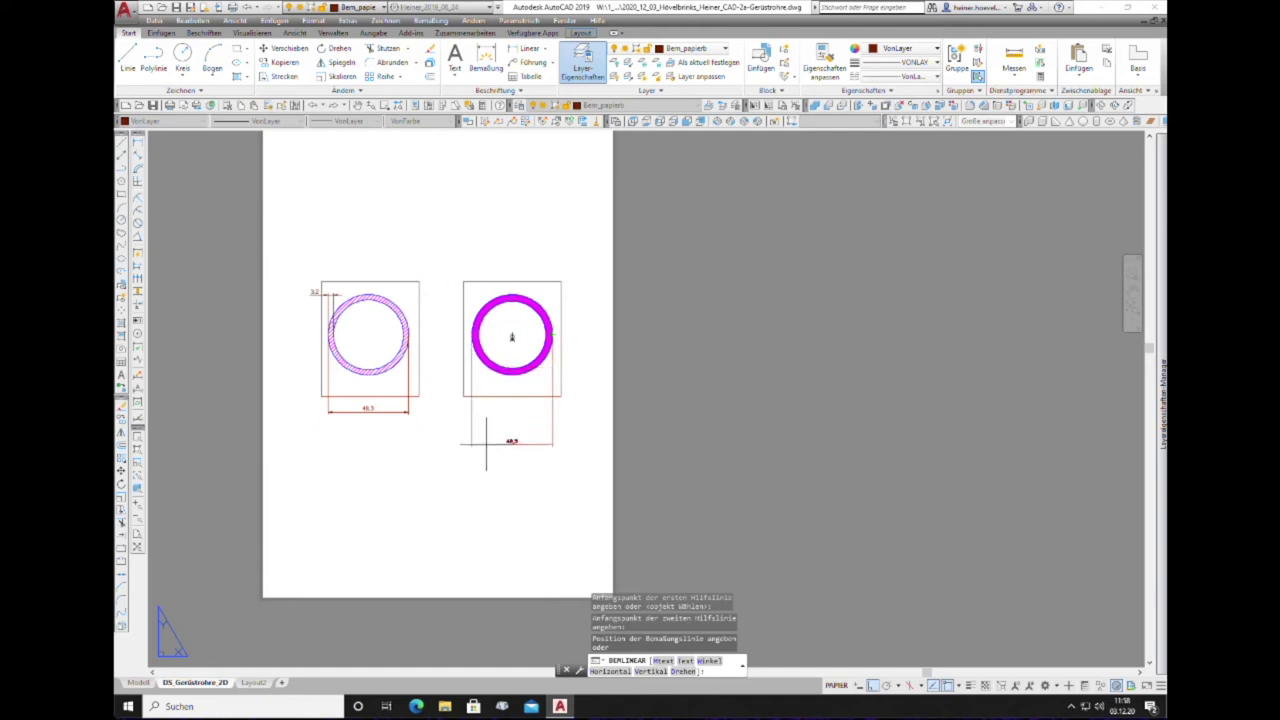
Step: Place the right tube's 48,3 diameter dimension level with the left one
{"action": "left_click", "coordinate": [504, 408]}
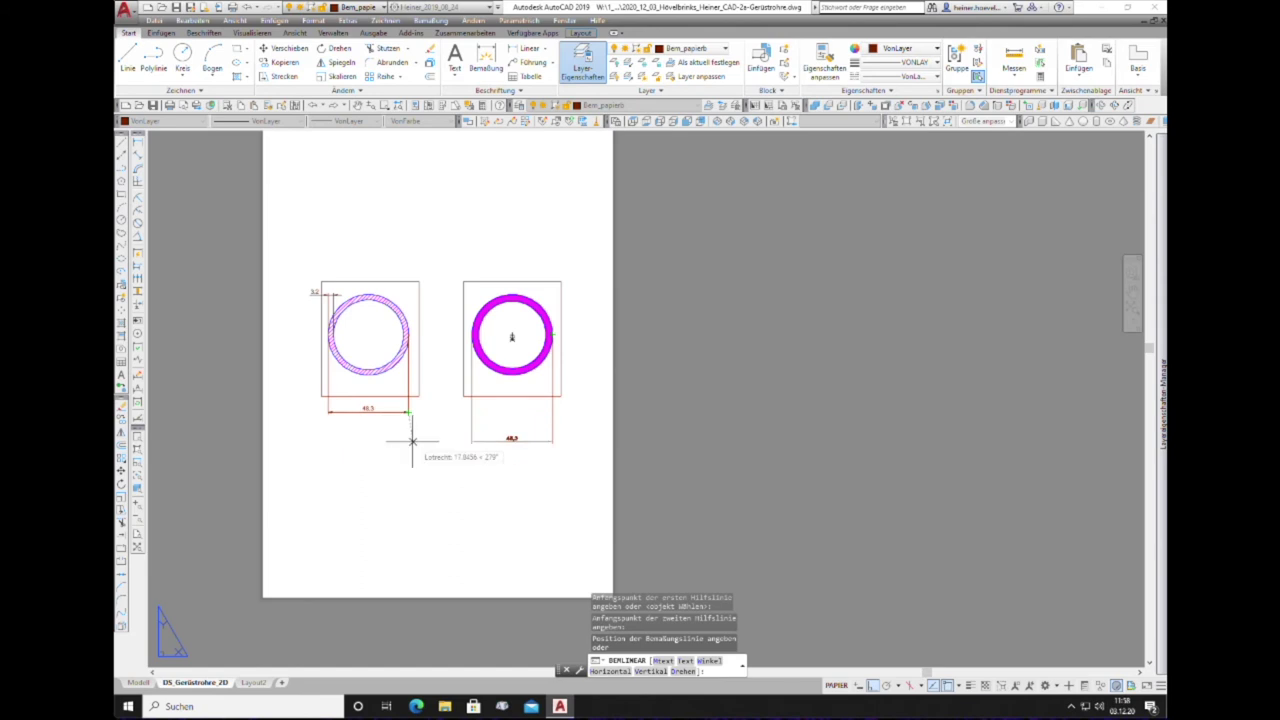
{"action": "scroll", "coordinate": [412, 425], "scroll_direction": "up", "scroll_amount": 5}
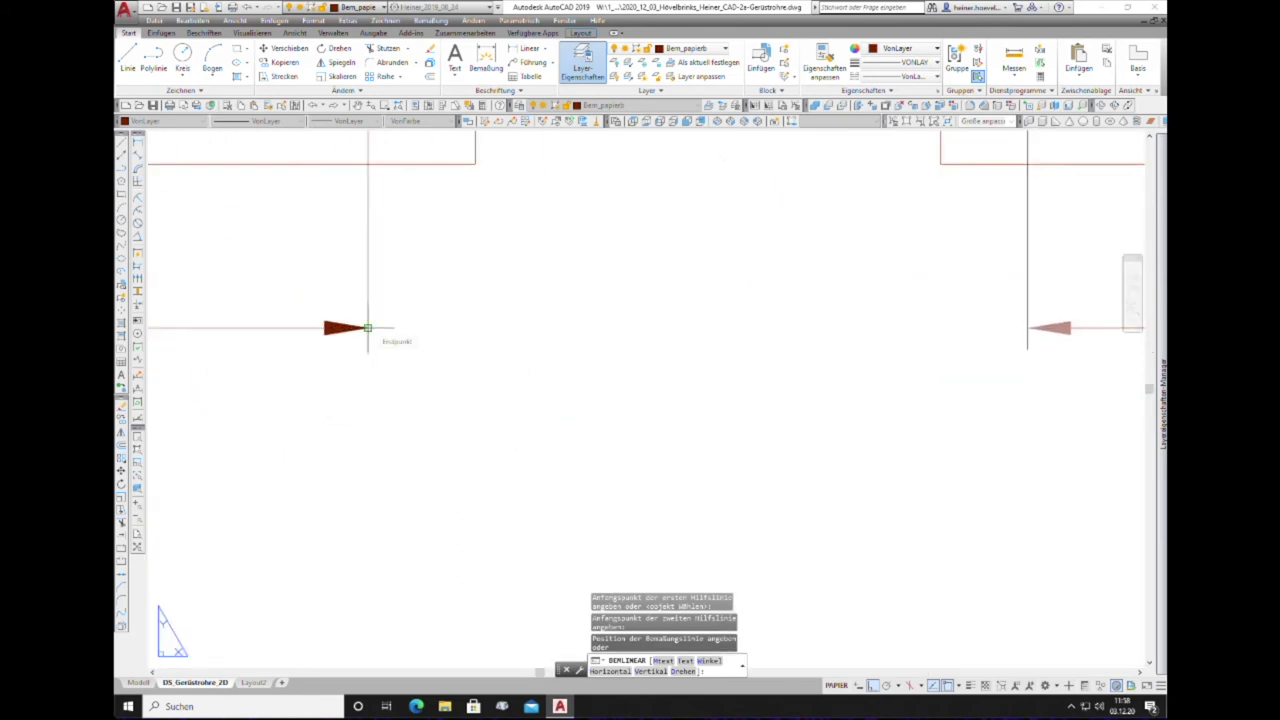
{"action": "left_click", "coordinate": [367, 328]}
{"action": "scroll", "coordinate": [440, 400], "scroll_direction": "down", "scroll_amount": 5}
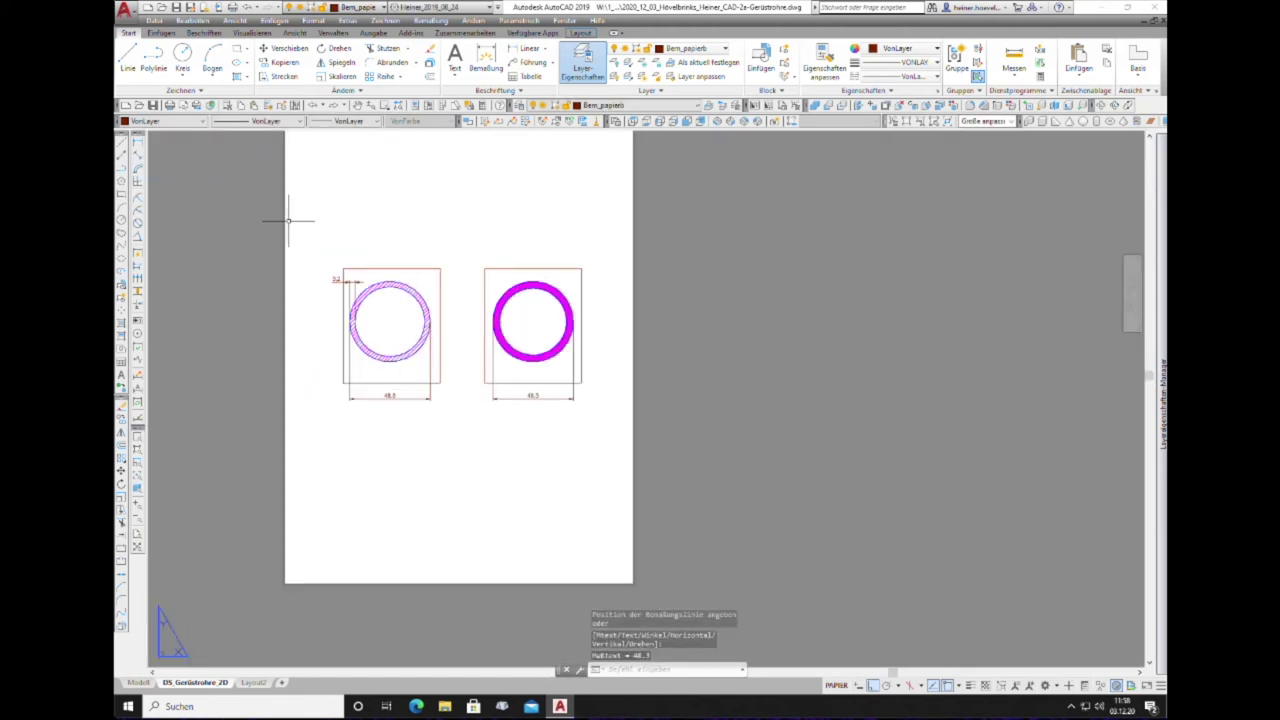
Step: Dimension the magenta ring's 4,05 wall thickness above it
{"action": "right_click", "coordinate": [331, 211]}
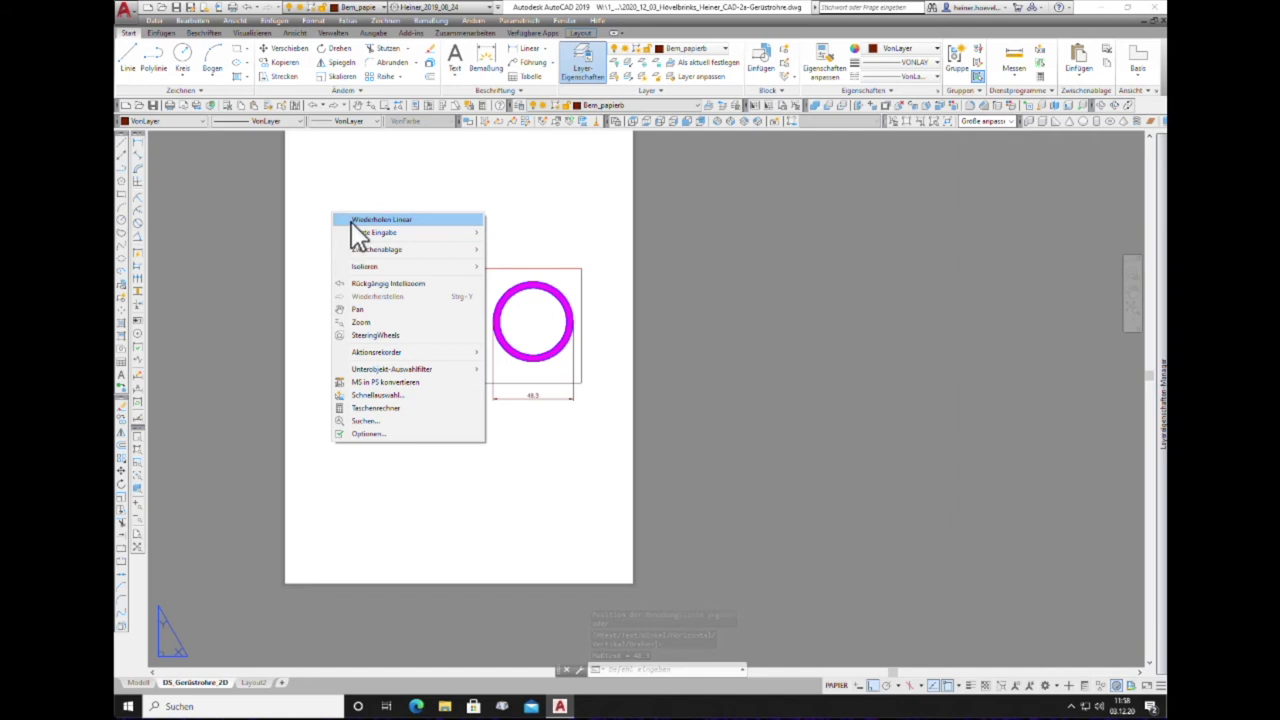
{"action": "left_click", "coordinate": [380, 219]}
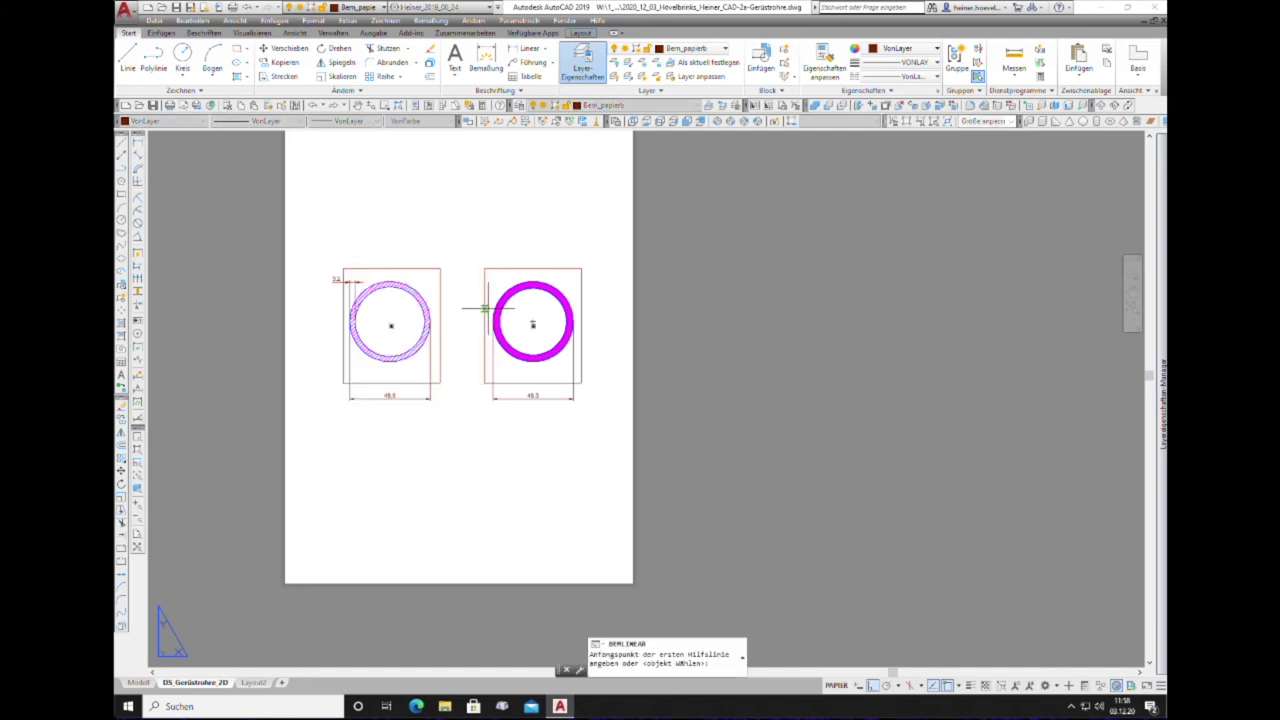
{"action": "scroll", "coordinate": [492, 320], "scroll_direction": "up", "scroll_amount": 3}
{"action": "scroll", "coordinate": [492, 320], "scroll_direction": "up", "scroll_amount": 4}
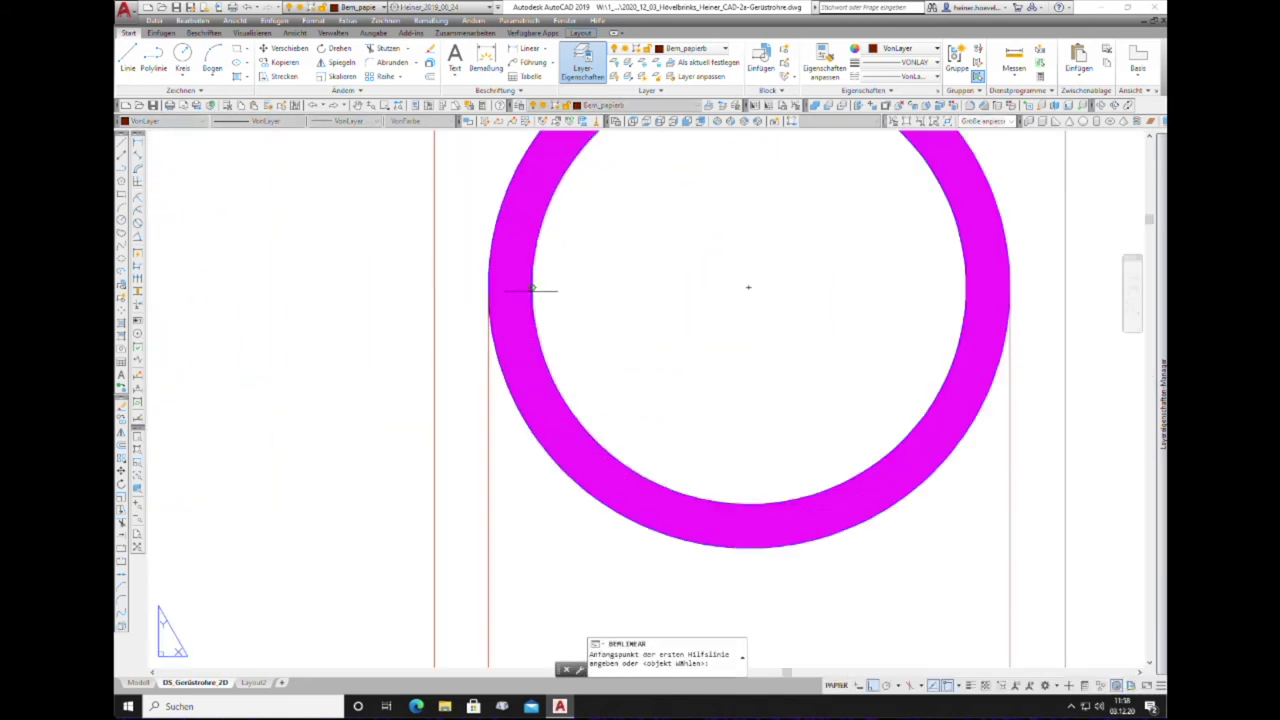
{"action": "left_click", "coordinate": [532, 287]}
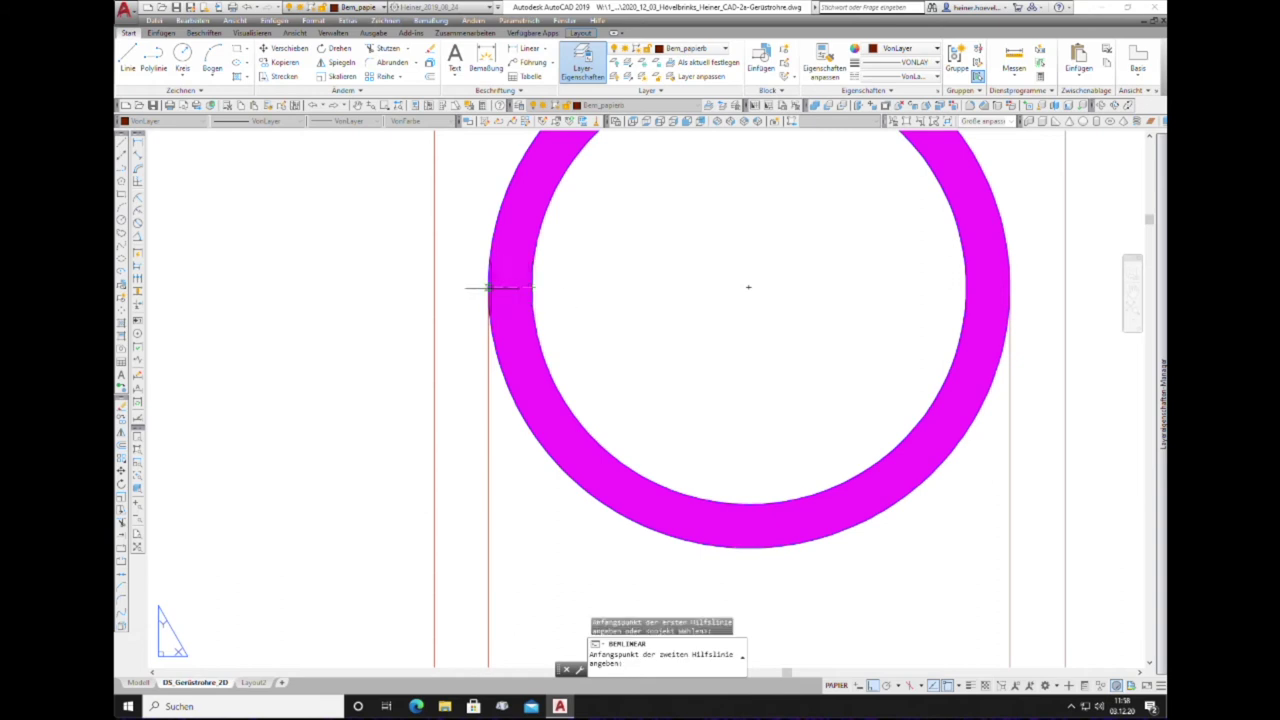
{"action": "left_click", "coordinate": [487, 287]}
{"action": "scroll", "coordinate": [461, 314], "scroll_direction": "down", "scroll_amount": 5}
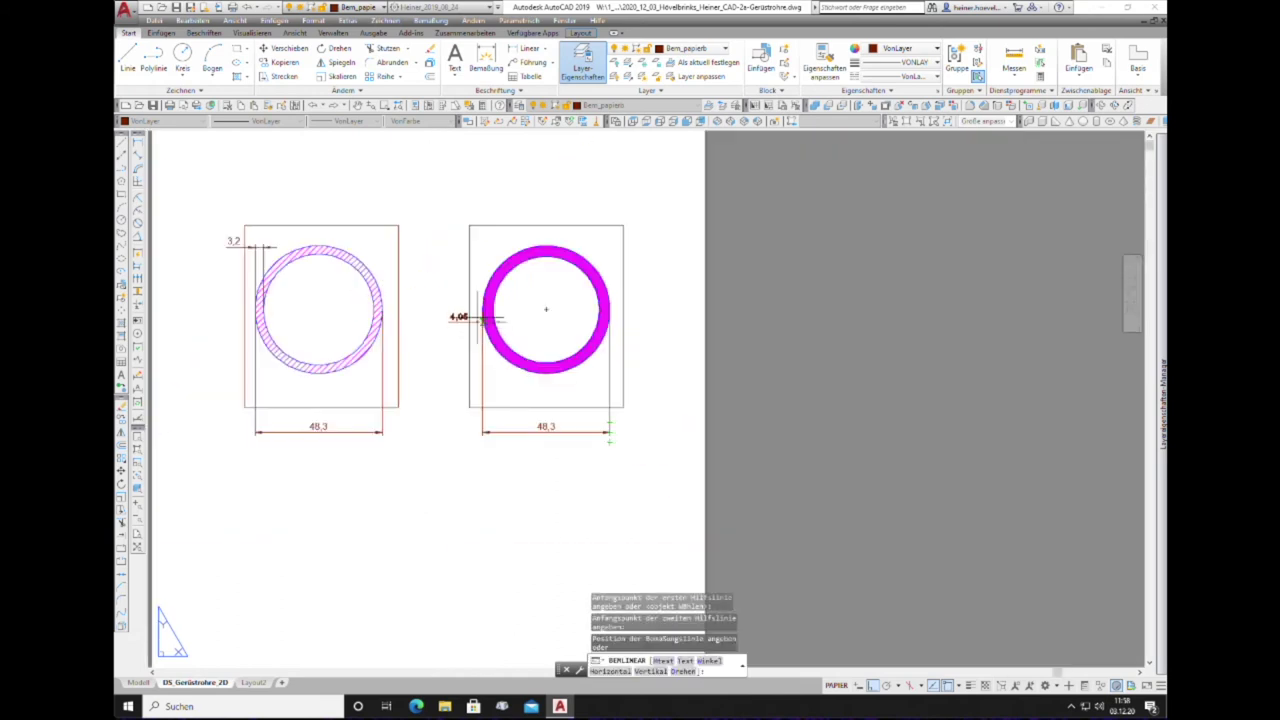
{"action": "scroll", "coordinate": [162, 212], "scroll_direction": "up", "scroll_amount": 1}
{"action": "scroll", "coordinate": [286, 245], "scroll_direction": "up", "scroll_amount": 4}
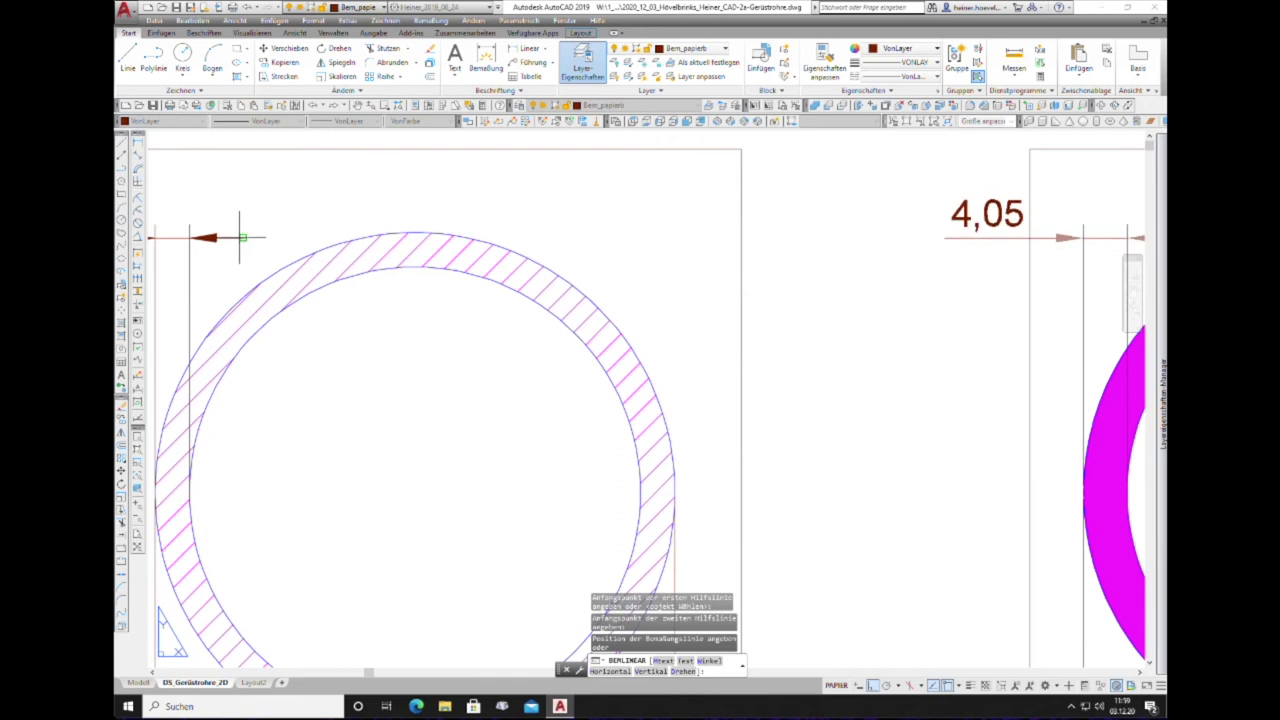
{"action": "left_click", "coordinate": [242, 237]}
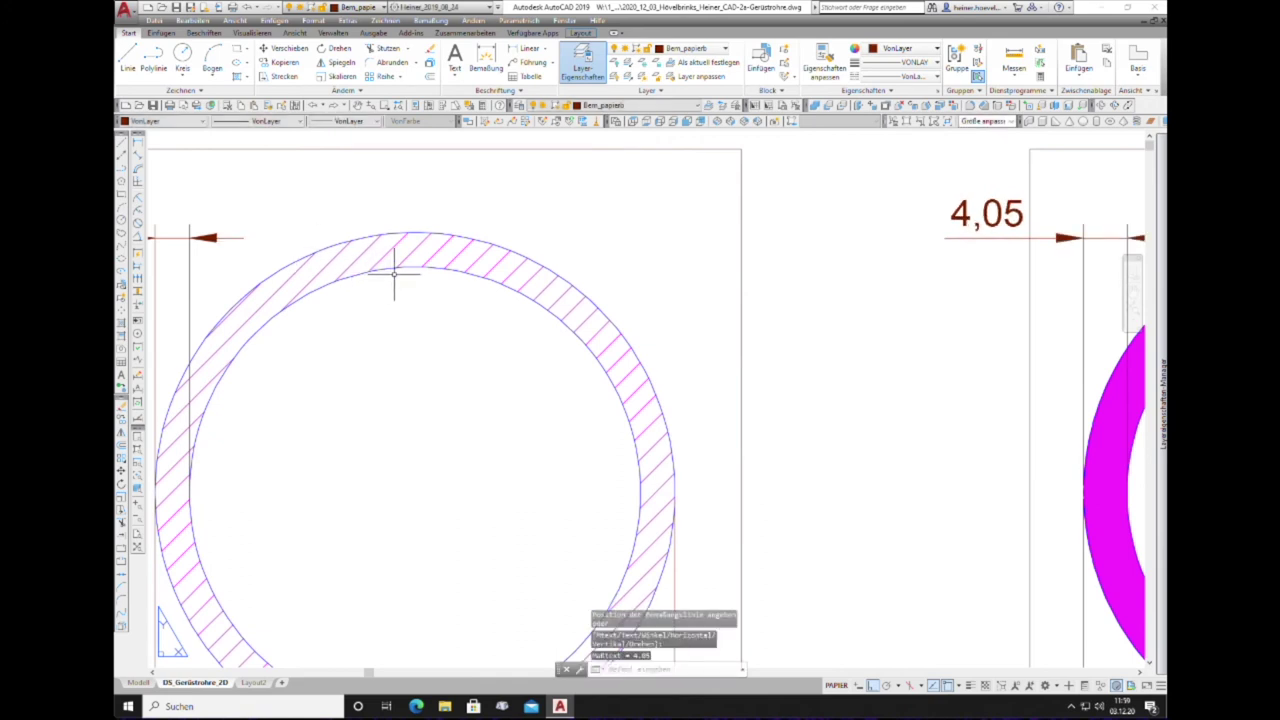
{"action": "scroll", "coordinate": [400, 271], "scroll_direction": "down", "scroll_amount": 5}
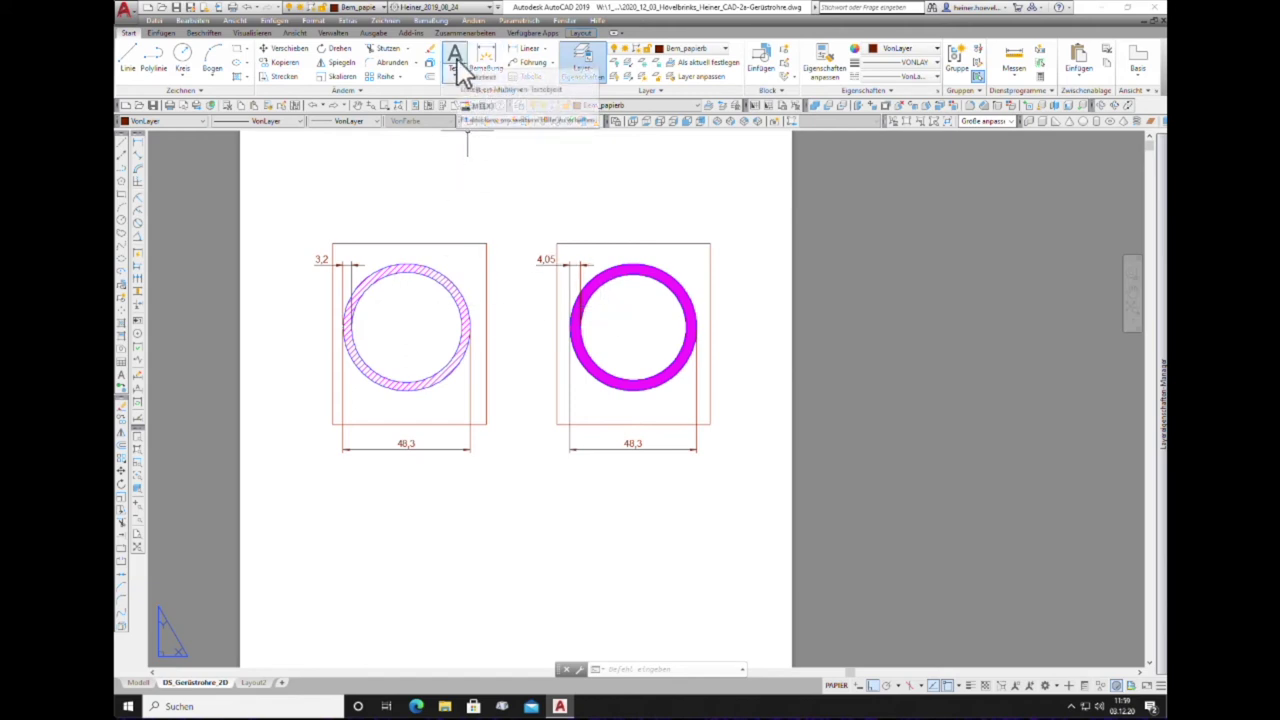
Step: Draw a multiline text box in the hatched circle and type 'Rohr Typ 4'
{"action": "left_click", "coordinate": [123, 379]}
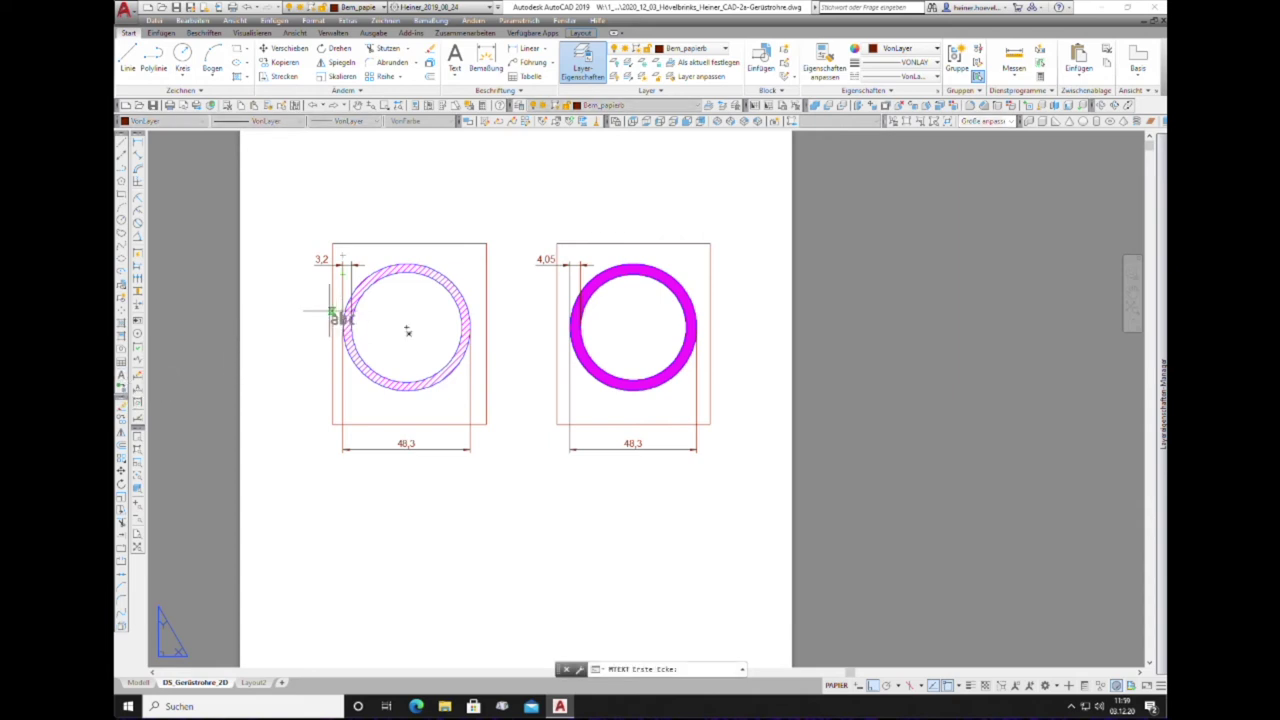
{"action": "scroll", "coordinate": [386, 313], "scroll_direction": "up", "scroll_amount": 1}
{"action": "scroll", "coordinate": [386, 313], "scroll_direction": "up", "scroll_amount": 1}
{"action": "scroll", "coordinate": [363, 351], "scroll_direction": "up", "scroll_amount": 1}
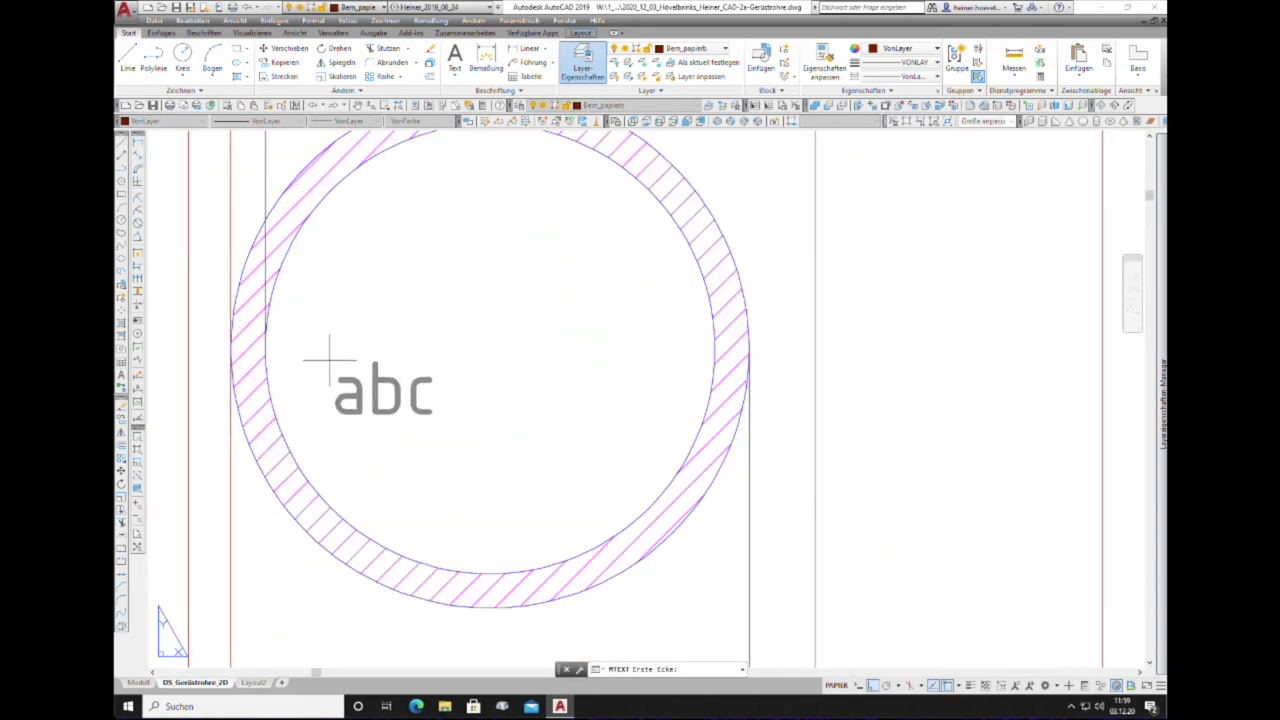
{"action": "left_click", "coordinate": [287, 407]}
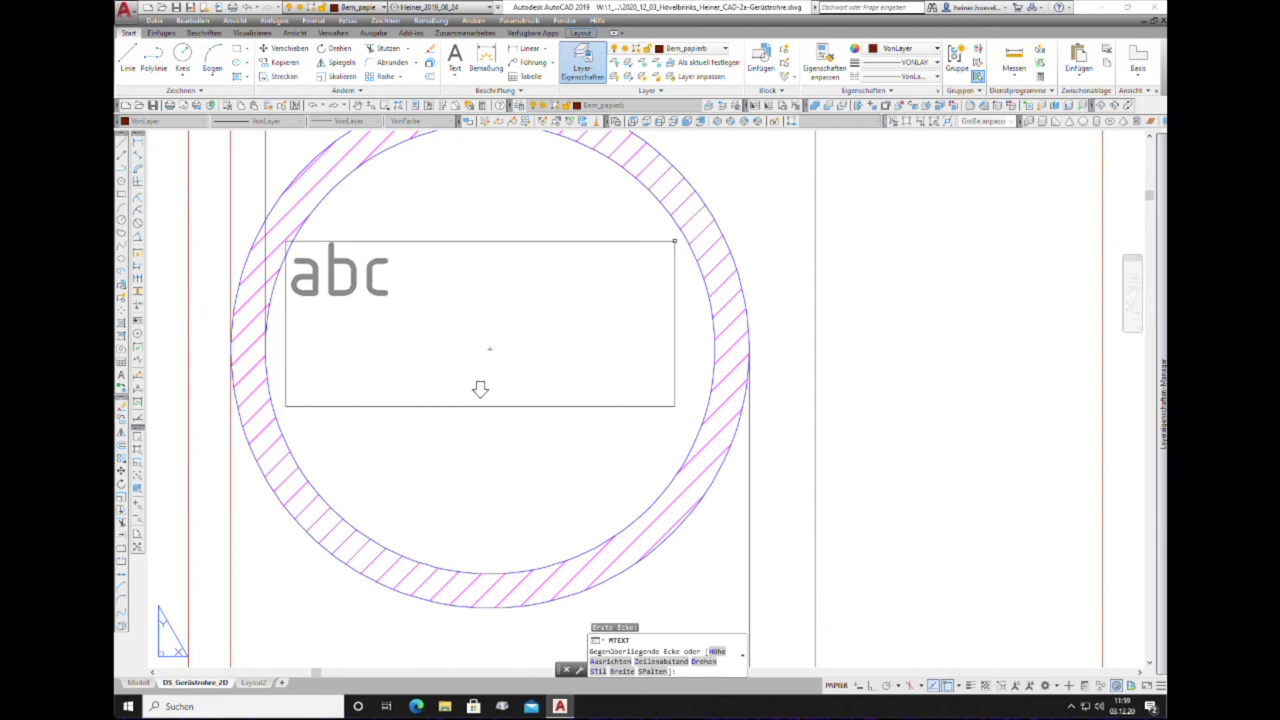
{"action": "left_click", "coordinate": [675, 241]}
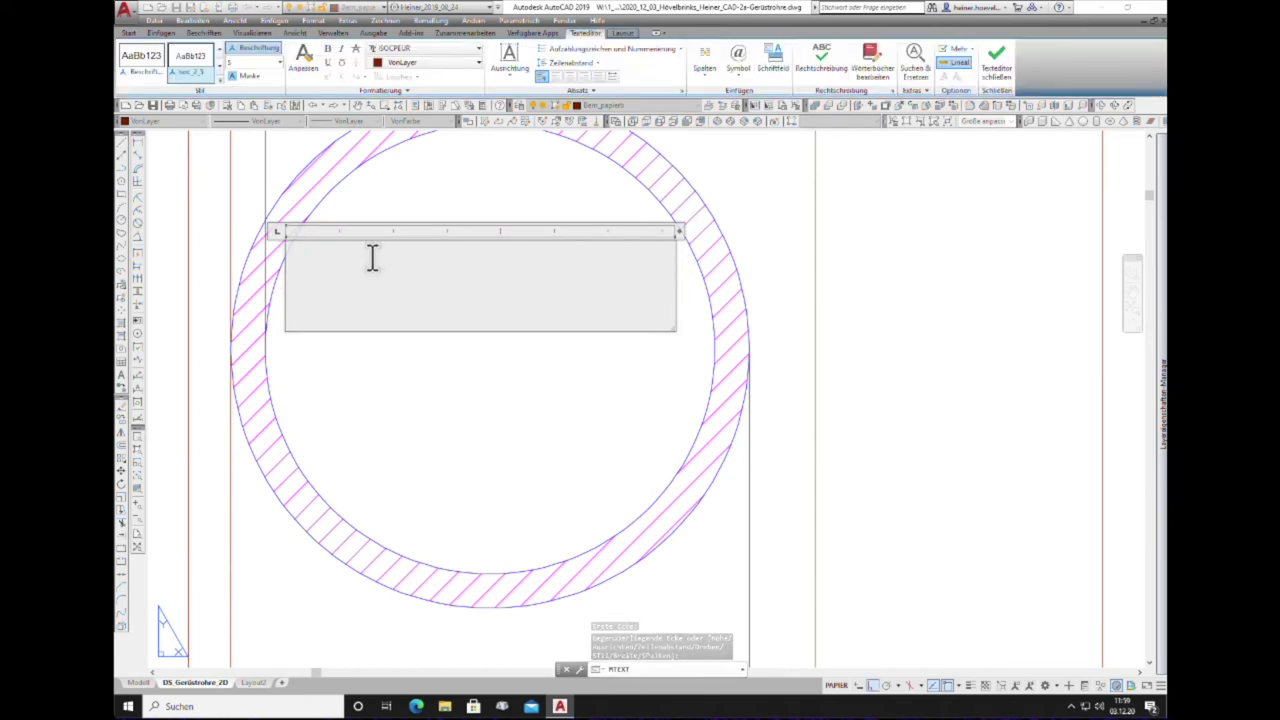
{"action": "type", "text": "Rohr T"}
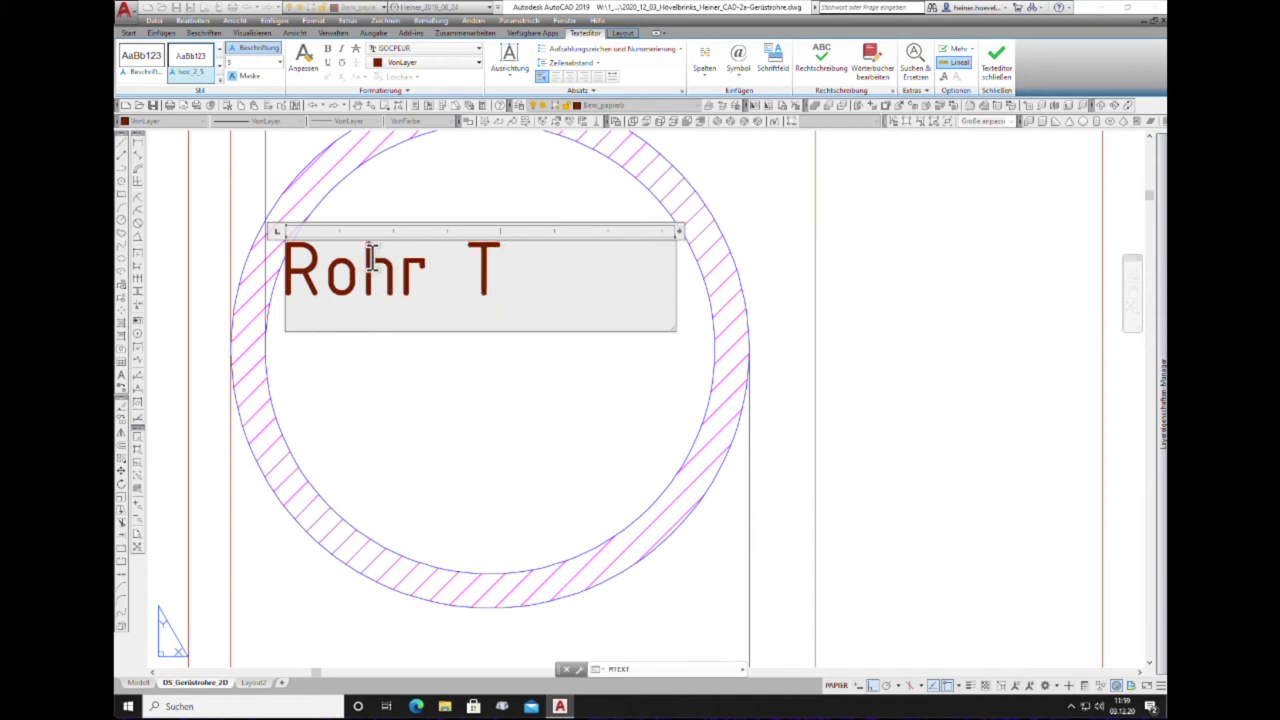
{"action": "type", "text": "yp"}
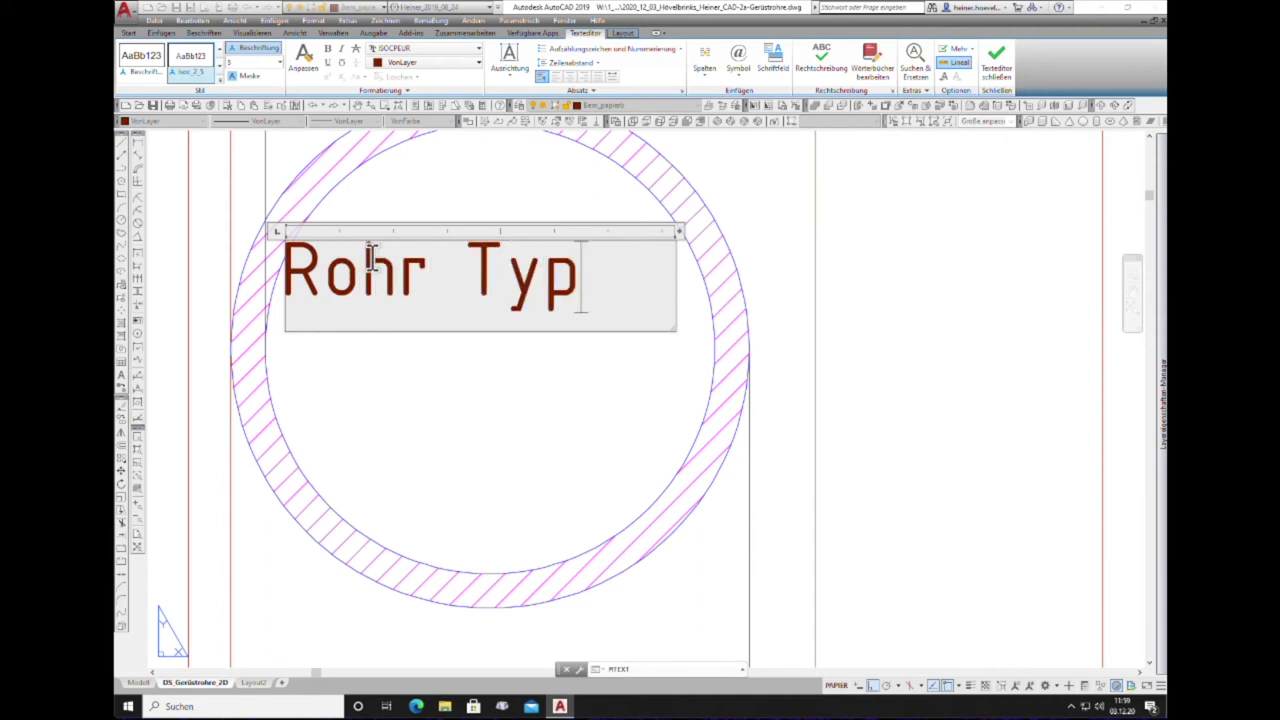
{"action": "type", "text": " 4"}
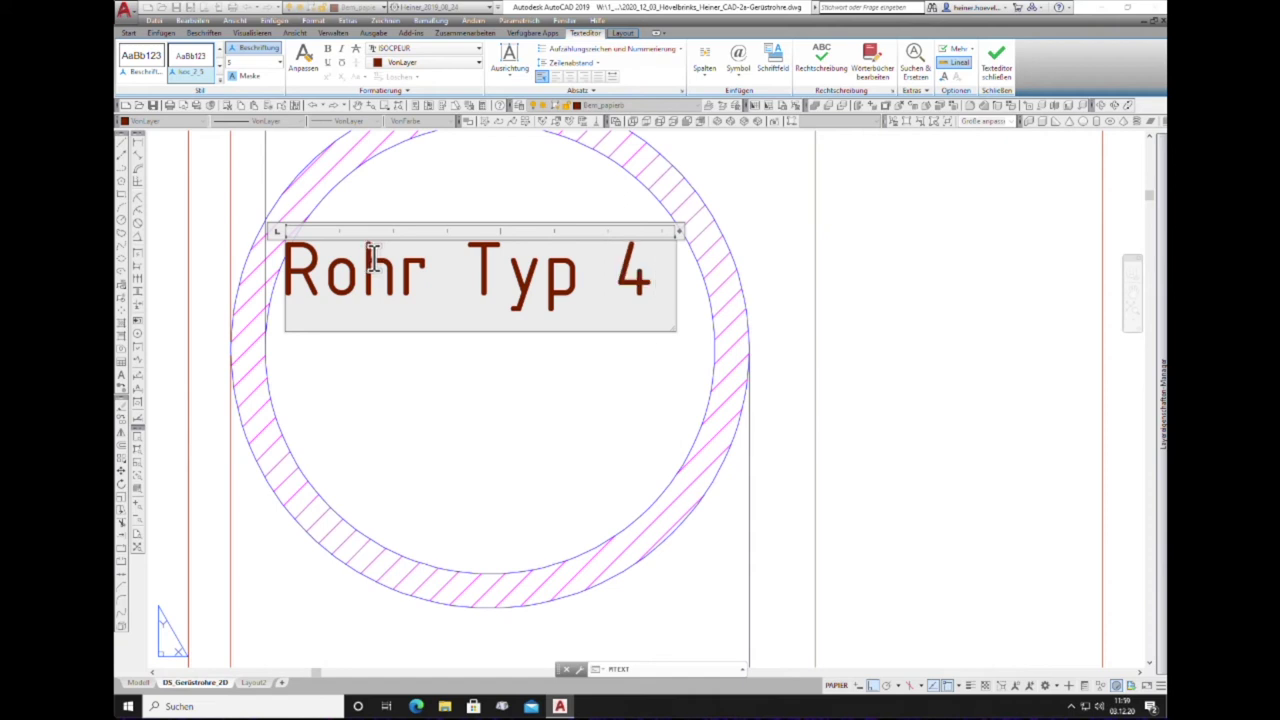
Step: Split the label into 'Rohr' and 'Typ 4' lines, centre it, and finish editing
{"action": "left_click", "coordinate": [473, 262]}
{"action": "key", "text": "Return"}
{"action": "left_click", "coordinate": [477, 368]}
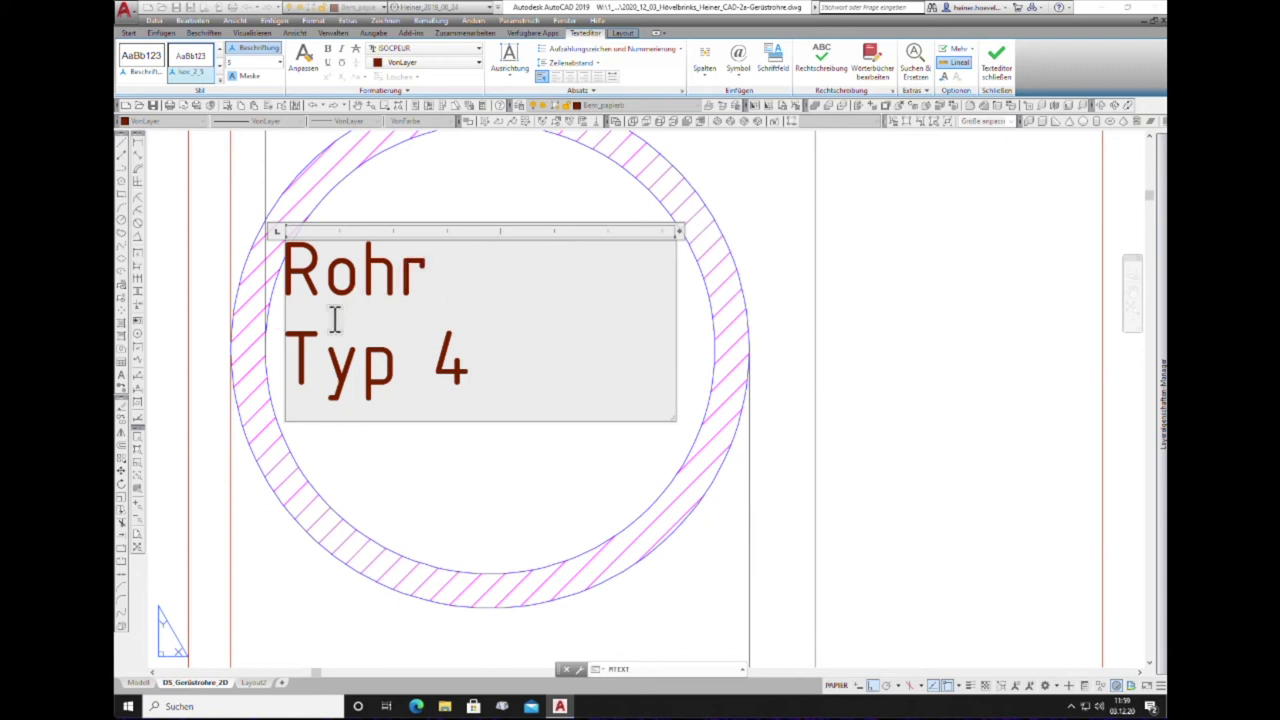
{"action": "left_click", "coordinate": [302, 352]}
{"action": "key", "text": "BackSpace"}
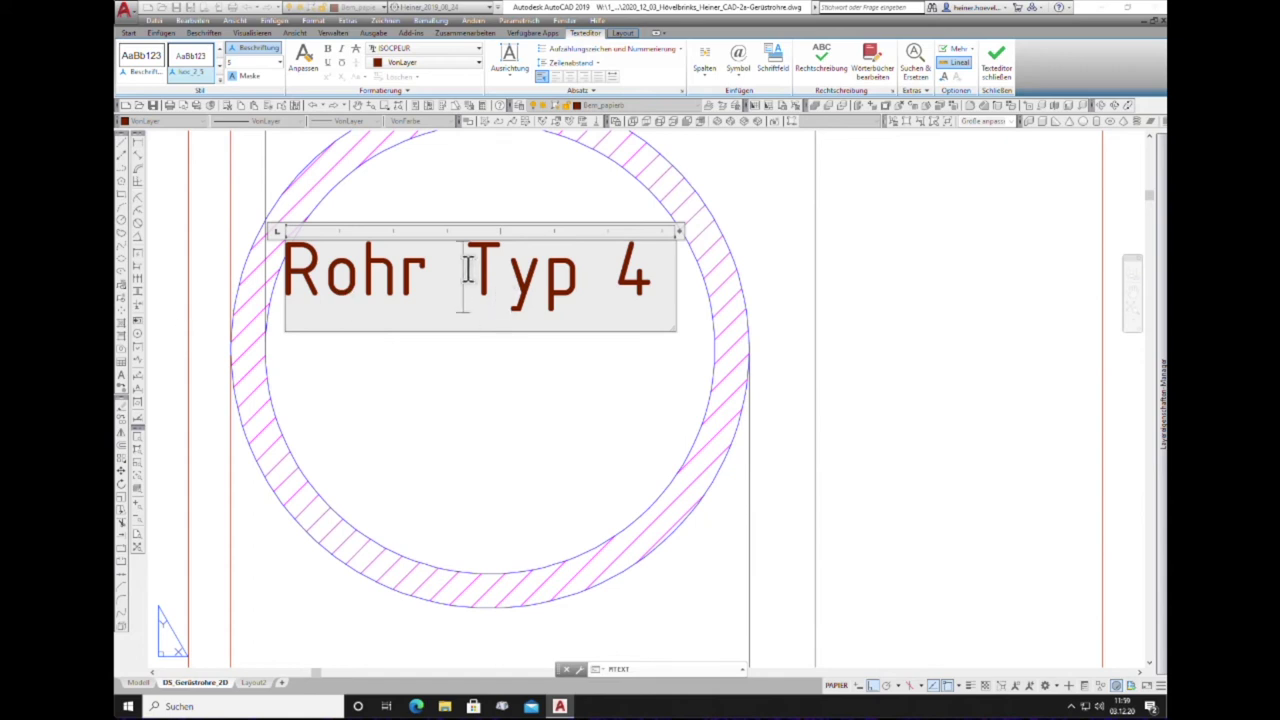
{"action": "key", "text": "Return"}
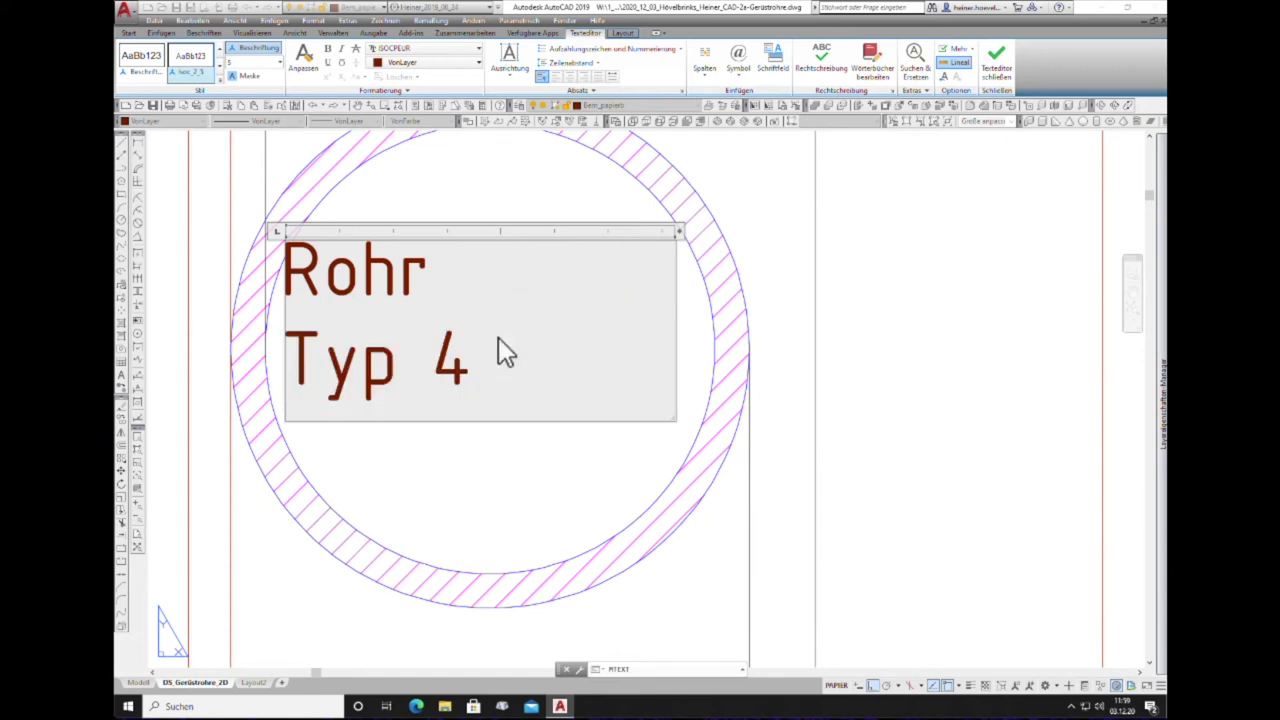
{"action": "left_click_drag", "start_coordinate": [471, 370], "coordinate": [288, 285]}
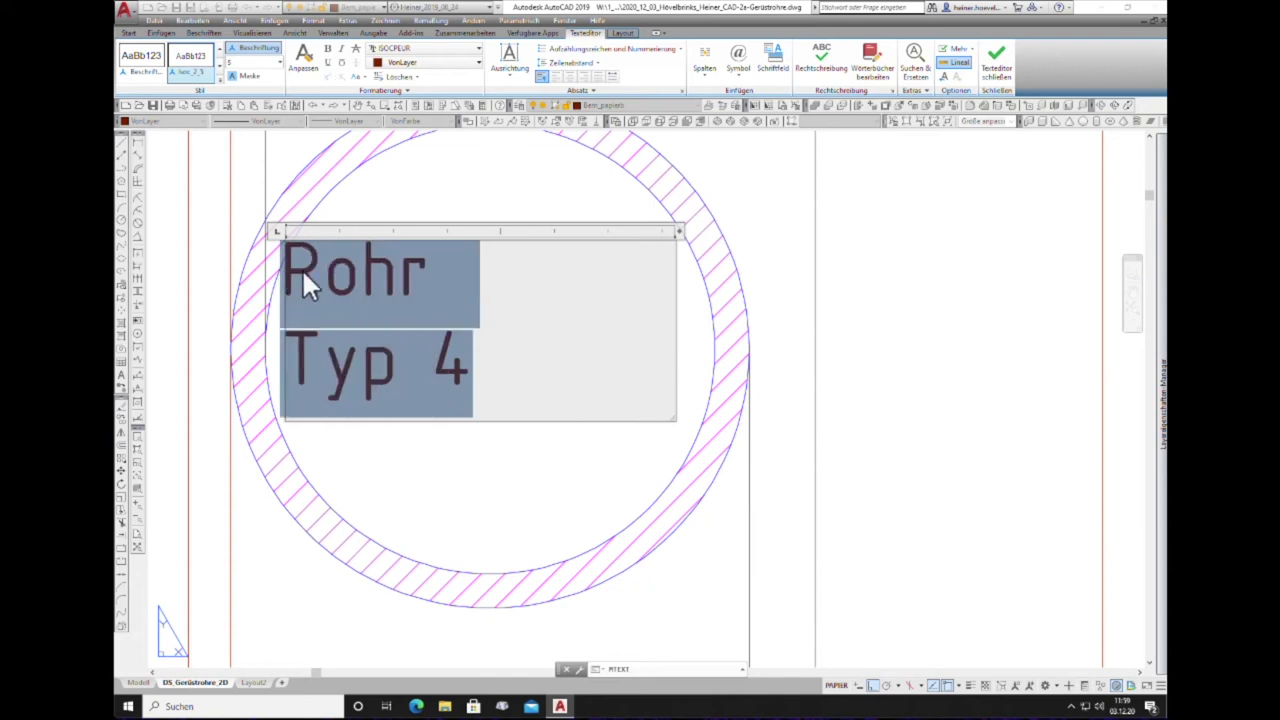
{"action": "left_click", "coordinate": [571, 76]}
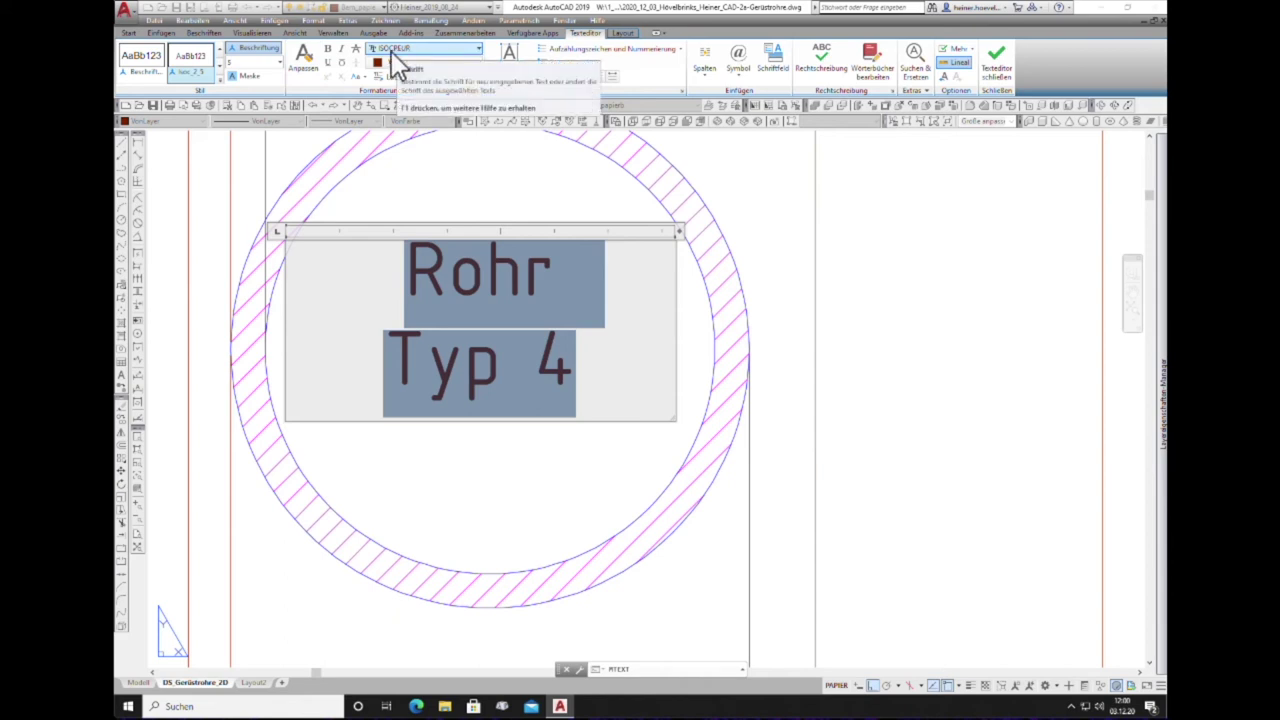
{"action": "left_click", "coordinate": [341, 48]}
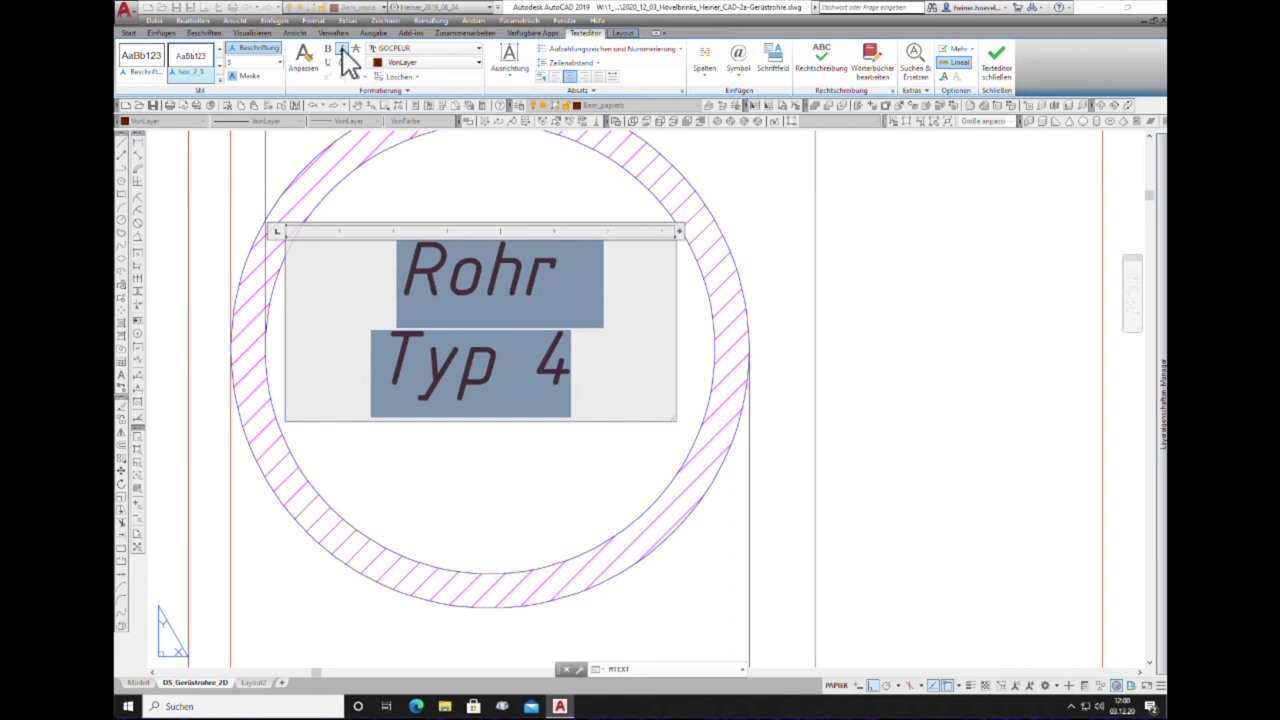
{"action": "left_click", "coordinate": [341, 48]}
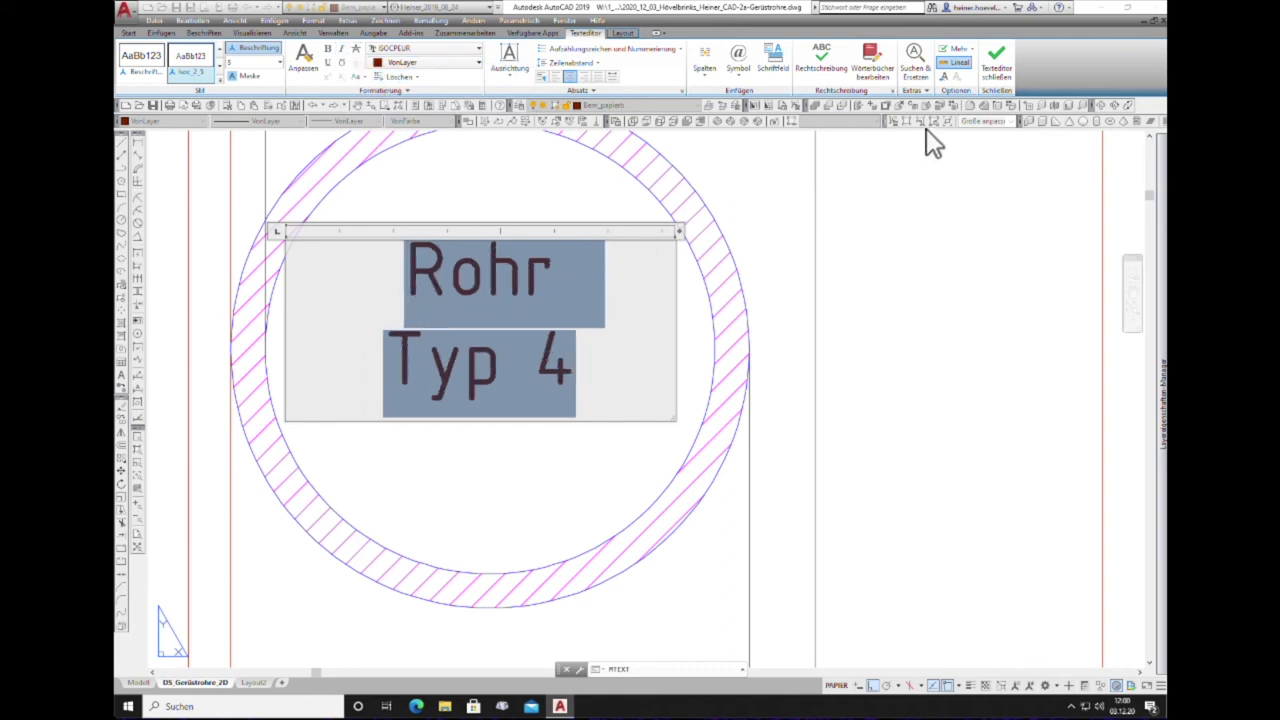
{"action": "left_click", "coordinate": [1003, 66]}
Step: Replace the 4 in the hatched tube's label with 3 so it reads 'Rohr / Typ 3'
{"action": "scroll", "coordinate": [300, 430], "scroll_direction": "down", "scroll_amount": 3}
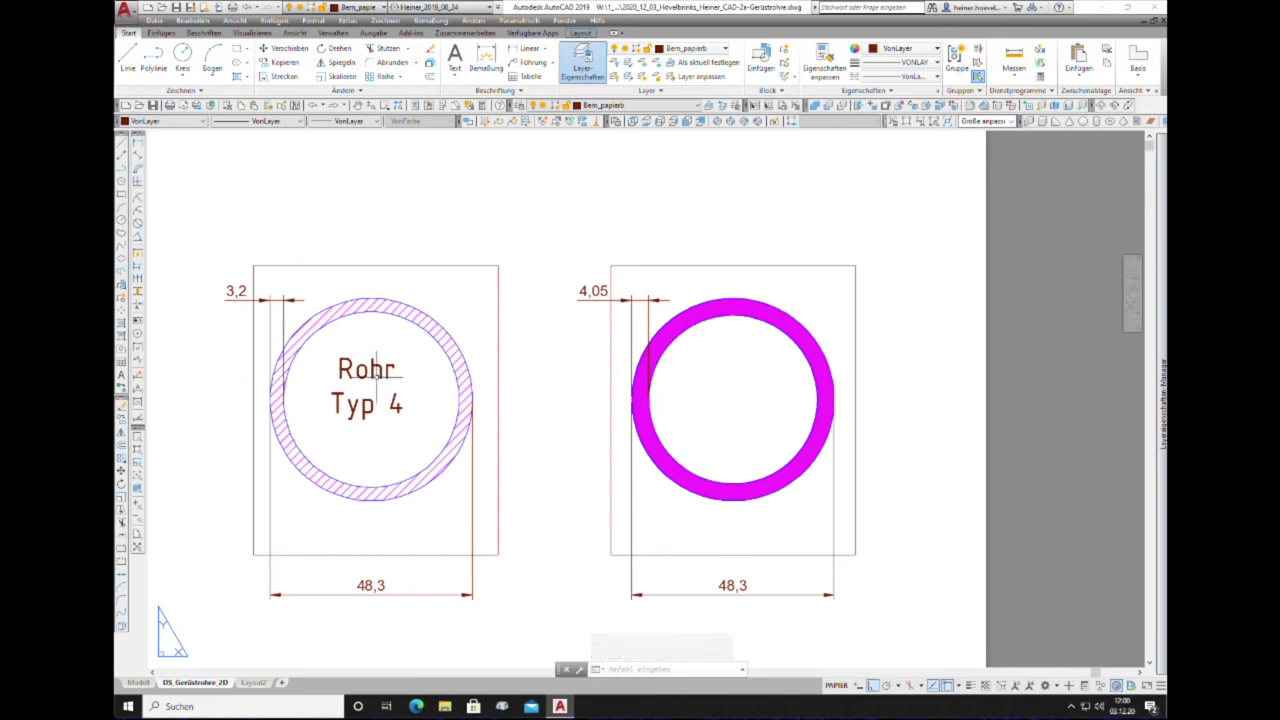
{"action": "mouse_move", "coordinate": [368, 372]}
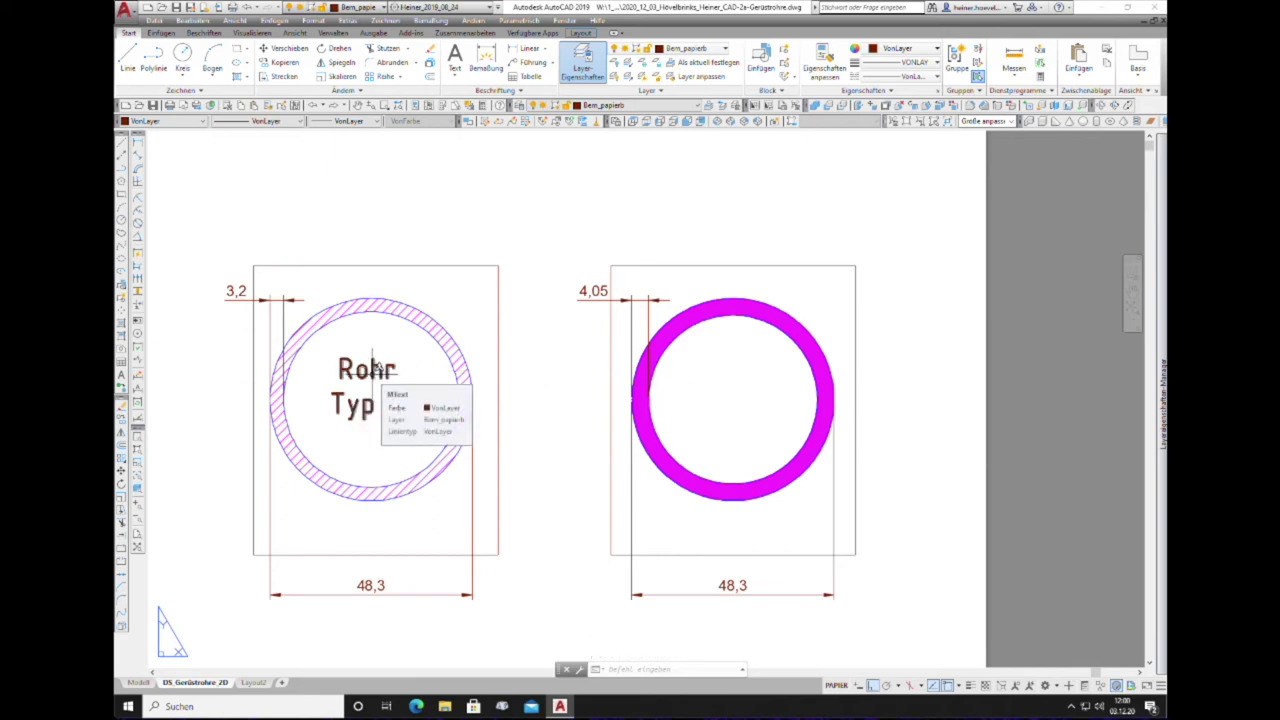
{"action": "scroll", "coordinate": [374, 369], "scroll_direction": "down", "scroll_amount": 2}
{"action": "scroll", "coordinate": [372, 369], "scroll_direction": "up", "scroll_amount": 5}
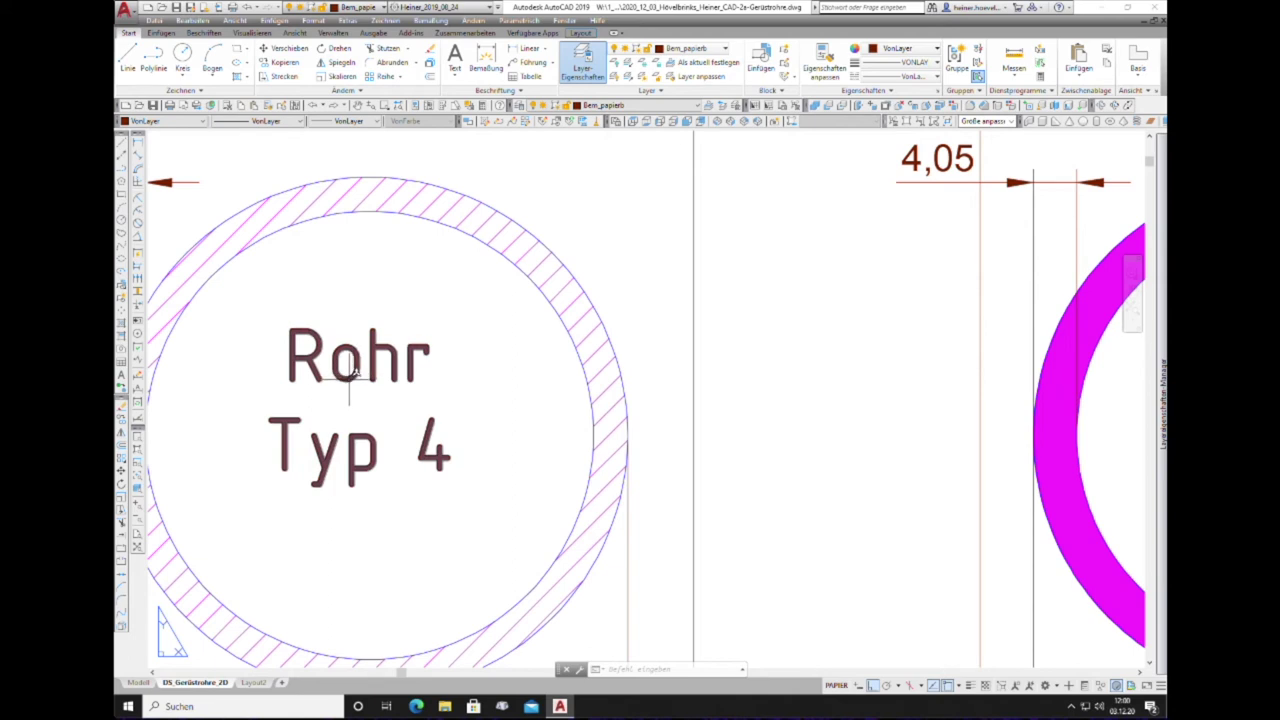
{"action": "double_click", "coordinate": [354, 385]}
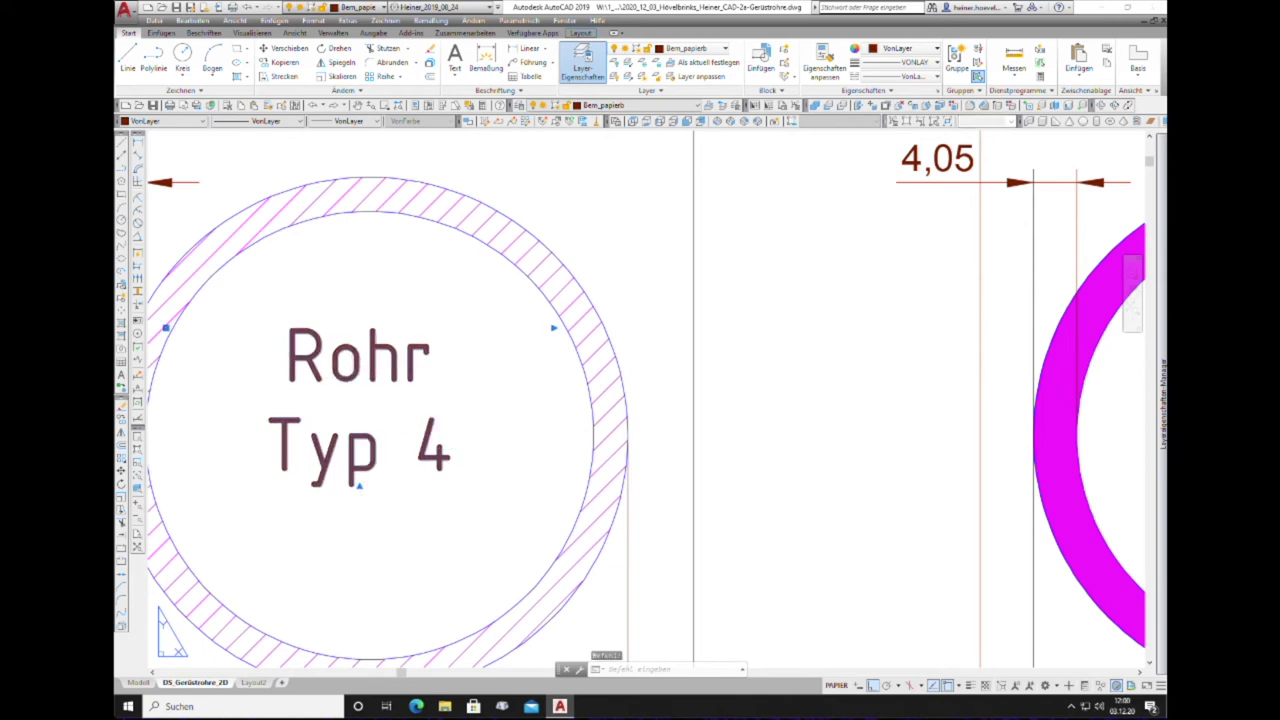
{"action": "double_click", "coordinate": [441, 450]}
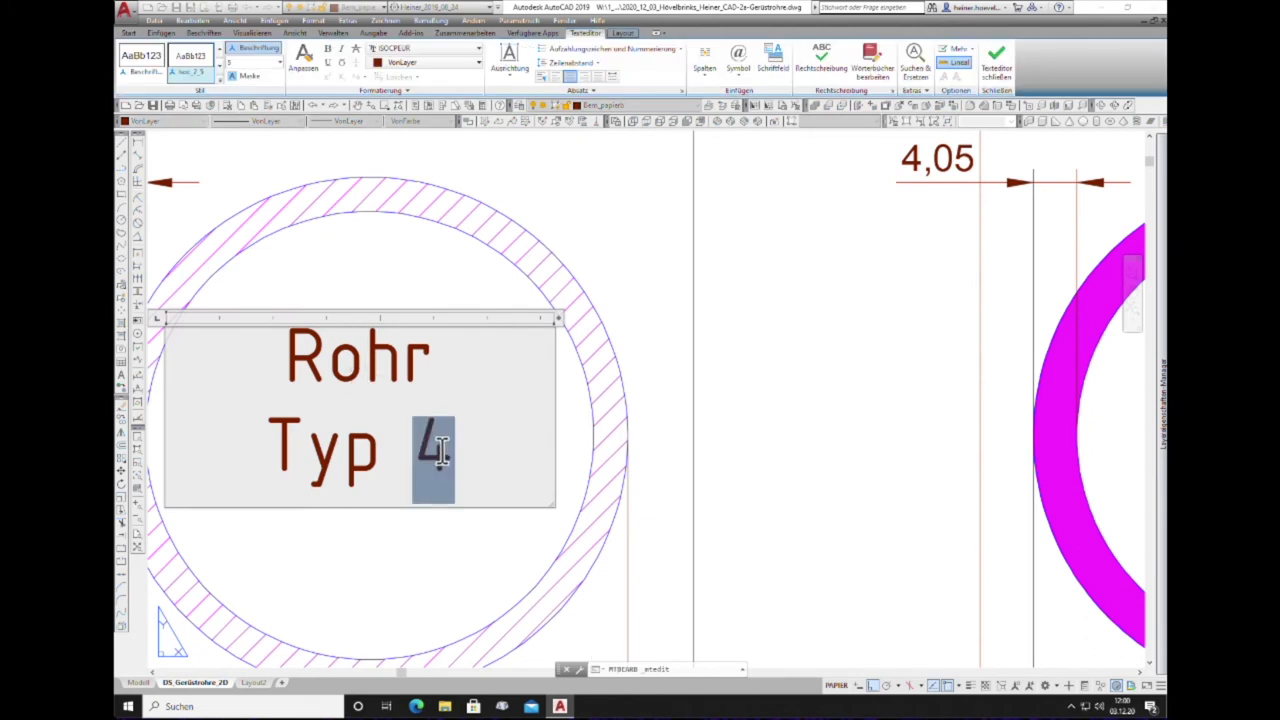
{"action": "type", "text": "3"}
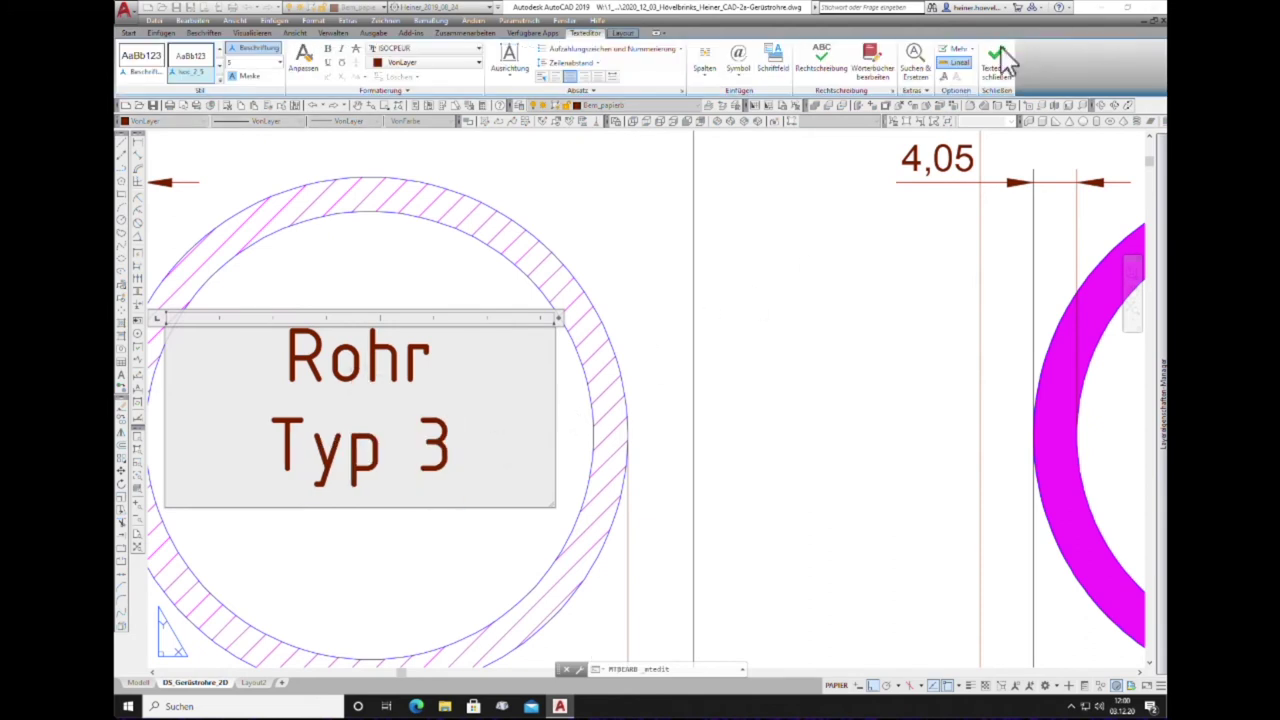
{"action": "left_click", "coordinate": [999, 54]}
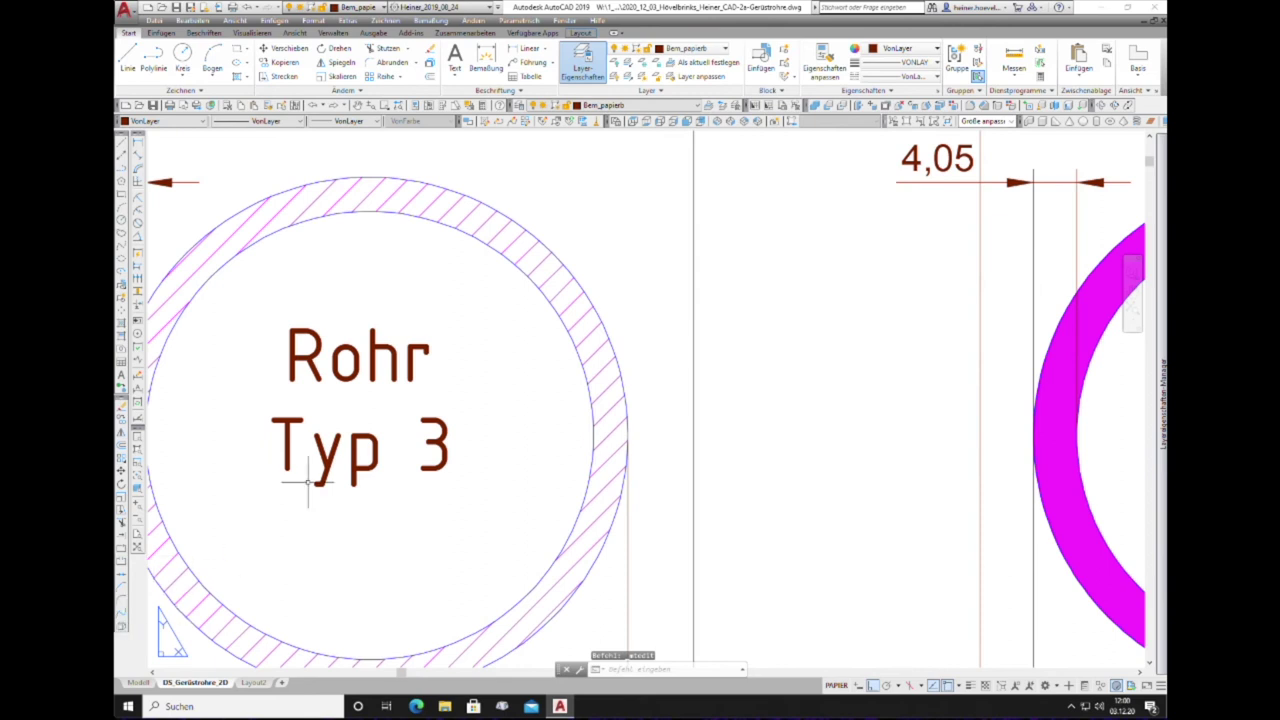
{"action": "scroll", "coordinate": [300, 485], "scroll_direction": "down", "scroll_amount": 2}
{"action": "scroll", "coordinate": [337, 448], "scroll_direction": "down", "scroll_amount": 2}
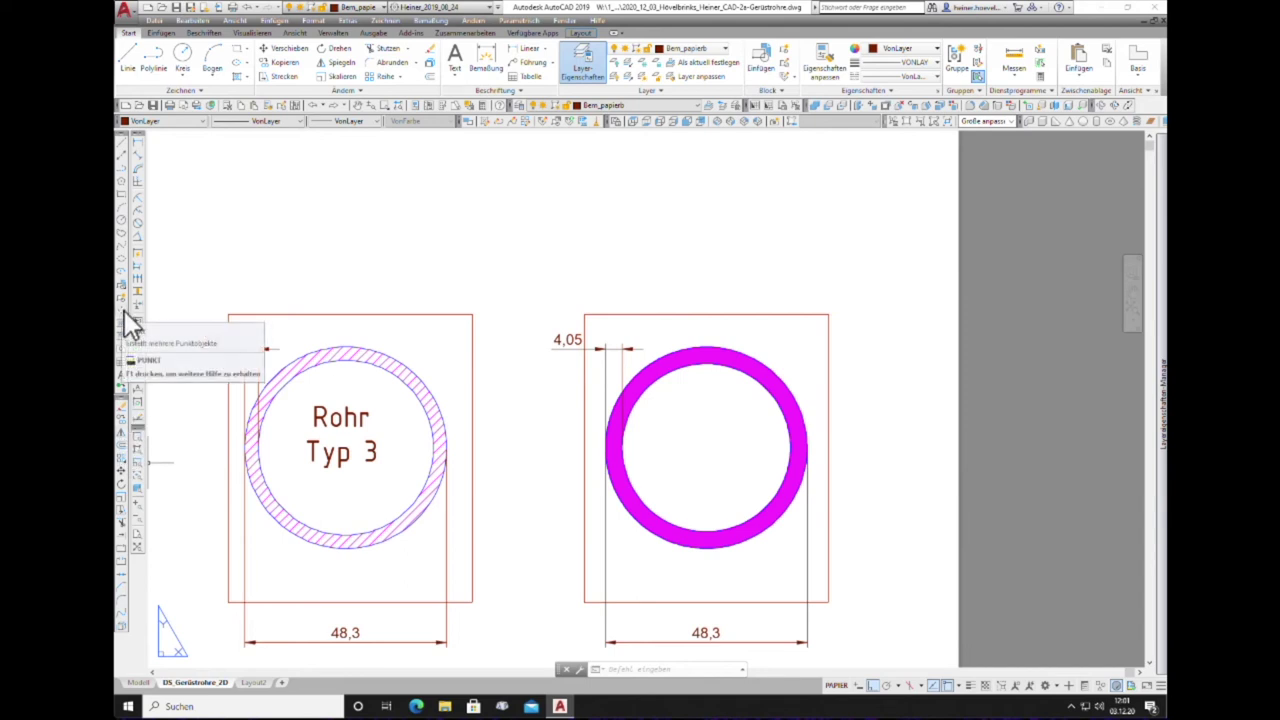
Step: Copy the 'Rohr / Typ 3' label from the left circle into the right circle
{"action": "left_click", "coordinate": [125, 424]}
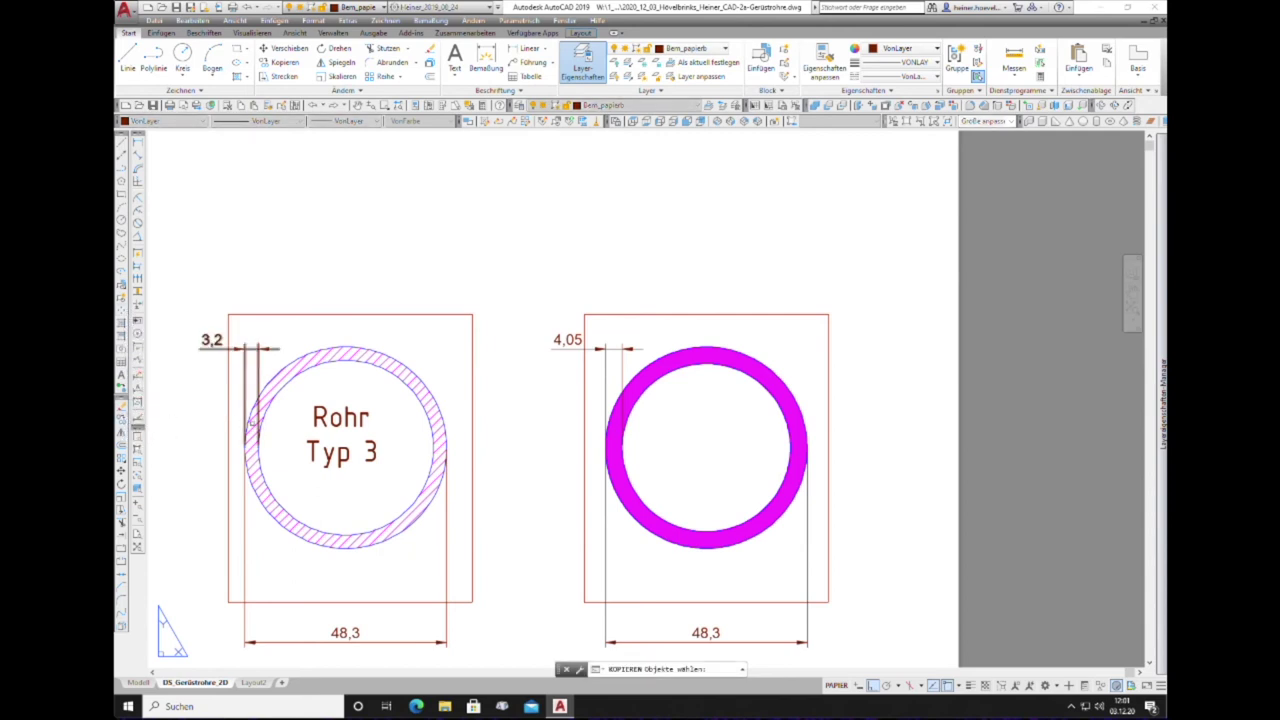
{"action": "left_click", "coordinate": [318, 413]}
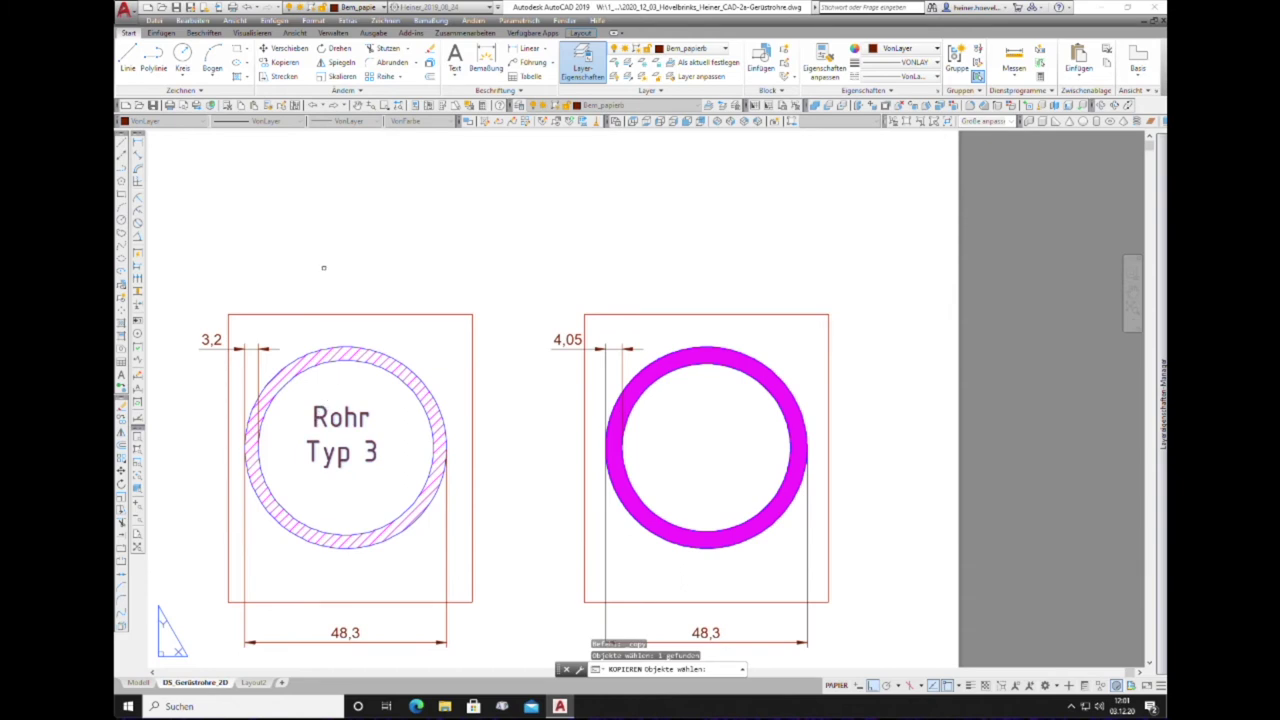
{"action": "key", "text": "Return"}
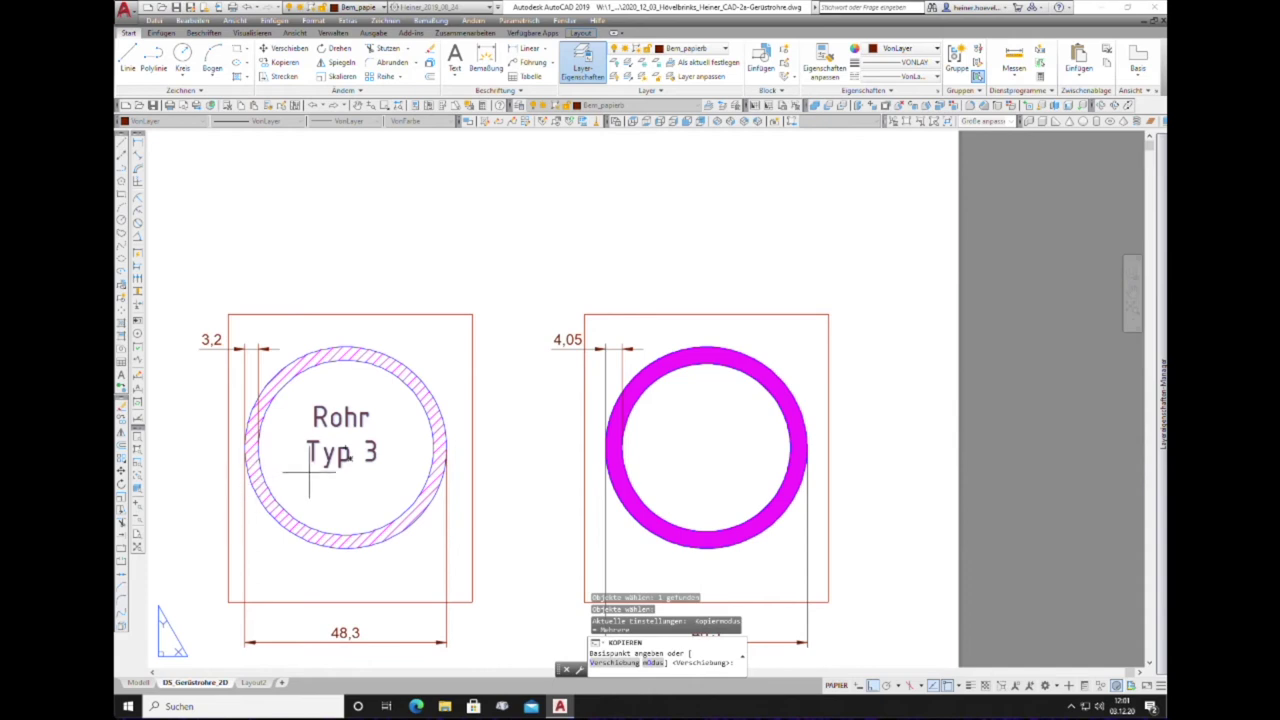
{"action": "left_click", "coordinate": [350, 455]}
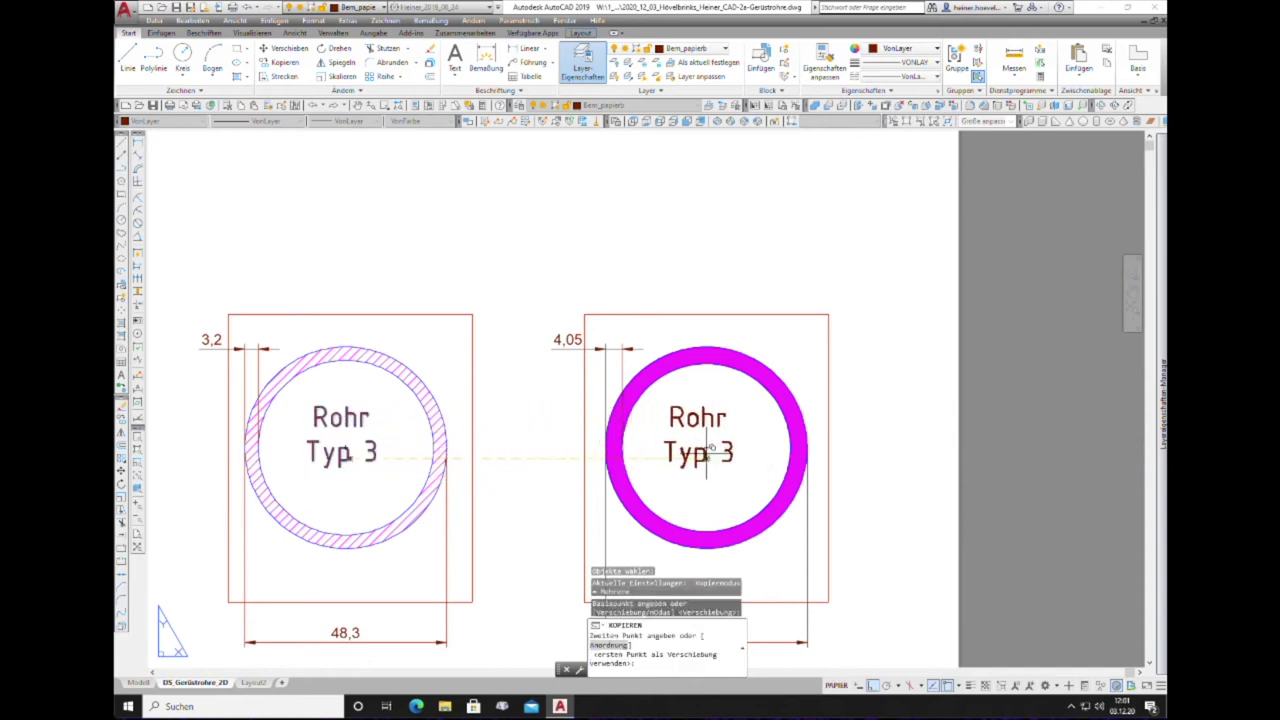
{"action": "scroll", "coordinate": [708, 453], "scroll_direction": "down", "scroll_amount": 5}
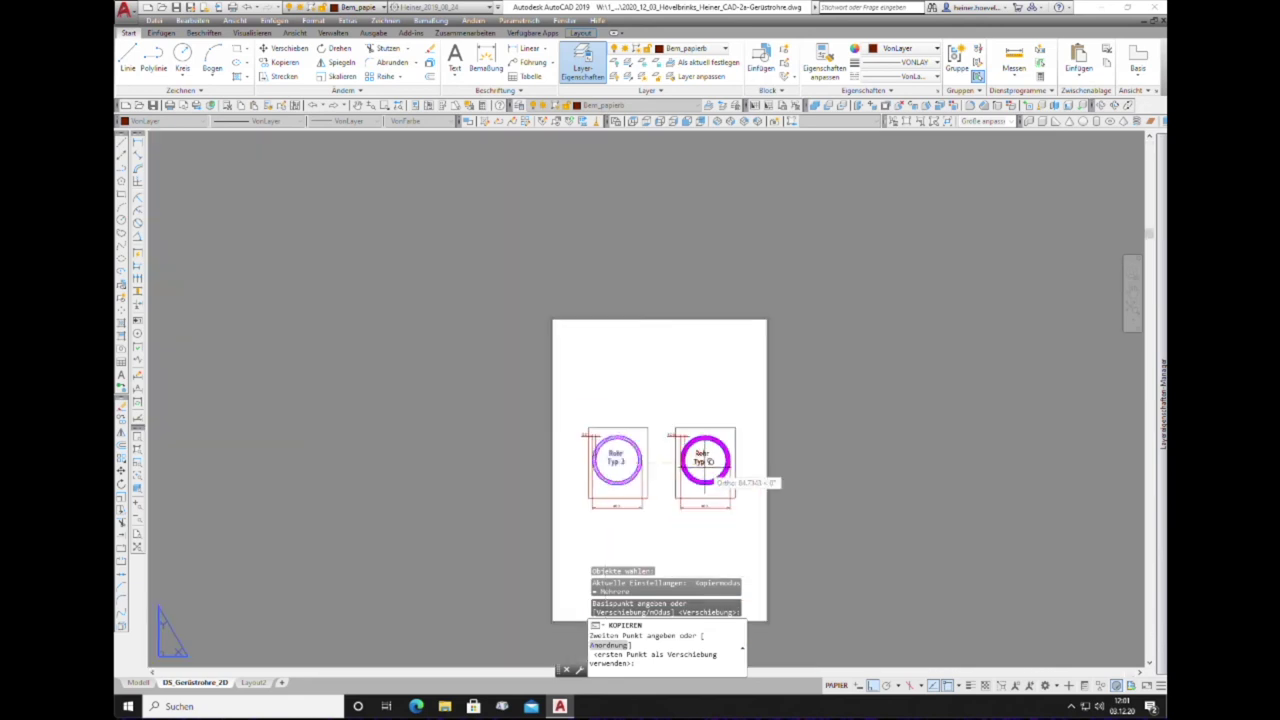
{"action": "scroll", "coordinate": [700, 457], "scroll_direction": "up", "scroll_amount": 8}
{"action": "scroll", "coordinate": [702, 470], "scroll_direction": "up", "scroll_amount": 6}
{"action": "scroll", "coordinate": [664, 356], "scroll_direction": "down", "scroll_amount": 8}
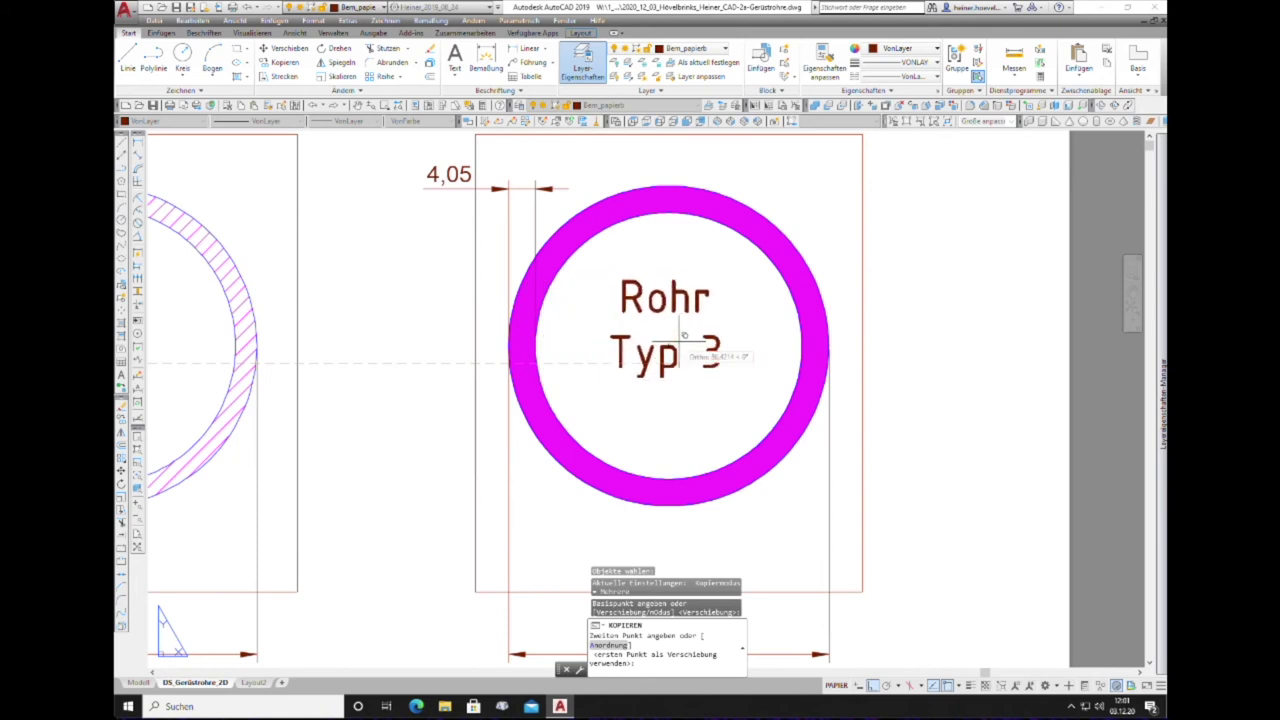
{"action": "left_click", "coordinate": [668, 340]}
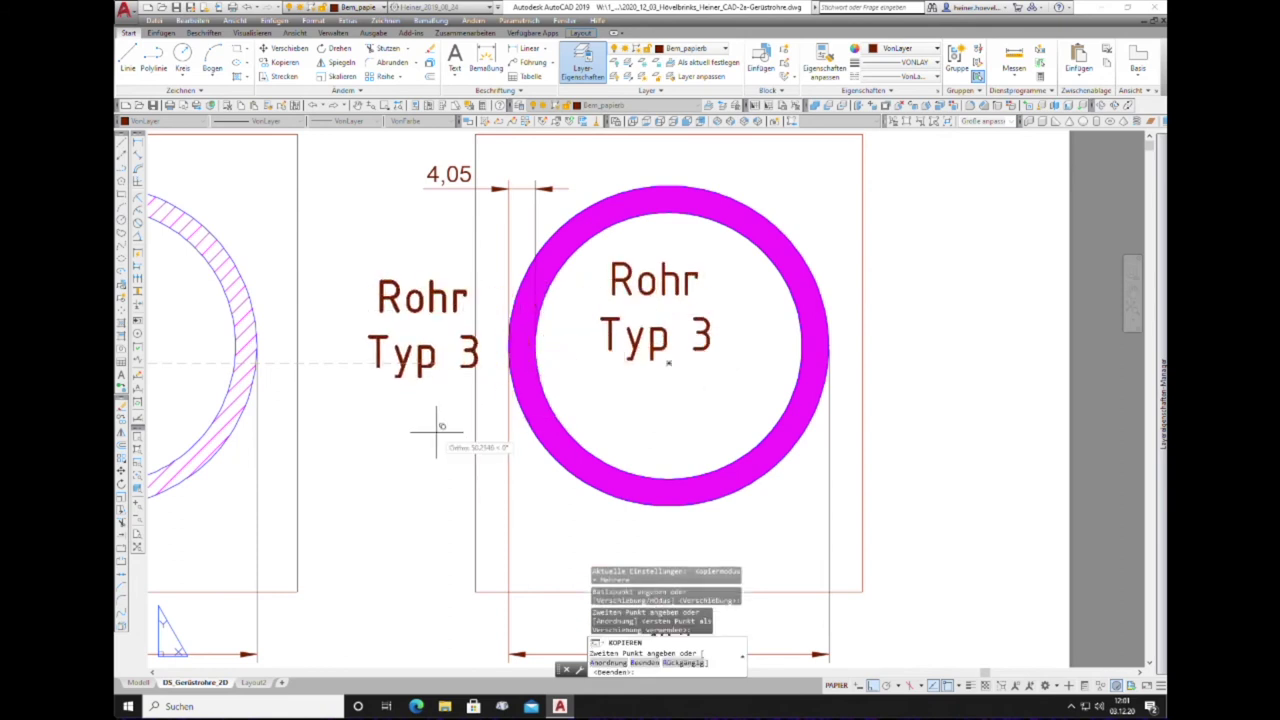
{"action": "key", "text": "Escape"}
Step: Change the copied label's 3 to 4 so it reads 'Rohr / Typ 4'
{"action": "scroll", "coordinate": [437, 458], "scroll_direction": "down", "scroll_amount": 5}
{"action": "scroll", "coordinate": [437, 458], "scroll_direction": "up", "scroll_amount": 4}
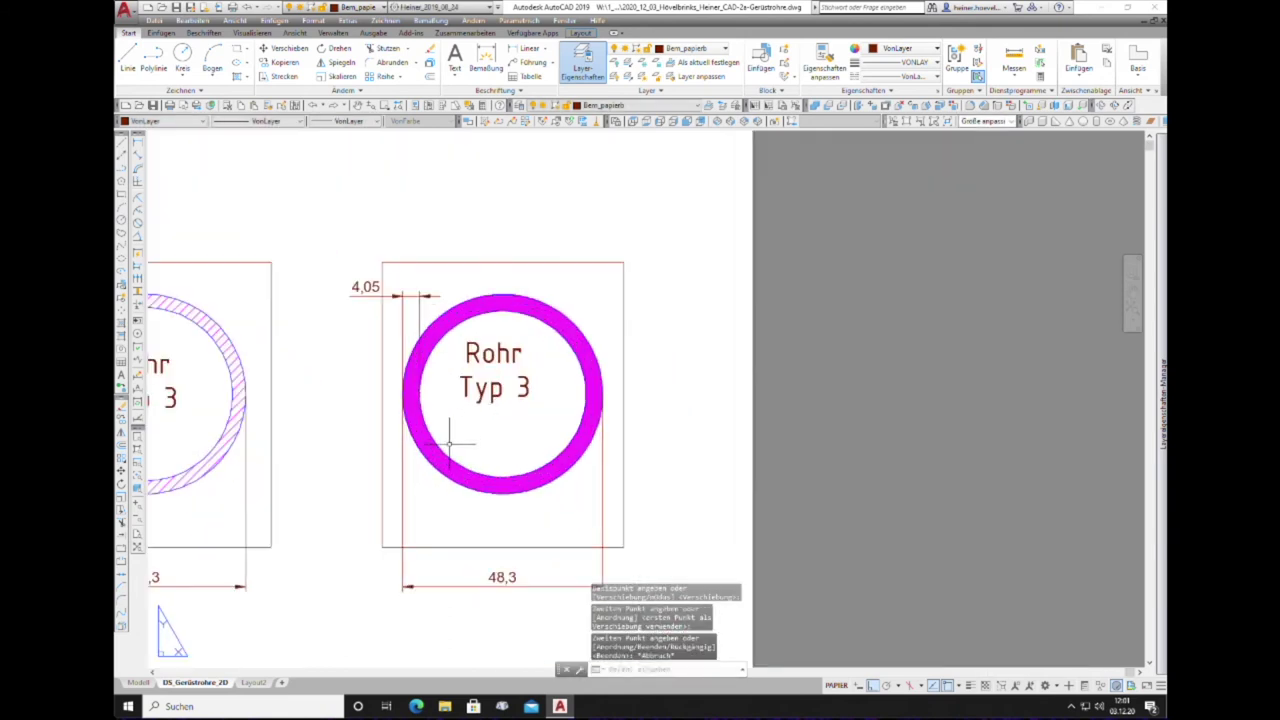
{"action": "right_click", "coordinate": [527, 385]}
{"action": "key", "text": "Escape"}
{"action": "double_click", "coordinate": [525, 386]}
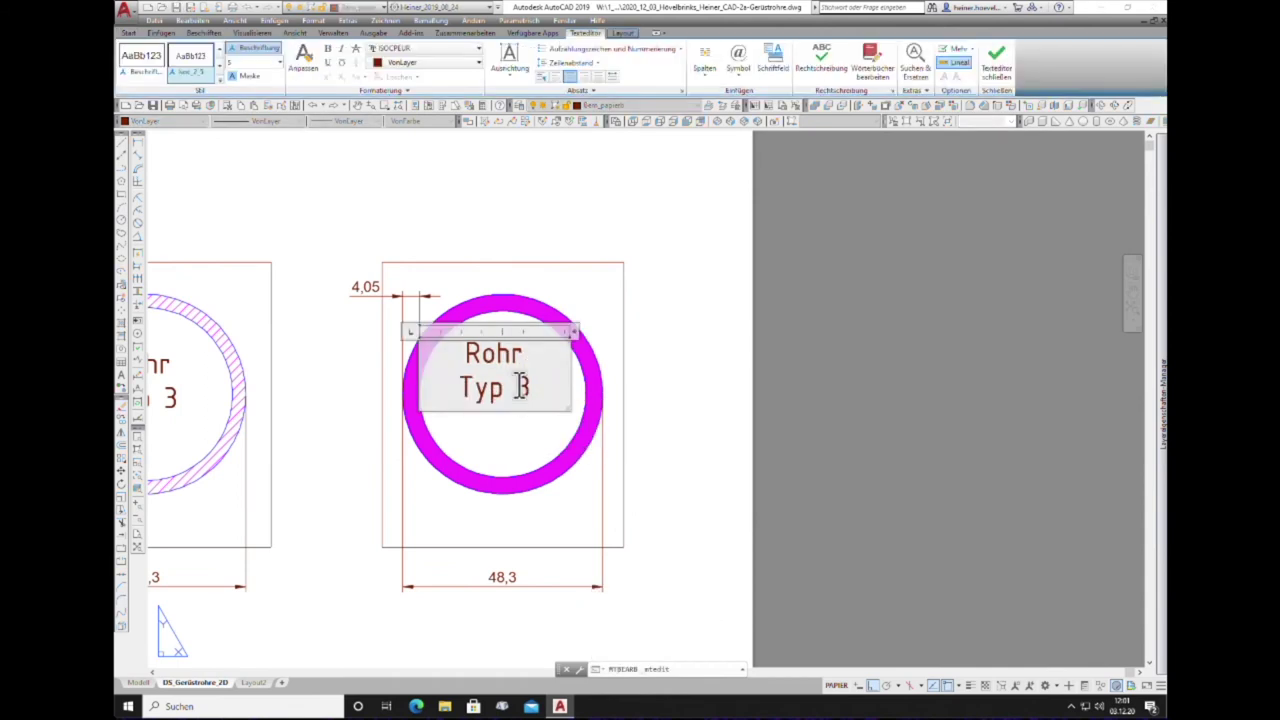
{"action": "double_click", "coordinate": [525, 385]}
{"action": "type", "text": "4"}
{"action": "left_click", "coordinate": [1000, 70]}
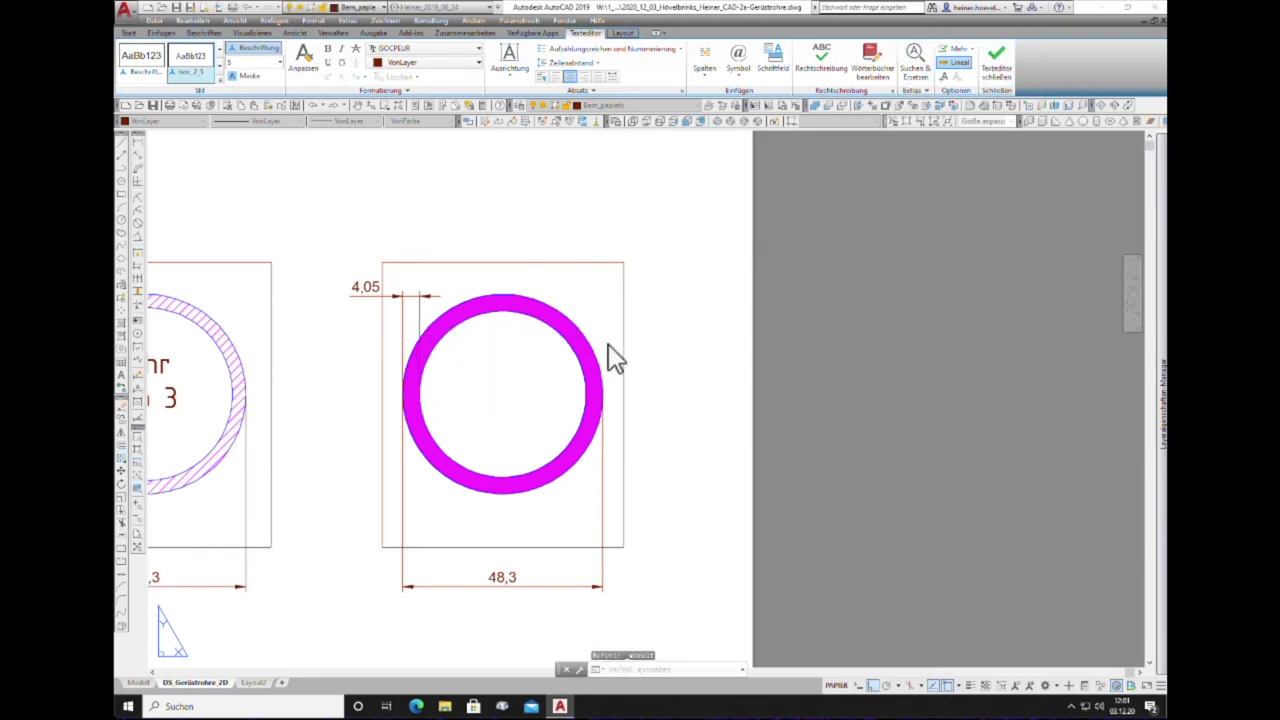
{"action": "scroll", "coordinate": [595, 375], "scroll_direction": "down", "scroll_amount": 4}
{"action": "scroll", "coordinate": [487, 340], "scroll_direction": "up", "scroll_amount": 3}
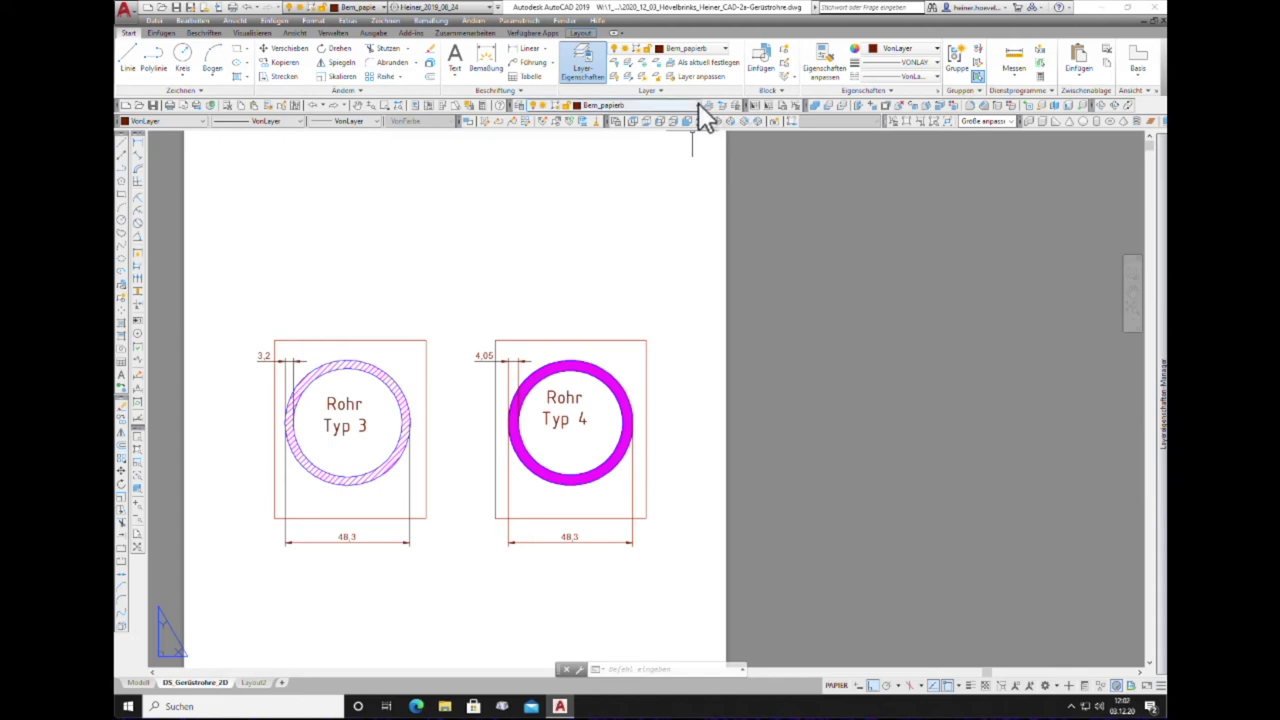
{"action": "left_click", "coordinate": [700, 105]}
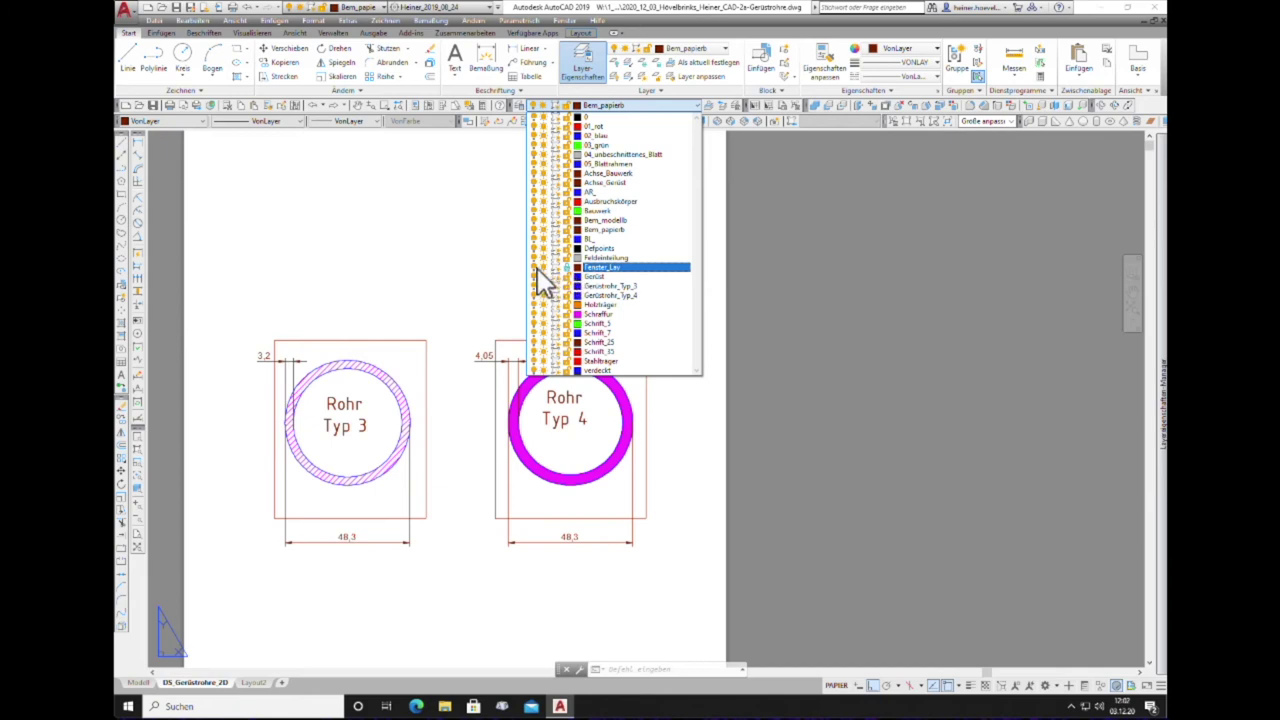
{"action": "left_click", "coordinate": [463, 298]}
{"action": "double_click", "coordinate": [565, 453]}
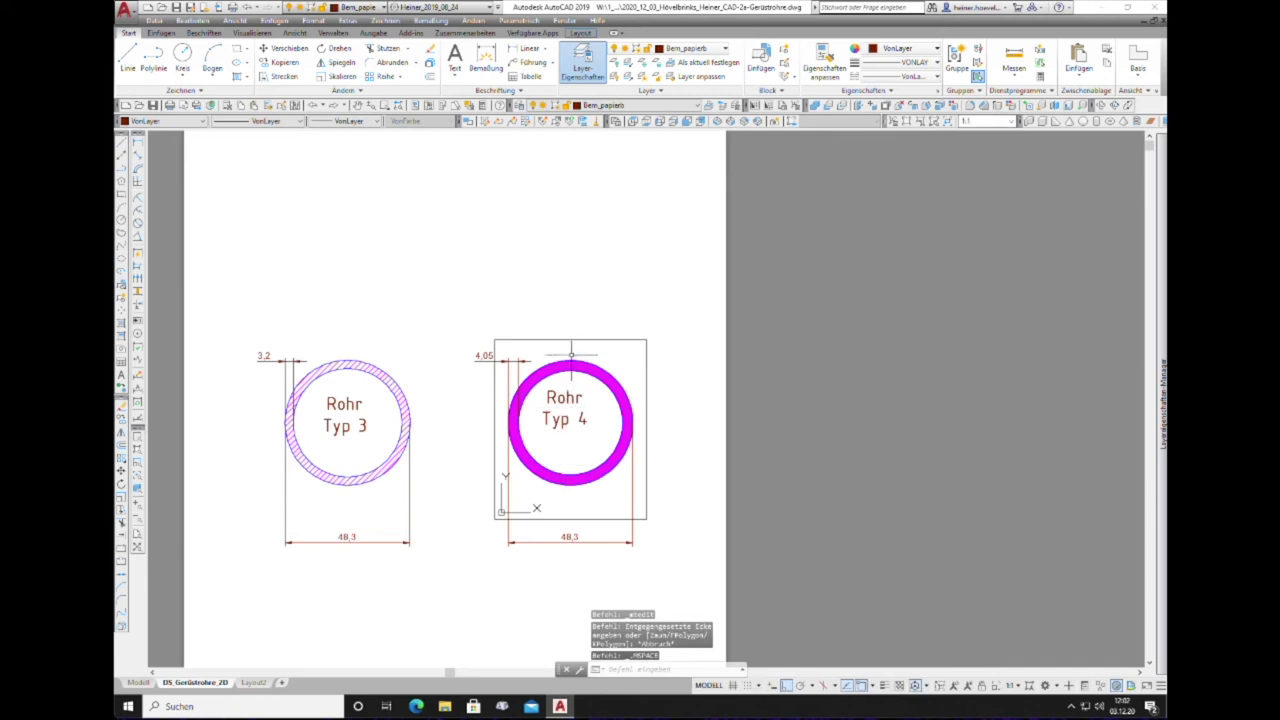
{"action": "double_click", "coordinate": [593, 322]}
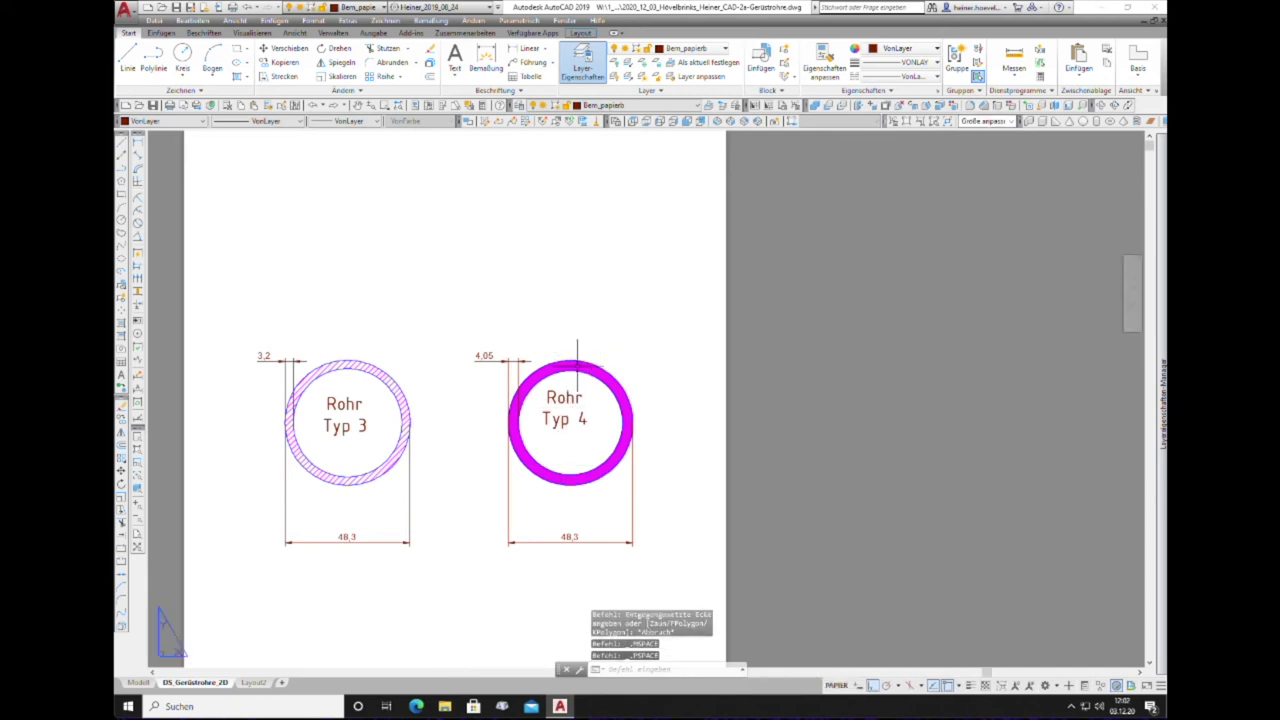
{"action": "left_click", "coordinate": [588, 385]}
{"action": "key", "text": "Escape"}
{"action": "double_click", "coordinate": [590, 390]}
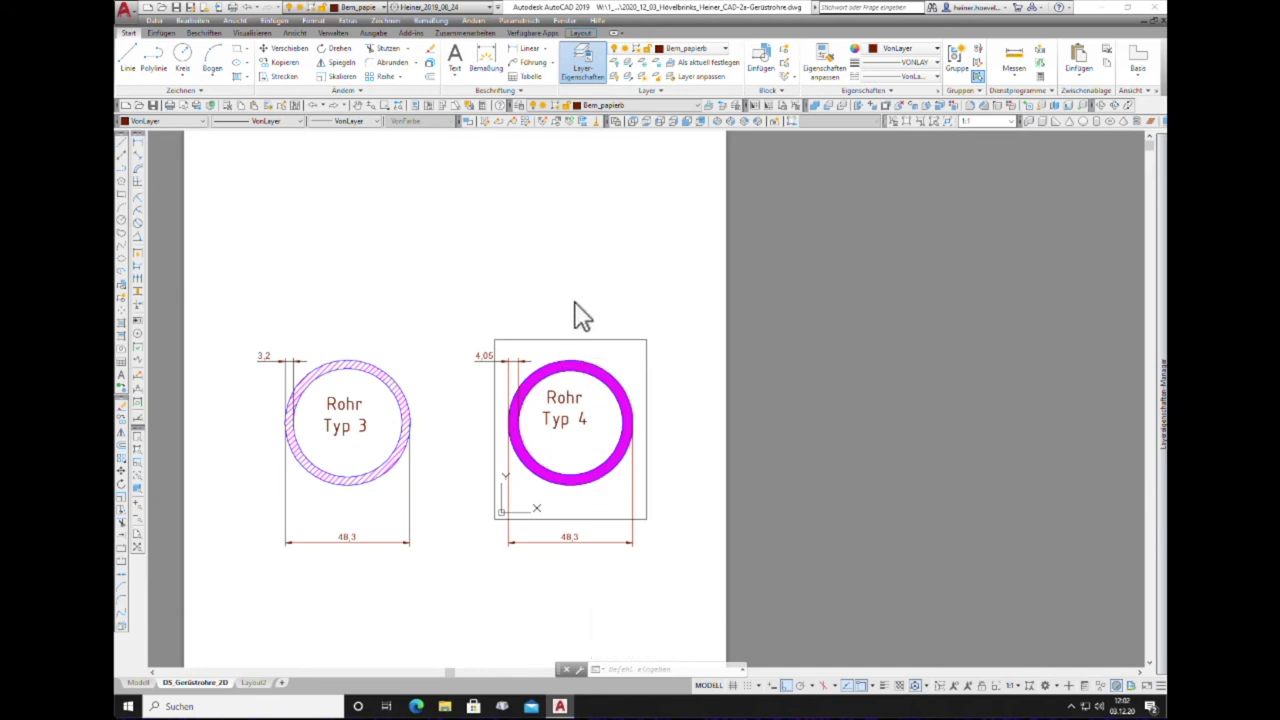
{"action": "double_click", "coordinate": [580, 314]}
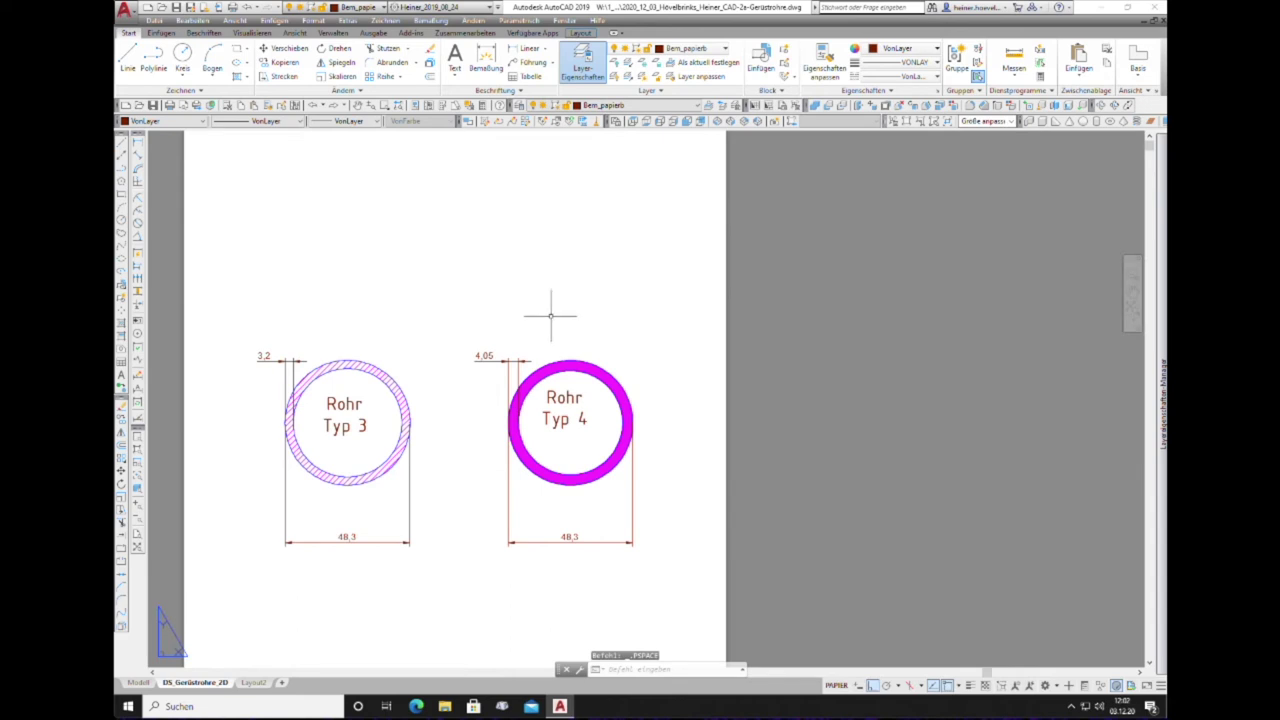
{"action": "scroll", "coordinate": [452, 320], "scroll_direction": "down", "scroll_amount": 2}
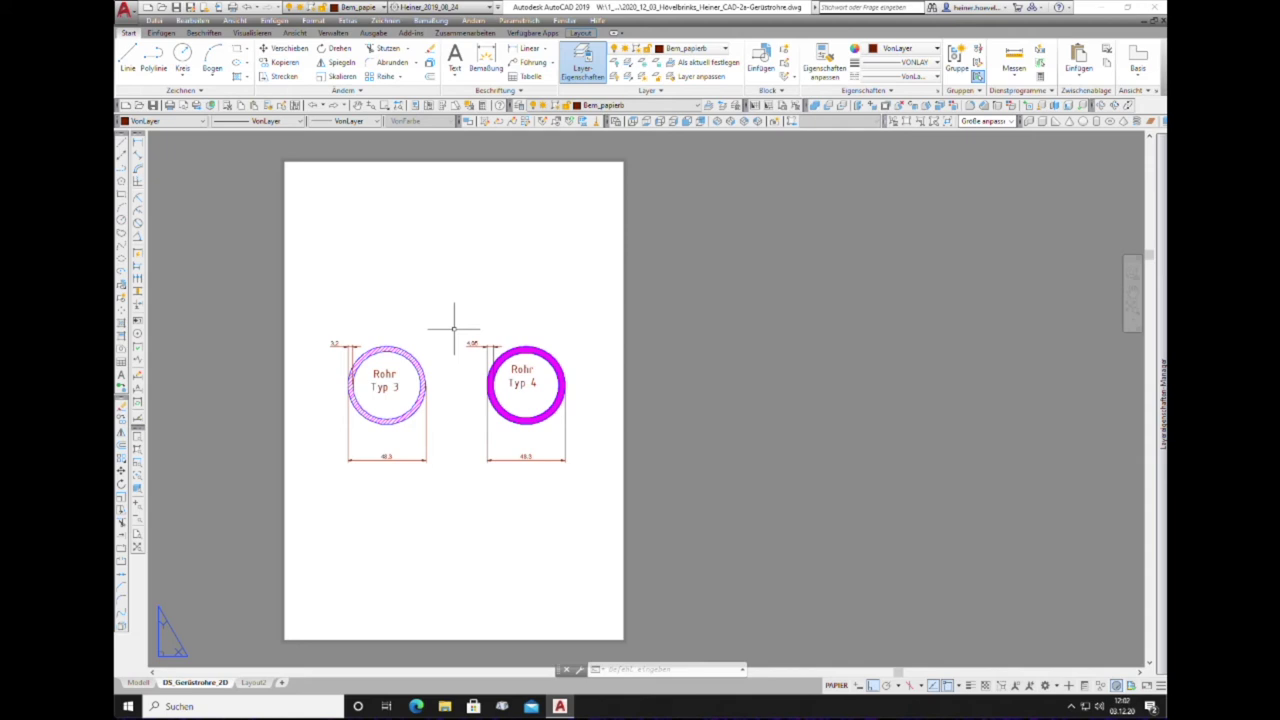
Step: Open the 'Blattrahmen DIN_A_4' drawing from Übungen > CAD_01a_Blattrahmen_DIN_A4
{"action": "left_click", "coordinate": [160, 9]}
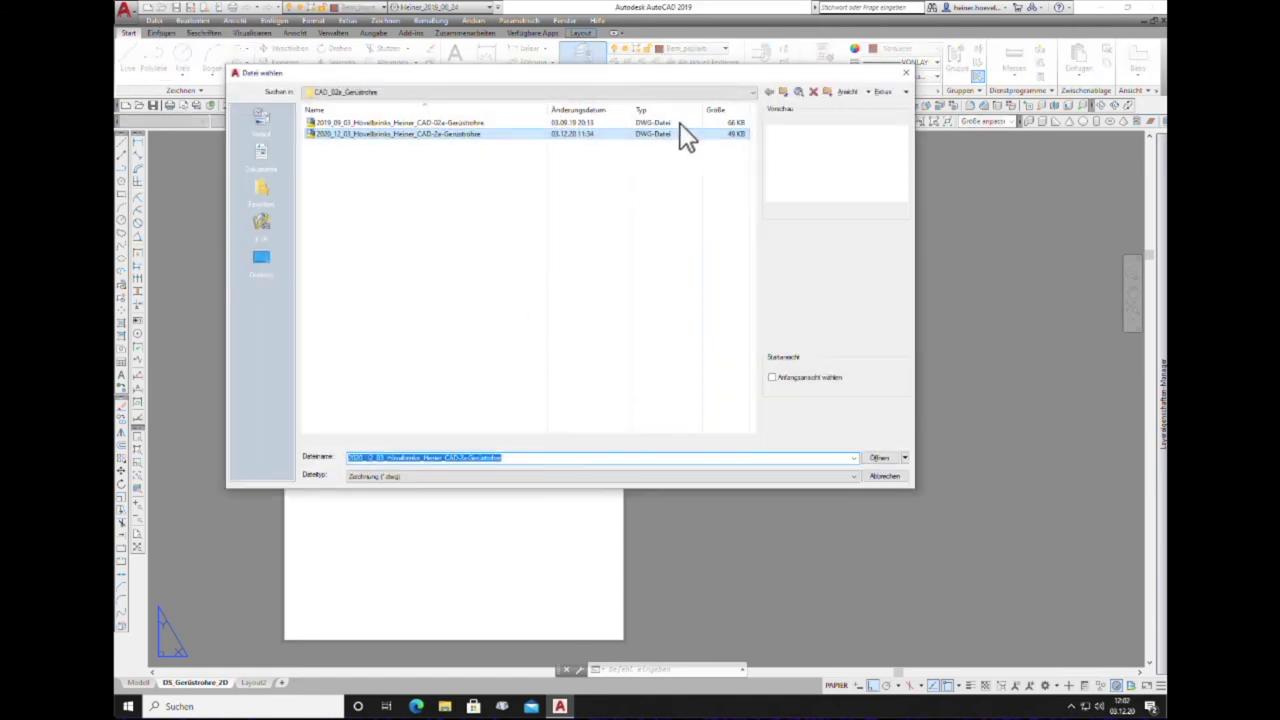
{"action": "left_click", "coordinate": [782, 91]}
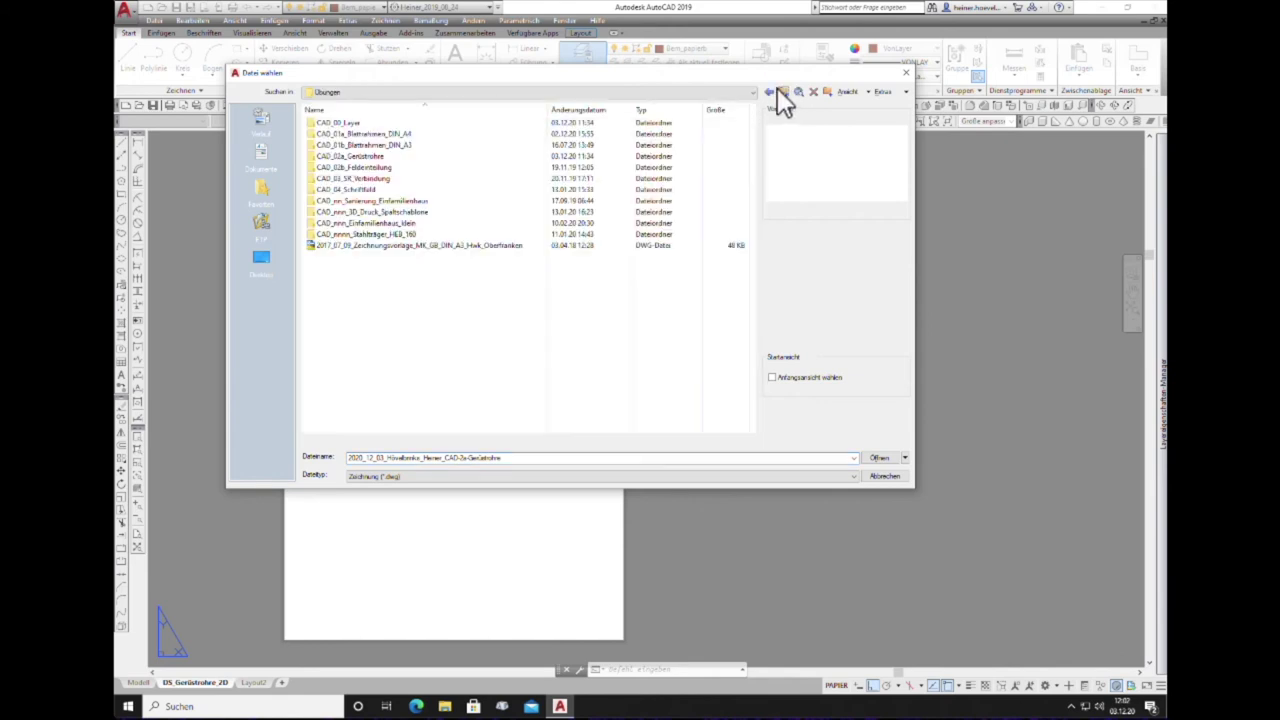
{"action": "double_click", "coordinate": [391, 135]}
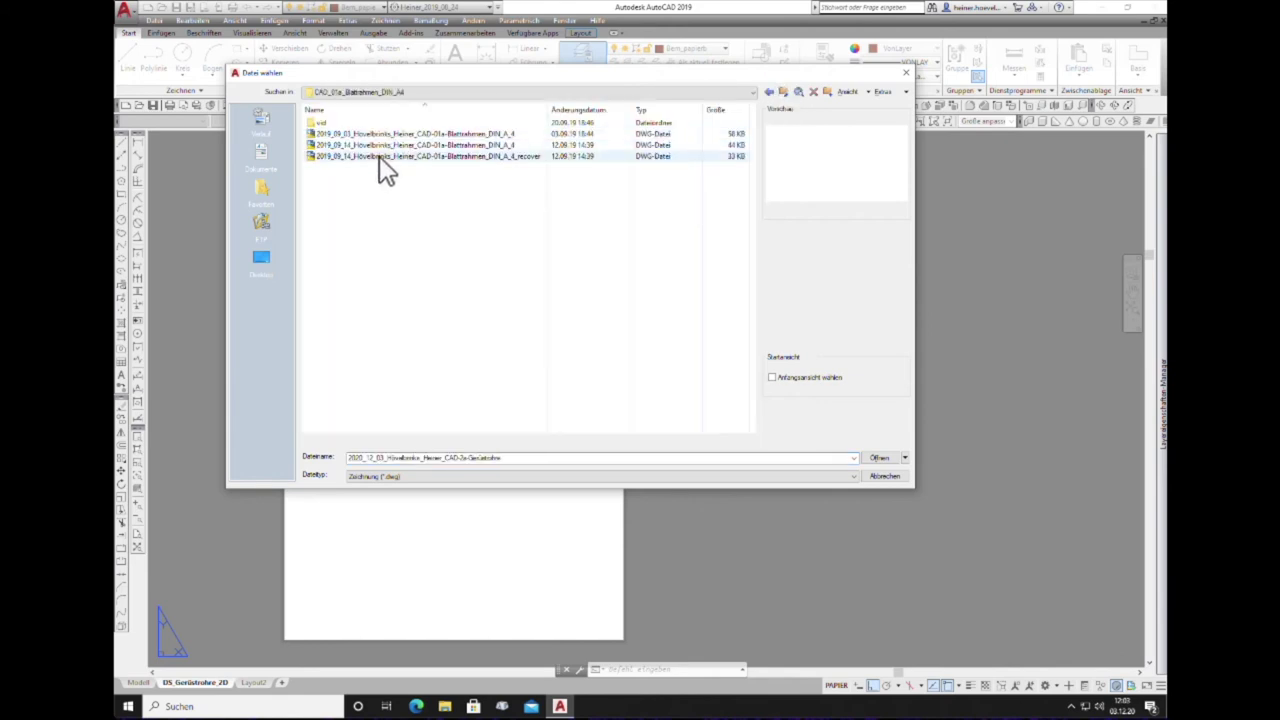
{"action": "left_click", "coordinate": [378, 147]}
{"action": "double_click", "coordinate": [378, 148]}
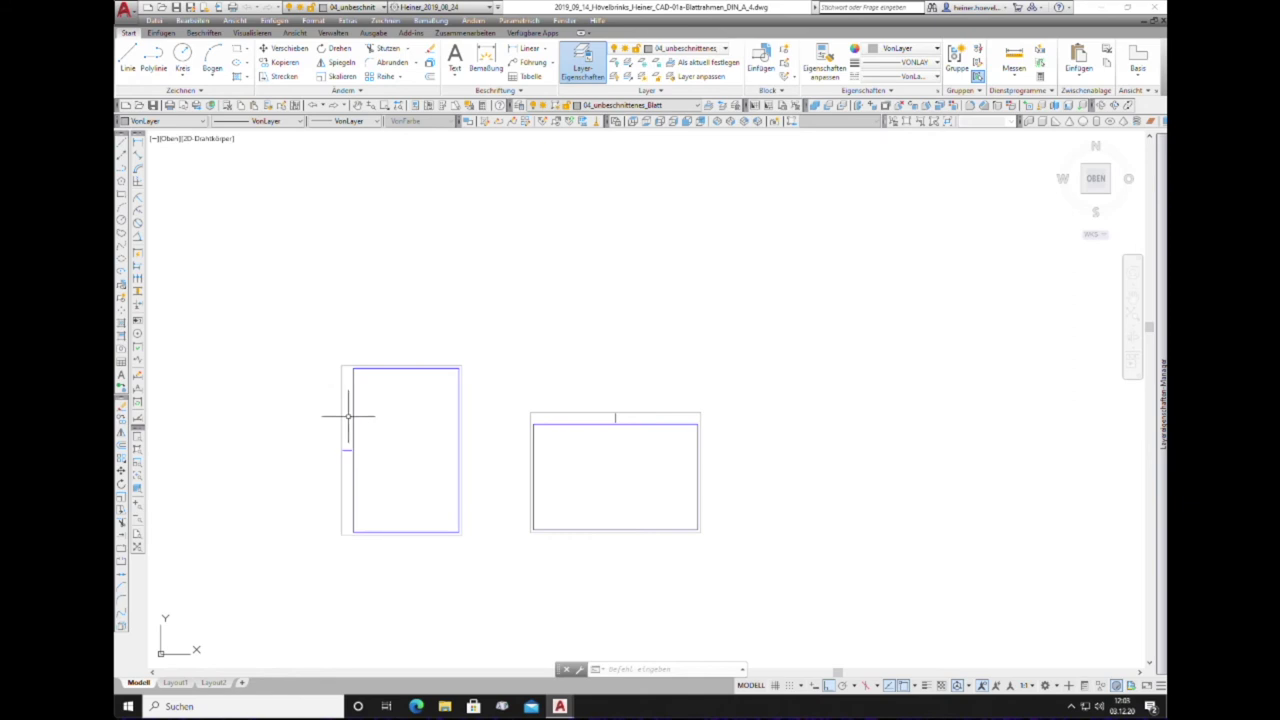
Step: Copy with Base Point the portrait frame's 9 objects, using its lower-right corner as base
{"action": "left_click", "coordinate": [193, 21]}
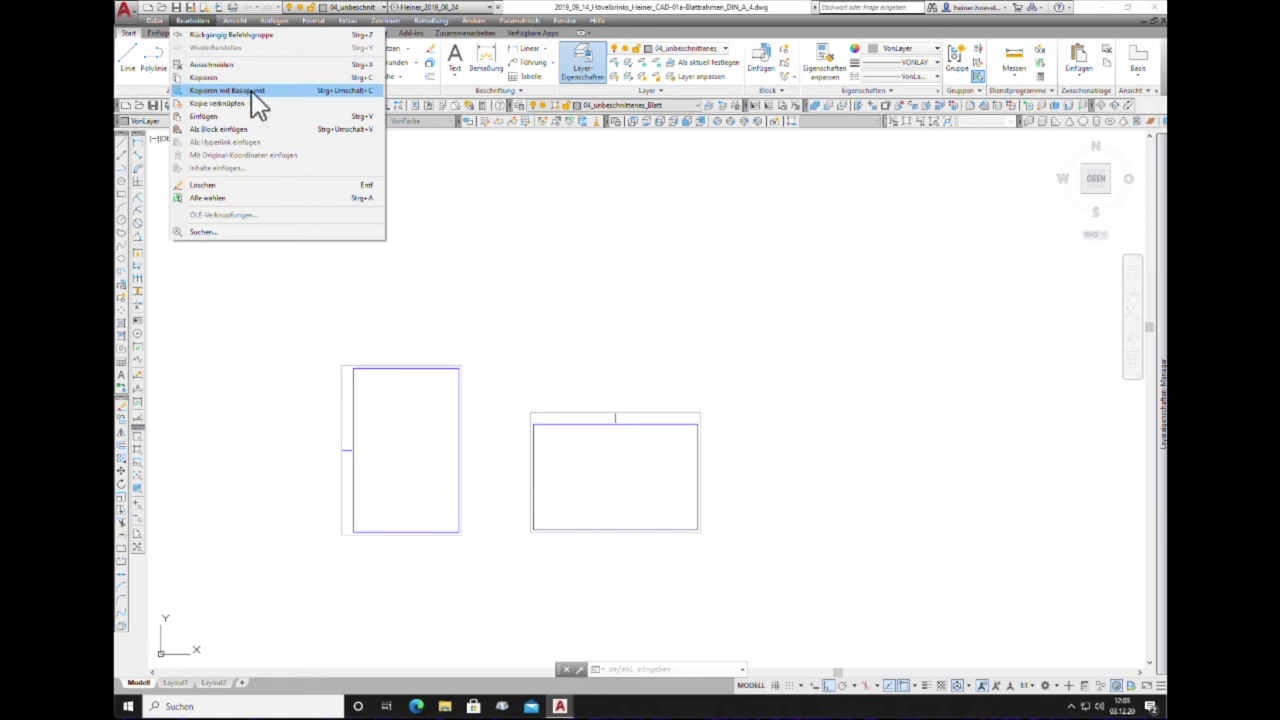
{"action": "left_click", "coordinate": [251, 90]}
{"action": "scroll", "coordinate": [444, 556], "scroll_direction": "down", "scroll_amount": 4}
{"action": "scroll", "coordinate": [444, 556], "scroll_direction": "up", "scroll_amount": 3}
{"action": "scroll", "coordinate": [452, 560], "scroll_direction": "up", "scroll_amount": 3}
{"action": "scroll", "coordinate": [440, 520], "scroll_direction": "up", "scroll_amount": 2}
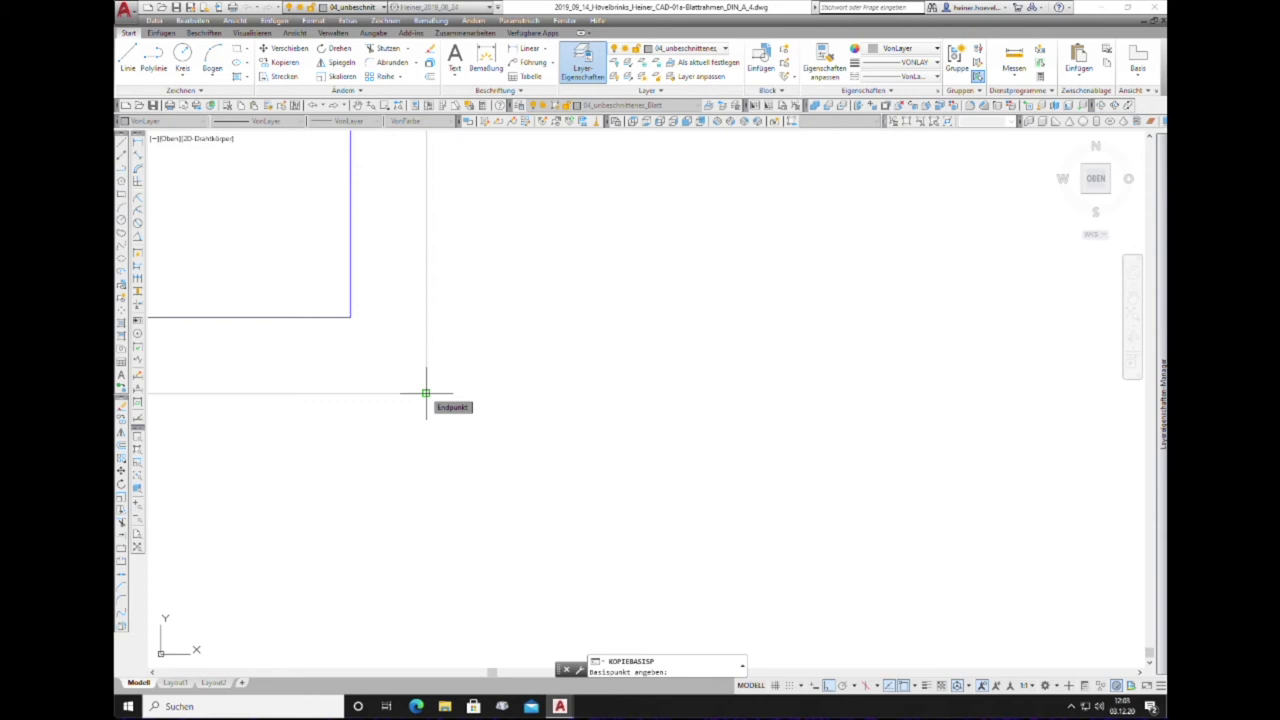
{"action": "left_click", "coordinate": [425, 393]}
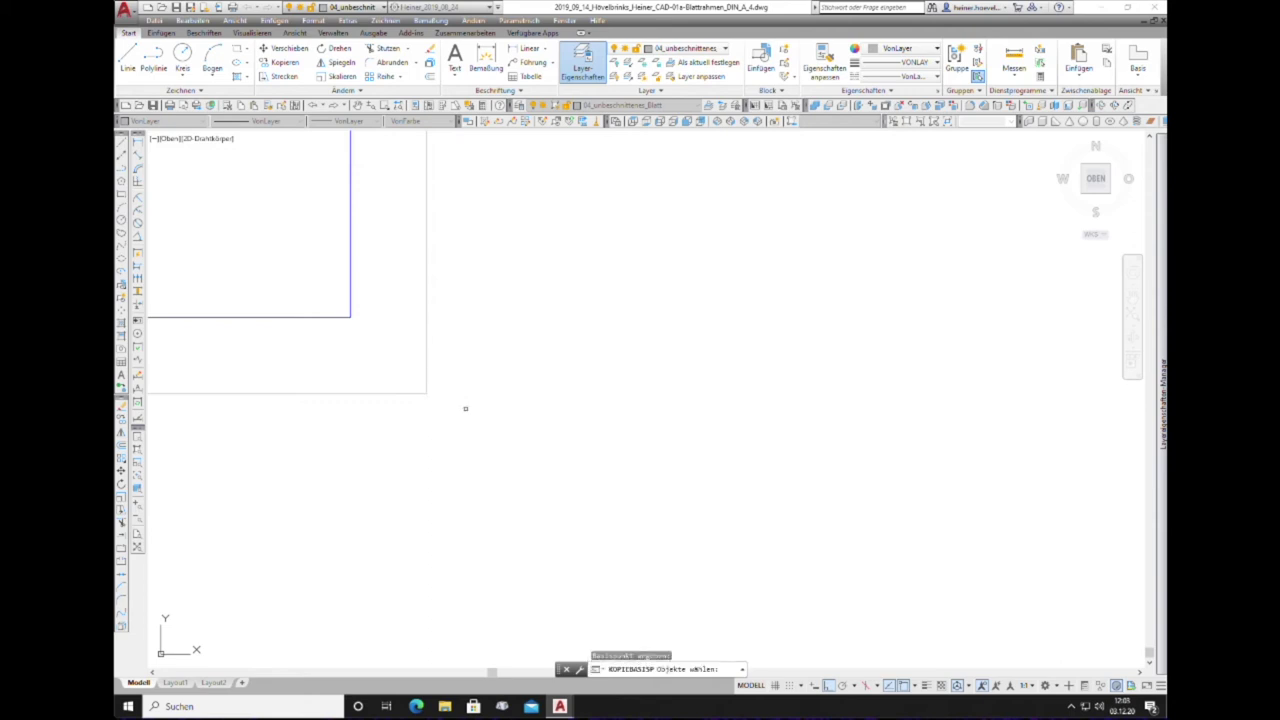
{"action": "middle_click_drag", "start_coordinate": [478, 415], "coordinate": [571, 480]}
{"action": "scroll", "coordinate": [571, 483], "scroll_direction": "down", "scroll_amount": 3}
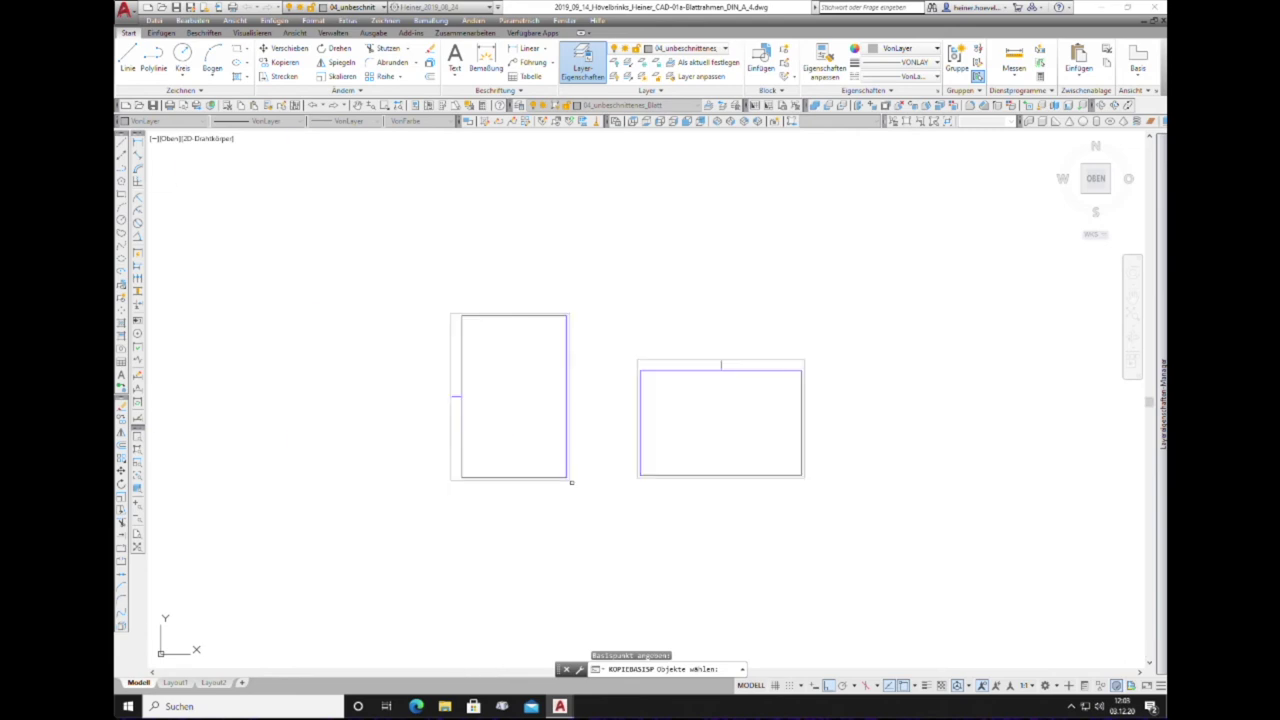
{"action": "left_click", "coordinate": [400, 228]}
{"action": "left_click", "coordinate": [599, 541]}
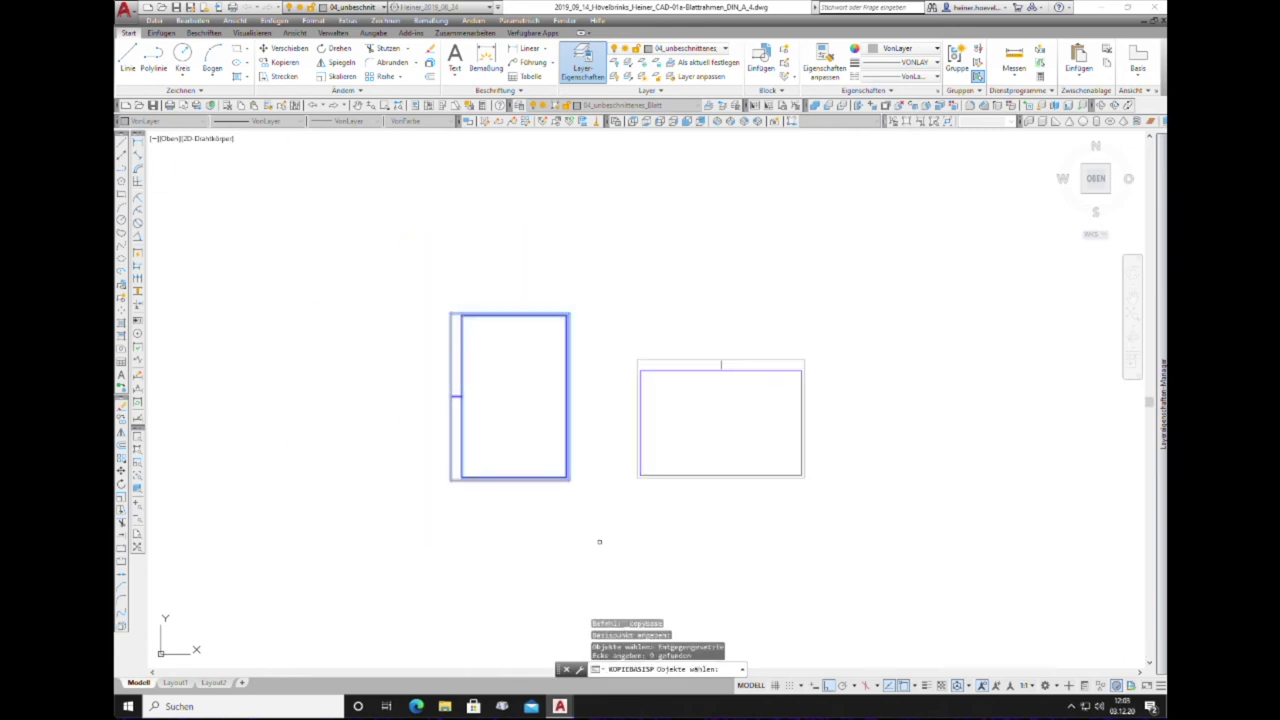
{"action": "key", "text": "Return"}
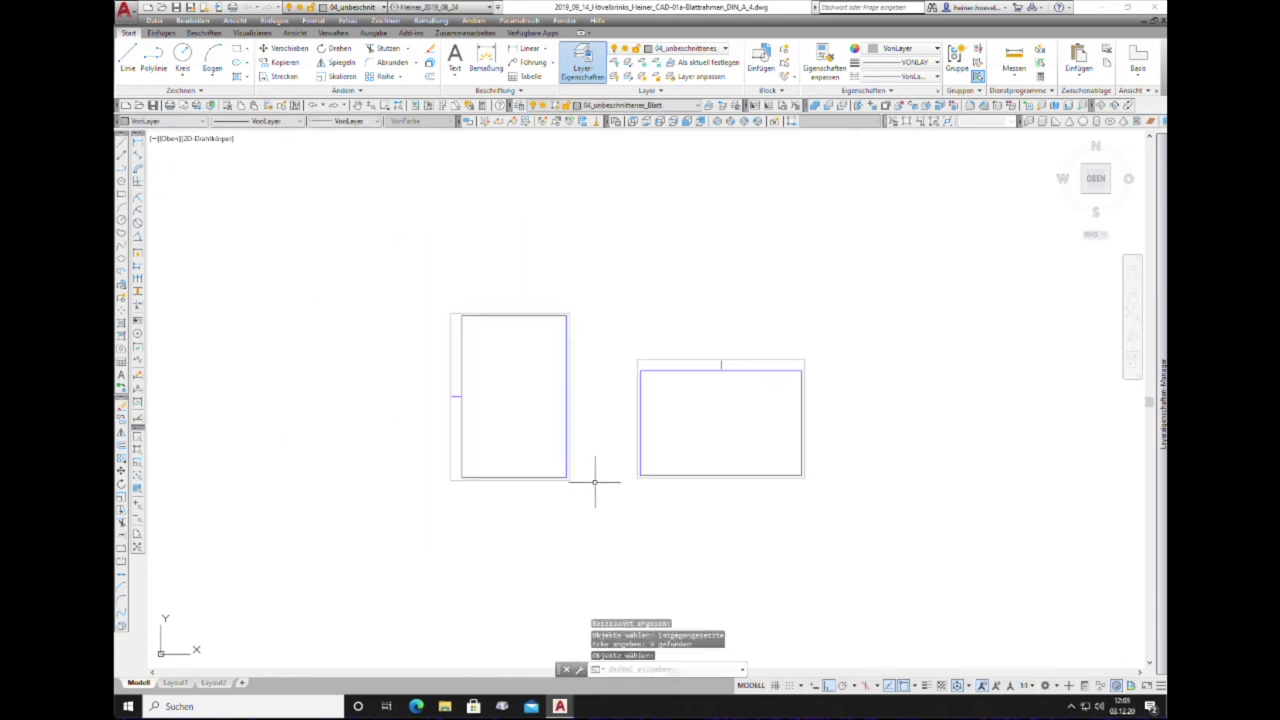
{"action": "left_click", "coordinate": [570, 20]}
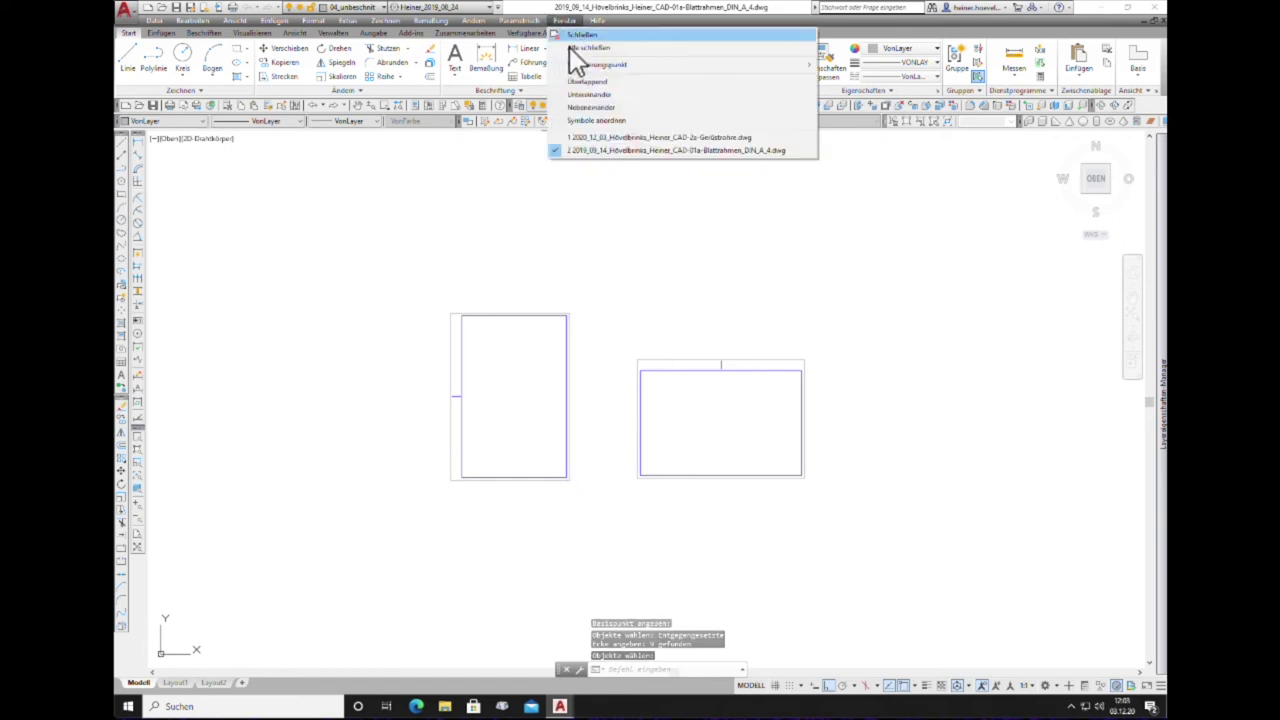
Step: Paste the DIN A4 sheet frame onto the DS_Gerüstrohre 2D layout and view the whole page
{"action": "left_click", "coordinate": [610, 139]}
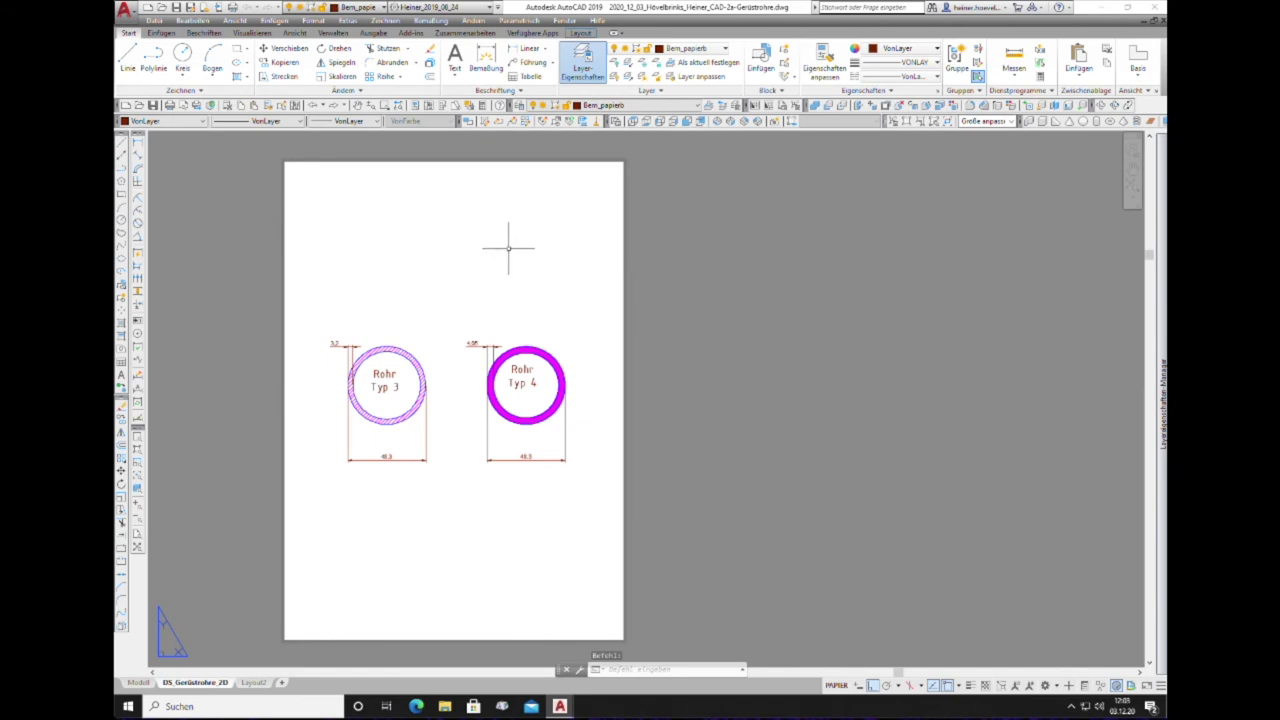
{"action": "left_click", "coordinate": [196, 22]}
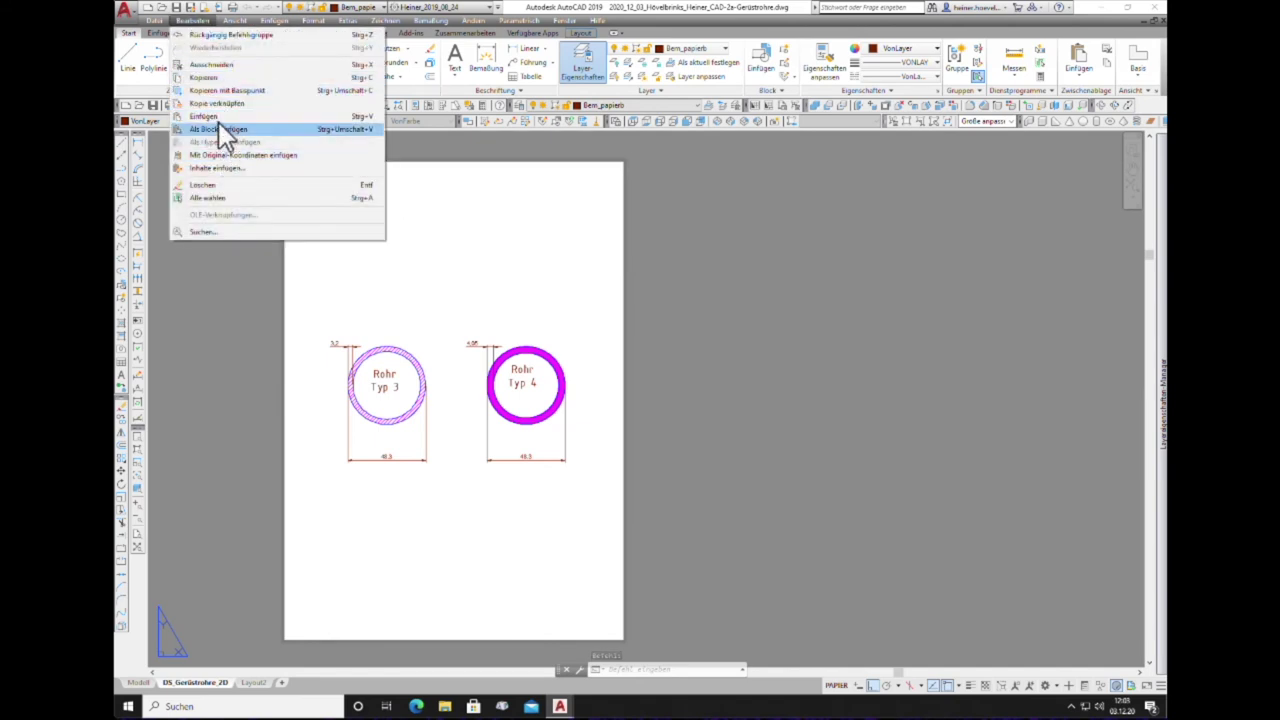
{"action": "left_click", "coordinate": [215, 116]}
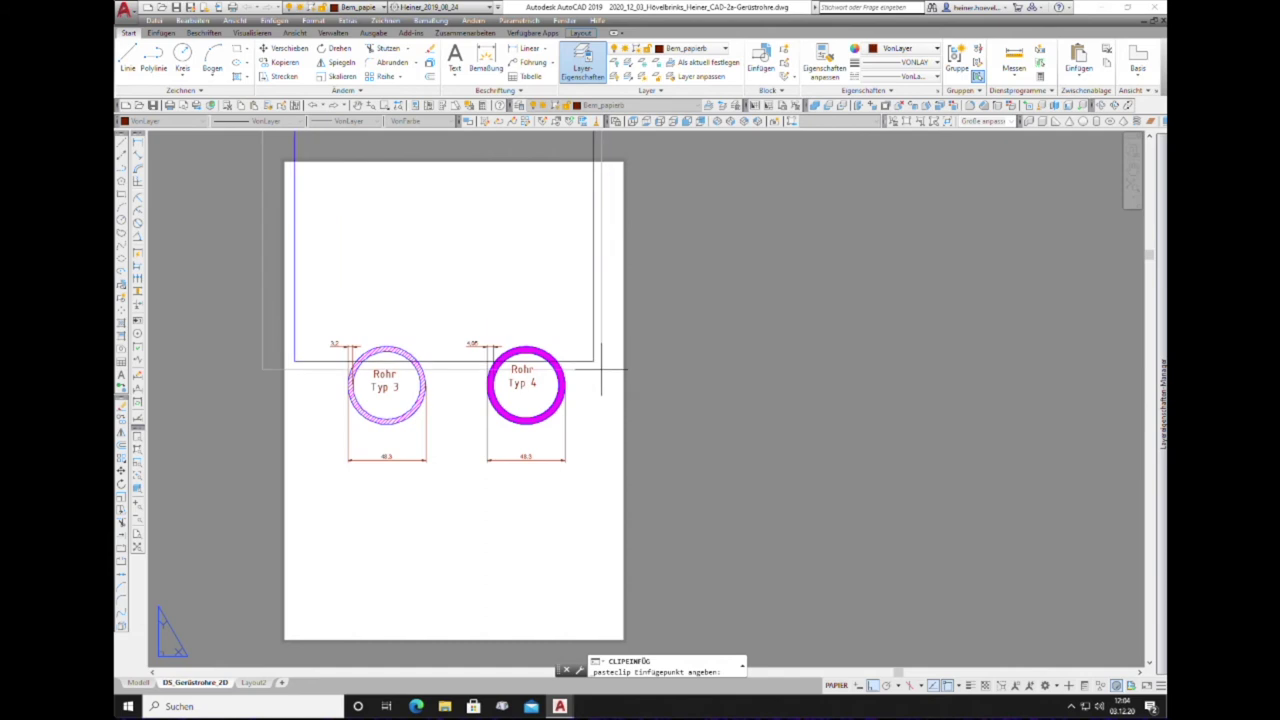
{"action": "scroll", "coordinate": [607, 352], "scroll_direction": "down", "scroll_amount": 4}
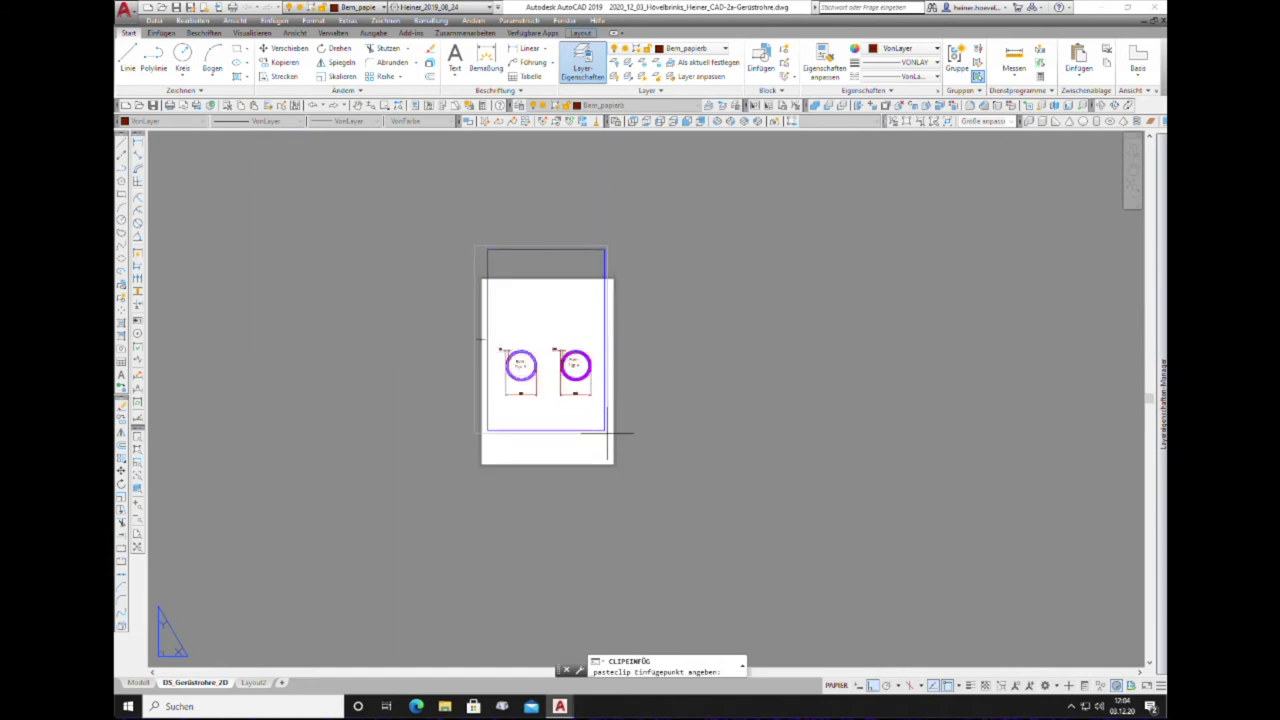
{"action": "scroll", "coordinate": [615, 465], "scroll_direction": "up", "scroll_amount": 4}
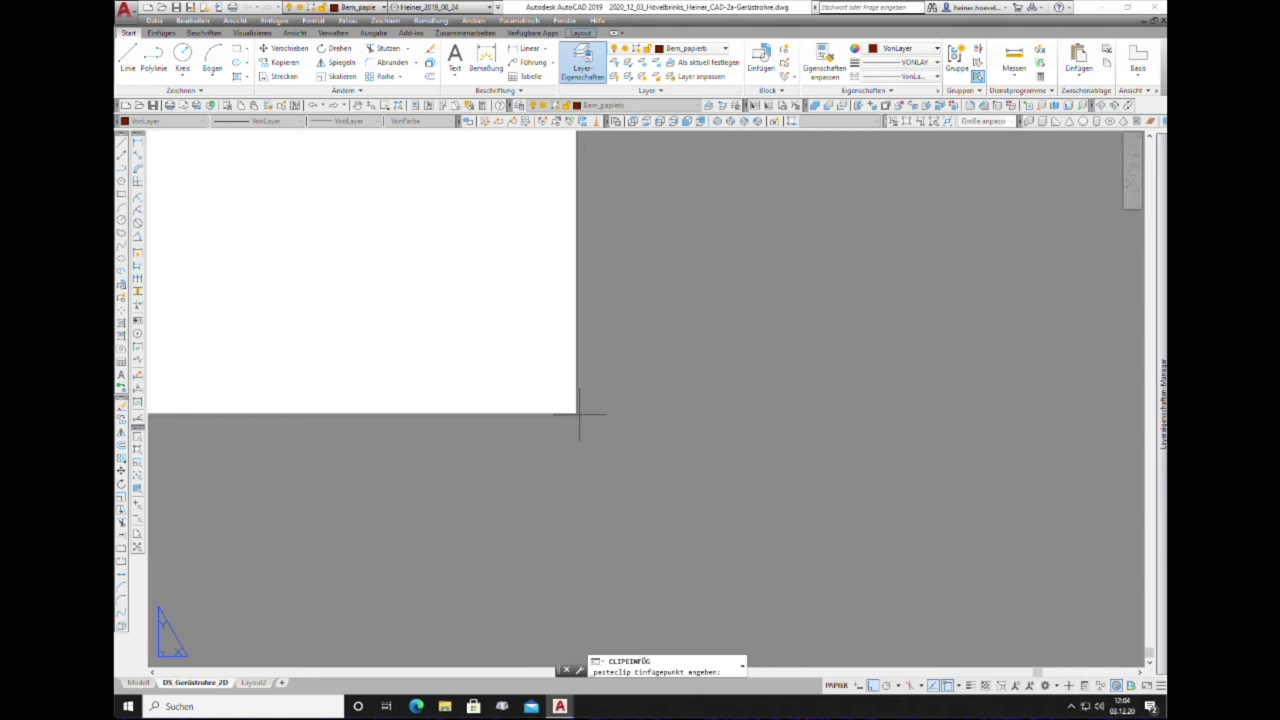
{"action": "scroll", "coordinate": [570, 414], "scroll_direction": "down", "scroll_amount": 1}
{"action": "scroll", "coordinate": [549, 420], "scroll_direction": "up", "scroll_amount": 2}
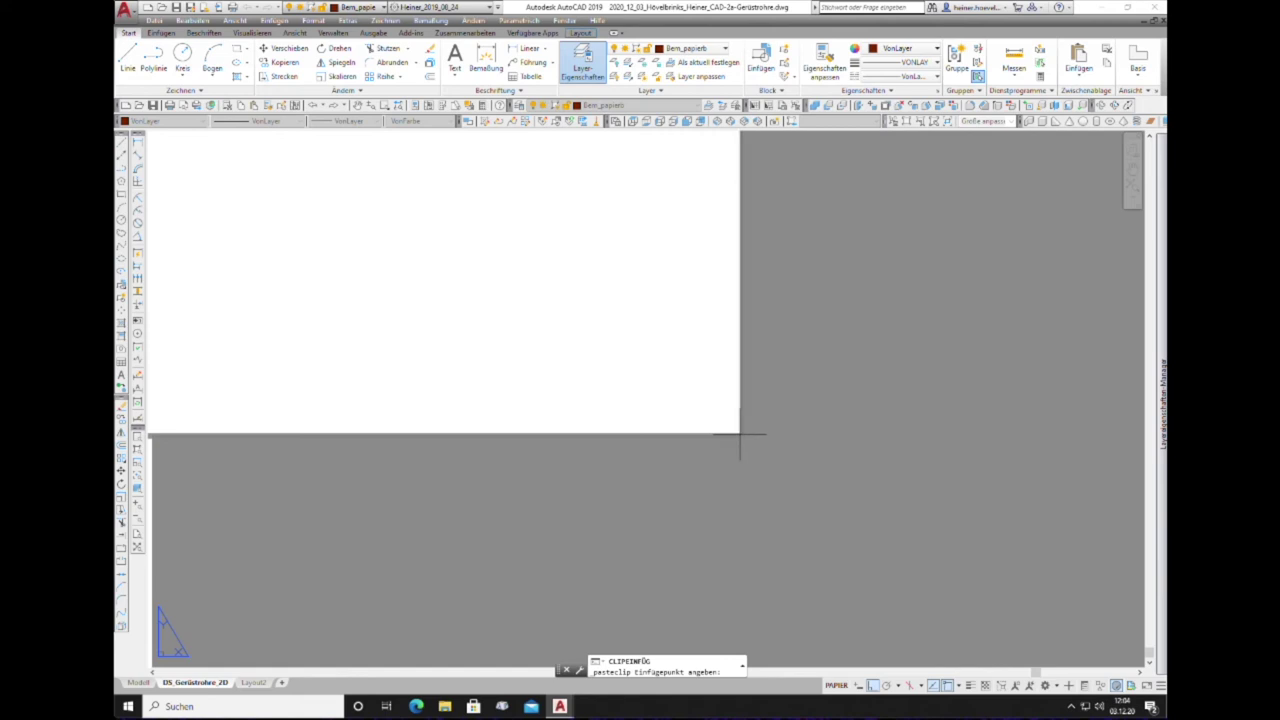
{"action": "left_click", "coordinate": [740, 435]}
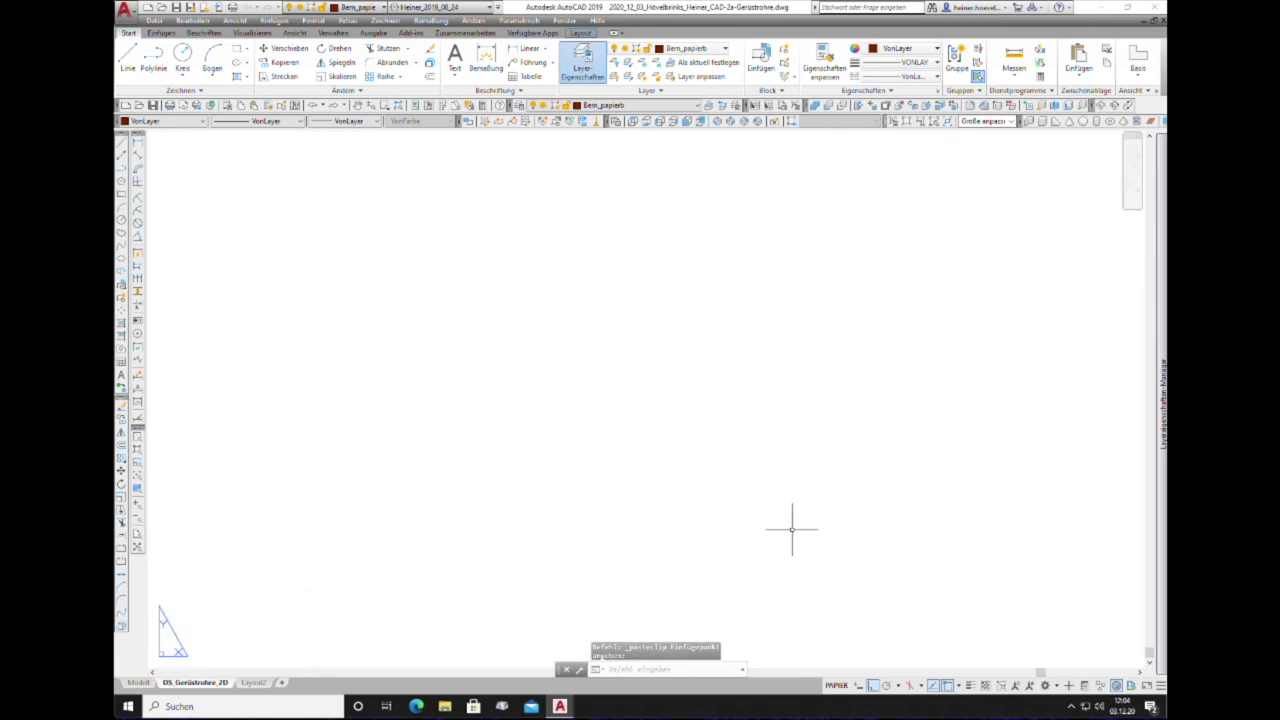
{"action": "scroll", "coordinate": [695, 458], "scroll_direction": "down", "scroll_amount": 2}
{"action": "scroll", "coordinate": [740, 475], "scroll_direction": "down", "scroll_amount": 3}
{"action": "scroll", "coordinate": [766, 492], "scroll_direction": "down", "scroll_amount": 3}
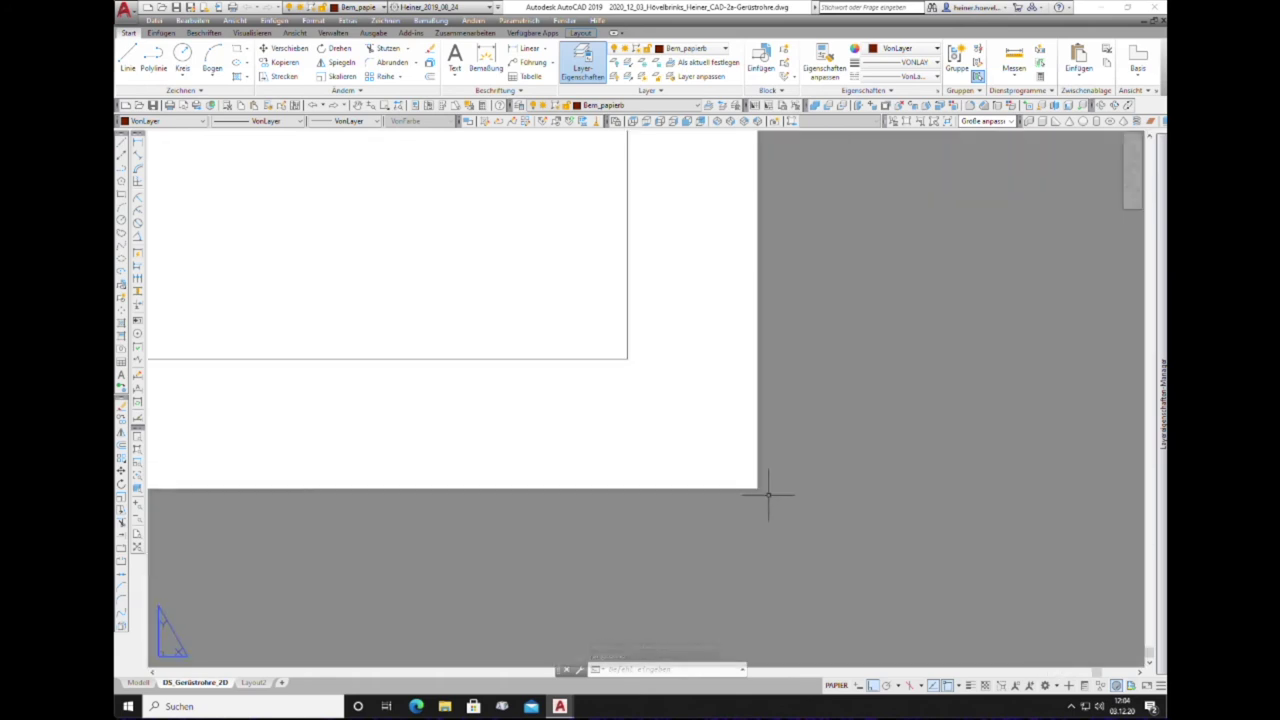
{"action": "scroll", "coordinate": [474, 383], "scroll_direction": "up", "scroll_amount": 3}
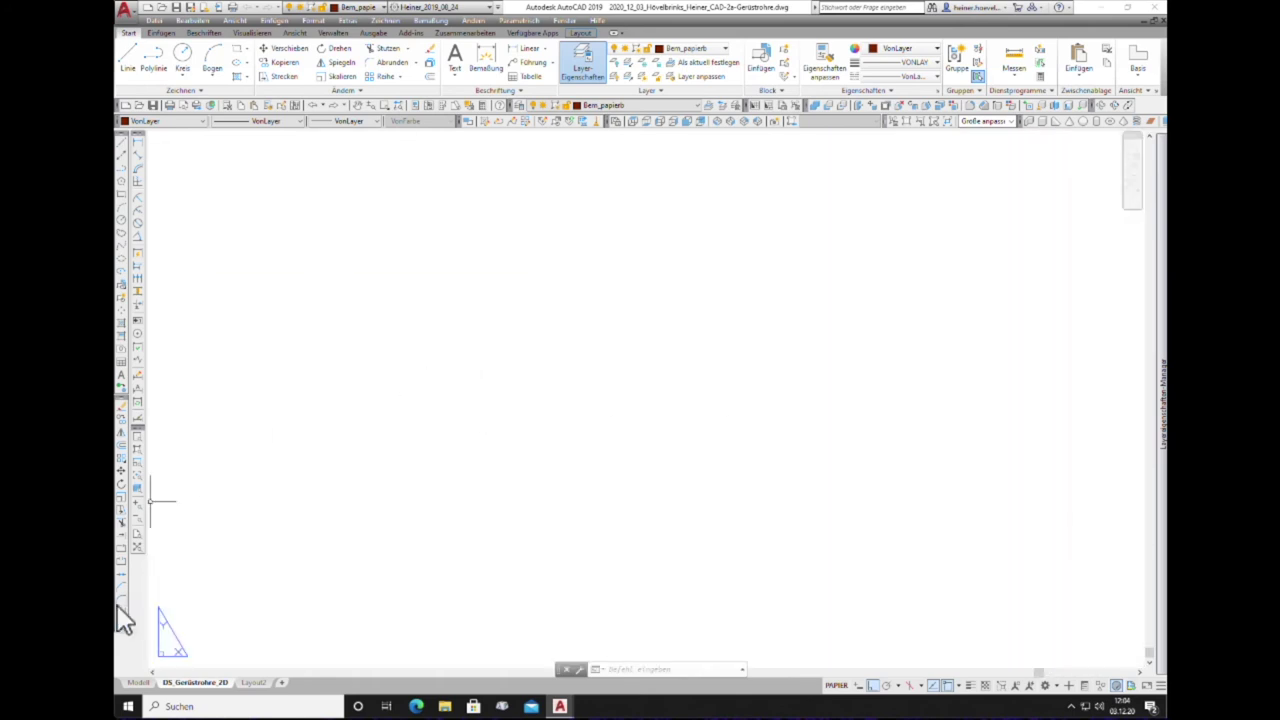
{"action": "left_click", "coordinate": [139, 544]}
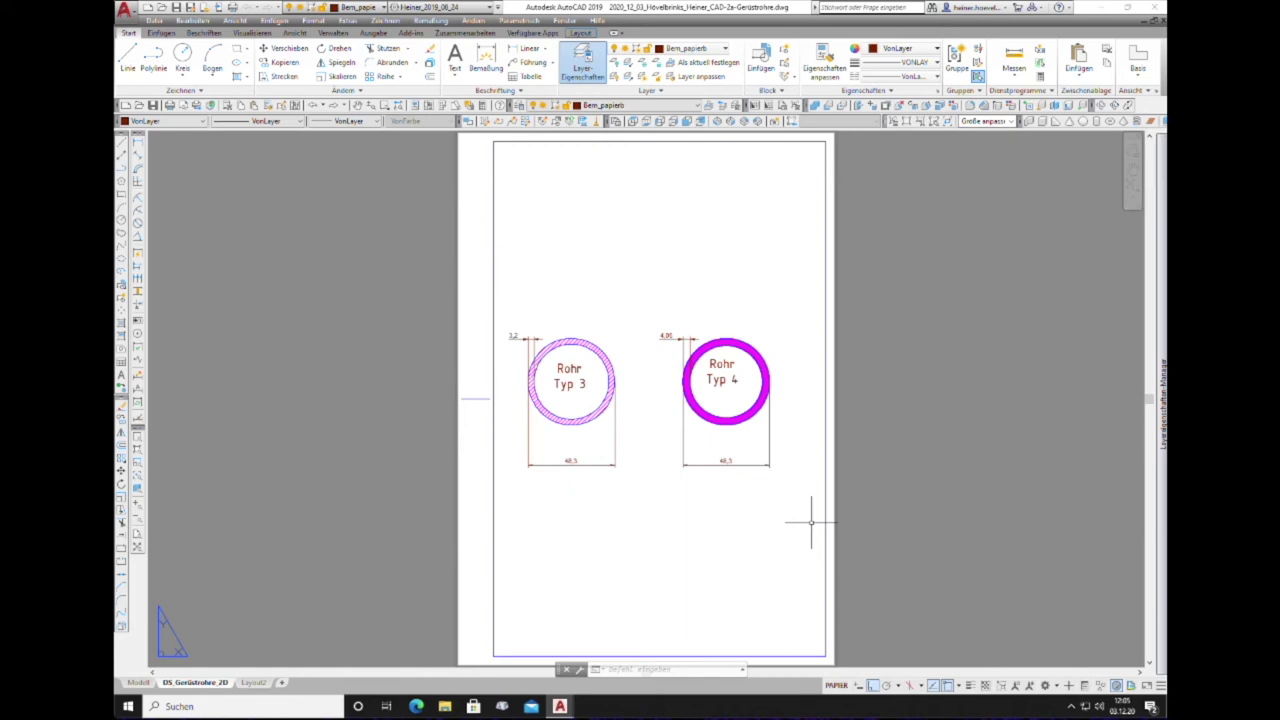
Step: Rename the Layout2 sheet to Z_Rohre
{"action": "left_click", "coordinate": [253, 683]}
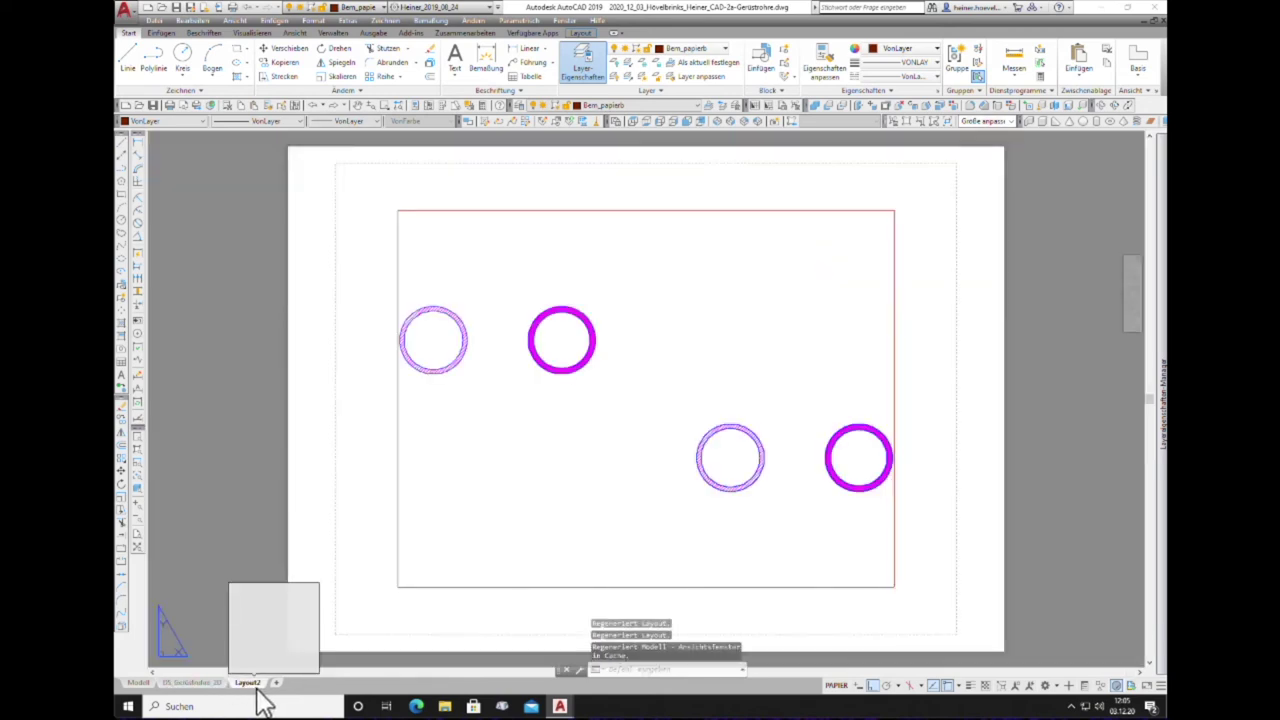
{"action": "right_click", "coordinate": [248, 683]}
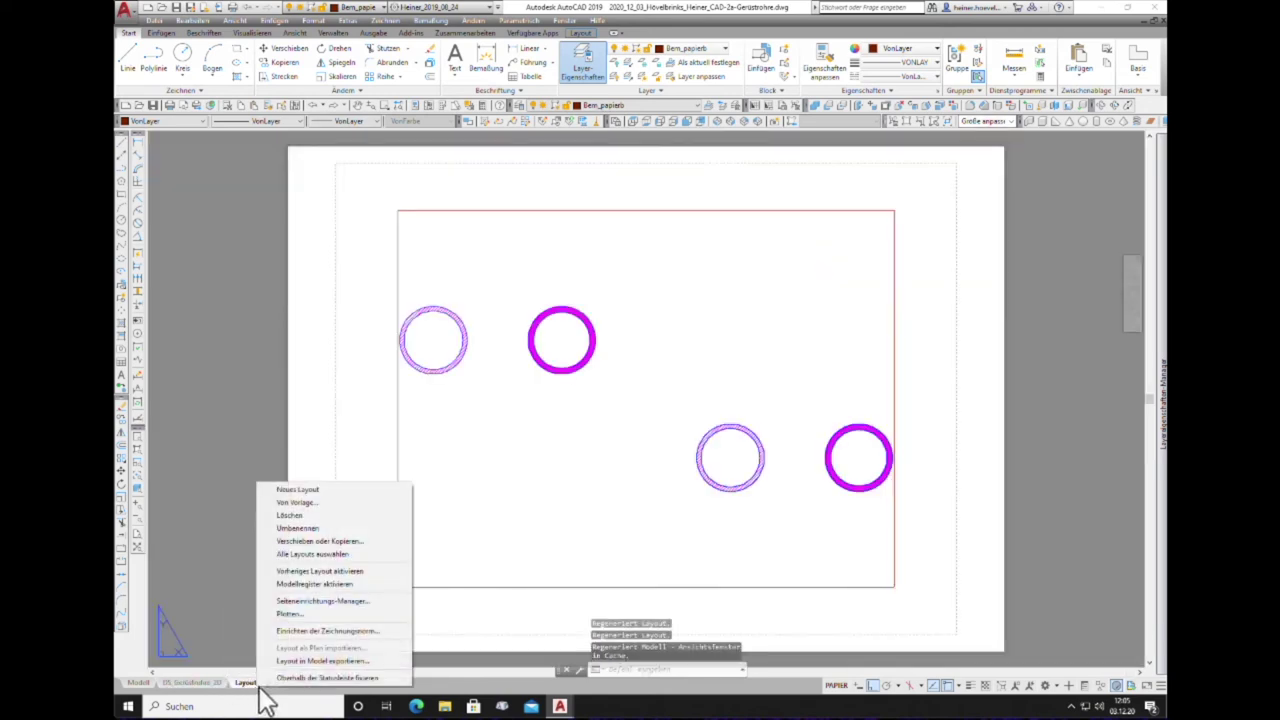
{"action": "left_click", "coordinate": [295, 528]}
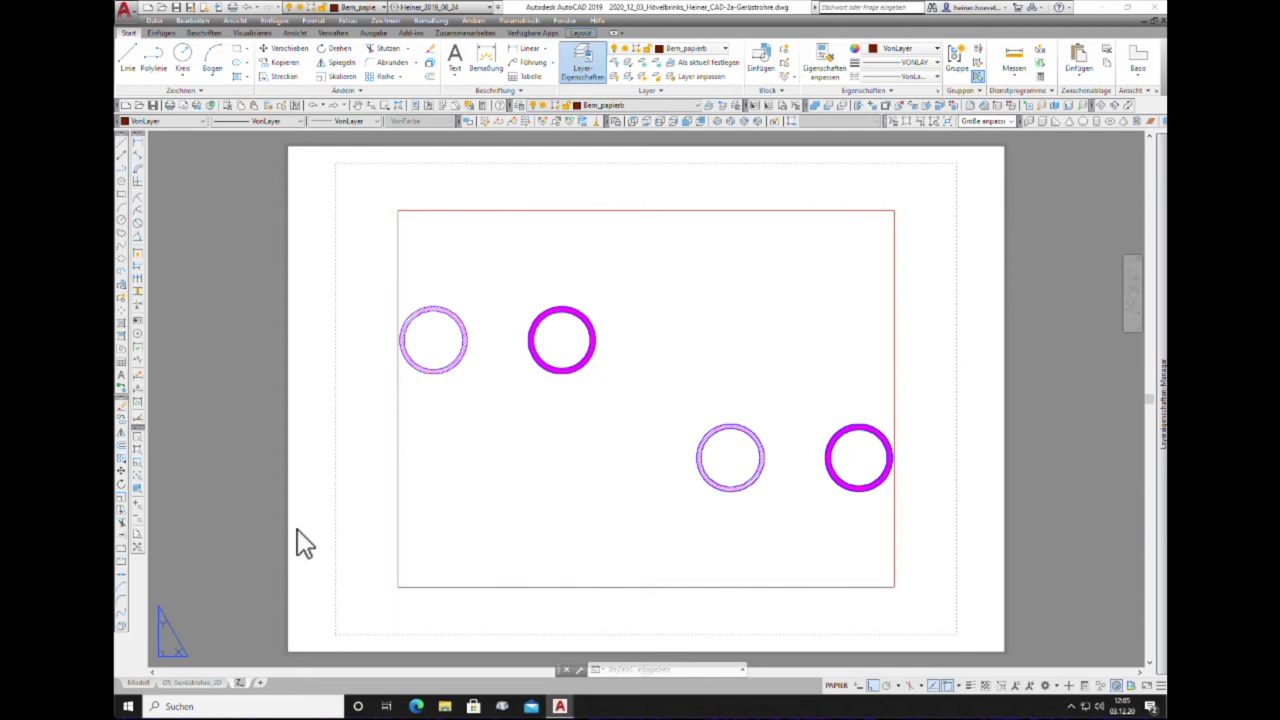
{"action": "type", "text": "Z_Rohre"}
{"action": "key", "text": "Return"}
Step: Select and deselect the sheet's viewport, then bring up the Z_Rohre layout's options
{"action": "left_click", "coordinate": [625, 210]}
{"action": "key", "text": "Escape"}
{"action": "right_click", "coordinate": [250, 684]}
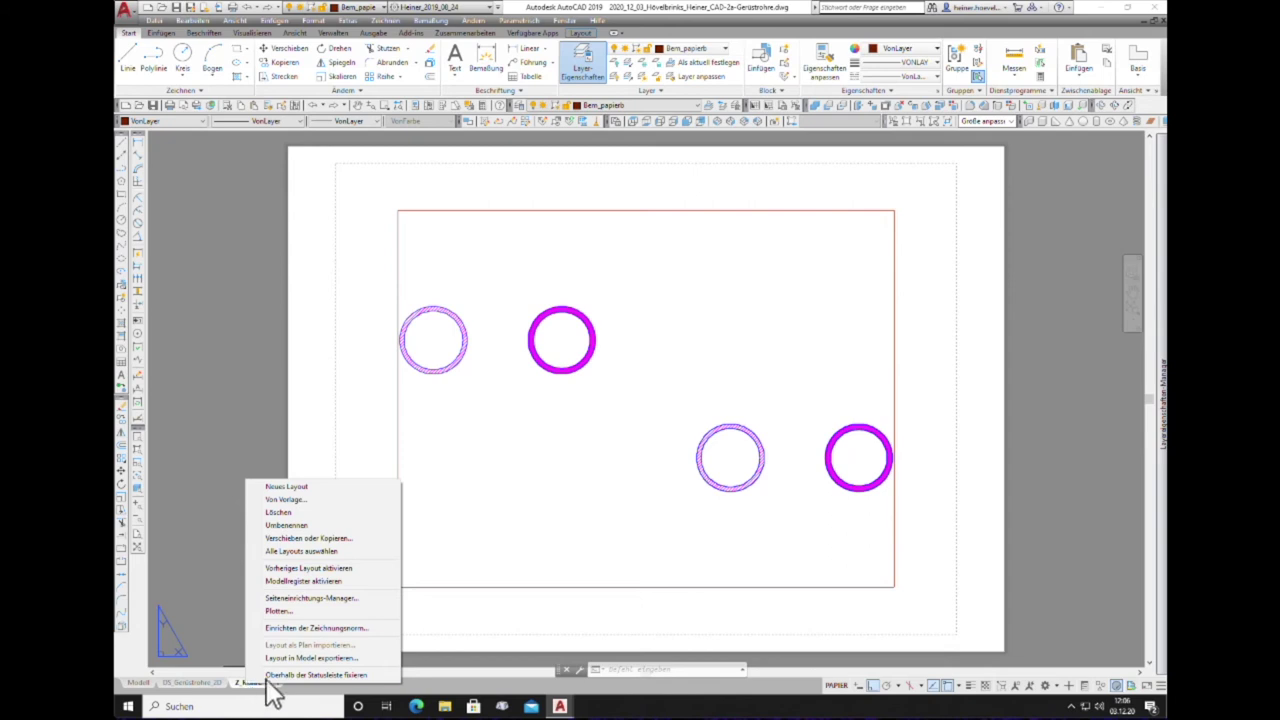
Step: Edit the Z_Rohre page setup and choose DWG To PDF as the output device
{"action": "left_click", "coordinate": [346, 600]}
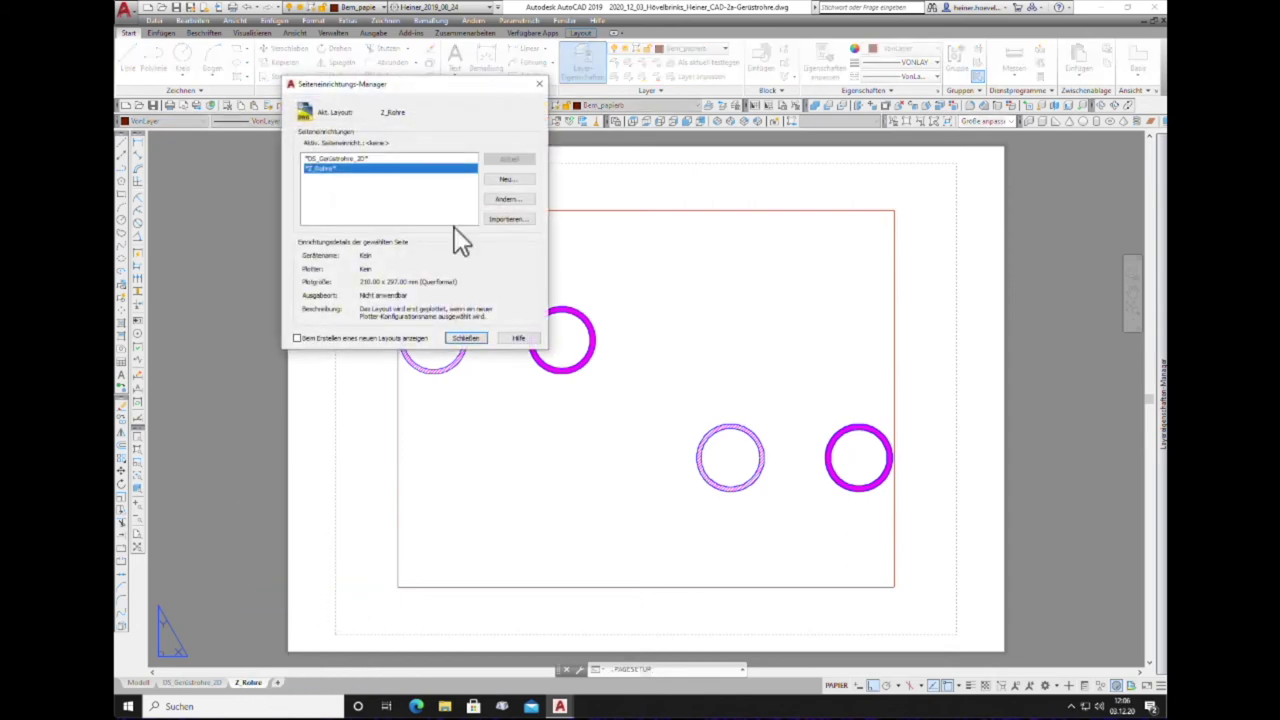
{"action": "left_click", "coordinate": [339, 158]}
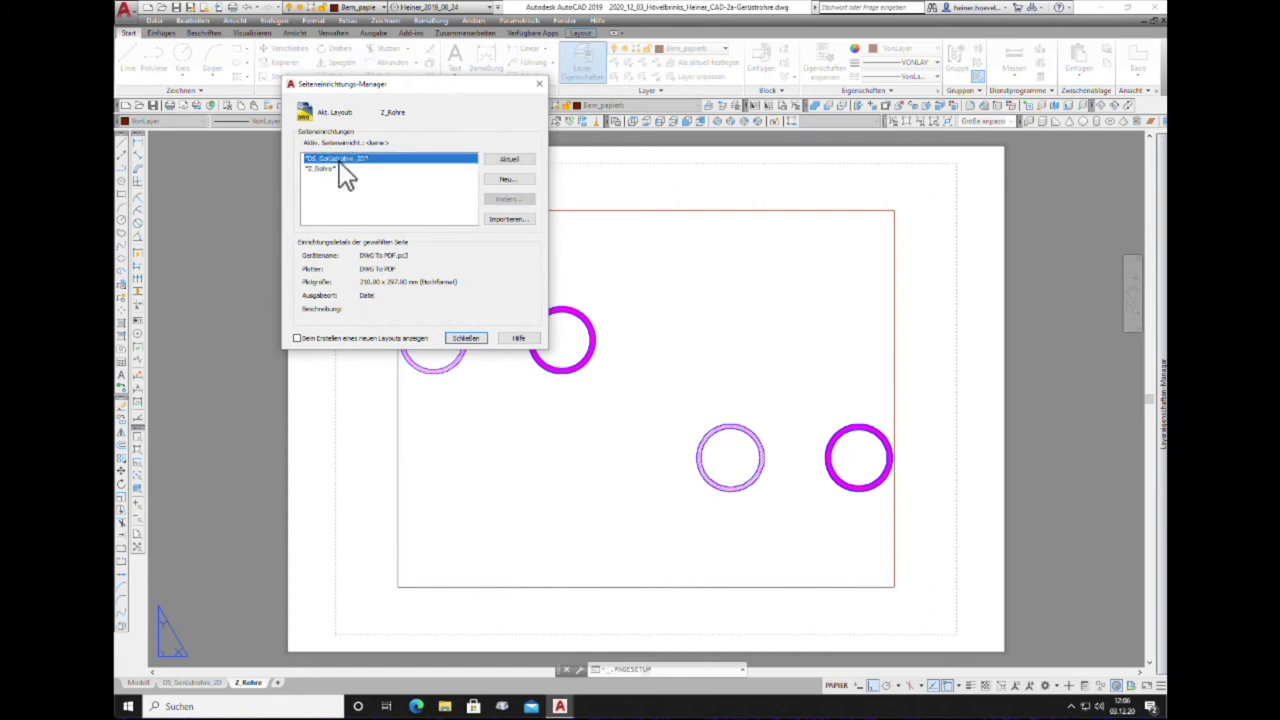
{"action": "left_click", "coordinate": [337, 168]}
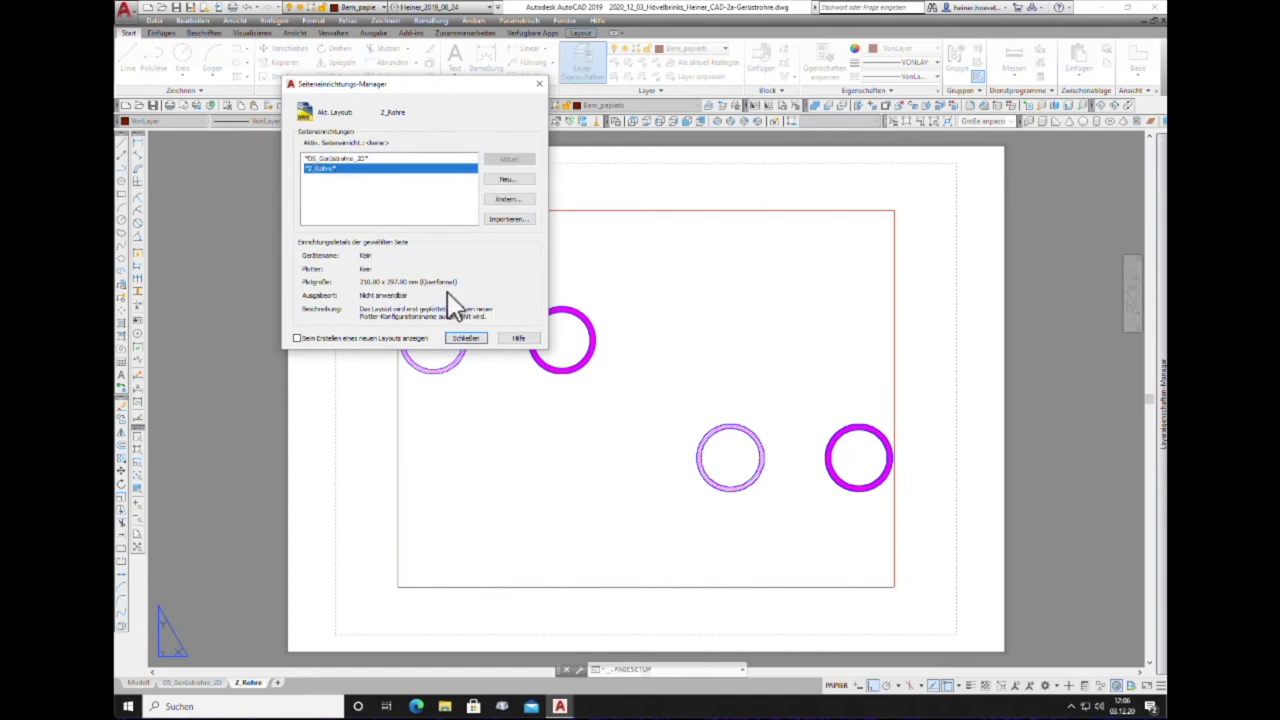
{"action": "left_click", "coordinate": [512, 201]}
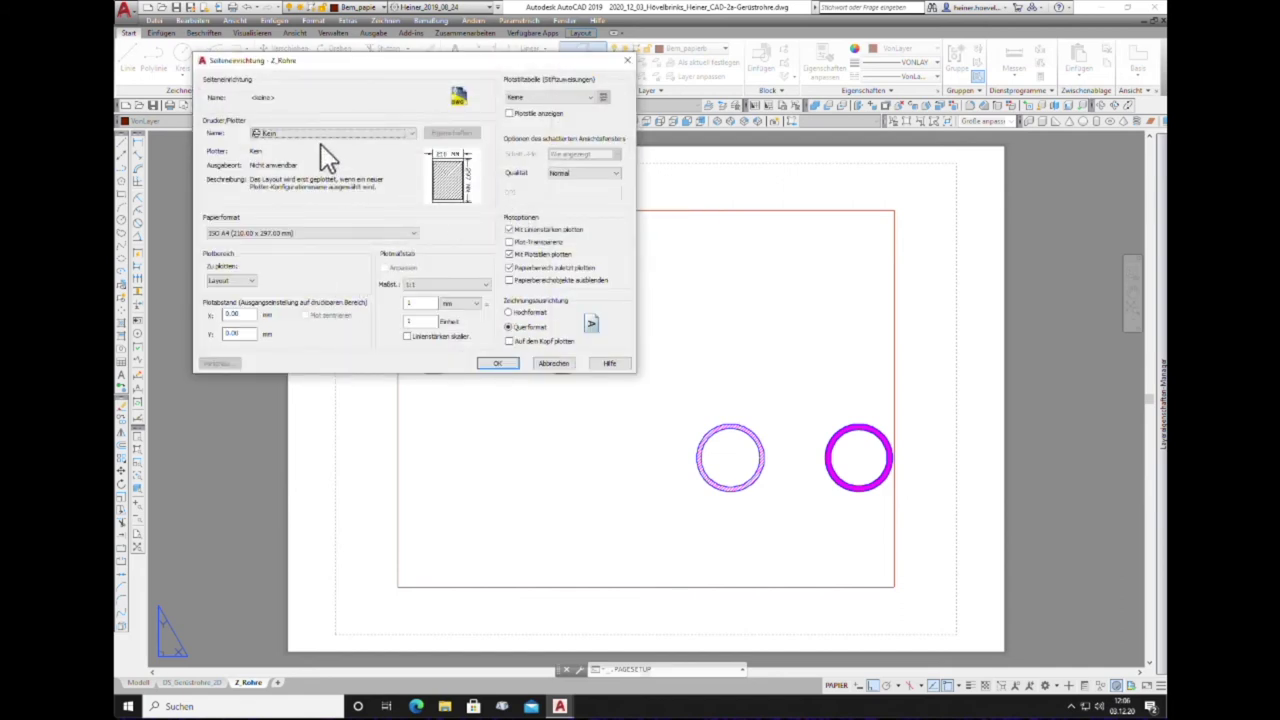
{"action": "left_click", "coordinate": [326, 137]}
{"action": "scroll", "coordinate": [330, 185], "scroll_direction": "down", "scroll_amount": 1}
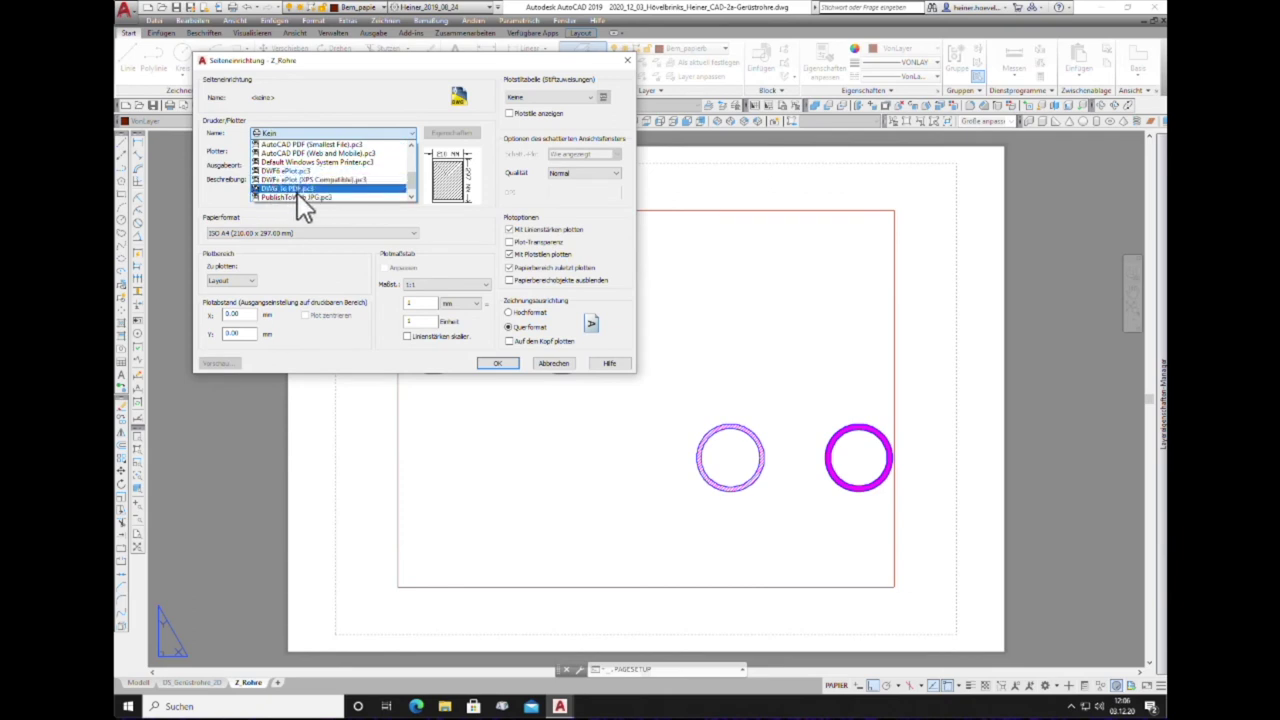
{"action": "left_click", "coordinate": [300, 189]}
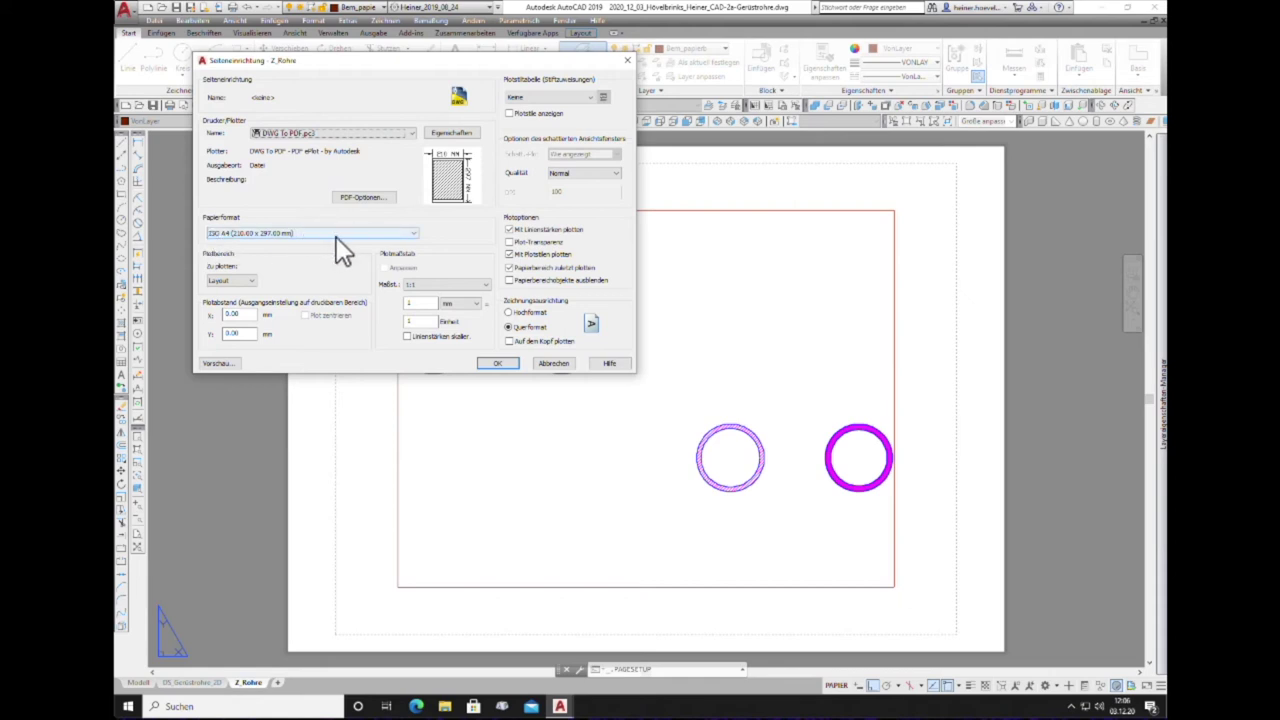
Step: Choose ISO full bleed A3 paper, monochrome.ctb plot style and Maximal quality, then confirm
{"action": "left_click", "coordinate": [336, 236]}
{"action": "scroll", "coordinate": [337, 280], "scroll_direction": "up", "scroll_amount": 3}
{"action": "scroll", "coordinate": [330, 310], "scroll_direction": "up", "scroll_amount": 5}
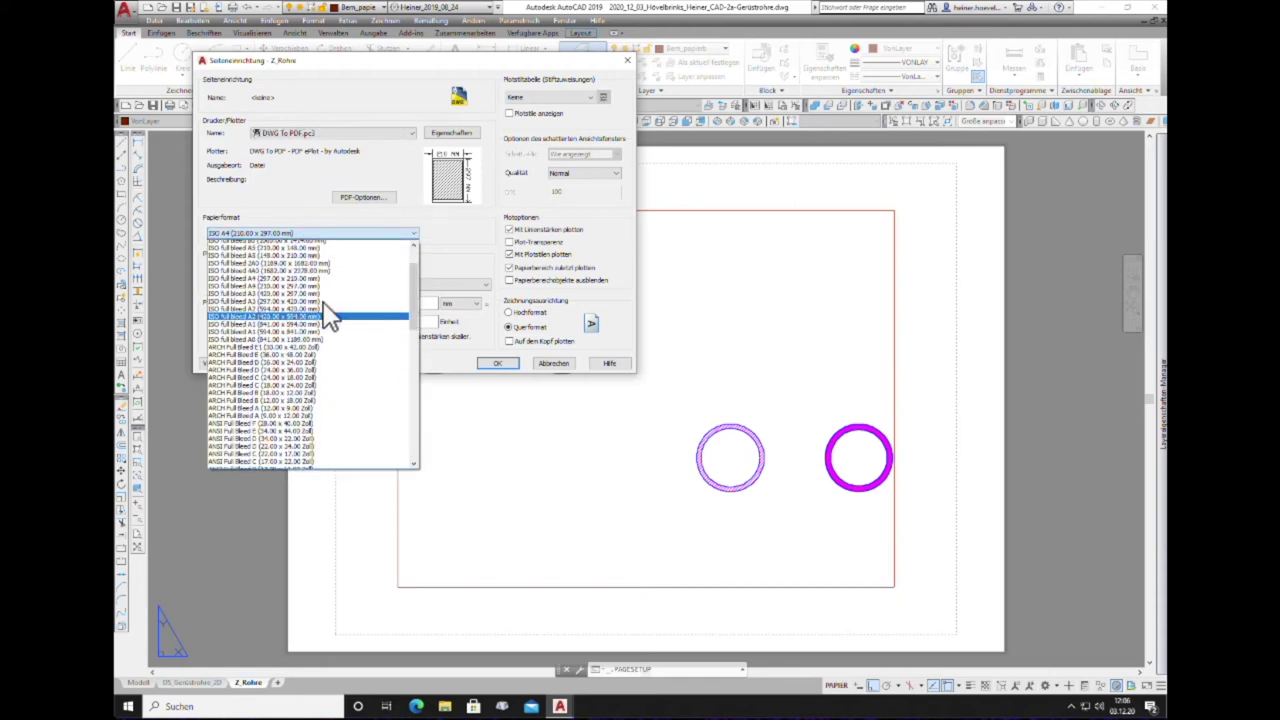
{"action": "scroll", "coordinate": [330, 316], "scroll_direction": "up", "scroll_amount": 4}
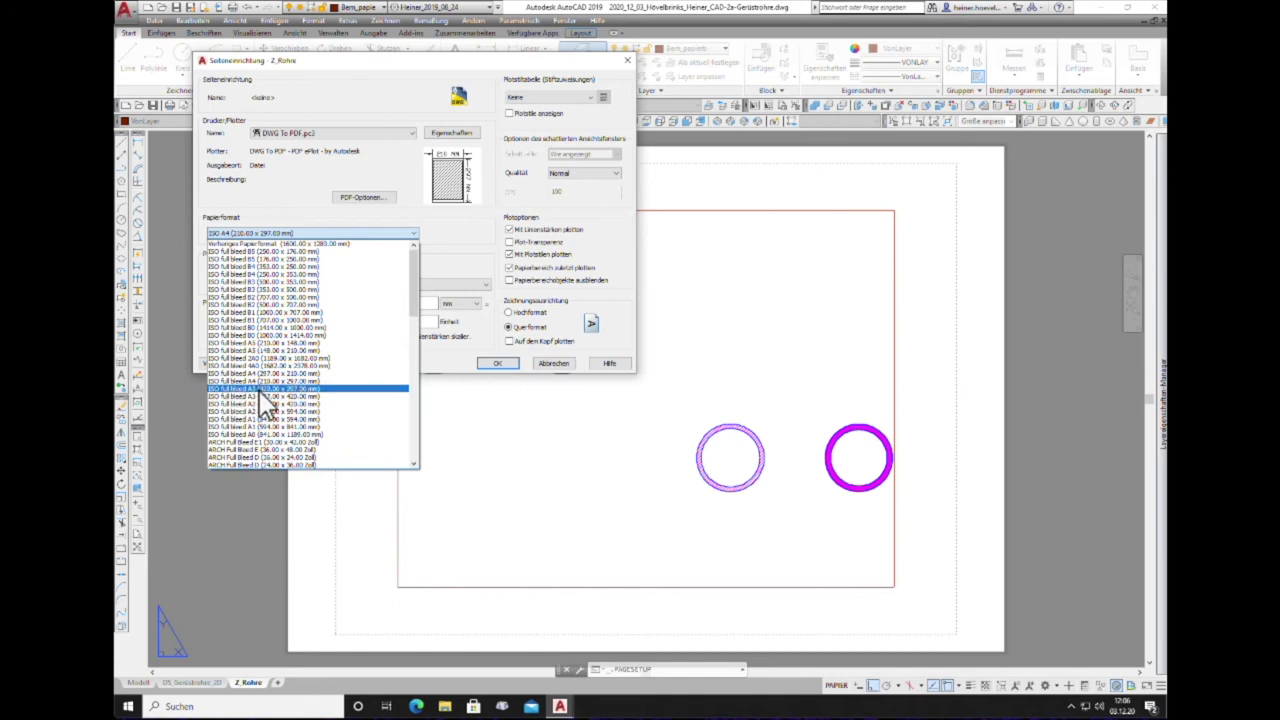
{"action": "left_click", "coordinate": [293, 390]}
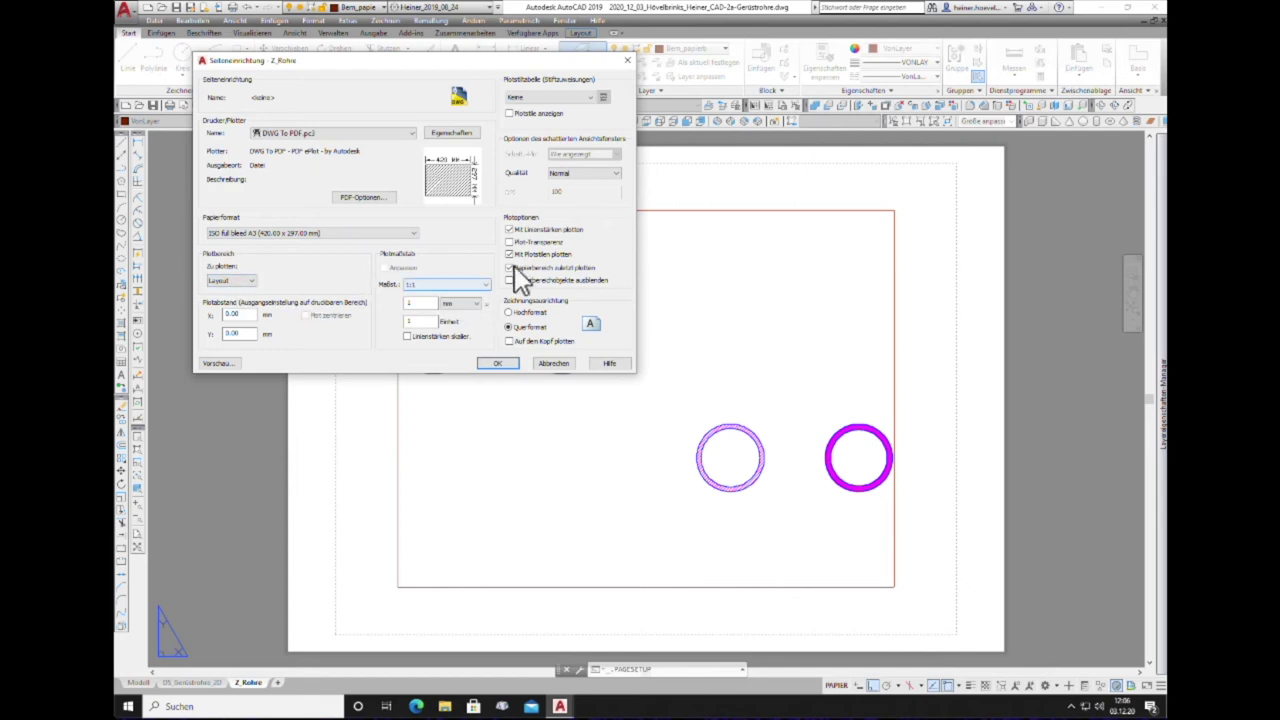
{"action": "left_click", "coordinate": [590, 98]}
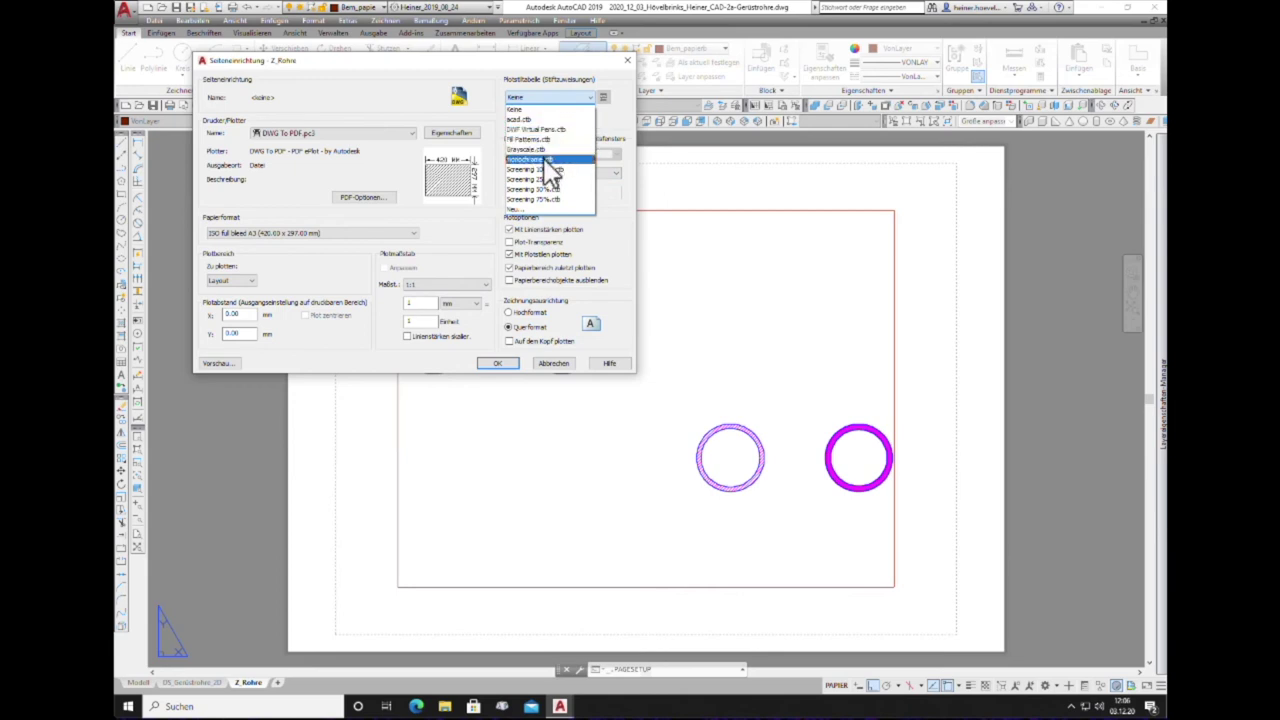
{"action": "left_click", "coordinate": [543, 159]}
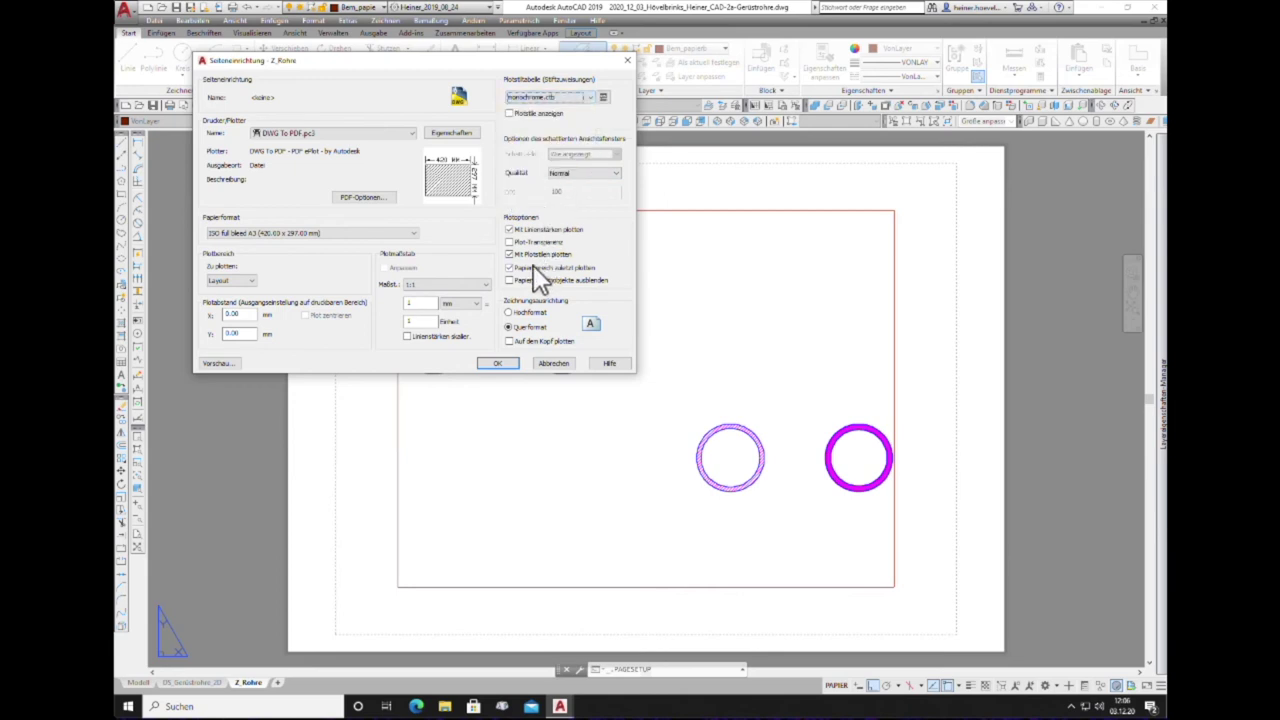
{"action": "left_click", "coordinate": [580, 174]}
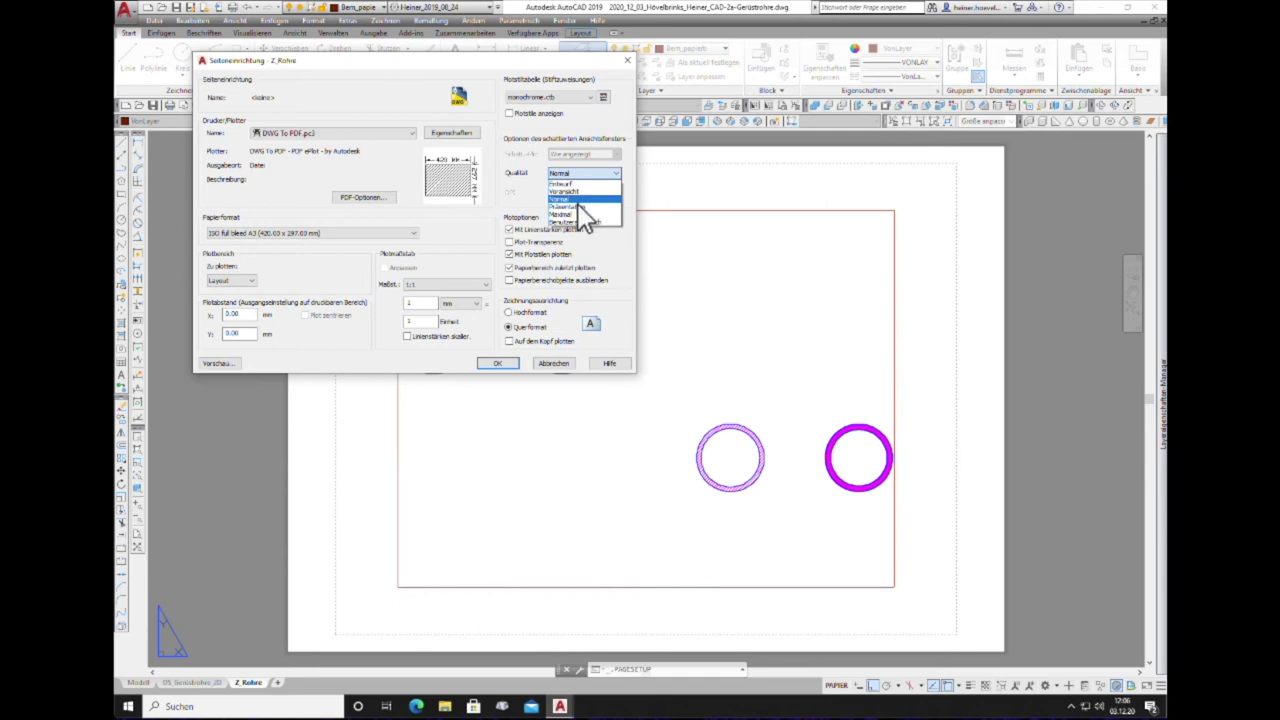
{"action": "left_click", "coordinate": [573, 214]}
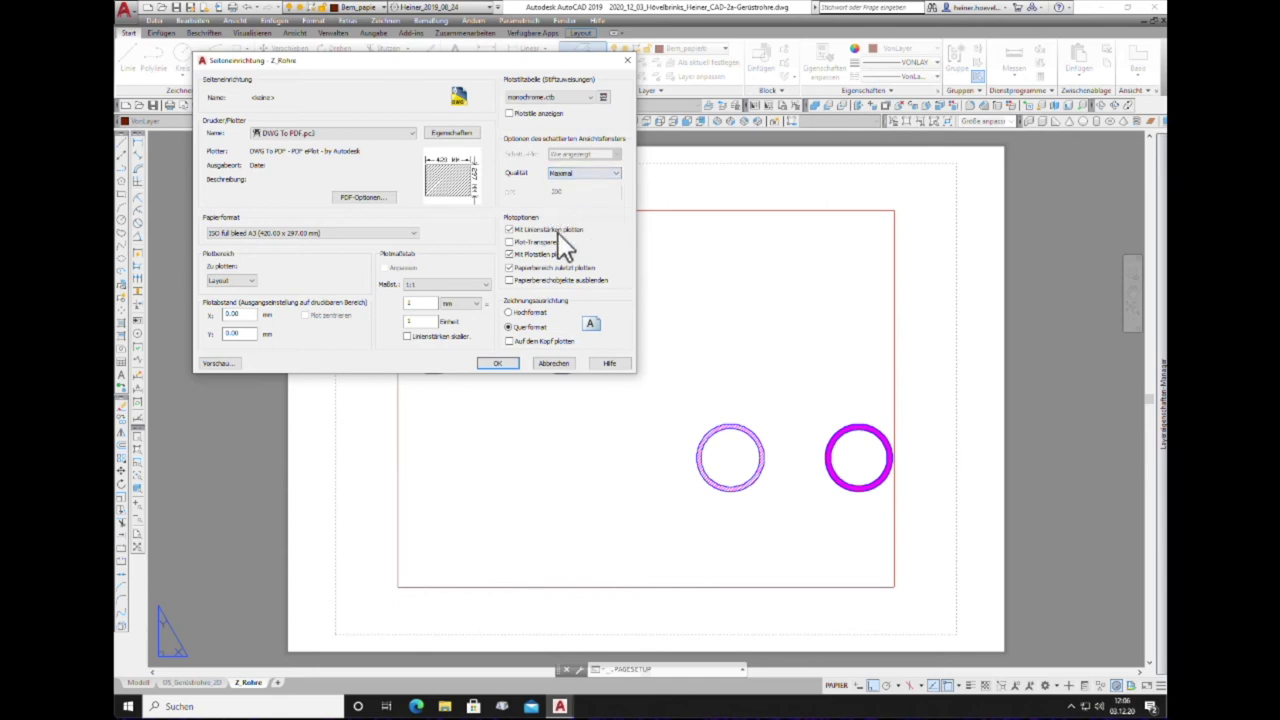
{"action": "left_click", "coordinate": [502, 367]}
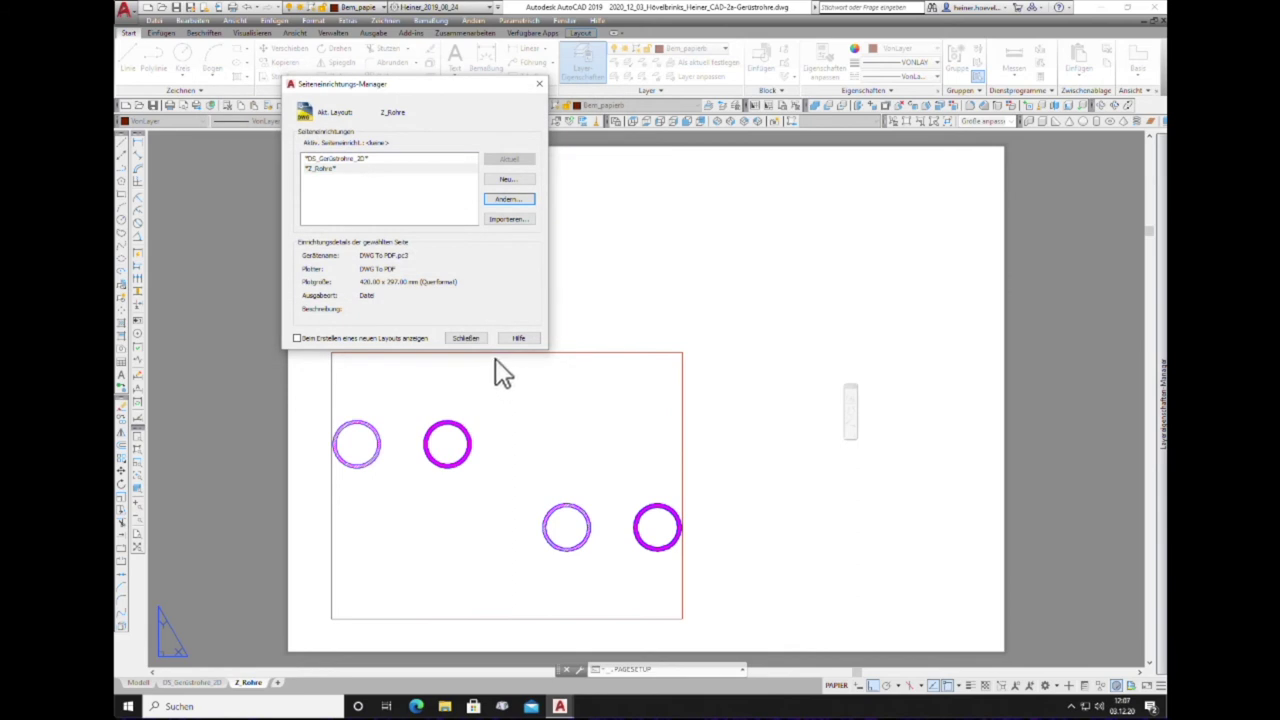
Step: Close the Page Setup Manager and pull the viewport's left edge in beside the hatched circle
{"action": "left_click", "coordinate": [469, 339]}
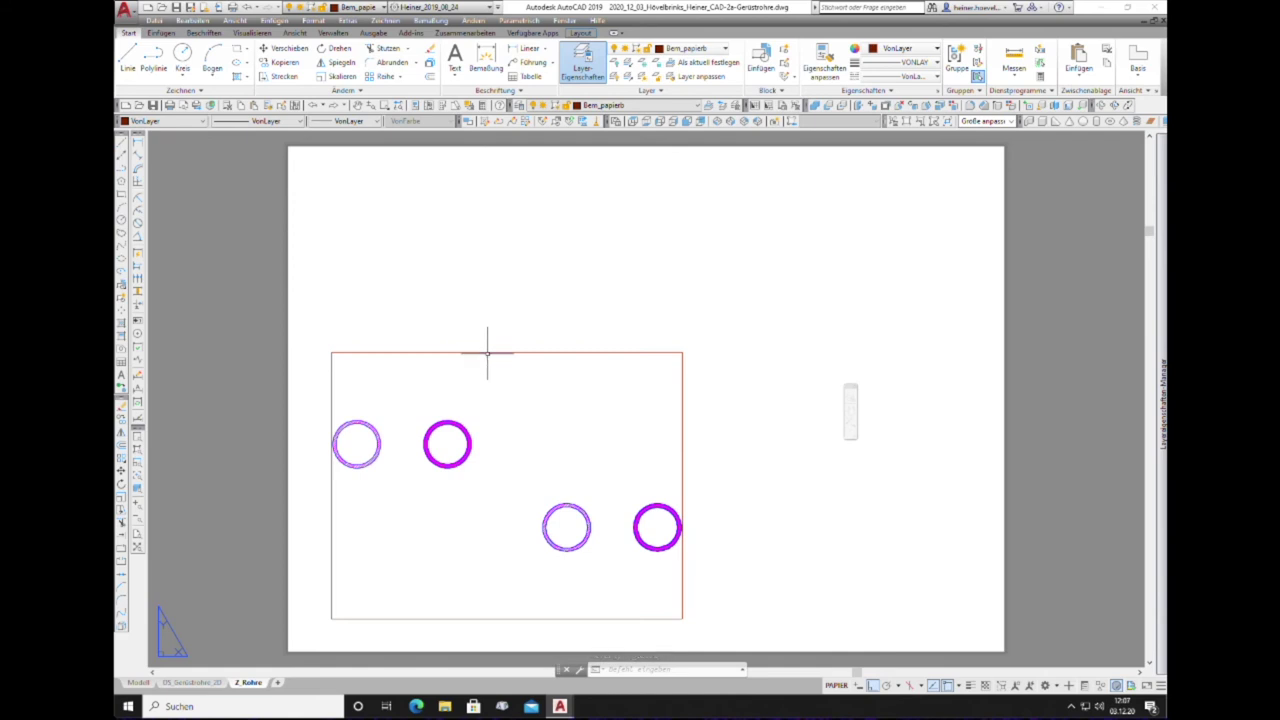
{"action": "left_click", "coordinate": [487, 351]}
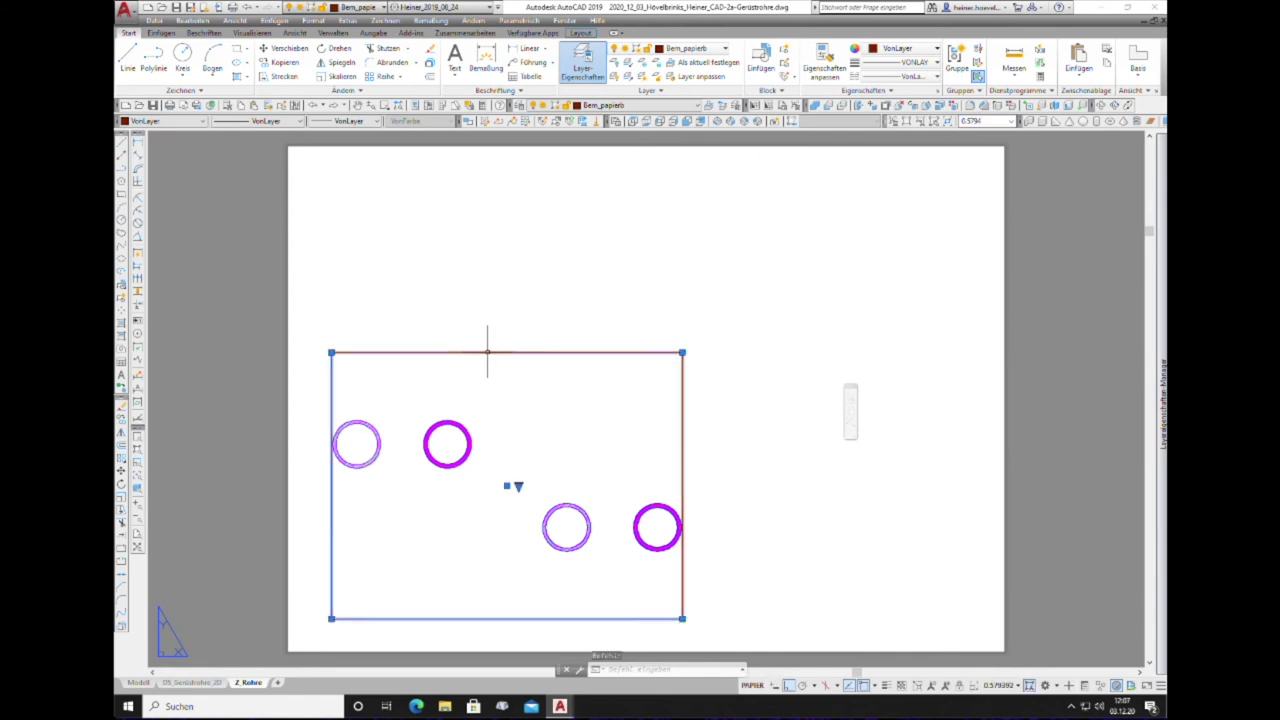
{"action": "key", "text": "Escape"}
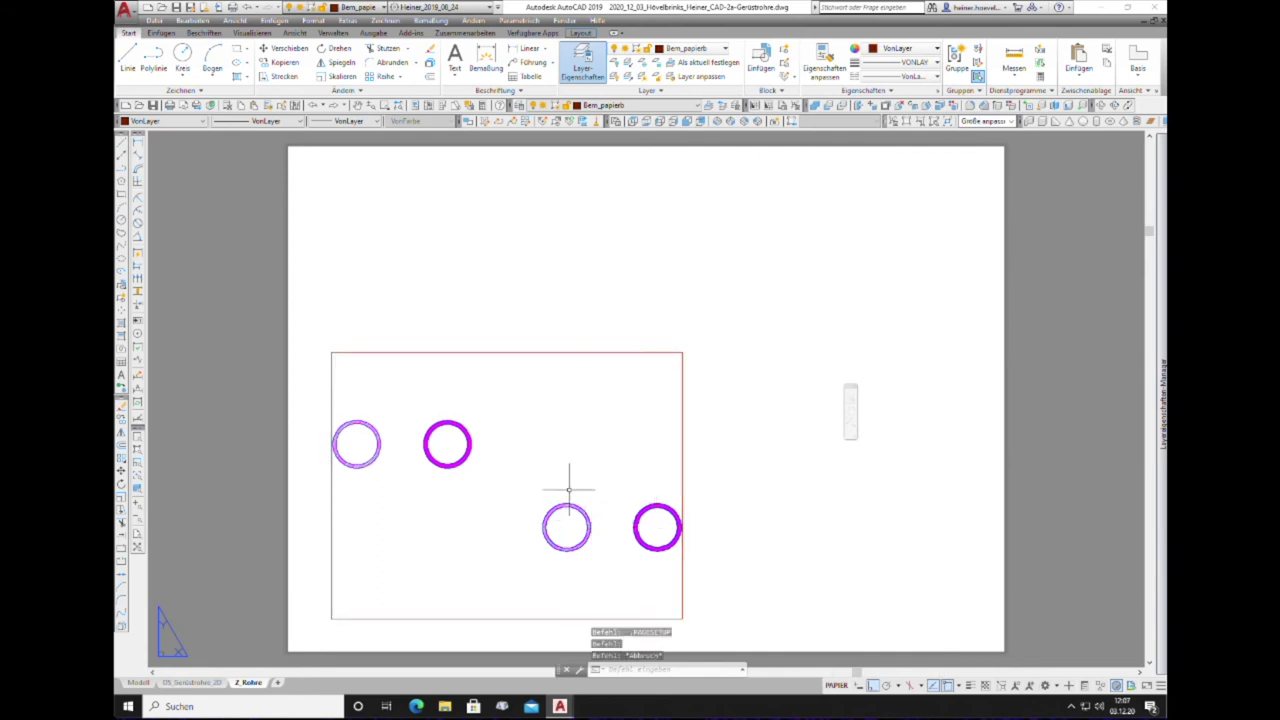
{"action": "left_click", "coordinate": [460, 351]}
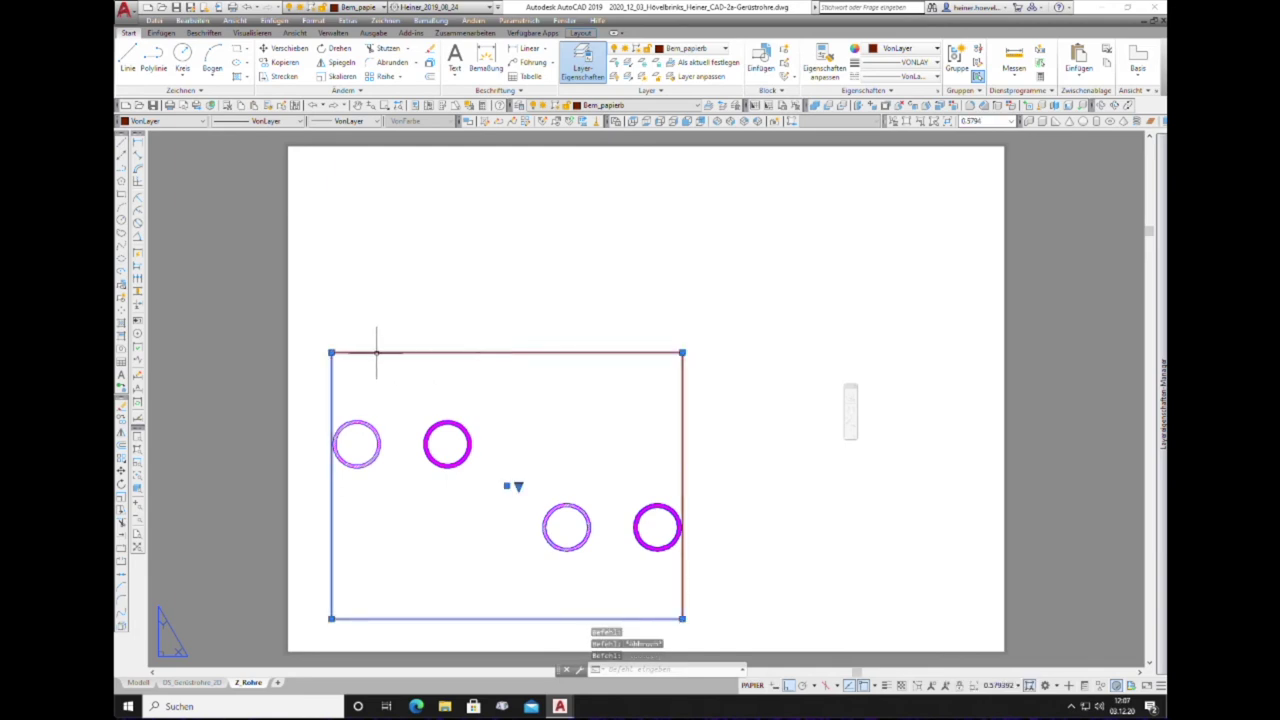
{"action": "left_click", "coordinate": [331, 352]}
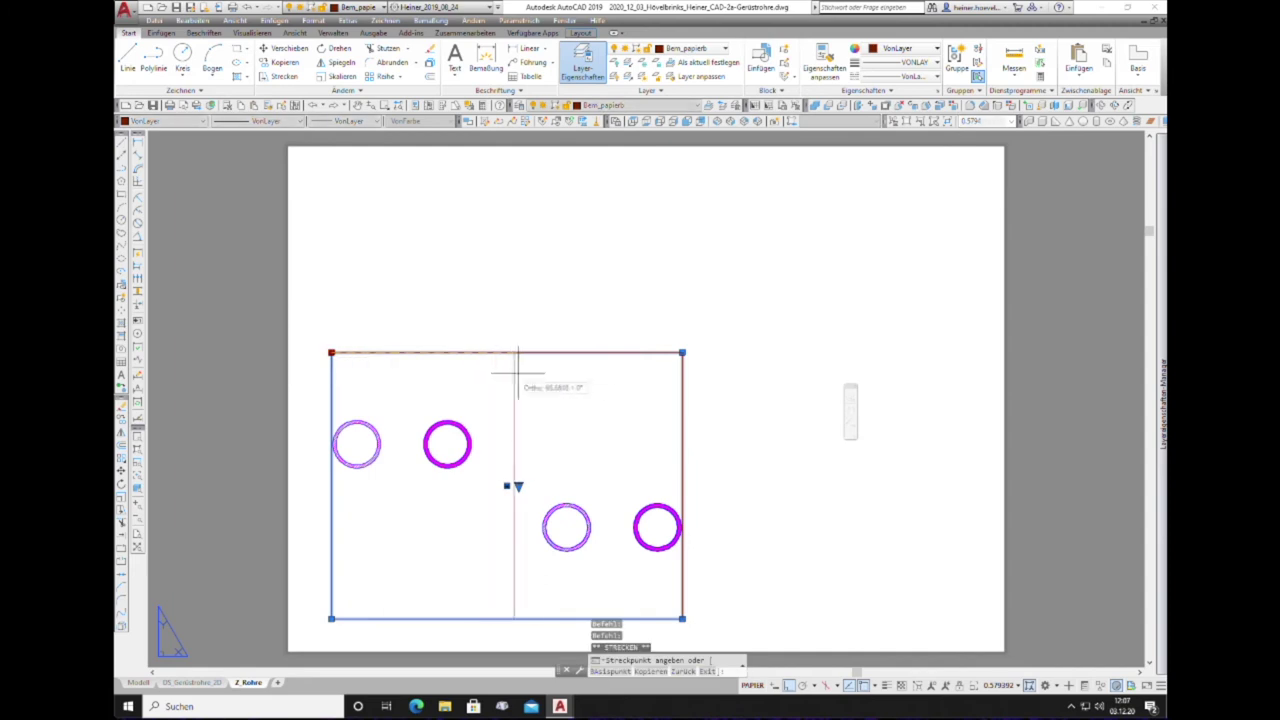
{"action": "left_click", "coordinate": [539, 381]}
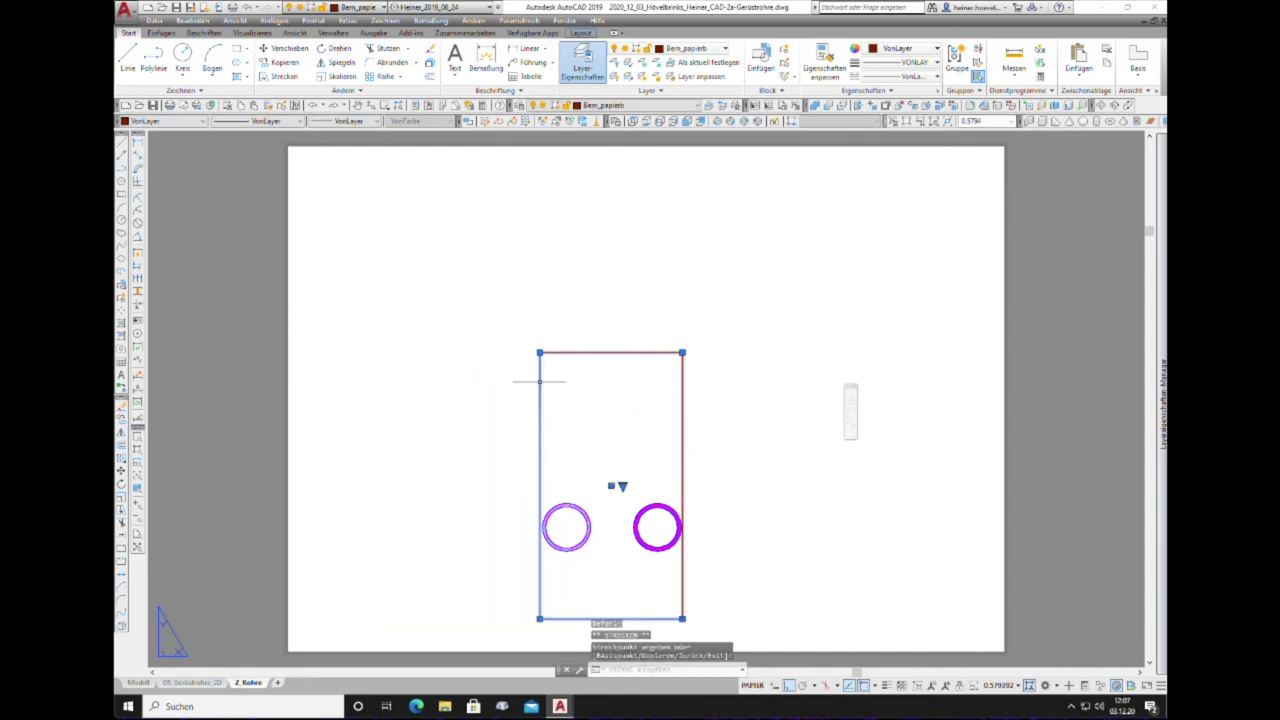
Step: Pull the viewport's right, top and bottom edges in so only the hatched circle remains
{"action": "left_click", "coordinate": [682, 352]}
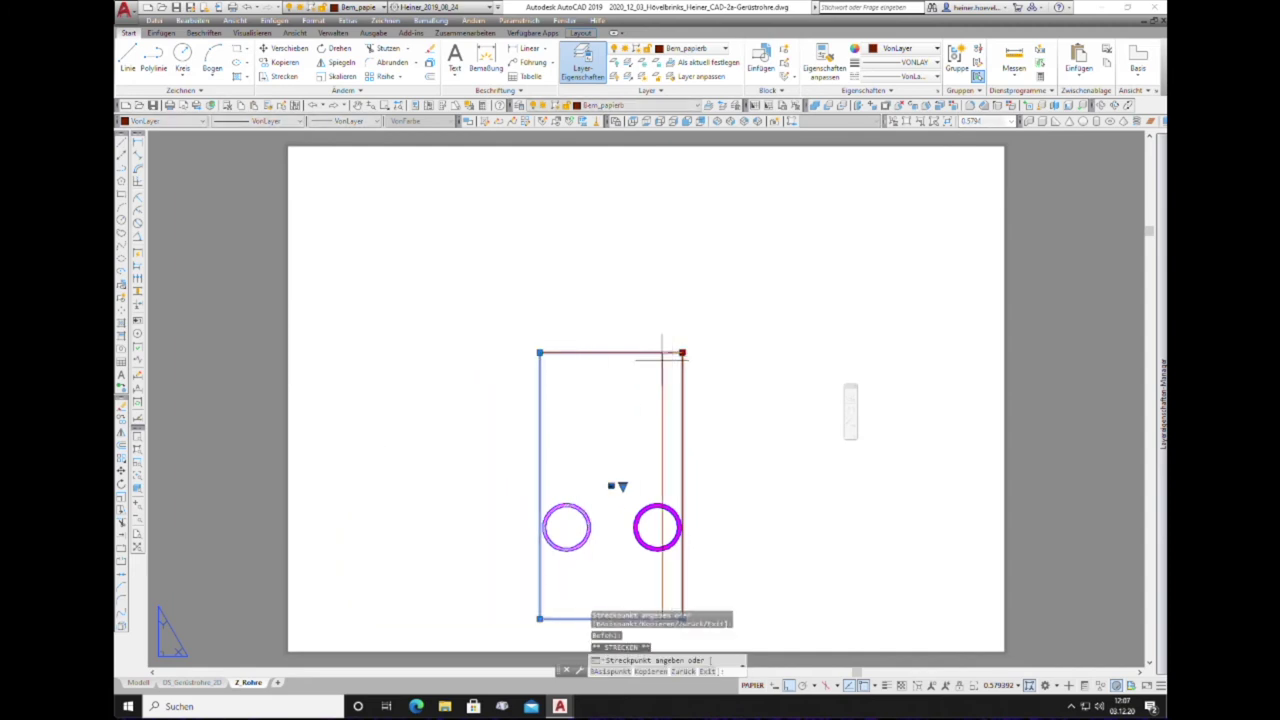
{"action": "left_click", "coordinate": [594, 352]}
{"action": "left_click", "coordinate": [594, 352]}
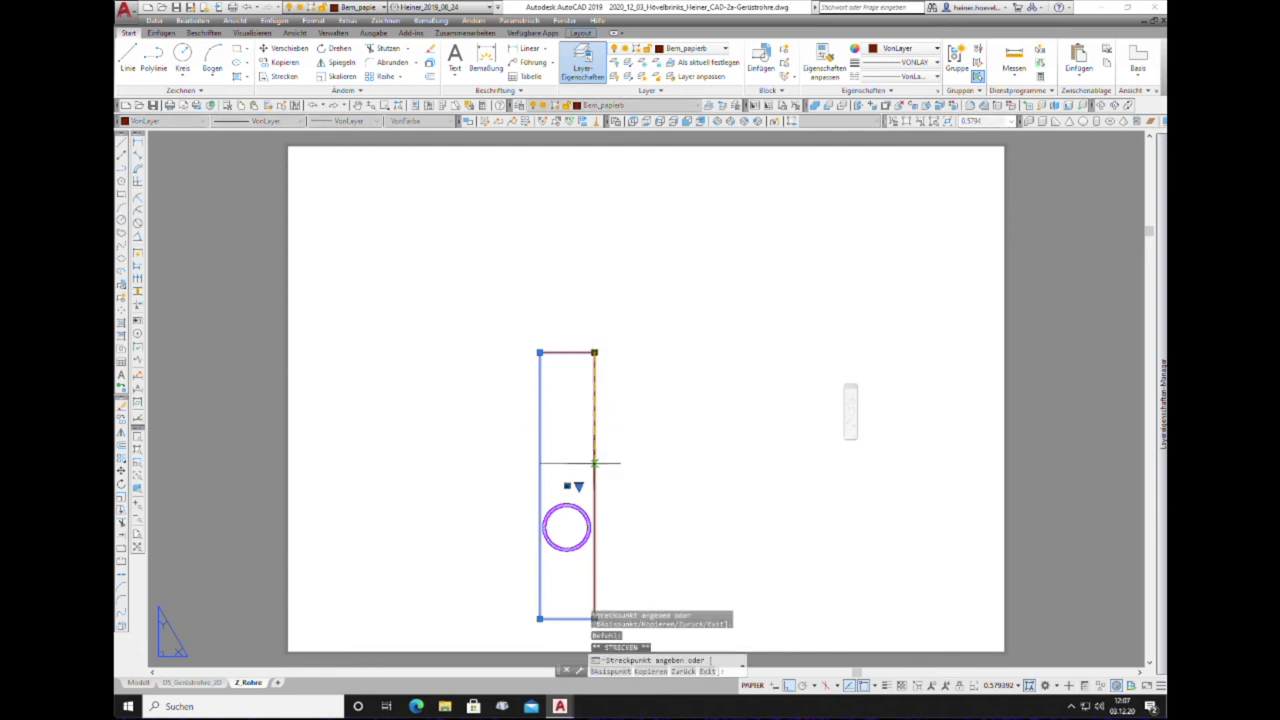
{"action": "left_click", "coordinate": [594, 486]}
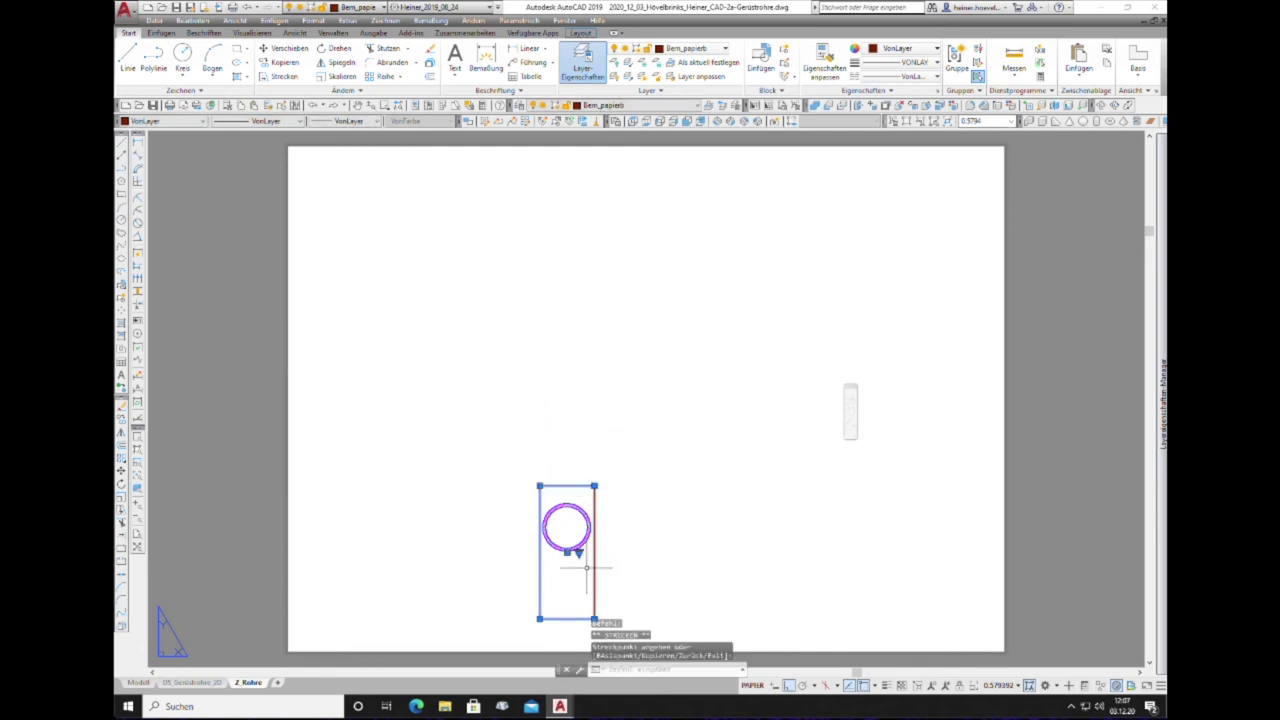
{"action": "scroll", "coordinate": [578, 525], "scroll_direction": "down", "scroll_amount": 2}
{"action": "scroll", "coordinate": [591, 603], "scroll_direction": "up", "scroll_amount": 2}
{"action": "scroll", "coordinate": [593, 603], "scroll_direction": "up", "scroll_amount": 3}
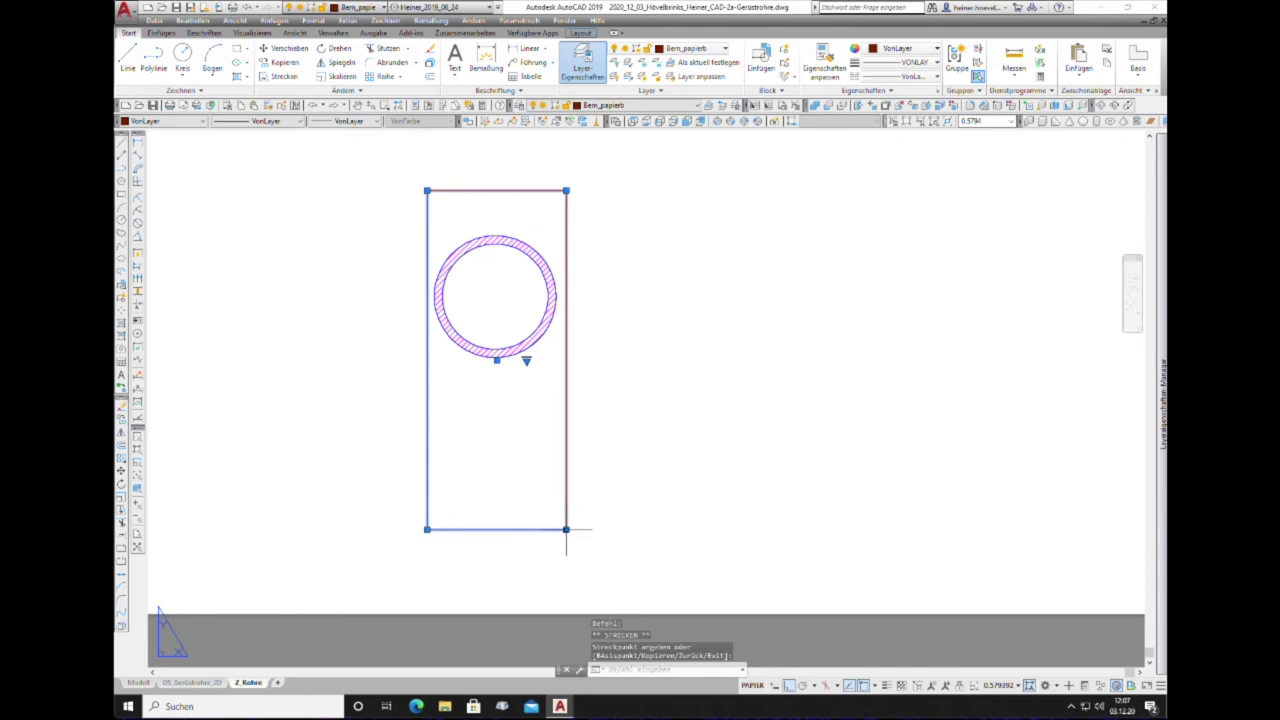
{"action": "left_click", "coordinate": [566, 530]}
{"action": "left_click", "coordinate": [566, 380]}
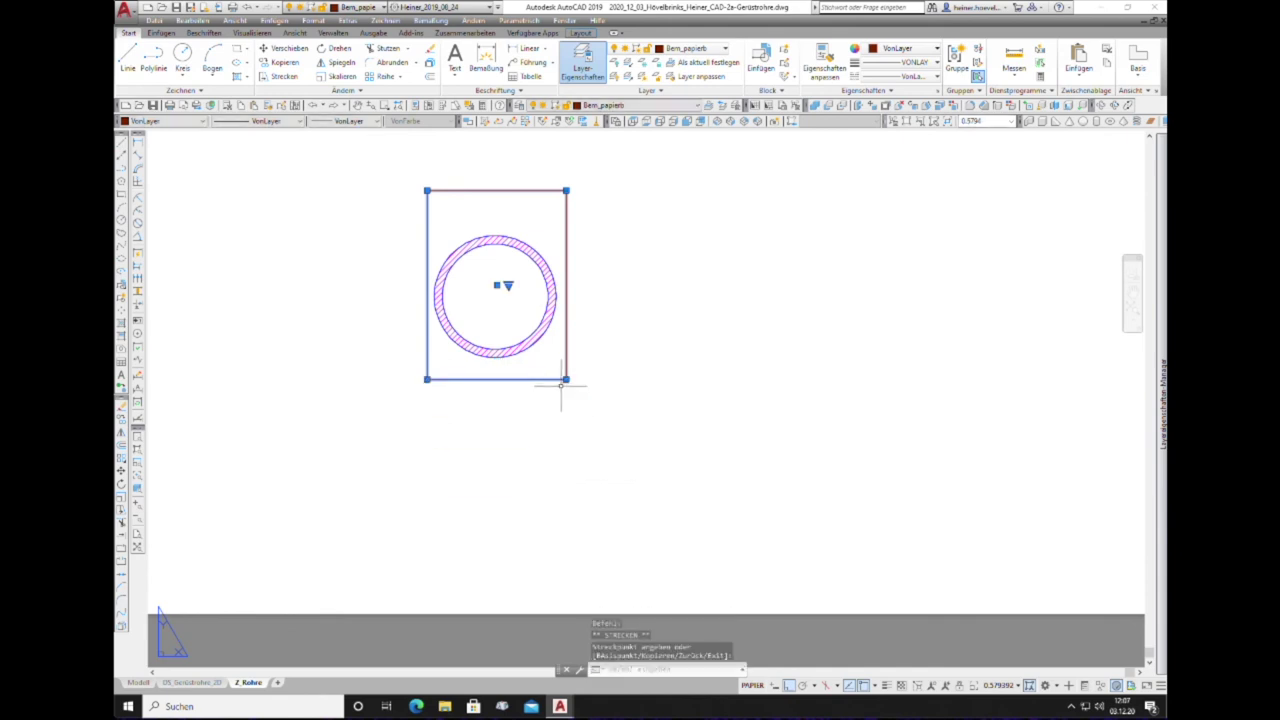
{"action": "key", "text": "Escape"}
{"action": "left_click", "coordinate": [463, 191]}
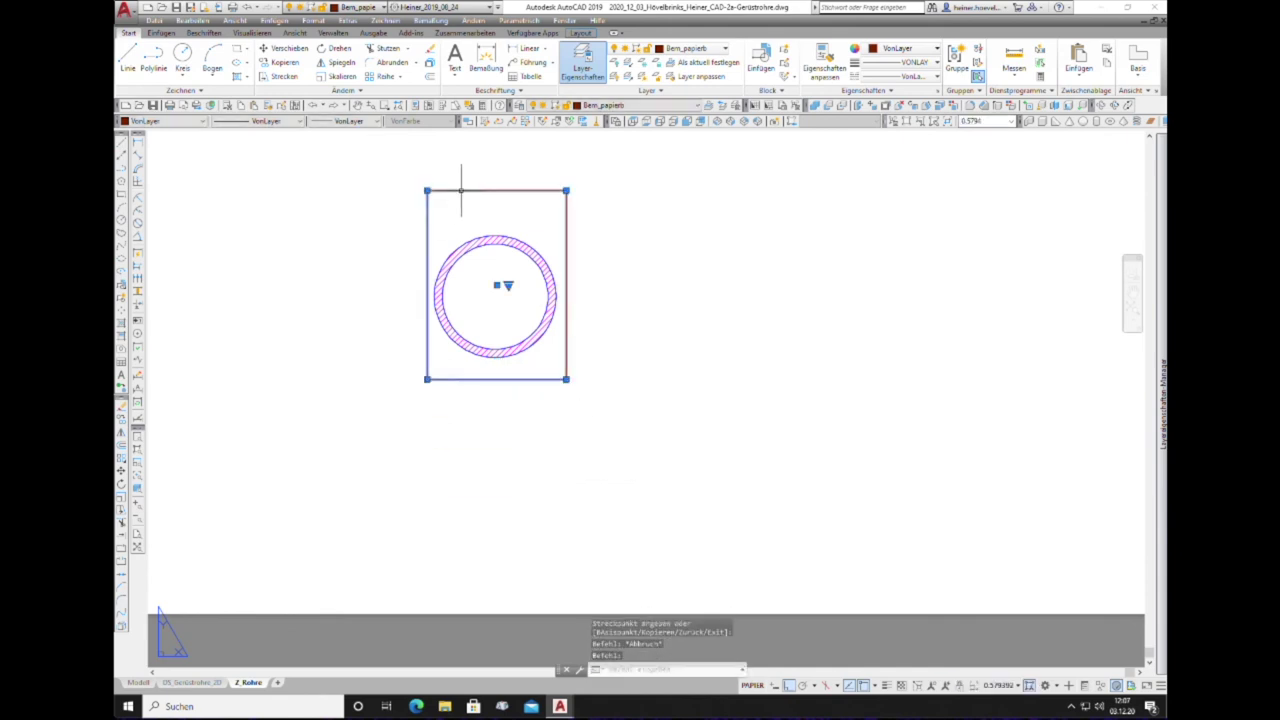
Step: Set the cropped viewport's scale to 1:2 in its Properties
{"action": "right_click", "coordinate": [462, 192]}
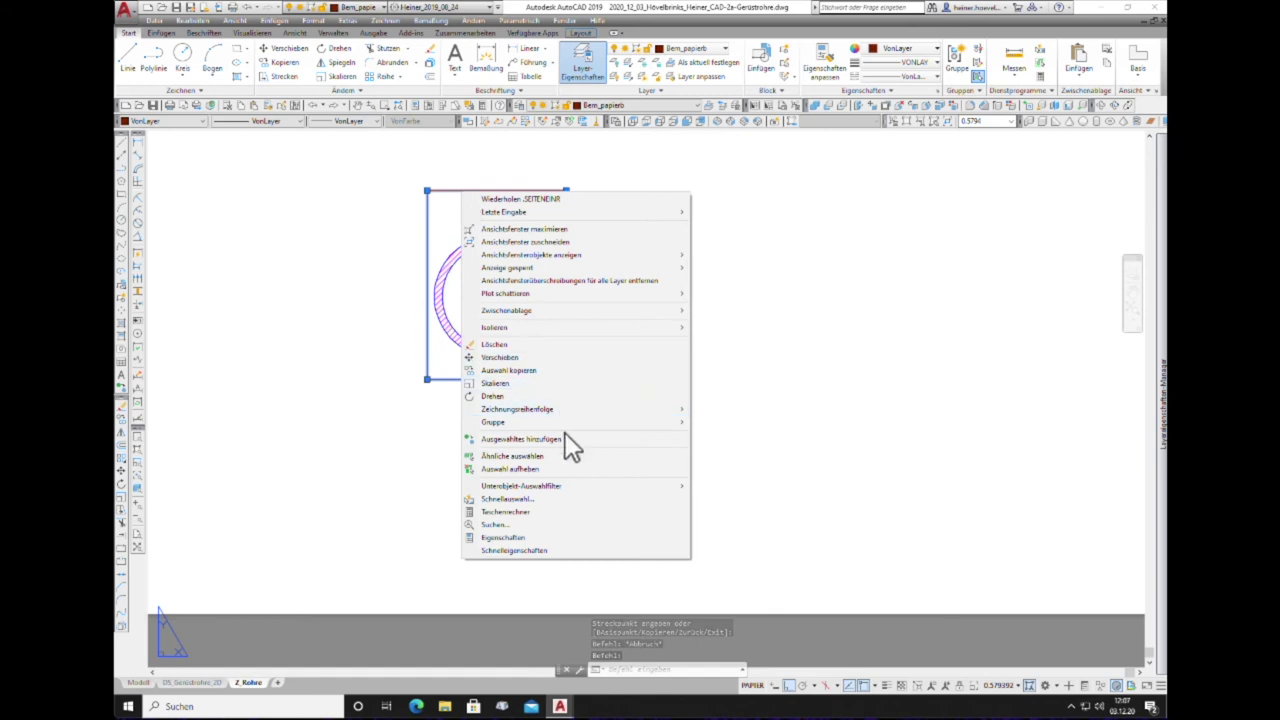
{"action": "left_click", "coordinate": [542, 540]}
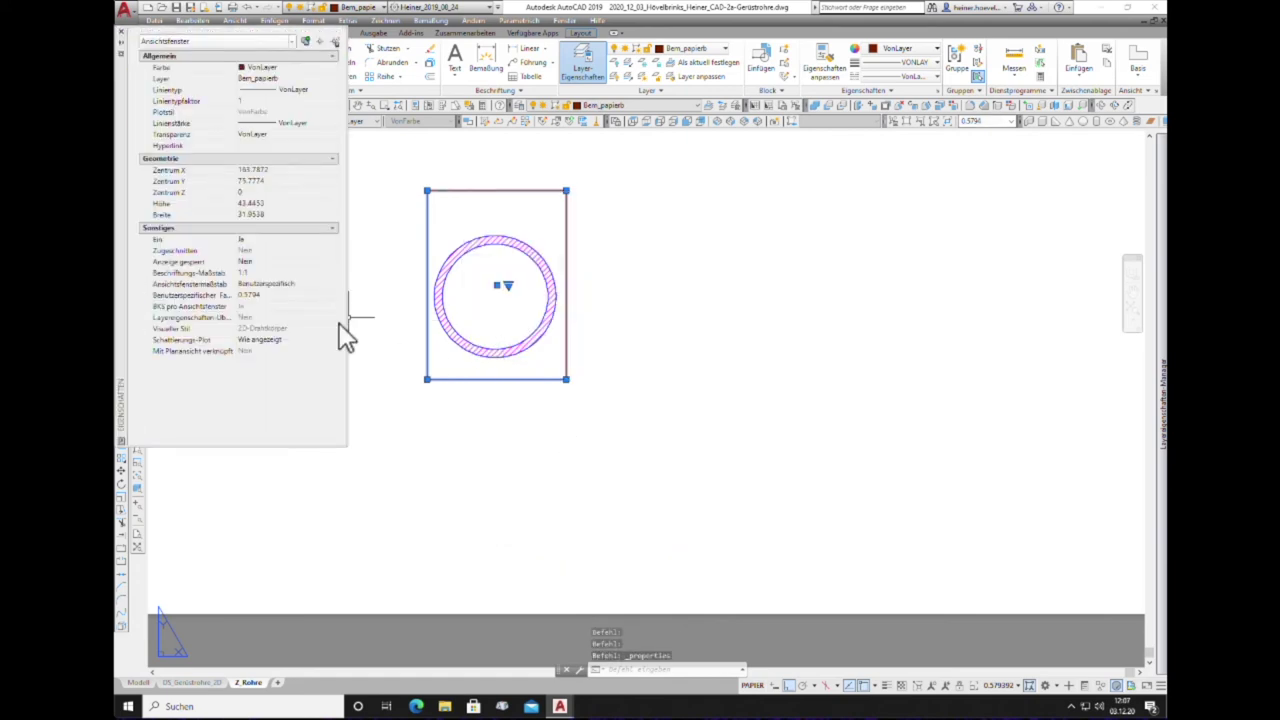
{"action": "left_click", "coordinate": [274, 285]}
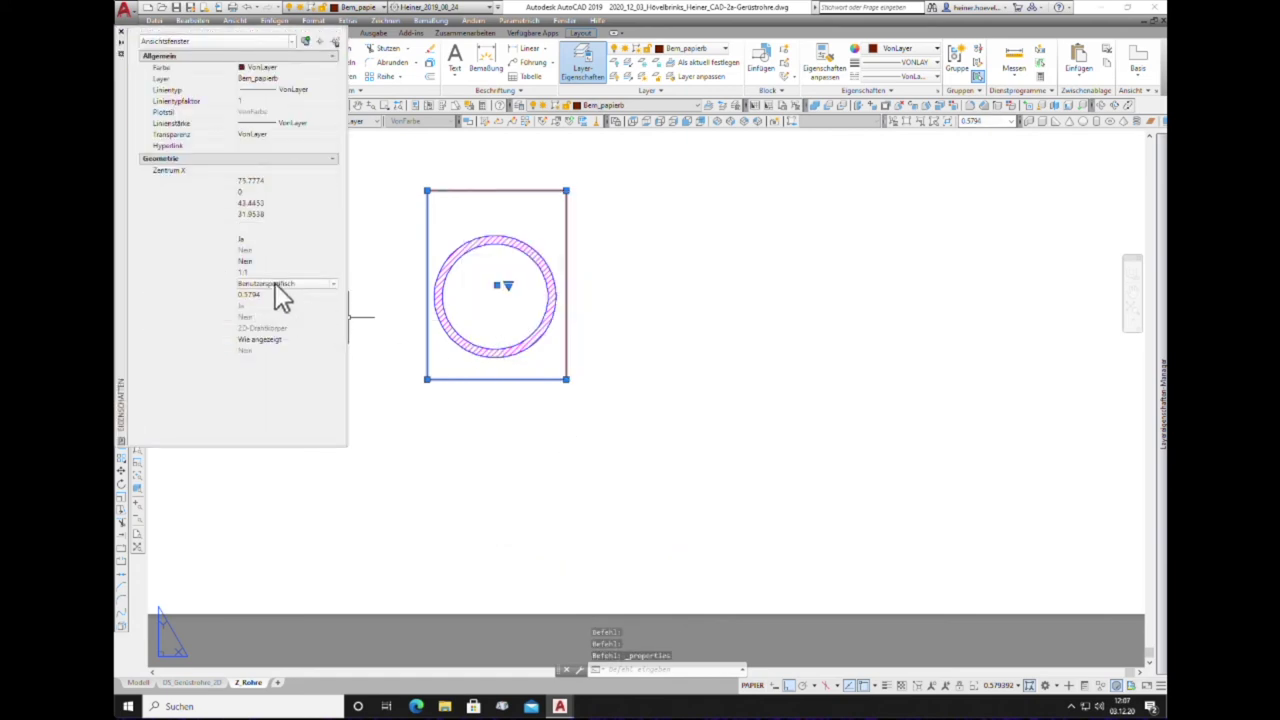
{"action": "left_click", "coordinate": [333, 284]}
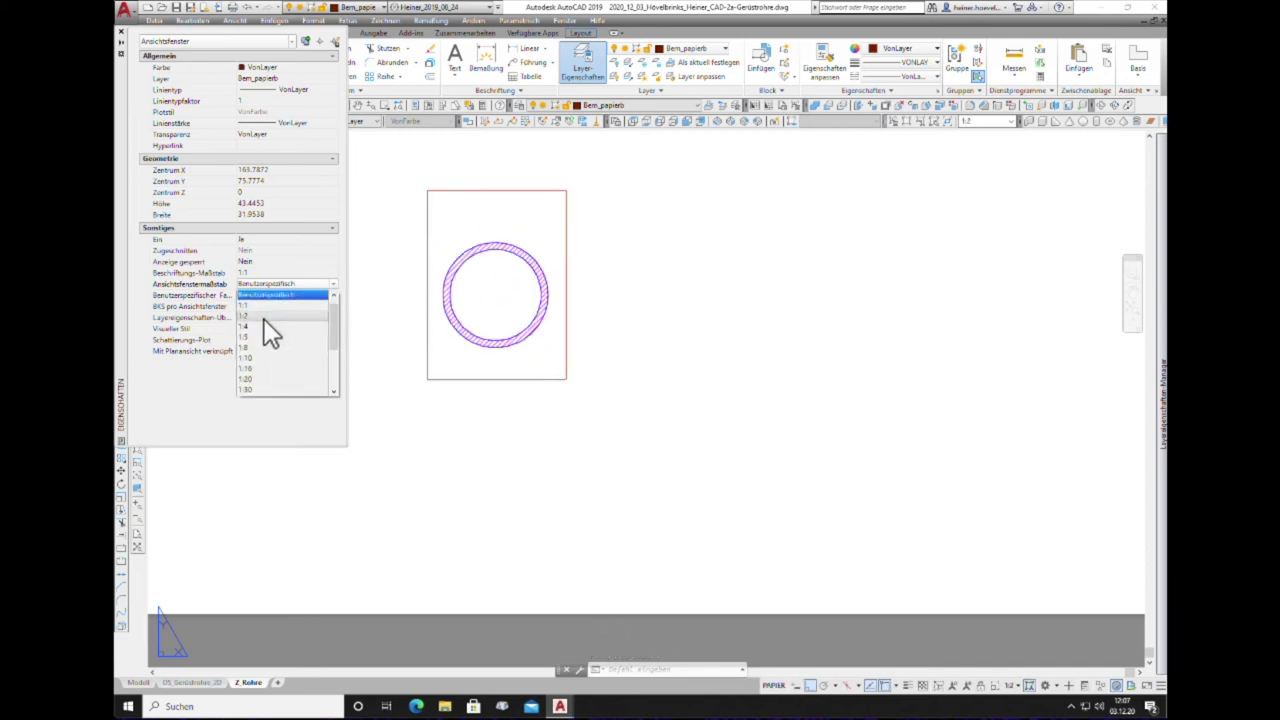
{"action": "left_click", "coordinate": [264, 317]}
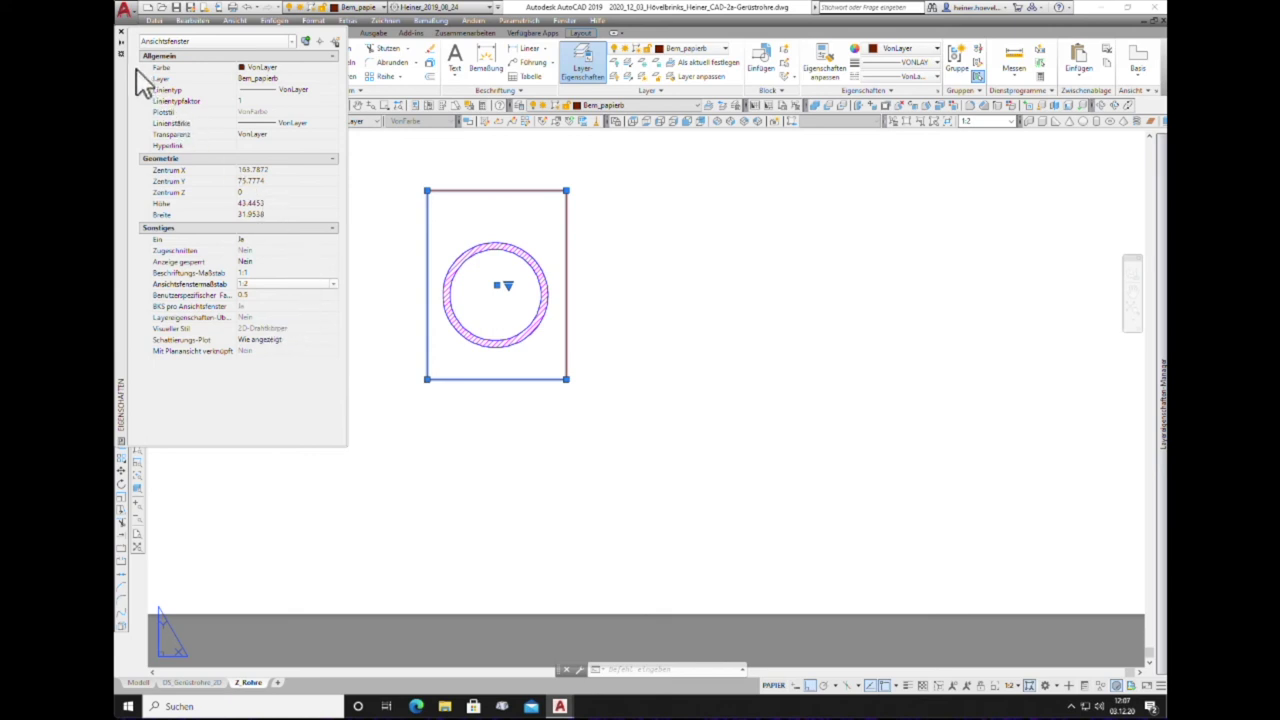
{"action": "left_click", "coordinate": [121, 32]}
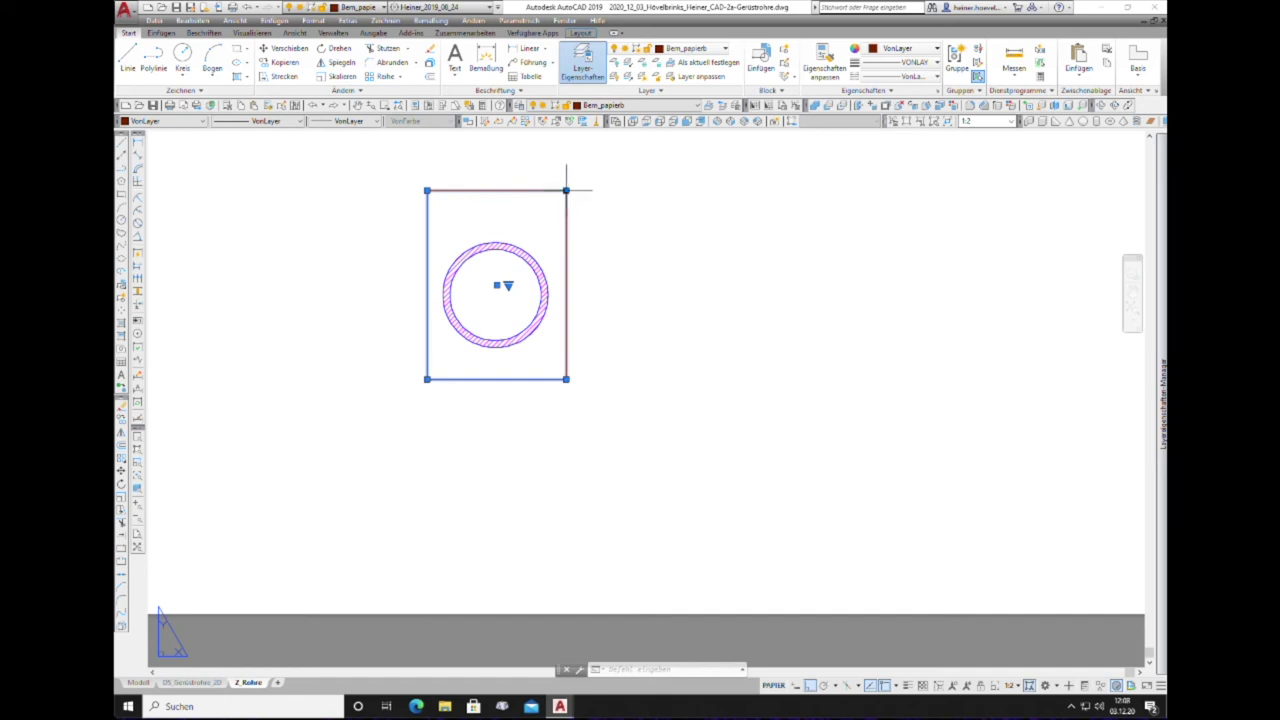
Step: Drag the viewport's top edge down toward the circle
{"action": "left_click", "coordinate": [566, 190]}
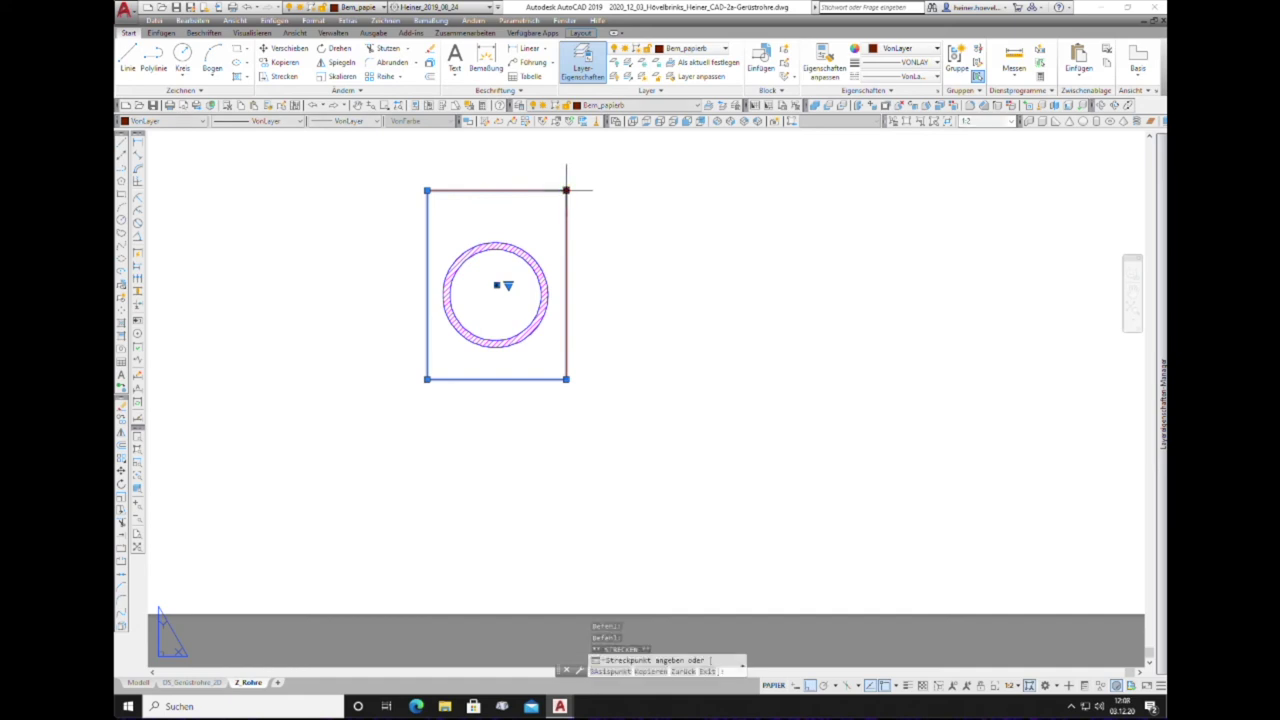
{"action": "left_click", "coordinate": [562, 234]}
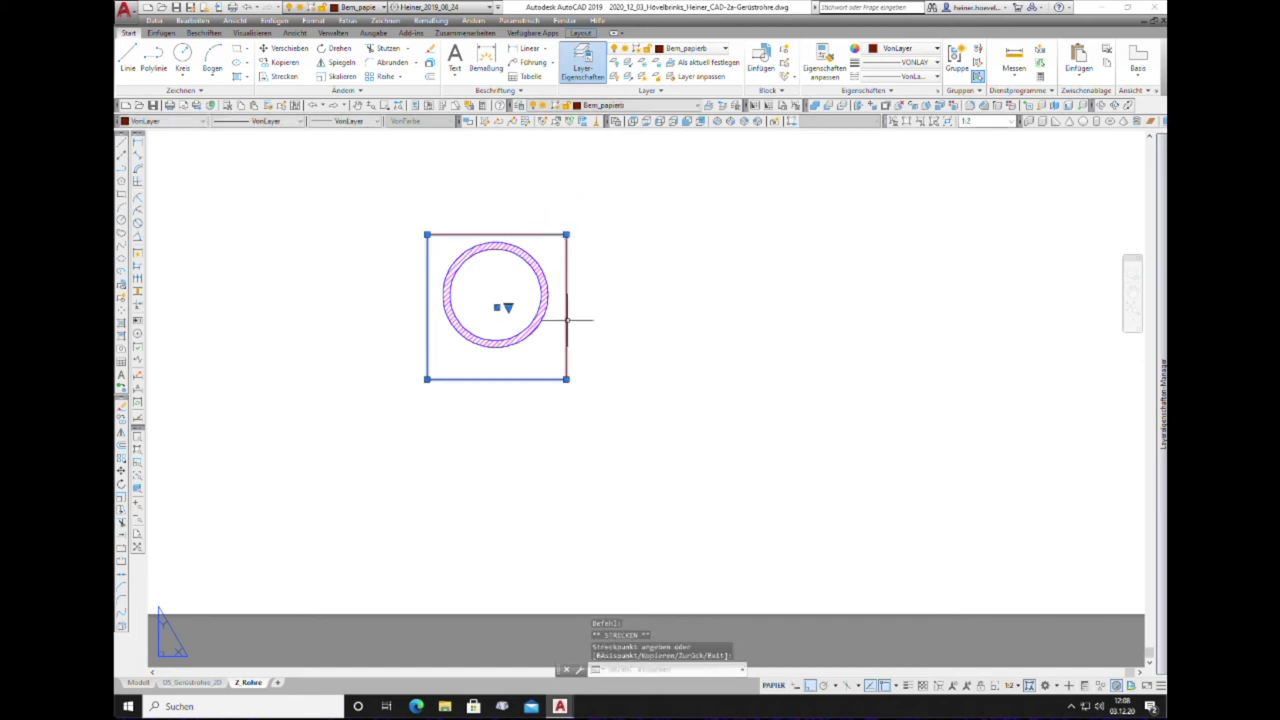
{"action": "left_click", "coordinate": [566, 379]}
Step: Pull the viewport's bottom, left and right edges in snugly around the circle
{"action": "left_click", "coordinate": [566, 354]}
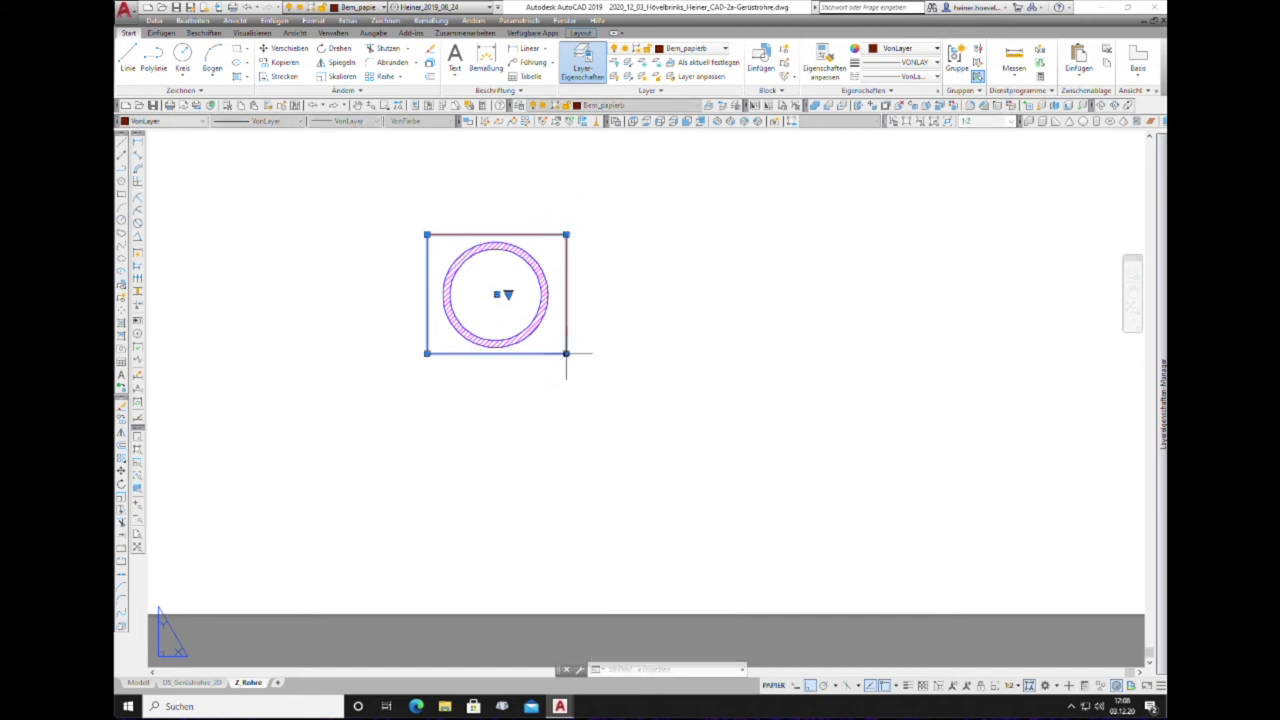
{"action": "left_click", "coordinate": [434, 234]}
{"action": "left_click", "coordinate": [566, 234]}
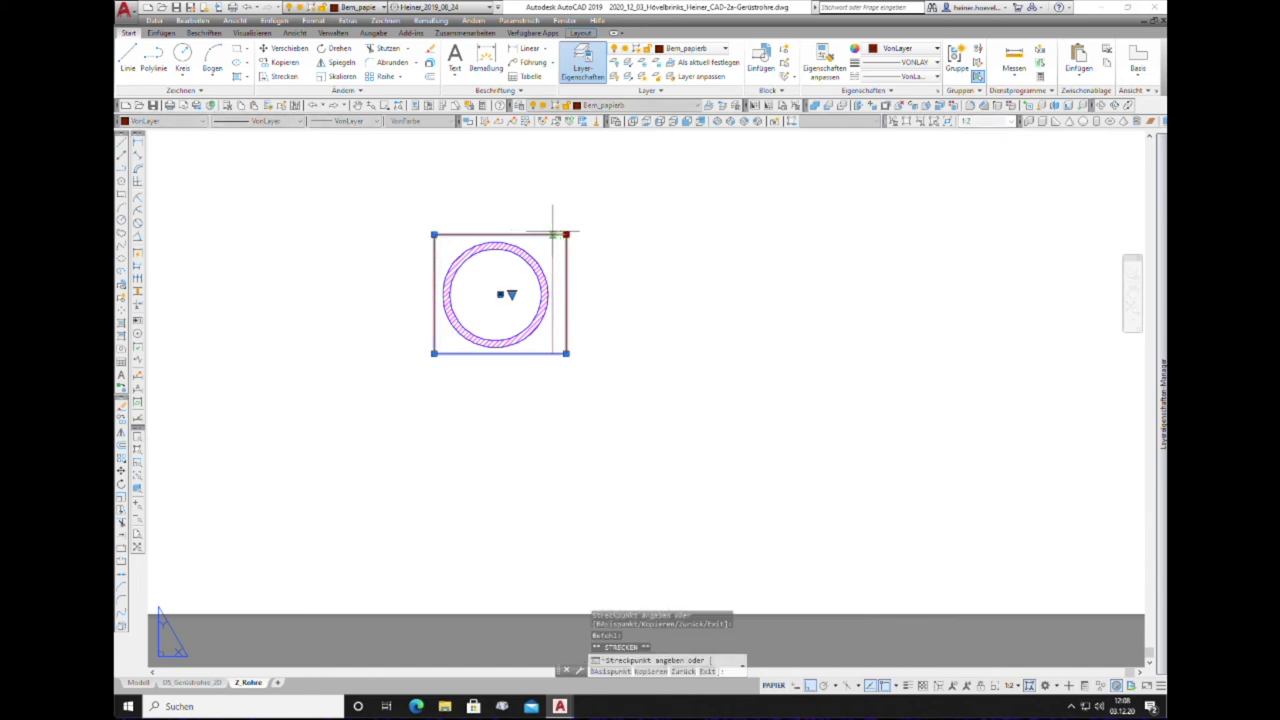
{"action": "left_click", "coordinate": [554, 234]}
{"action": "key", "text": "Escape"}
{"action": "scroll", "coordinate": [543, 486], "scroll_direction": "up", "scroll_amount": 2}
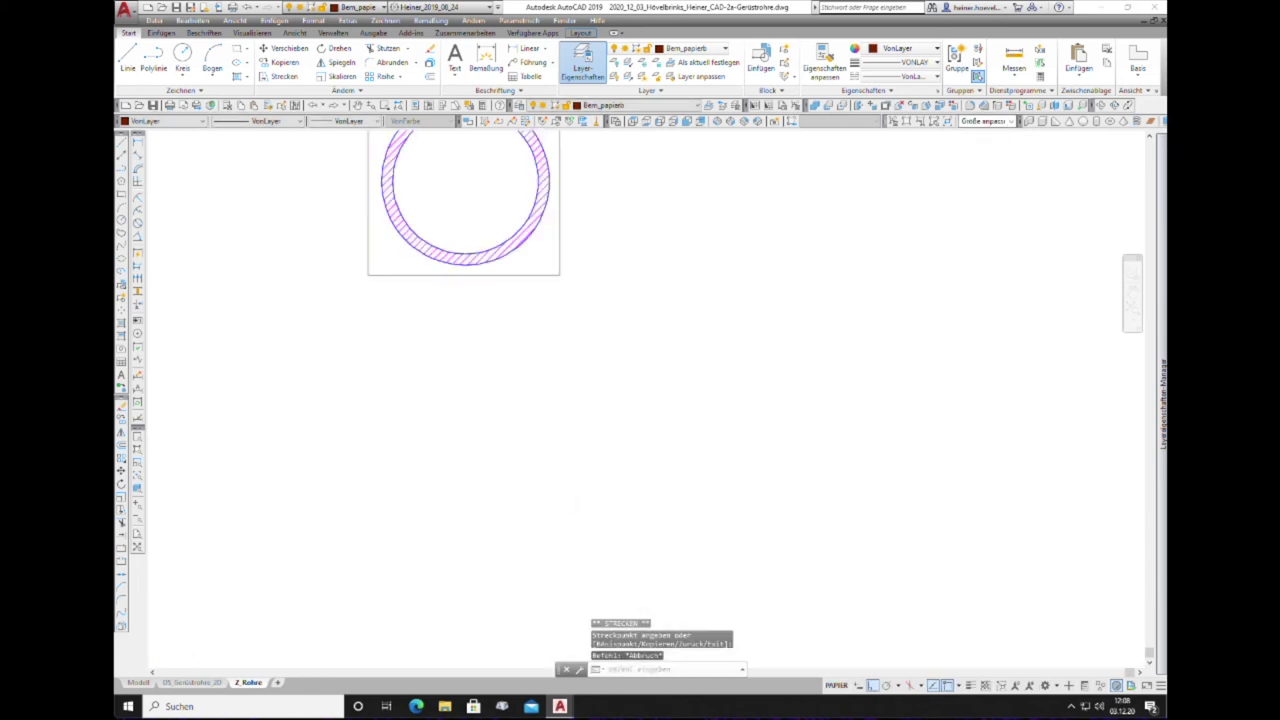
{"action": "scroll", "coordinate": [543, 486], "scroll_direction": "down", "scroll_amount": 8}
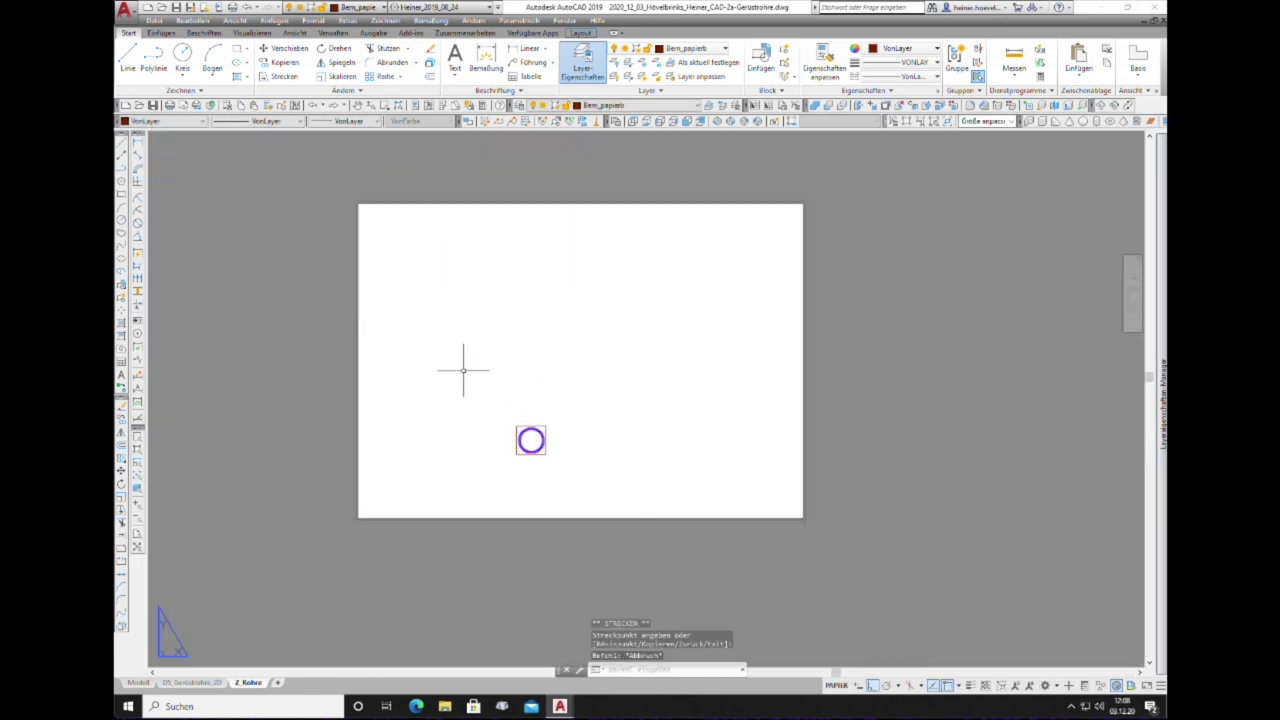
Step: Move the circle viewport straight down on the sheet
{"action": "left_click", "coordinate": [137, 473]}
{"action": "left_click", "coordinate": [546, 450]}
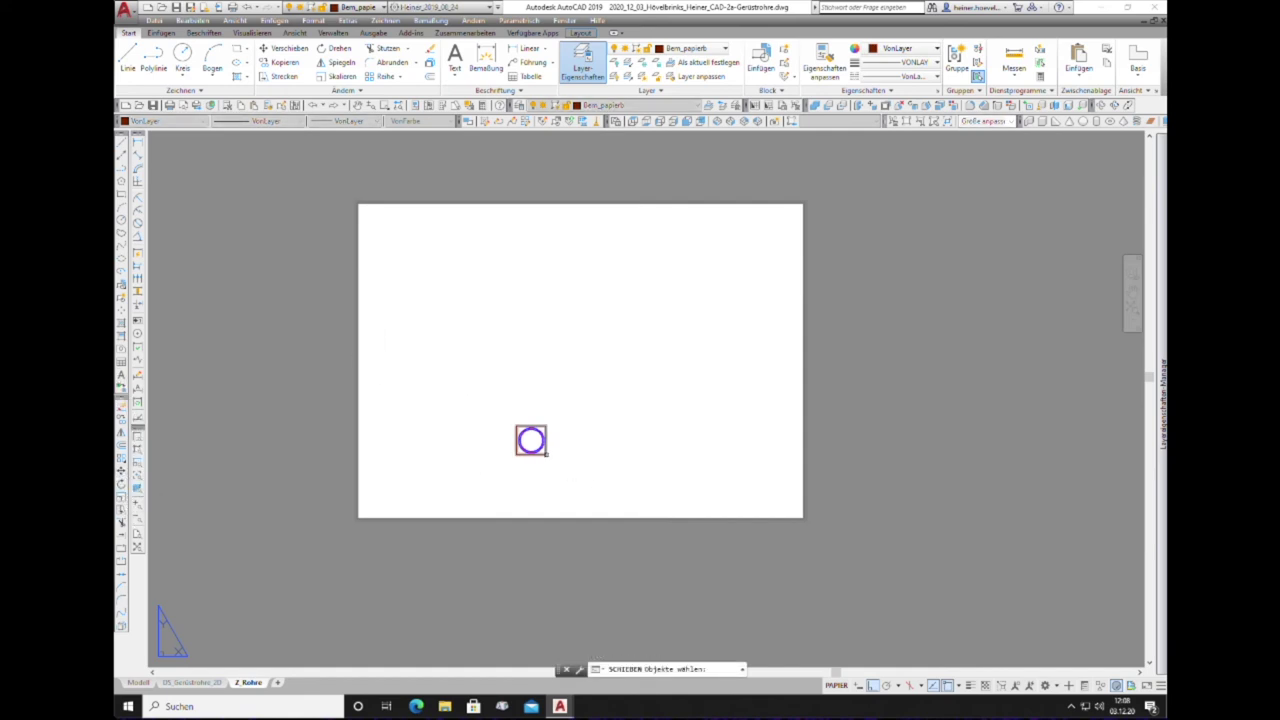
{"action": "key", "text": "Return"}
{"action": "left_click", "coordinate": [579, 437]}
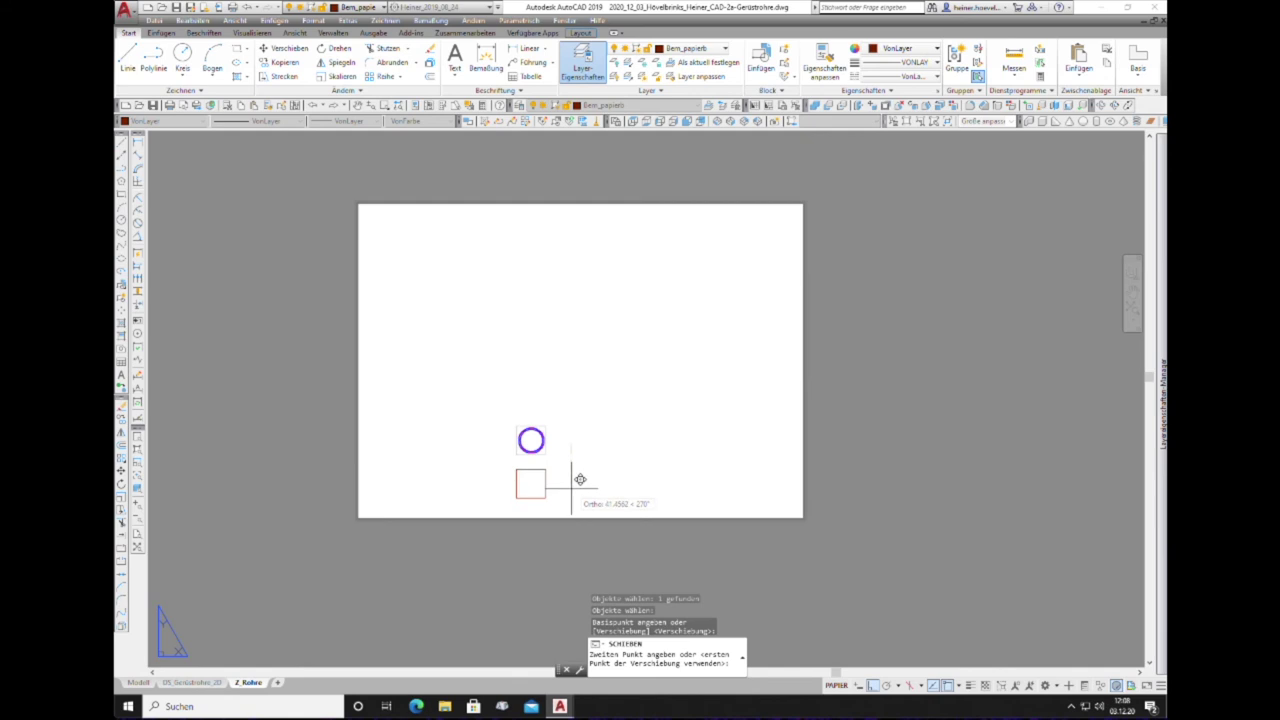
{"action": "left_click", "coordinate": [579, 486]}
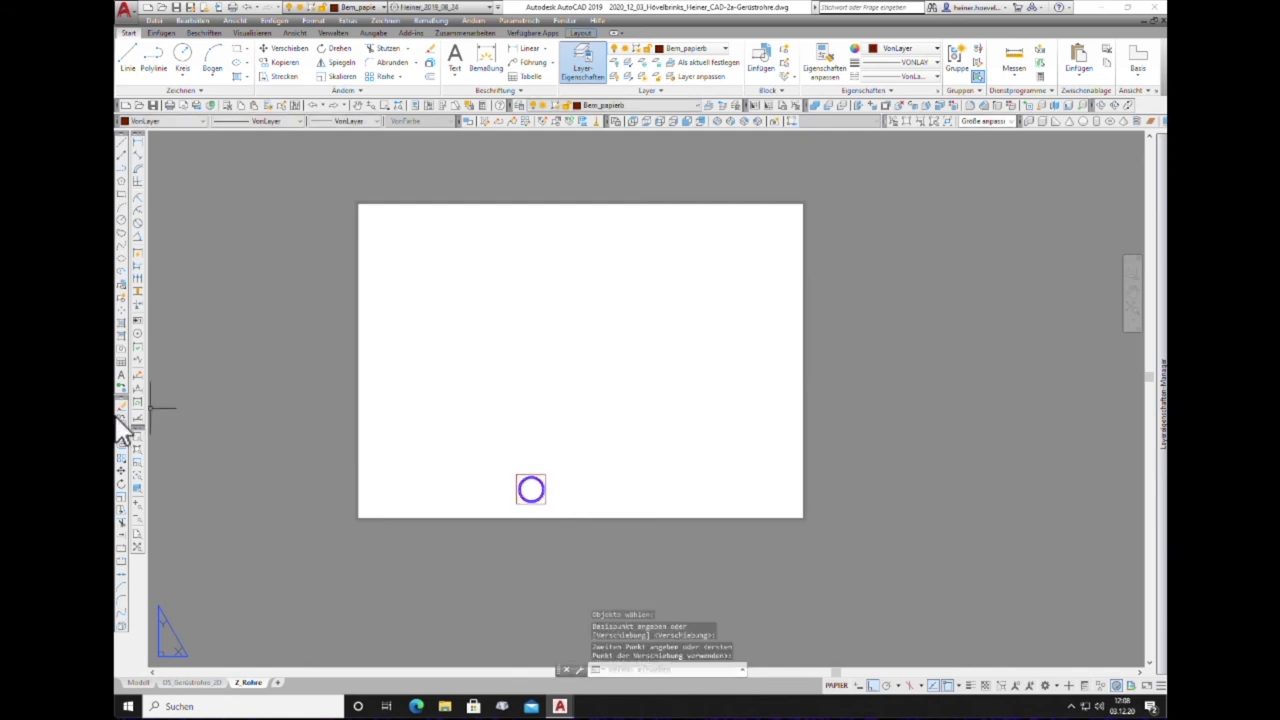
Step: Move the circle viewport left to its final spot
{"action": "left_click", "coordinate": [126, 474]}
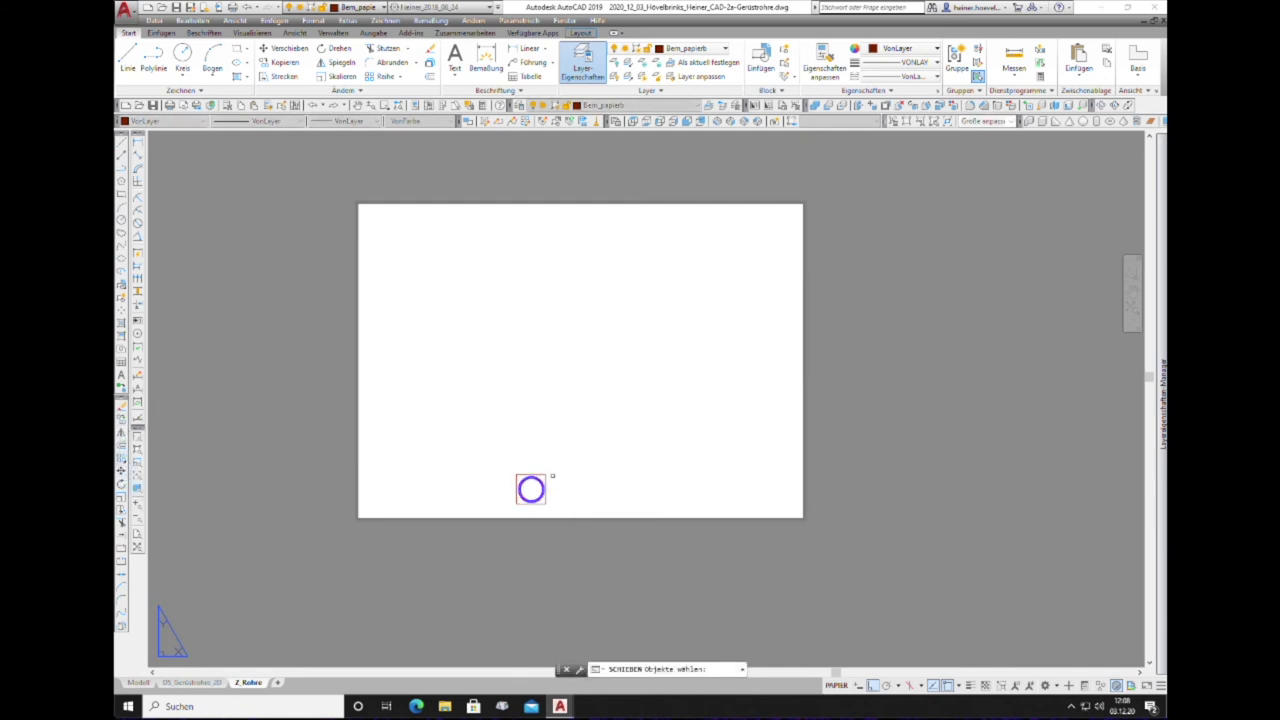
{"action": "left_click", "coordinate": [547, 477]}
{"action": "key", "text": "Return"}
{"action": "left_click", "coordinate": [613, 432]}
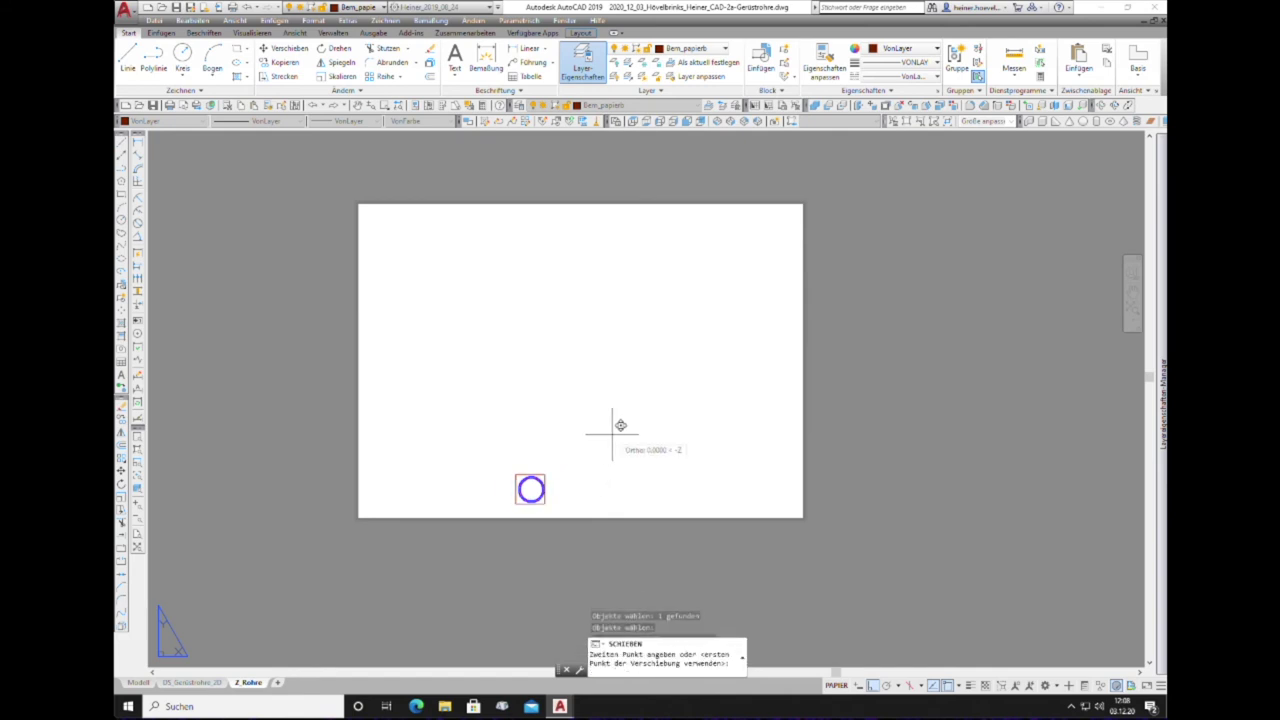
{"action": "left_click", "coordinate": [518, 432]}
{"action": "scroll", "coordinate": [463, 529], "scroll_direction": "up", "scroll_amount": 2}
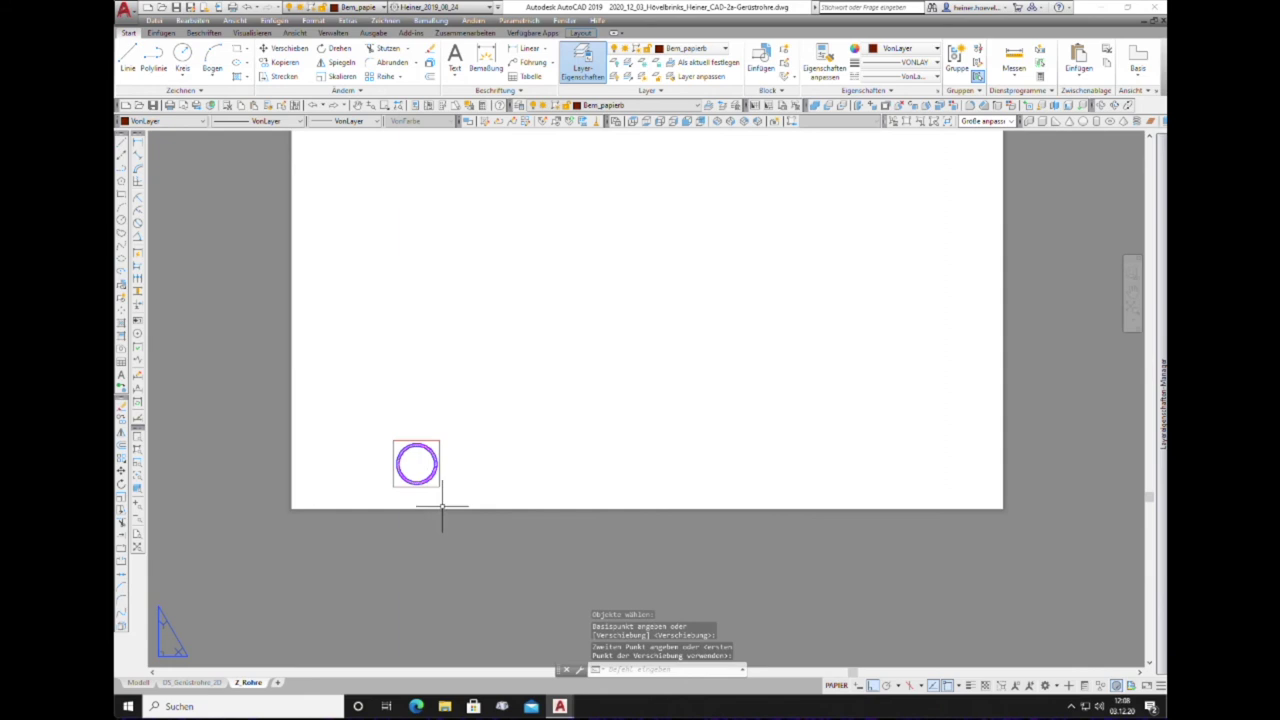
{"action": "scroll", "coordinate": [388, 440], "scroll_direction": "up", "scroll_amount": 1}
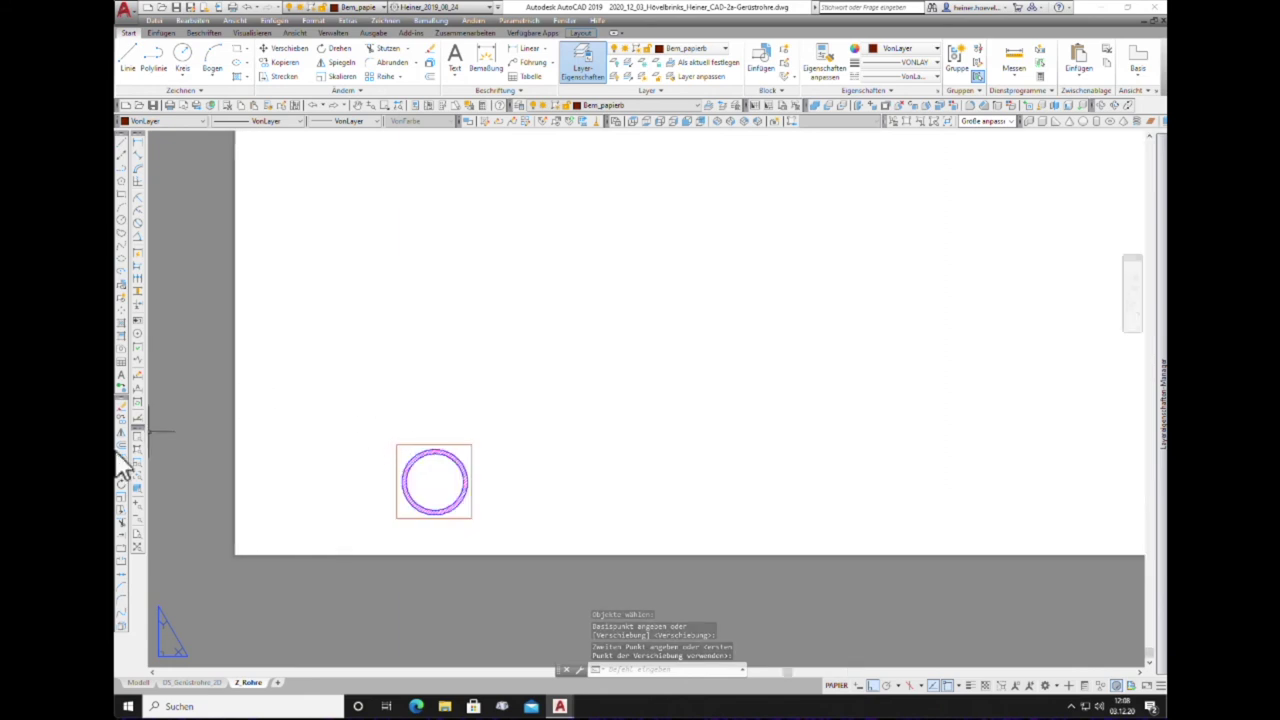
Step: Copy the circle viewport to a position directly above it
{"action": "left_click", "coordinate": [429, 444]}
{"action": "key", "text": "Return"}
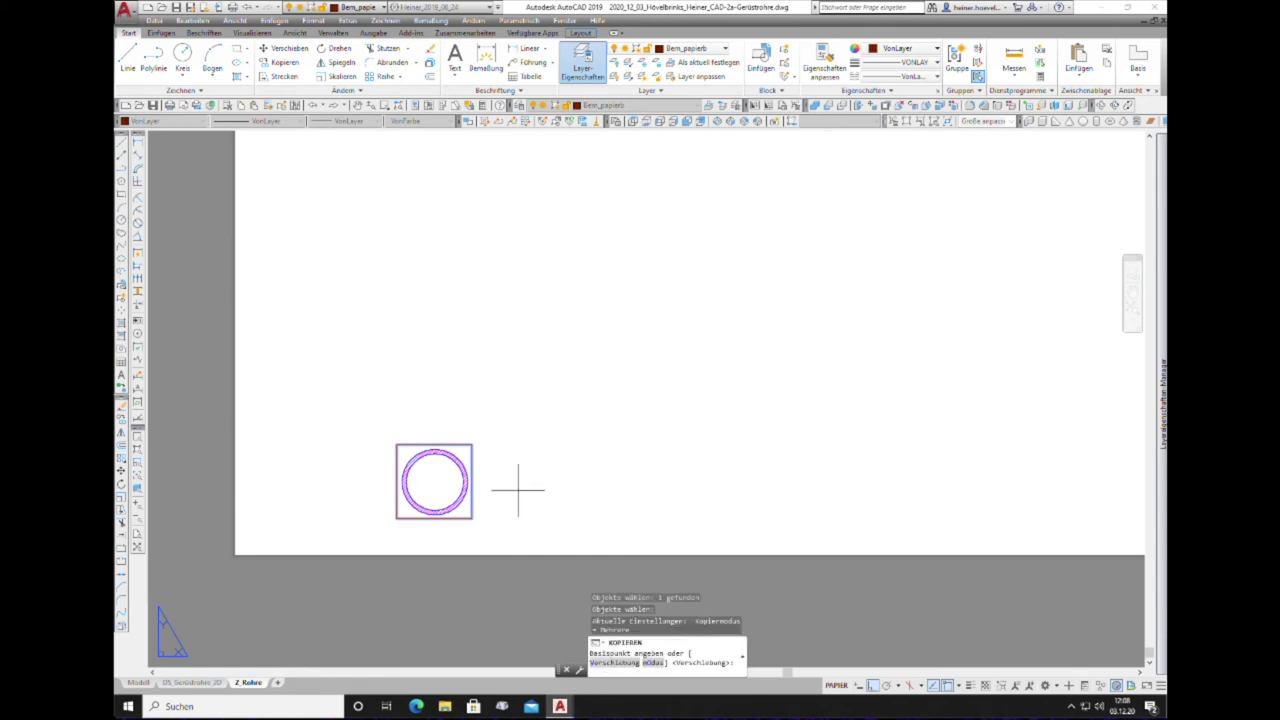
{"action": "left_click", "coordinate": [518, 518]}
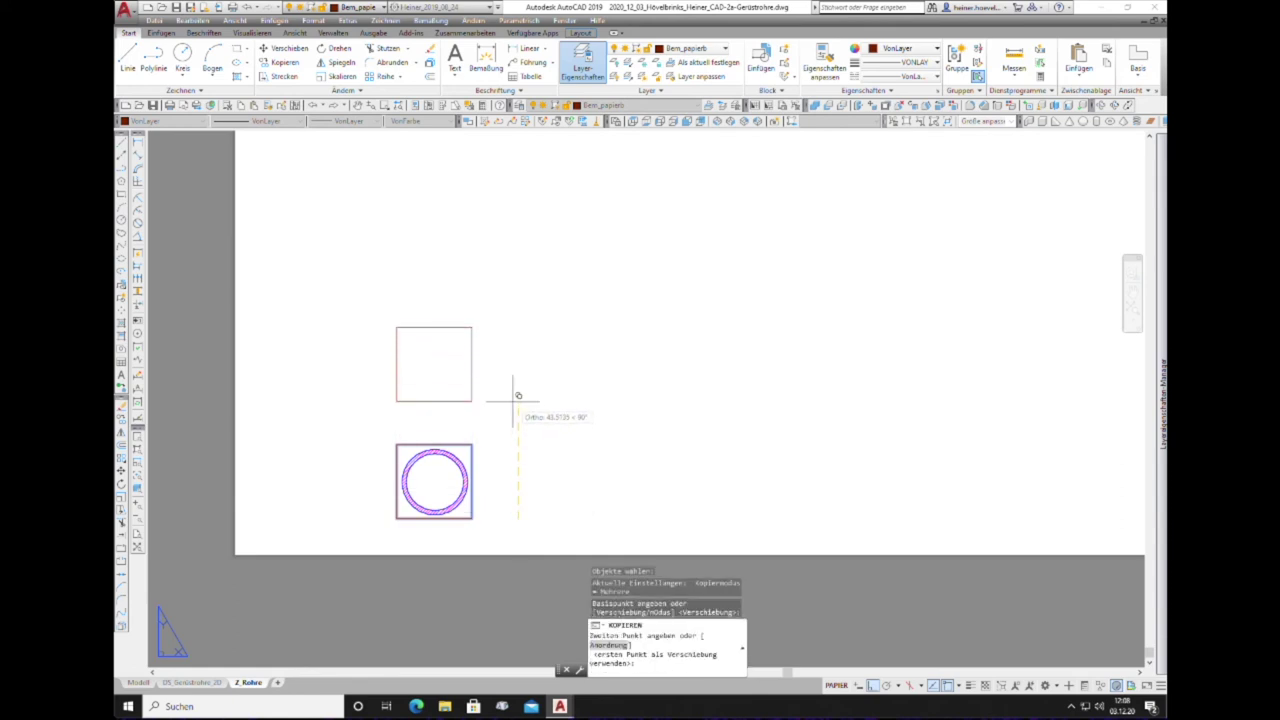
{"action": "key", "text": "Escape"}
Step: Stretch the copy's top edge up near the sheet top to make a tall viewport
{"action": "left_click", "coordinate": [468, 328]}
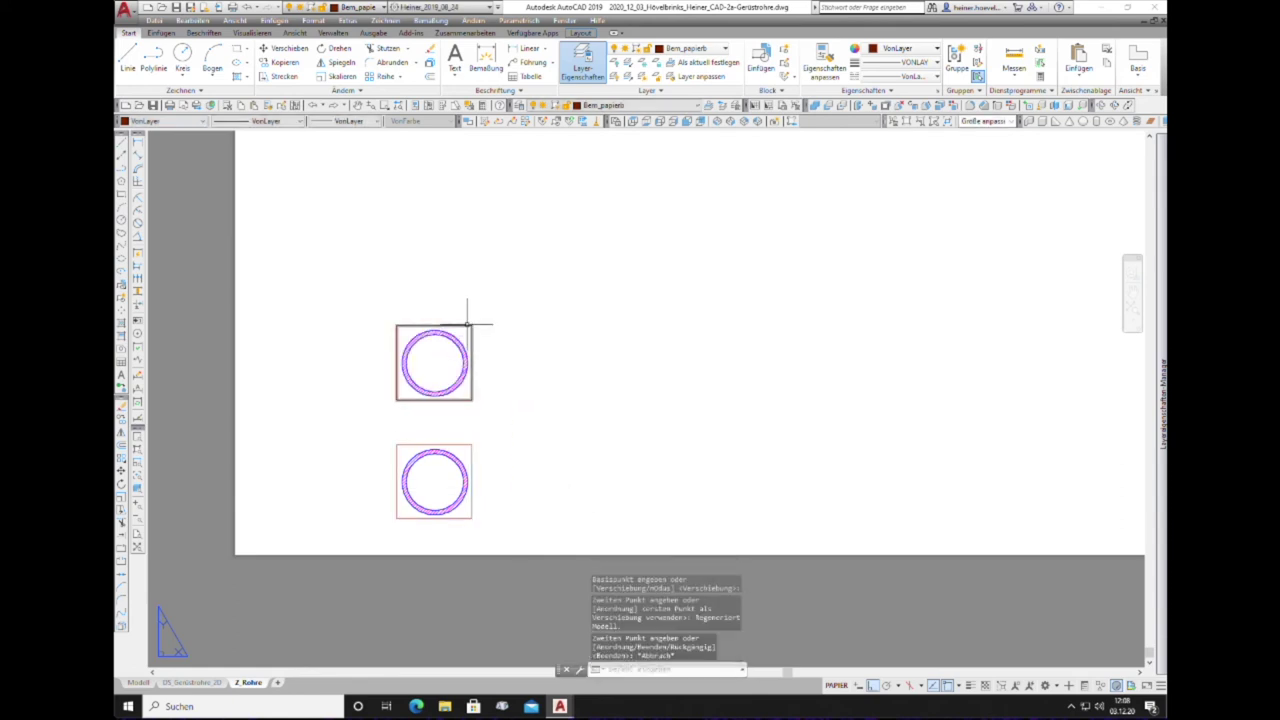
{"action": "scroll", "coordinate": [454, 438], "scroll_direction": "up", "scroll_amount": 4}
{"action": "scroll", "coordinate": [457, 434], "scroll_direction": "down", "scroll_amount": 9}
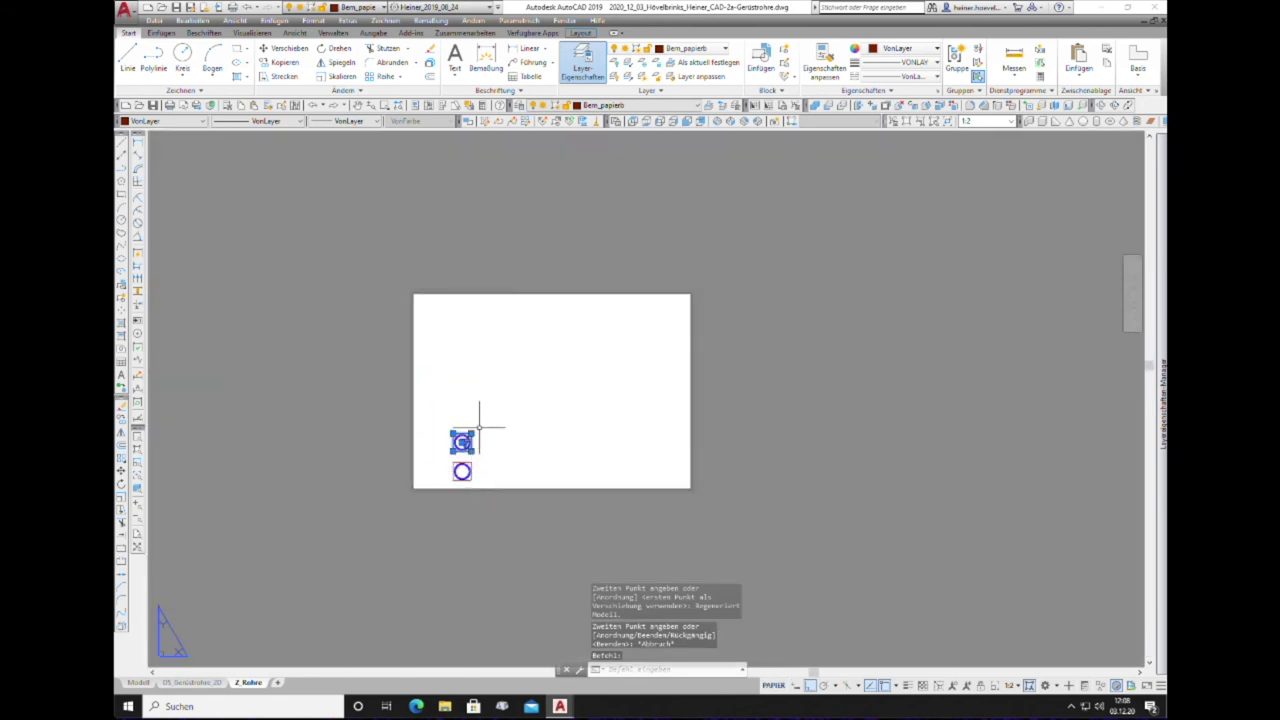
{"action": "left_click", "coordinate": [471, 433]}
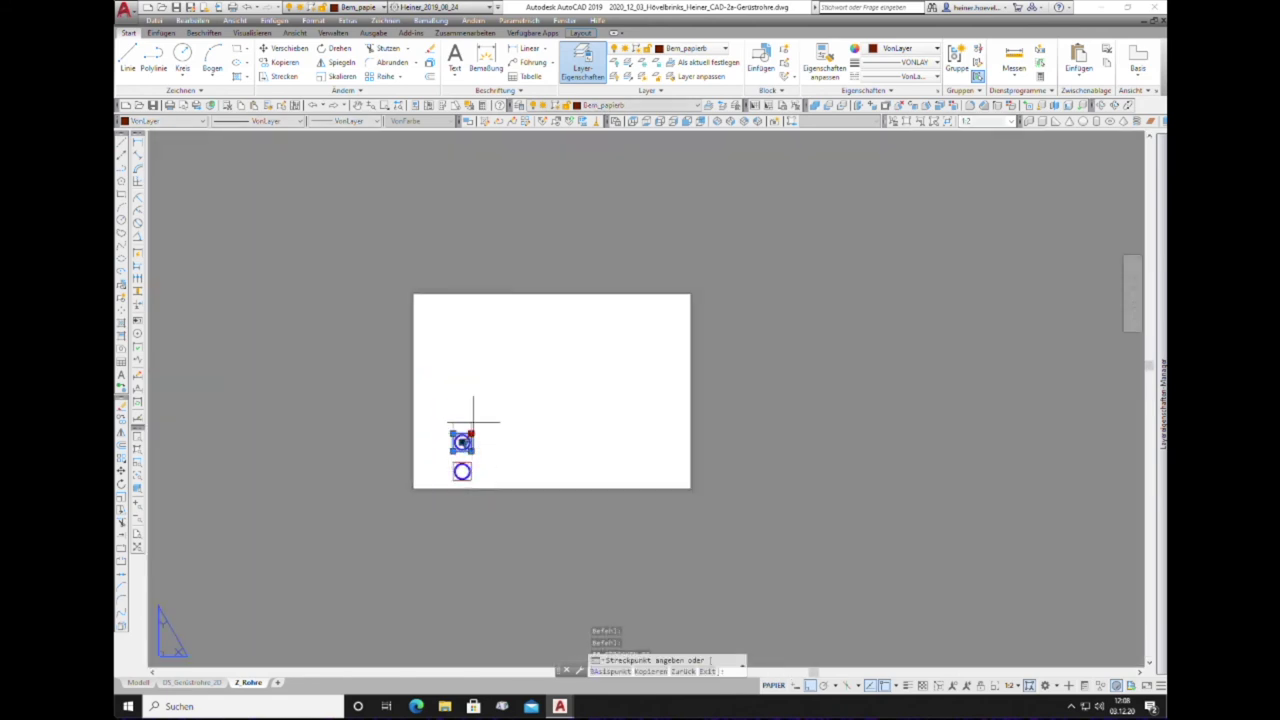
{"action": "left_click", "coordinate": [472, 301]}
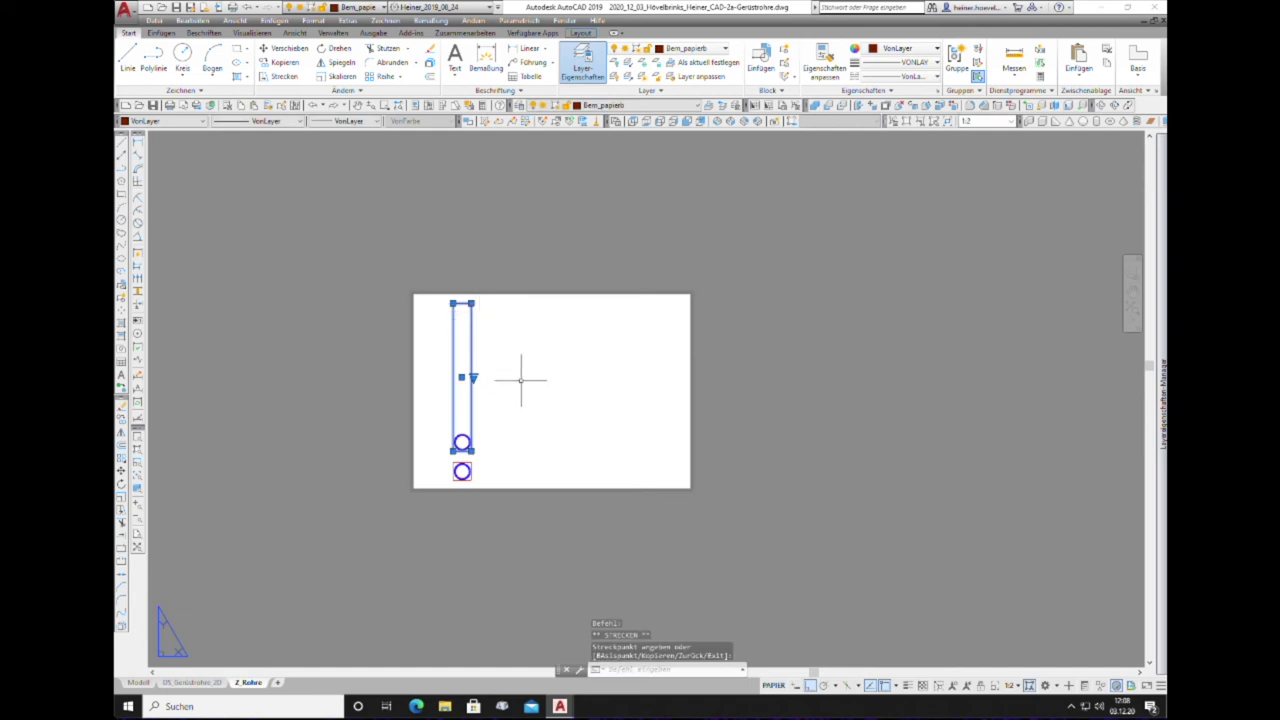
{"action": "key", "text": "Escape"}
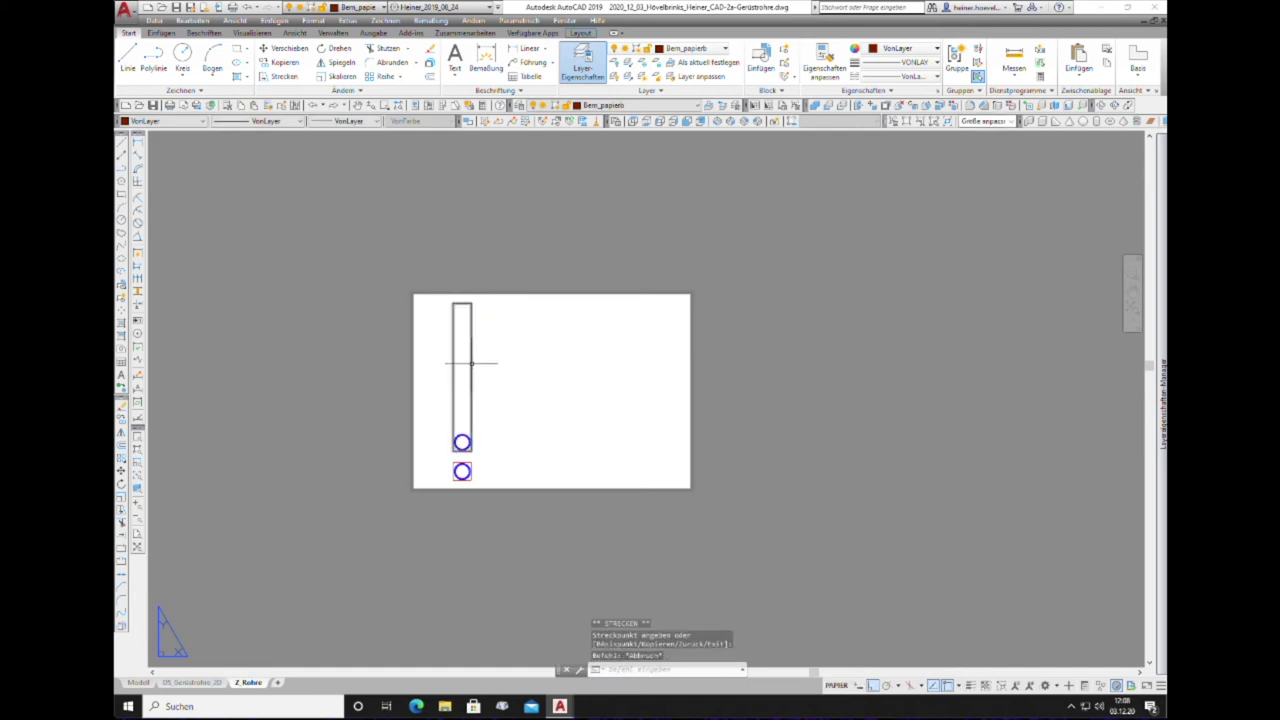
{"action": "scroll", "coordinate": [452, 306], "scroll_direction": "up", "scroll_amount": 2}
{"action": "scroll", "coordinate": [460, 310], "scroll_direction": "up", "scroll_amount": 6}
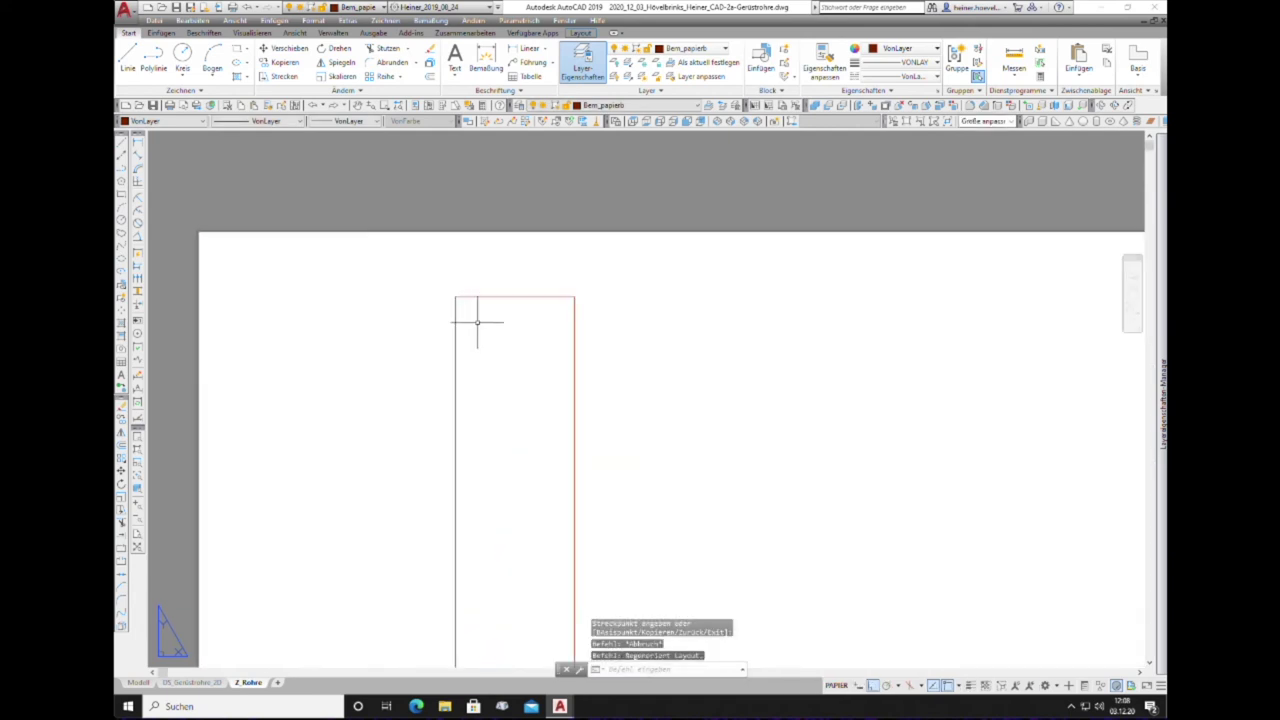
{"action": "scroll", "coordinate": [480, 306], "scroll_direction": "up", "scroll_amount": 2}
{"action": "scroll", "coordinate": [500, 302], "scroll_direction": "up", "scroll_amount": 2}
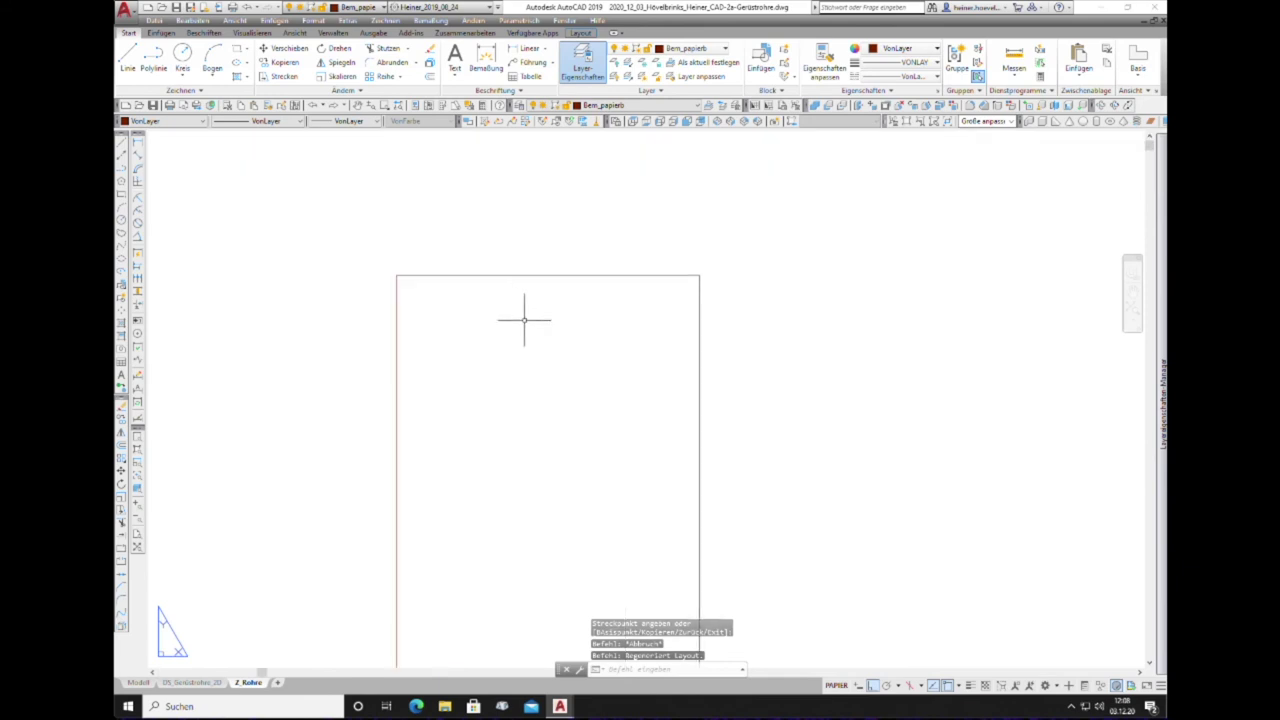
{"action": "scroll", "coordinate": [503, 325], "scroll_direction": "up", "scroll_amount": 2}
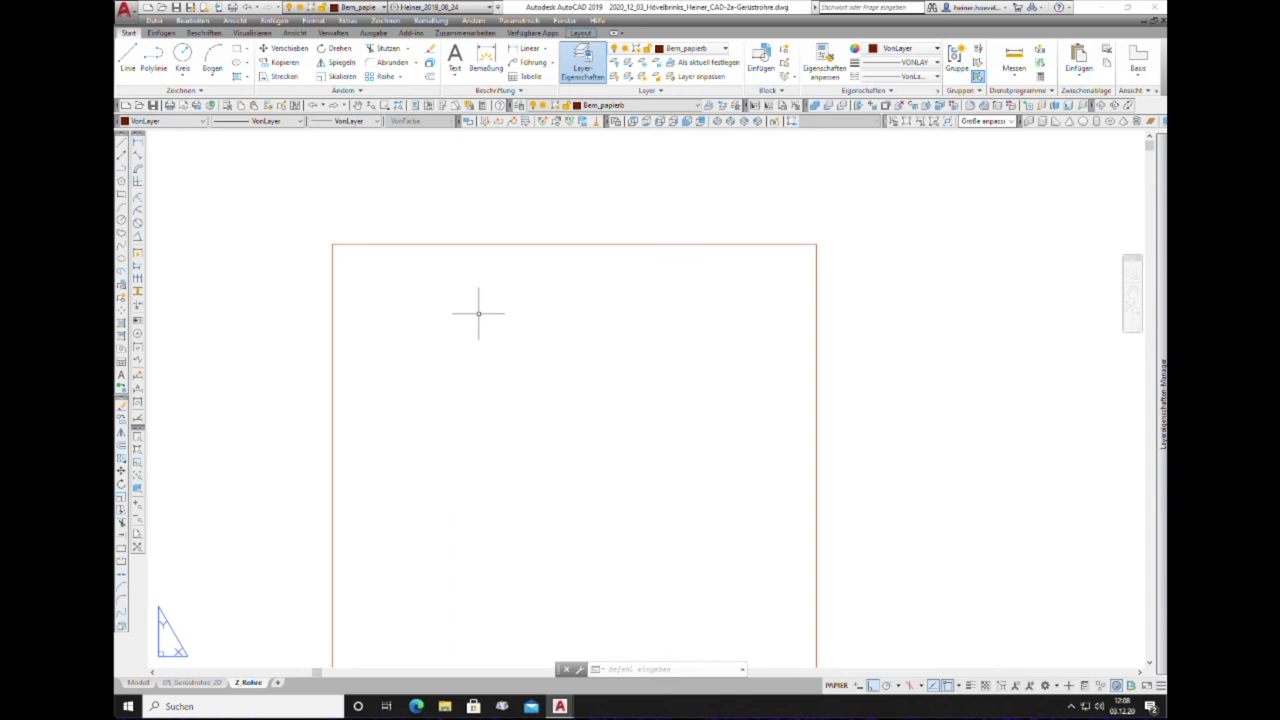
Step: Show the tall viewport in Front view with hidden-line visual style, then return to paper space
{"action": "double_click", "coordinate": [478, 313]}
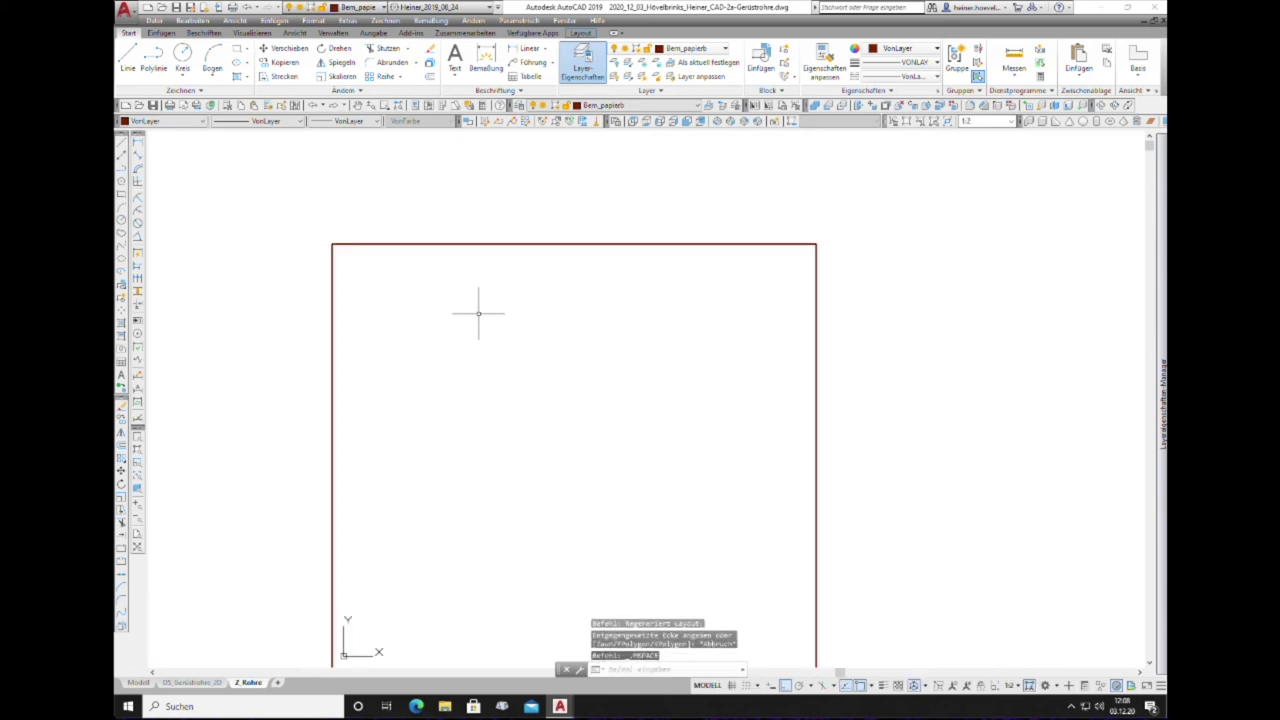
{"action": "left_click", "coordinate": [353, 252]}
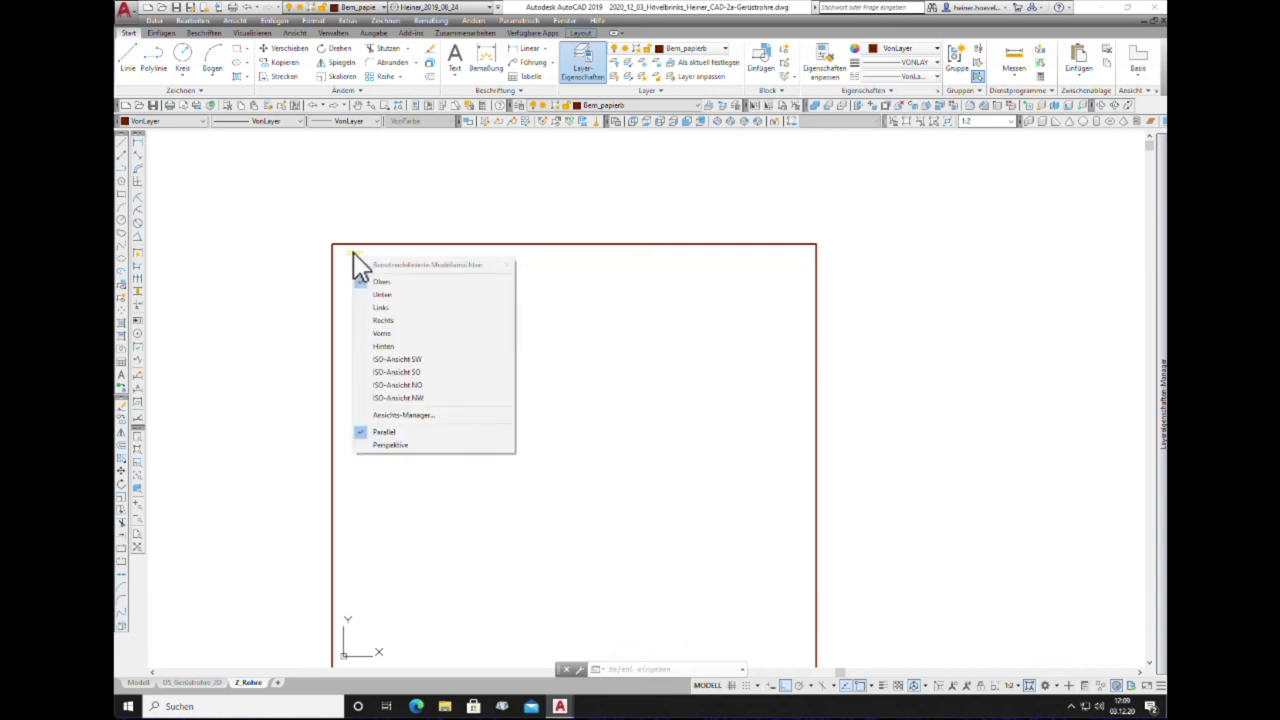
{"action": "left_click", "coordinate": [384, 332]}
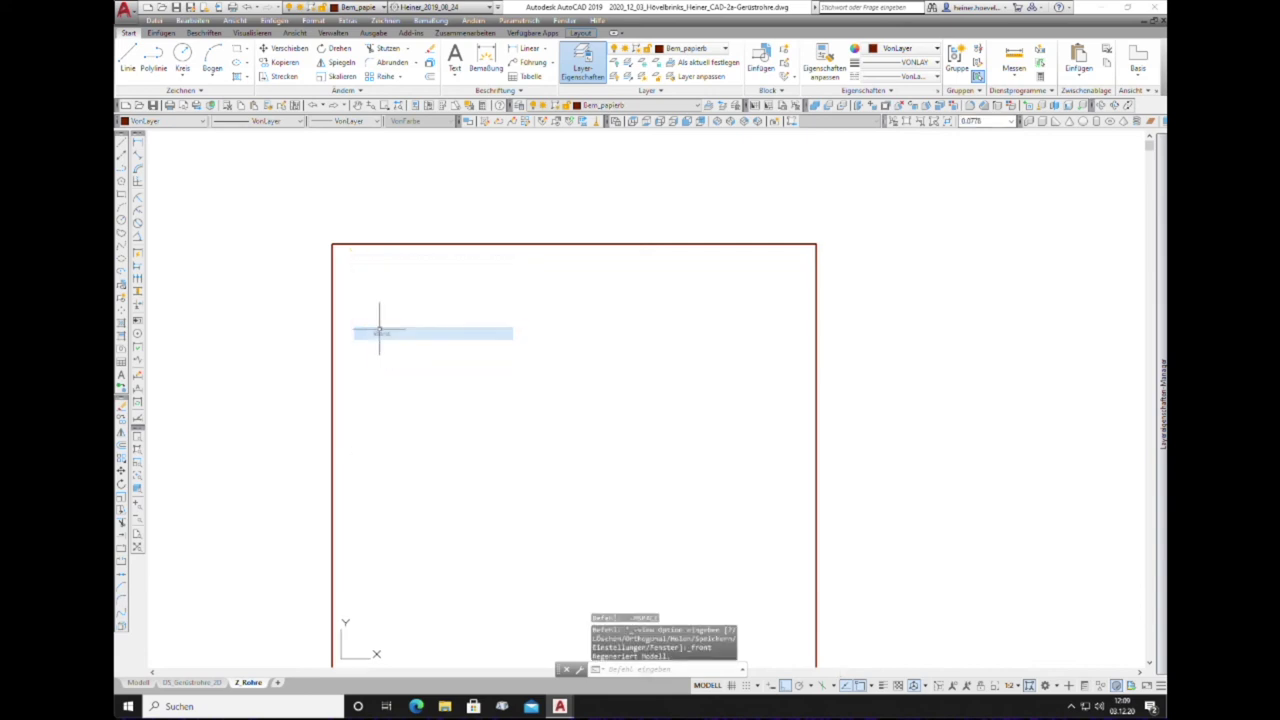
{"action": "left_click", "coordinate": [391, 253]}
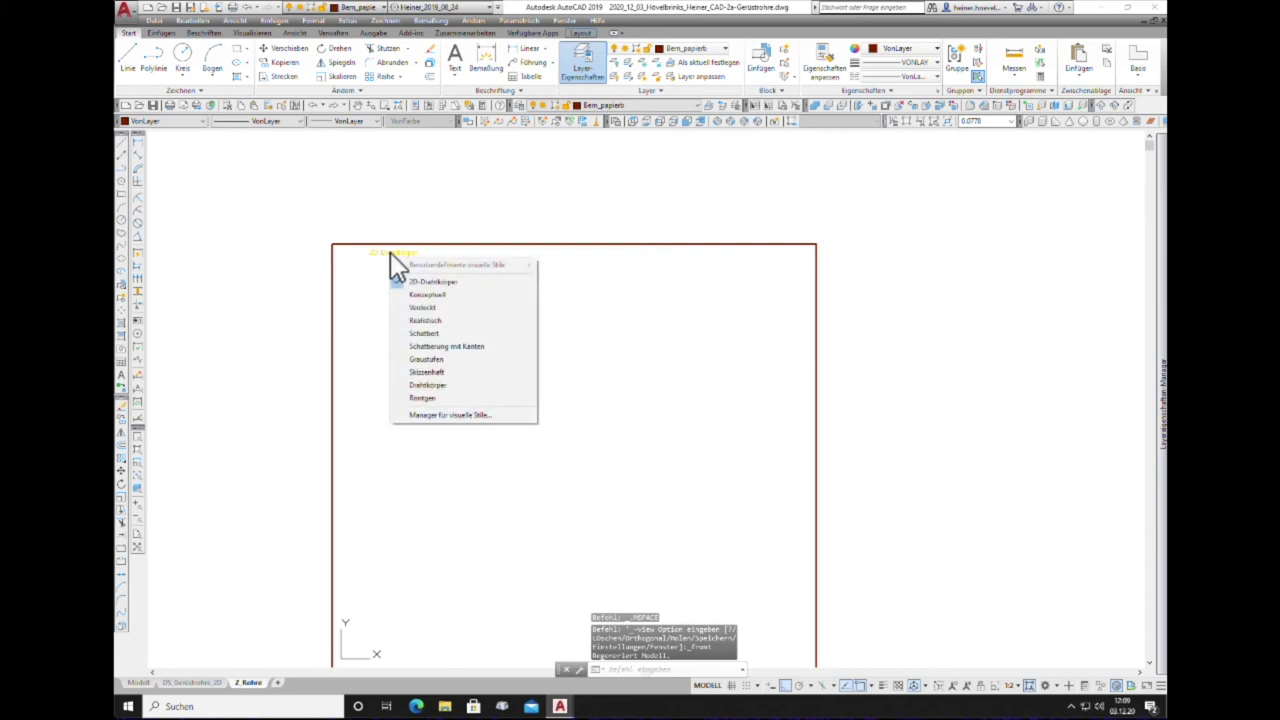
{"action": "left_click", "coordinate": [434, 308]}
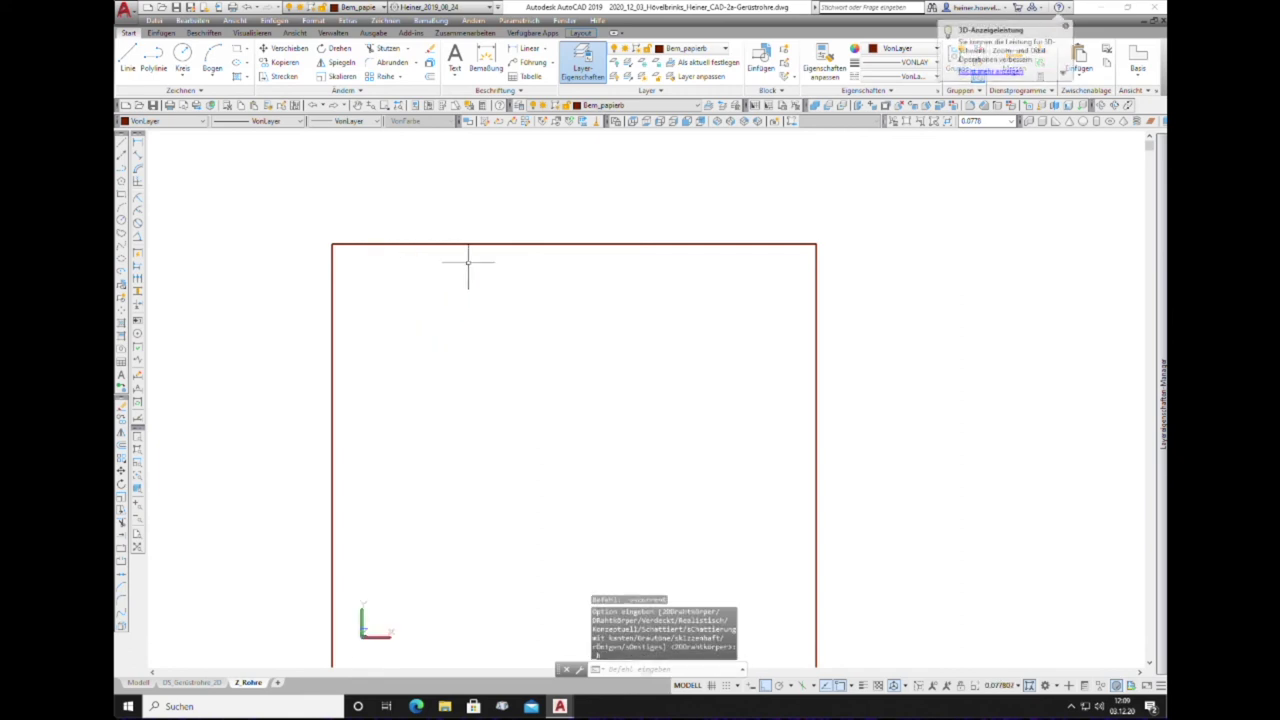
{"action": "double_click", "coordinate": [402, 210]}
Step: Activate the tall viewport and pan the tube drawing left
{"action": "scroll", "coordinate": [402, 208], "scroll_direction": "down", "scroll_amount": 2}
{"action": "scroll", "coordinate": [405, 206], "scroll_direction": "down", "scroll_amount": 3}
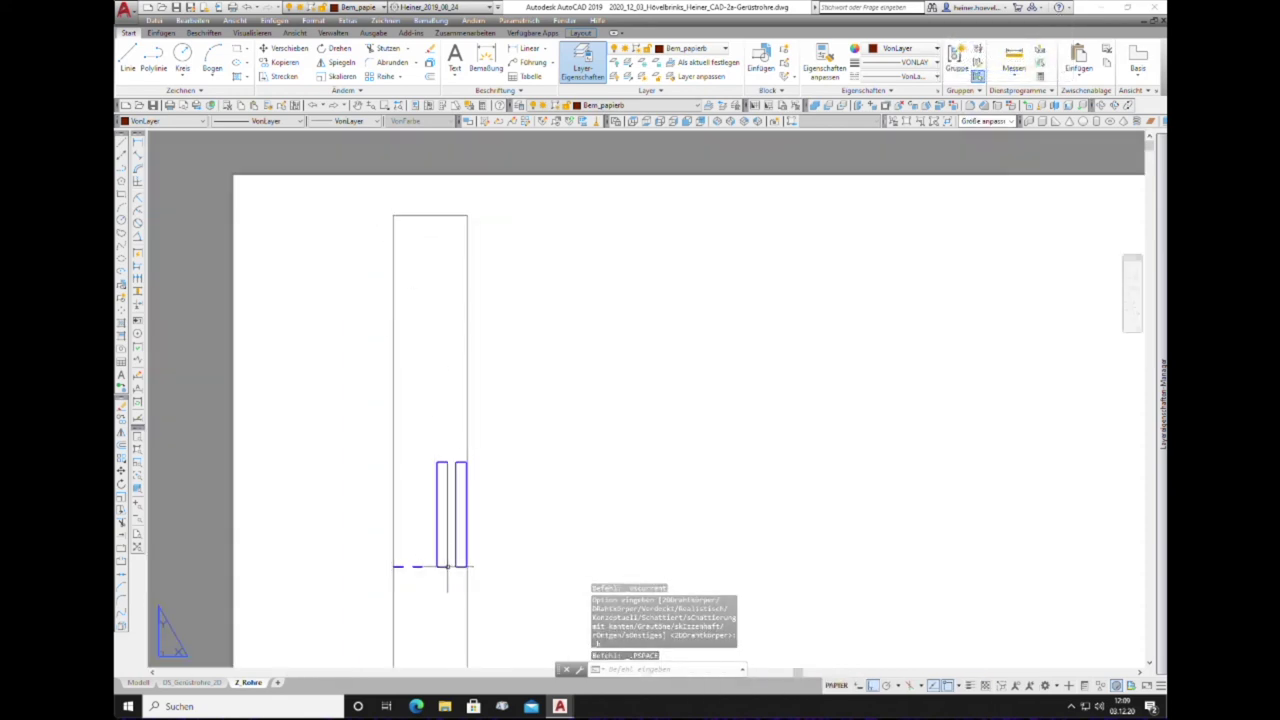
{"action": "scroll", "coordinate": [459, 497], "scroll_direction": "down", "scroll_amount": 2}
{"action": "scroll", "coordinate": [459, 497], "scroll_direction": "up", "scroll_amount": 2}
{"action": "scroll", "coordinate": [463, 522], "scroll_direction": "up", "scroll_amount": 6}
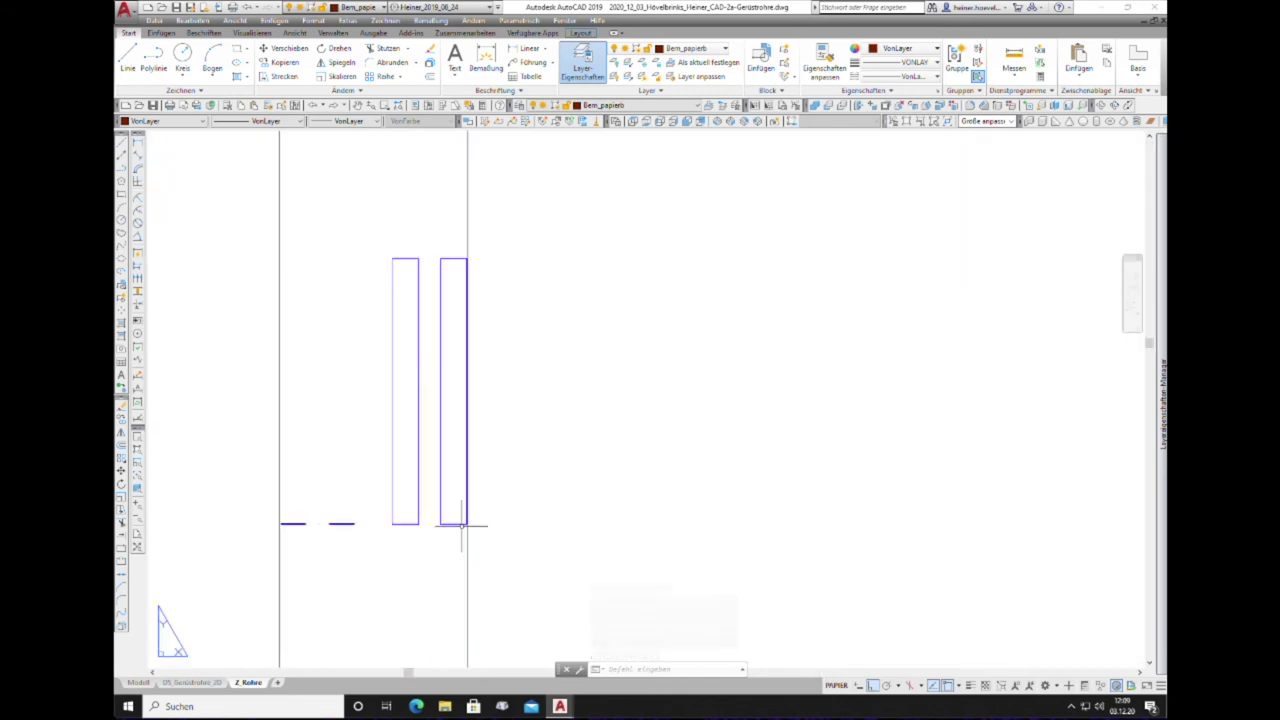
{"action": "double_click", "coordinate": [325, 252]}
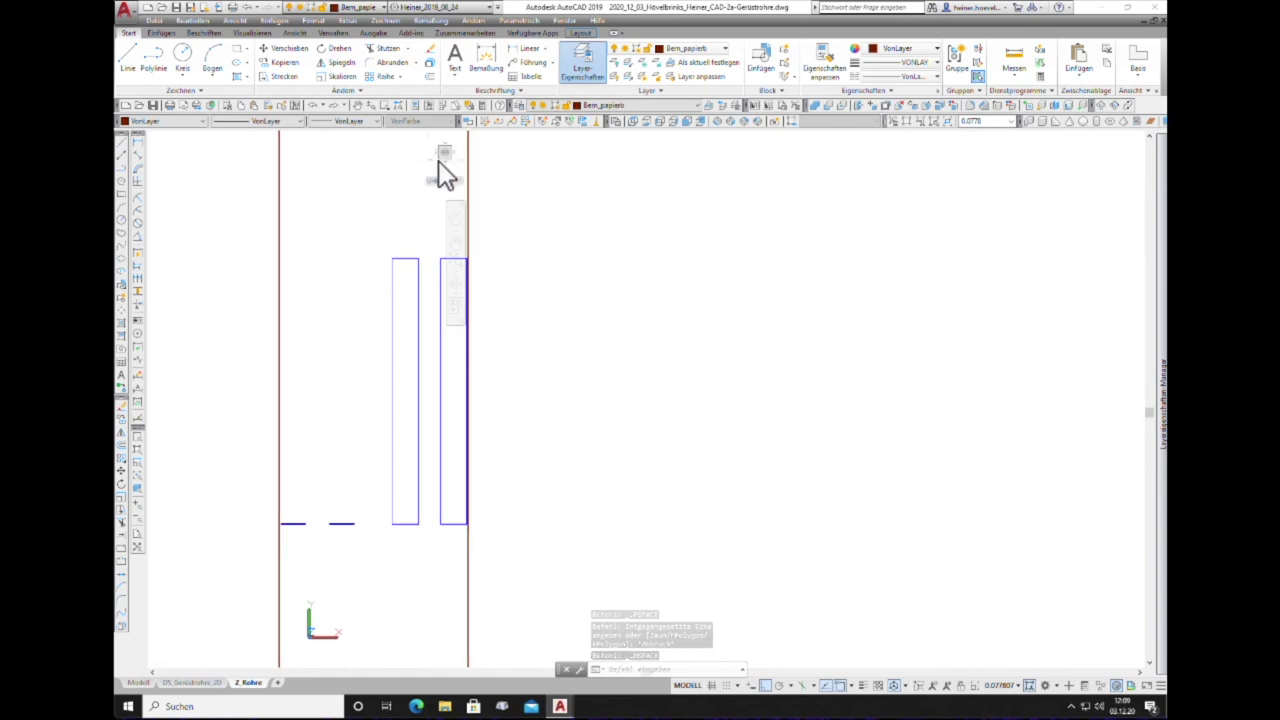
{"action": "left_click", "coordinate": [356, 104]}
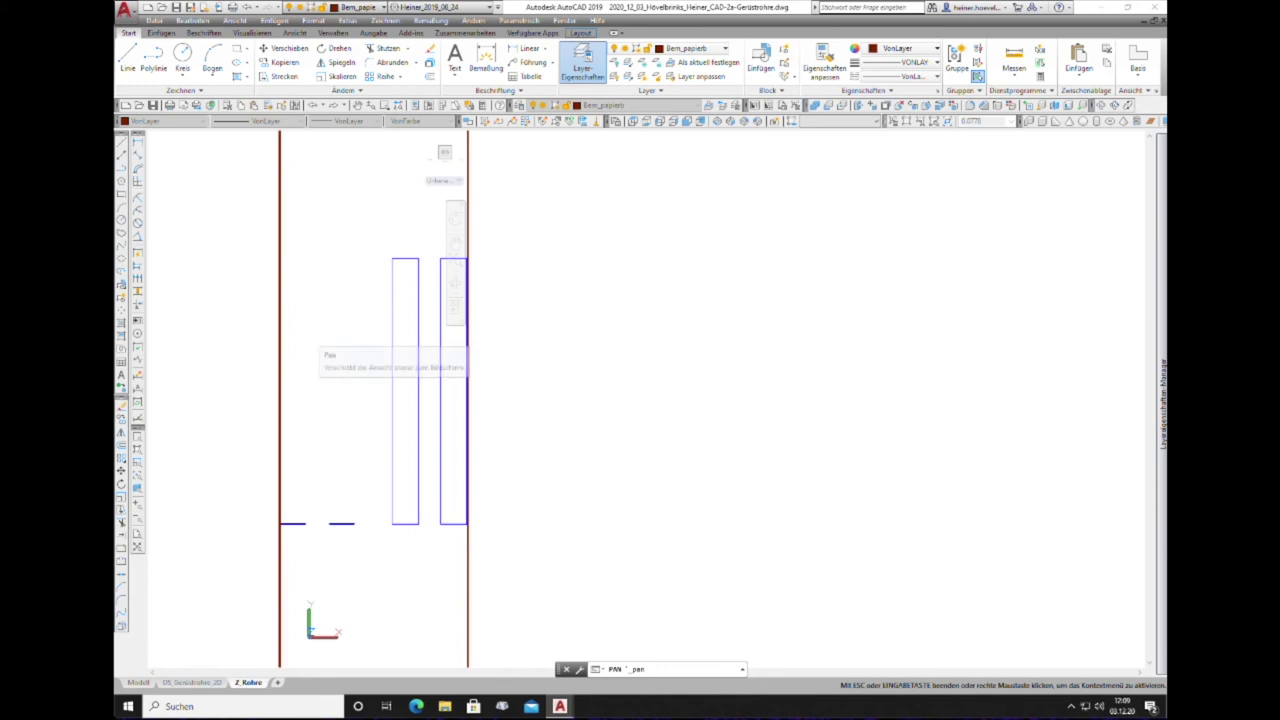
{"action": "left_click_drag", "start_coordinate": [600, 400], "coordinate": [569, 400]}
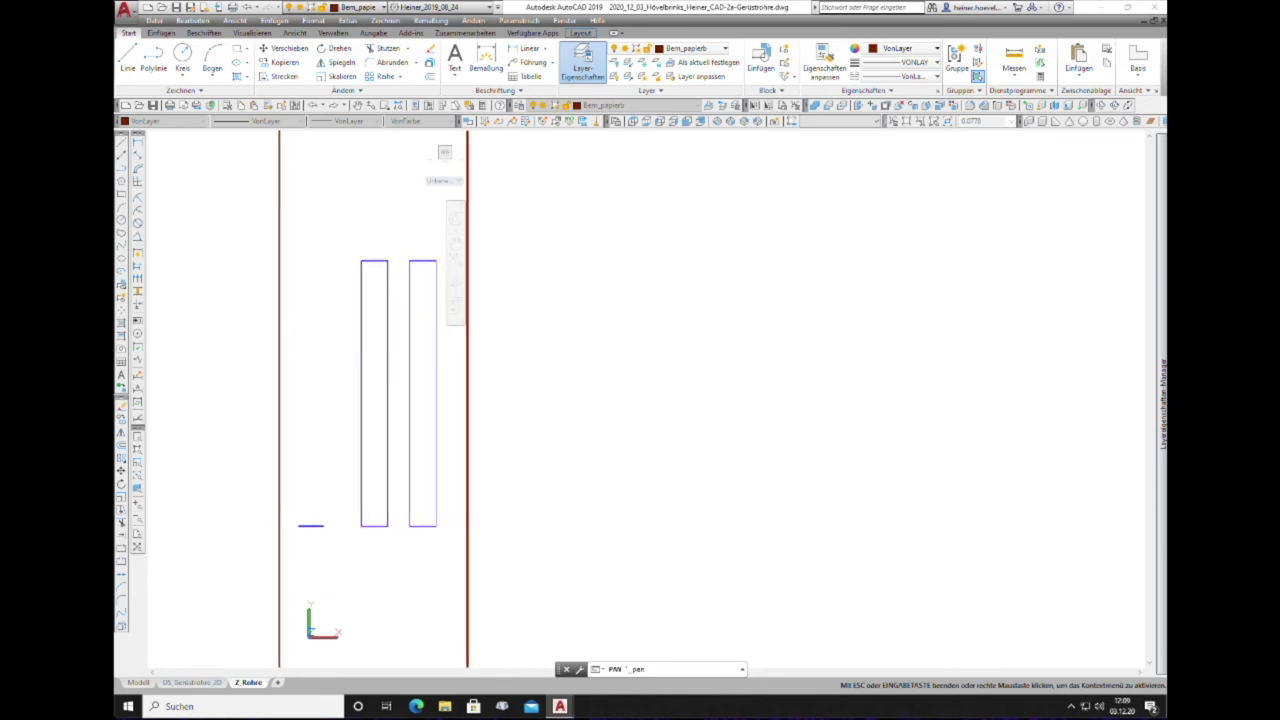
Step: Pan the tube up so both walls sit in the frame, then return to paper space
{"action": "scroll", "coordinate": [372, 390], "scroll_direction": "up", "scroll_amount": 1}
{"action": "scroll", "coordinate": [372, 390], "scroll_direction": "down", "scroll_amount": 2}
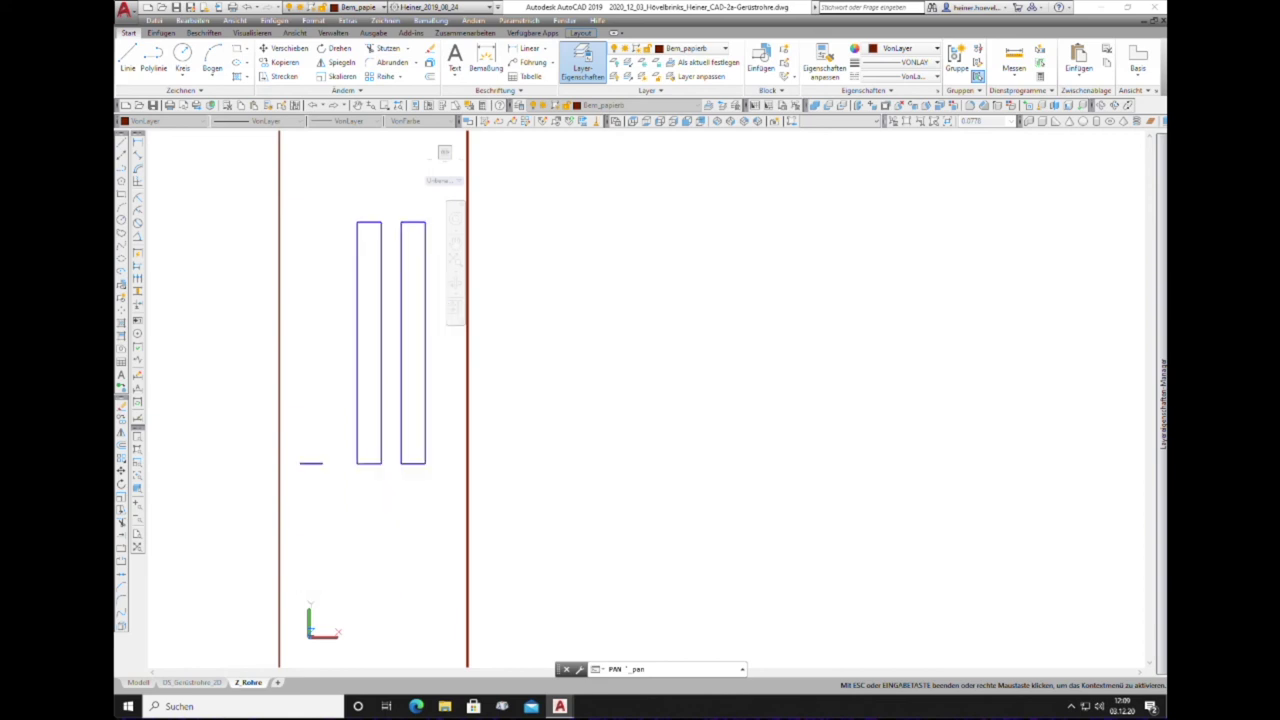
{"action": "scroll", "coordinate": [390, 400], "scroll_direction": "up", "scroll_amount": 1}
{"action": "scroll", "coordinate": [390, 400], "scroll_direction": "up", "scroll_amount": 1}
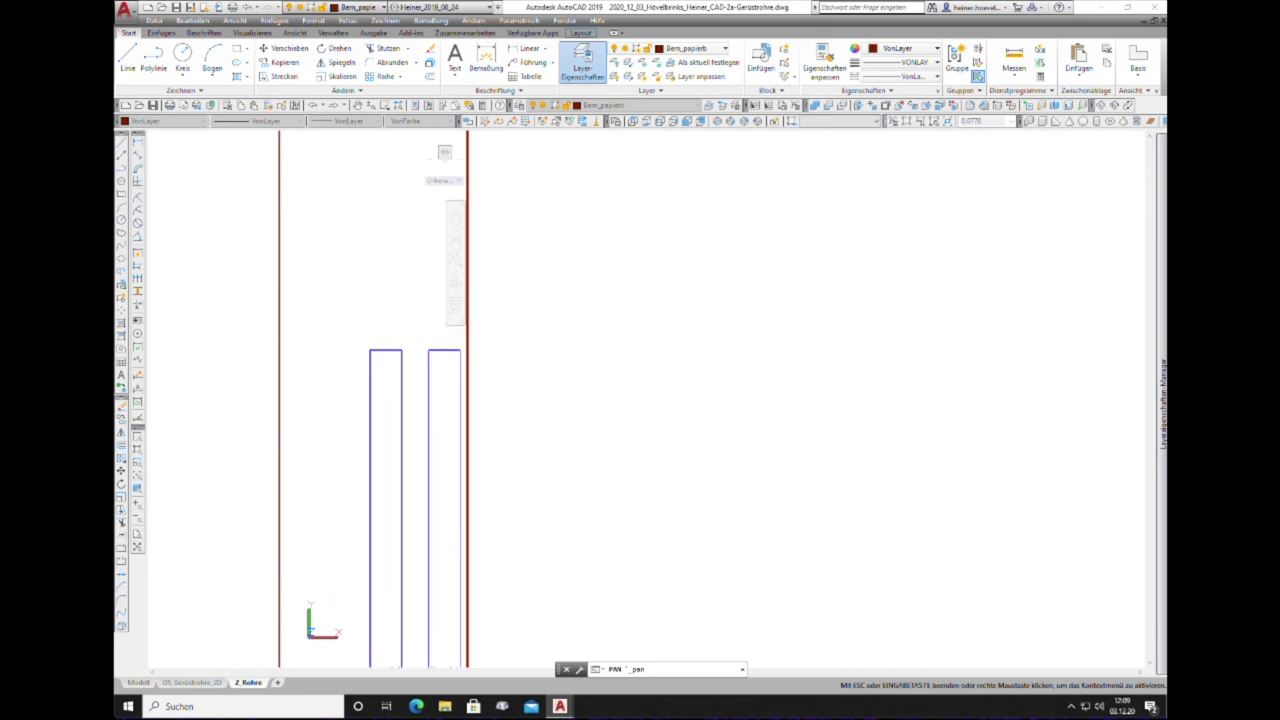
{"action": "left_click_drag", "start_coordinate": [451, 330], "coordinate": [433, 252]}
{"action": "scroll", "coordinate": [433, 252], "scroll_direction": "down", "scroll_amount": 1}
{"action": "scroll", "coordinate": [400, 415], "scroll_direction": "up", "scroll_amount": 1}
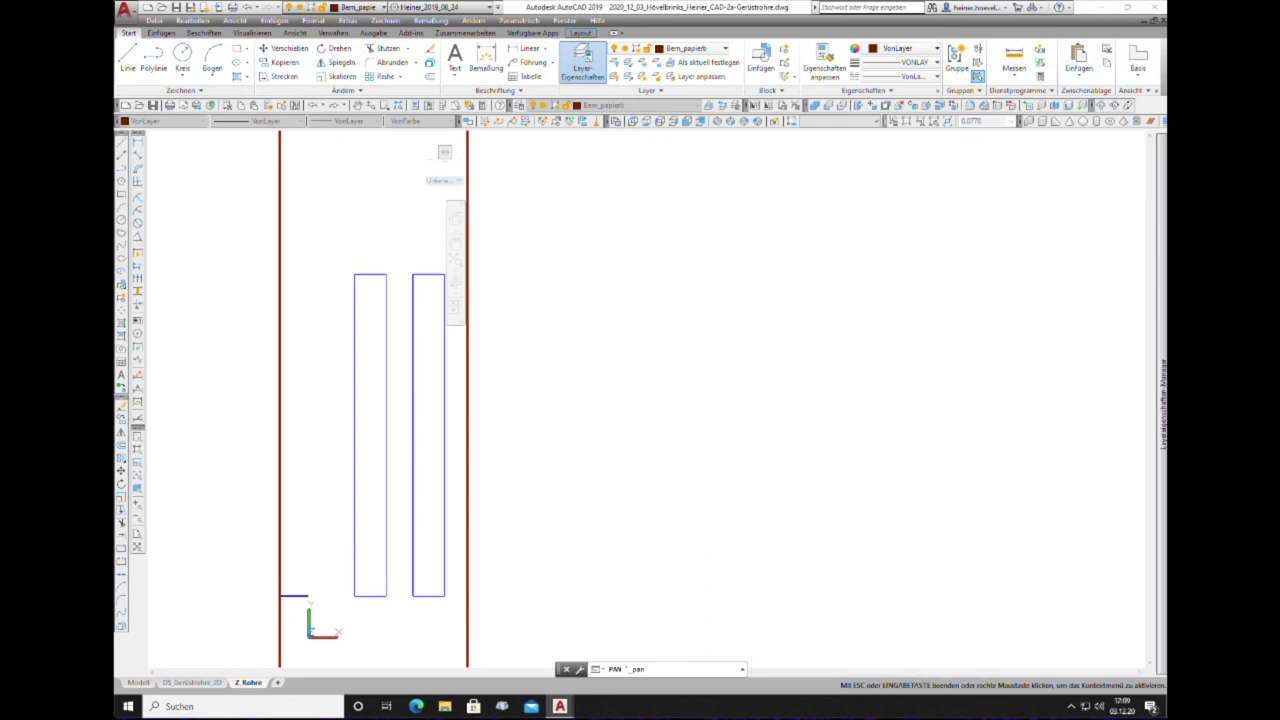
{"action": "key", "text": "Escape"}
{"action": "double_click", "coordinate": [512, 420]}
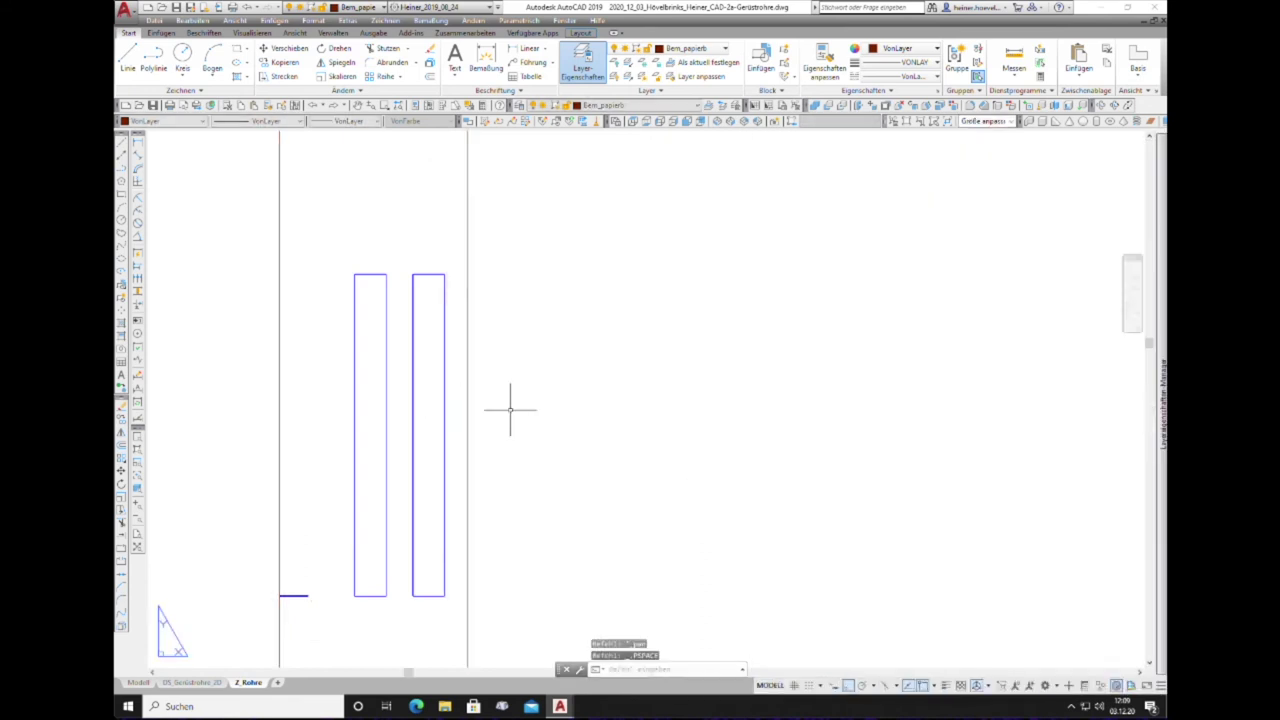
Step: Set the tall viewport's scale to 1:2 in its Properties
{"action": "left_click", "coordinate": [468, 364]}
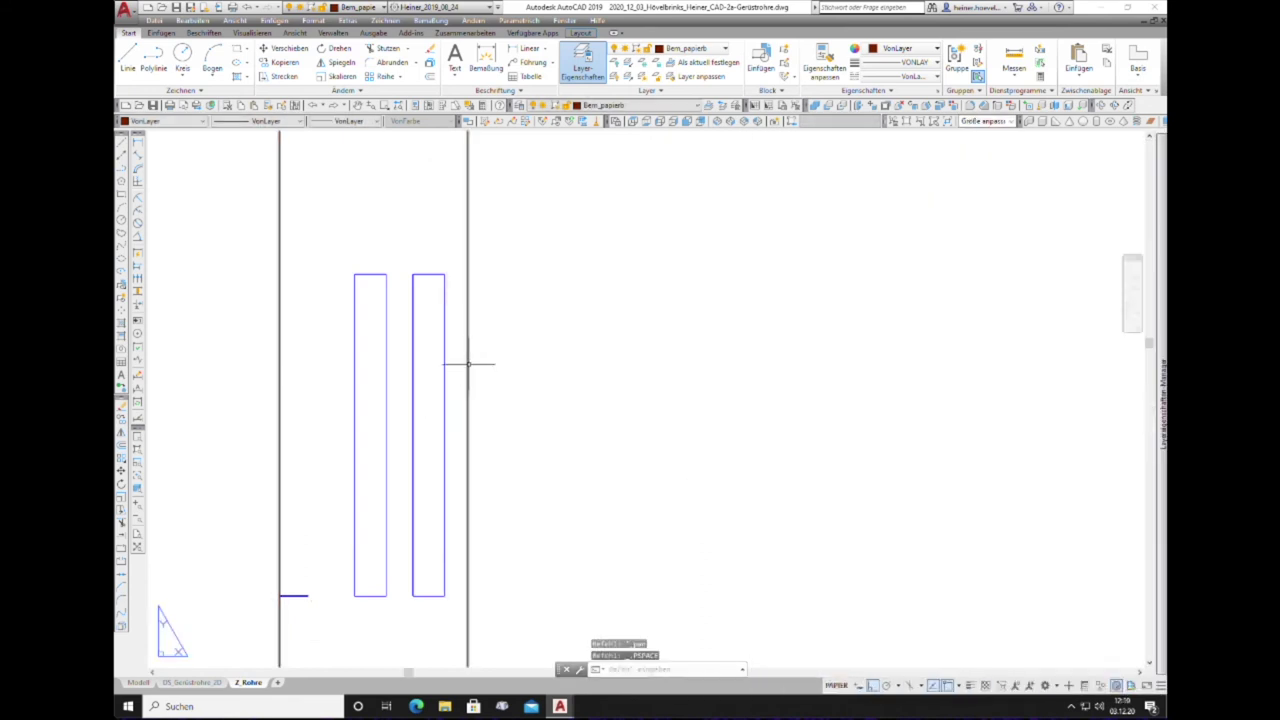
{"action": "right_click", "coordinate": [468, 363]}
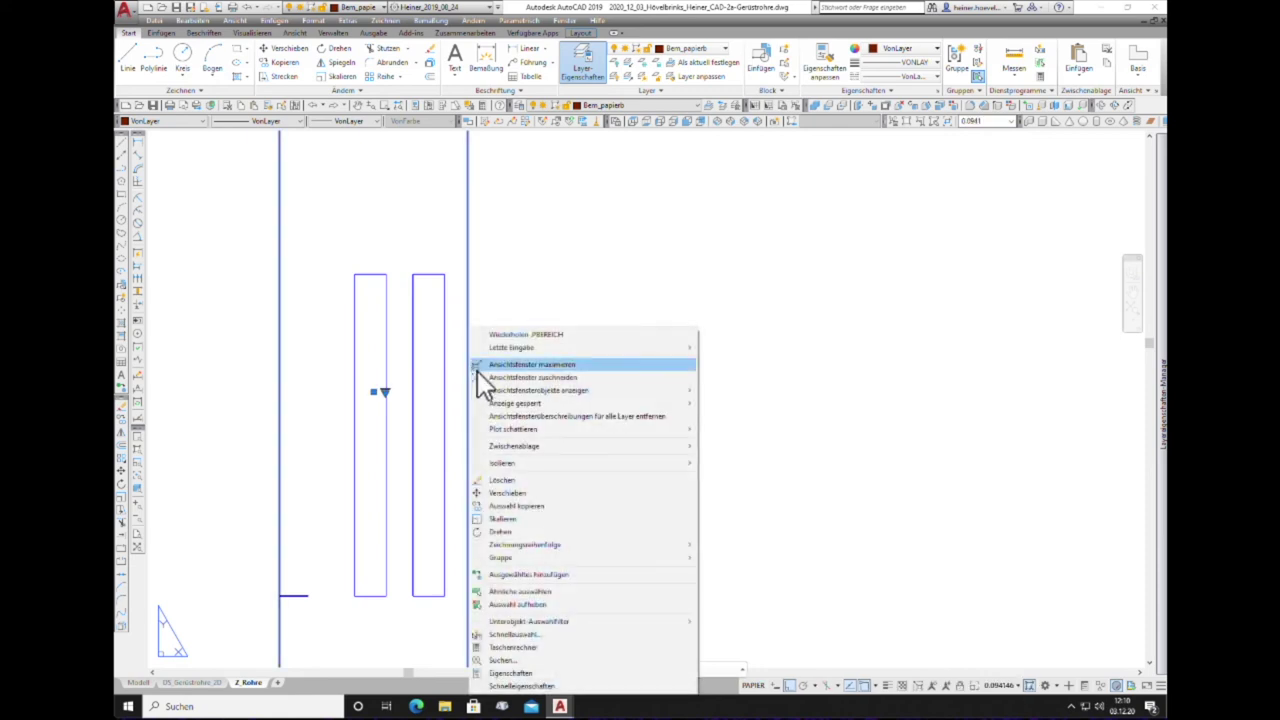
{"action": "left_click", "coordinate": [555, 673]}
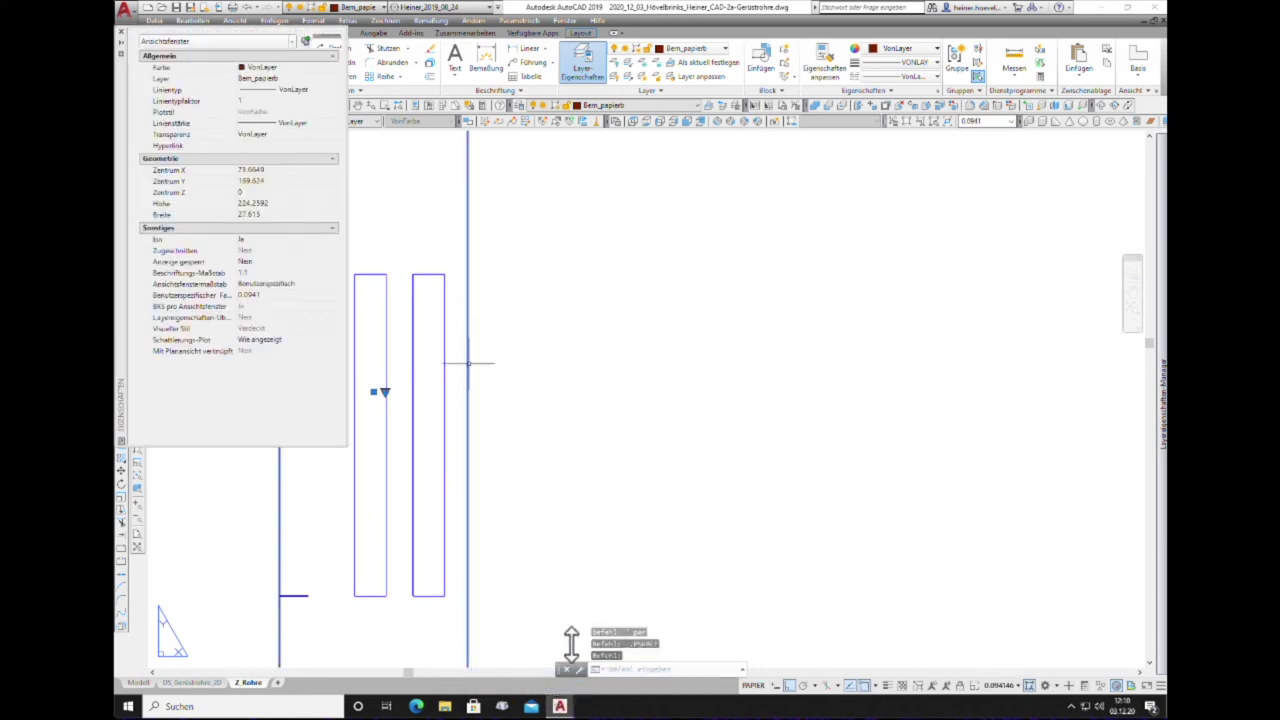
{"action": "left_click", "coordinate": [282, 287]}
{"action": "left_click", "coordinate": [293, 287]}
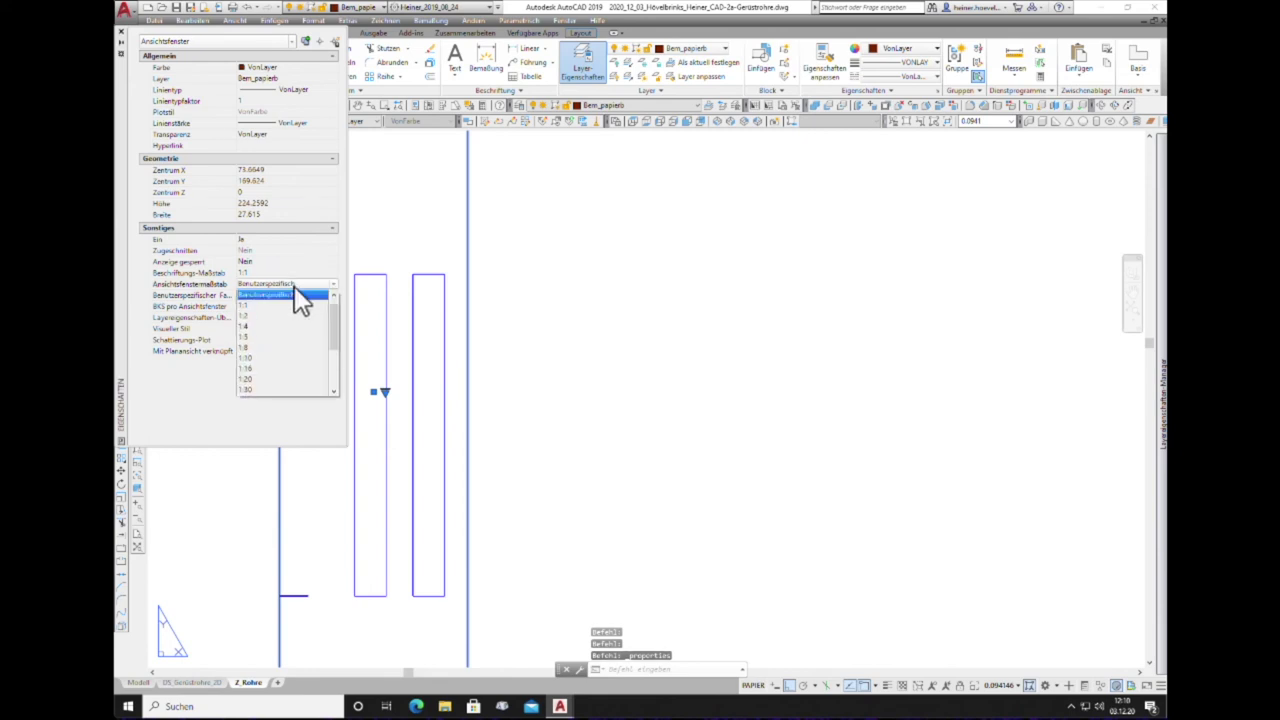
{"action": "left_click", "coordinate": [244, 317]}
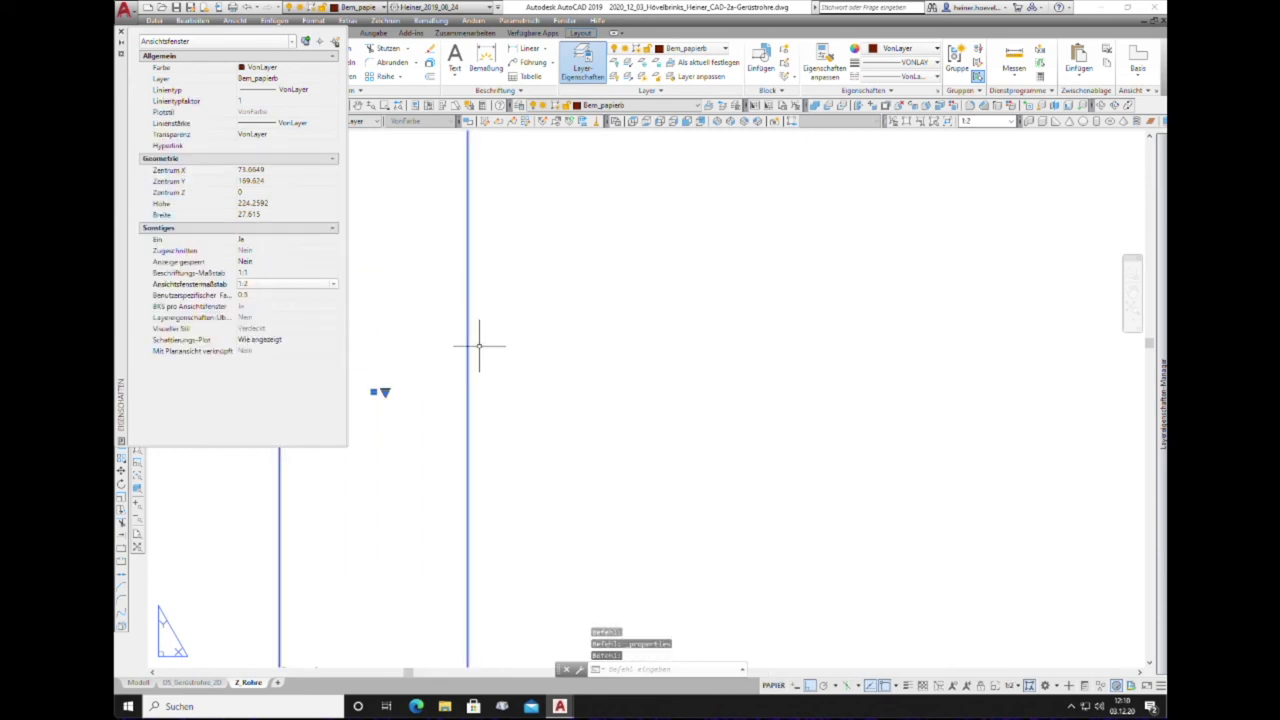
{"action": "key", "text": "Escape"}
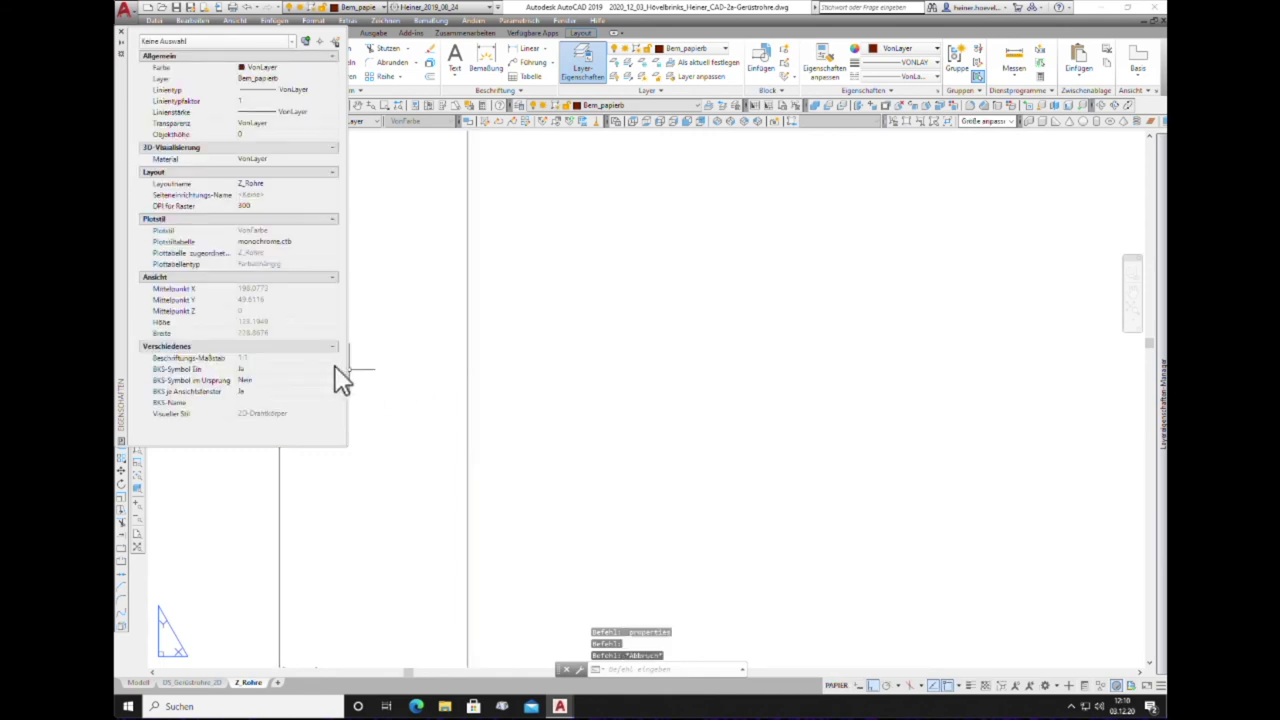
Step: Close the Properties palette and reselect the tall viewport frame
{"action": "left_click", "coordinate": [467, 357]}
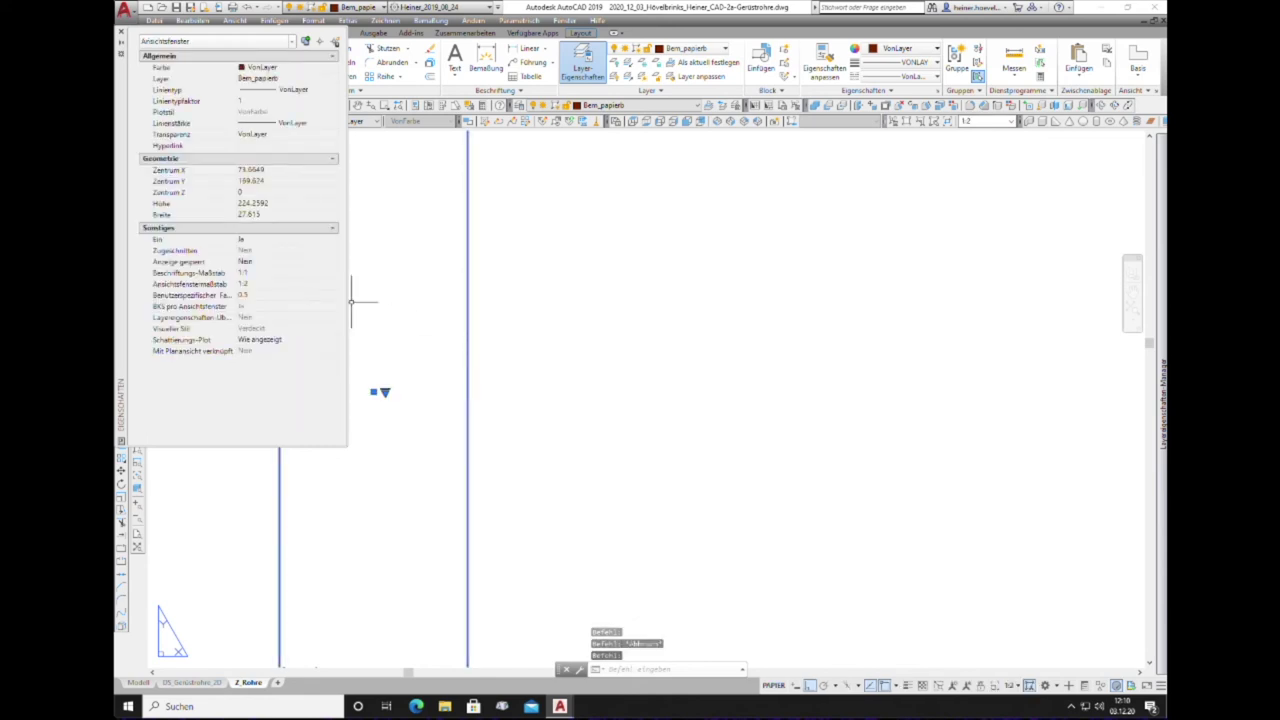
{"action": "left_click", "coordinate": [121, 32]}
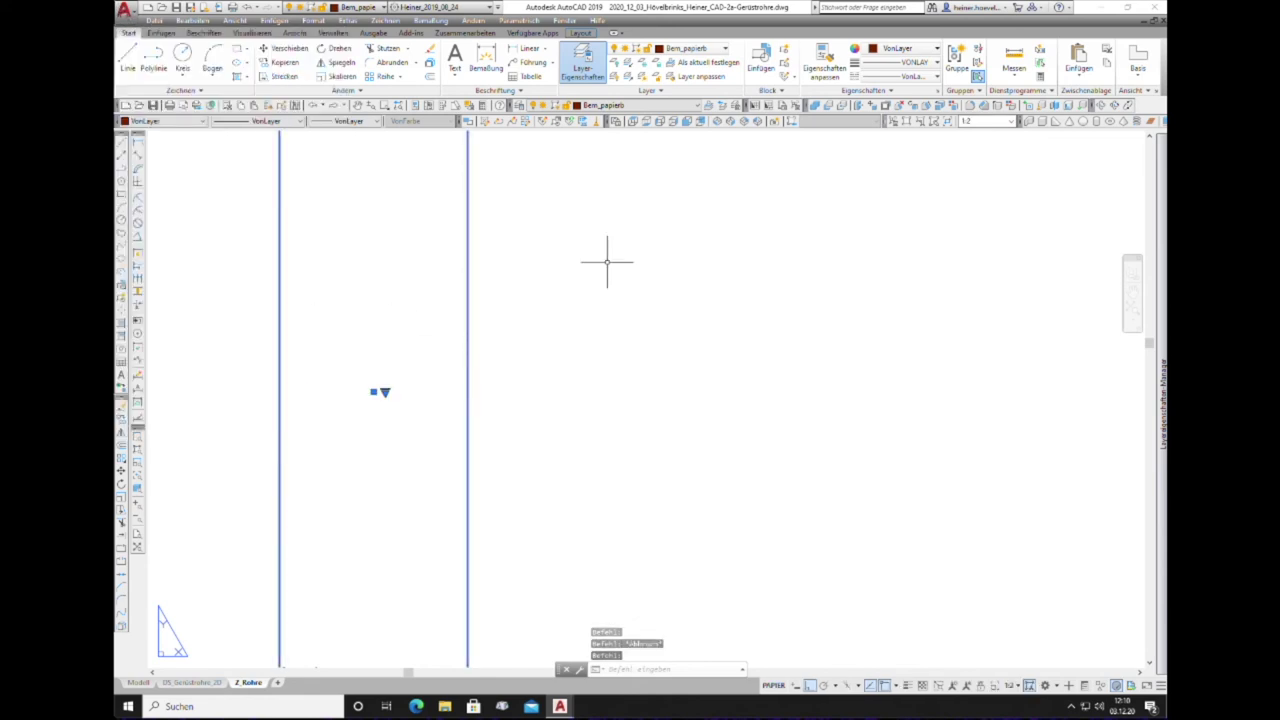
{"action": "scroll", "coordinate": [736, 372], "scroll_direction": "down", "scroll_amount": 1}
{"action": "scroll", "coordinate": [730, 371], "scroll_direction": "down", "scroll_amount": 3}
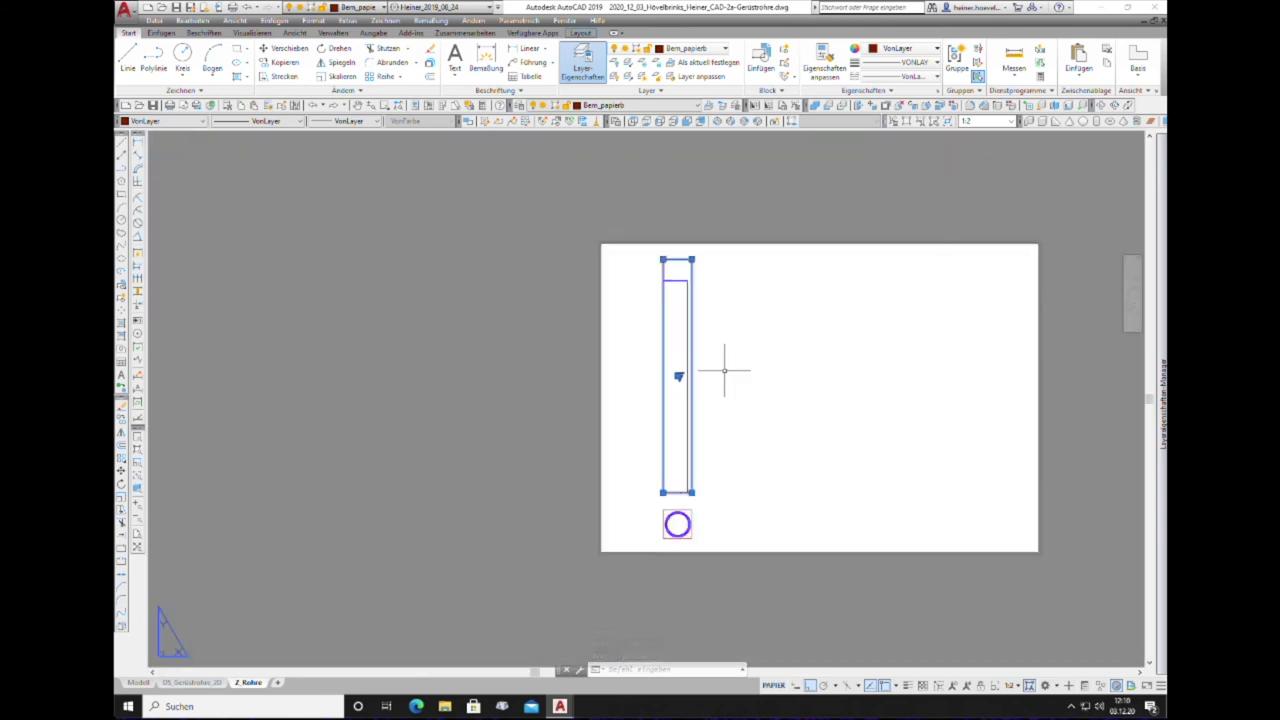
{"action": "scroll", "coordinate": [730, 303], "scroll_direction": "up", "scroll_amount": 2}
{"action": "scroll", "coordinate": [731, 288], "scroll_direction": "up", "scroll_amount": 2}
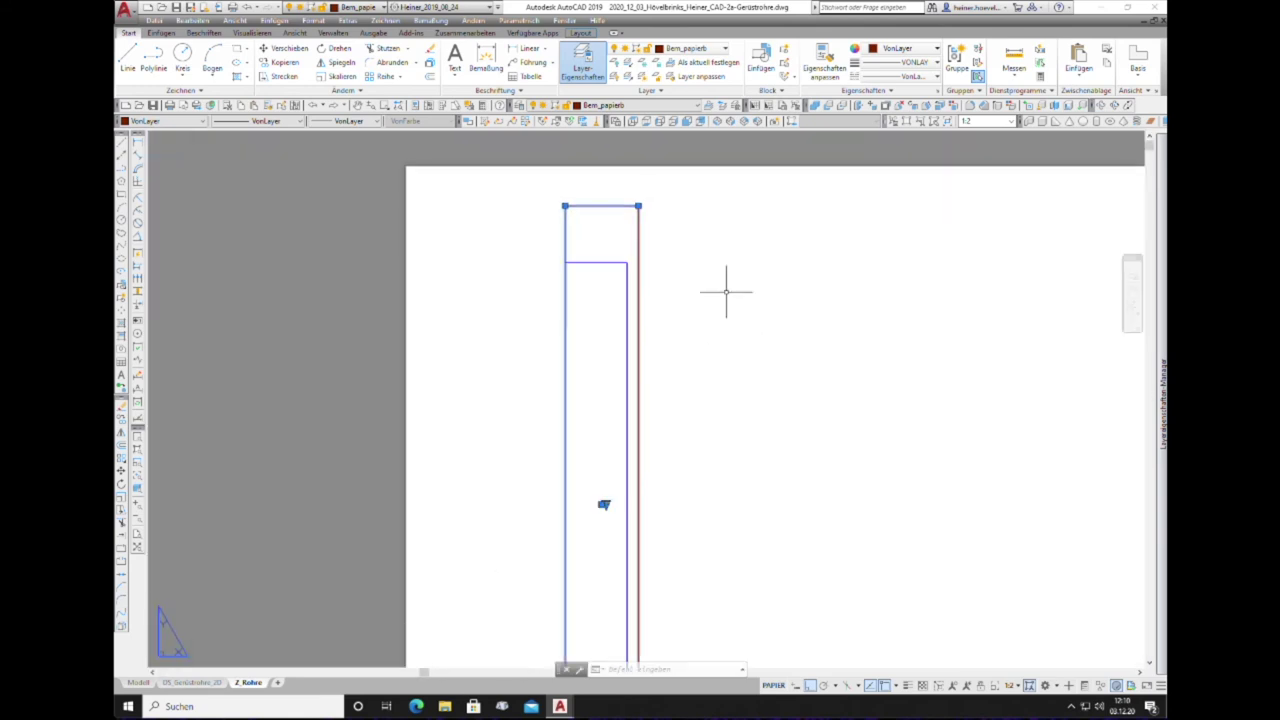
{"action": "key", "text": "Escape"}
{"action": "left_click", "coordinate": [603, 205]}
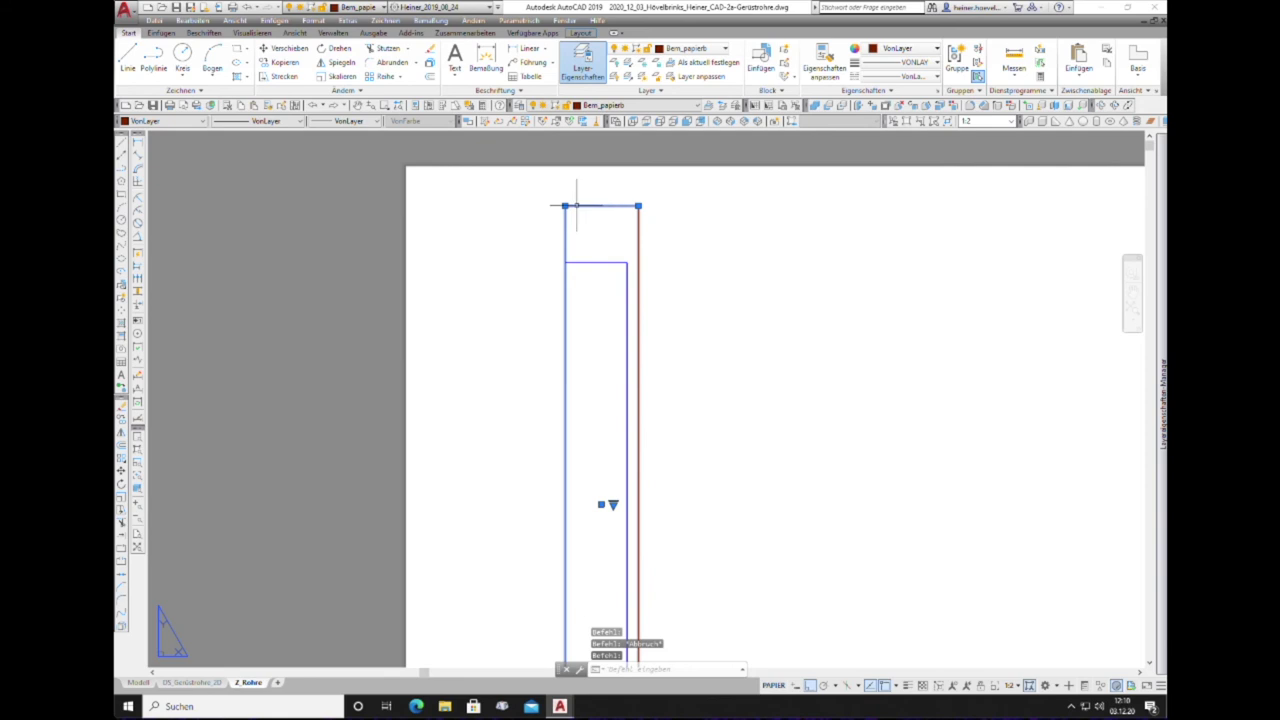
Step: Drag the tall viewport's corner and edge grips so the frame fits snugly around the tube's front view
{"action": "left_click", "coordinate": [565, 205]}
{"action": "left_click", "coordinate": [538, 205]}
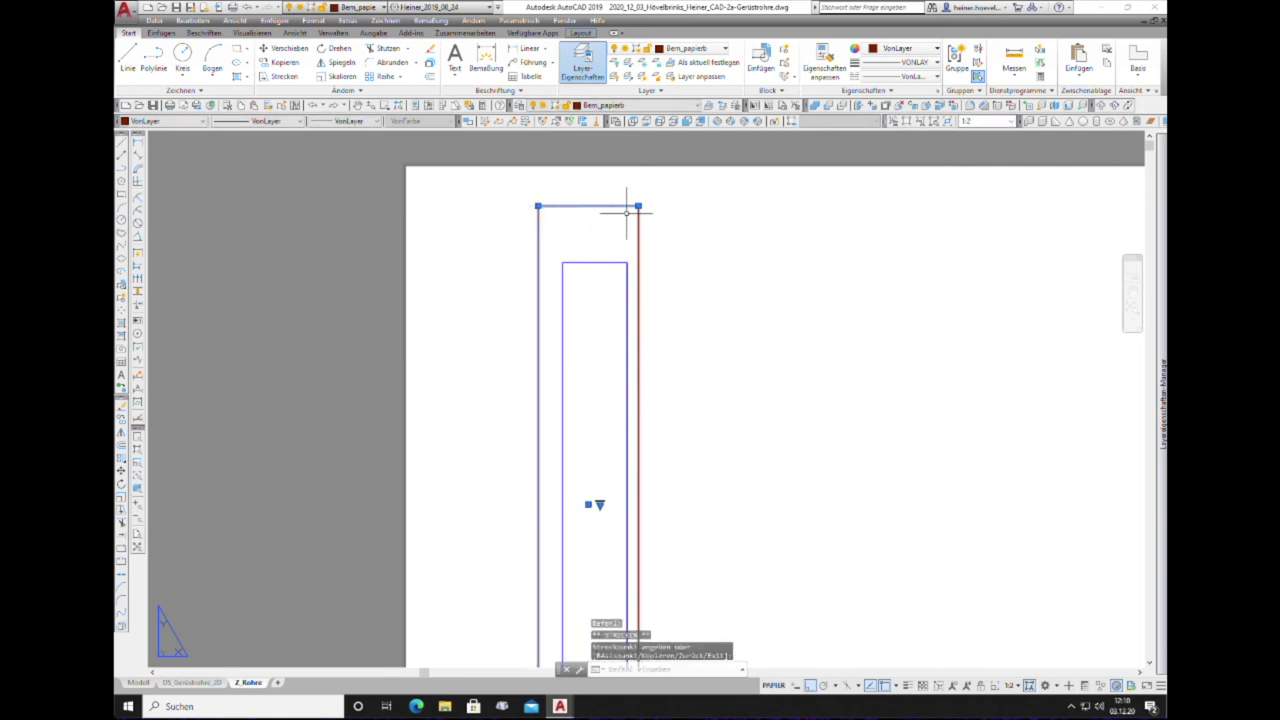
{"action": "scroll", "coordinate": [615, 215], "scroll_direction": "down", "scroll_amount": 1}
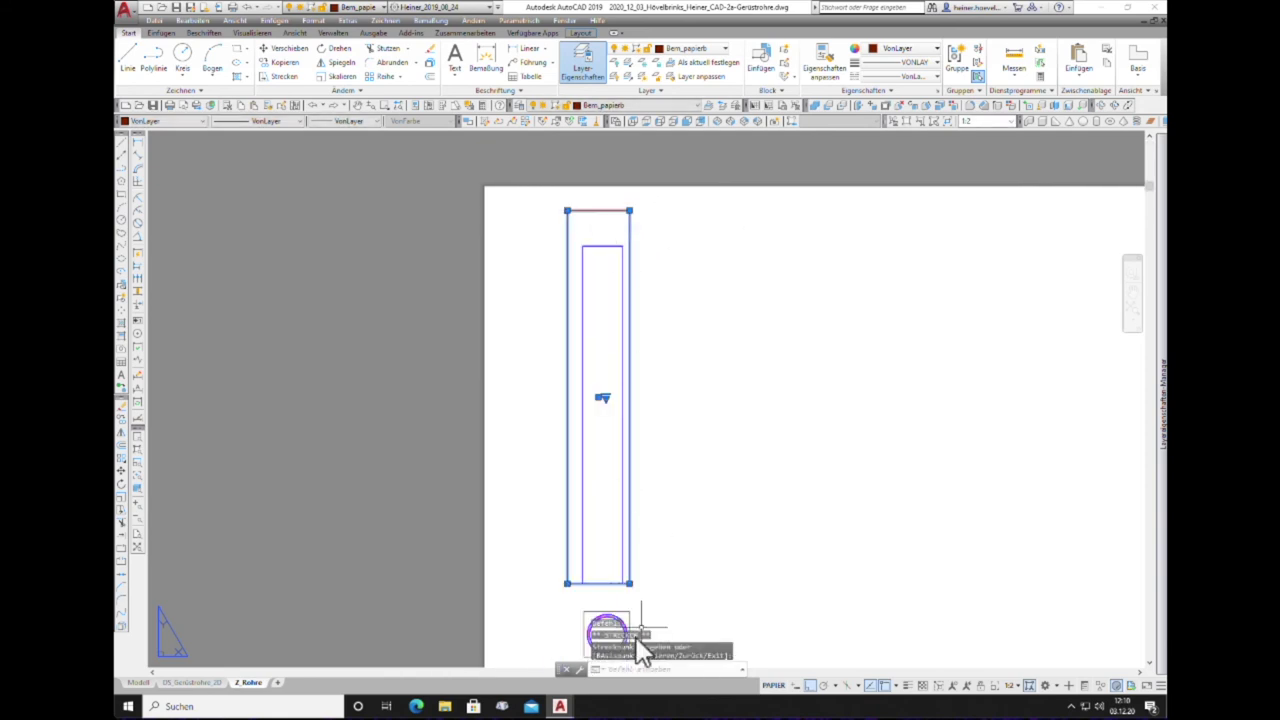
{"action": "left_click", "coordinate": [629, 584]}
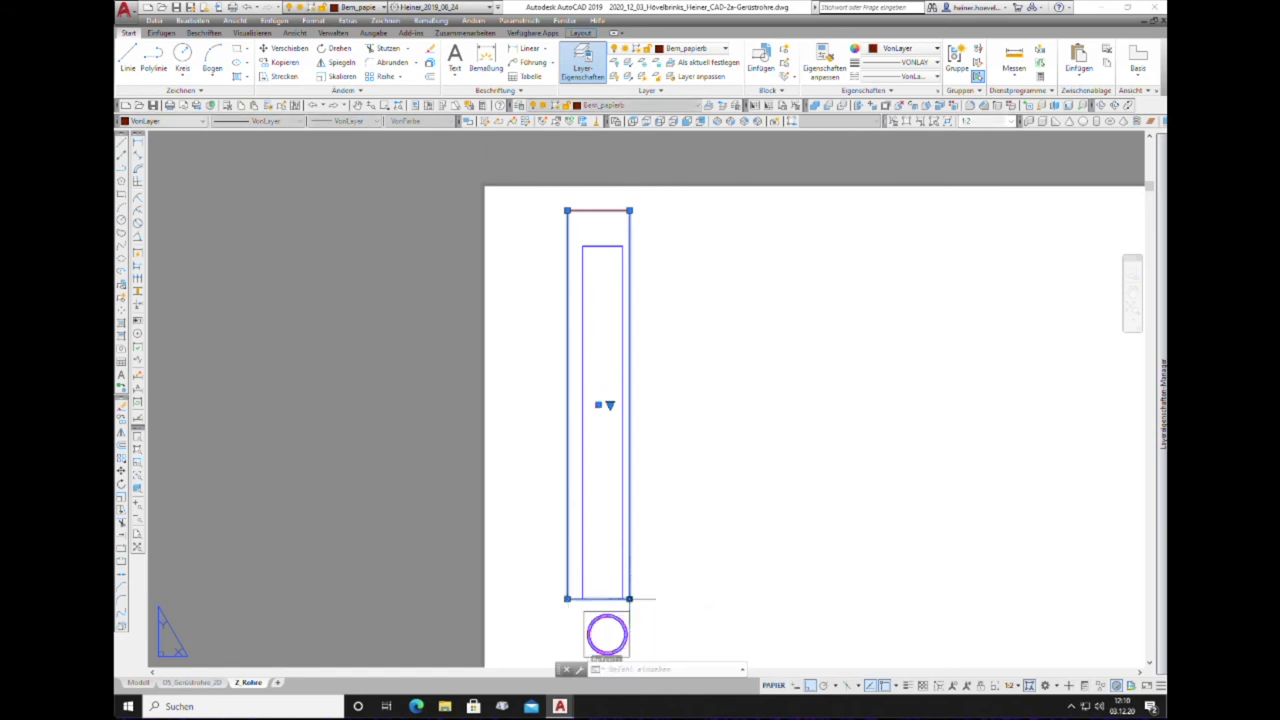
{"action": "scroll", "coordinate": [600, 455], "scroll_direction": "up", "scroll_amount": 2}
{"action": "scroll", "coordinate": [606, 509], "scroll_direction": "down", "scroll_amount": 2}
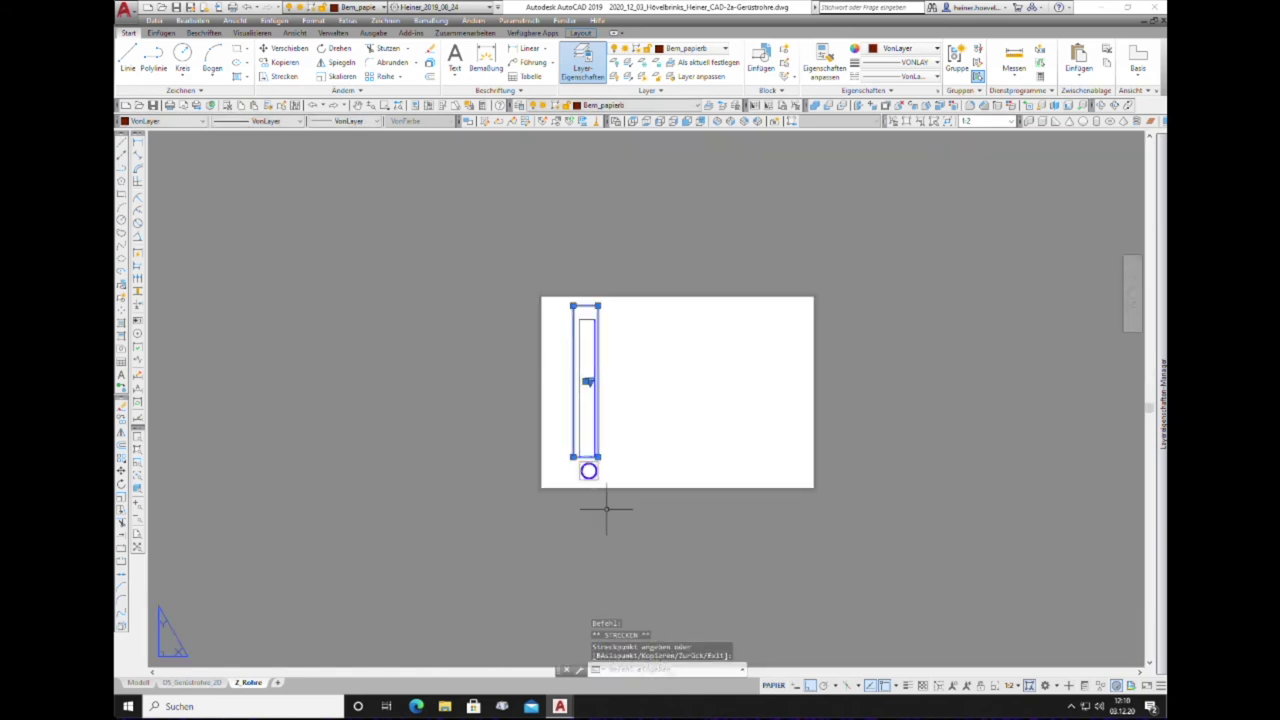
{"action": "scroll", "coordinate": [594, 398], "scroll_direction": "up", "scroll_amount": 3}
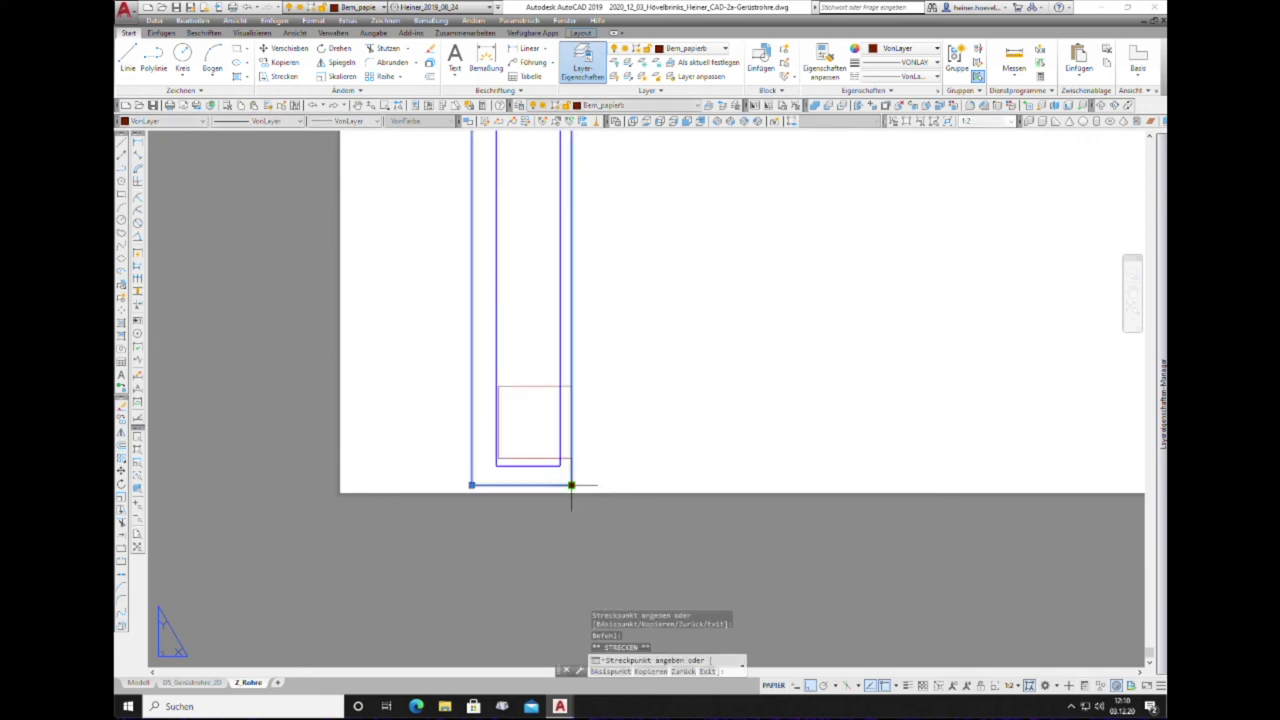
{"action": "left_click", "coordinate": [571, 474]}
{"action": "scroll", "coordinate": [534, 566], "scroll_direction": "down", "scroll_amount": 3}
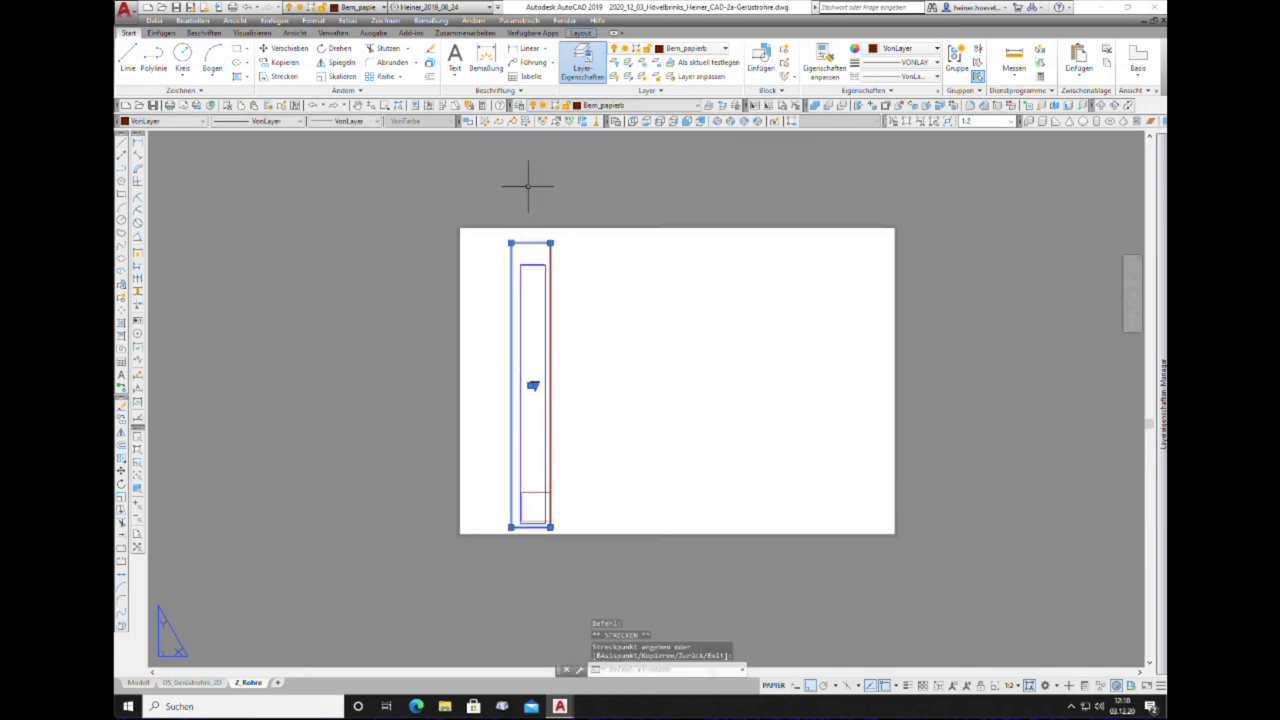
{"action": "scroll", "coordinate": [528, 185], "scroll_direction": "up", "scroll_amount": 4}
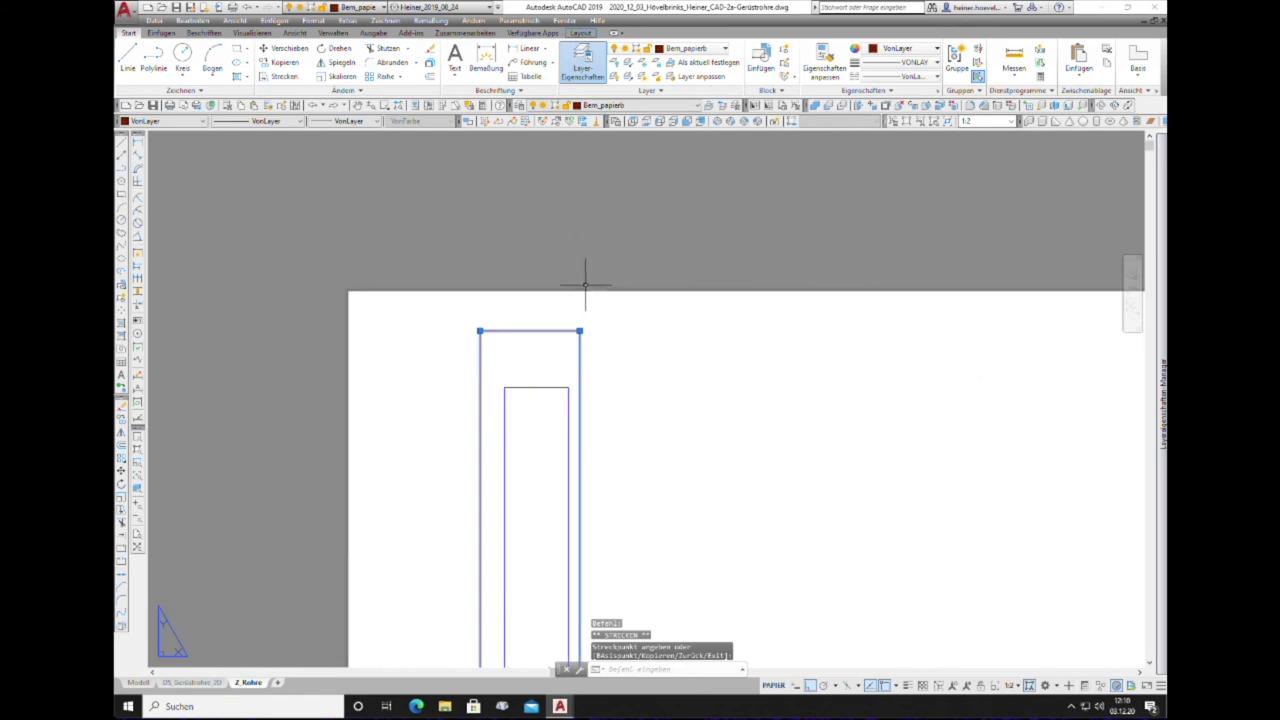
{"action": "left_click", "coordinate": [579, 381]}
{"action": "key", "text": "Escape"}
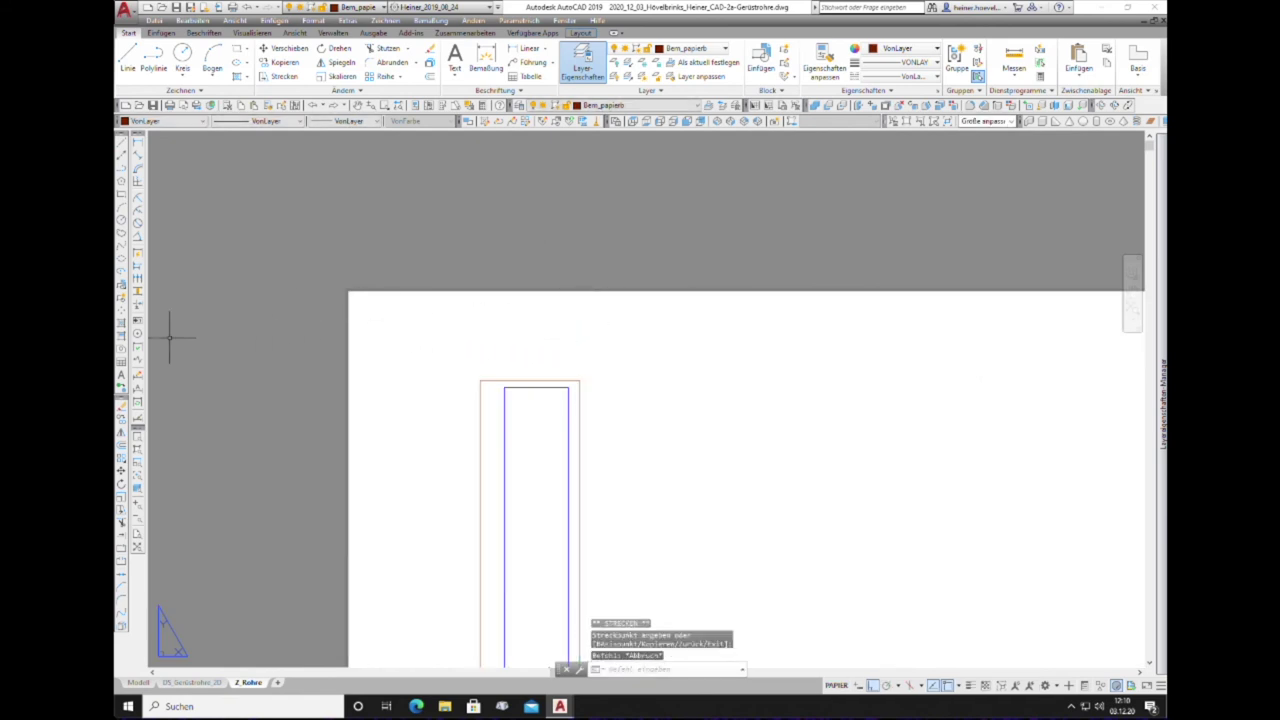
Step: Start a SCHIEBEN (Move) with the tall viewport selected
{"action": "left_click", "coordinate": [120, 470]}
{"action": "left_click", "coordinate": [579, 382]}
{"action": "scroll", "coordinate": [576, 348], "scroll_direction": "down", "scroll_amount": 6}
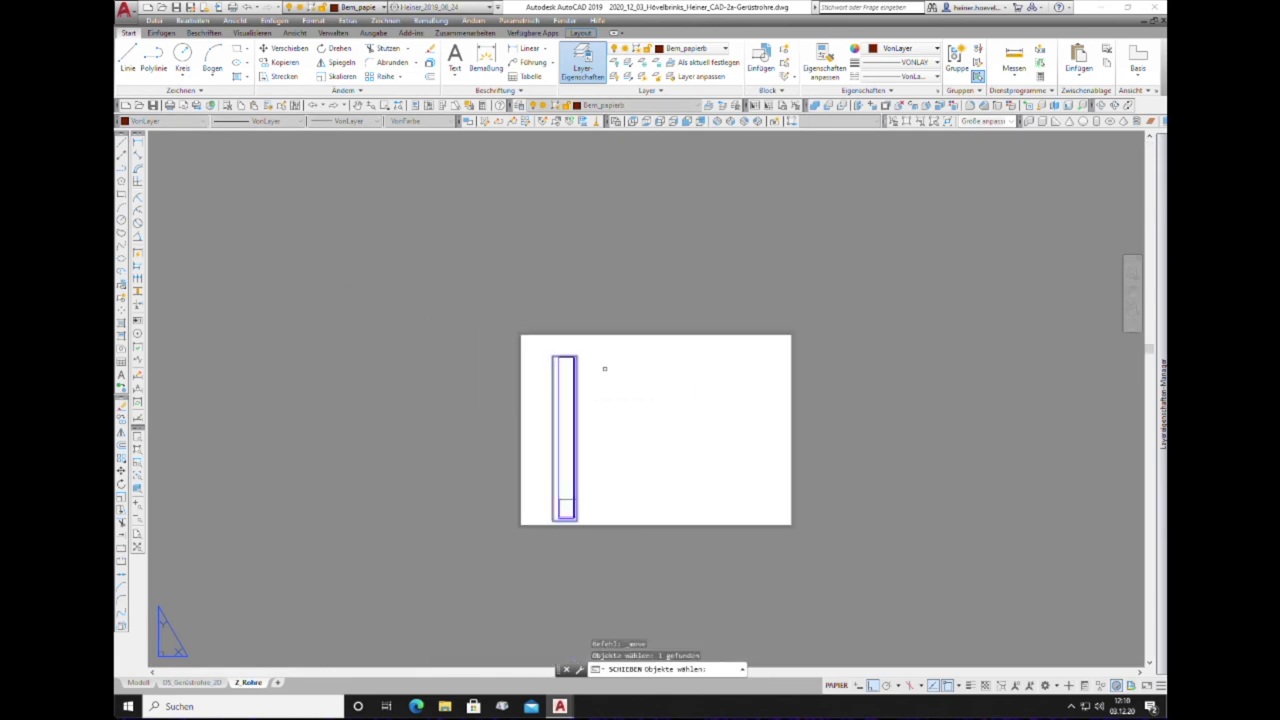
{"action": "key", "text": "Return"}
Step: Finish moving the tall viewport to its new position on the sheet
{"action": "left_click", "coordinate": [617, 388]}
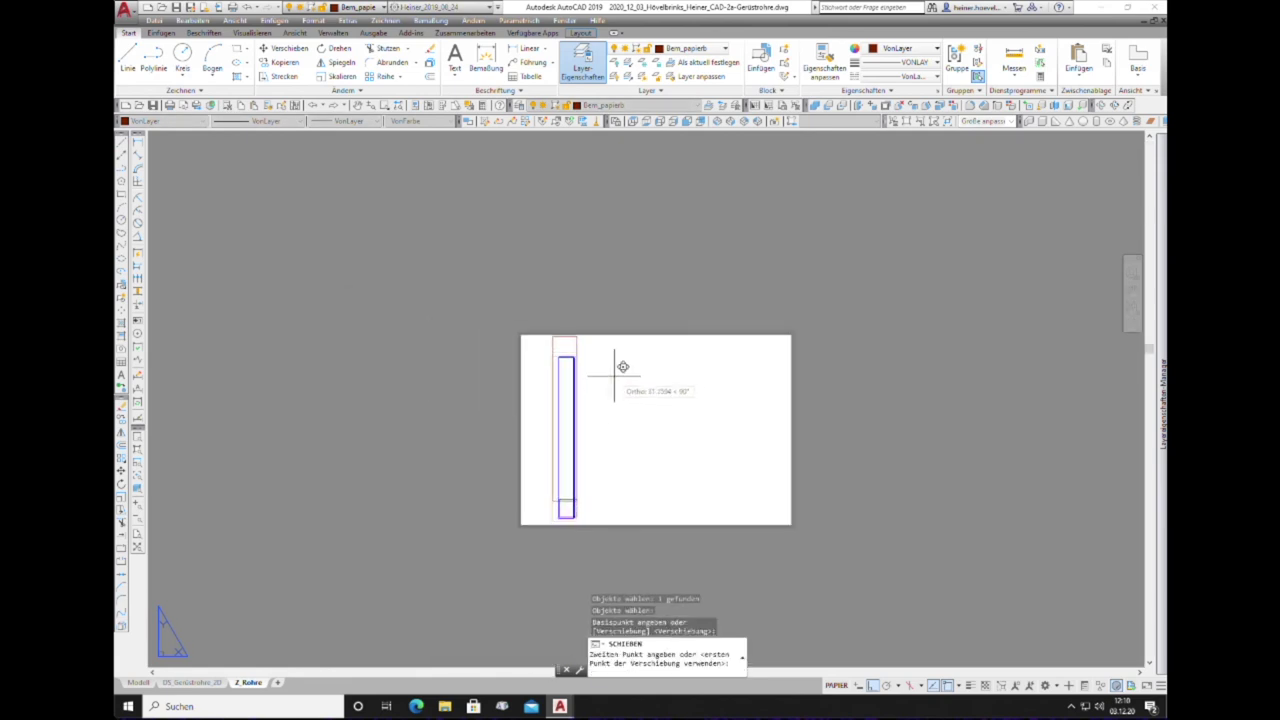
{"action": "left_click", "coordinate": [614, 372]}
{"action": "scroll", "coordinate": [585, 350], "scroll_direction": "down", "scroll_amount": 4}
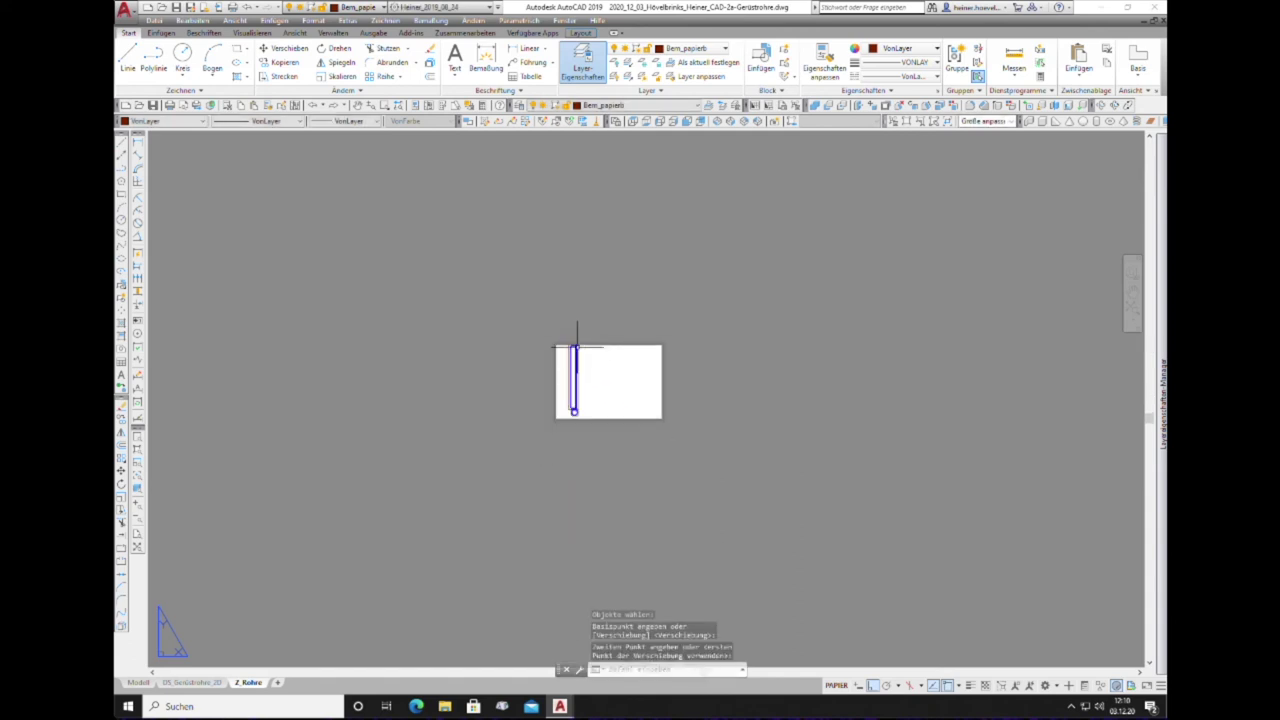
{"action": "scroll", "coordinate": [579, 352], "scroll_direction": "up", "scroll_amount": 6}
{"action": "scroll", "coordinate": [574, 336], "scroll_direction": "up", "scroll_amount": 2}
{"action": "scroll", "coordinate": [572, 335], "scroll_direction": "down", "scroll_amount": 4}
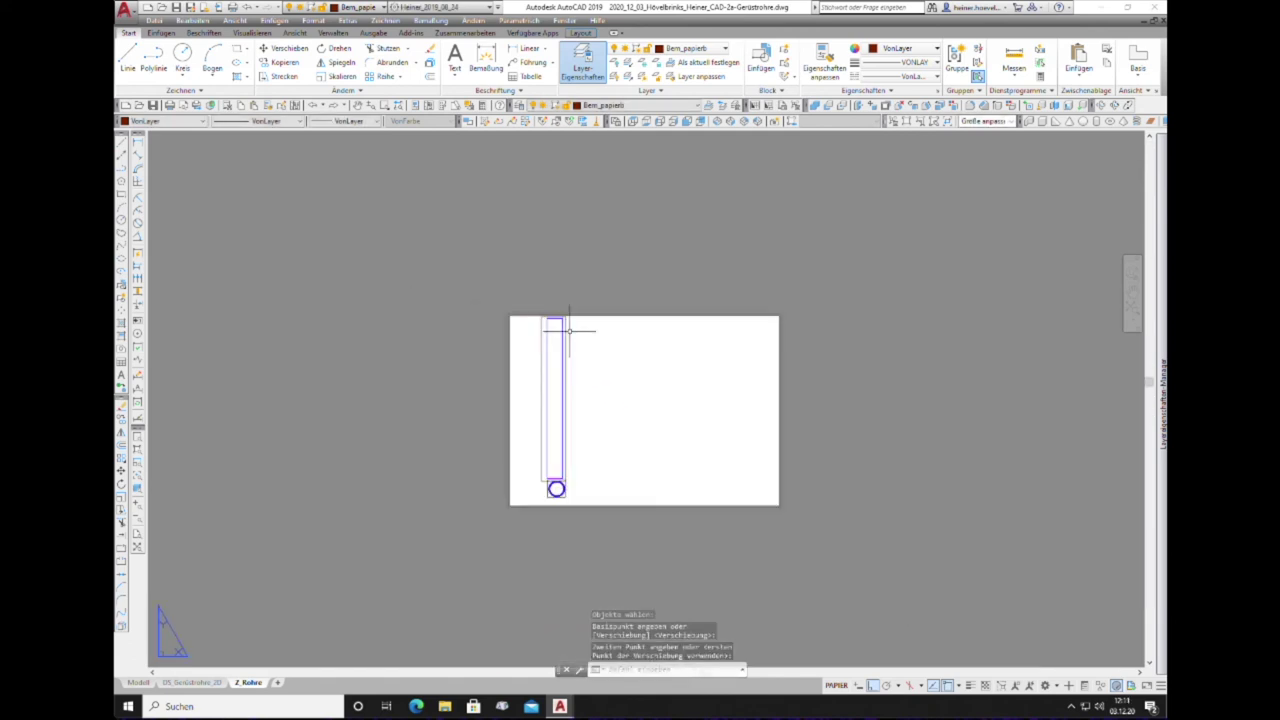
{"action": "scroll", "coordinate": [586, 481], "scroll_direction": "up", "scroll_amount": 4}
{"action": "scroll", "coordinate": [580, 500], "scroll_direction": "up", "scroll_amount": 2}
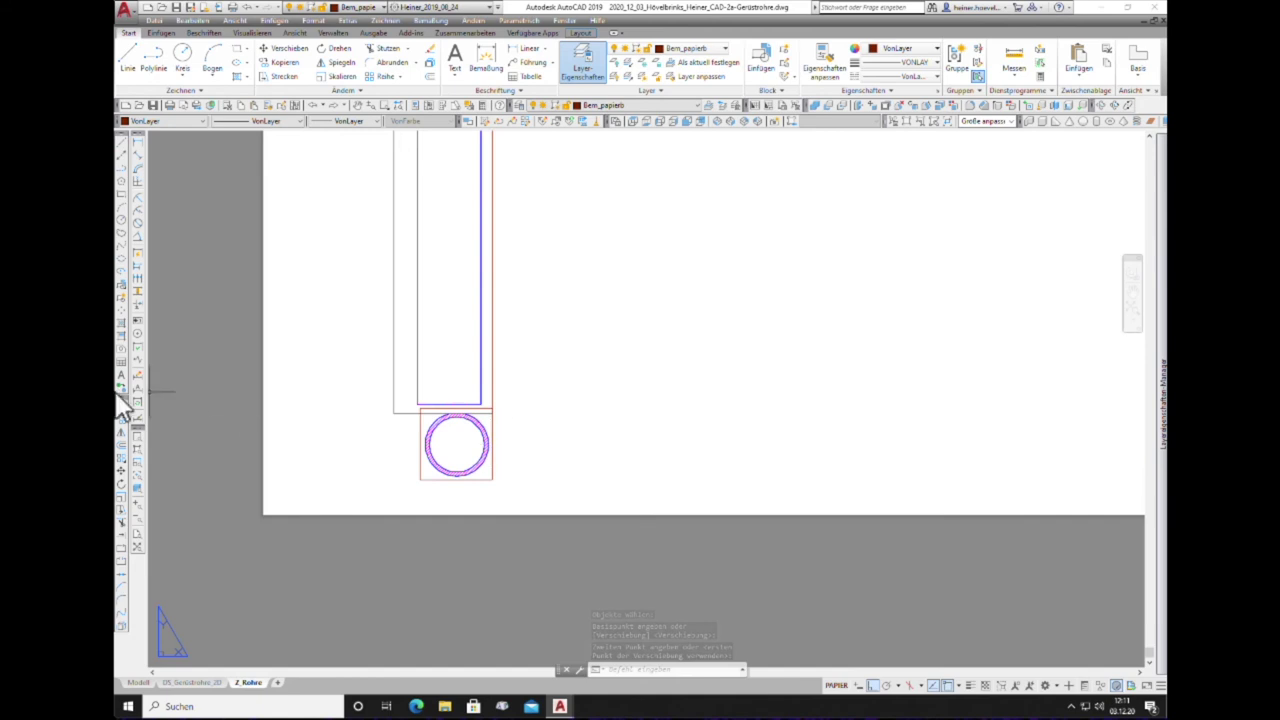
Step: Move the circular cross-section viewport slightly lower on the sheet
{"action": "left_click", "coordinate": [120, 488]}
{"action": "left_click", "coordinate": [532, 465]}
{"action": "left_click", "coordinate": [474, 438]}
{"action": "key", "text": "Return"}
{"action": "left_click", "coordinate": [574, 445]}
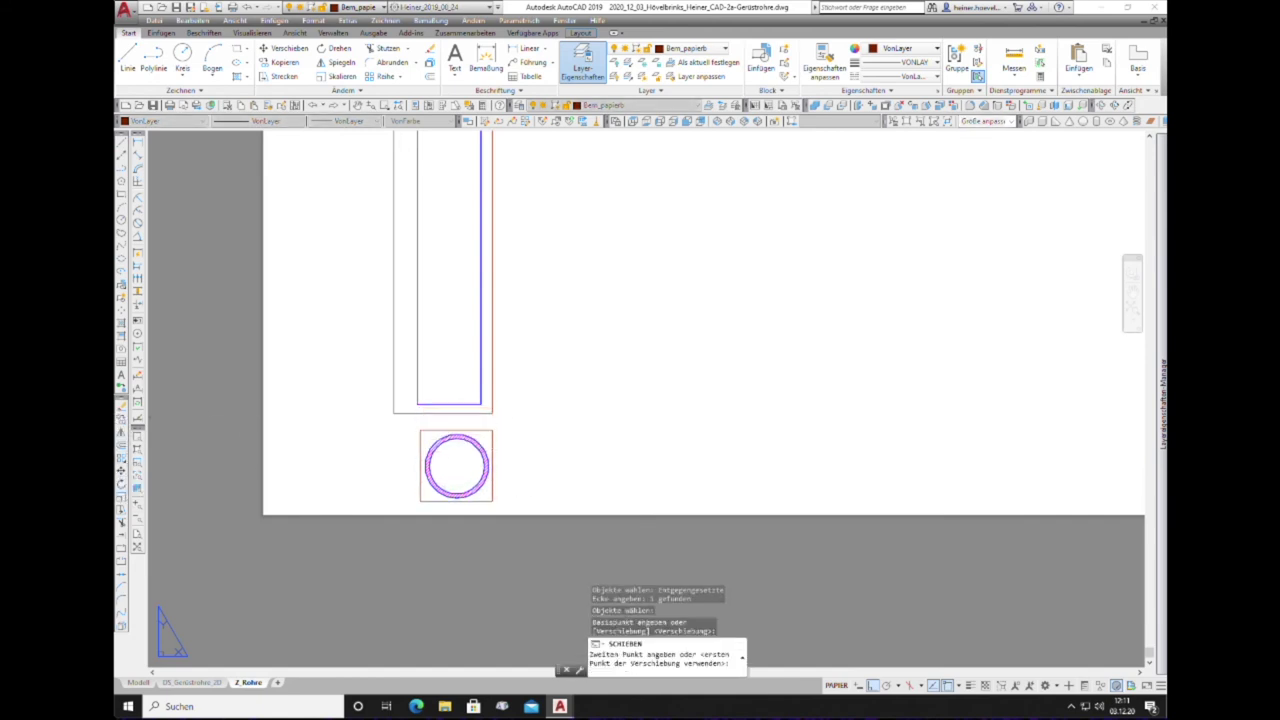
{"action": "left_click", "coordinate": [576, 467]}
Step: Begin moving the tall tube viewport down toward the circle, picking its base point
{"action": "left_click", "coordinate": [128, 480]}
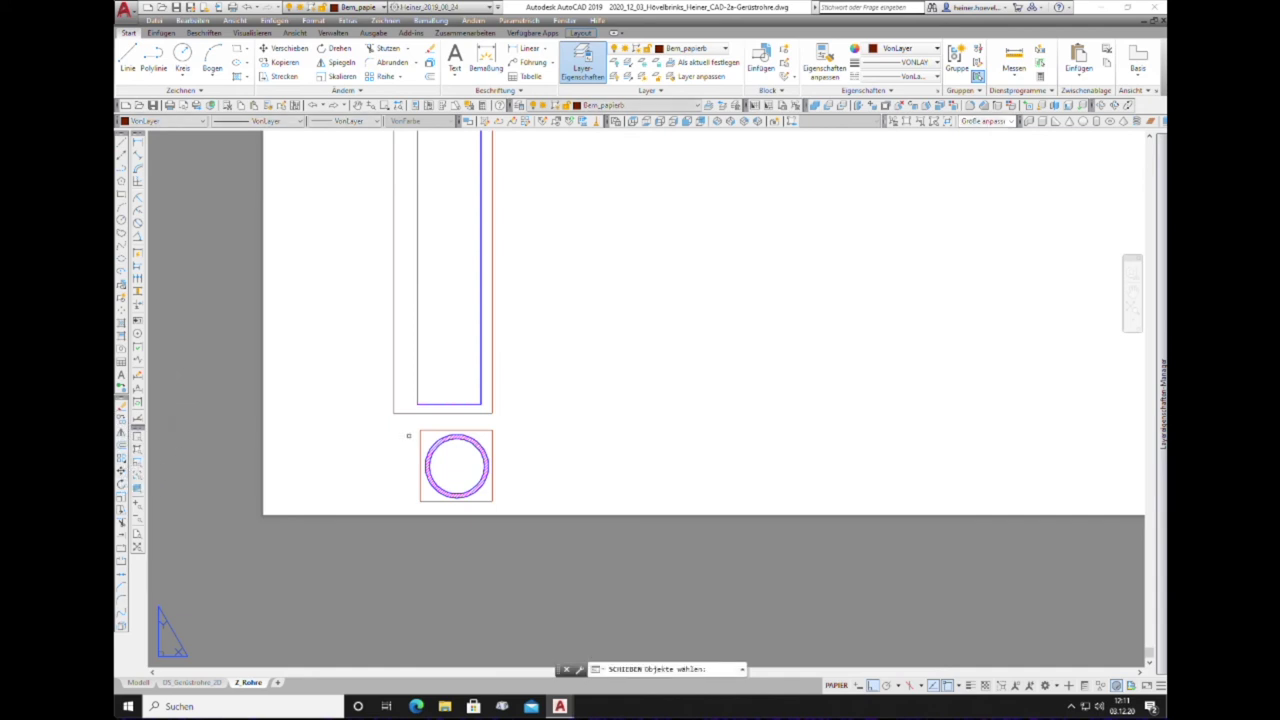
{"action": "left_click", "coordinate": [480, 412]}
{"action": "key", "text": "Return"}
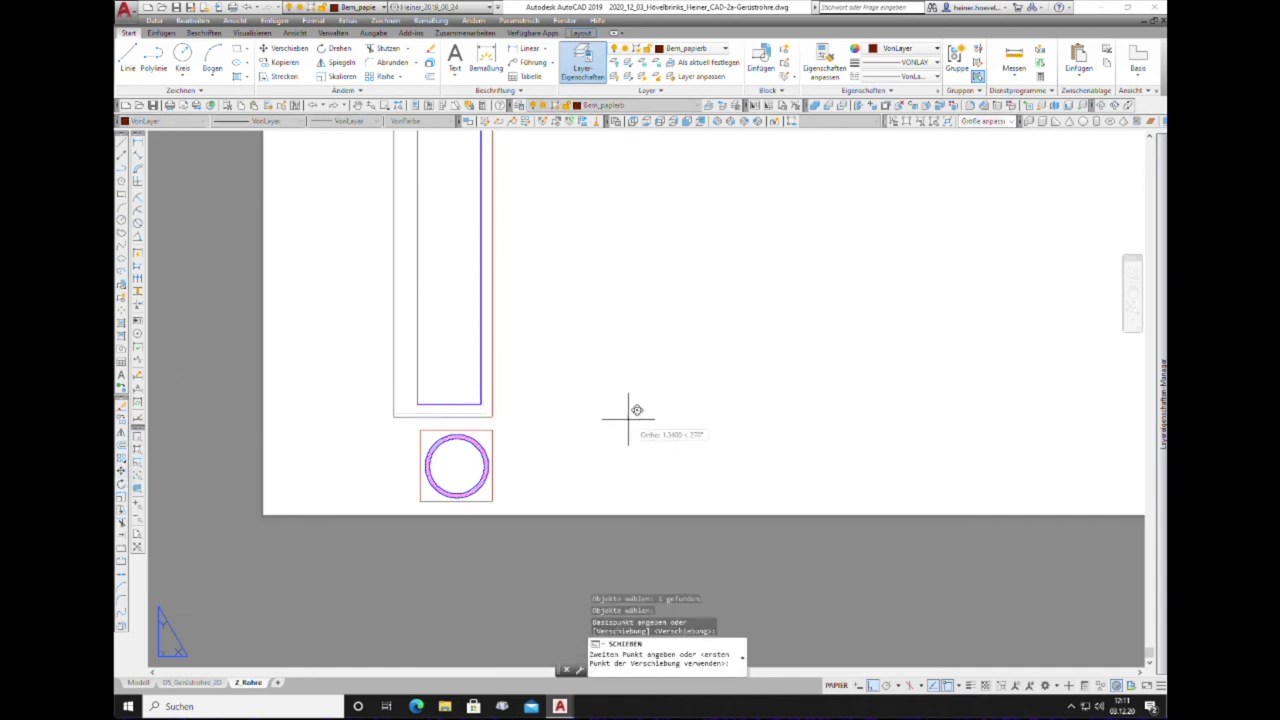
{"action": "left_click", "coordinate": [630, 420]}
{"action": "scroll", "coordinate": [535, 496], "scroll_direction": "down", "scroll_amount": 2}
{"action": "scroll", "coordinate": [535, 496], "scroll_direction": "down", "scroll_amount": 2}
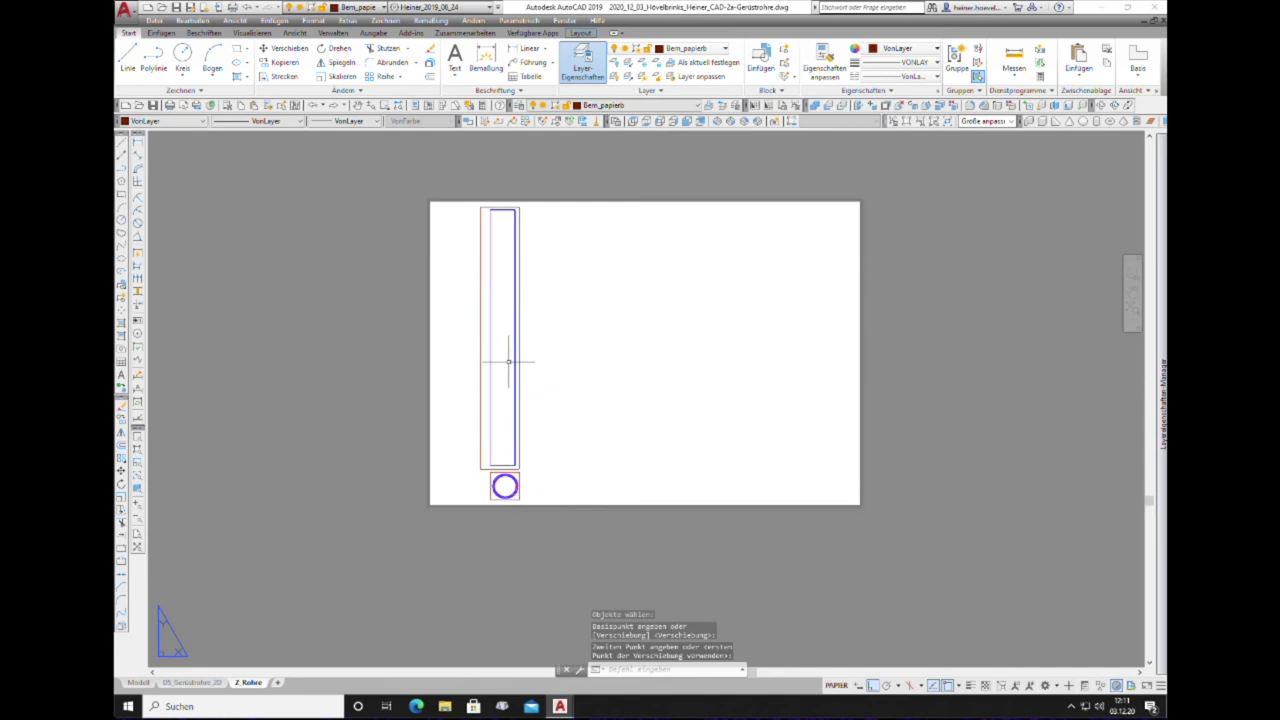
{"action": "scroll", "coordinate": [520, 234], "scroll_direction": "up", "scroll_amount": 2}
{"action": "scroll", "coordinate": [517, 278], "scroll_direction": "up", "scroll_amount": 1}
{"action": "scroll", "coordinate": [517, 278], "scroll_direction": "down", "scroll_amount": 1}
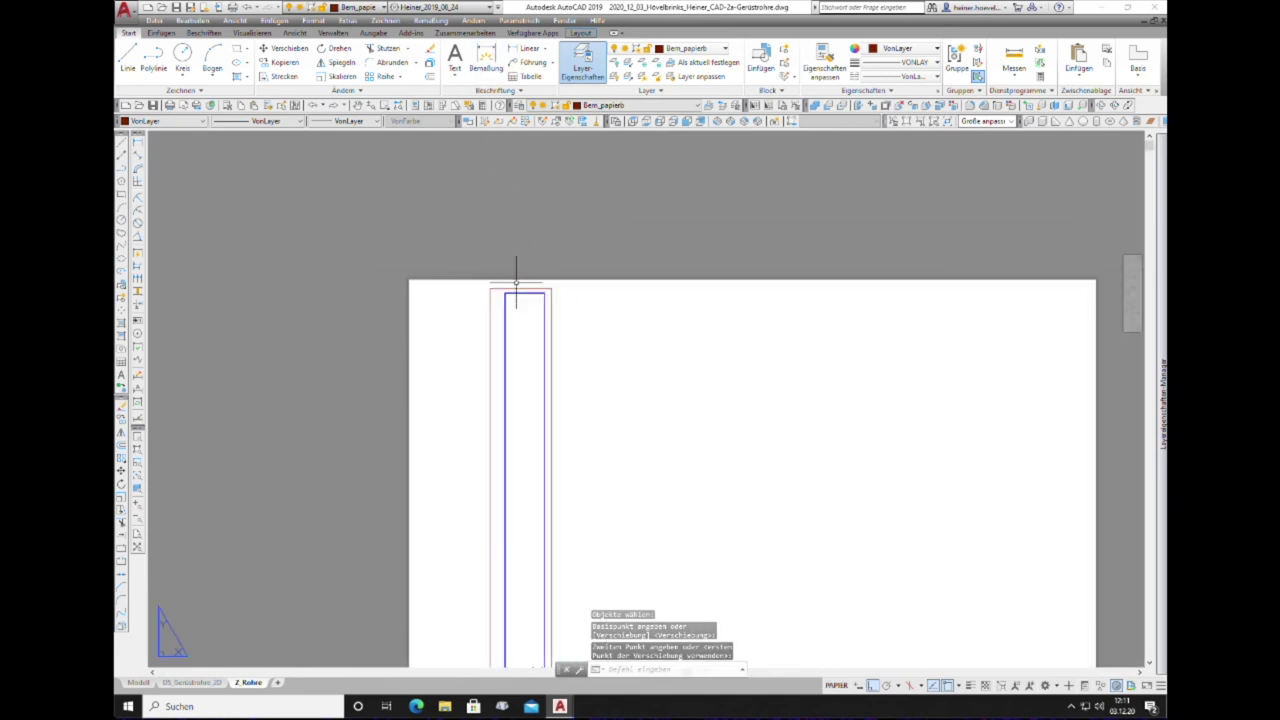
{"action": "scroll", "coordinate": [510, 270], "scroll_direction": "down", "scroll_amount": 1}
{"action": "scroll", "coordinate": [549, 410], "scroll_direction": "up", "scroll_amount": 2}
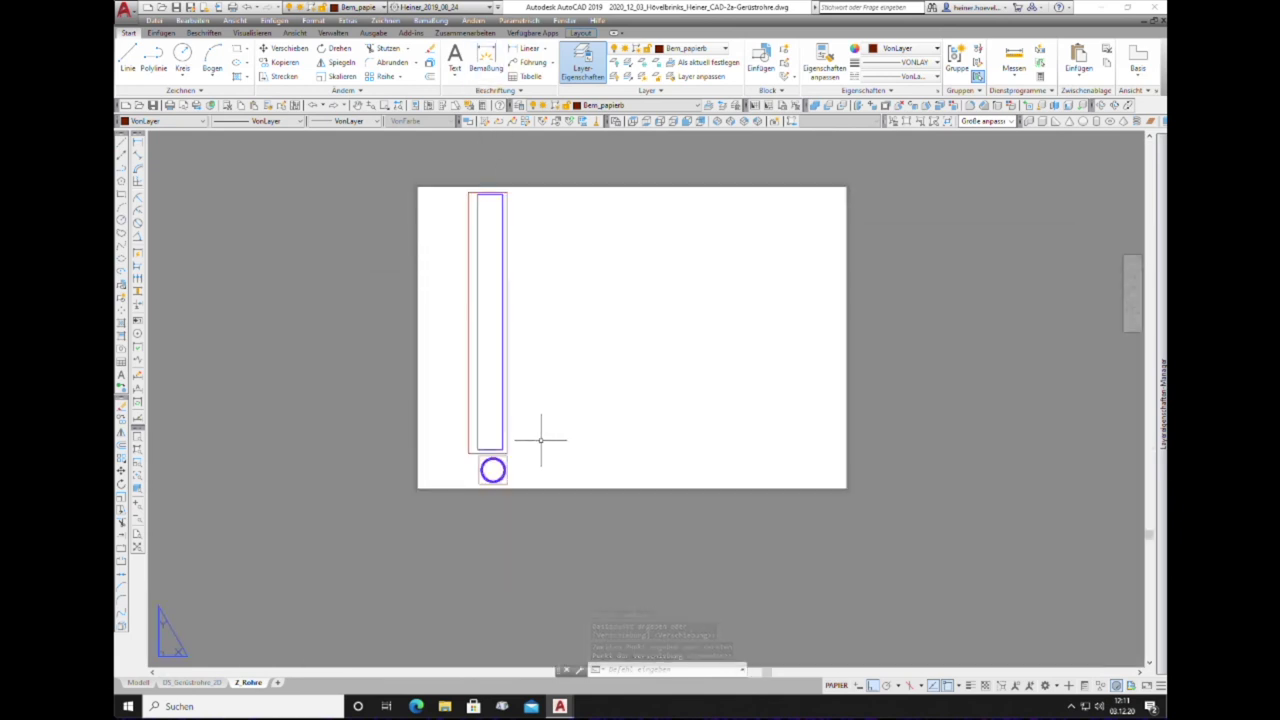
{"action": "scroll", "coordinate": [537, 430], "scroll_direction": "up", "scroll_amount": 3}
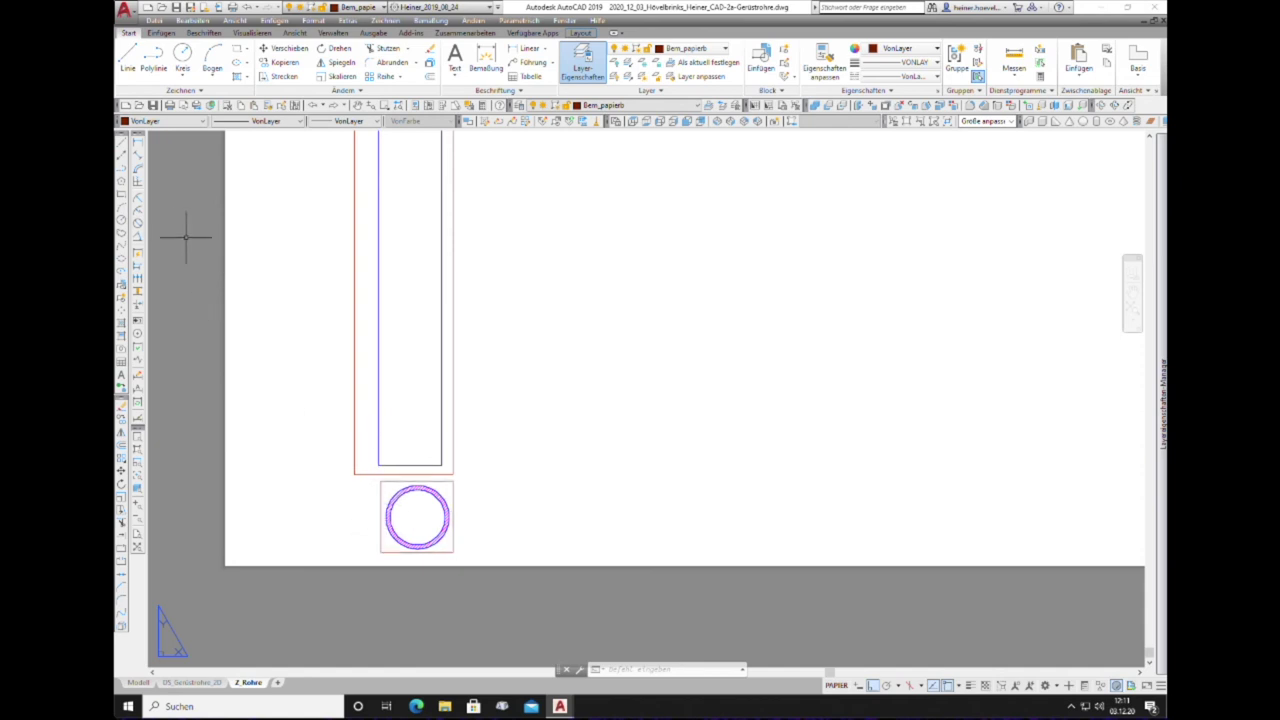
Step: Draw an Ortho vertical line from the circle's centre up past the top of the tube viewport
{"action": "left_click", "coordinate": [124, 151]}
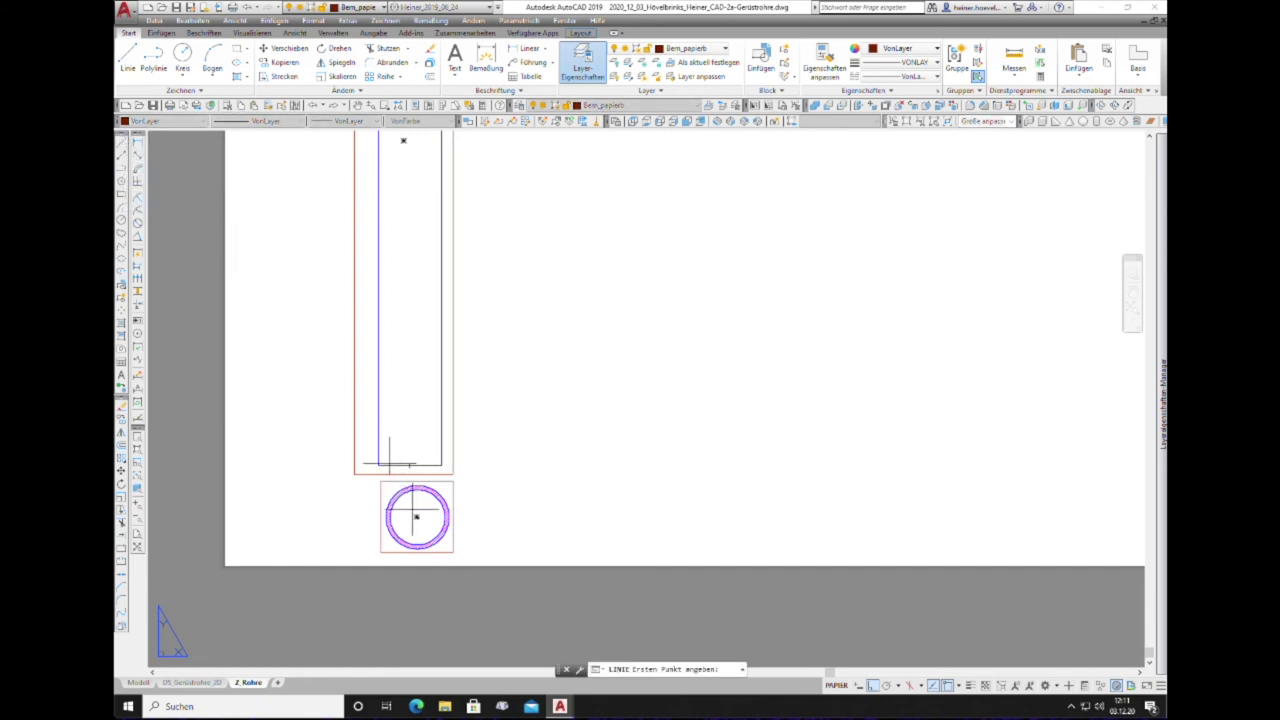
{"action": "scroll", "coordinate": [415, 514], "scroll_direction": "down", "scroll_amount": 2}
{"action": "scroll", "coordinate": [415, 514], "scroll_direction": "up", "scroll_amount": 8}
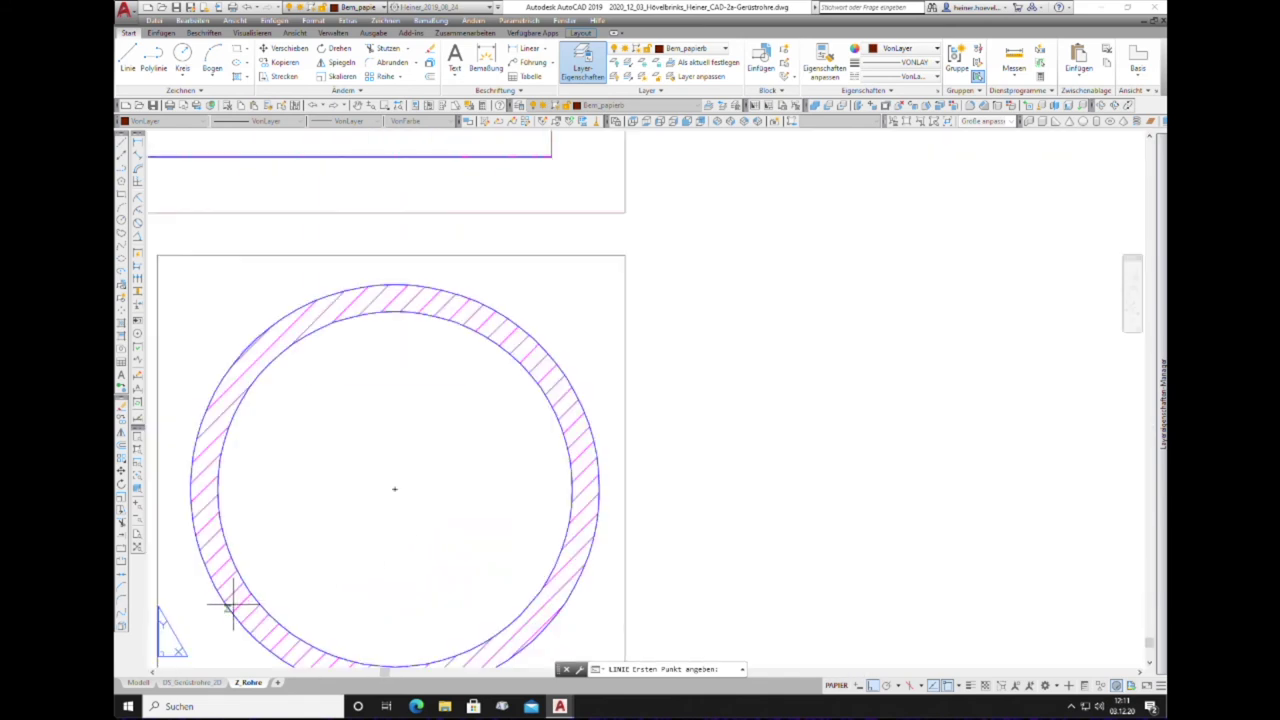
{"action": "left_click", "coordinate": [395, 489]}
{"action": "scroll", "coordinate": [398, 495], "scroll_direction": "down", "scroll_amount": 3}
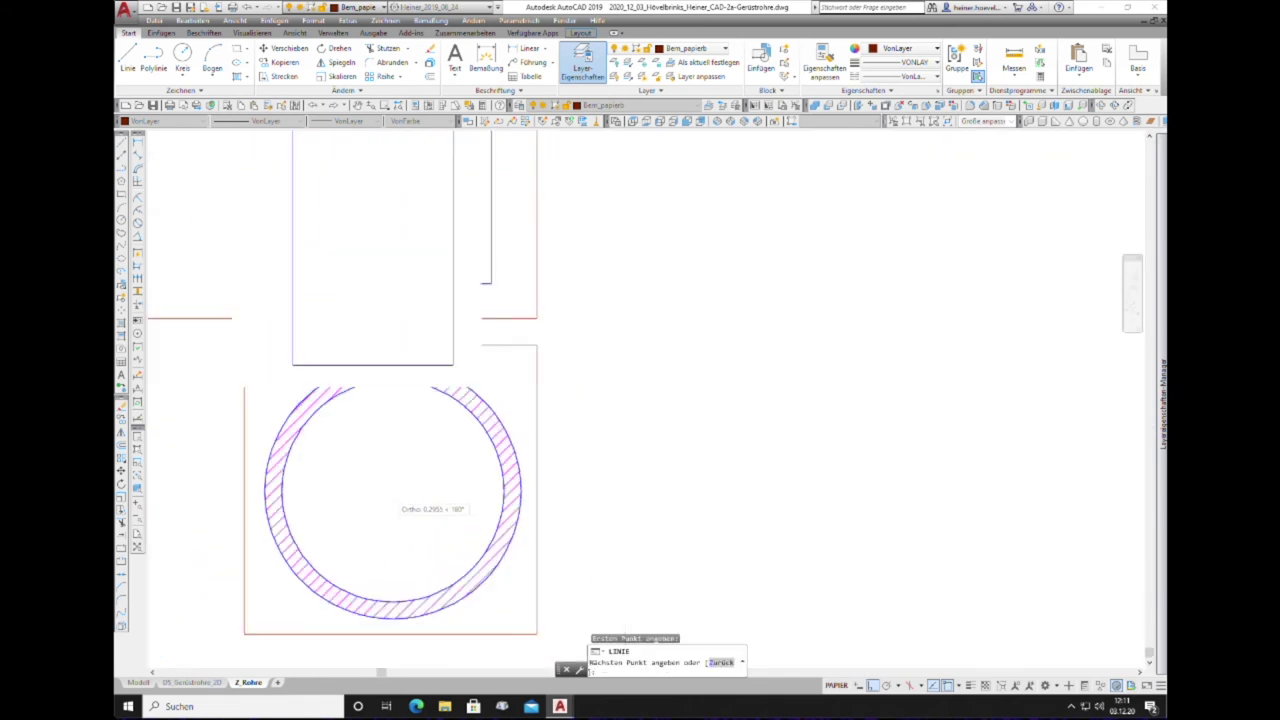
{"action": "scroll", "coordinate": [405, 515], "scroll_direction": "down", "scroll_amount": 6}
{"action": "scroll", "coordinate": [608, 360], "scroll_direction": "up", "scroll_amount": 4}
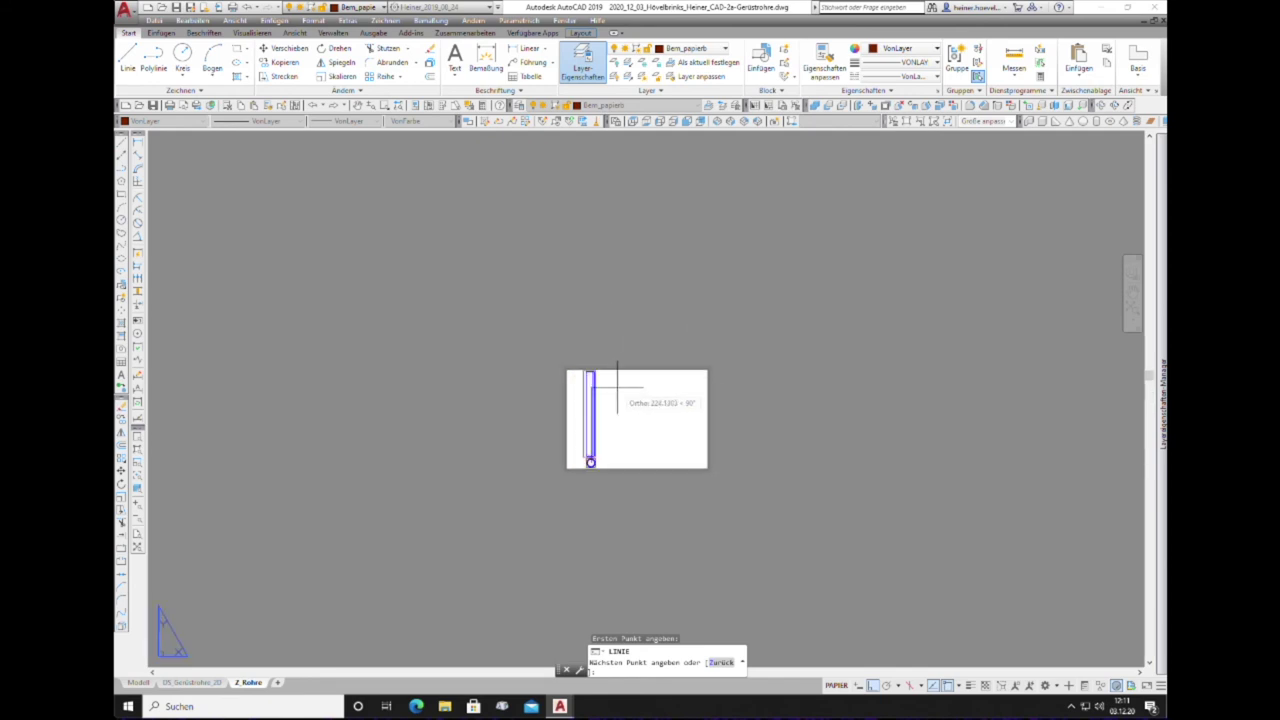
{"action": "scroll", "coordinate": [608, 365], "scroll_direction": "up", "scroll_amount": 4}
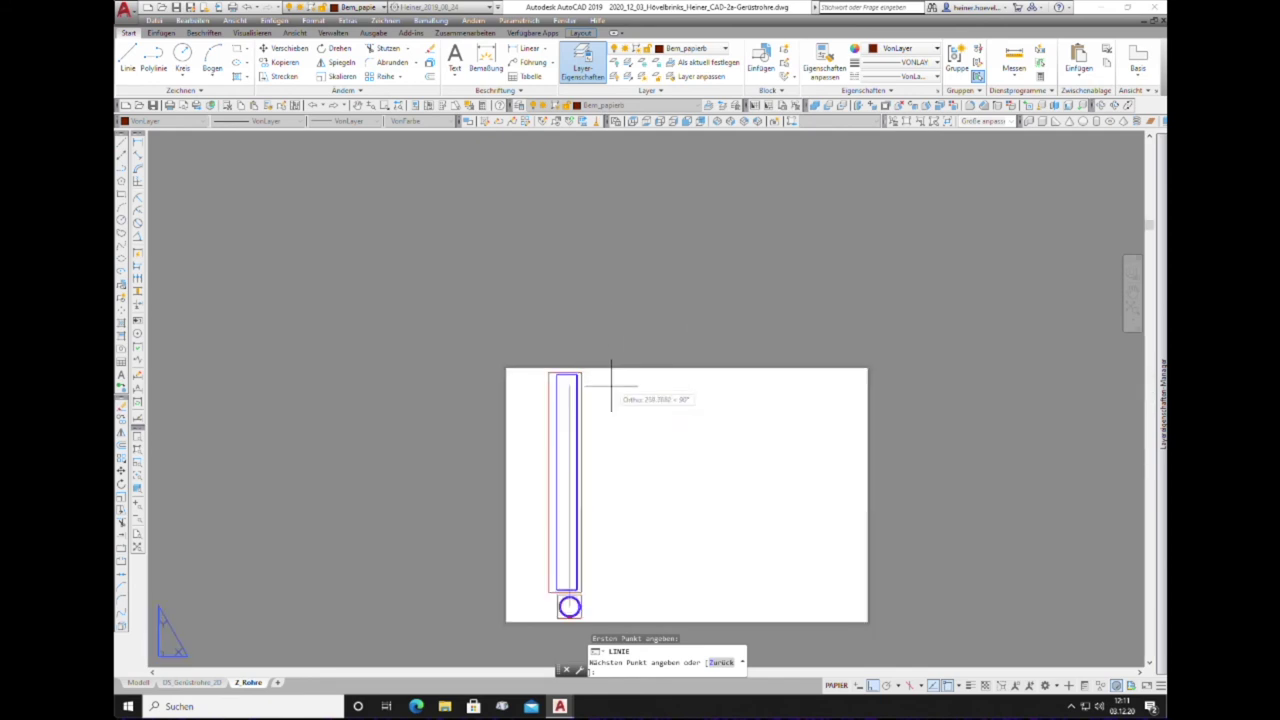
{"action": "left_click", "coordinate": [873, 686]}
{"action": "scroll", "coordinate": [565, 343], "scroll_direction": "up", "scroll_amount": 3}
{"action": "scroll", "coordinate": [610, 370], "scroll_direction": "up", "scroll_amount": 3}
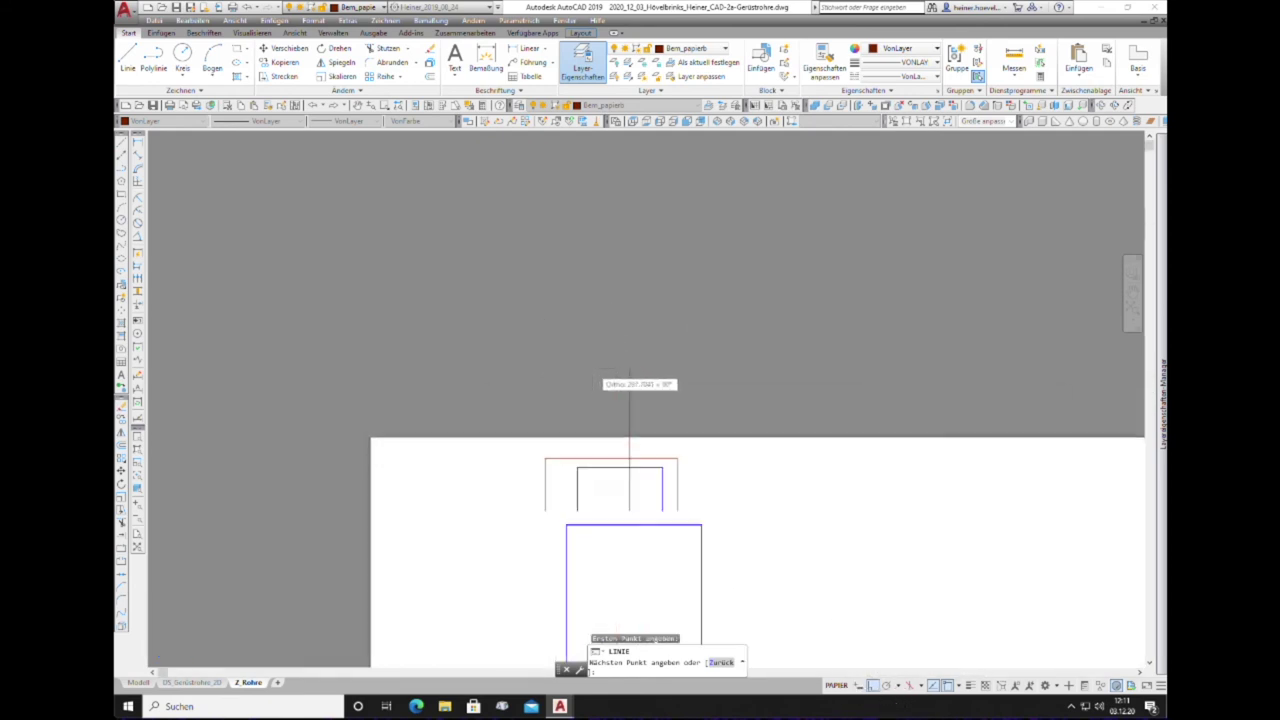
{"action": "scroll", "coordinate": [600, 355], "scroll_direction": "up", "scroll_amount": 2}
{"action": "left_click", "coordinate": [648, 293]}
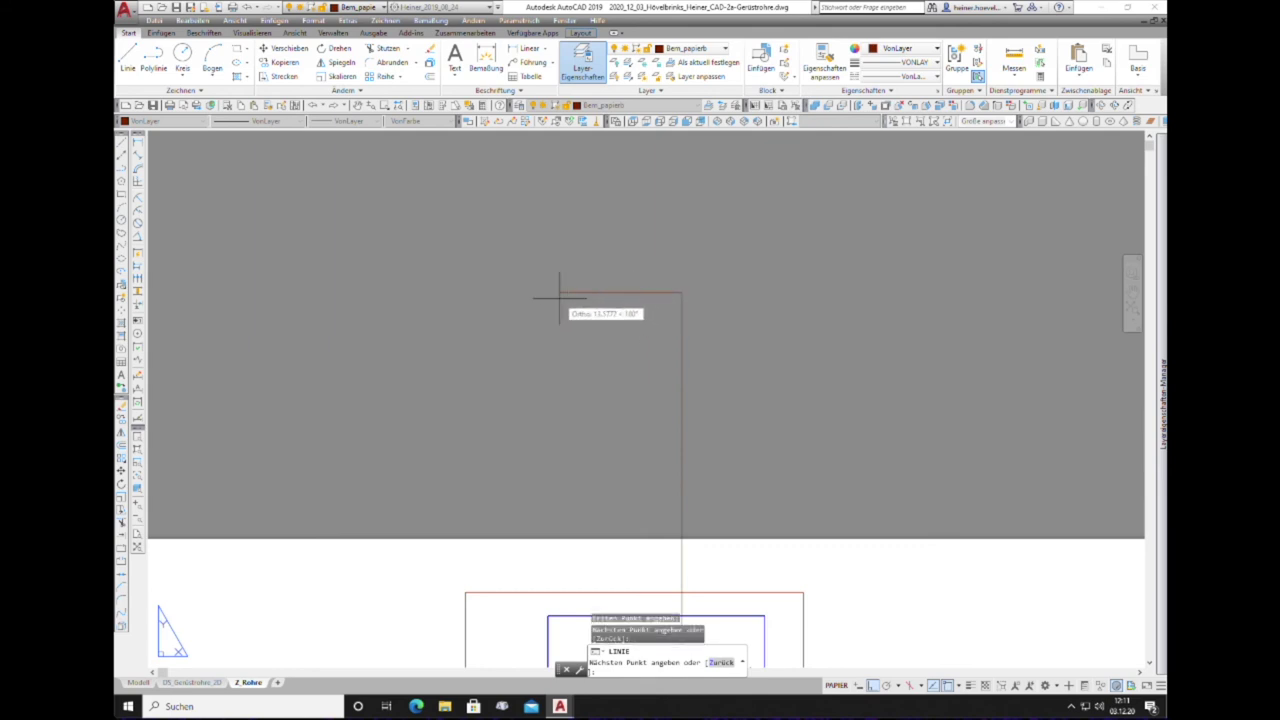
{"action": "key", "text": "Escape"}
{"action": "scroll", "coordinate": [522, 280], "scroll_direction": "down", "scroll_amount": 2}
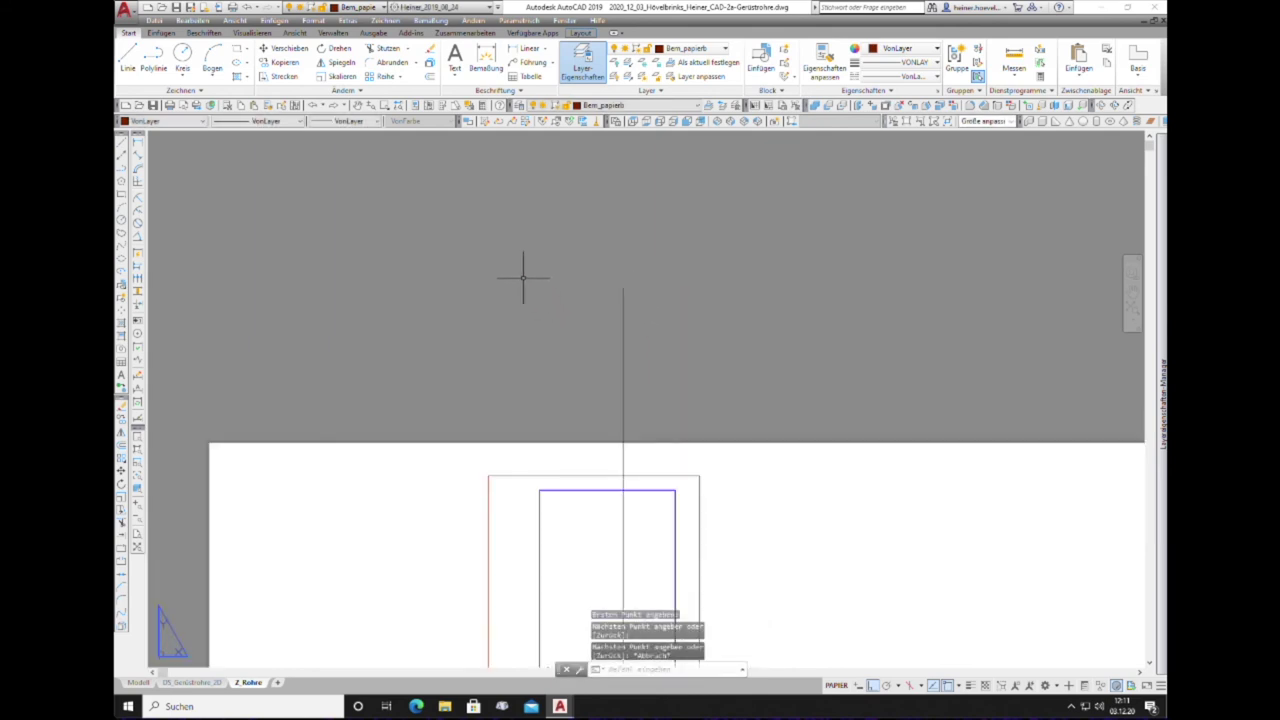
{"action": "scroll", "coordinate": [522, 278], "scroll_direction": "down", "scroll_amount": 2}
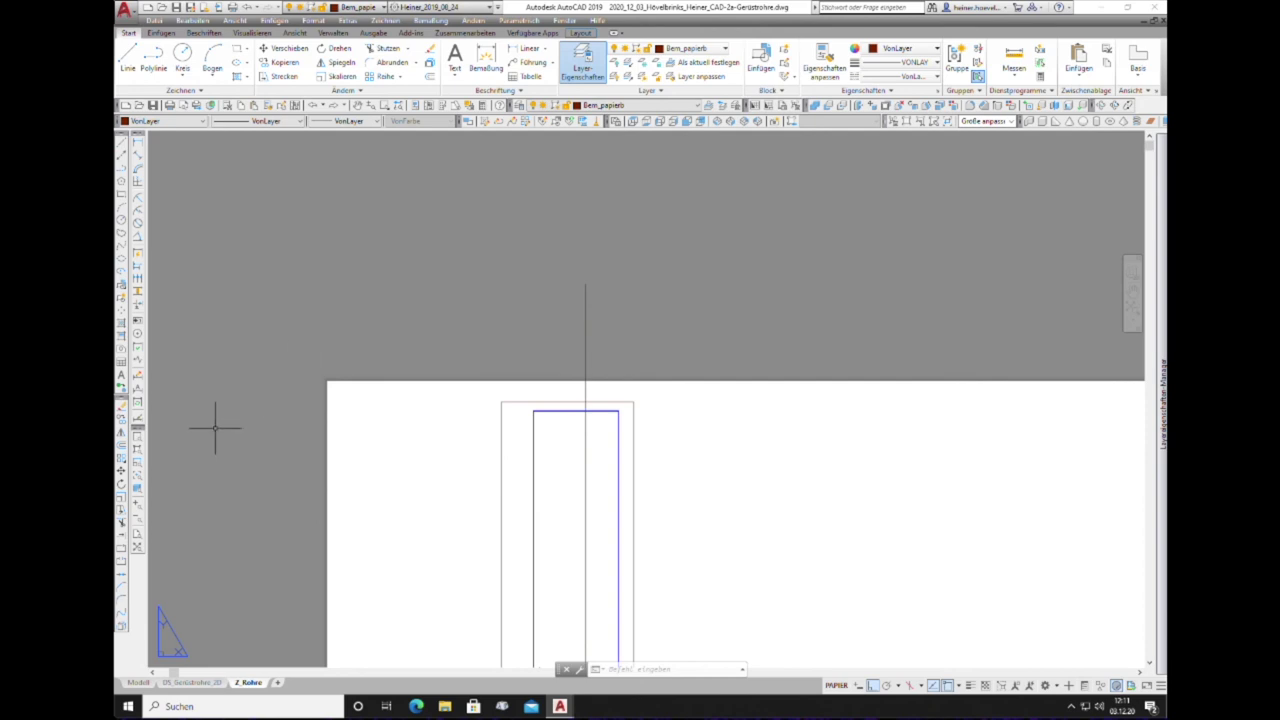
Step: Move the tube viewport's outer frame from its top edge so it centres on the guide line
{"action": "left_click", "coordinate": [121, 478]}
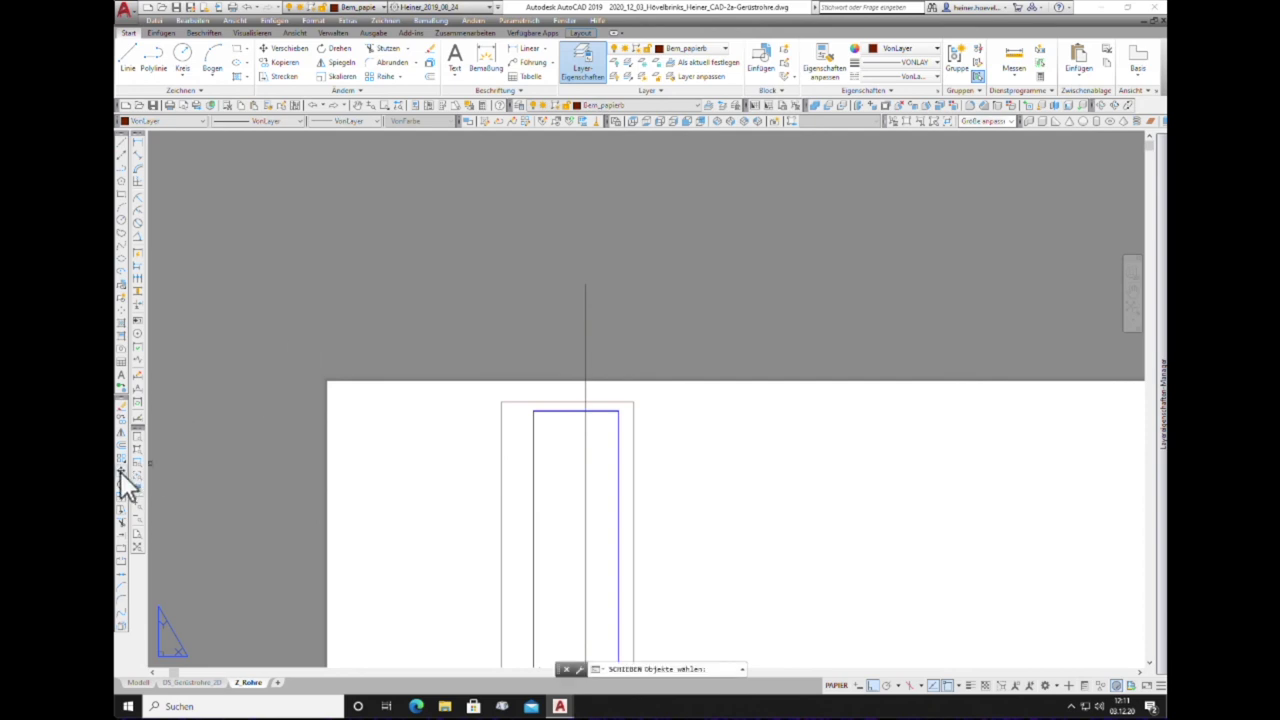
{"action": "left_click", "coordinate": [532, 401]}
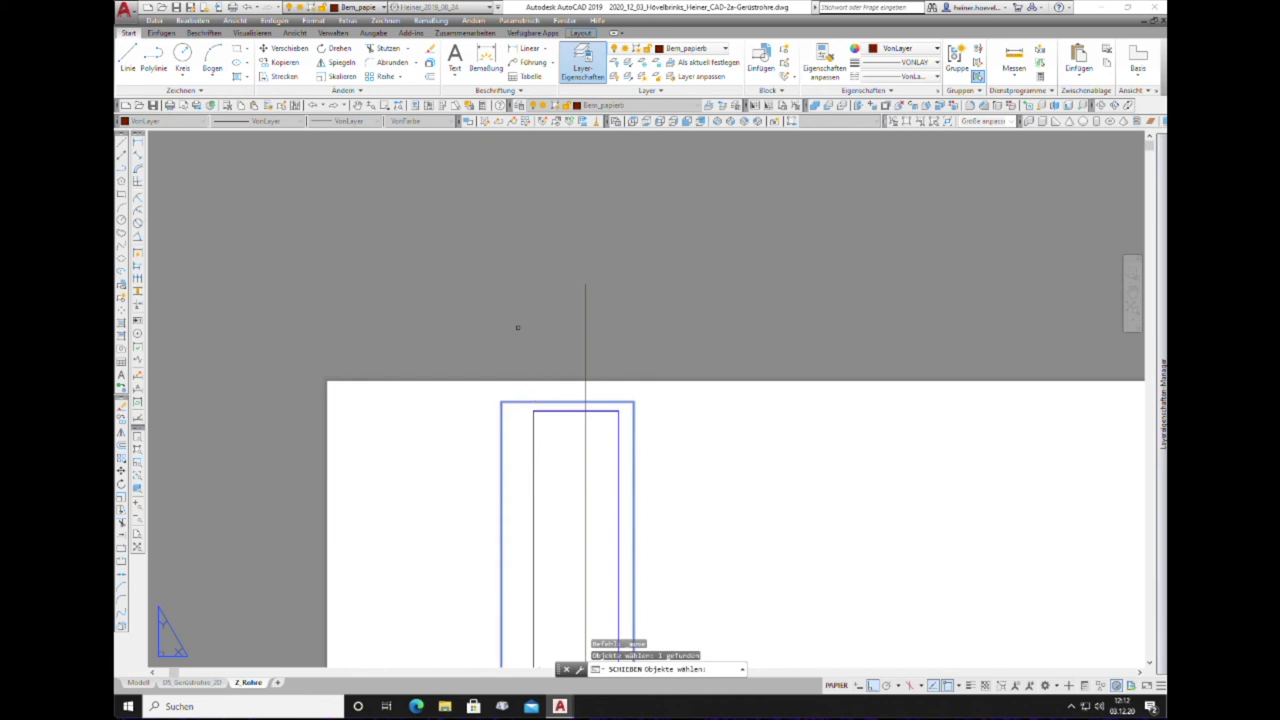
{"action": "key", "text": "Return"}
{"action": "scroll", "coordinate": [571, 409], "scroll_direction": "down", "scroll_amount": 3}
{"action": "scroll", "coordinate": [577, 410], "scroll_direction": "up", "scroll_amount": 4}
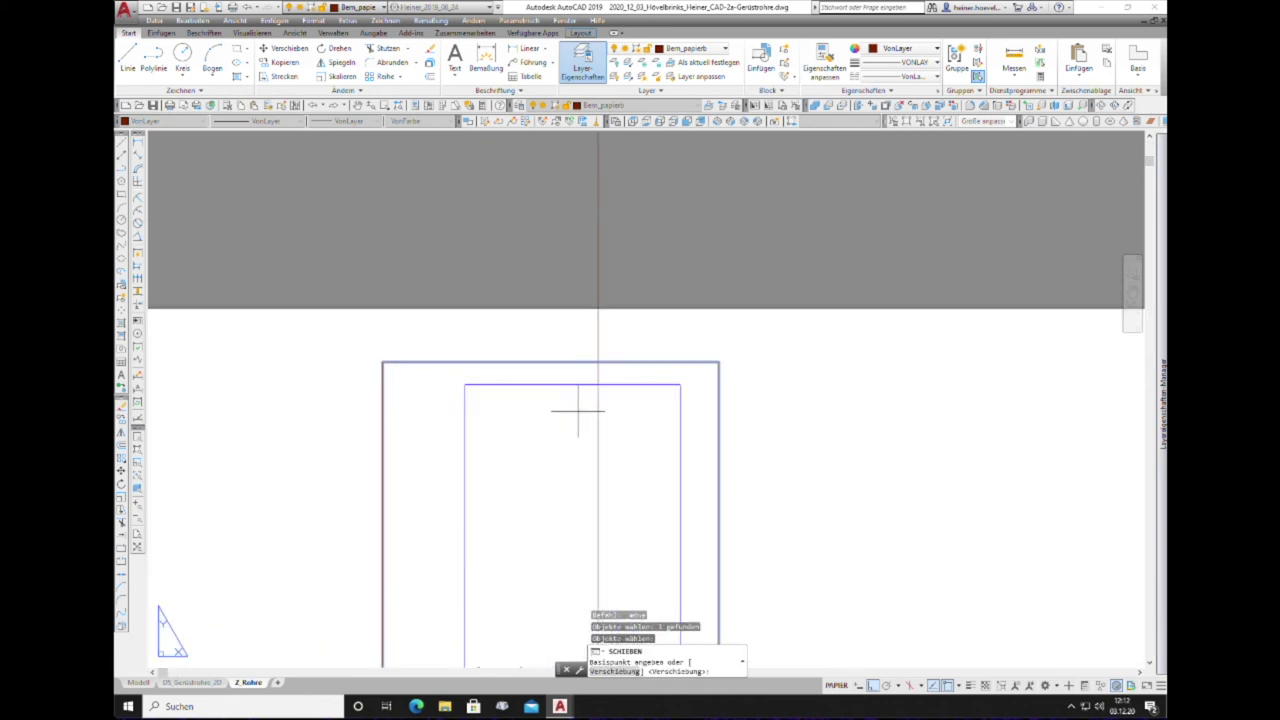
{"action": "scroll", "coordinate": [577, 410], "scroll_direction": "up", "scroll_amount": 4}
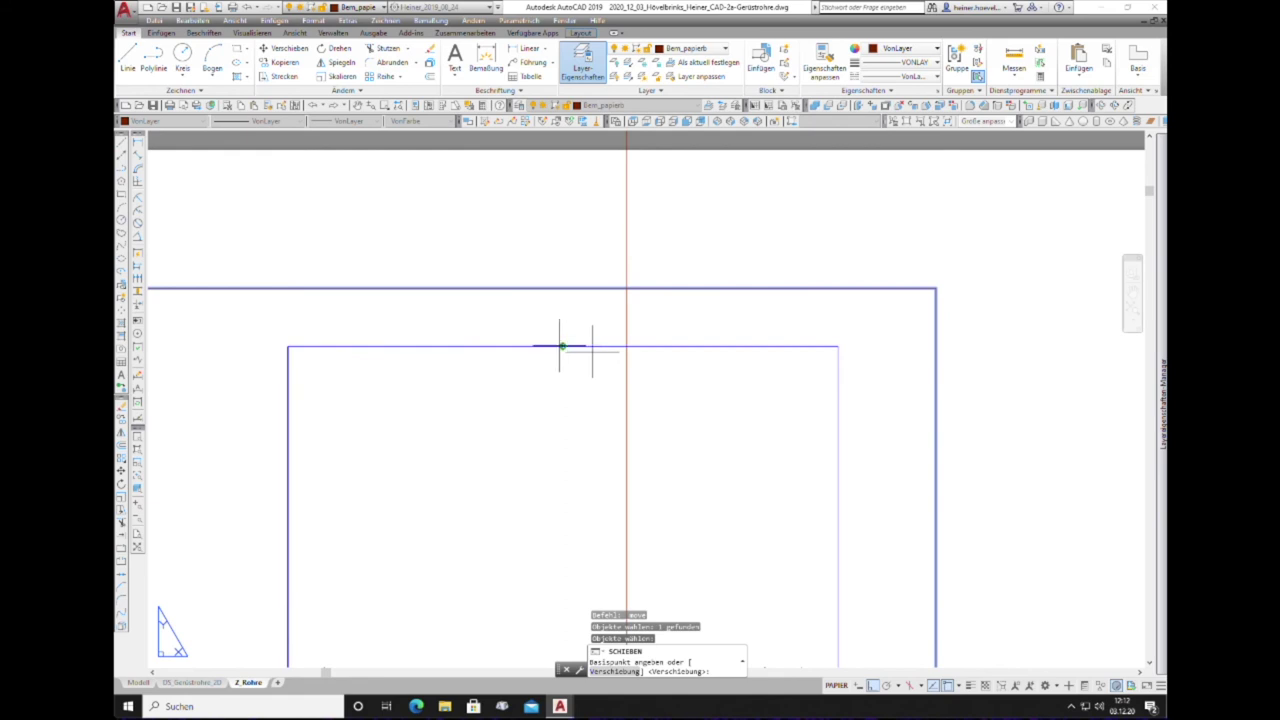
{"action": "left_click", "coordinate": [562, 347]}
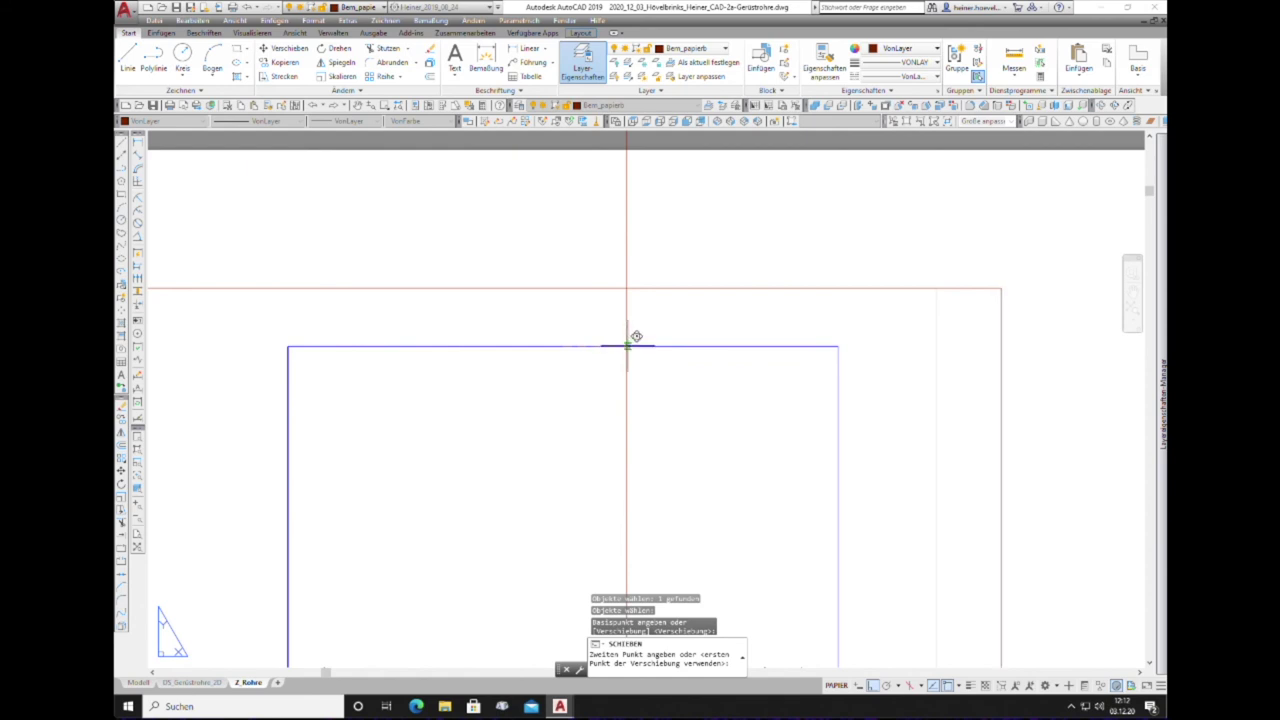
{"action": "left_click", "coordinate": [627, 346]}
{"action": "scroll", "coordinate": [419, 308], "scroll_direction": "down", "scroll_amount": 5}
{"action": "scroll", "coordinate": [415, 306], "scroll_direction": "up", "scroll_amount": 3}
{"action": "scroll", "coordinate": [400, 286], "scroll_direction": "down", "scroll_amount": 2}
{"action": "scroll", "coordinate": [423, 420], "scroll_direction": "down", "scroll_amount": 3}
{"action": "scroll", "coordinate": [423, 420], "scroll_direction": "up", "scroll_amount": 3}
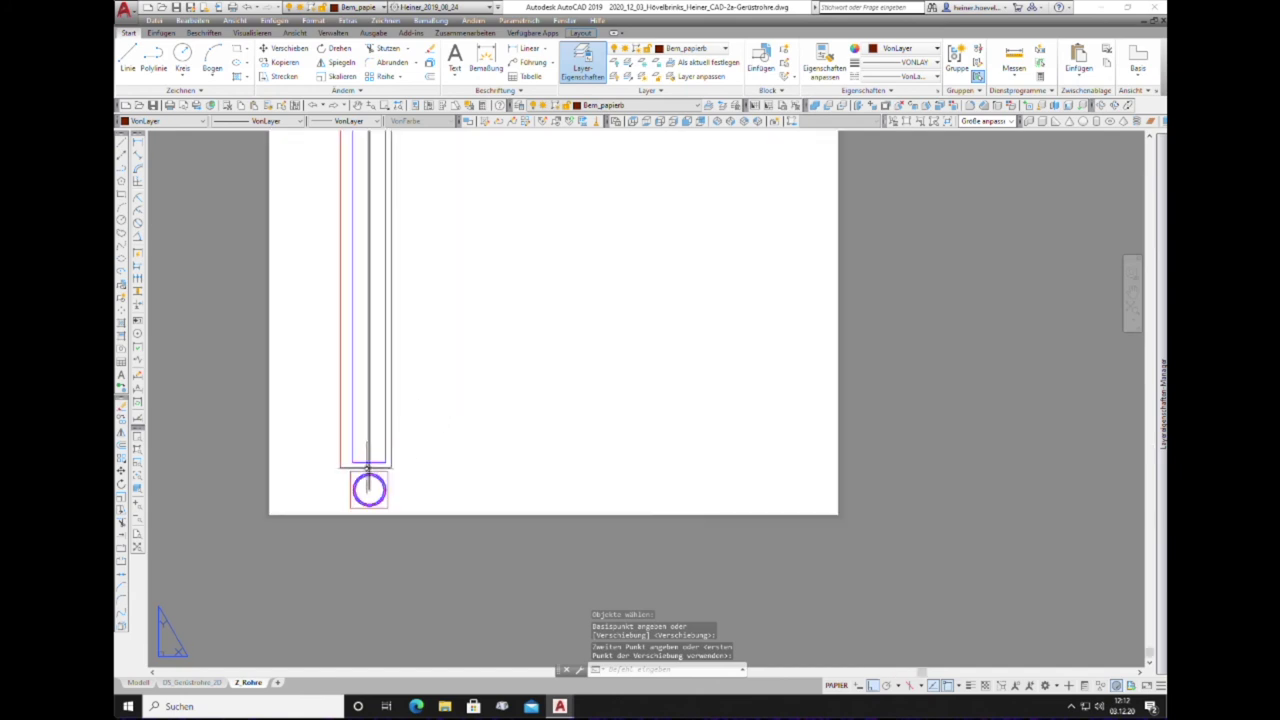
{"action": "scroll", "coordinate": [332, 470], "scroll_direction": "up", "scroll_amount": 2}
{"action": "scroll", "coordinate": [360, 452], "scroll_direction": "down", "scroll_amount": 6}
{"action": "scroll", "coordinate": [414, 329], "scroll_direction": "down", "scroll_amount": 2}
{"action": "scroll", "coordinate": [415, 326], "scroll_direction": "up", "scroll_amount": 2}
{"action": "scroll", "coordinate": [415, 326], "scroll_direction": "up", "scroll_amount": 2}
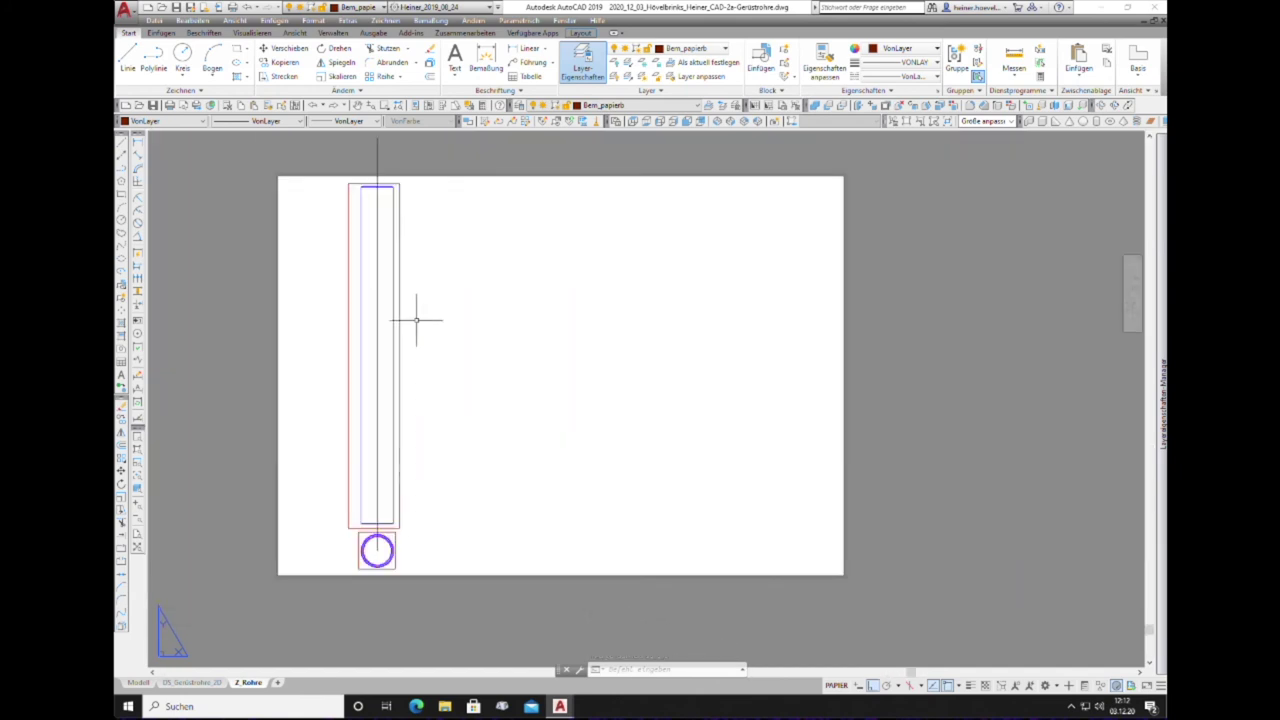
Step: Erase the vertical guide line using Löschen from the right-click menu
{"action": "left_click", "coordinate": [378, 152]}
{"action": "left_click", "coordinate": [366, 161]}
{"action": "right_click", "coordinate": [366, 161]}
{"action": "left_click", "coordinate": [414, 232]}
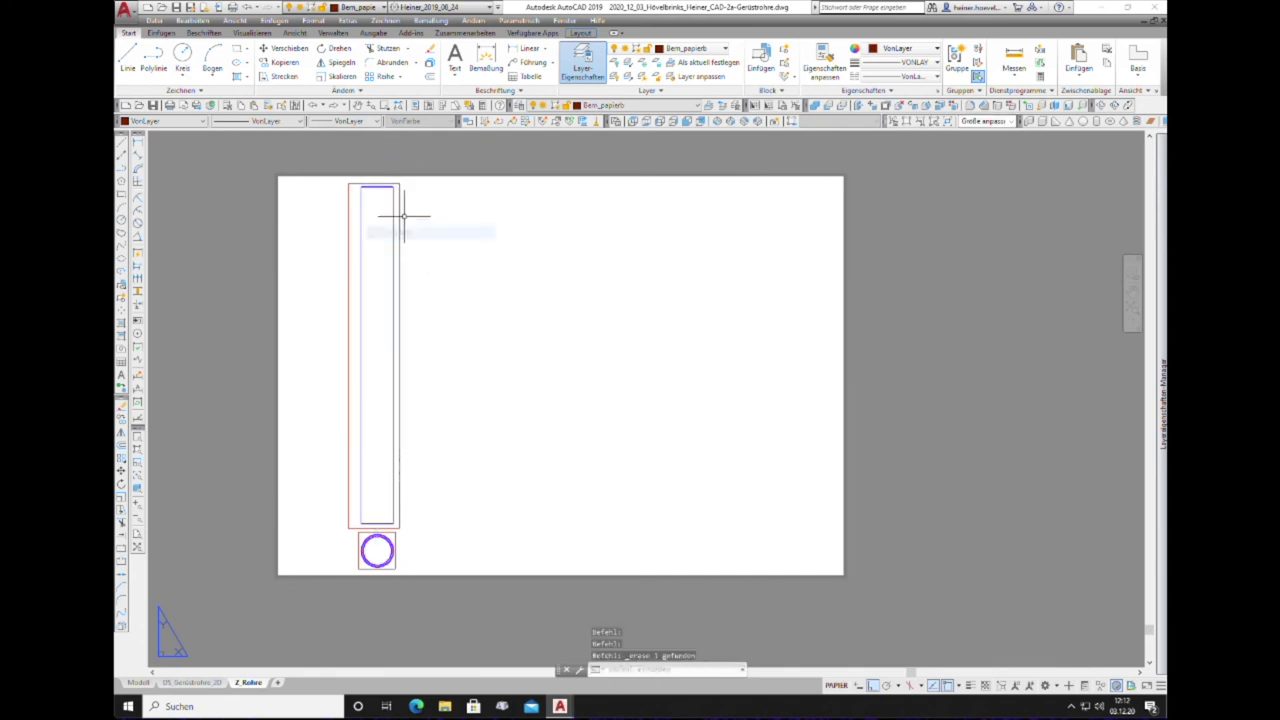
Step: Copy both the tube and circle viewports with KOPIEREN to a spot further right on the sheet
{"action": "left_click", "coordinate": [130, 437]}
{"action": "left_click", "coordinate": [449, 549]}
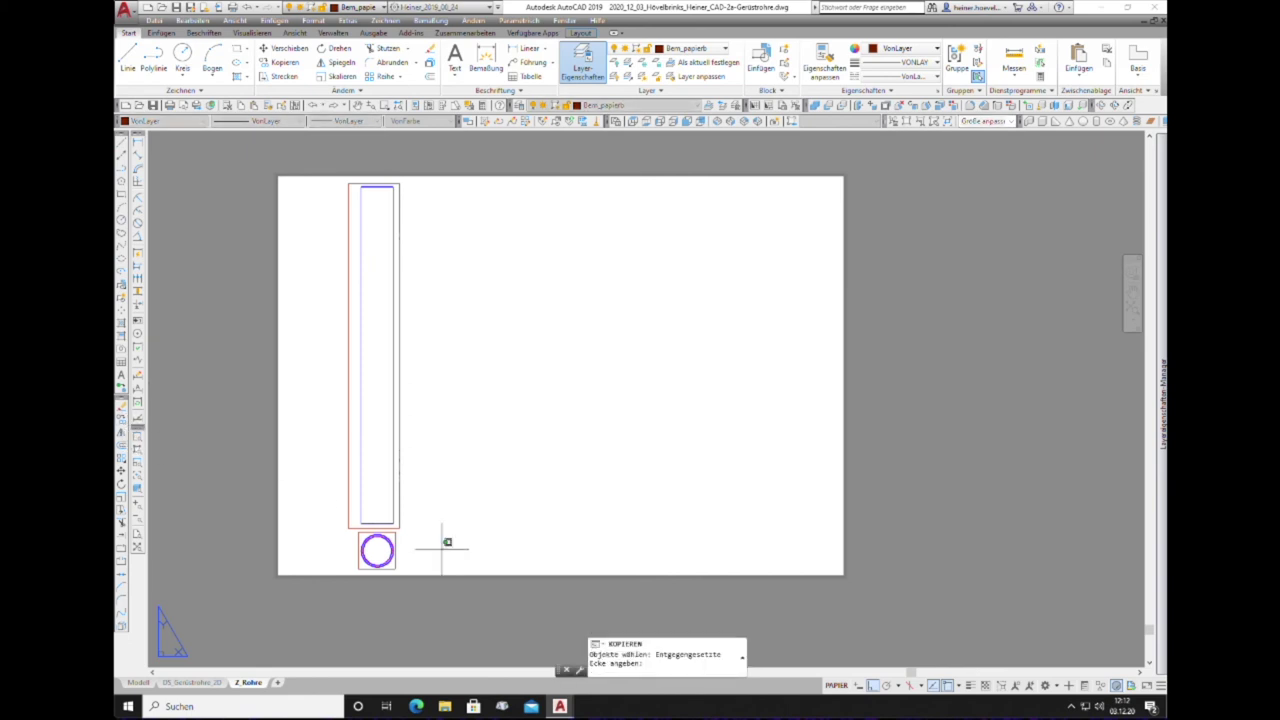
{"action": "left_click", "coordinate": [349, 520]}
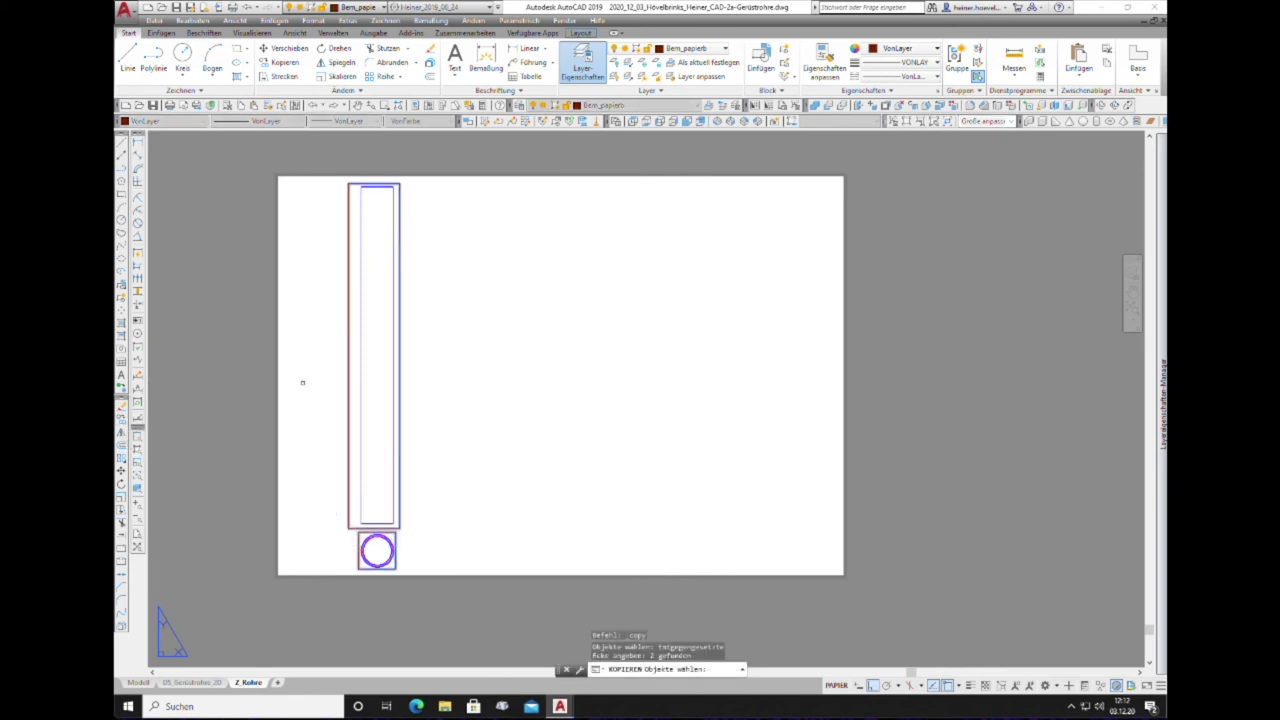
{"action": "key", "text": "Return"}
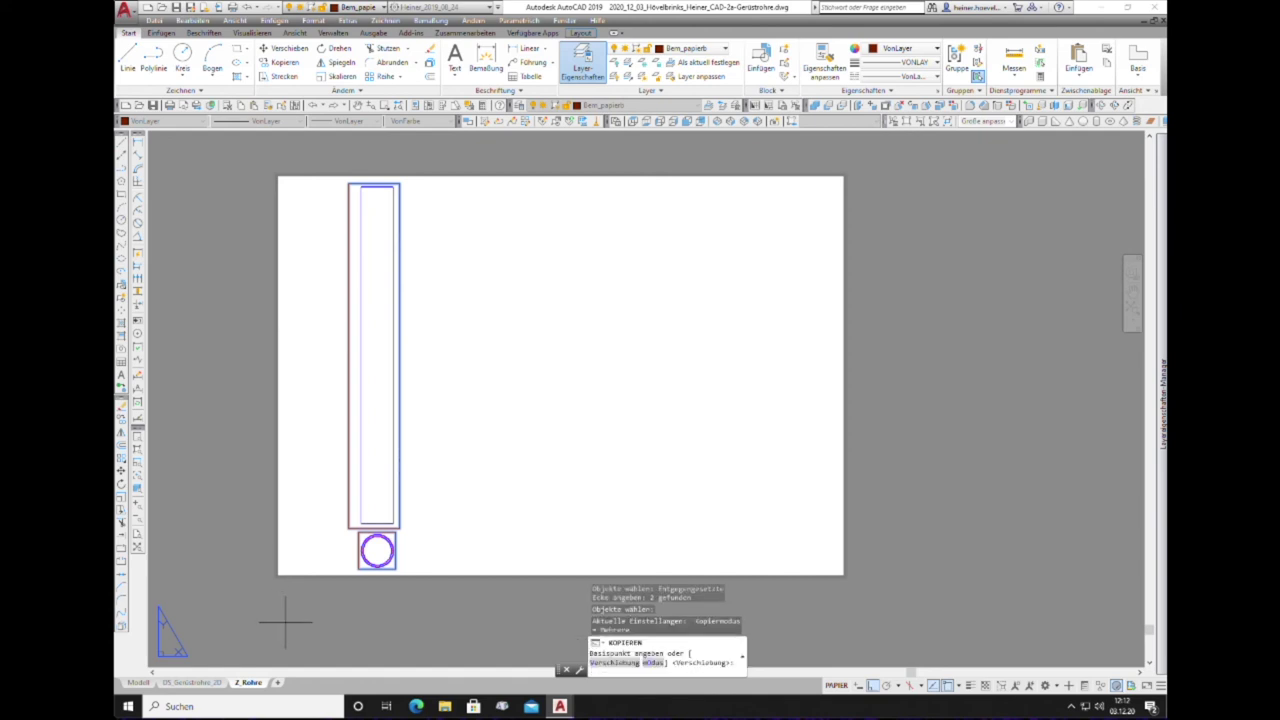
{"action": "left_click", "coordinate": [286, 621]}
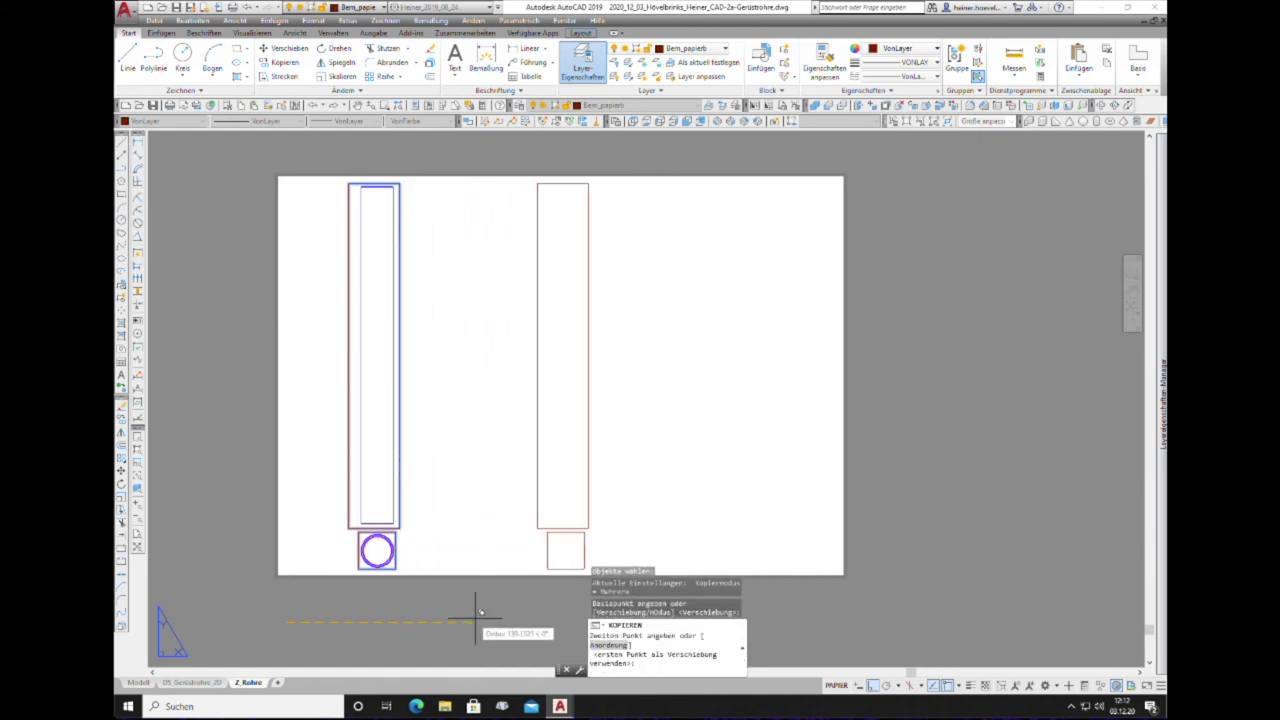
{"action": "left_click", "coordinate": [528, 621]}
{"action": "key", "text": "Escape"}
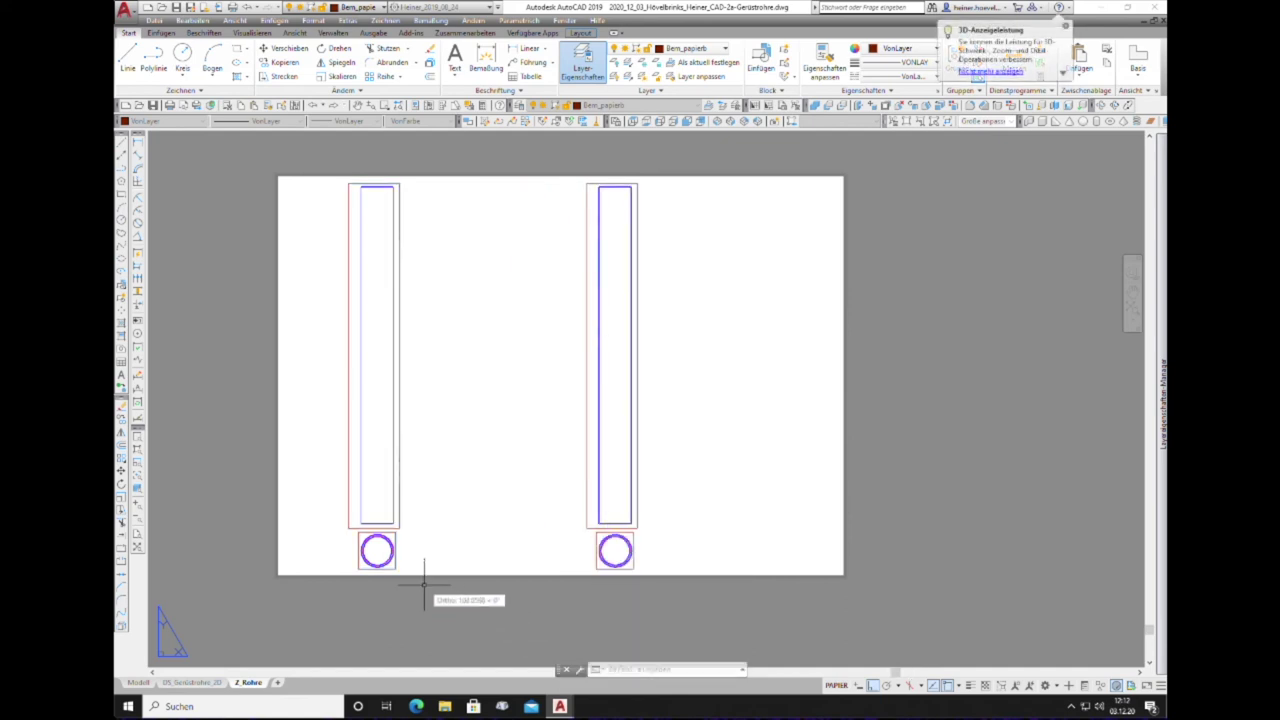
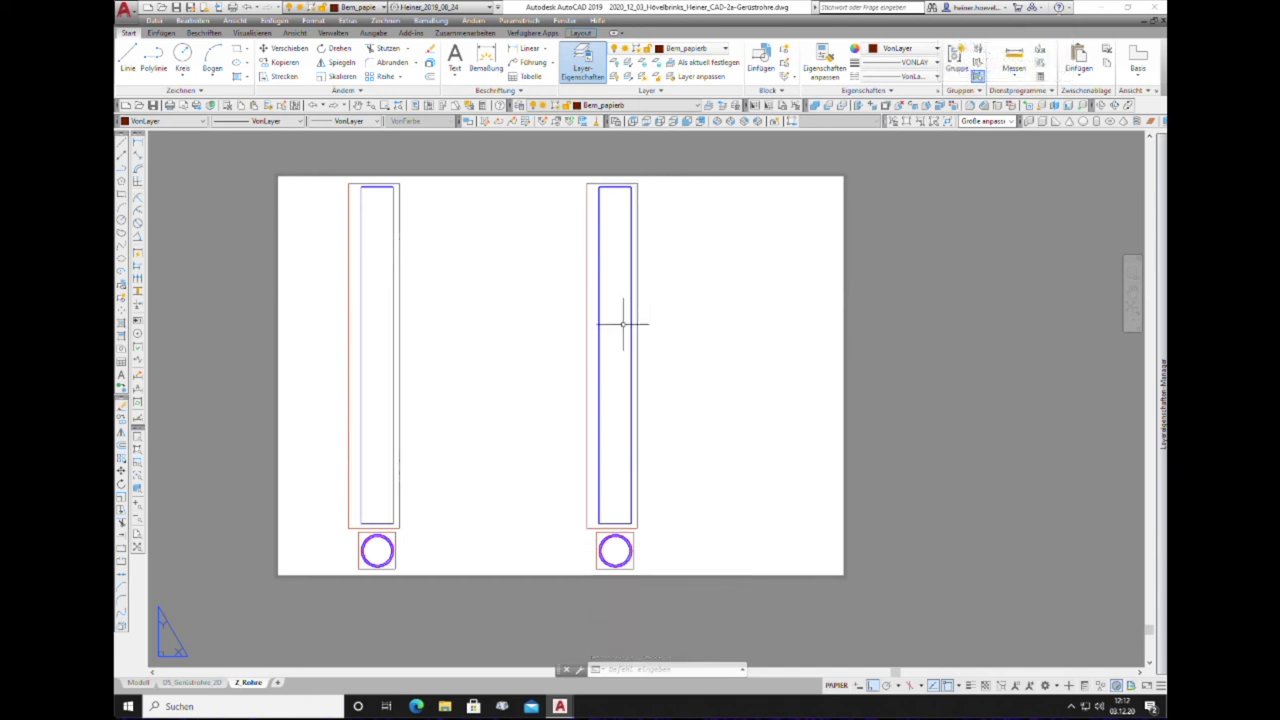
Step: Orbit the right viewport's tube slightly, then pan it lower and zoom in to fill the frame
{"action": "double_click", "coordinate": [622, 323]}
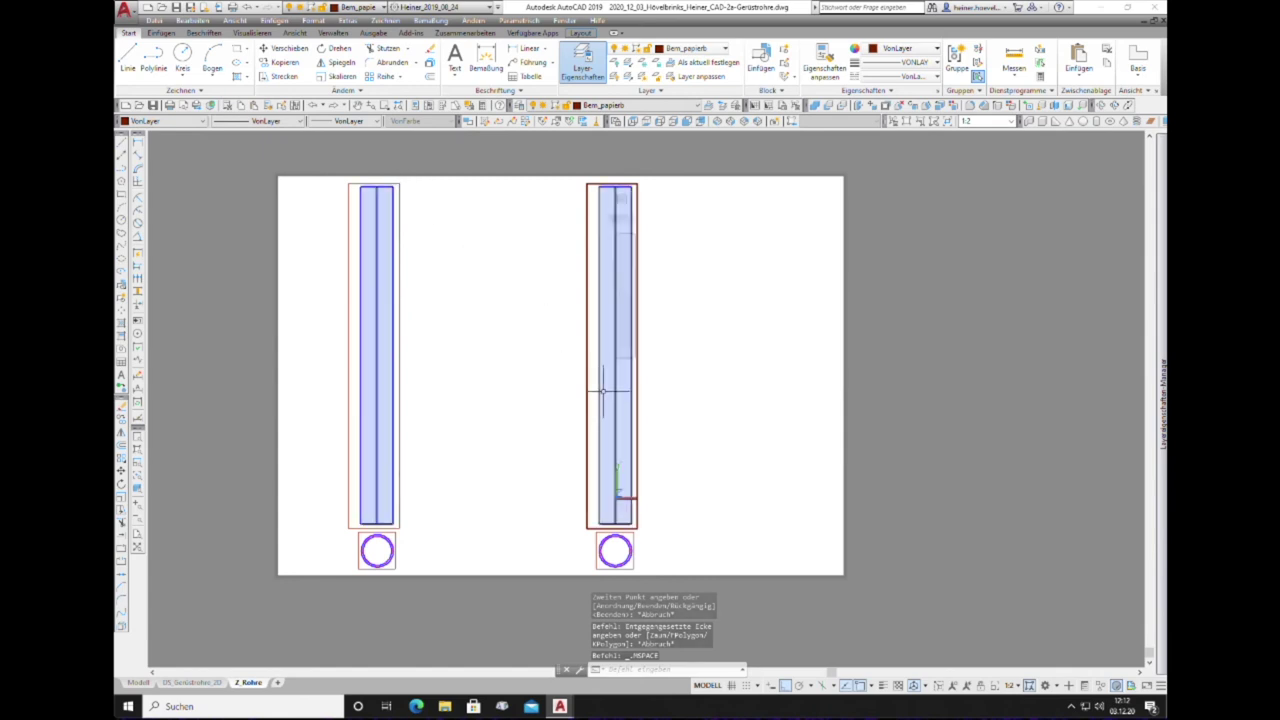
{"action": "mouse_move", "coordinate": [603, 390]}
{"action": "middle_mouse_down", "text": "shift"}
{"action": "mouse_move", "coordinate": [566, 394]}
{"action": "mouse_move", "coordinate": [571, 408]}
{"action": "middle_mouse_up", "text": "shift"}
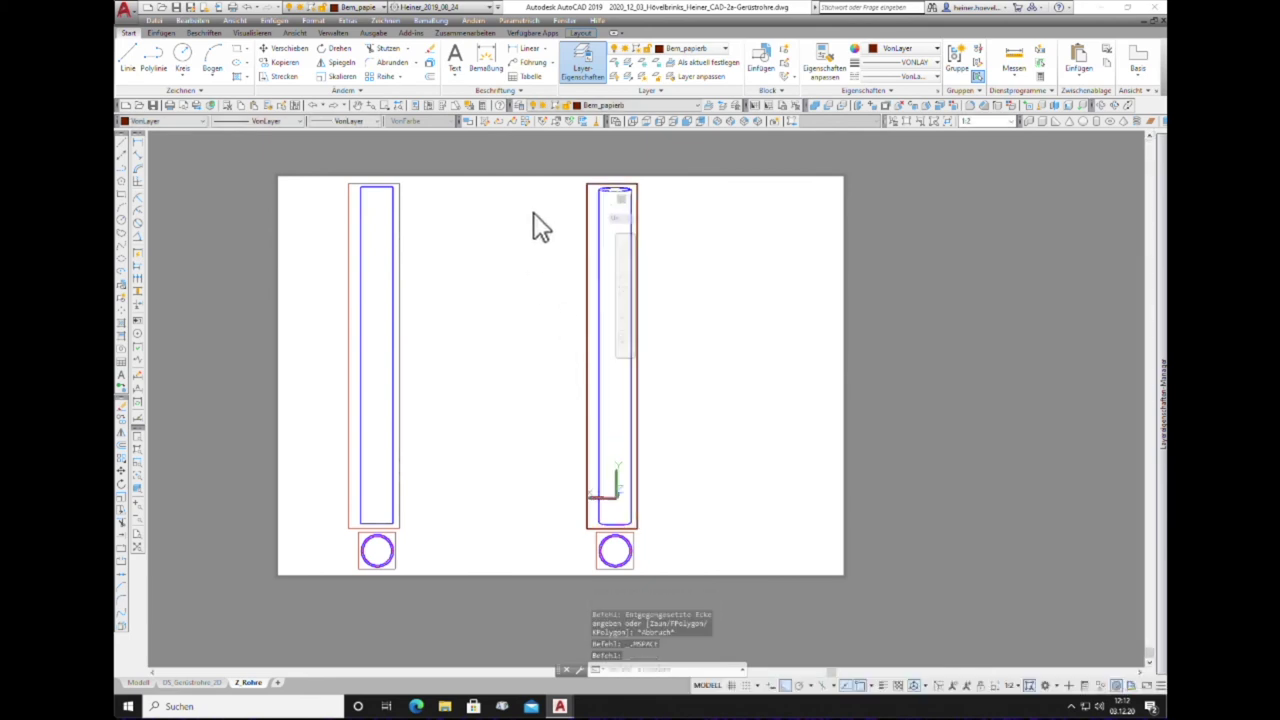
{"action": "double_click", "coordinate": [616, 193]}
{"action": "scroll", "coordinate": [635, 205], "scroll_direction": "down", "scroll_amount": 2}
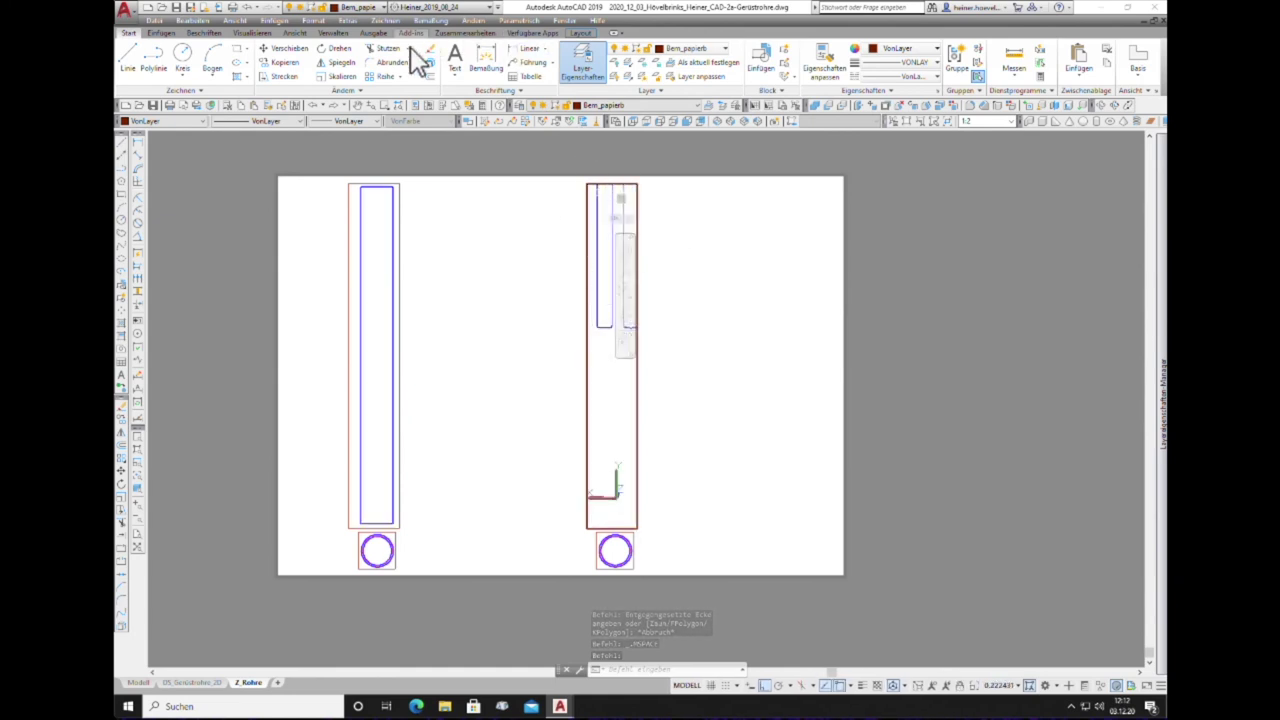
{"action": "left_click", "coordinate": [357, 104]}
{"action": "left_click_drag", "start_coordinate": [600, 236], "coordinate": [608, 286]}
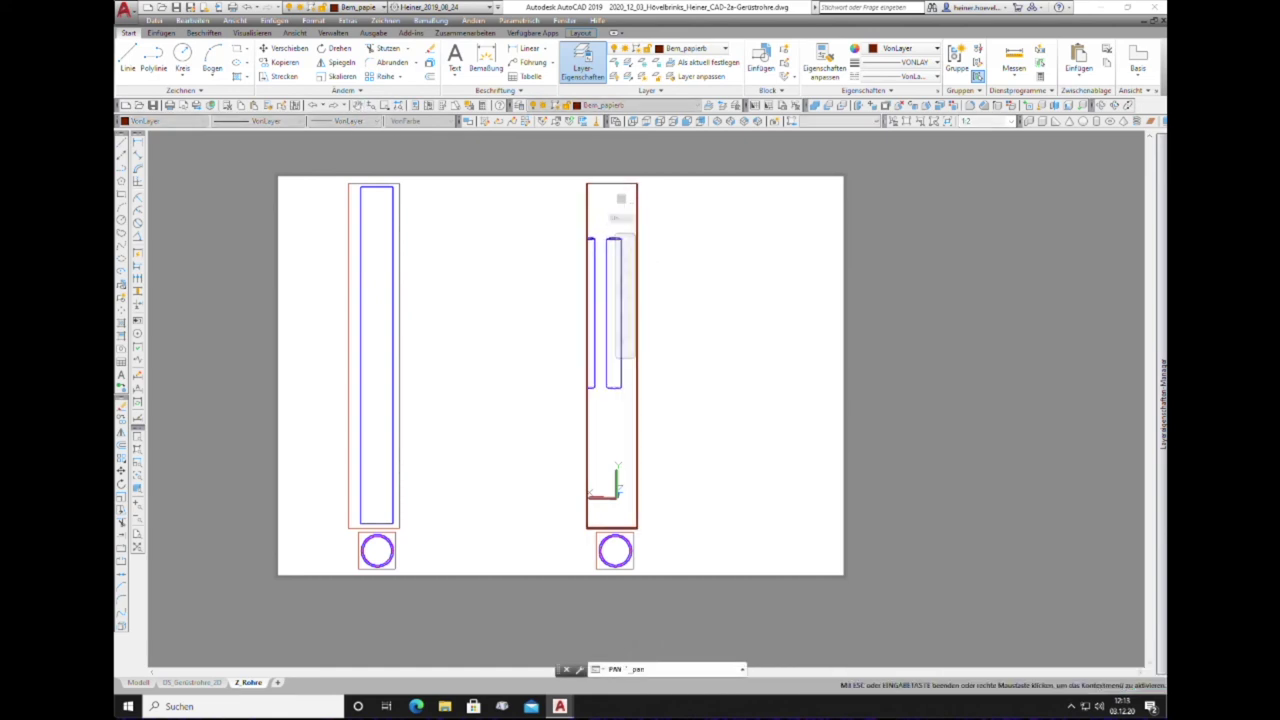
{"action": "scroll", "coordinate": [608, 286], "scroll_direction": "up", "scroll_amount": 1}
{"action": "scroll", "coordinate": [608, 286], "scroll_direction": "up", "scroll_amount": 1}
{"action": "scroll", "coordinate": [608, 286], "scroll_direction": "up", "scroll_amount": 1}
{"action": "scroll", "coordinate": [608, 286], "scroll_direction": "up", "scroll_amount": 1}
{"action": "scroll", "coordinate": [608, 286], "scroll_direction": "up", "scroll_amount": 1}
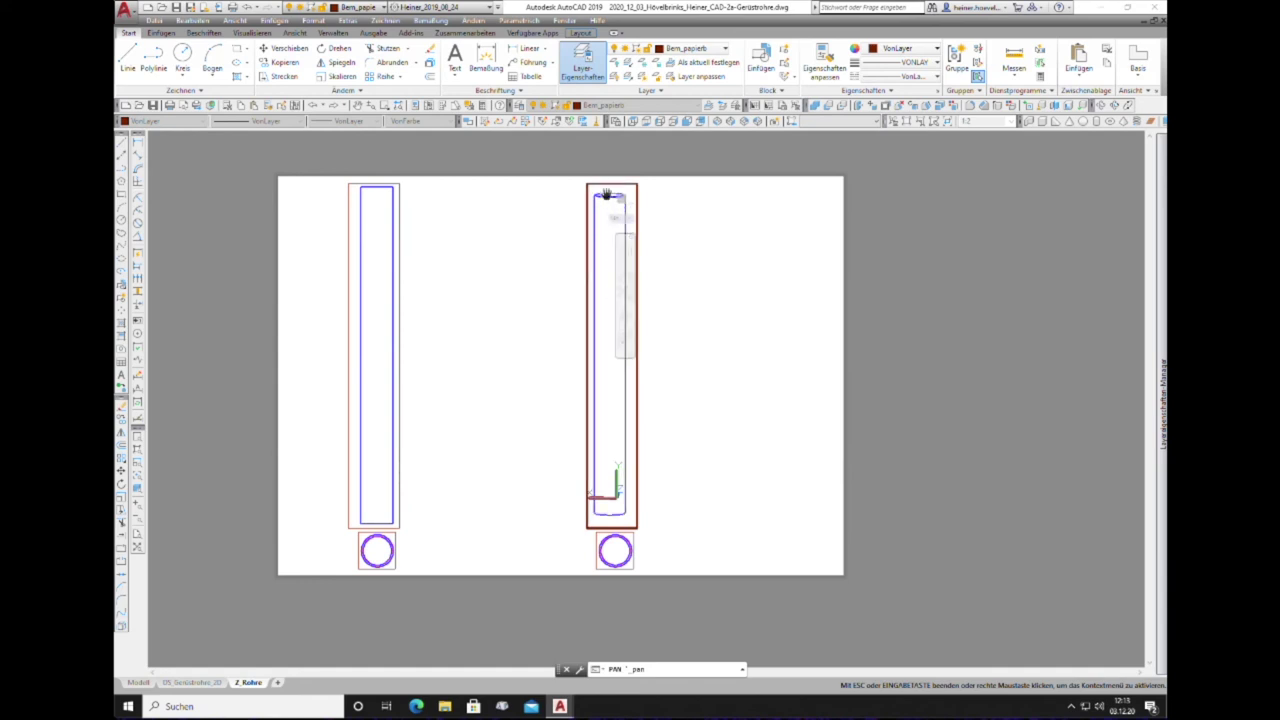
{"action": "key", "text": "Escape"}
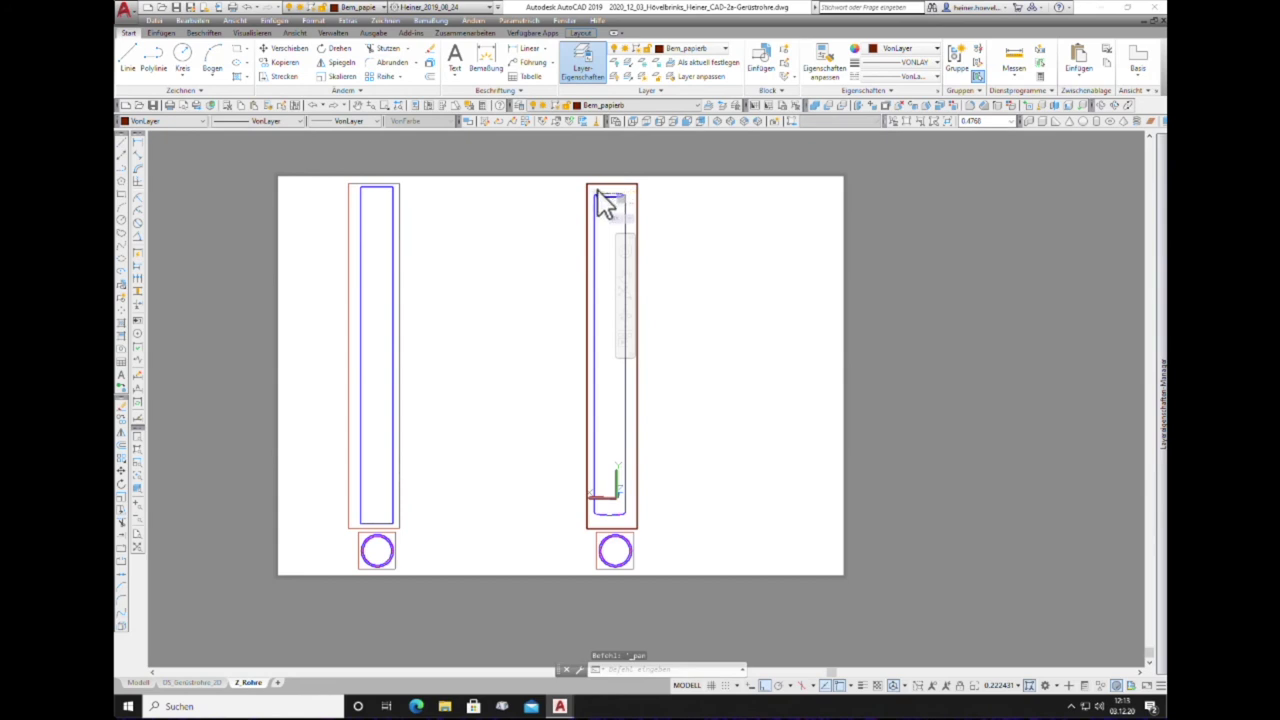
Step: Switch the right viewport to the Vorne (front) view from its view-controls menu
{"action": "double_click", "coordinate": [670, 212]}
{"action": "scroll", "coordinate": [660, 195], "scroll_direction": "down", "scroll_amount": 2}
{"action": "scroll", "coordinate": [651, 186], "scroll_direction": "up", "scroll_amount": 2}
{"action": "scroll", "coordinate": [634, 183], "scroll_direction": "up", "scroll_amount": 5}
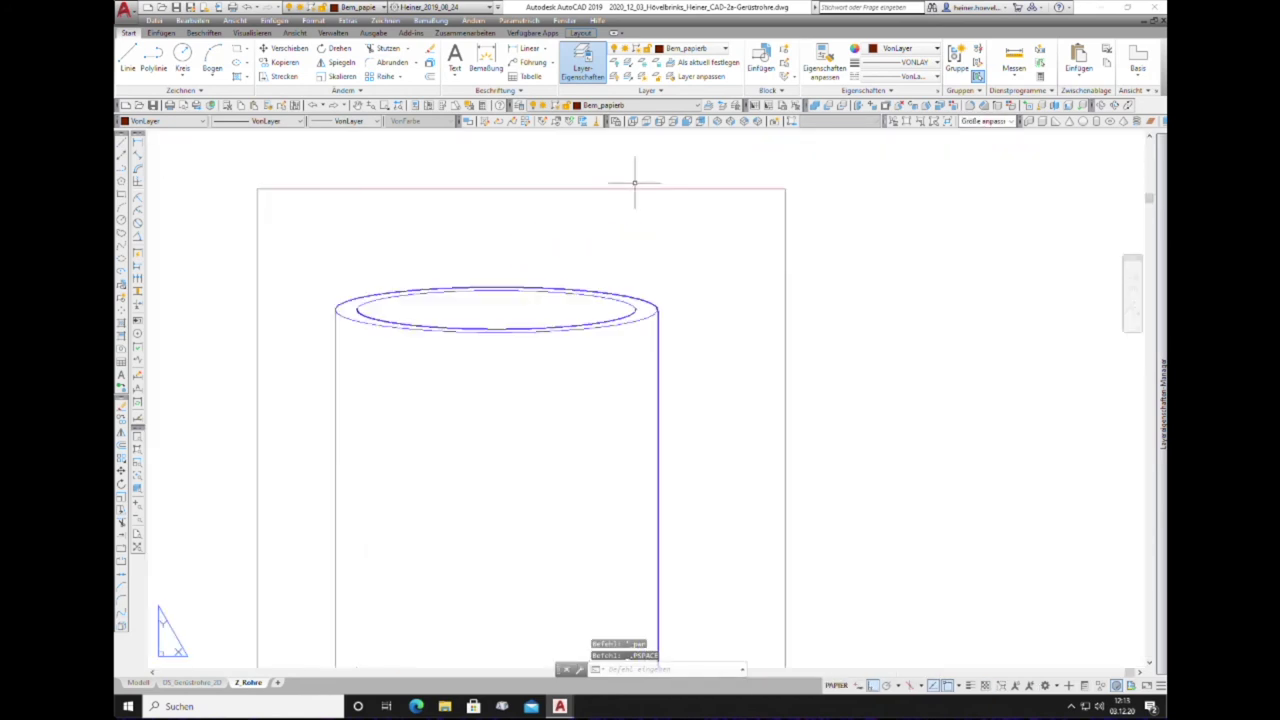
{"action": "double_click", "coordinate": [550, 225]}
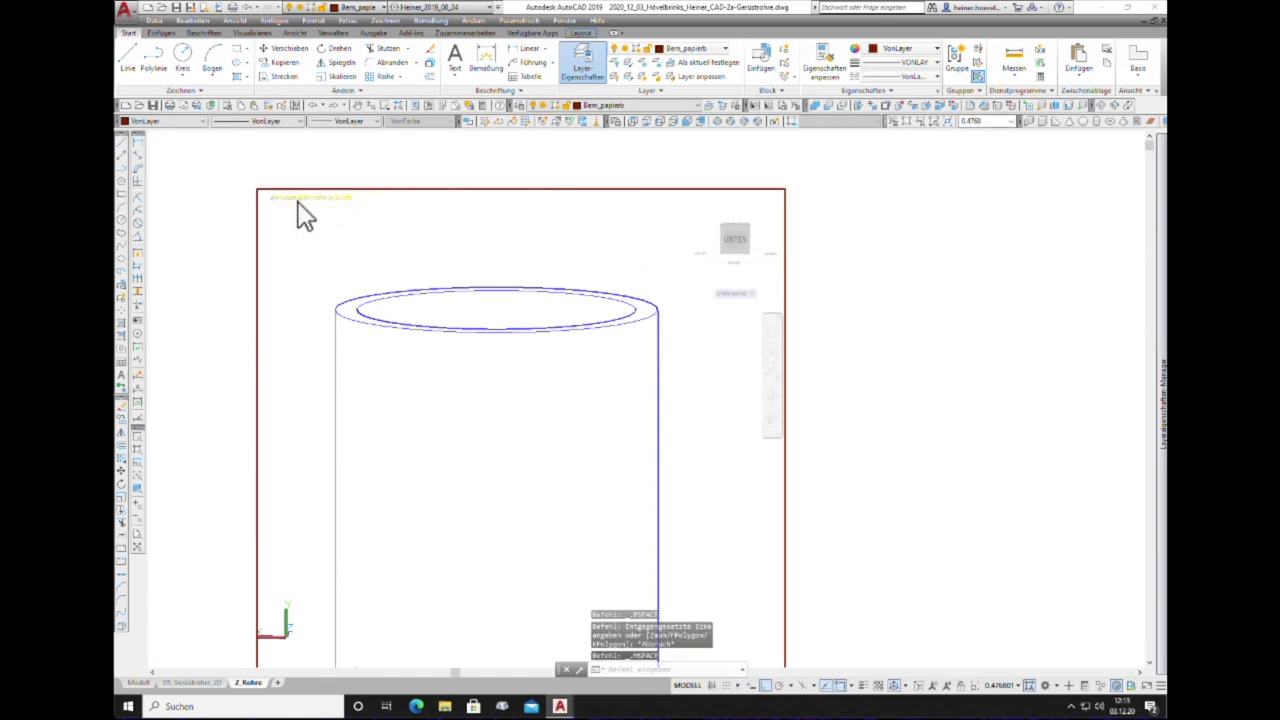
{"action": "left_click", "coordinate": [297, 199]}
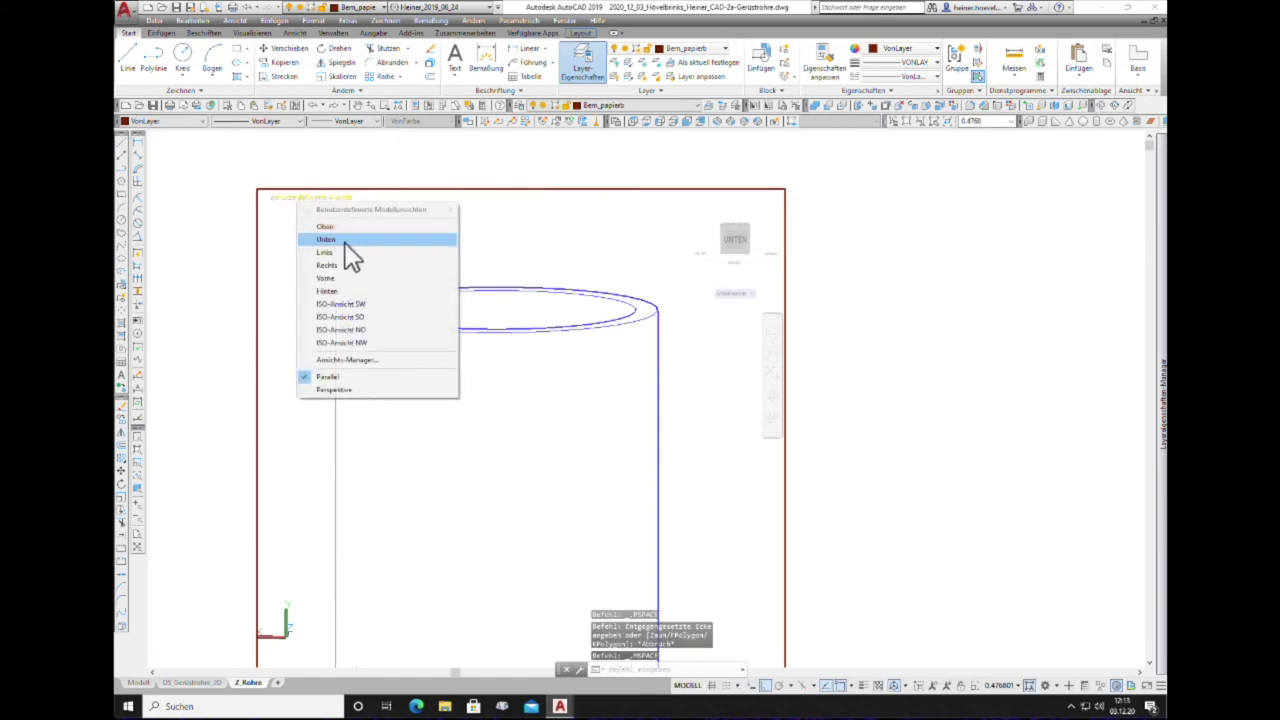
{"action": "left_click", "coordinate": [330, 278]}
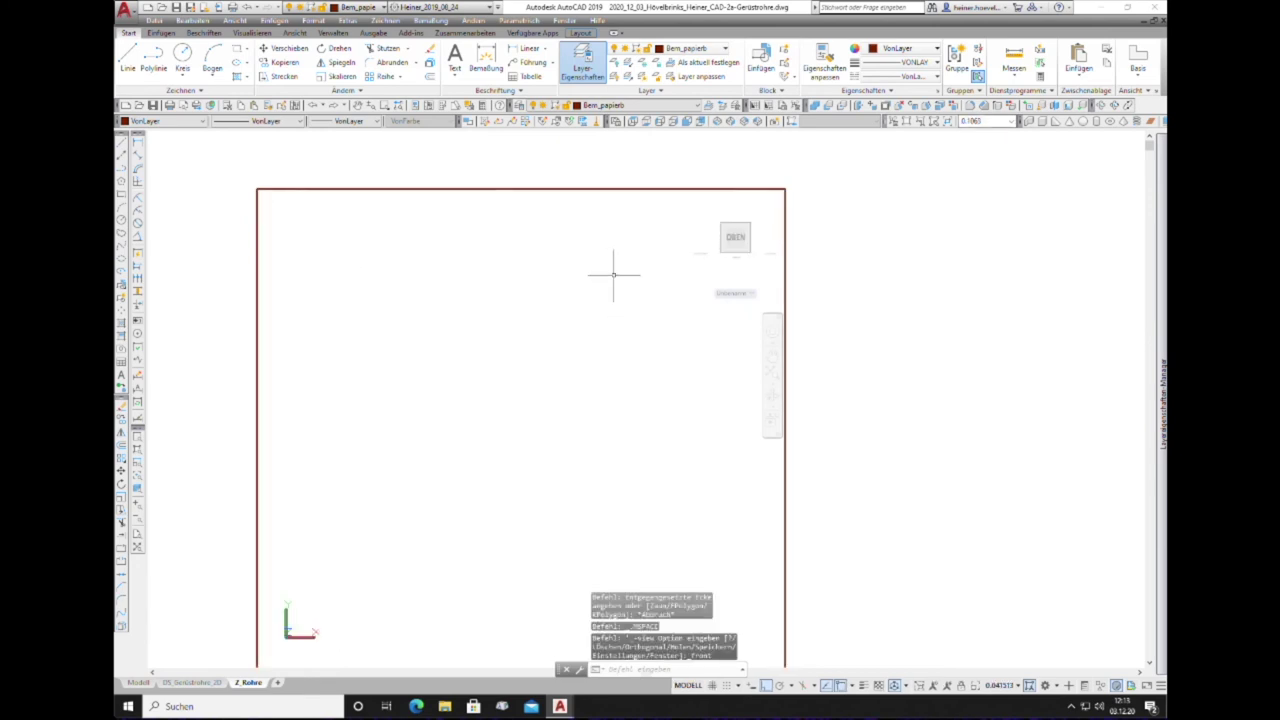
Step: Zoom in on the flat front-view tube, then return to paper space
{"action": "scroll", "coordinate": [620, 376], "scroll_direction": "up", "scroll_amount": 2}
{"action": "scroll", "coordinate": [666, 457], "scroll_direction": "up", "scroll_amount": 2}
{"action": "scroll", "coordinate": [677, 437], "scroll_direction": "up", "scroll_amount": 2}
{"action": "scroll", "coordinate": [638, 379], "scroll_direction": "up", "scroll_amount": 1}
{"action": "scroll", "coordinate": [463, 280], "scroll_direction": "up", "scroll_amount": 1}
{"action": "scroll", "coordinate": [466, 280], "scroll_direction": "up", "scroll_amount": 1}
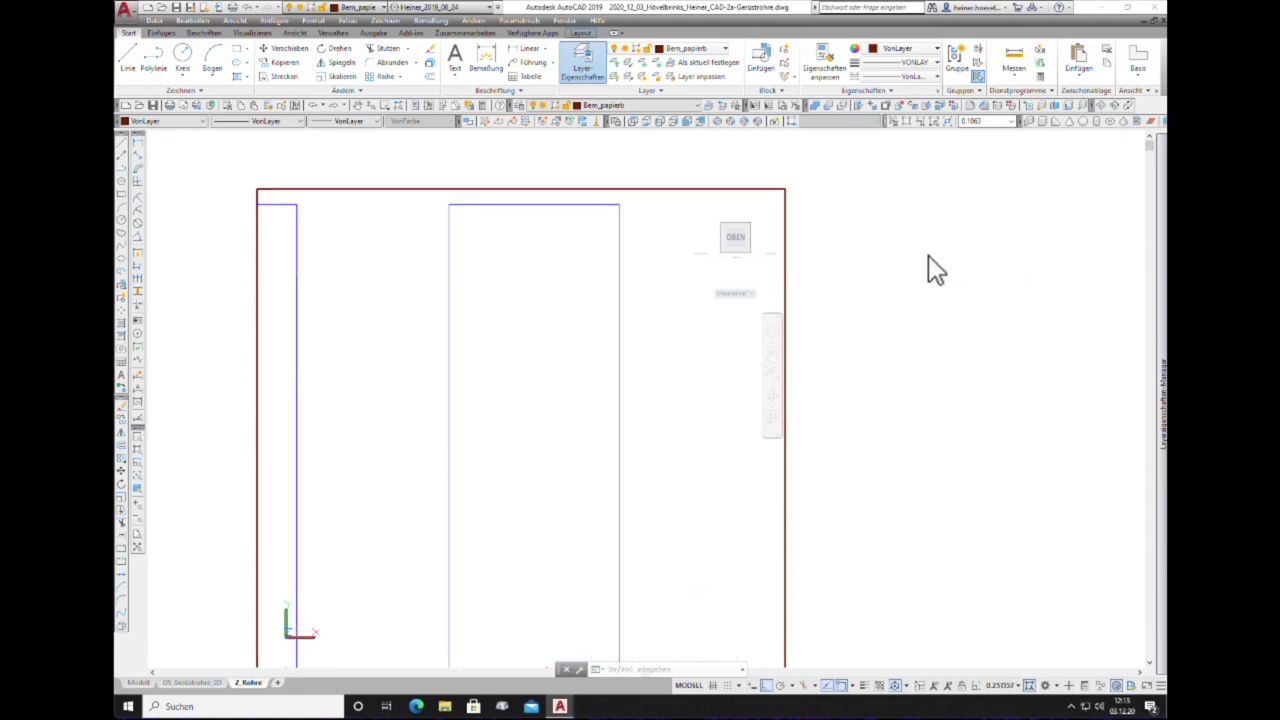
{"action": "double_click", "coordinate": [926, 257]}
{"action": "scroll", "coordinate": [746, 194], "scroll_direction": "down", "scroll_amount": 5}
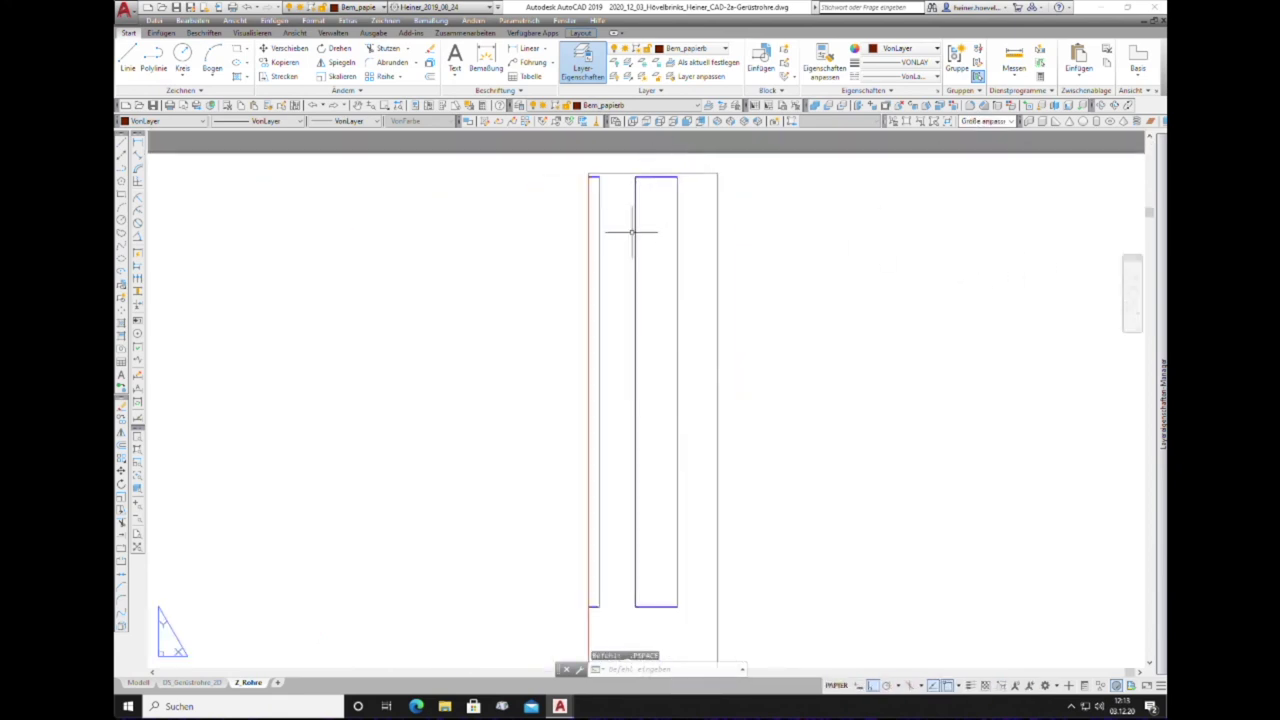
{"action": "scroll", "coordinate": [638, 226], "scroll_direction": "down", "scroll_amount": 2}
{"action": "scroll", "coordinate": [634, 218], "scroll_direction": "down", "scroll_amount": 2}
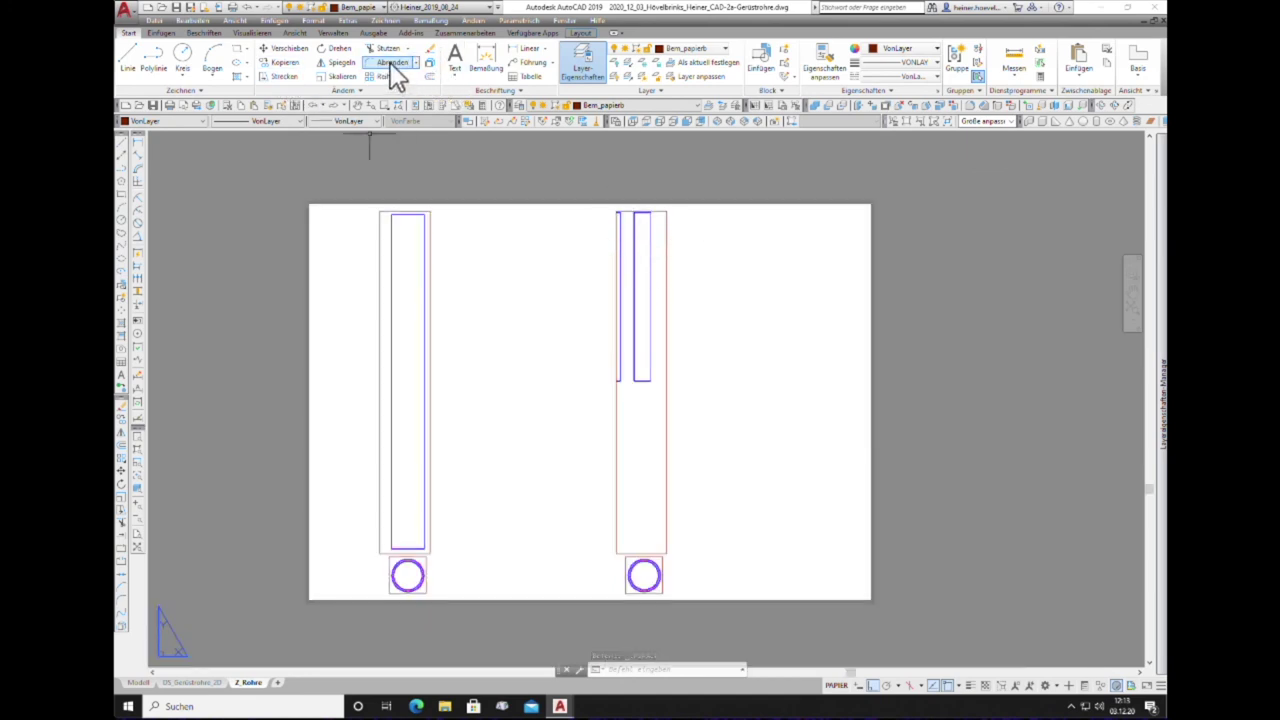
Step: Pan the tube downward inside the right viewport
{"action": "left_click", "coordinate": [356, 108]}
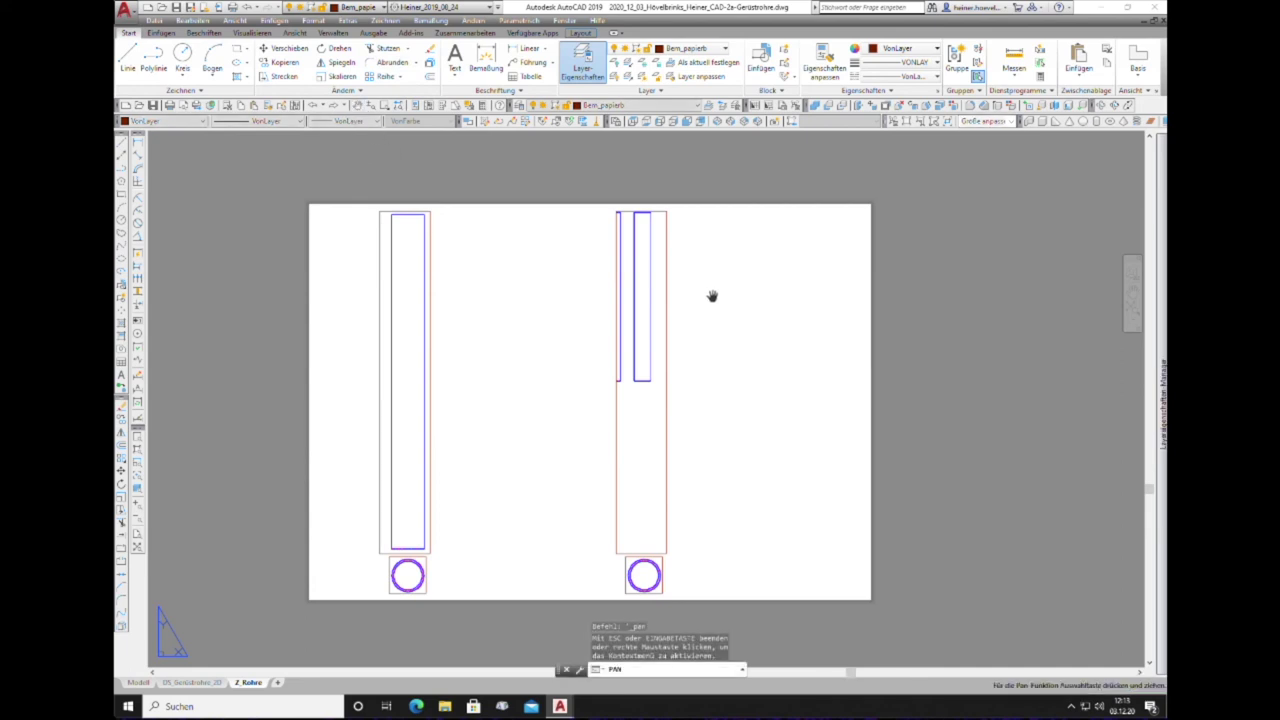
{"action": "left_click_drag", "start_coordinate": [640, 277], "coordinate": [640, 266]}
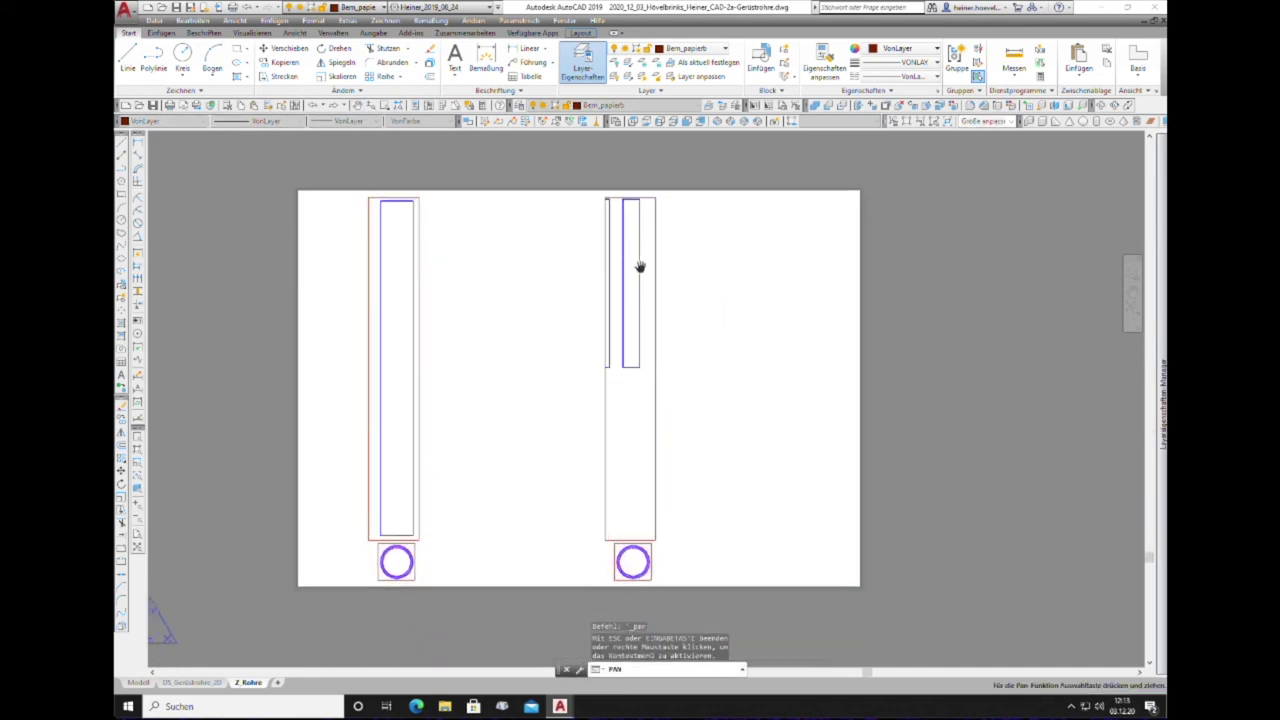
{"action": "key", "text": "Escape"}
{"action": "double_click", "coordinate": [623, 274]}
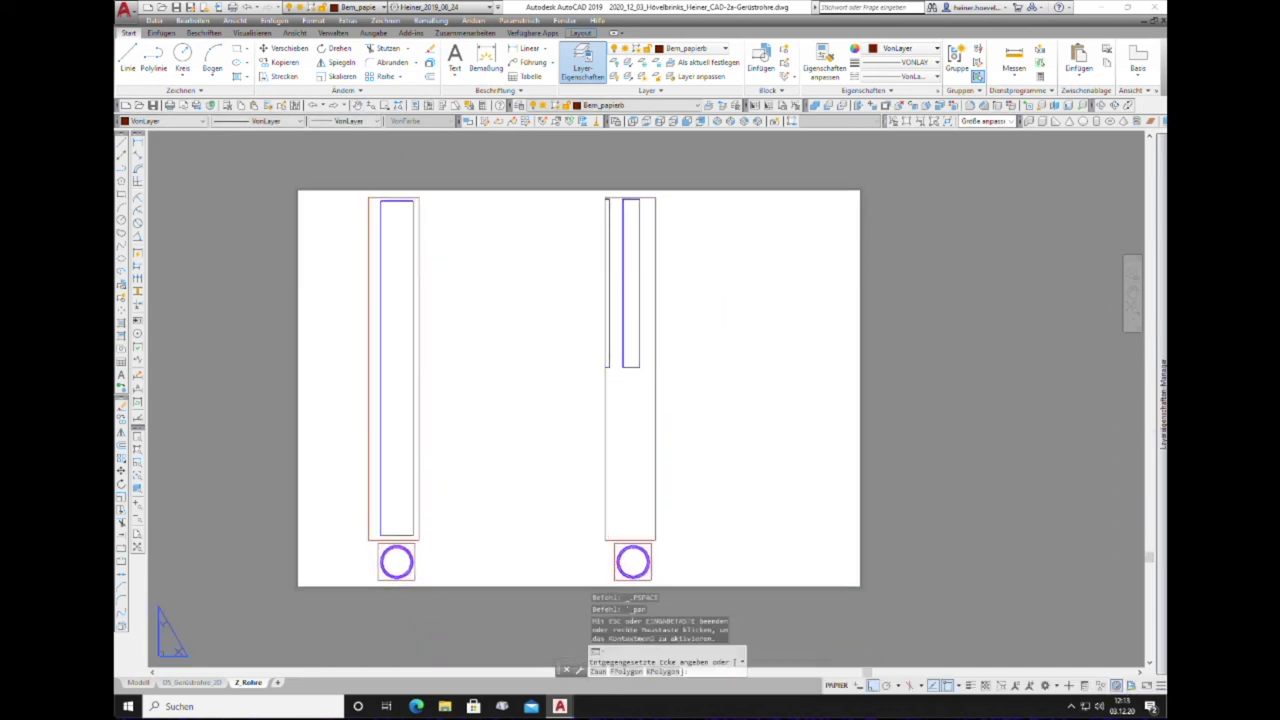
{"action": "left_click", "coordinate": [358, 105]}
{"action": "left_click_drag", "start_coordinate": [631, 229], "coordinate": [627, 292]}
Step: Zoom in and nudge the tube until it fills the right frame, then return to paper space
{"action": "scroll", "coordinate": [627, 300], "scroll_direction": "up", "scroll_amount": 1}
{"action": "scroll", "coordinate": [625, 302], "scroll_direction": "up", "scroll_amount": 1}
{"action": "scroll", "coordinate": [624, 303], "scroll_direction": "up", "scroll_amount": 1}
{"action": "scroll", "coordinate": [622, 305], "scroll_direction": "up", "scroll_amount": 1}
{"action": "scroll", "coordinate": [622, 304], "scroll_direction": "up", "scroll_amount": 1}
{"action": "scroll", "coordinate": [622, 304], "scroll_direction": "up", "scroll_amount": 1}
{"action": "scroll", "coordinate": [626, 289], "scroll_direction": "up", "scroll_amount": 1}
{"action": "scroll", "coordinate": [620, 283], "scroll_direction": "up", "scroll_amount": 1}
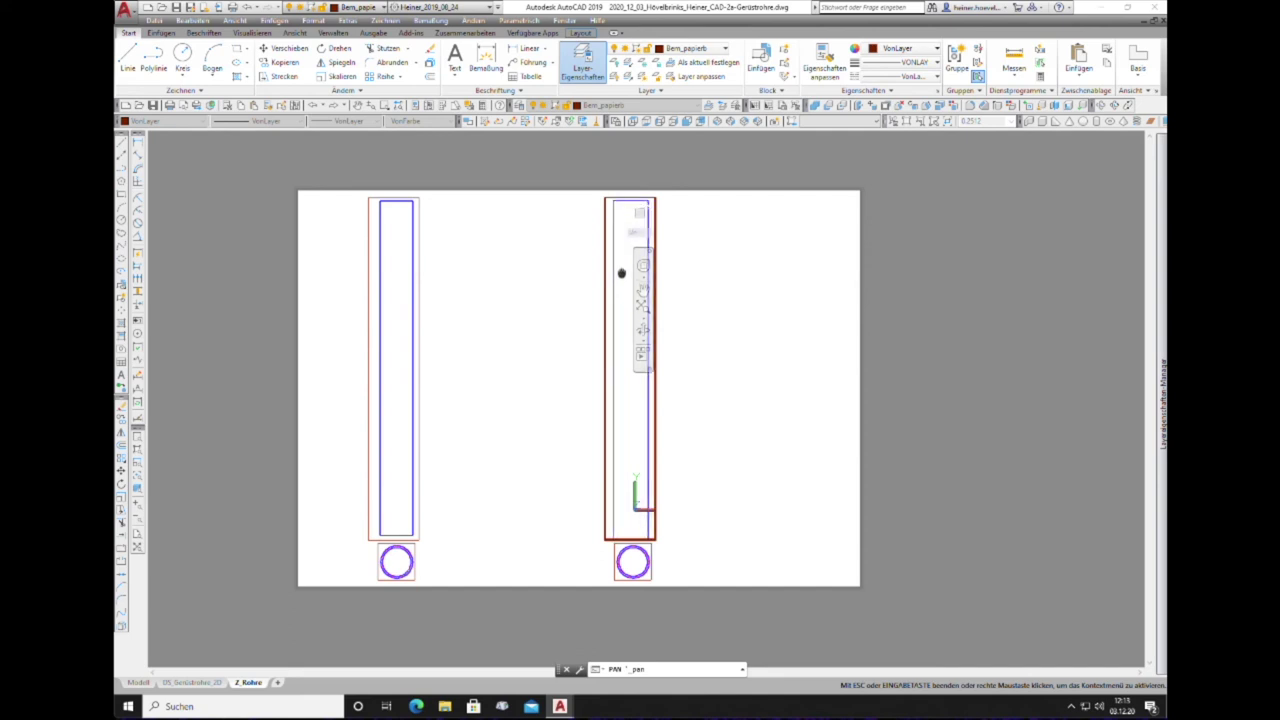
{"action": "left_click_drag", "start_coordinate": [621, 272], "coordinate": [624, 275]}
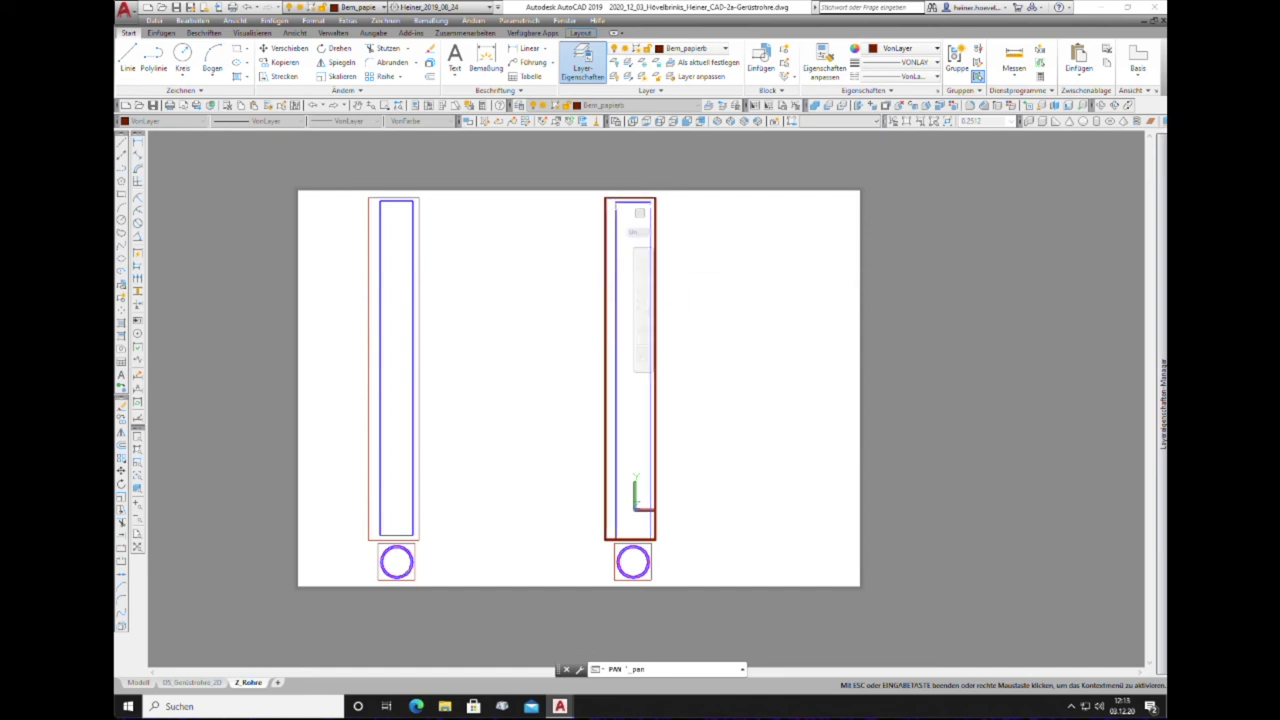
{"action": "key", "text": "Escape"}
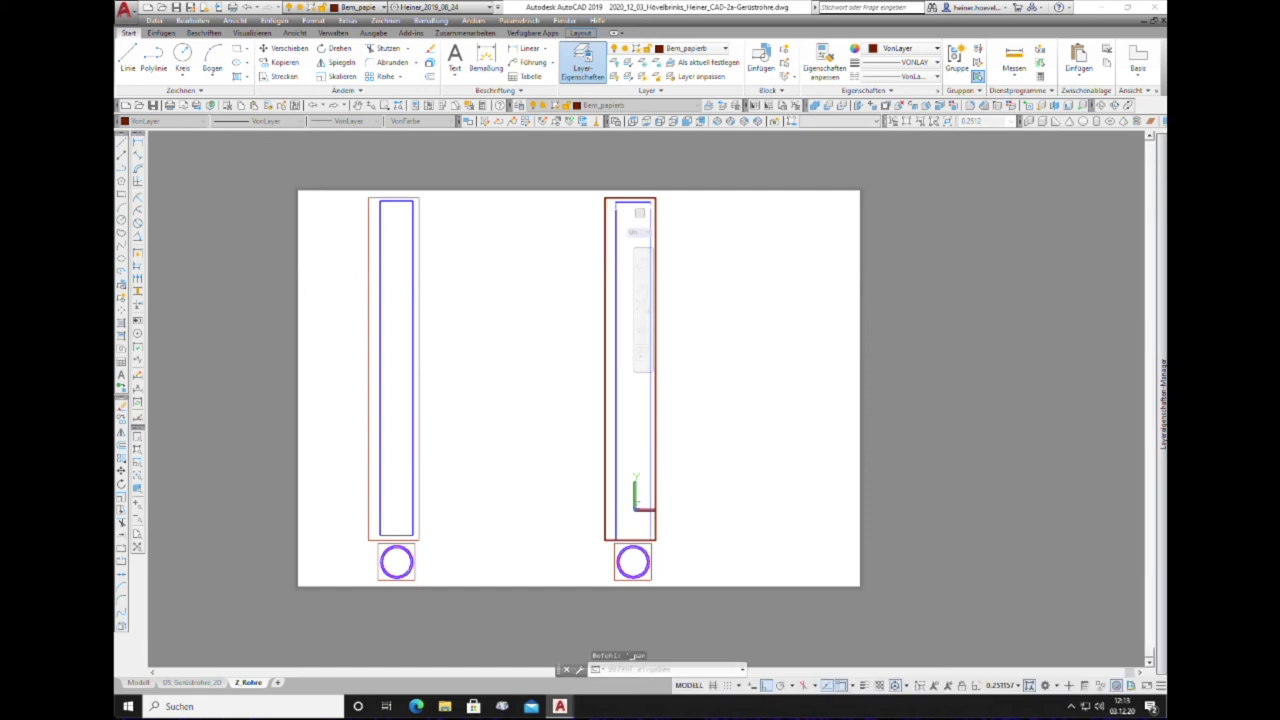
{"action": "double_click", "coordinate": [575, 248]}
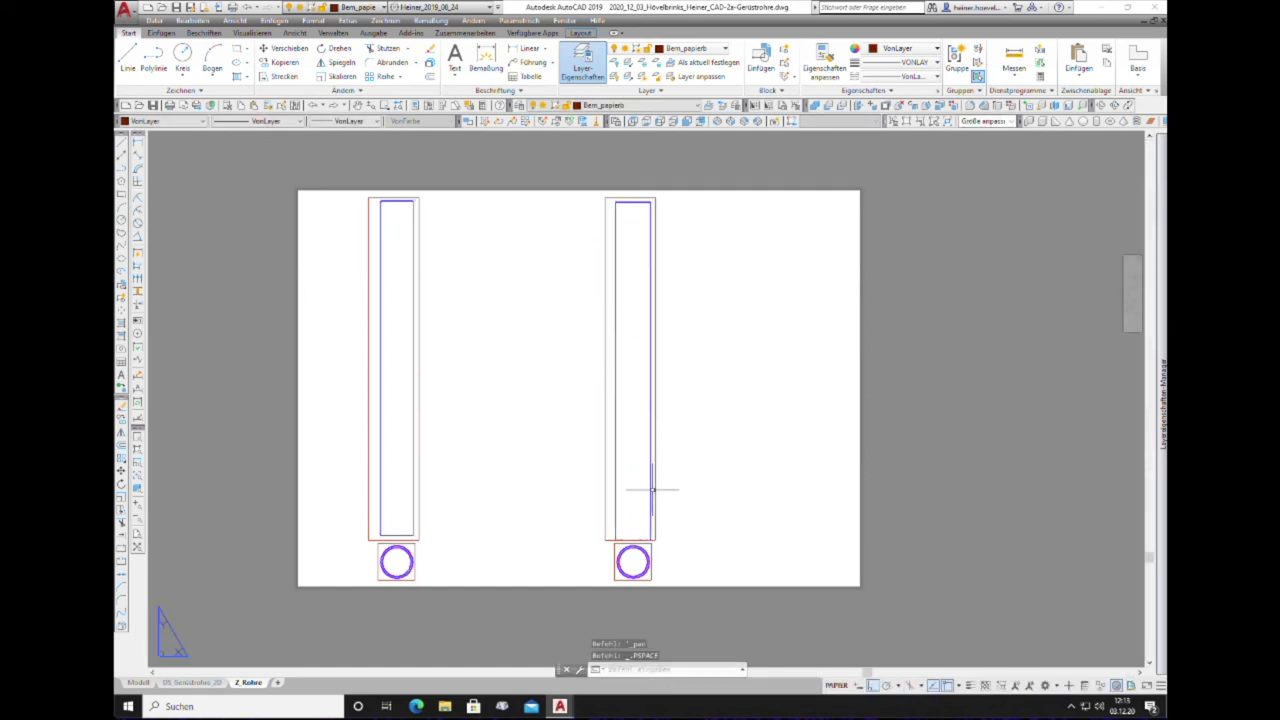
Step: Undo a trial 3D tilt of the section viewport and pan the hatched ring back to centre
{"action": "scroll", "coordinate": [651, 575], "scroll_direction": "down", "scroll_amount": 4}
{"action": "scroll", "coordinate": [651, 590], "scroll_direction": "up", "scroll_amount": 9}
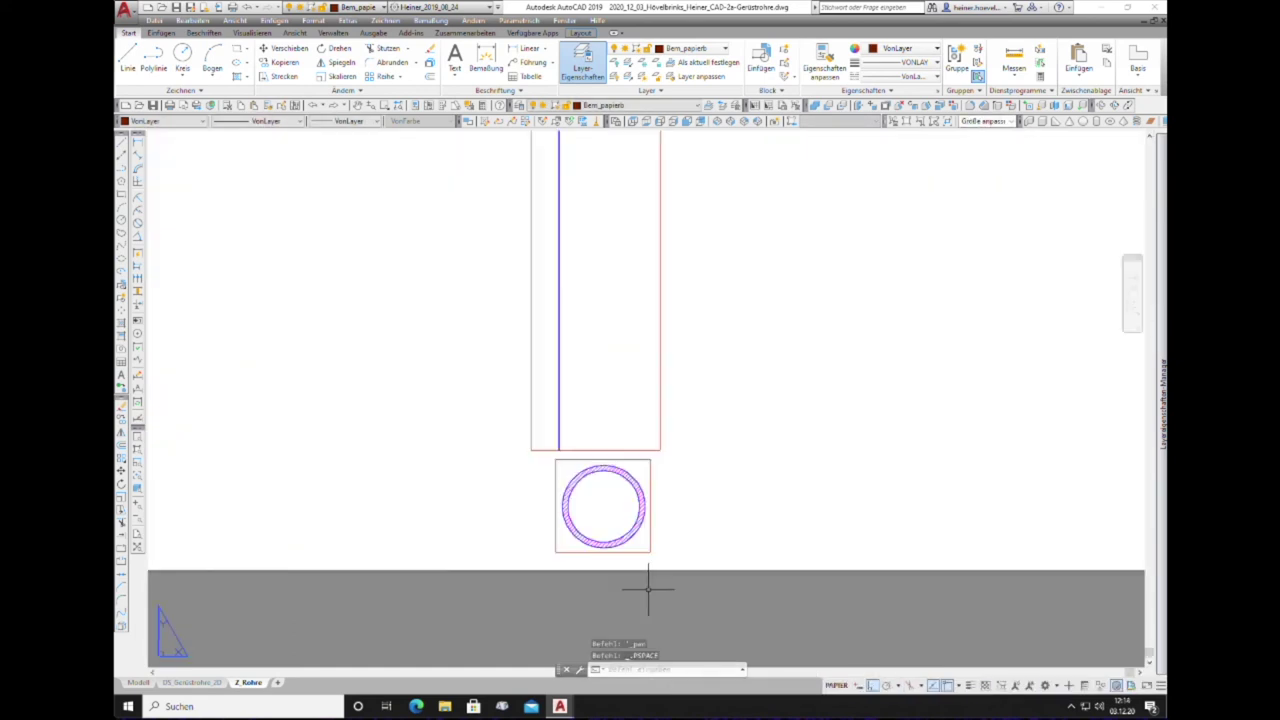
{"action": "scroll", "coordinate": [622, 524], "scroll_direction": "up", "scroll_amount": 4}
{"action": "double_click", "coordinate": [533, 348]}
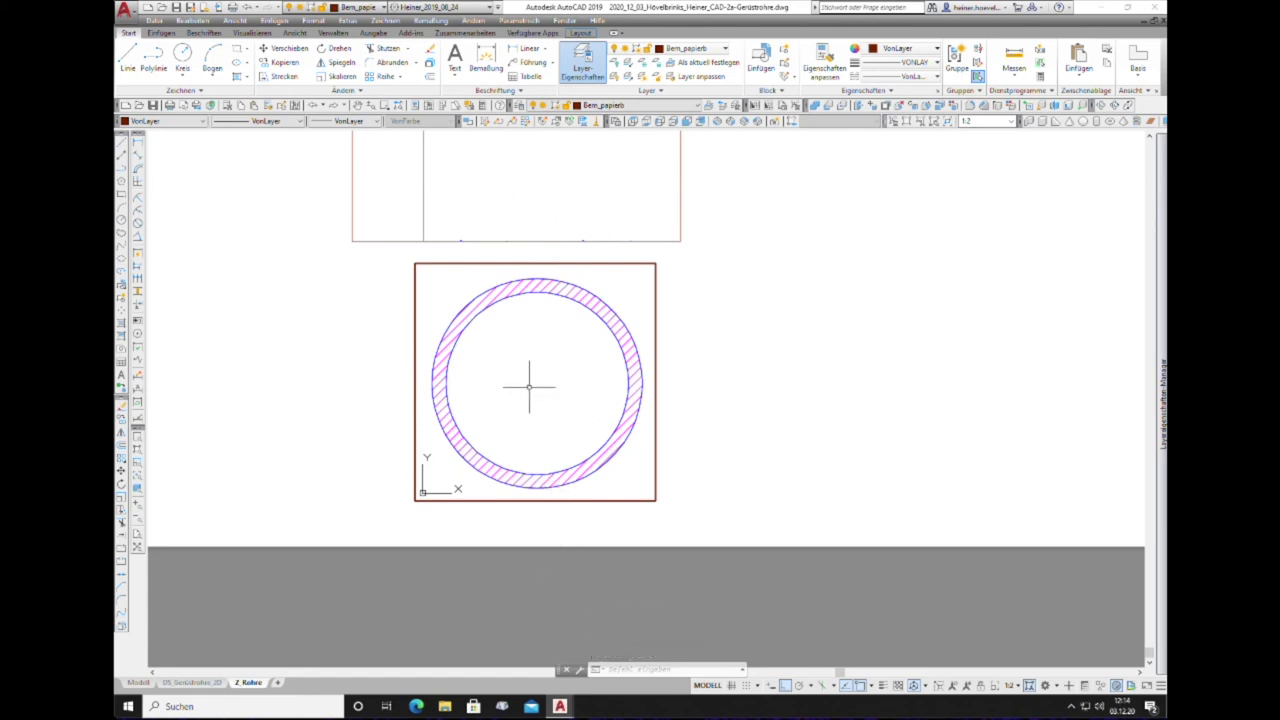
{"action": "middle_click_drag", "start_coordinate": [529, 387], "coordinate": [529, 372], "text": "shift"}
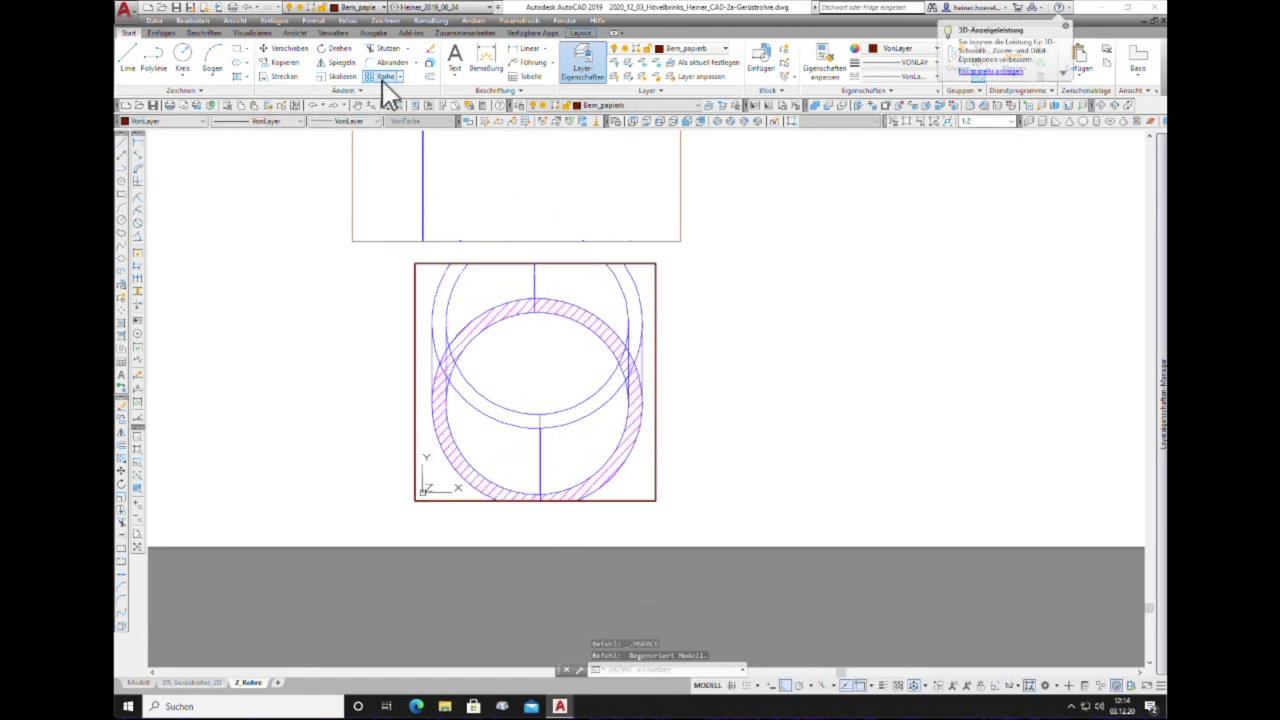
{"action": "left_click", "coordinate": [246, 7]}
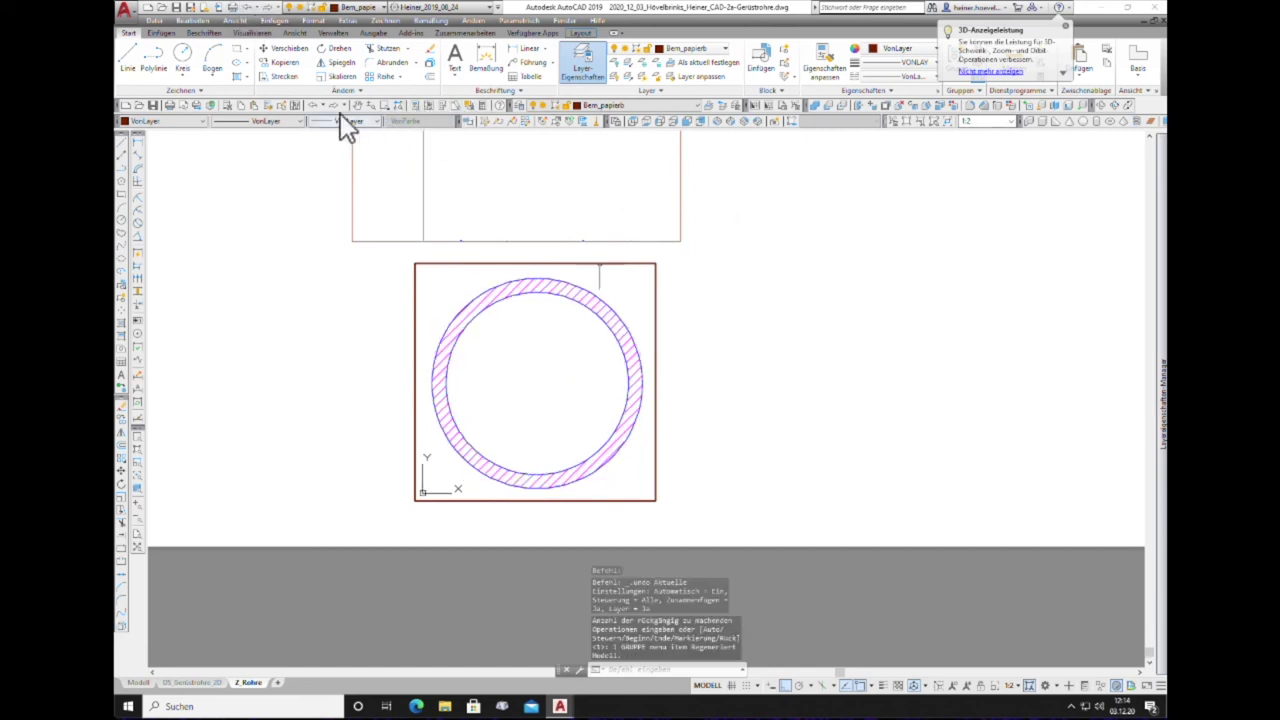
{"action": "left_click", "coordinate": [357, 105]}
{"action": "mouse_move", "coordinate": [580, 393]}
{"action": "left_mouse_down"}
{"action": "mouse_move", "coordinate": [586, 374]}
{"action": "mouse_move", "coordinate": [438, 368]}
{"action": "left_mouse_up"}
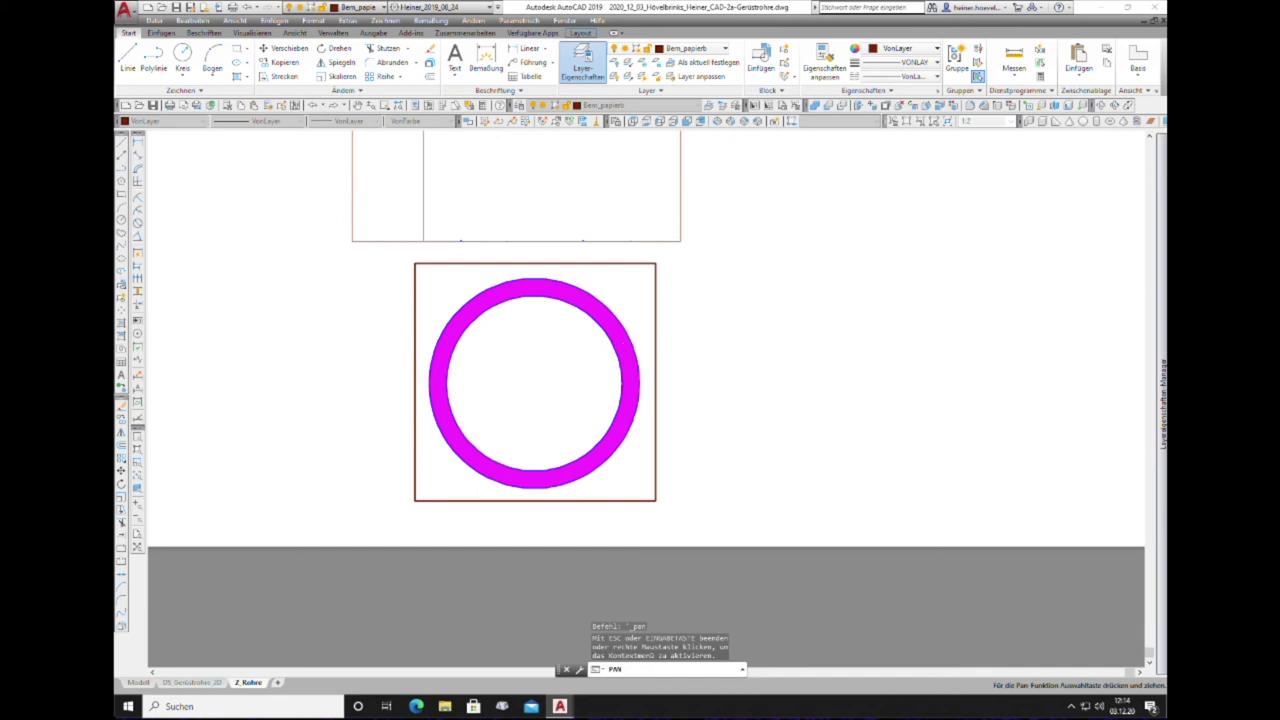
{"action": "key", "text": "Escape"}
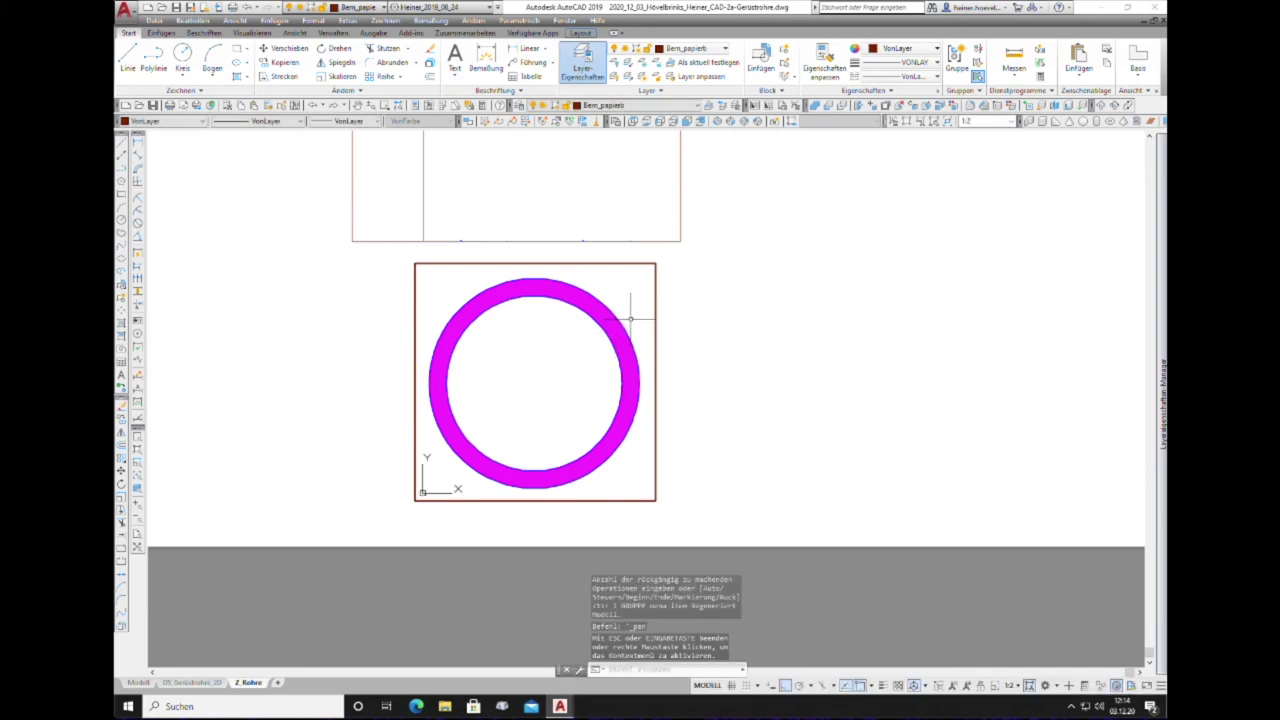
Step: Stretch the right viewport's right edge outward with its edge grip
{"action": "double_click", "coordinate": [695, 303]}
{"action": "scroll", "coordinate": [690, 380], "scroll_direction": "down", "scroll_amount": 4}
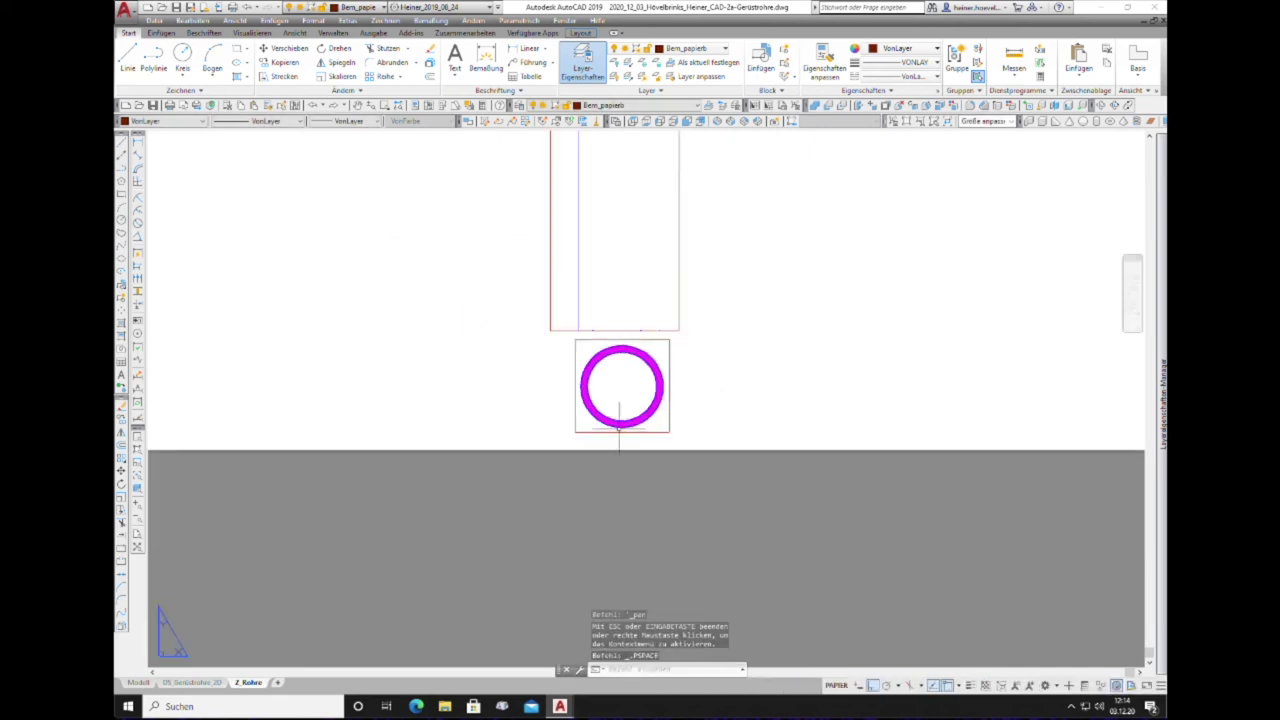
{"action": "scroll", "coordinate": [528, 470], "scroll_direction": "down", "scroll_amount": 6}
{"action": "scroll", "coordinate": [571, 413], "scroll_direction": "up", "scroll_amount": 2}
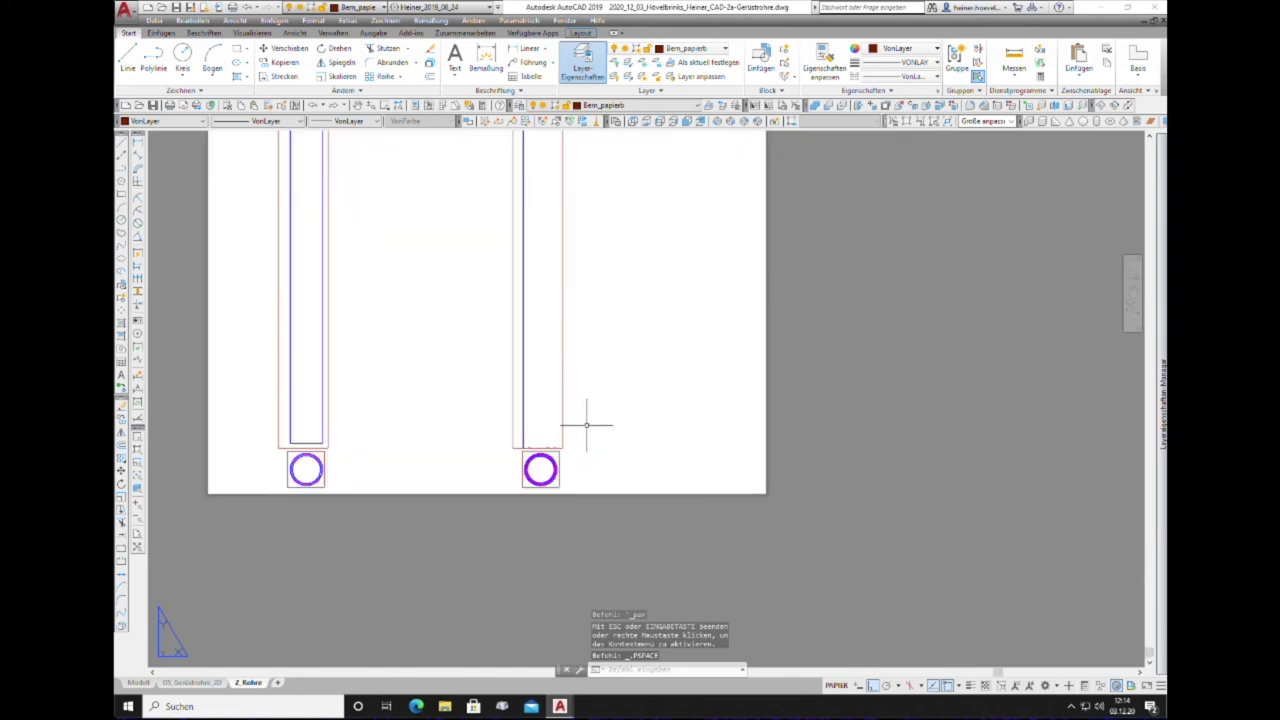
{"action": "scroll", "coordinate": [586, 425], "scroll_direction": "up", "scroll_amount": 2}
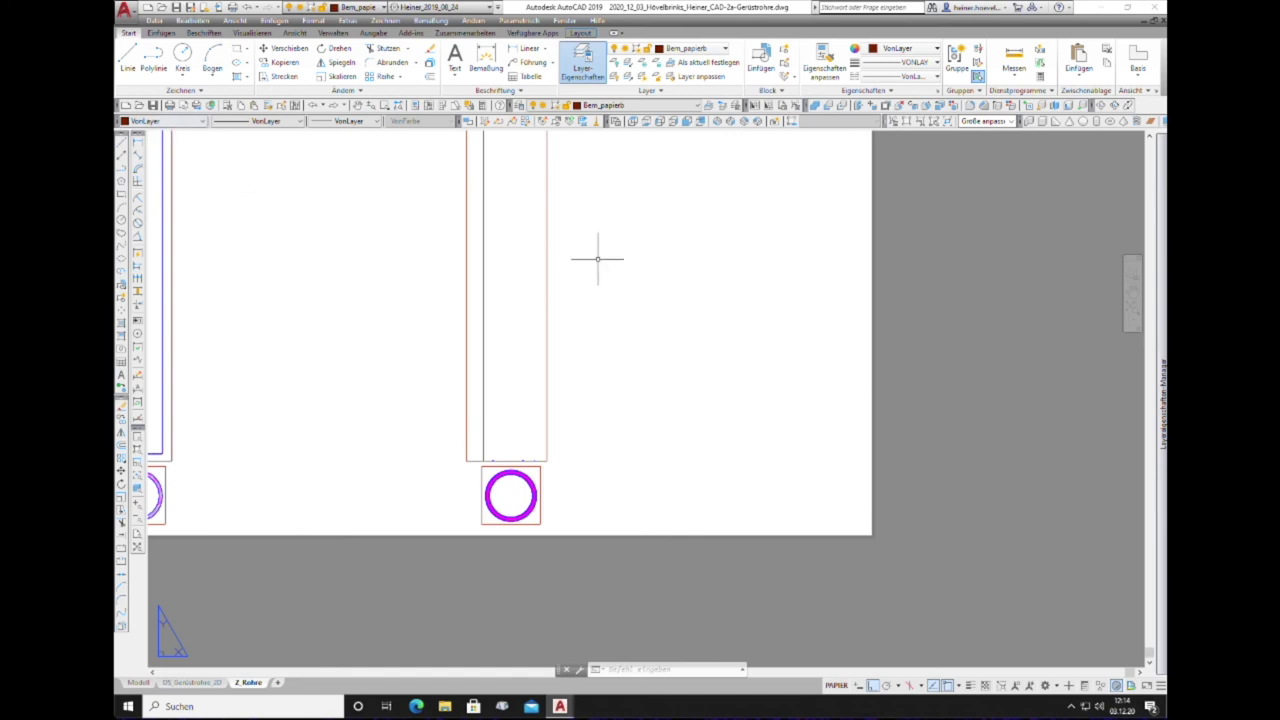
{"action": "left_click", "coordinate": [546, 289]}
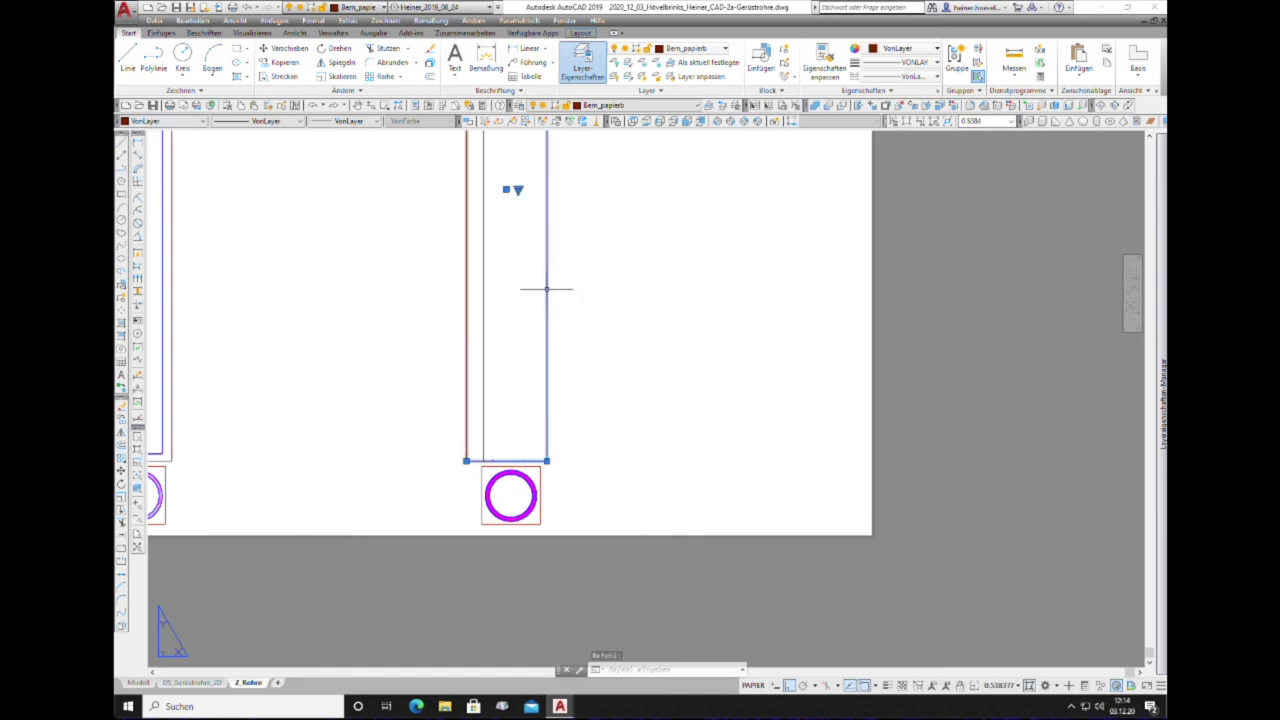
{"action": "left_click", "coordinate": [546, 461]}
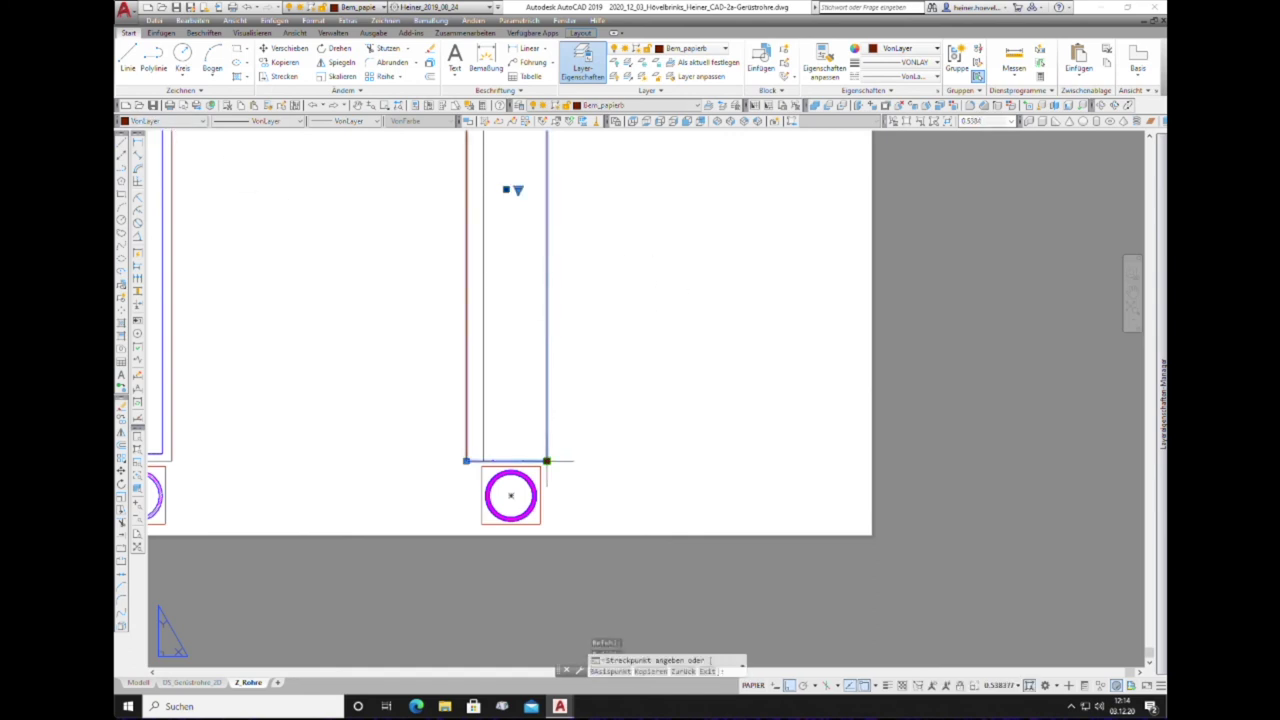
{"action": "left_click", "coordinate": [612, 461]}
{"action": "left_click", "coordinate": [612, 461]}
{"action": "left_click", "coordinate": [645, 463]}
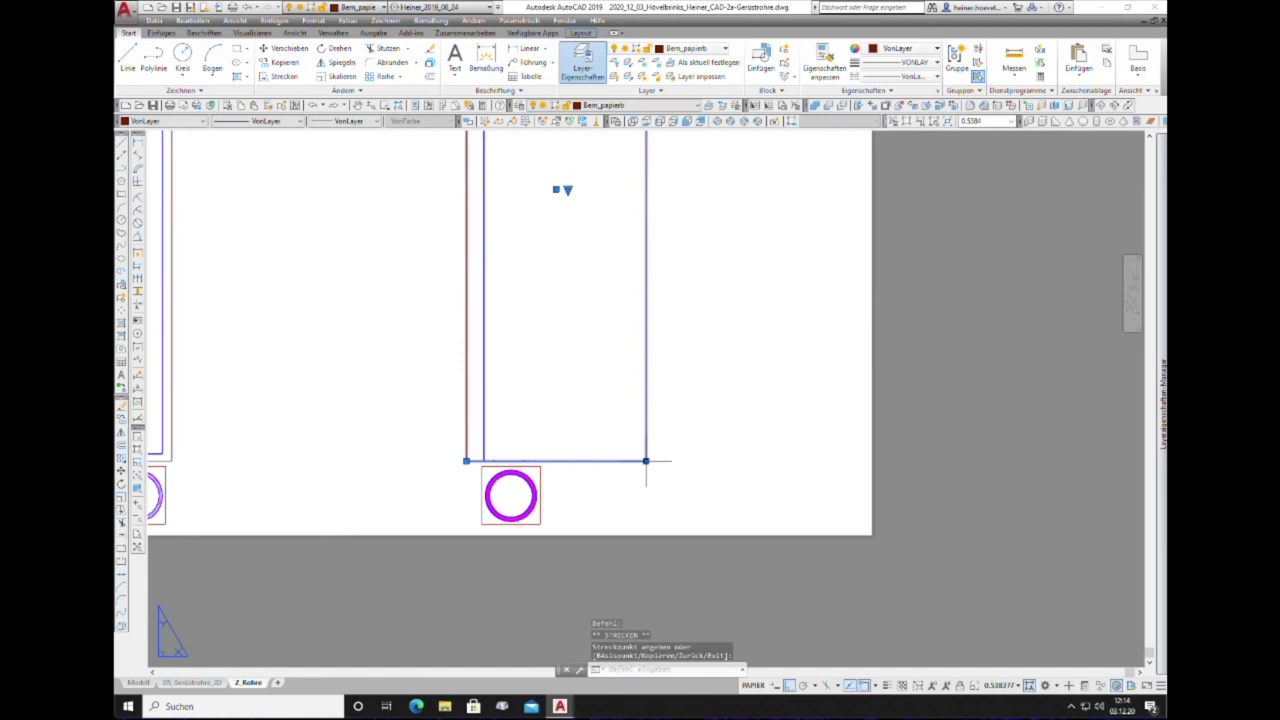
{"action": "key", "text": "Escape"}
Step: Pull the right viewport's right edge back in close to the tube
{"action": "scroll", "coordinate": [543, 405], "scroll_direction": "down", "scroll_amount": 4}
{"action": "scroll", "coordinate": [544, 363], "scroll_direction": "up", "scroll_amount": 2}
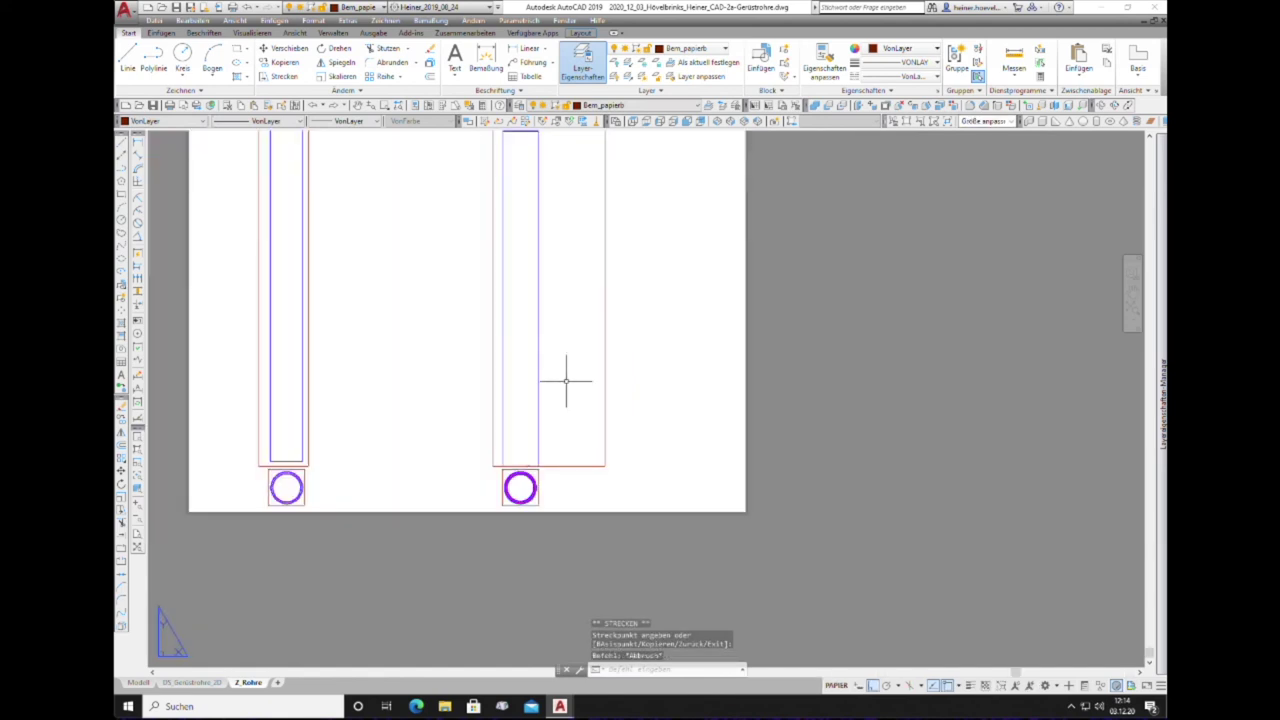
{"action": "left_click", "coordinate": [604, 400]}
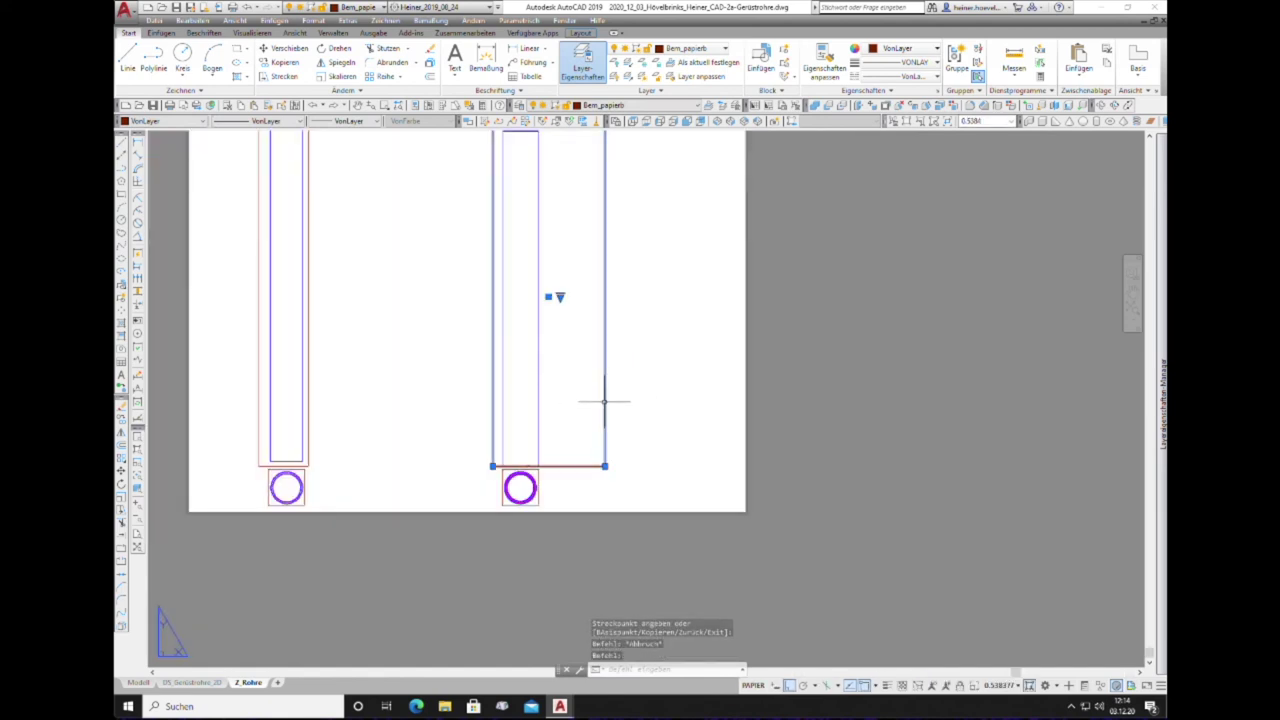
{"action": "left_click", "coordinate": [605, 465]}
{"action": "left_click", "coordinate": [556, 465]}
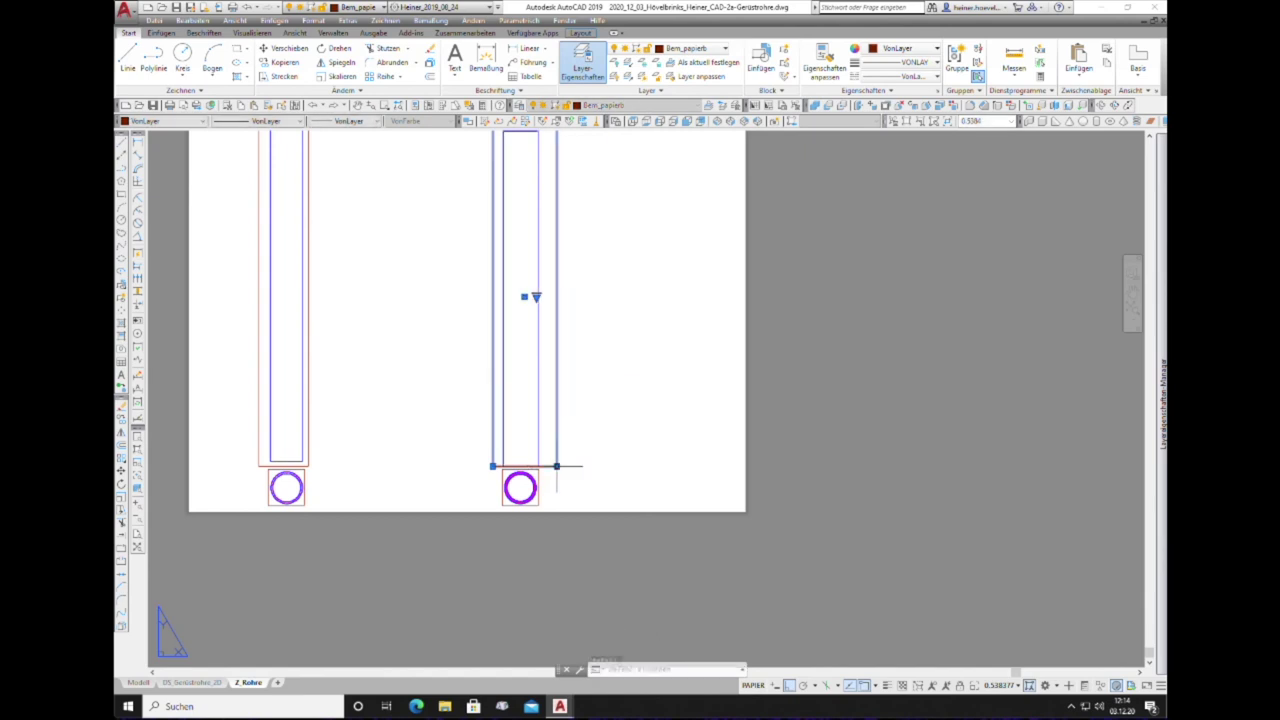
{"action": "key", "text": "Escape"}
{"action": "scroll", "coordinate": [606, 424], "scroll_direction": "down", "scroll_amount": 2}
Step: Set the right viewport's Ansichtsfenstermaßstab to 1:2 in its Eigenschaften palette
{"action": "left_click", "coordinate": [577, 350]}
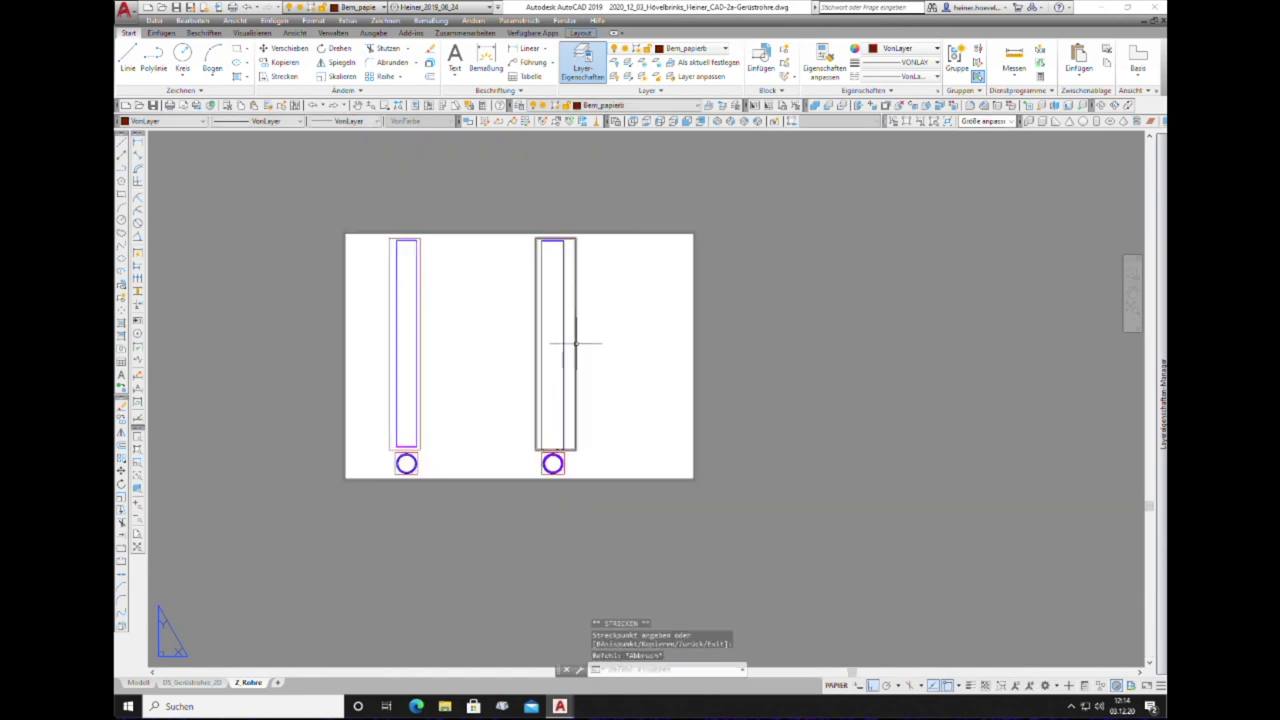
{"action": "right_click", "coordinate": [566, 344]}
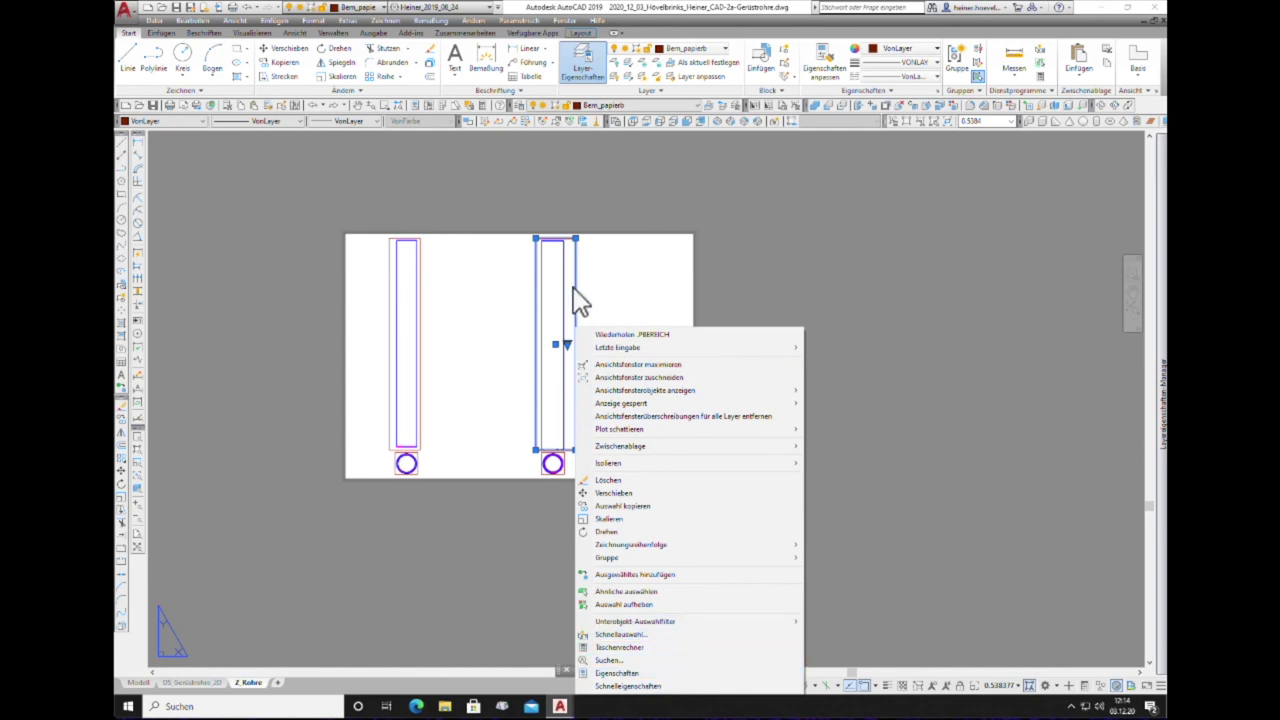
{"action": "key", "text": "Escape"}
{"action": "key", "text": "Escape"}
{"action": "left_click", "coordinate": [576, 253]}
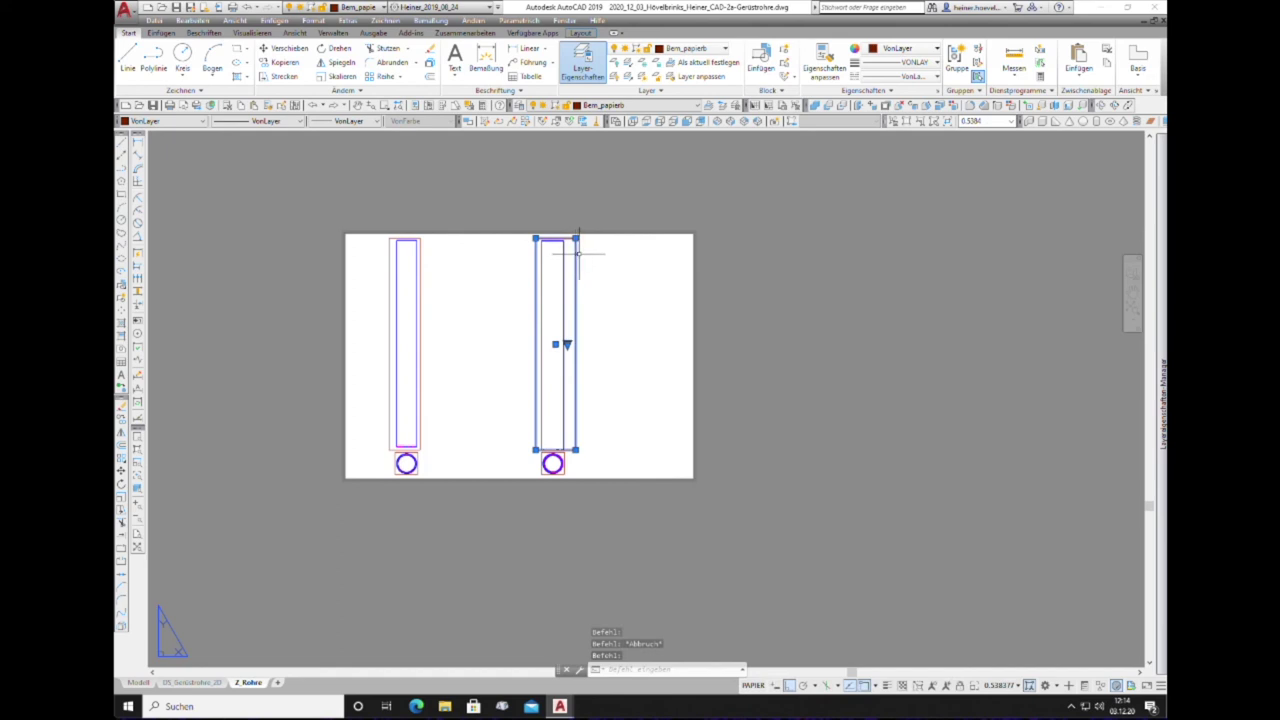
{"action": "right_click", "coordinate": [576, 253]}
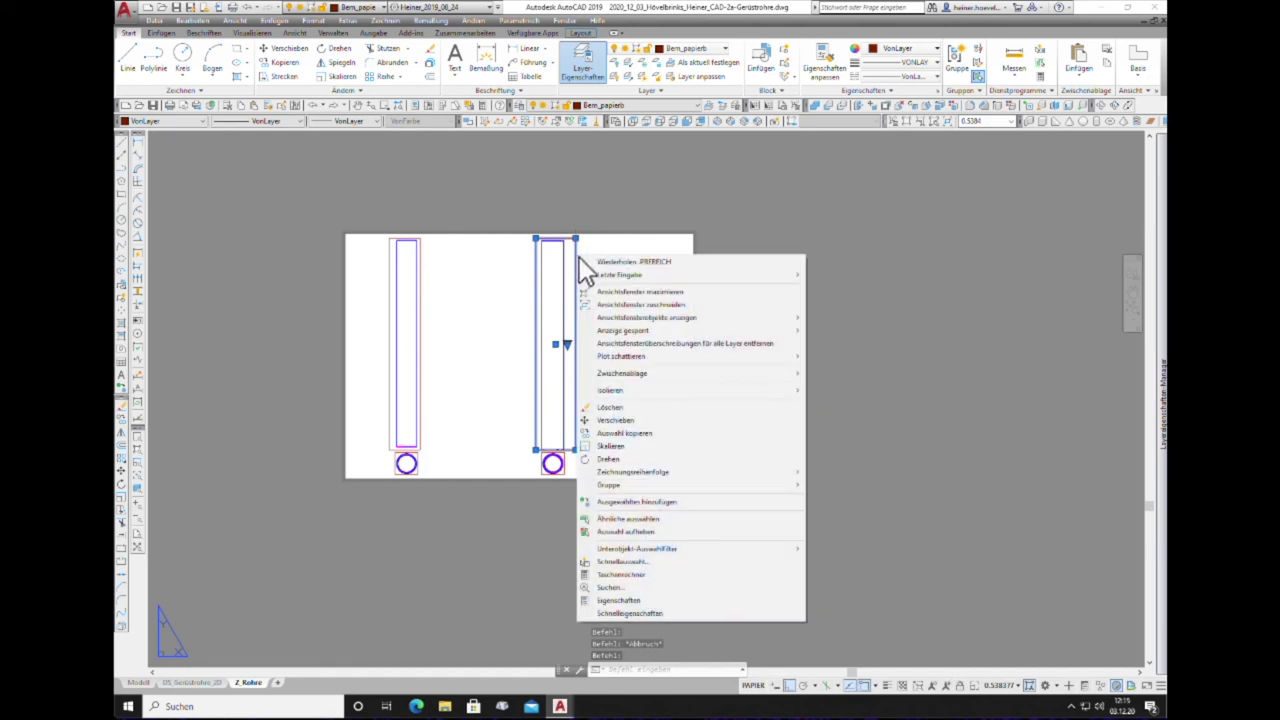
{"action": "left_click", "coordinate": [621, 600]}
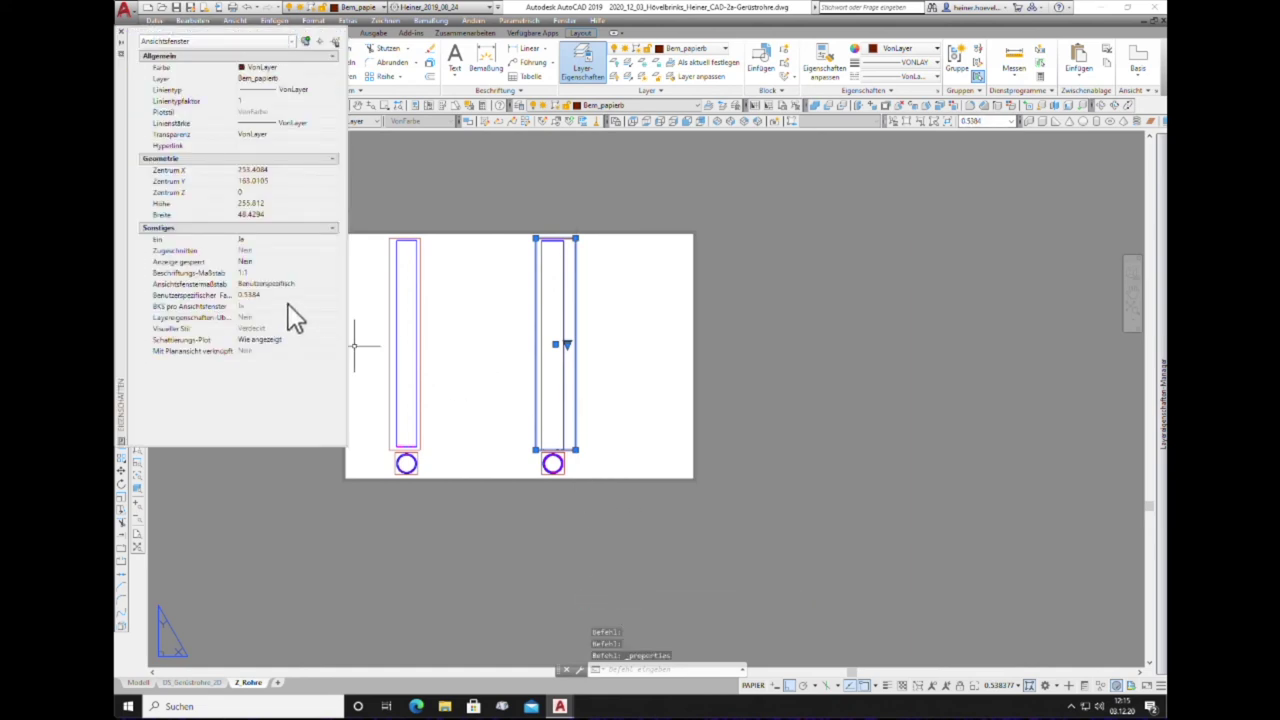
{"action": "left_click", "coordinate": [278, 285]}
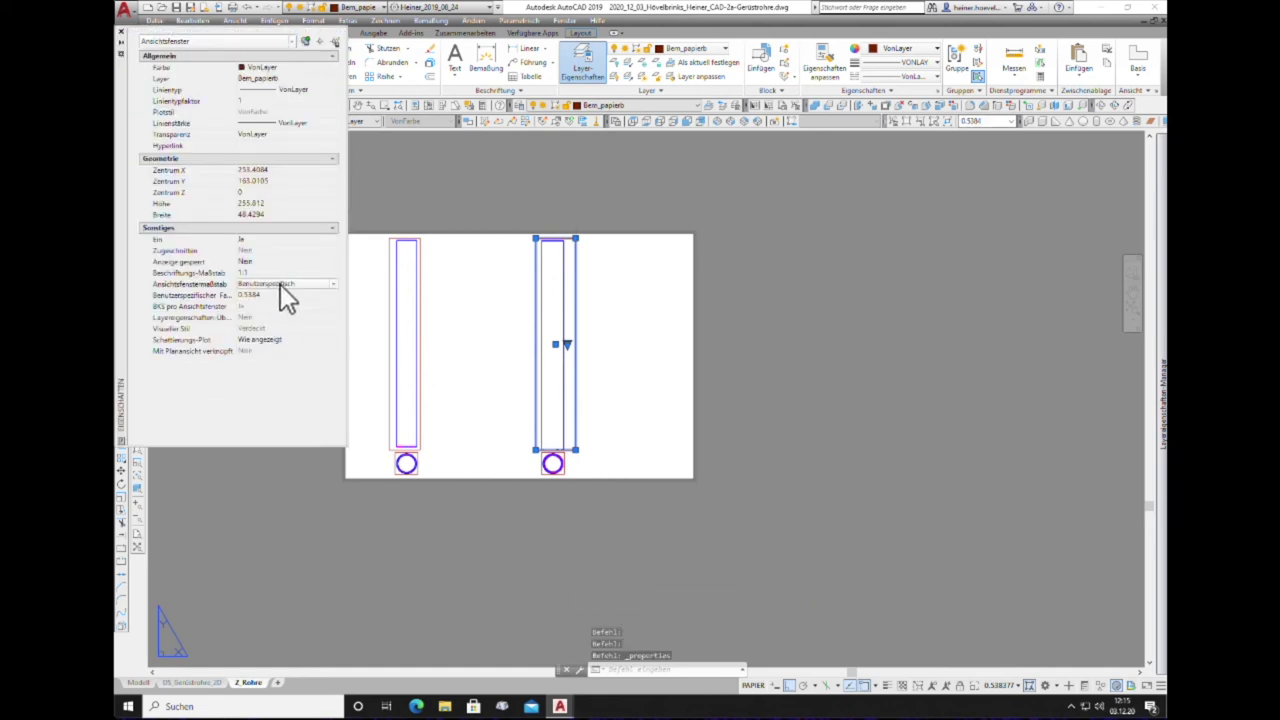
{"action": "left_click", "coordinate": [334, 284]}
{"action": "left_click", "coordinate": [282, 316]}
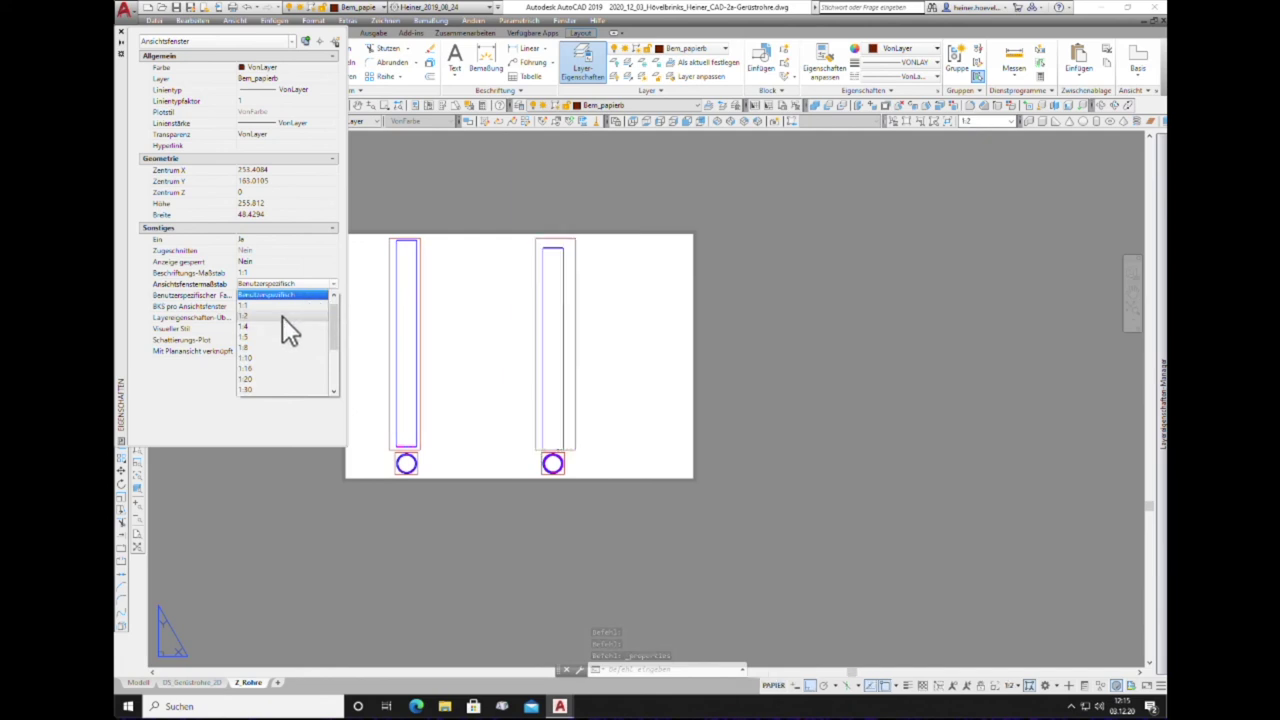
{"action": "left_click", "coordinate": [282, 316]}
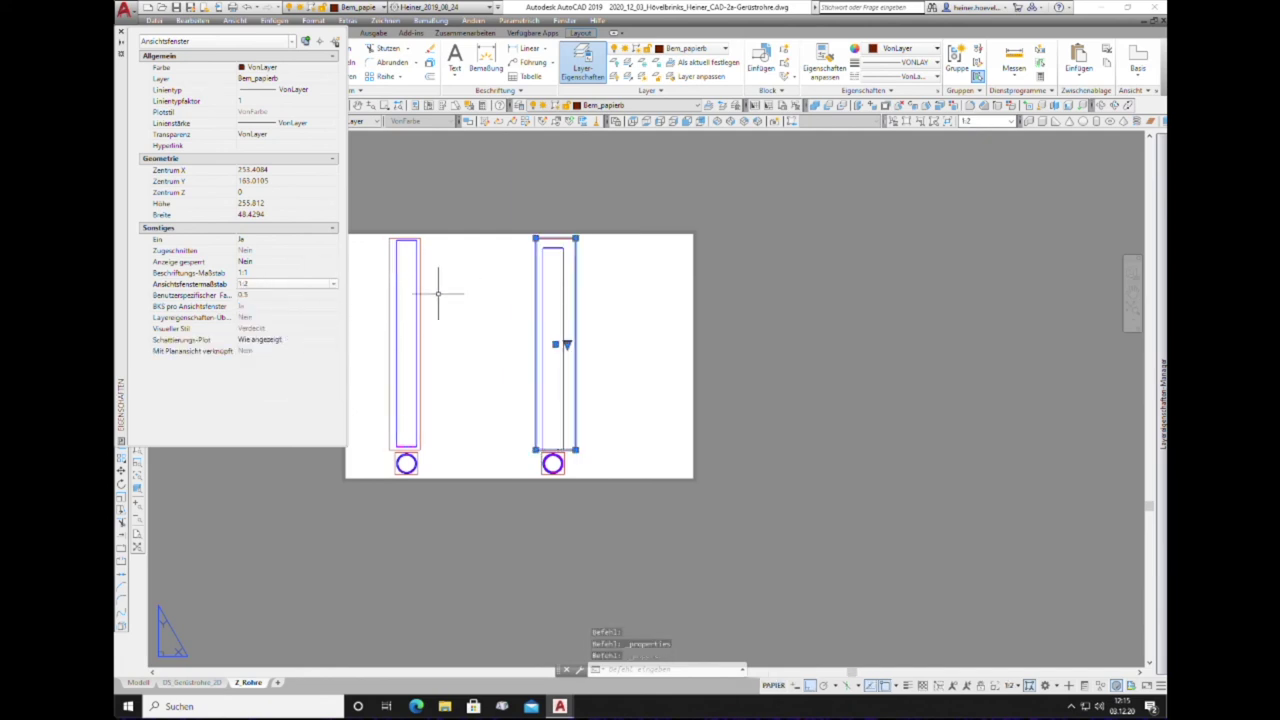
{"action": "left_click", "coordinate": [119, 34]}
{"action": "key", "text": "Escape"}
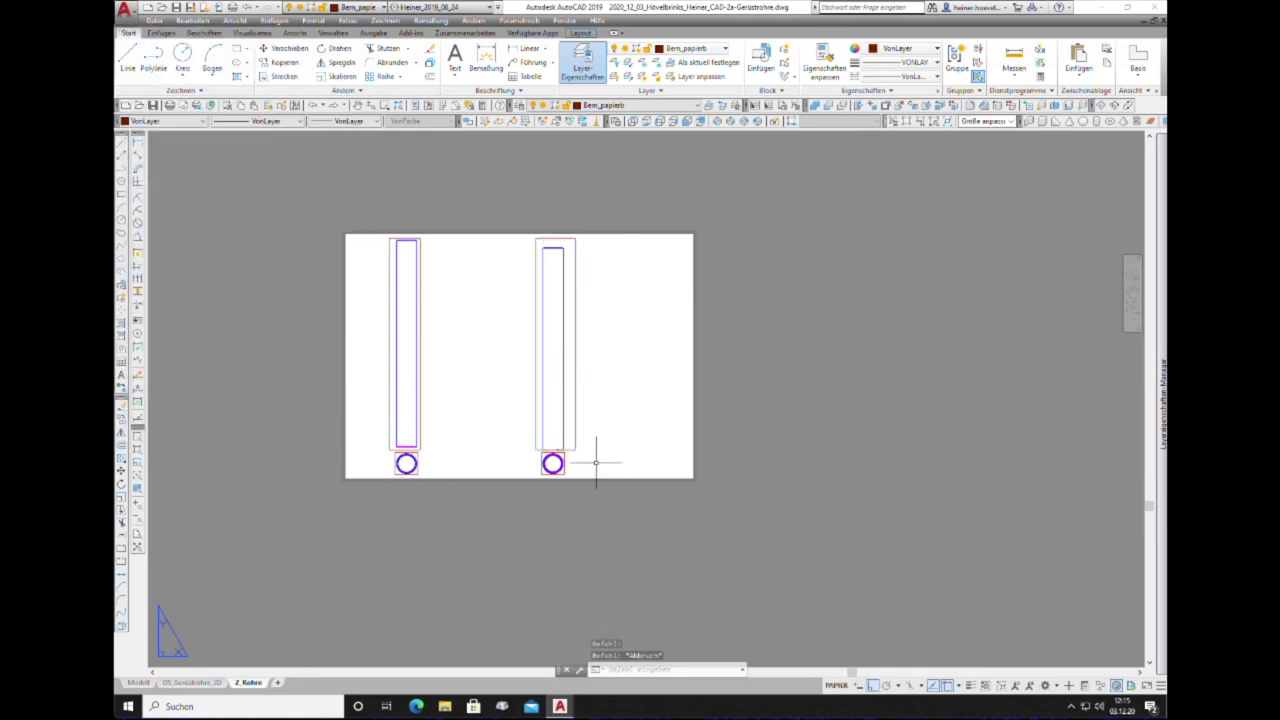
Step: Check the scale of the small viewport around the right circle in its properties
{"action": "scroll", "coordinate": [566, 279], "scroll_direction": "down", "scroll_amount": 4}
{"action": "scroll", "coordinate": [576, 266], "scroll_direction": "up", "scroll_amount": 6}
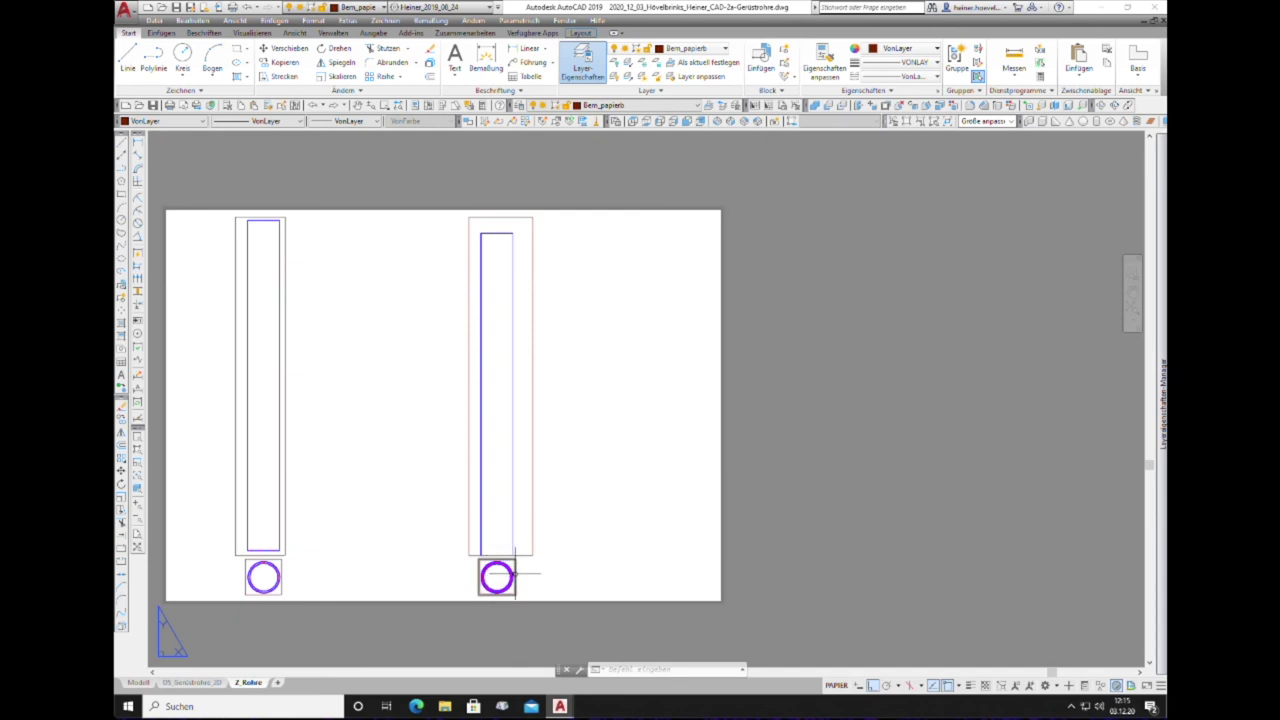
{"action": "left_click", "coordinate": [513, 576]}
{"action": "right_click", "coordinate": [514, 576]}
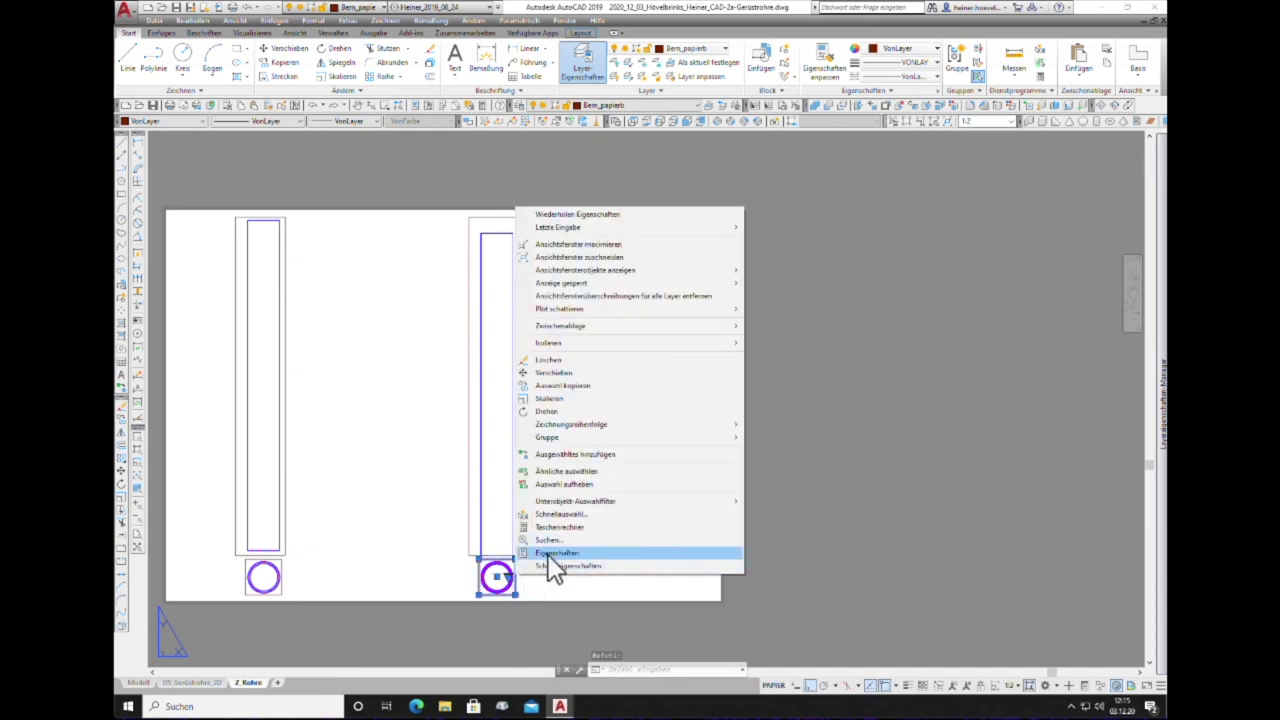
{"action": "left_click", "coordinate": [550, 553]}
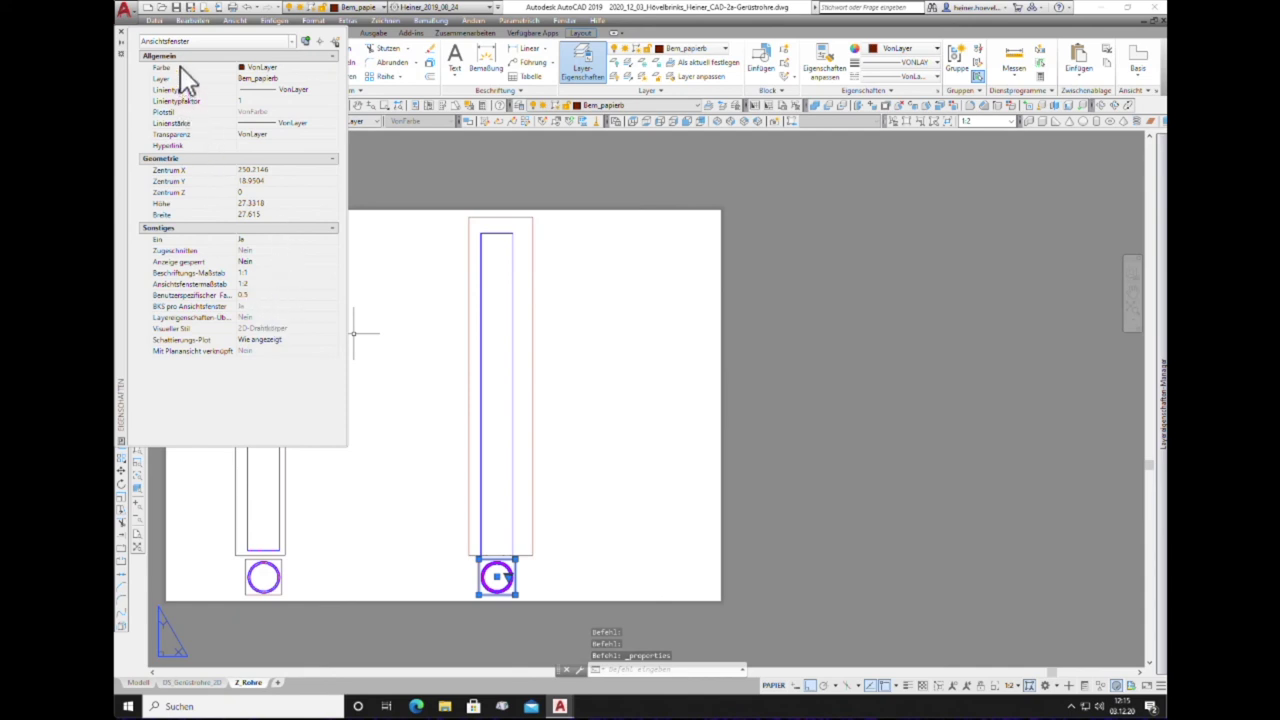
{"action": "left_click", "coordinate": [120, 36]}
Step: Draw a vertical construction line from the circle centre straight up above the tube
{"action": "key", "text": "Escape"}
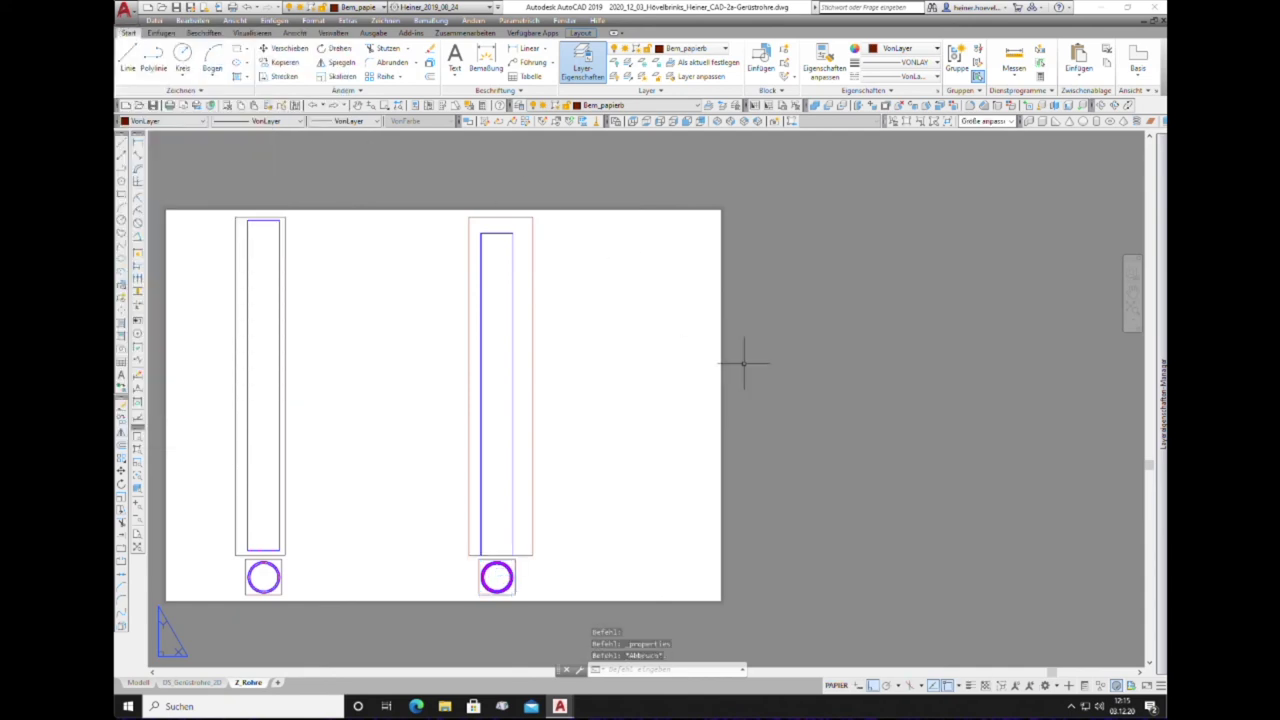
{"action": "left_click", "coordinate": [120, 145]}
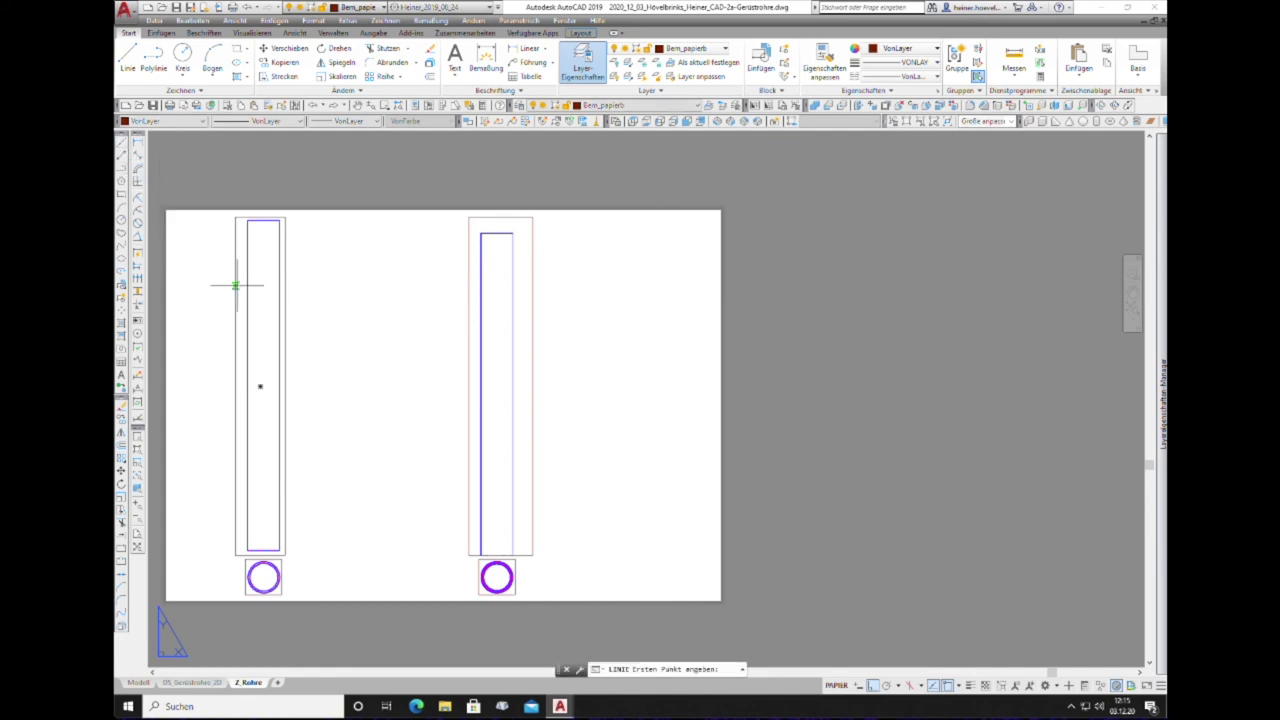
{"action": "scroll", "coordinate": [497, 577], "scroll_direction": "down", "scroll_amount": 5}
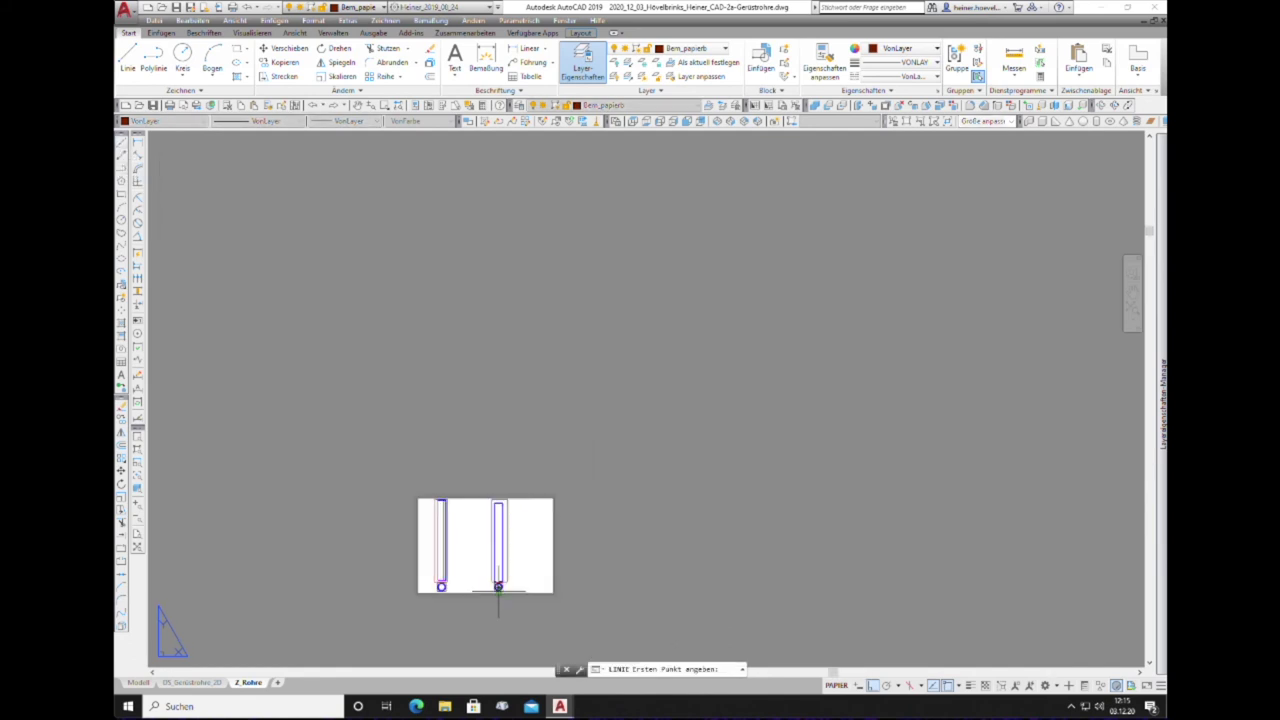
{"action": "scroll", "coordinate": [500, 590], "scroll_direction": "up", "scroll_amount": 8}
{"action": "scroll", "coordinate": [471, 531], "scroll_direction": "up", "scroll_amount": 3}
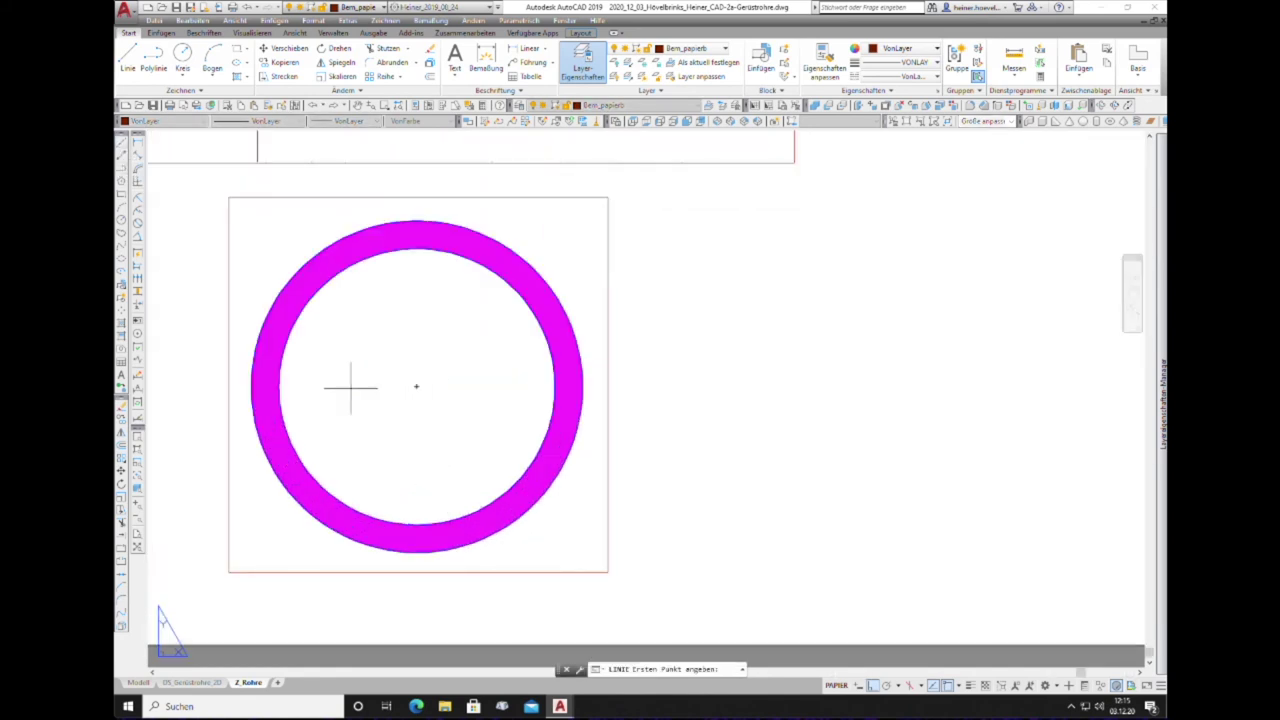
{"action": "left_click", "coordinate": [416, 385]}
{"action": "scroll", "coordinate": [449, 500], "scroll_direction": "down", "scroll_amount": 8}
{"action": "scroll", "coordinate": [491, 409], "scroll_direction": "down", "scroll_amount": 3}
{"action": "scroll", "coordinate": [480, 318], "scroll_direction": "up", "scroll_amount": 8}
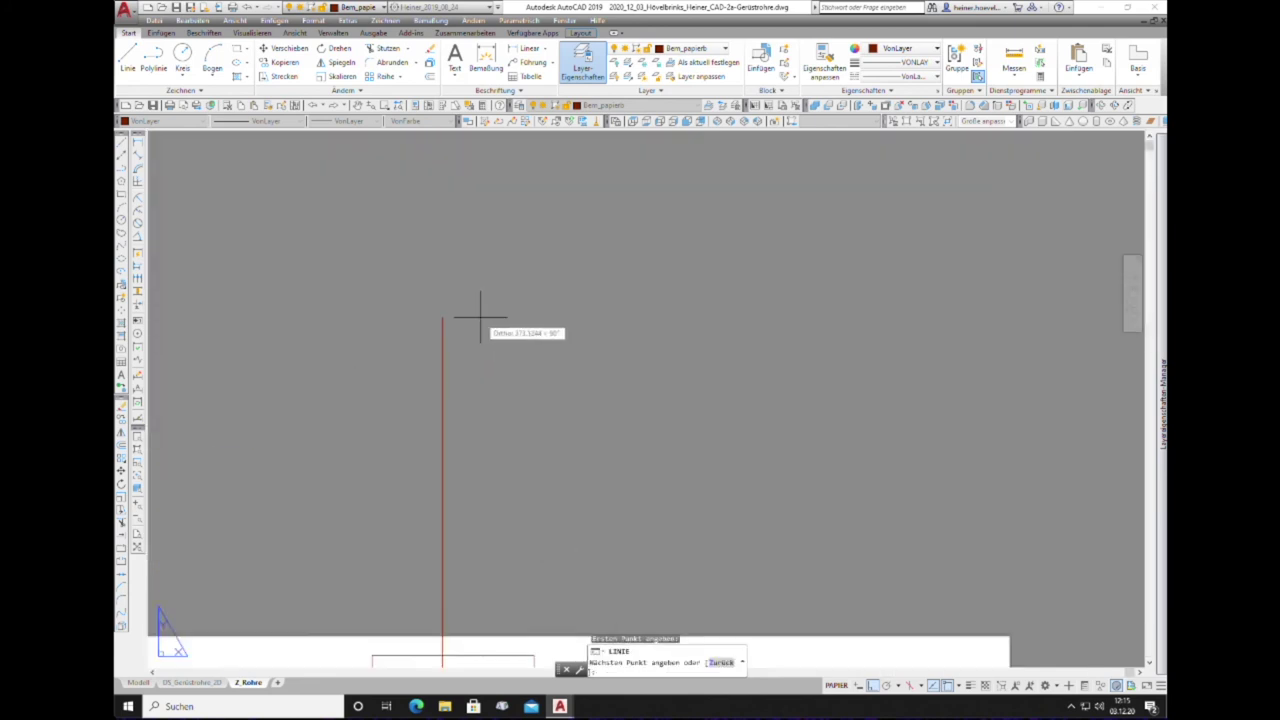
{"action": "left_click", "coordinate": [450, 340]}
{"action": "key", "text": "Escape"}
Step: Move the right tube's outer frame onto the vertical construction line
{"action": "scroll", "coordinate": [479, 311], "scroll_direction": "down", "scroll_amount": 3}
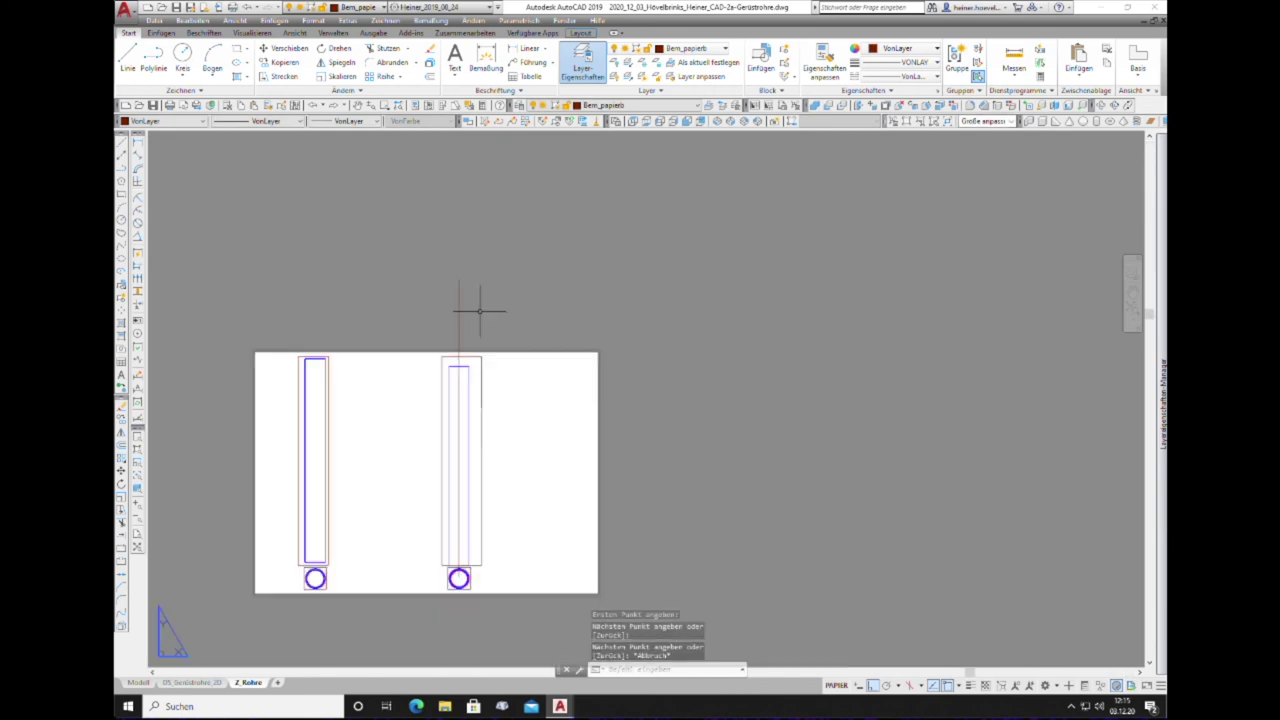
{"action": "scroll", "coordinate": [479, 311], "scroll_direction": "up", "scroll_amount": 5}
{"action": "scroll", "coordinate": [386, 164], "scroll_direction": "down", "scroll_amount": 2}
{"action": "scroll", "coordinate": [357, 168], "scroll_direction": "down", "scroll_amount": 2}
{"action": "scroll", "coordinate": [350, 152], "scroll_direction": "up", "scroll_amount": 2}
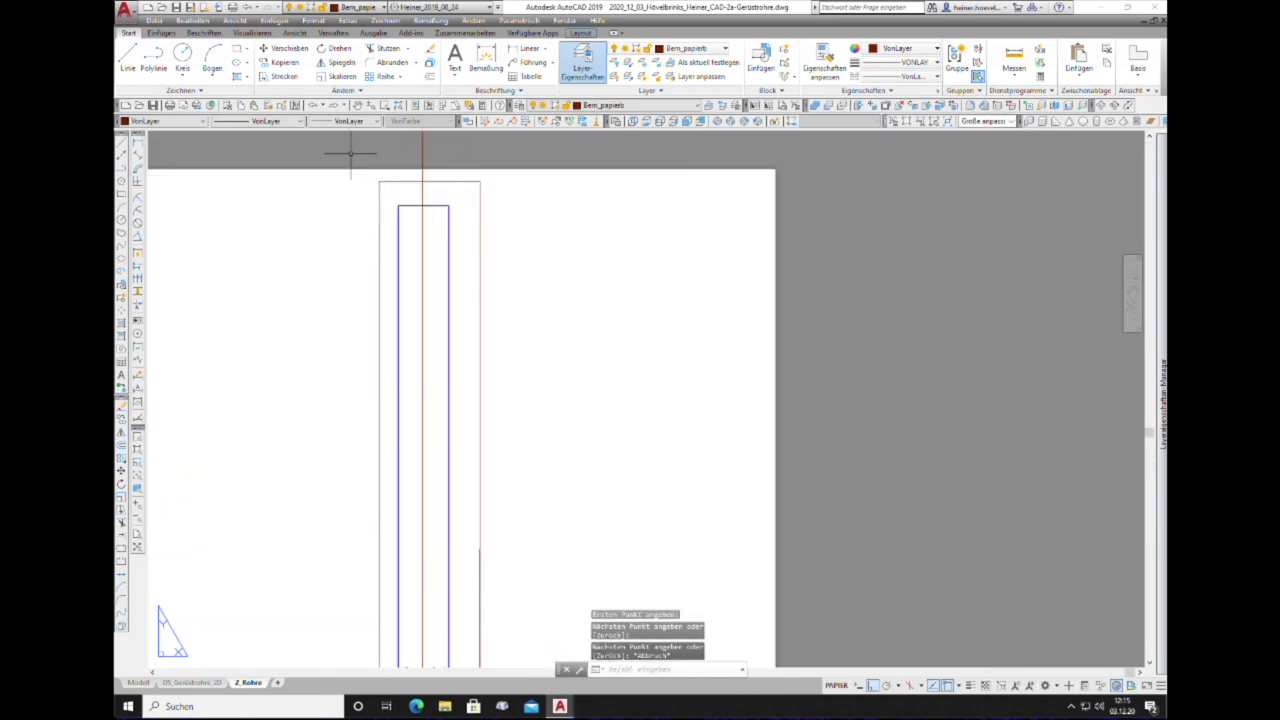
{"action": "scroll", "coordinate": [350, 152], "scroll_direction": "up", "scroll_amount": 2}
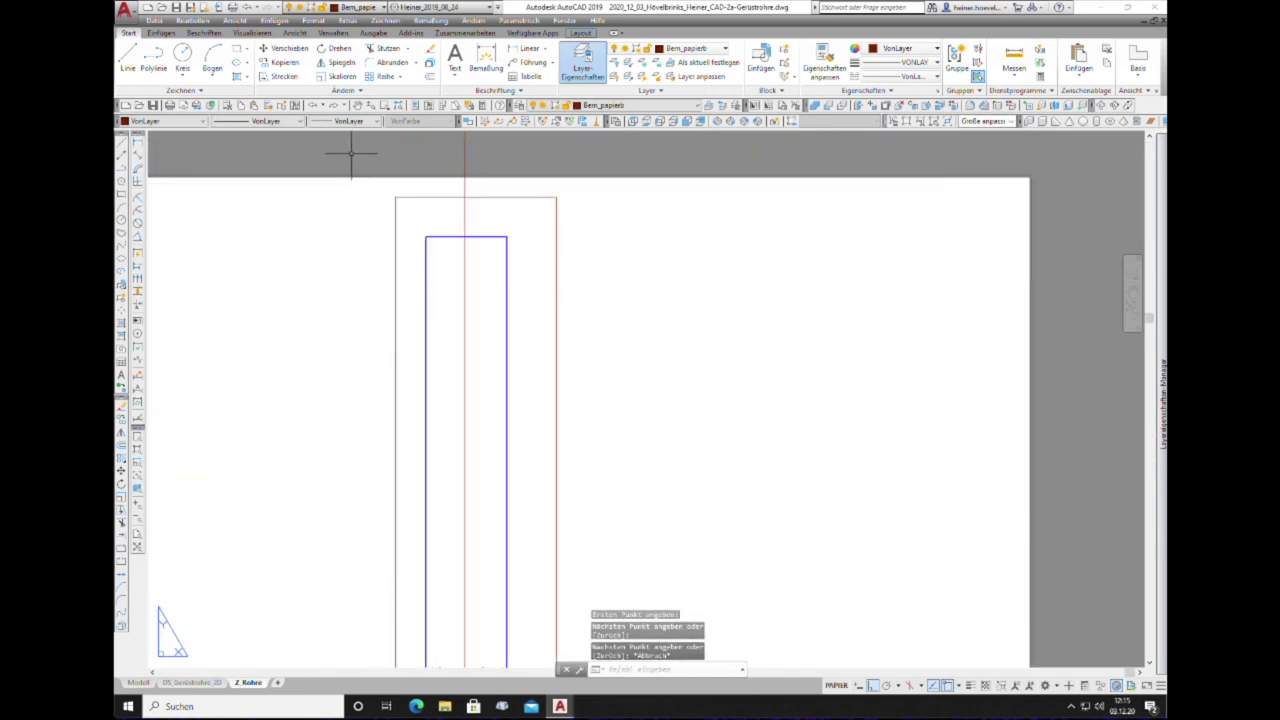
{"action": "left_click", "coordinate": [121, 470]}
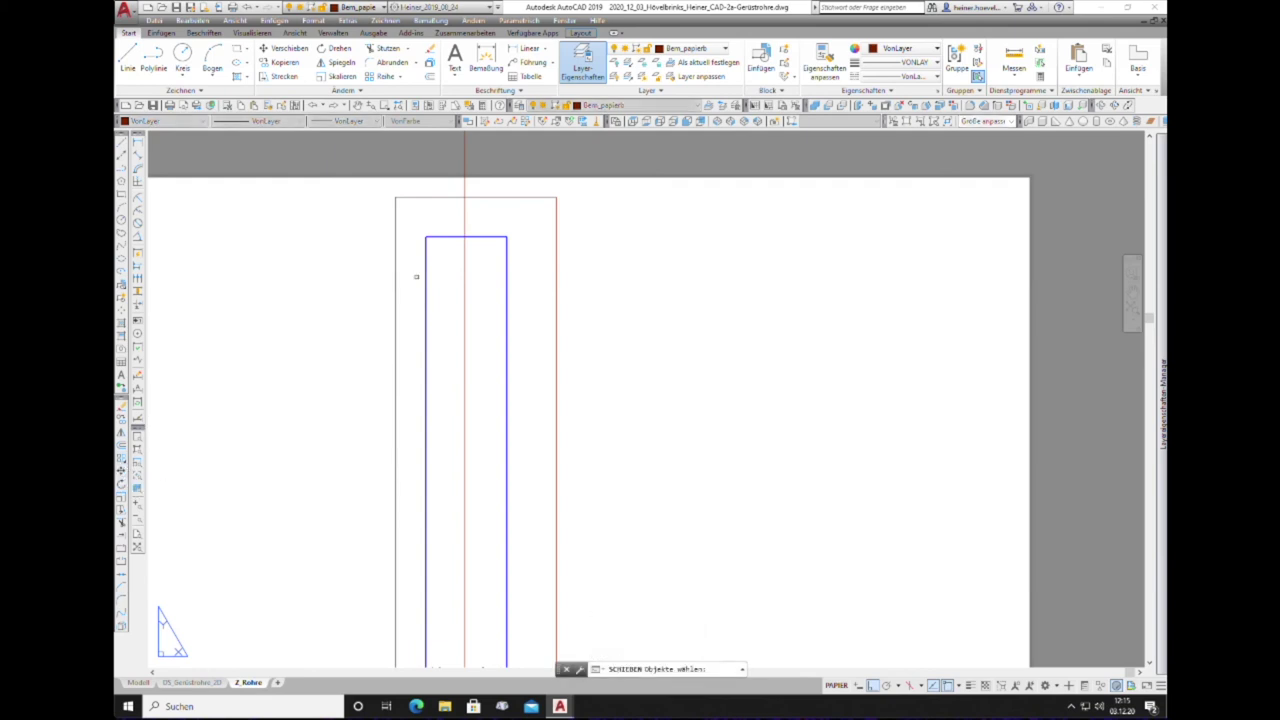
{"action": "left_click", "coordinate": [434, 197]}
{"action": "key", "text": "Return"}
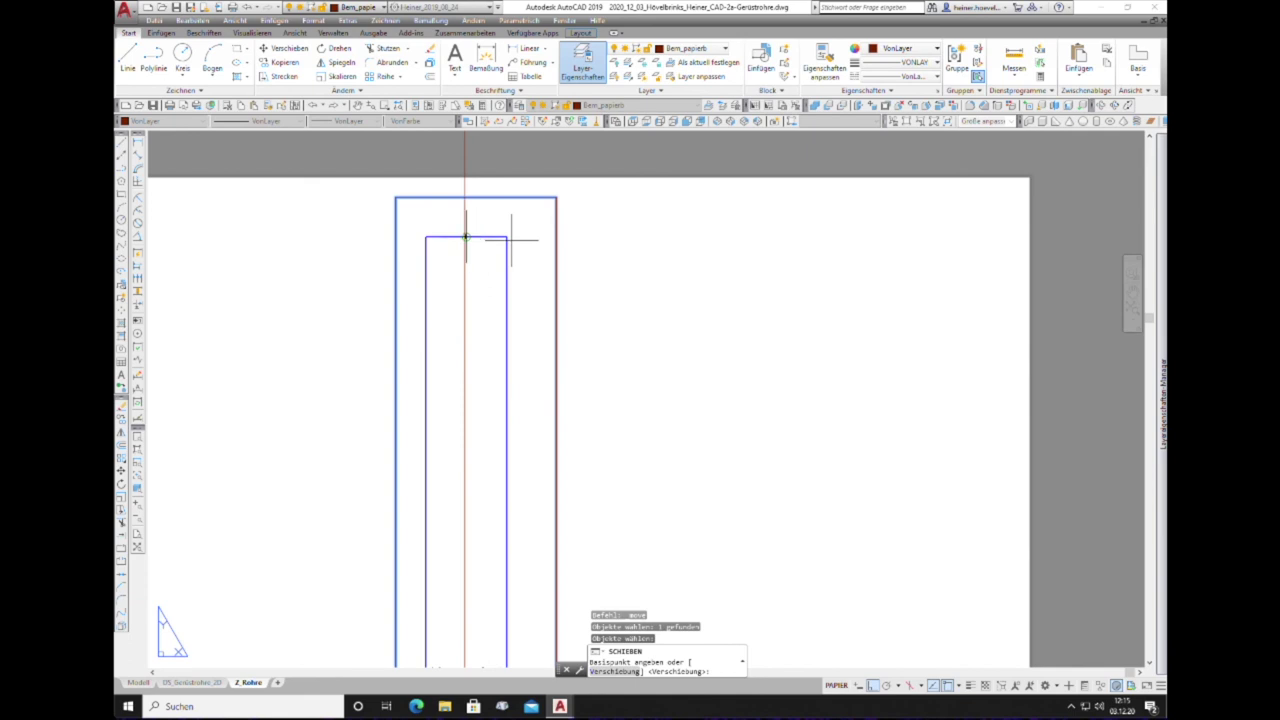
{"action": "scroll", "coordinate": [465, 236], "scroll_direction": "up", "scroll_amount": 5}
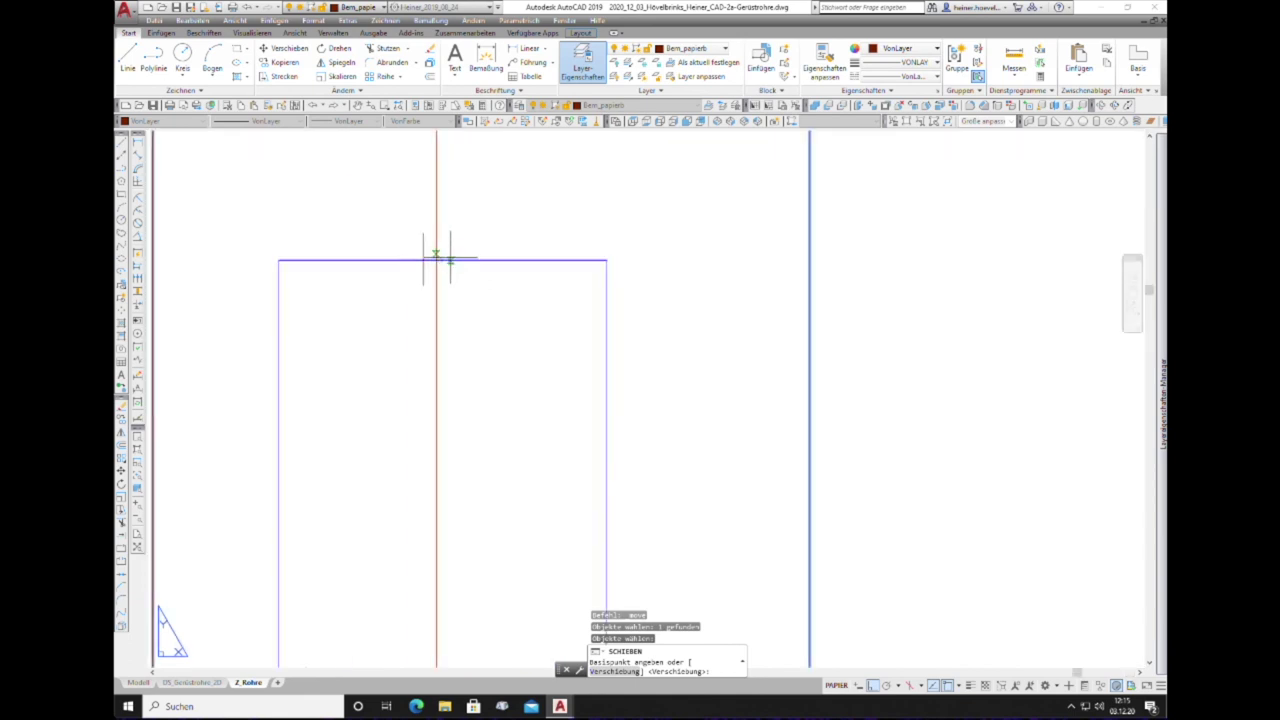
{"action": "left_click", "coordinate": [437, 258]}
{"action": "left_click", "coordinate": [434, 260]}
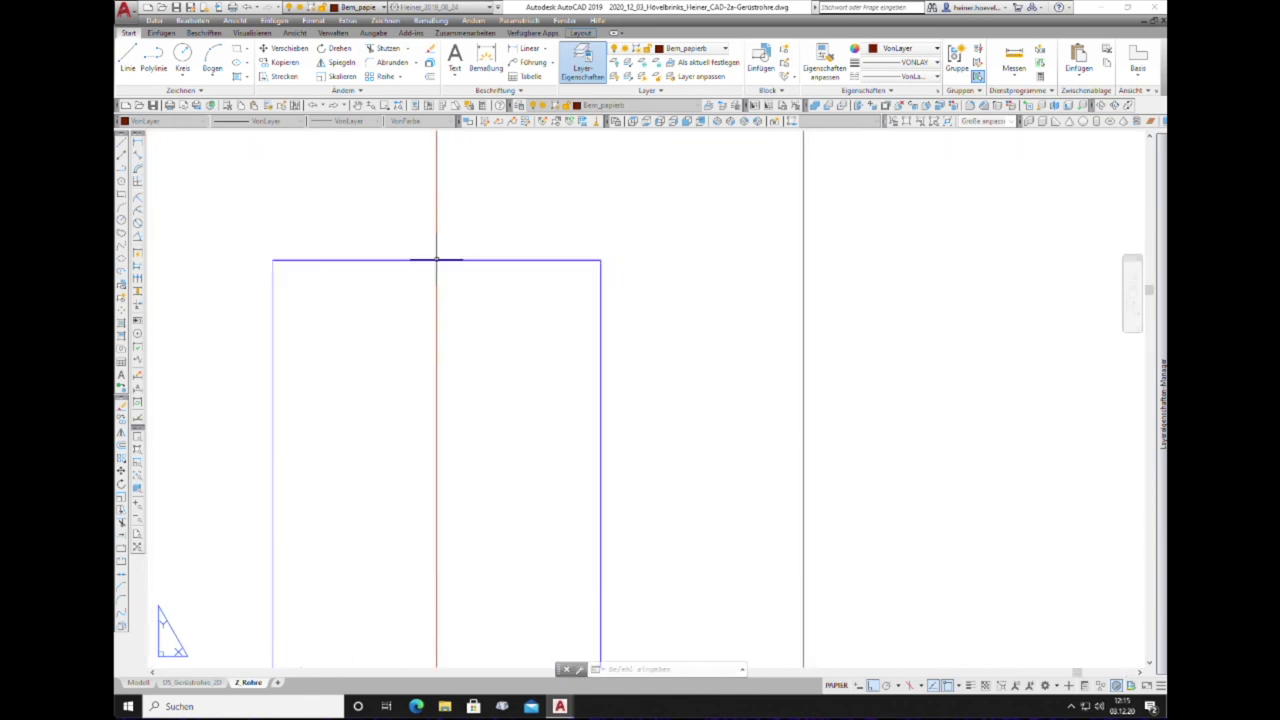
Step: Crossing-select the vertical construction line and bring up its shortcut menu
{"action": "scroll", "coordinate": [575, 300], "scroll_direction": "down", "scroll_amount": 5}
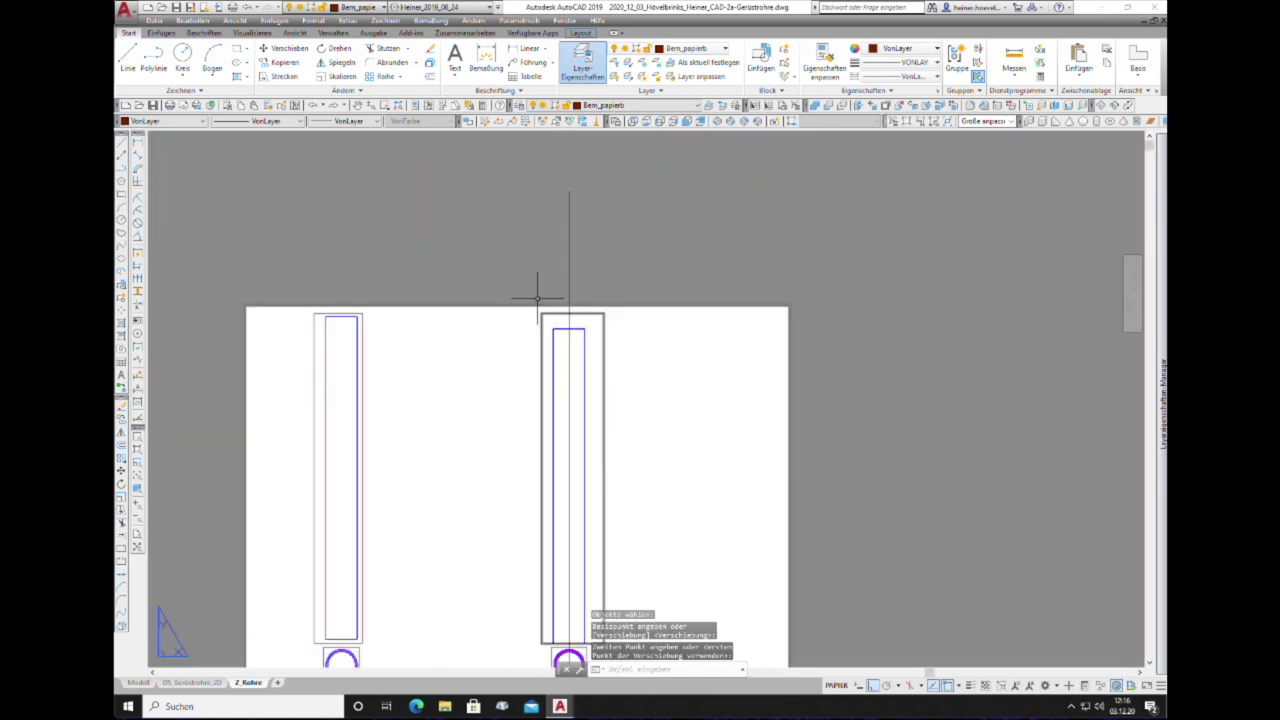
{"action": "scroll", "coordinate": [525, 290], "scroll_direction": "down", "scroll_amount": 4}
{"action": "left_click", "coordinate": [571, 272]}
{"action": "left_click", "coordinate": [457, 266]}
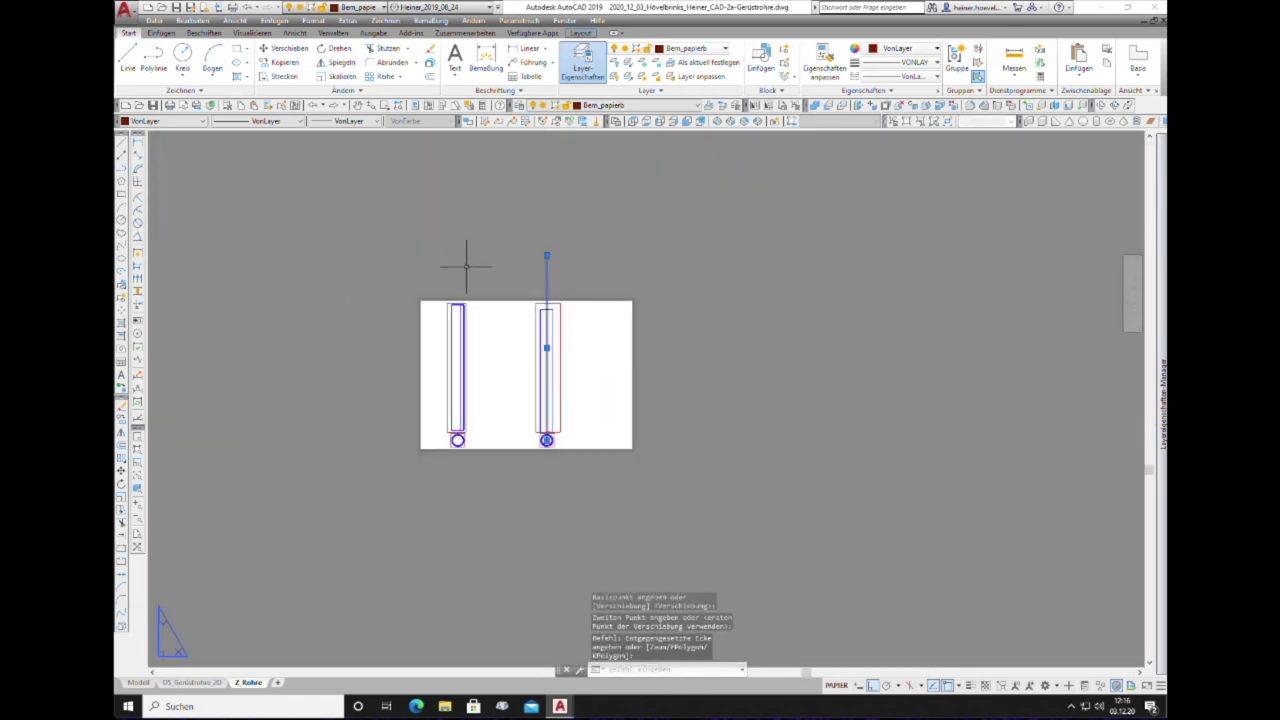
{"action": "right_click", "coordinate": [470, 268]}
Step: Delete the selected vertical construction line with Löschen
{"action": "left_click", "coordinate": [514, 338]}
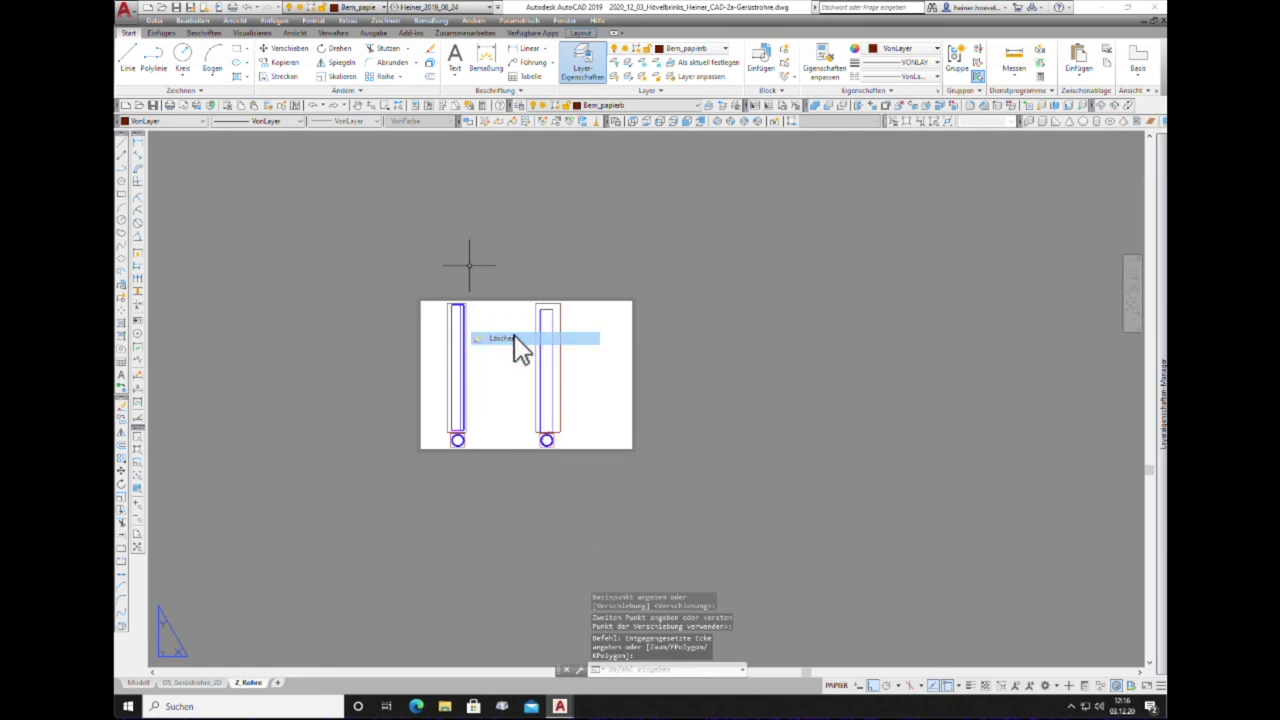
{"action": "scroll", "coordinate": [480, 288], "scroll_direction": "up", "scroll_amount": 2}
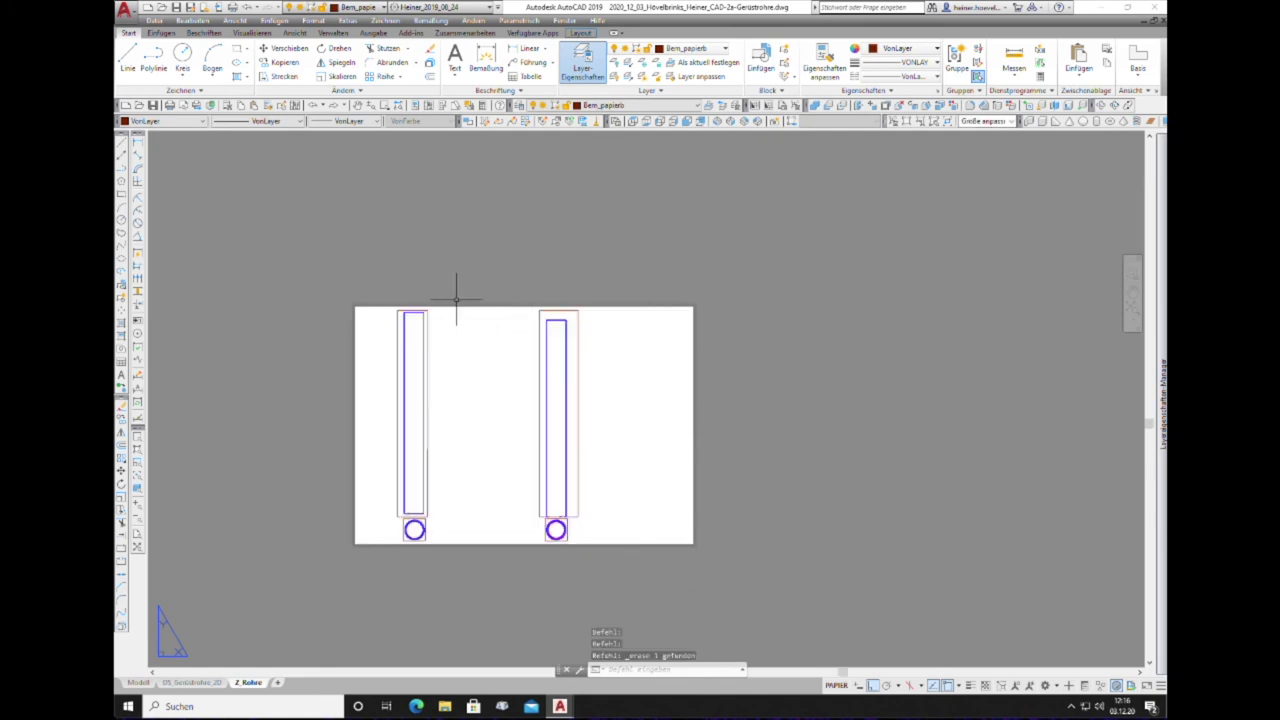
{"action": "scroll", "coordinate": [440, 300], "scroll_direction": "up", "scroll_amount": 4}
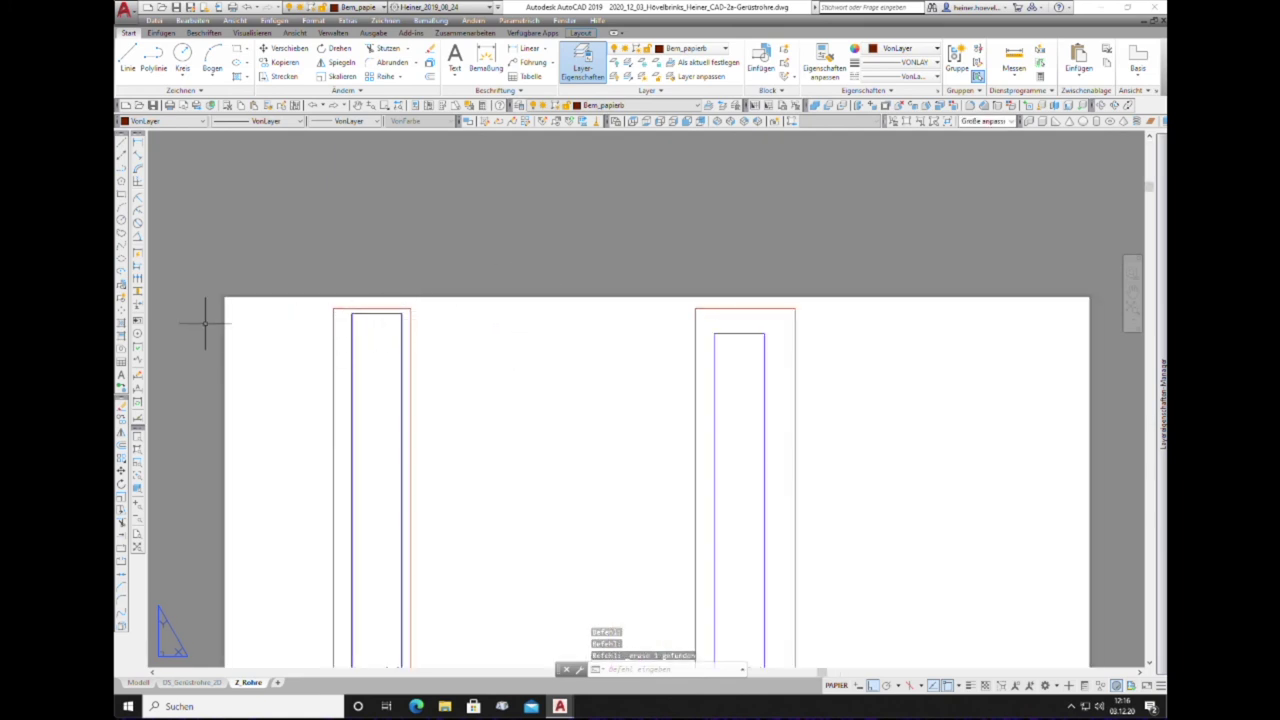
Step: Draw a guide line from the left tube's top and move the right tube outline up onto it
{"action": "left_click", "coordinate": [126, 145]}
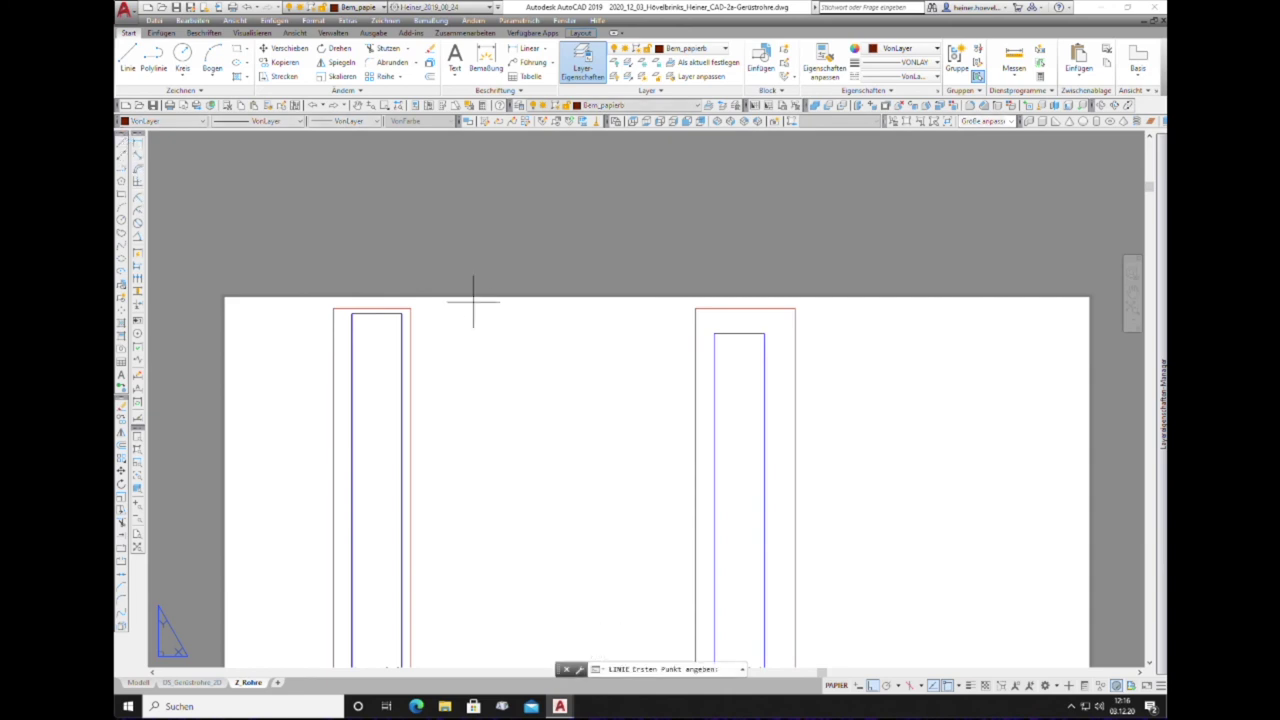
{"action": "left_click", "coordinate": [376, 313]}
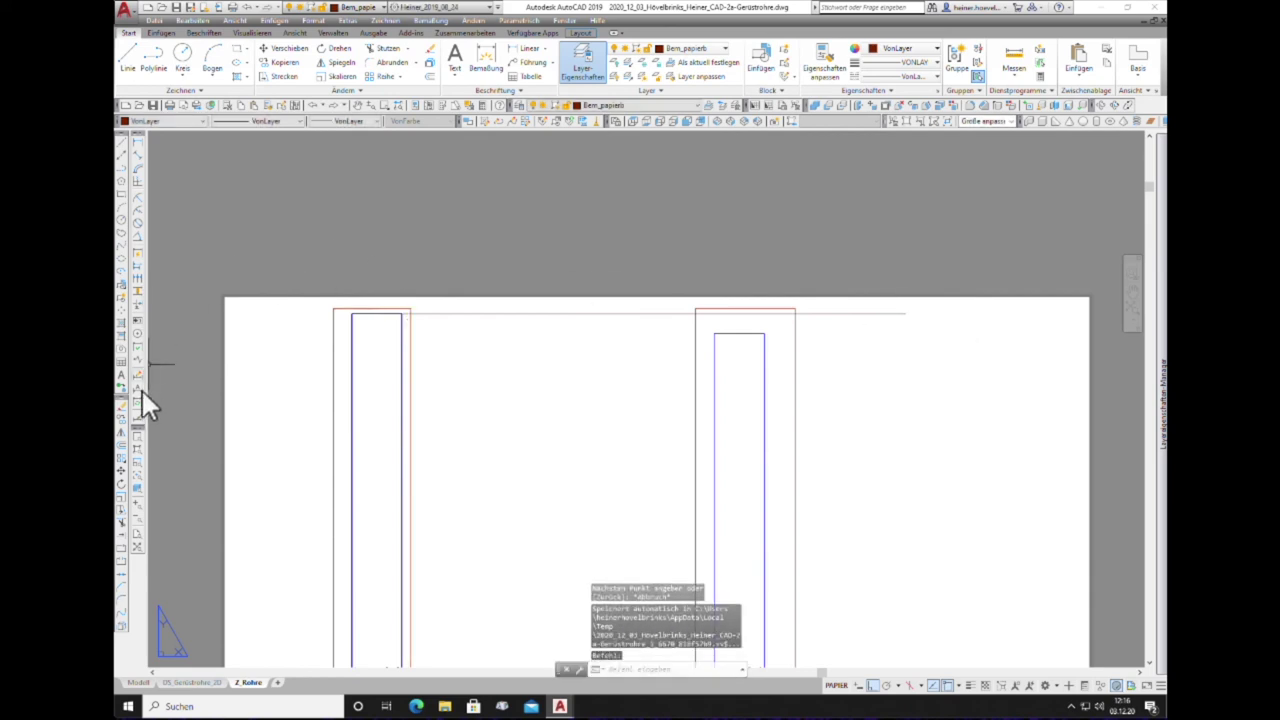
{"action": "left_click", "coordinate": [124, 485]}
{"action": "left_click", "coordinate": [776, 309]}
{"action": "key", "text": "Return"}
{"action": "scroll", "coordinate": [748, 335], "scroll_direction": "up", "scroll_amount": 2}
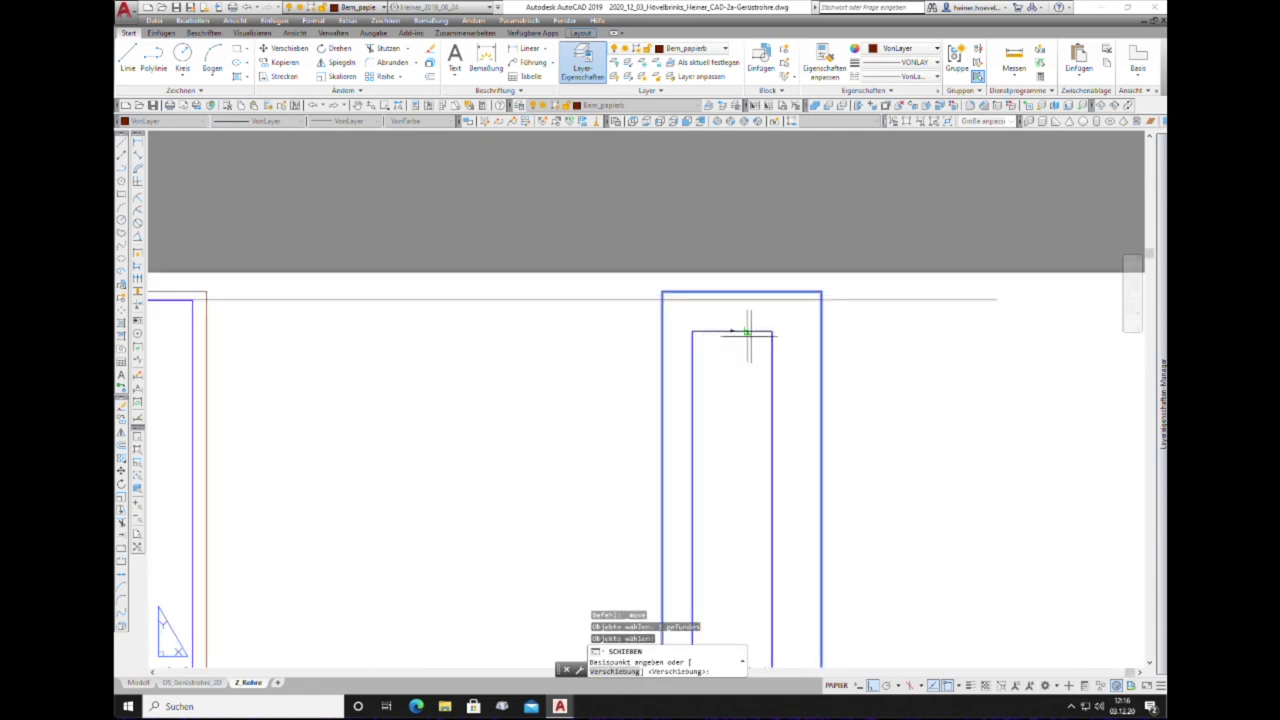
{"action": "left_click", "coordinate": [732, 331]}
{"action": "left_click", "coordinate": [736, 298]}
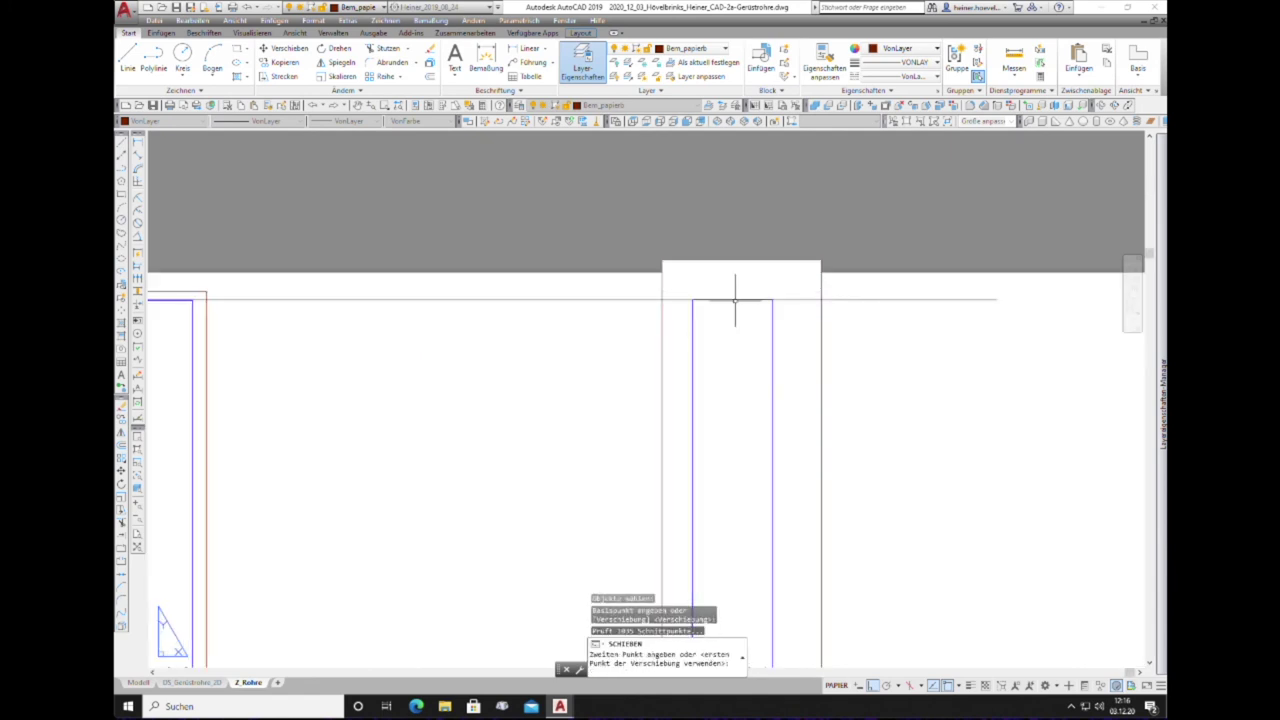
{"action": "scroll", "coordinate": [669, 418], "scroll_direction": "down", "scroll_amount": 3}
Step: Erase the horizontal guide line and select the red frame around the tube
{"action": "left_click", "coordinate": [590, 360]}
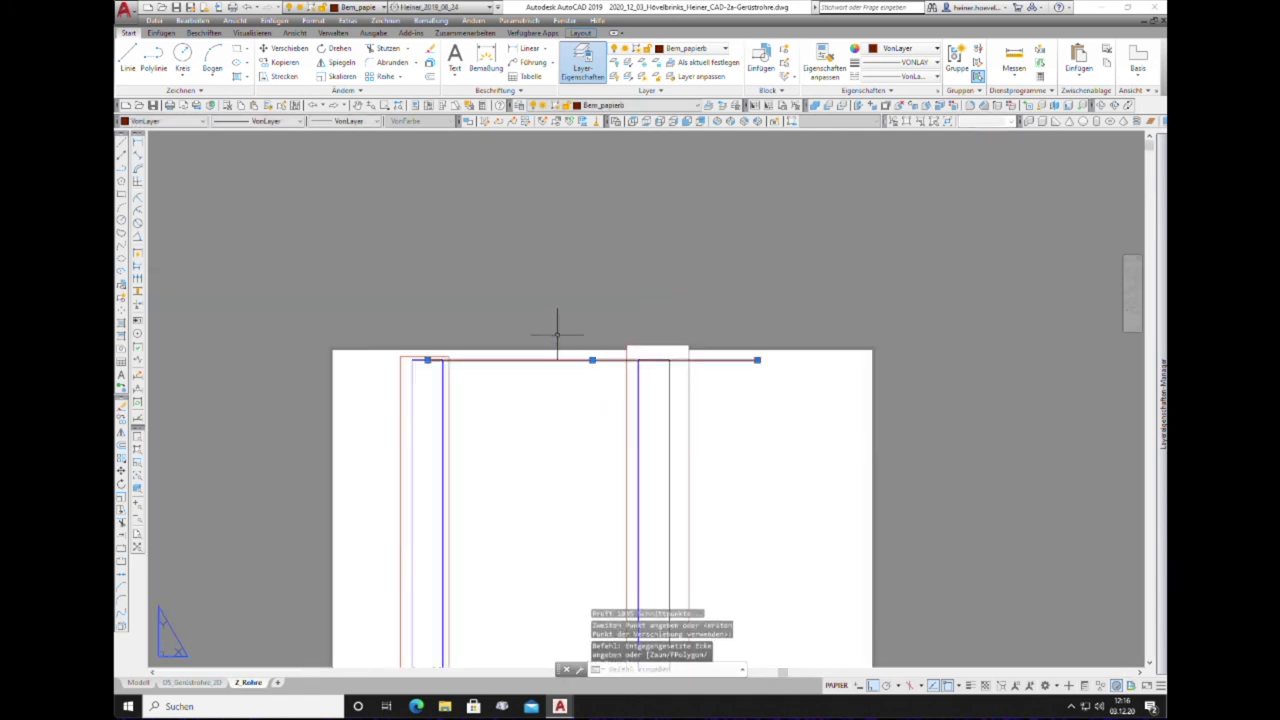
{"action": "right_click", "coordinate": [577, 361]}
{"action": "left_click", "coordinate": [600, 407]}
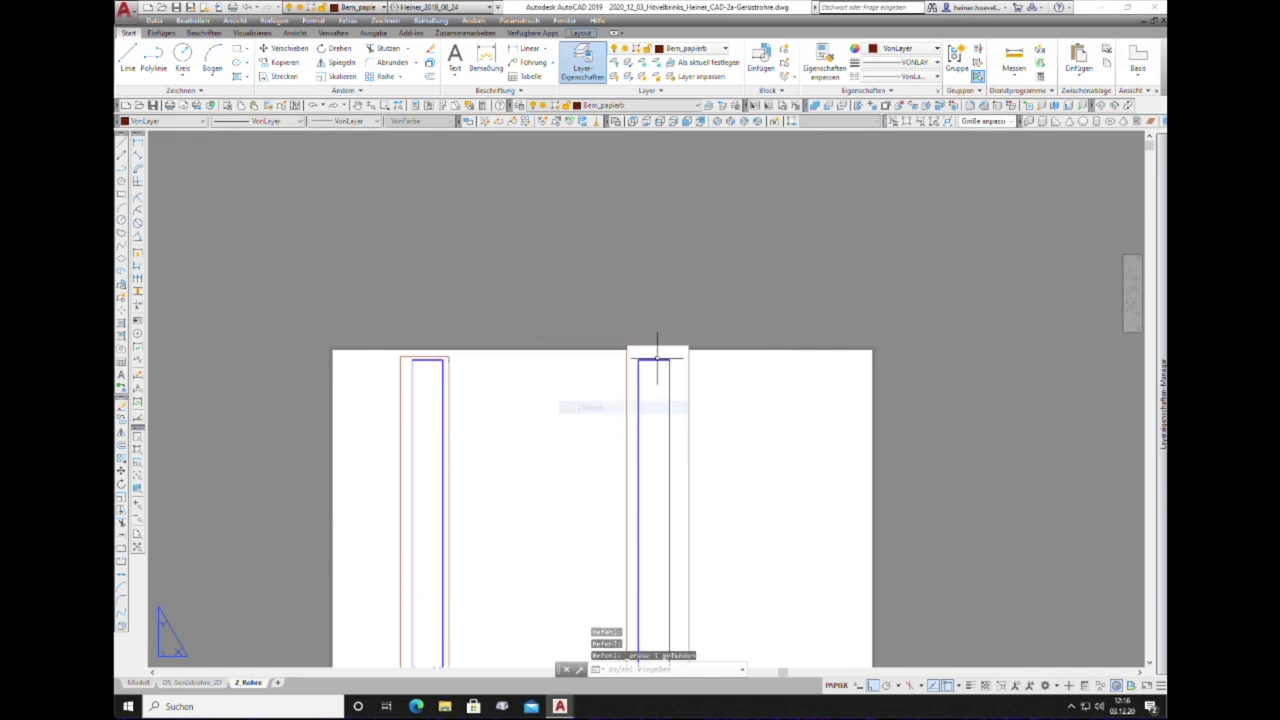
{"action": "scroll", "coordinate": [665, 345], "scroll_direction": "up", "scroll_amount": 3}
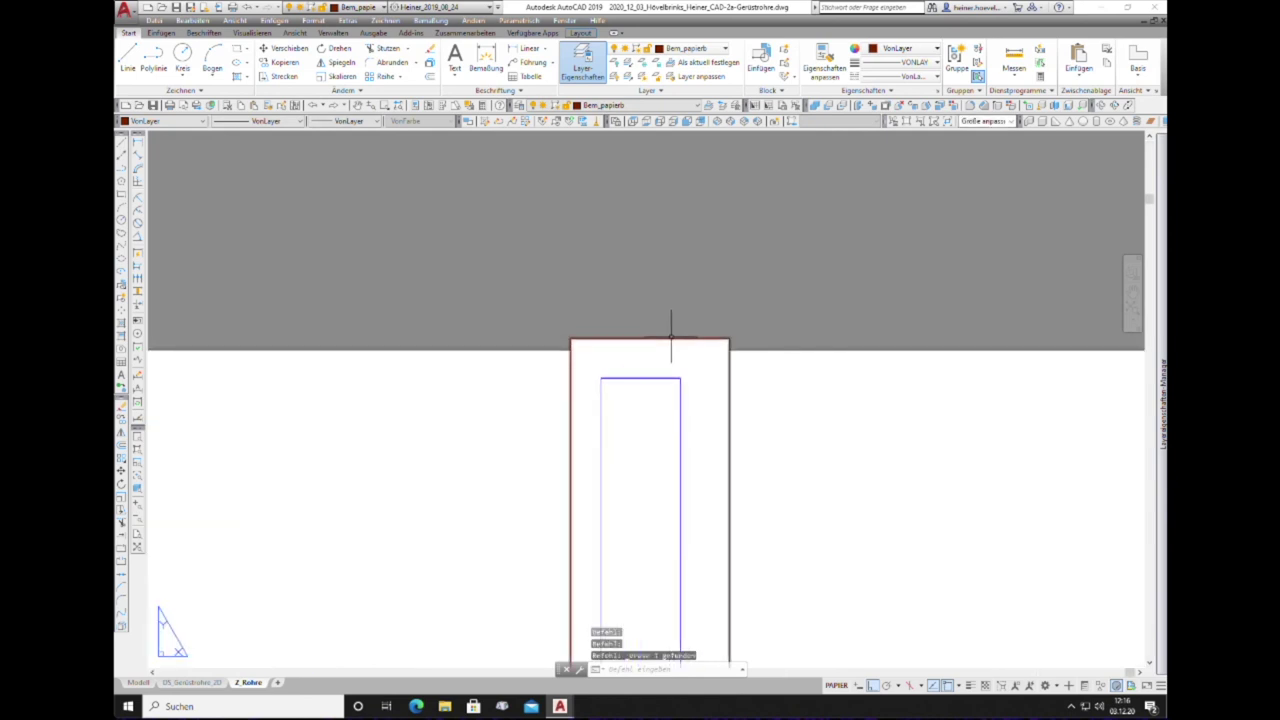
{"action": "left_click", "coordinate": [701, 339]}
Step: Grip-stretch the right tube's red frame so its top and bottom edges match the left frame
{"action": "left_click", "coordinate": [729, 339]}
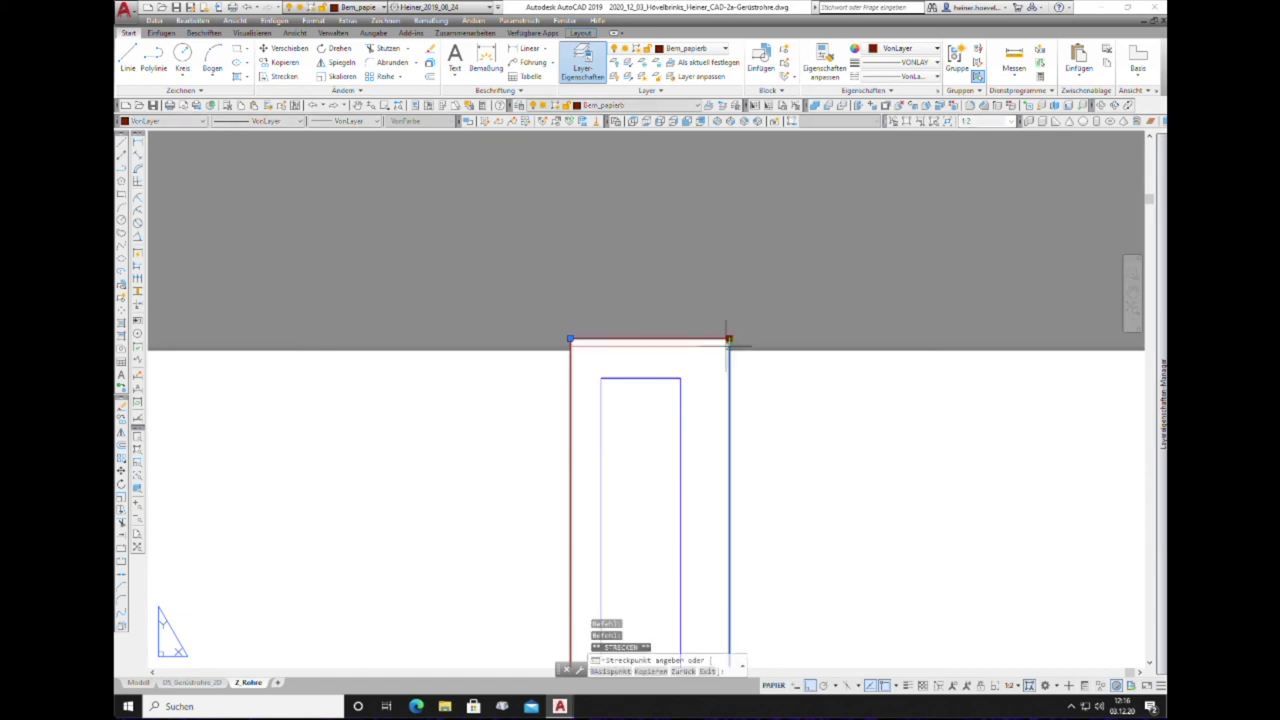
{"action": "left_click", "coordinate": [728, 370]}
{"action": "scroll", "coordinate": [551, 283], "scroll_direction": "down", "scroll_amount": 3}
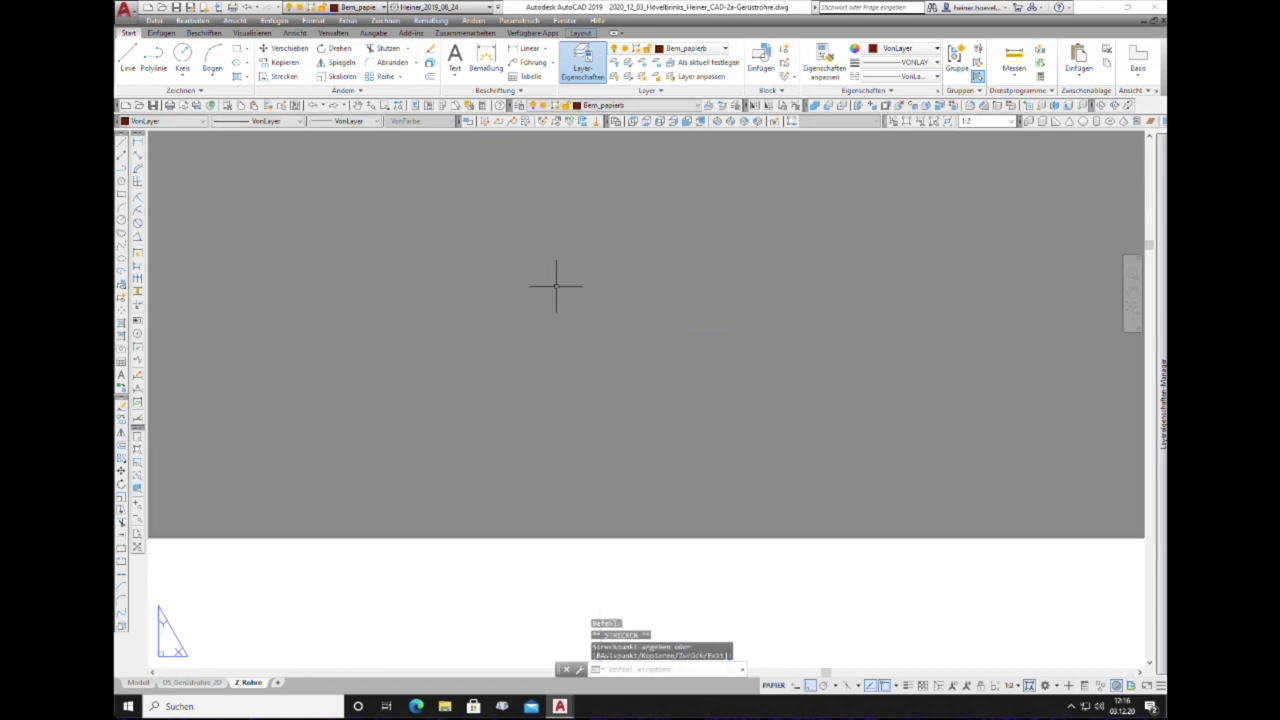
{"action": "scroll", "coordinate": [560, 277], "scroll_direction": "down", "scroll_amount": 2}
{"action": "scroll", "coordinate": [640, 510], "scroll_direction": "up", "scroll_amount": 5}
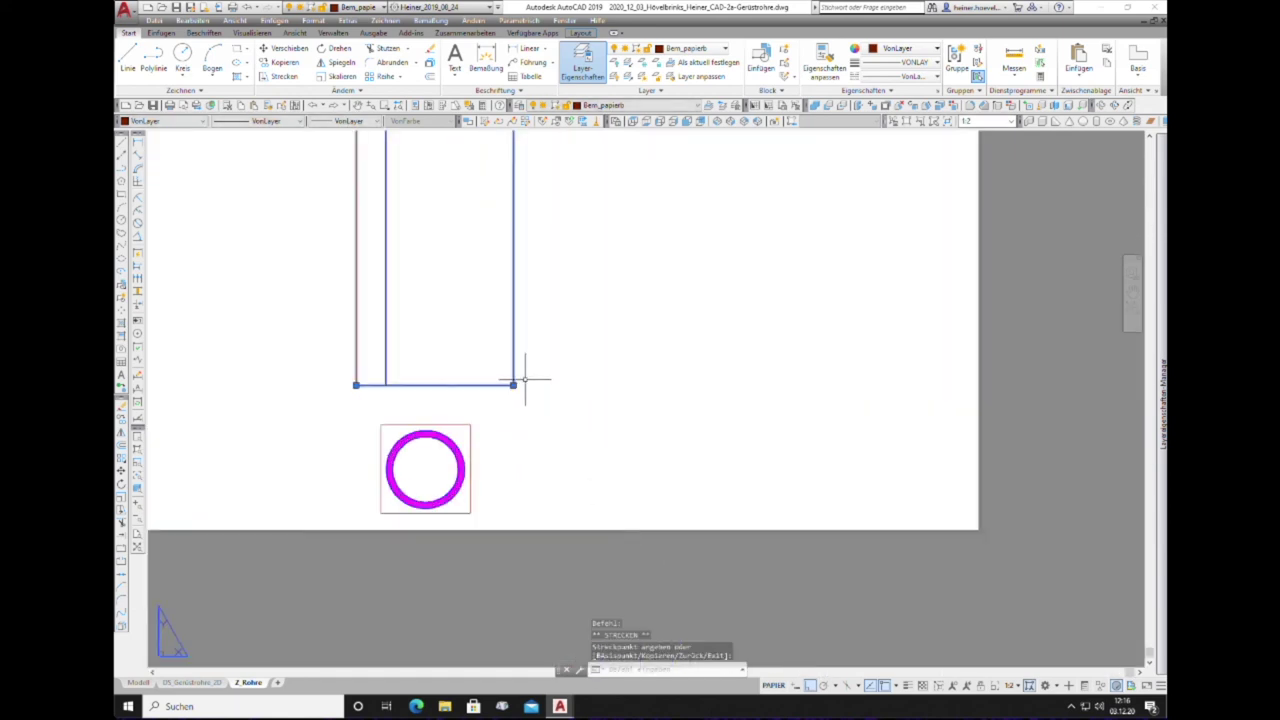
{"action": "left_click", "coordinate": [515, 424]}
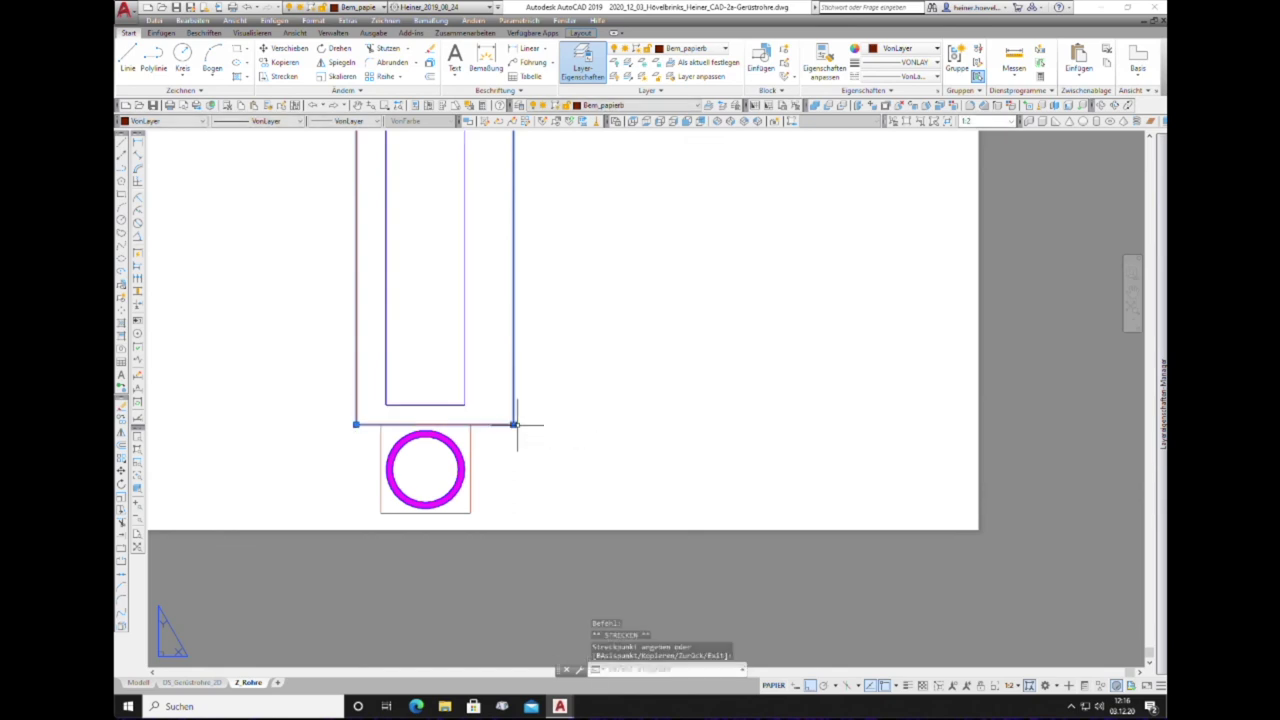
{"action": "key", "text": "Escape"}
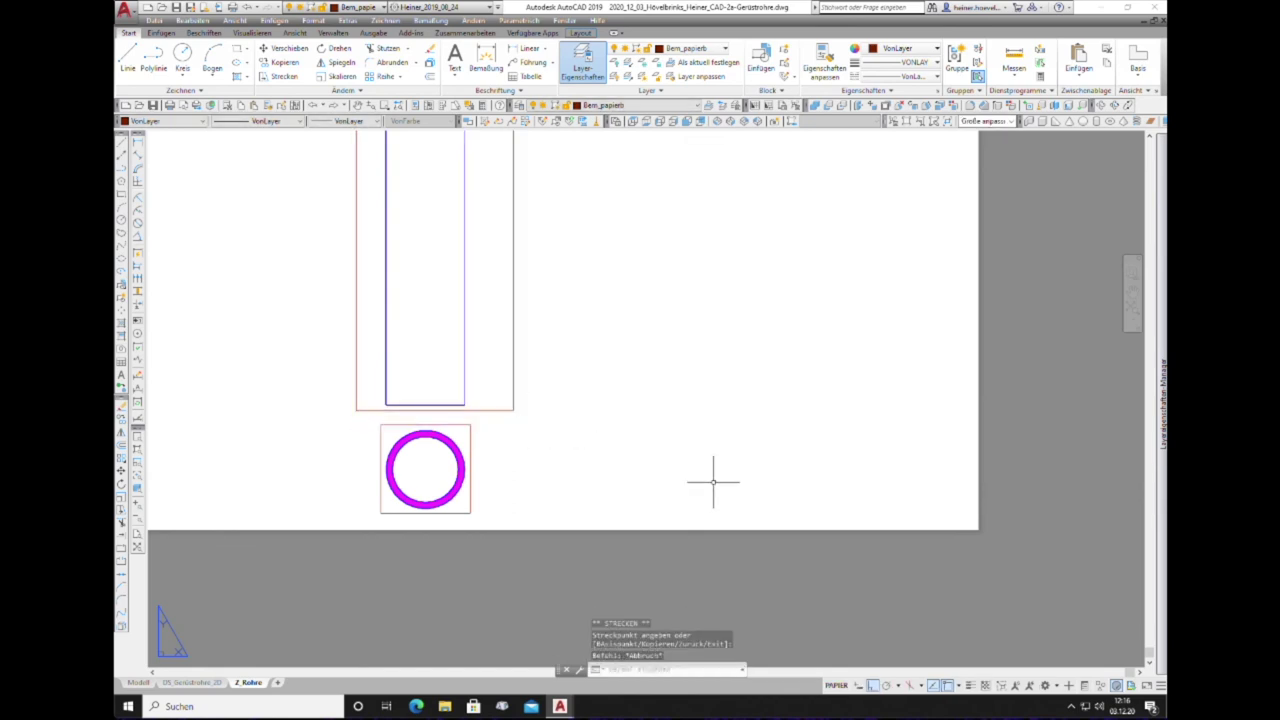
{"action": "scroll", "coordinate": [773, 466], "scroll_direction": "down", "scroll_amount": 3}
{"action": "scroll", "coordinate": [773, 466], "scroll_direction": "down", "scroll_amount": 3}
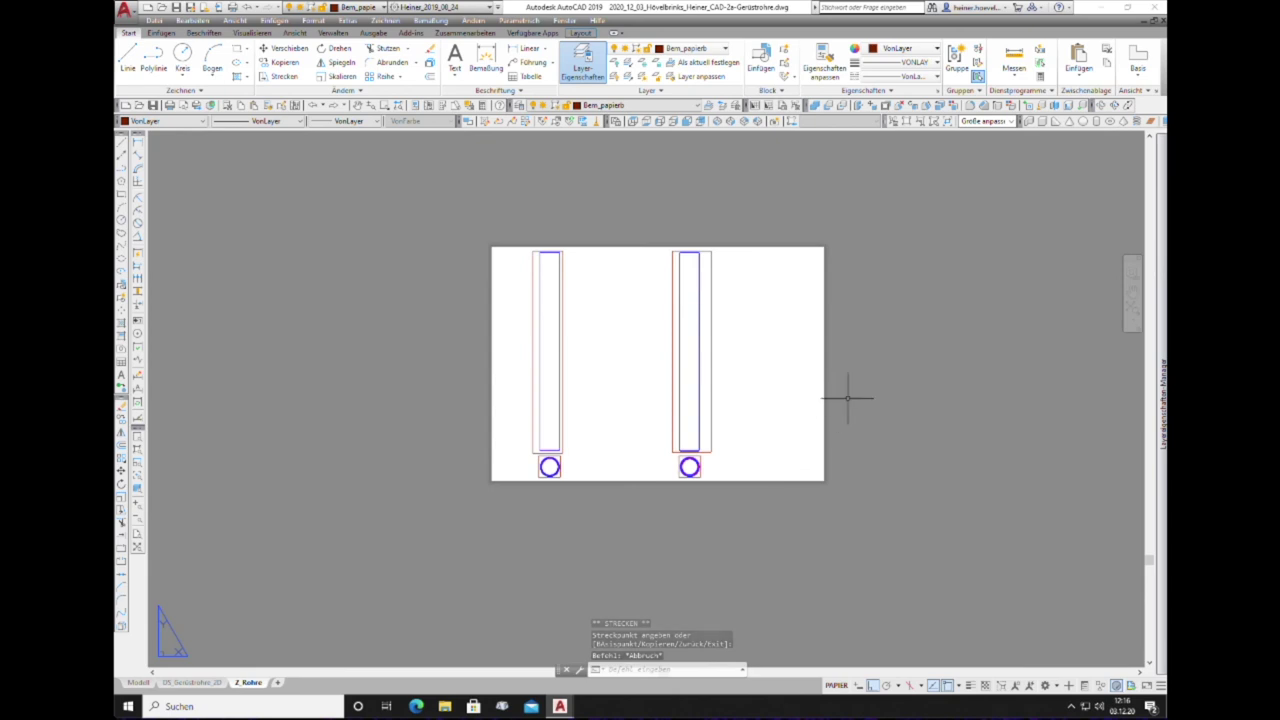
Step: Copy the left tube viewport and place the copy between the two existing tube views
{"action": "left_click", "coordinate": [124, 425]}
{"action": "left_click", "coordinate": [563, 254]}
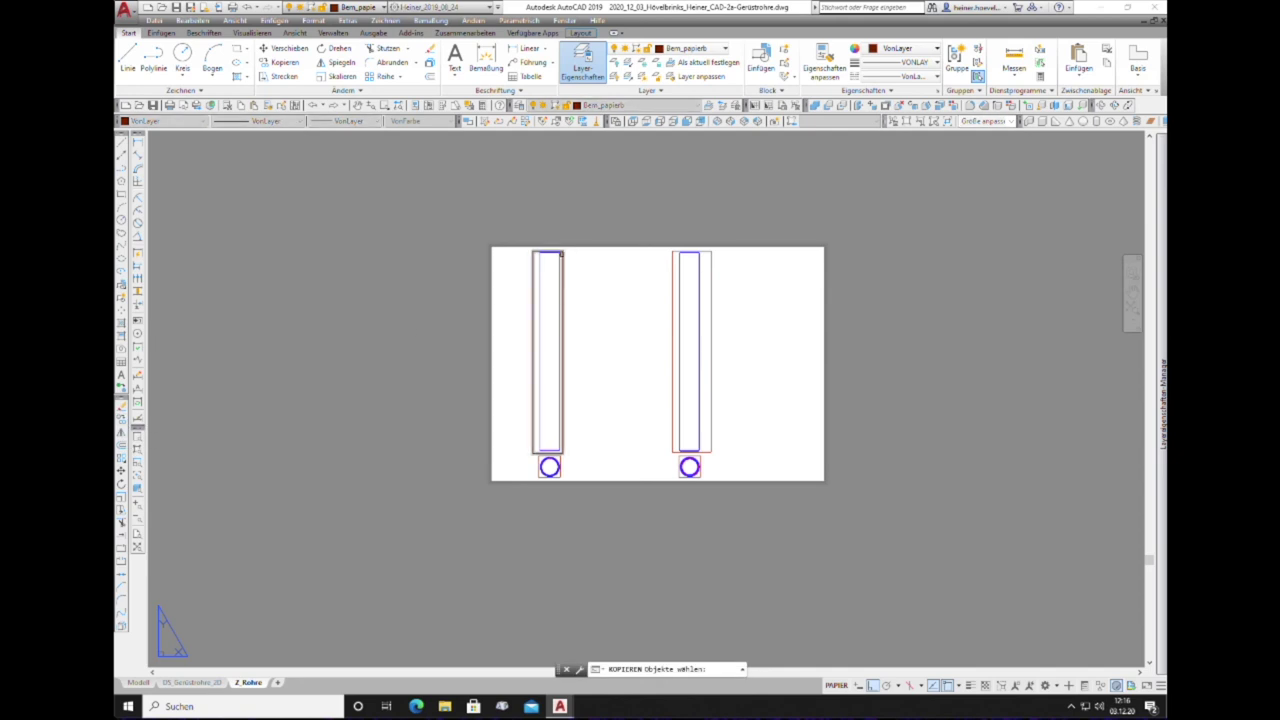
{"action": "key", "text": "Return"}
{"action": "left_click", "coordinate": [474, 214]}
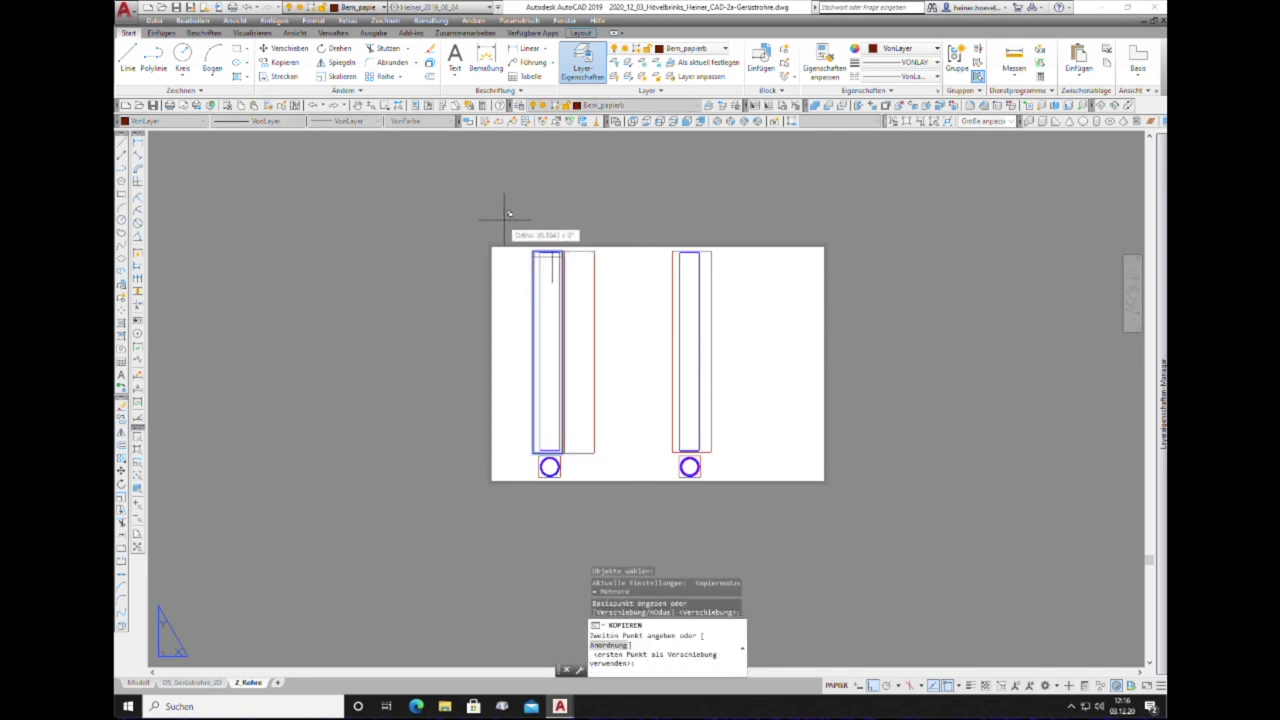
{"action": "left_click", "coordinate": [538, 213]}
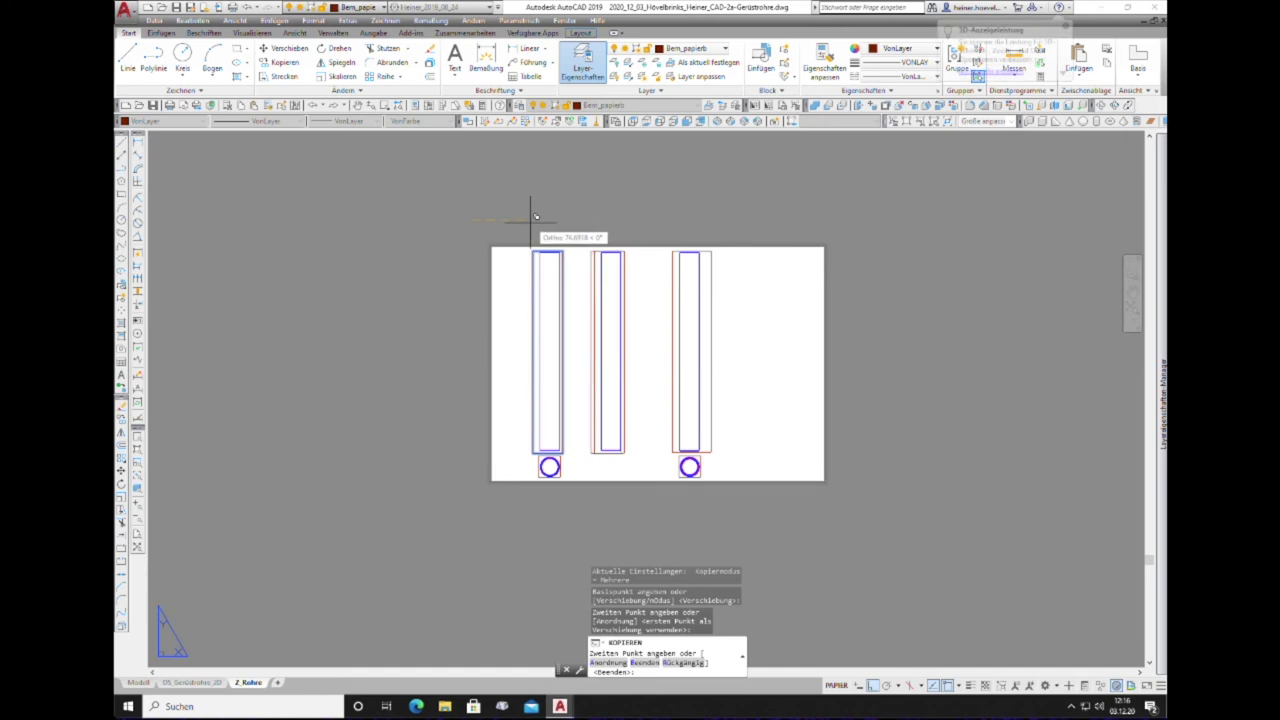
{"action": "key", "text": "Escape"}
{"action": "scroll", "coordinate": [619, 266], "scroll_direction": "up", "scroll_amount": 2}
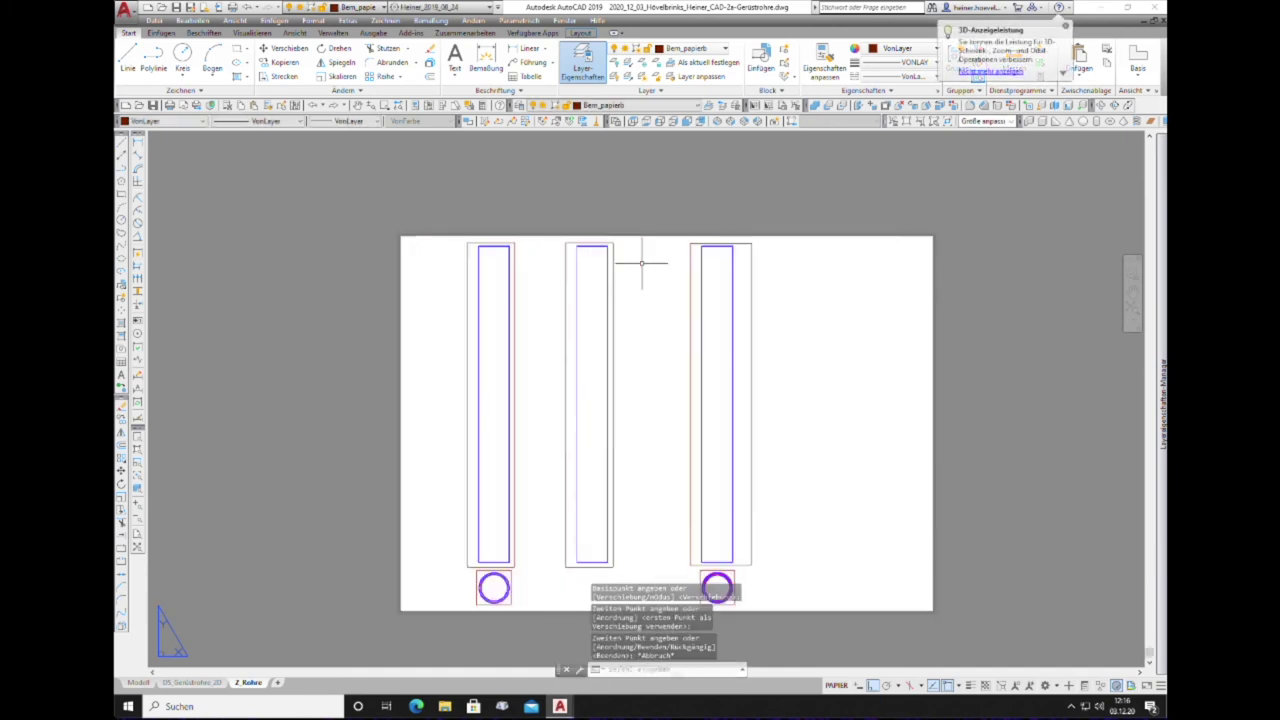
{"action": "scroll", "coordinate": [603, 261], "scroll_direction": "up", "scroll_amount": 4}
Step: Switch the middle viewport to the southeast isometric preset view
{"action": "double_click", "coordinate": [490, 262]}
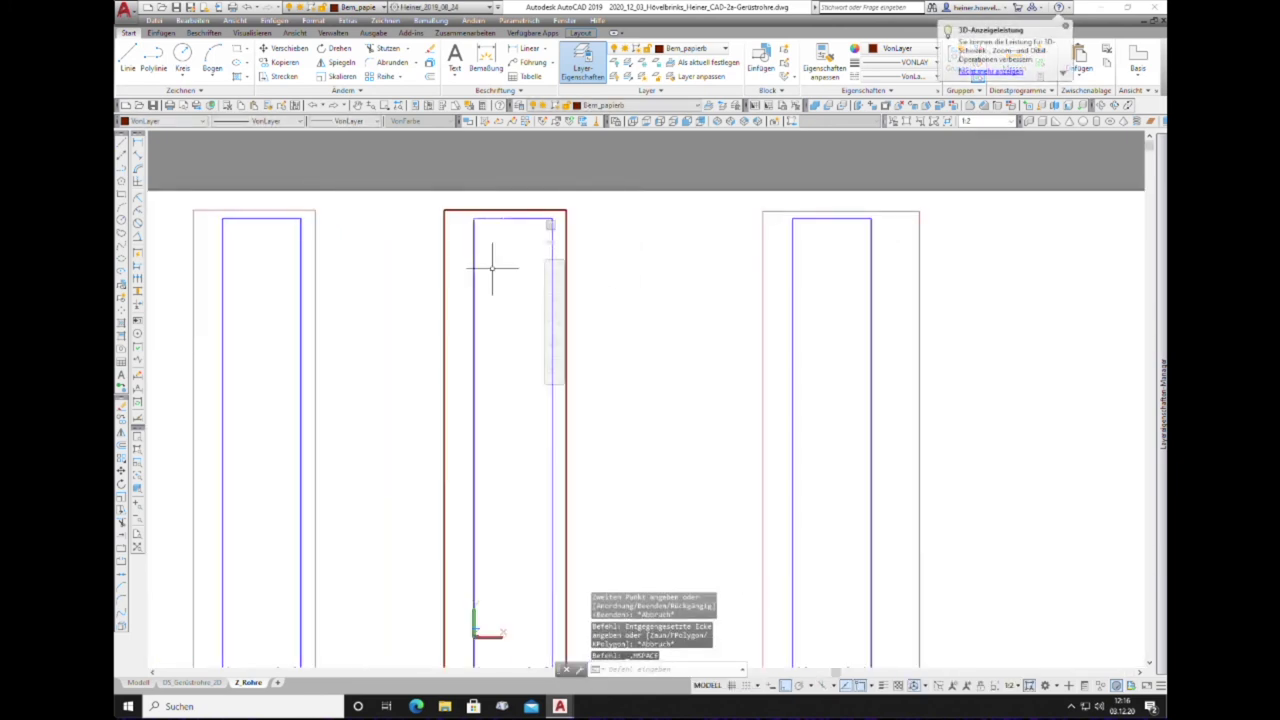
{"action": "left_click", "coordinate": [468, 220]}
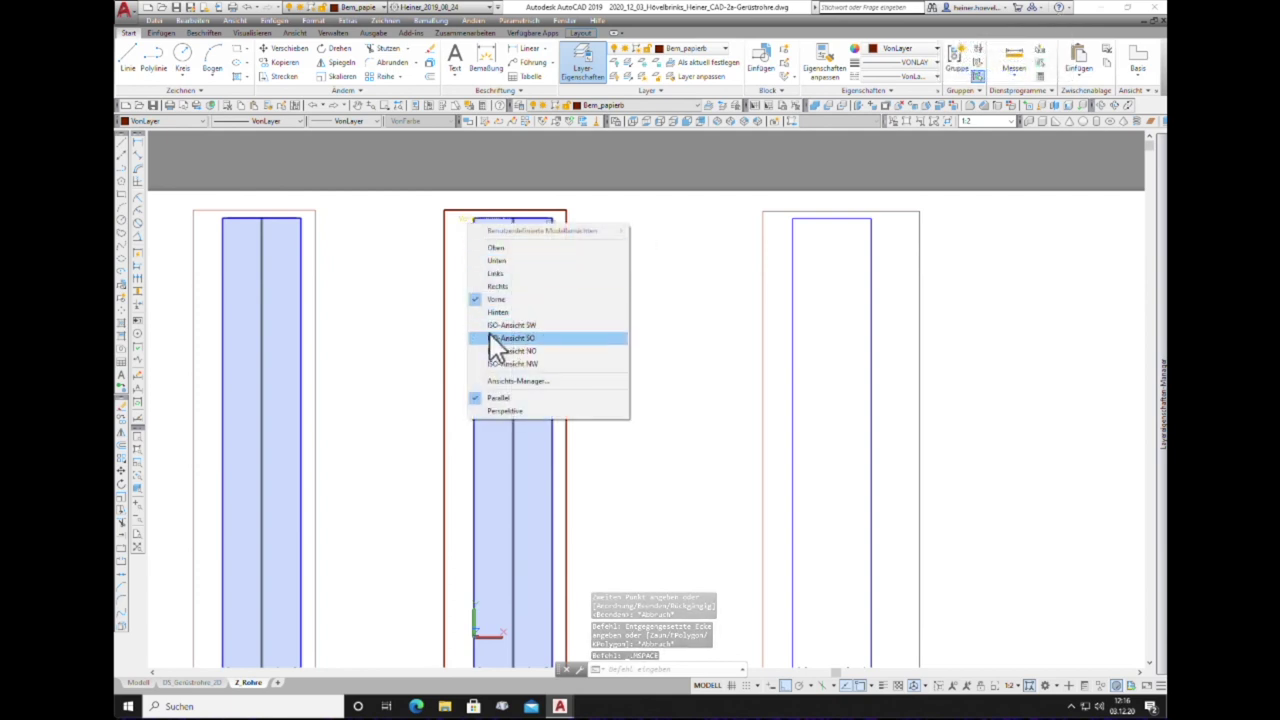
{"action": "left_click", "coordinate": [519, 325]}
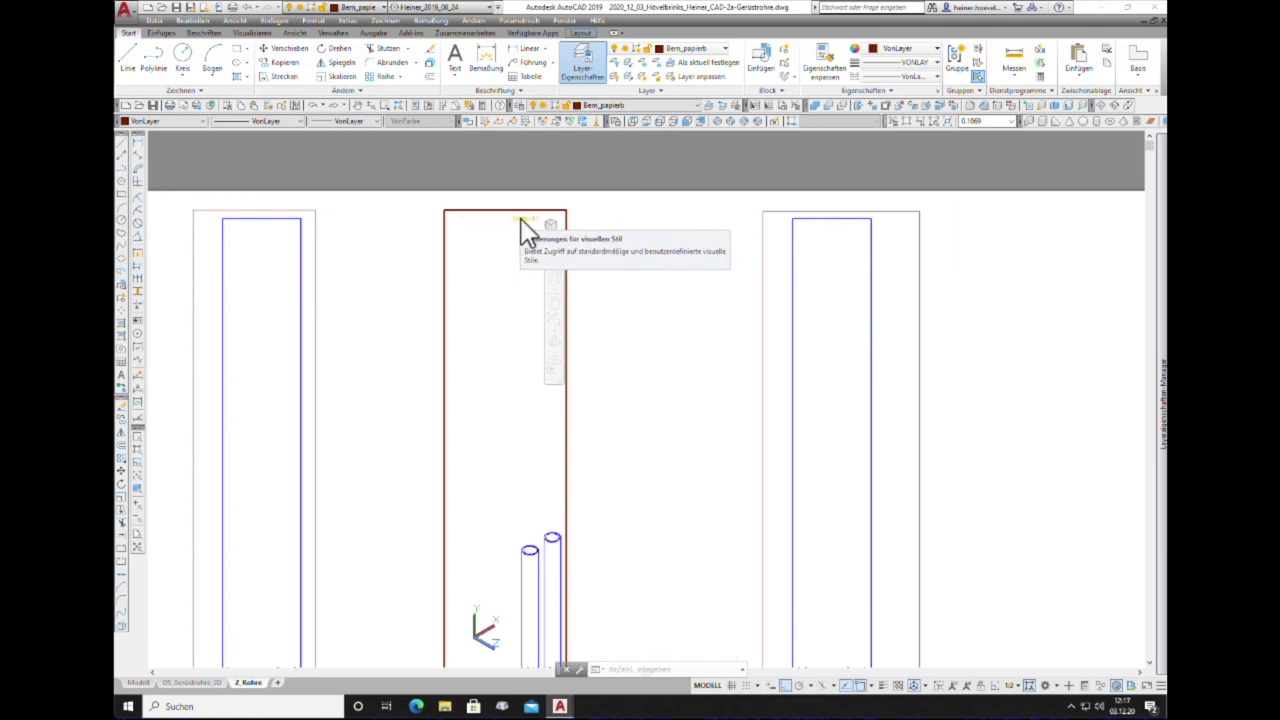
{"action": "left_click", "coordinate": [520, 220]}
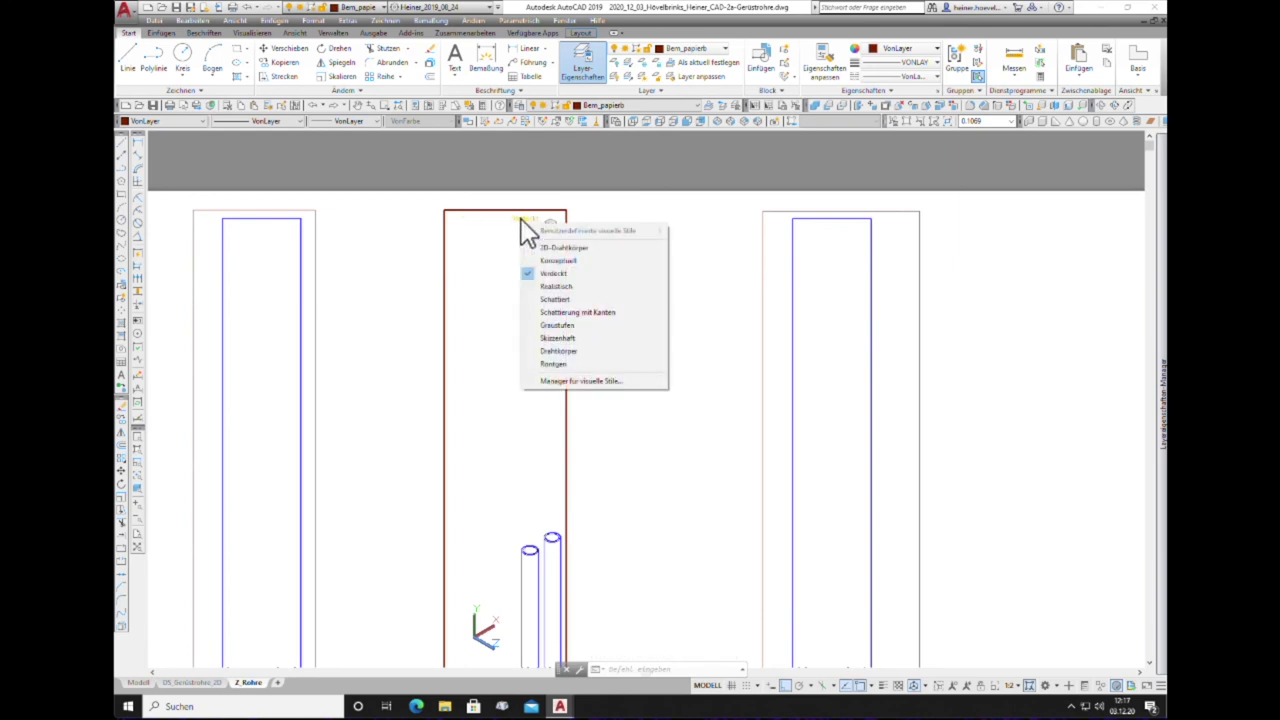
Step: Give the middle viewport's tubes the Graustufen (greyscale) visual style
{"action": "left_click", "coordinate": [554, 290]}
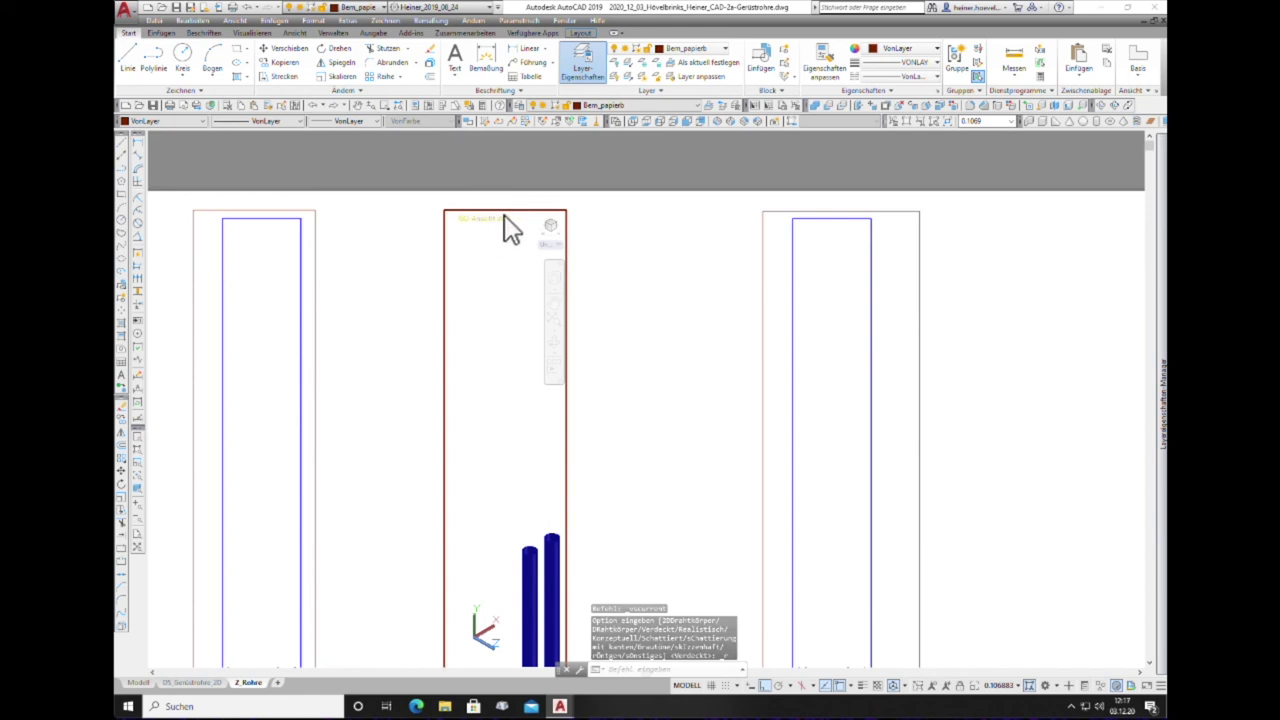
{"action": "left_click", "coordinate": [516, 222]}
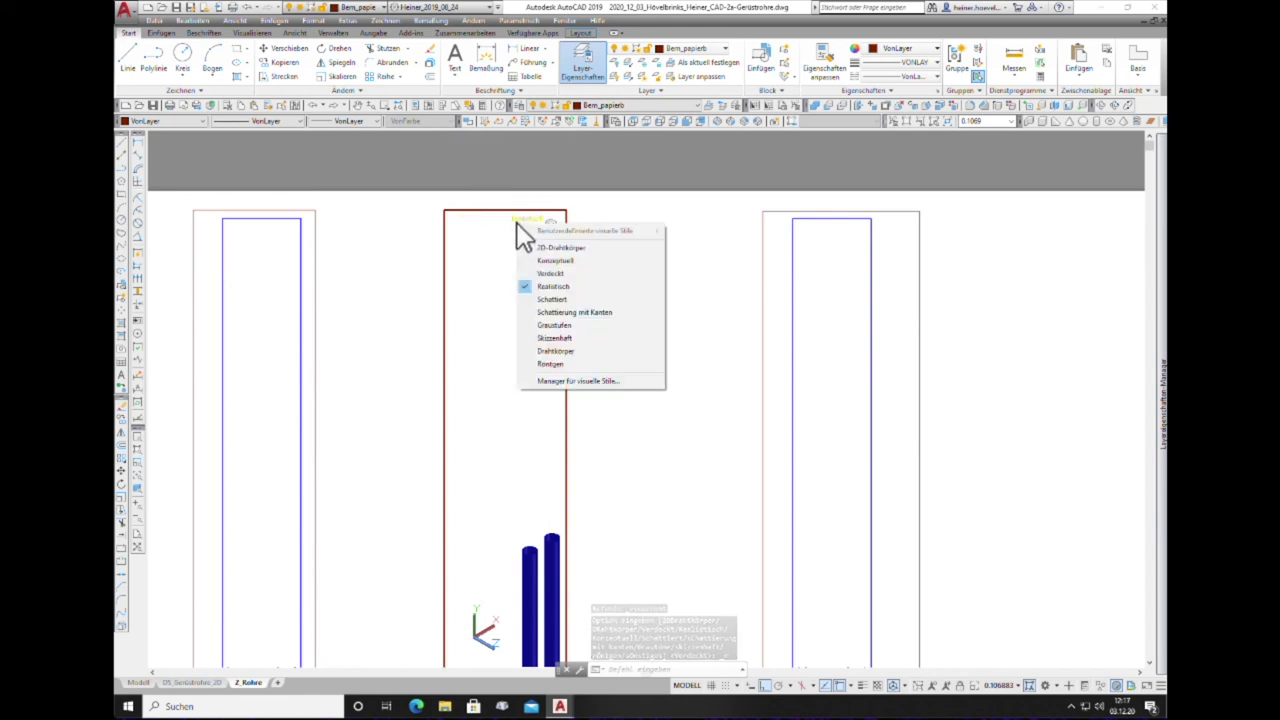
{"action": "left_click", "coordinate": [542, 323]}
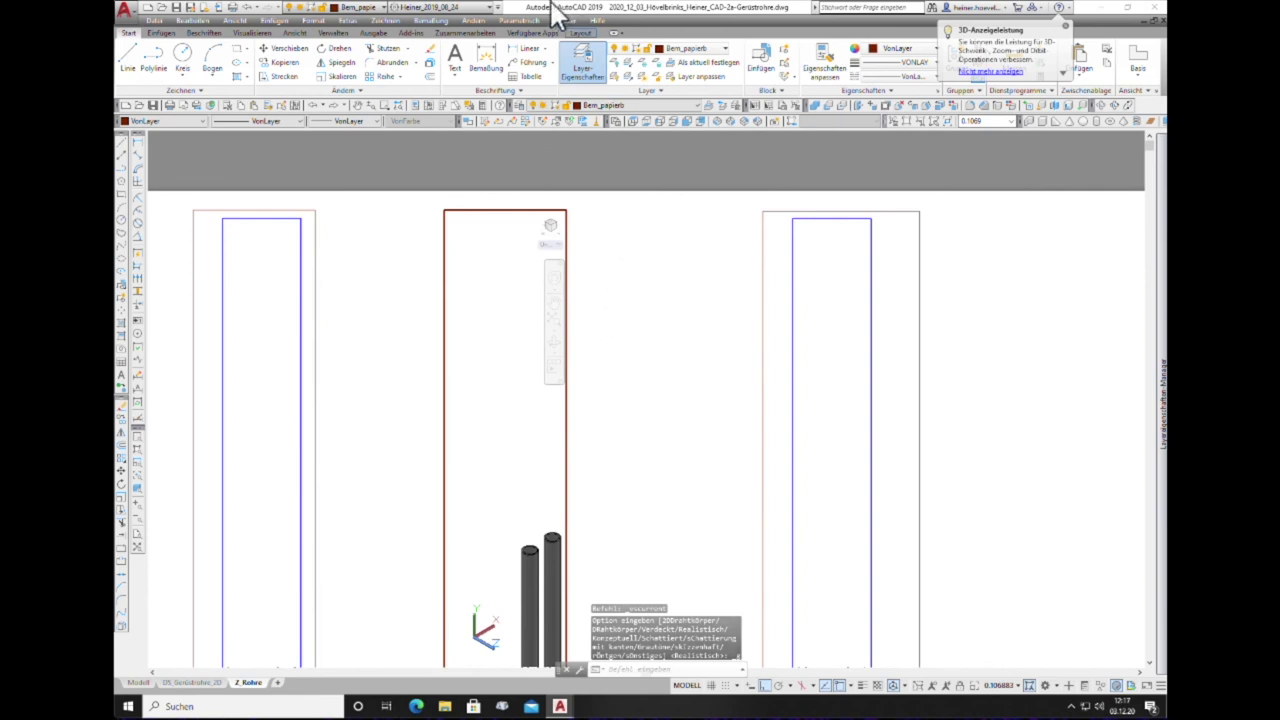
Step: Pan the isometric cylinders upward so they sit well inside the middle viewport
{"action": "left_click", "coordinate": [356, 104]}
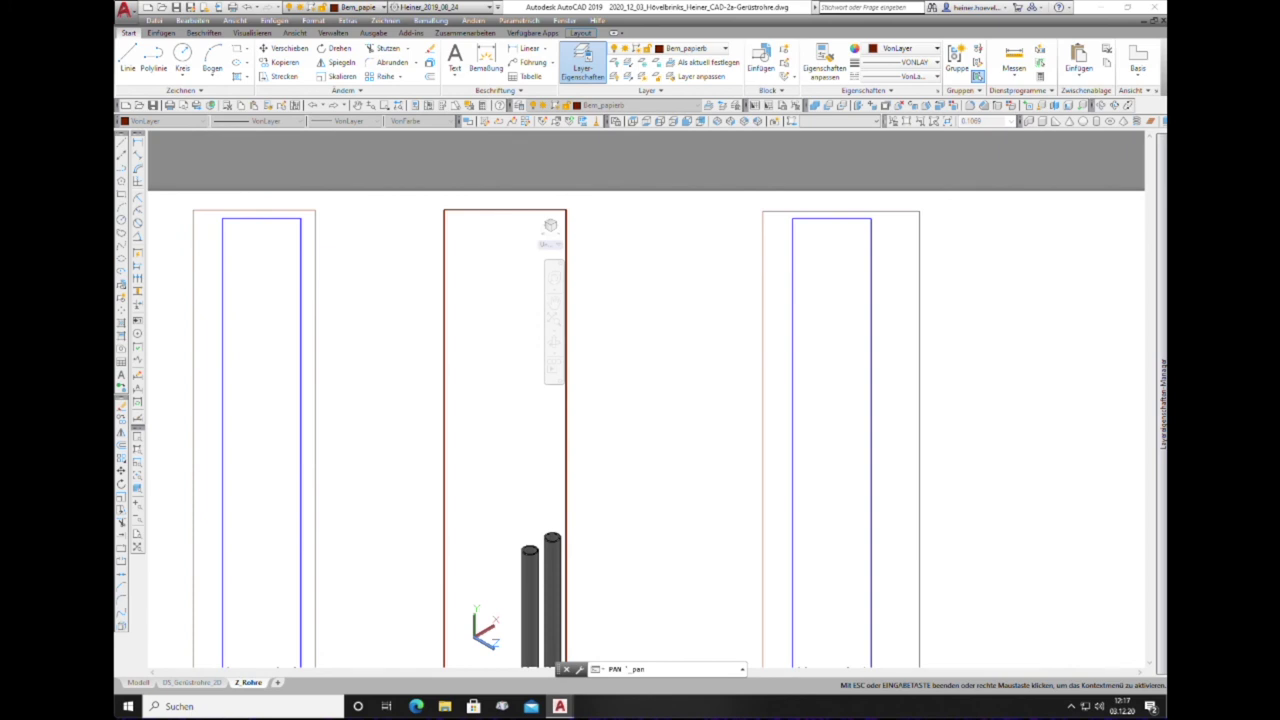
{"action": "left_click_drag", "start_coordinate": [464, 655], "coordinate": [454, 577]}
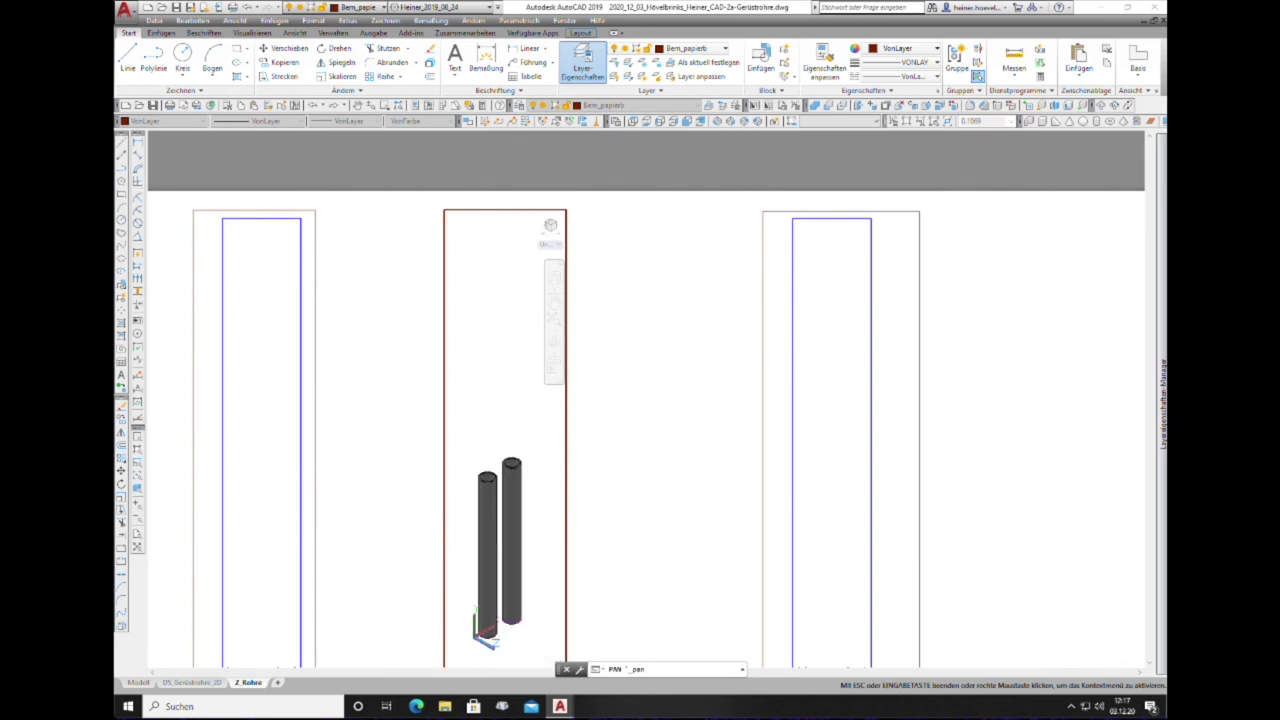
{"action": "mouse_move", "coordinate": [454, 577]}
{"action": "left_mouse_down"}
{"action": "mouse_move", "coordinate": [468, 522]}
{"action": "mouse_move", "coordinate": [470, 575]}
{"action": "mouse_move", "coordinate": [484, 465]}
{"action": "left_mouse_up"}
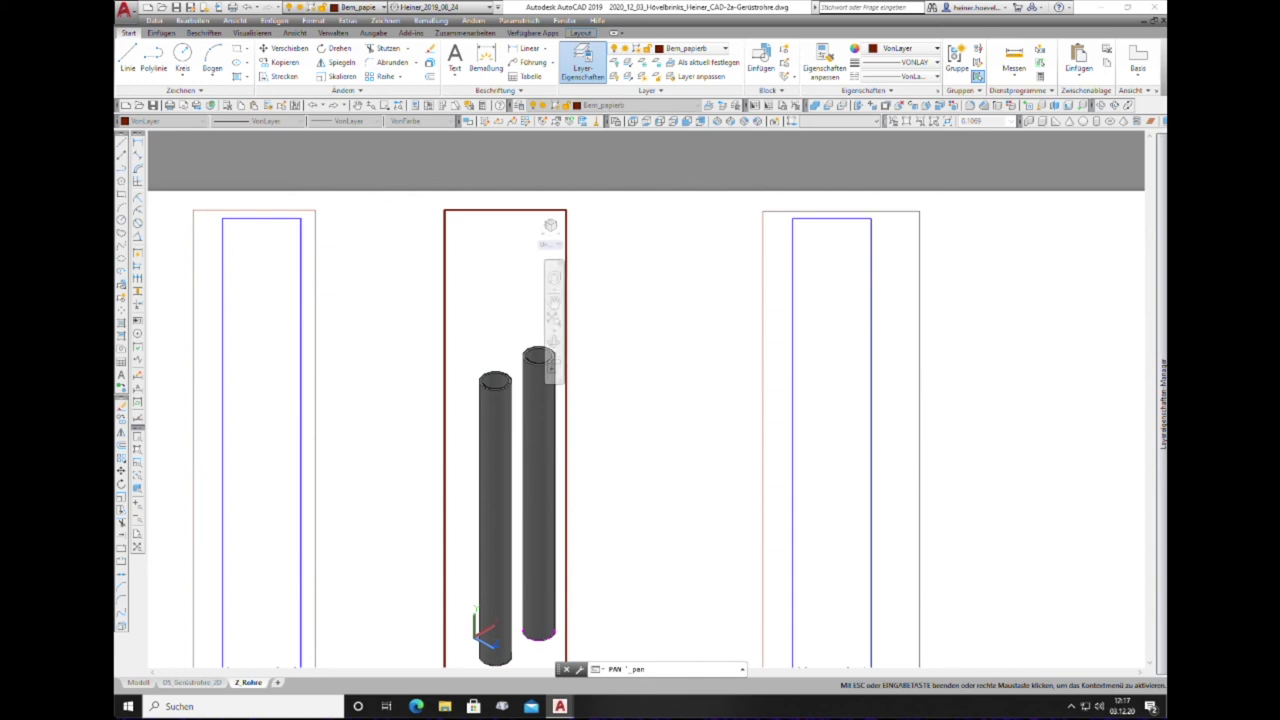
{"action": "key", "text": "Escape"}
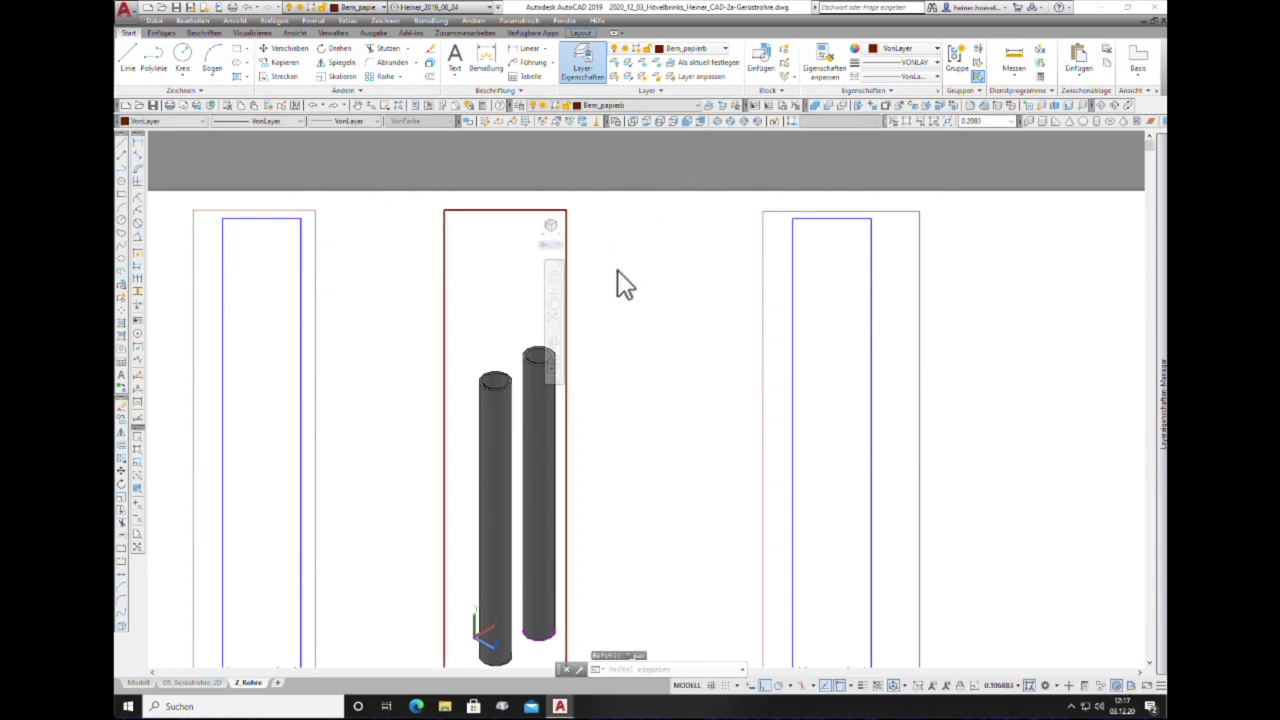
Step: Back in paper space, widen the middle viewport from its top-right corner so both cylinders fit
{"action": "double_click", "coordinate": [621, 276]}
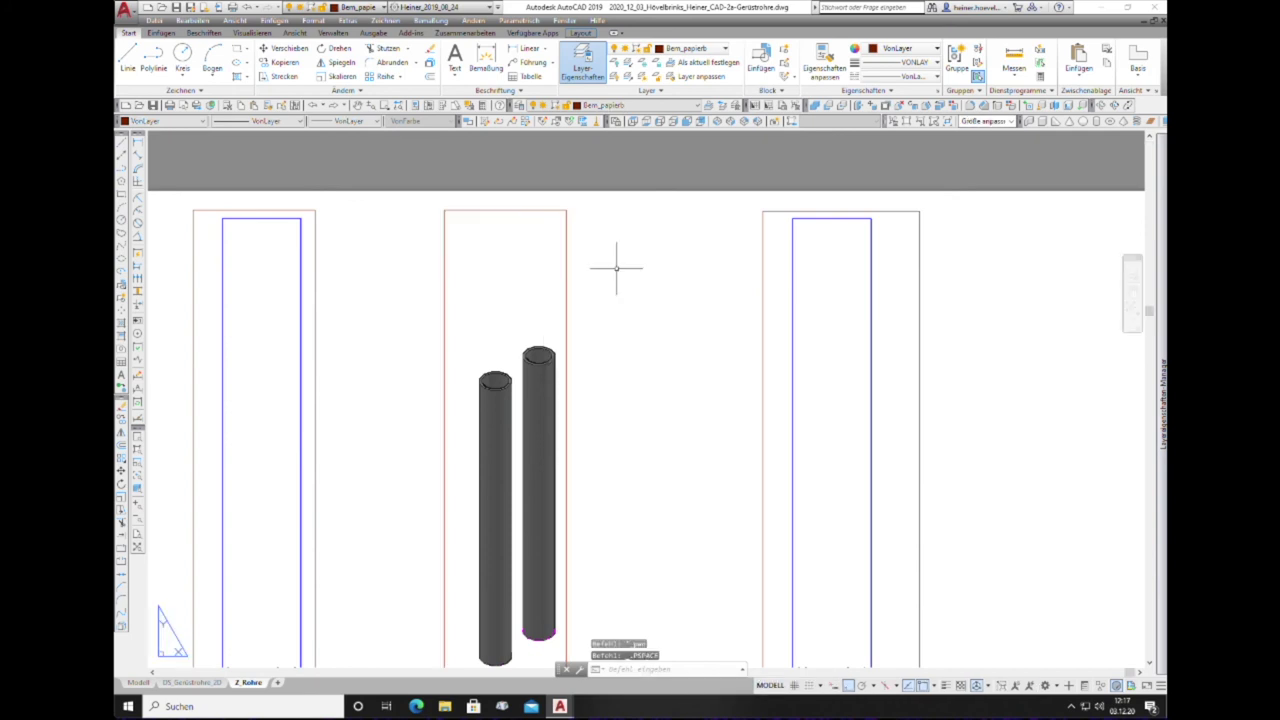
{"action": "left_click", "coordinate": [566, 257]}
{"action": "left_click", "coordinate": [566, 210]}
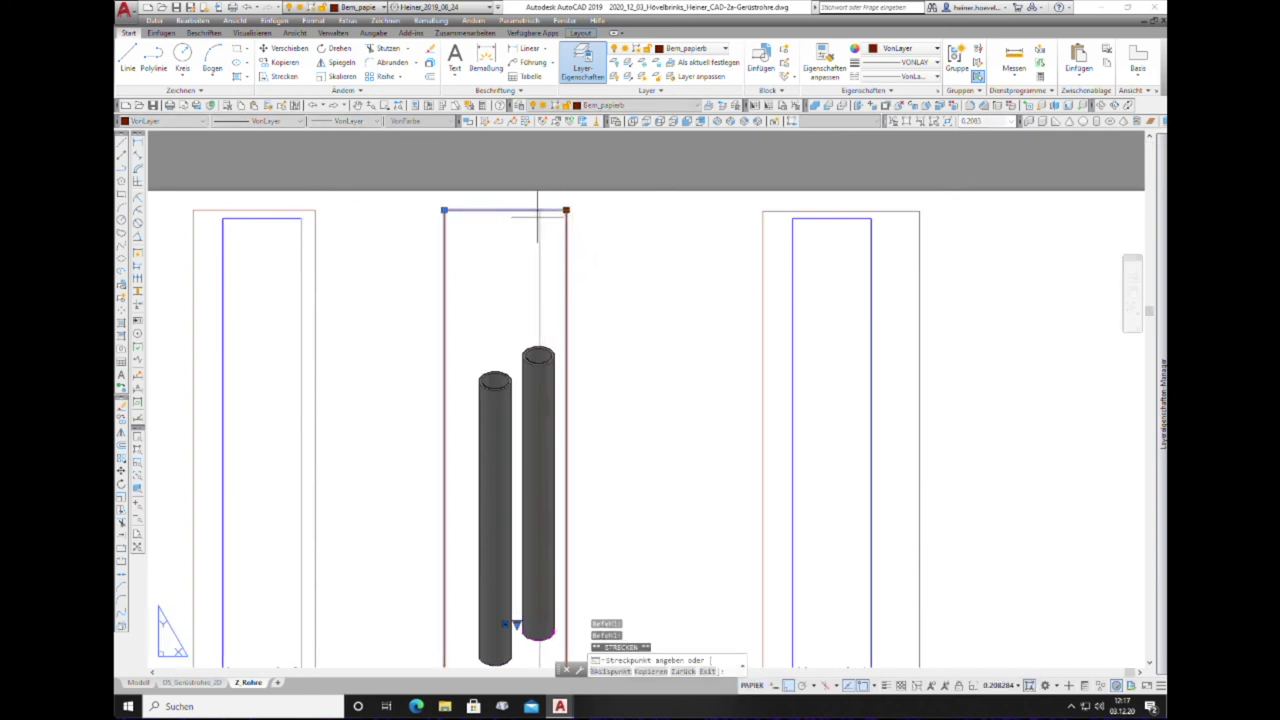
{"action": "left_click", "coordinate": [518, 210]}
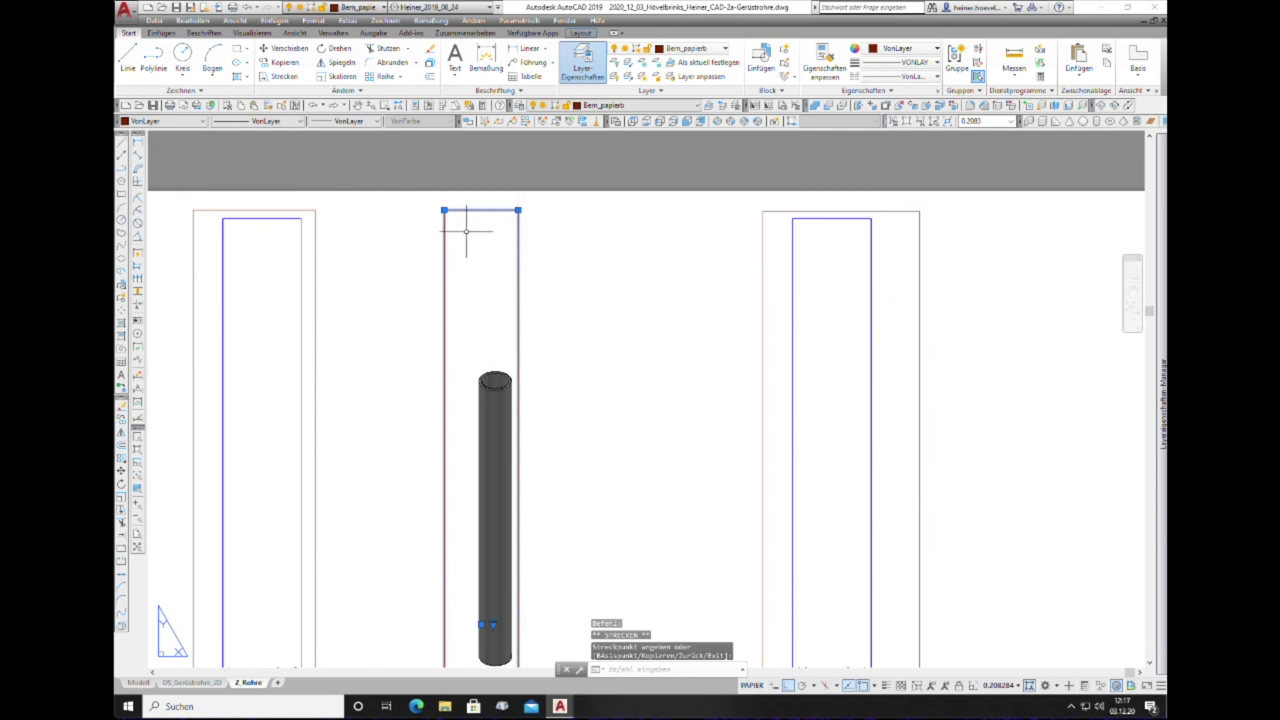
{"action": "left_click", "coordinate": [518, 210]}
{"action": "left_click", "coordinate": [587, 210]}
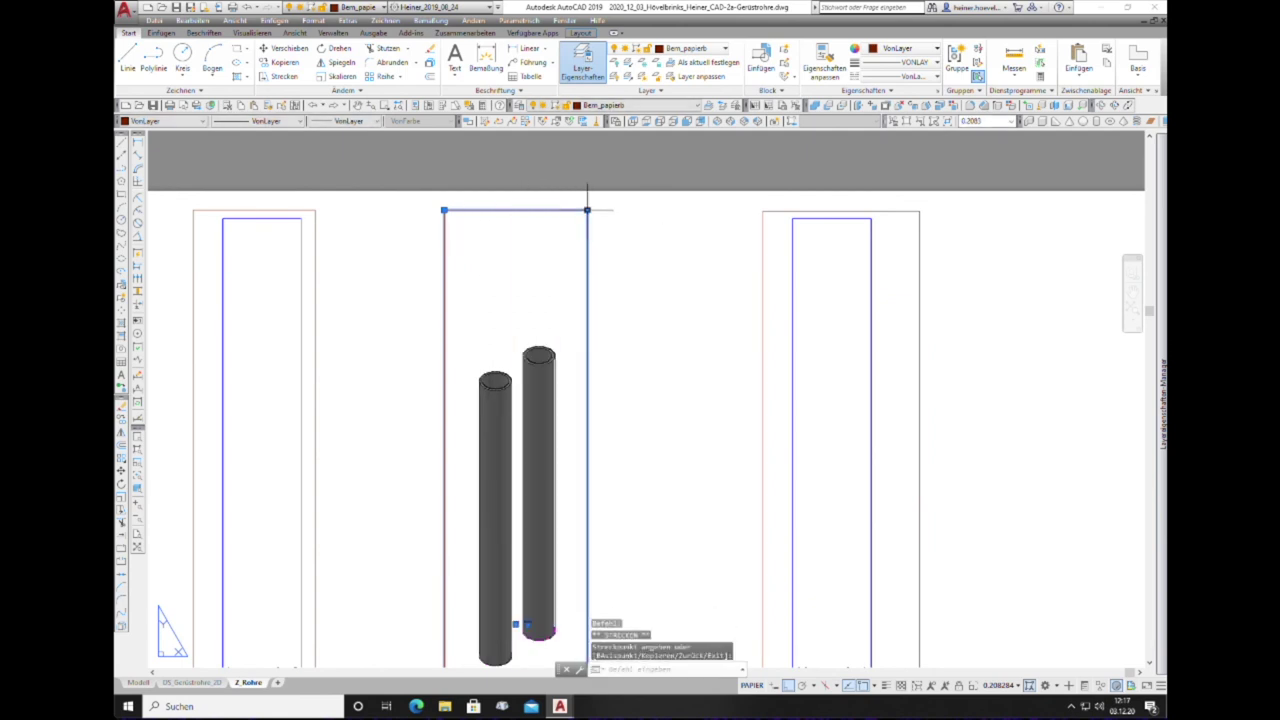
{"action": "key", "text": "Escape"}
{"action": "scroll", "coordinate": [591, 272], "scroll_direction": "down", "scroll_amount": 2}
{"action": "scroll", "coordinate": [591, 272], "scroll_direction": "down", "scroll_amount": 2}
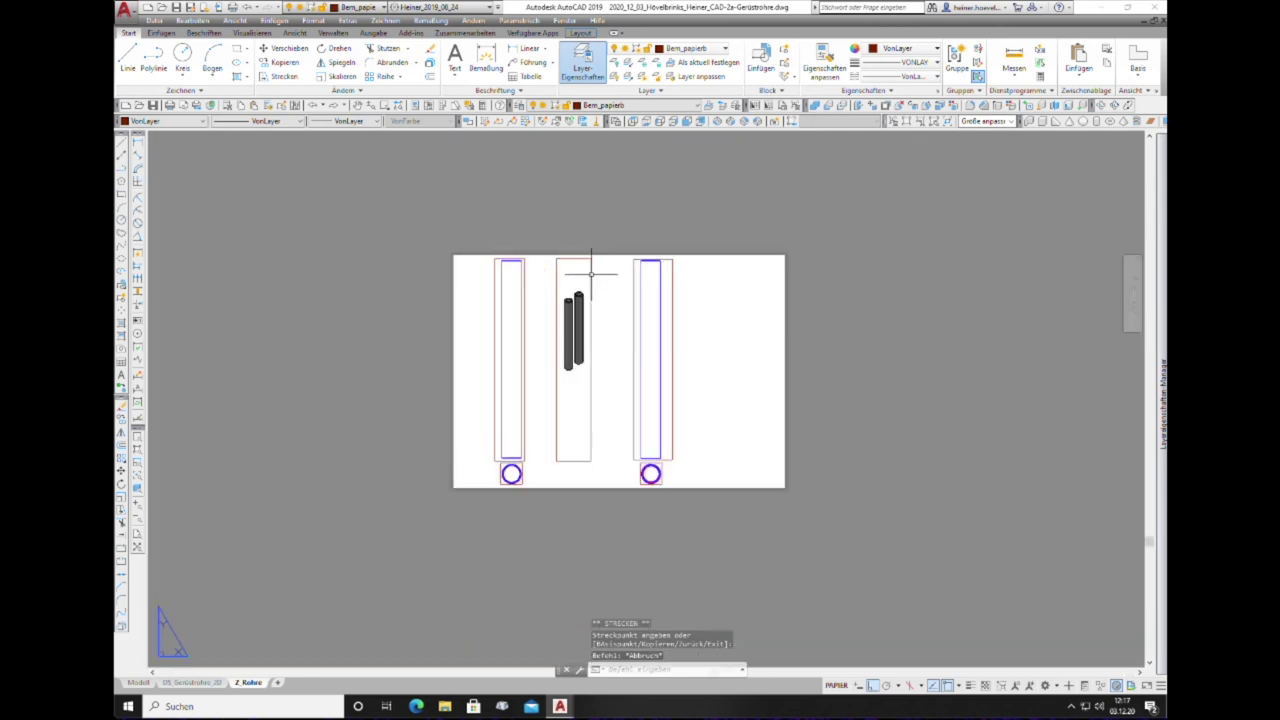
{"action": "scroll", "coordinate": [594, 279], "scroll_direction": "up", "scroll_amount": 2}
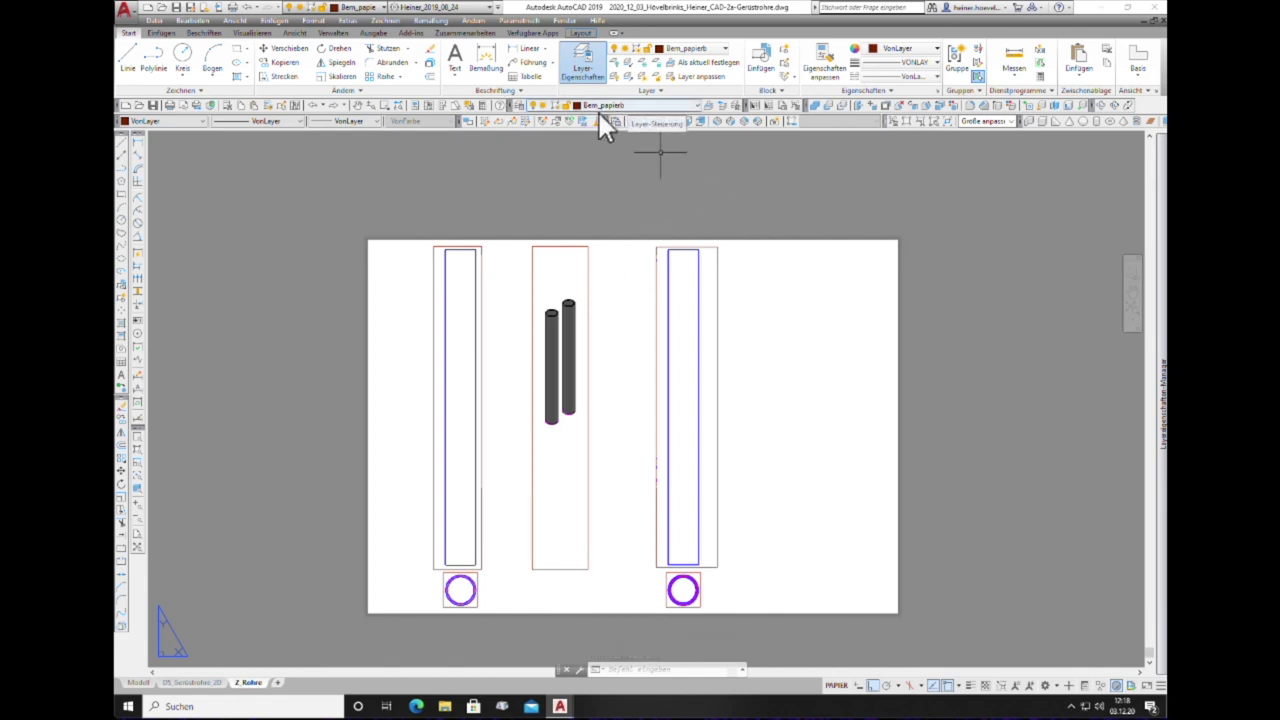
Step: Dimension the left tube's hatched cross-section with its 48,3 outer diameter
{"action": "left_click", "coordinate": [144, 146]}
{"action": "scroll", "coordinate": [466, 596], "scroll_direction": "up", "scroll_amount": 5}
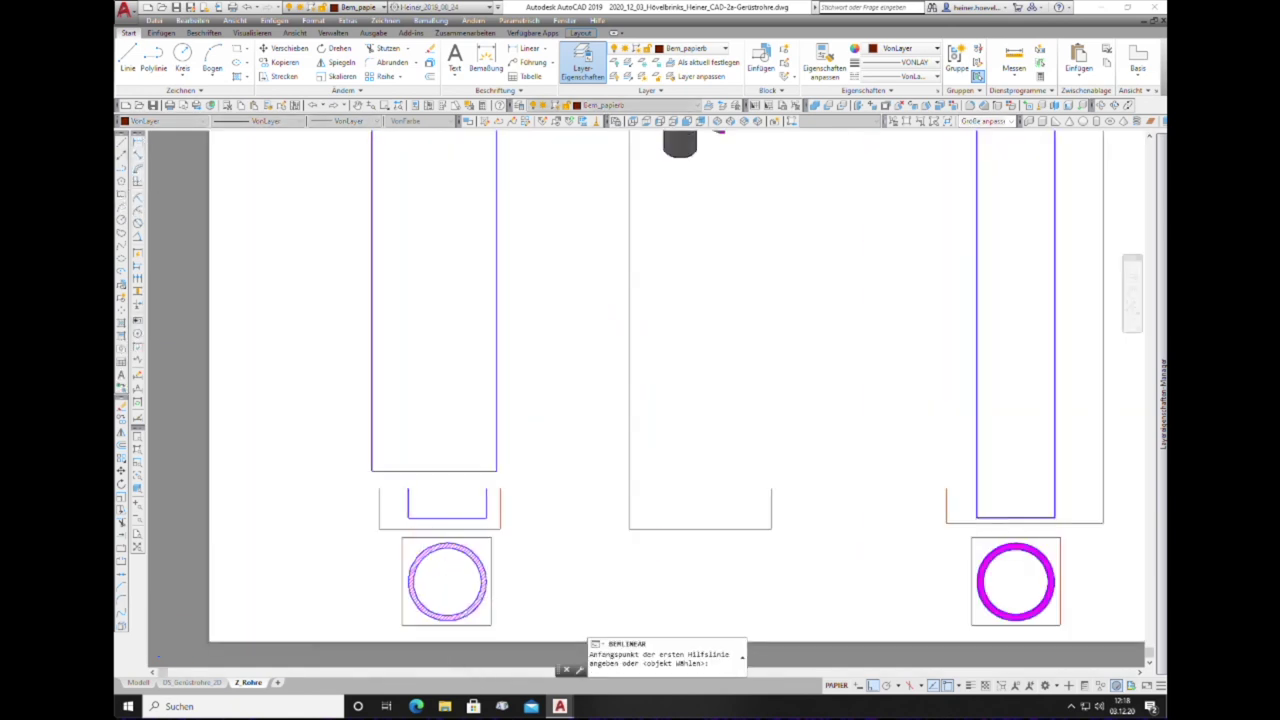
{"action": "scroll", "coordinate": [449, 597], "scroll_direction": "up", "scroll_amount": 4}
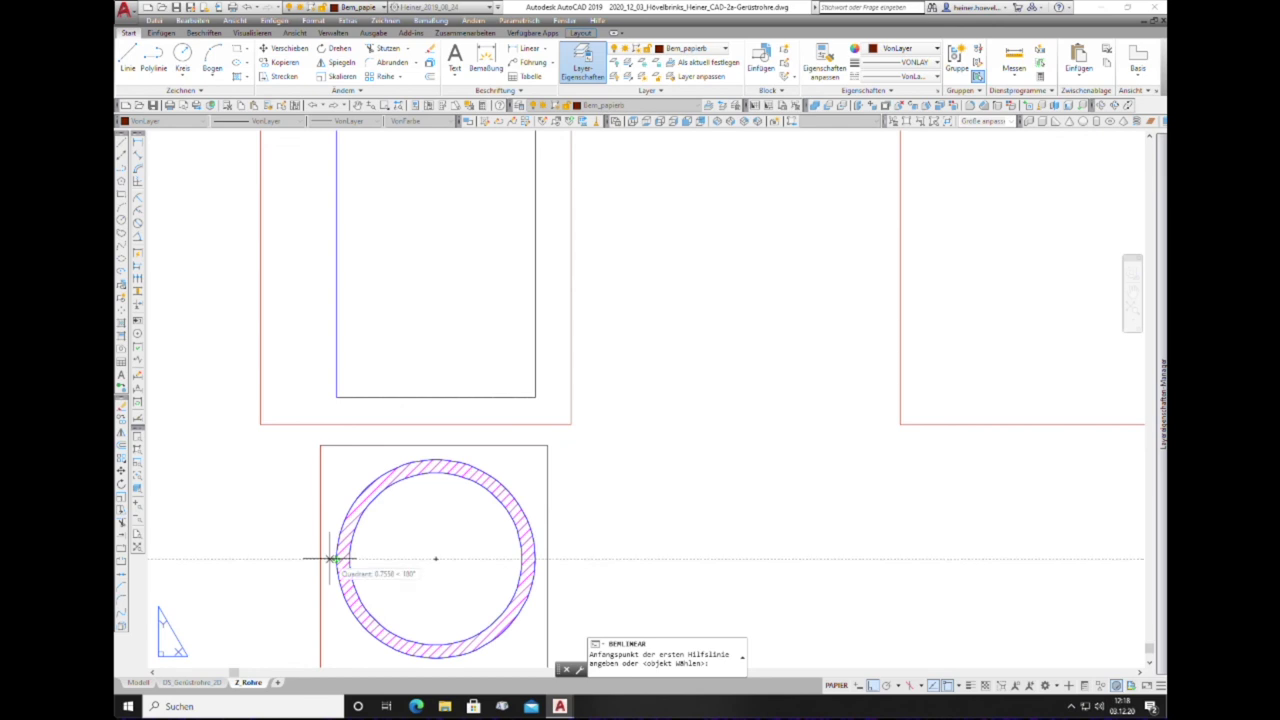
{"action": "left_click", "coordinate": [336, 397]}
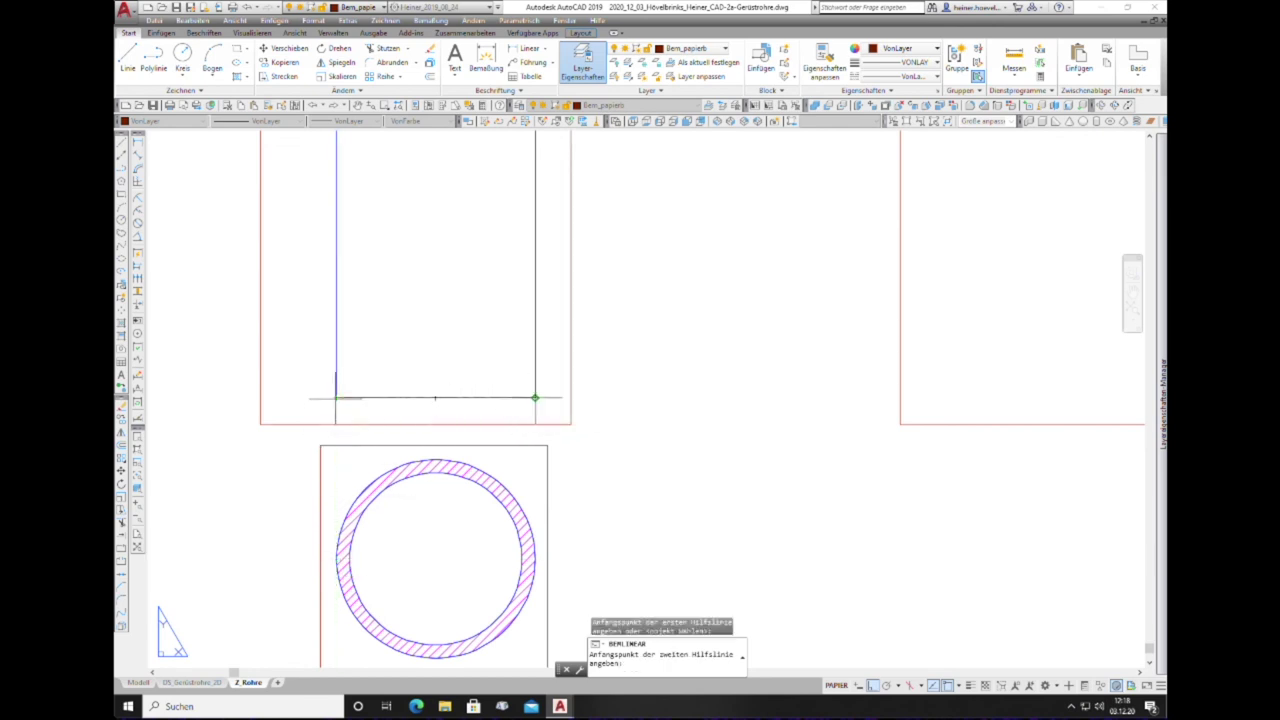
{"action": "left_click", "coordinate": [535, 397]}
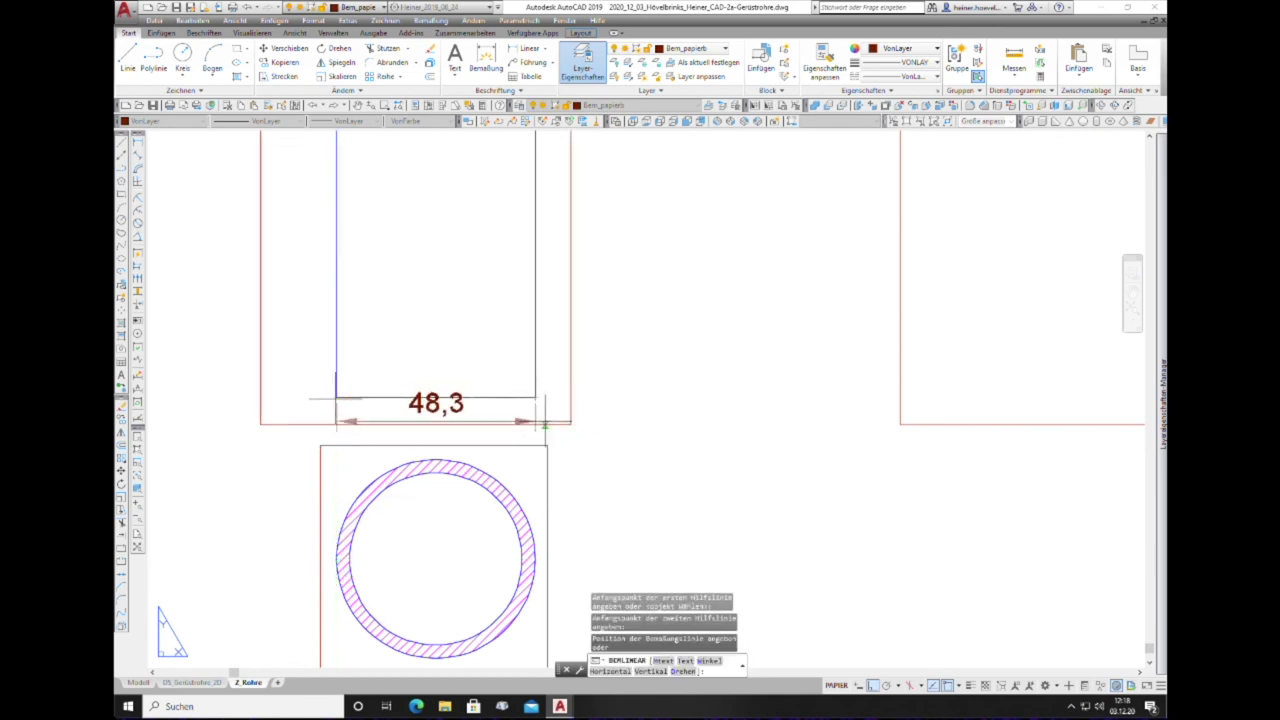
{"action": "left_click", "coordinate": [630, 451]}
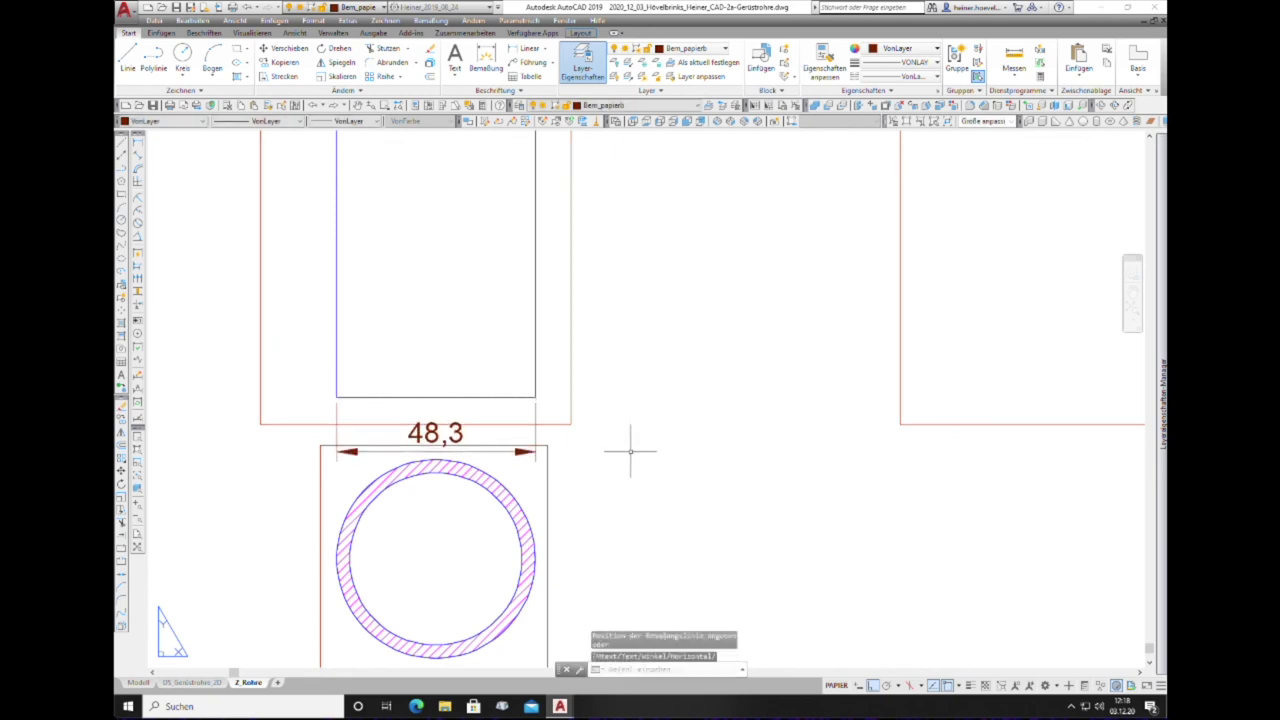
{"action": "scroll", "coordinate": [457, 534], "scroll_direction": "down", "scroll_amount": 2}
{"action": "scroll", "coordinate": [300, 543], "scroll_direction": "down", "scroll_amount": 2}
{"action": "scroll", "coordinate": [286, 543], "scroll_direction": "down", "scroll_amount": 2}
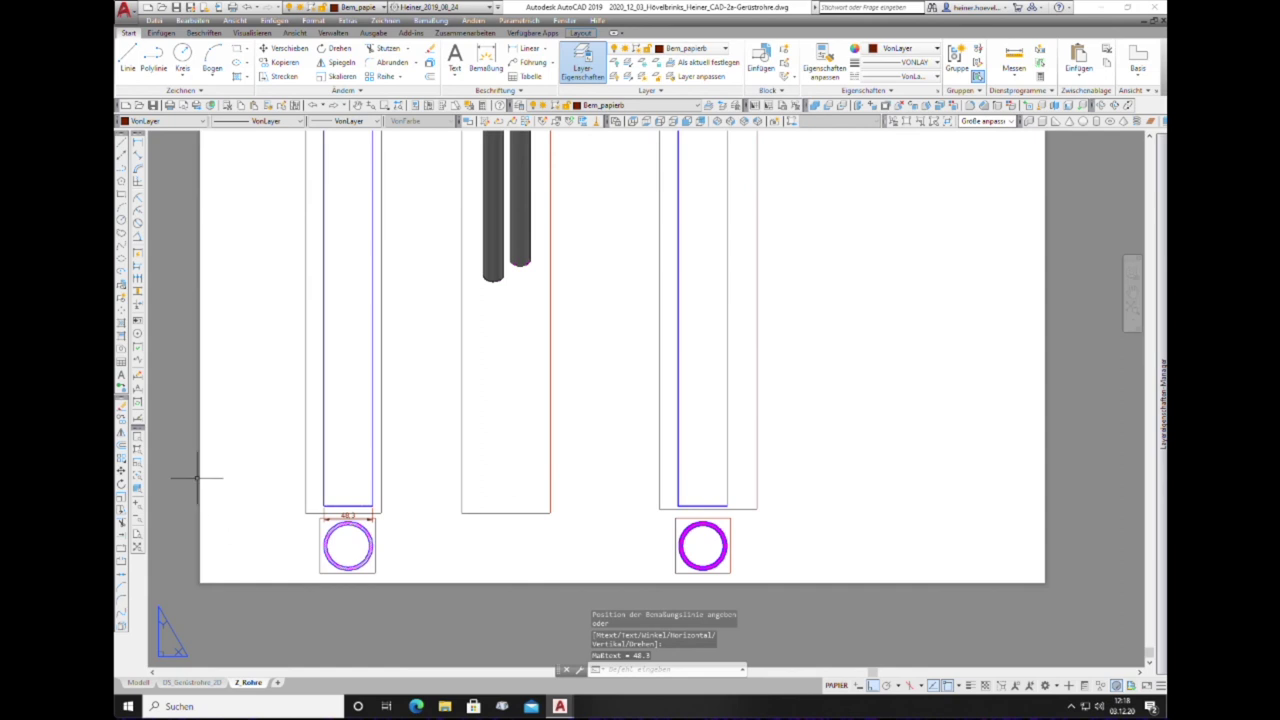
Step: Start a second linear dimension from the left tube's lower end
{"action": "right_click", "coordinate": [253, 237]}
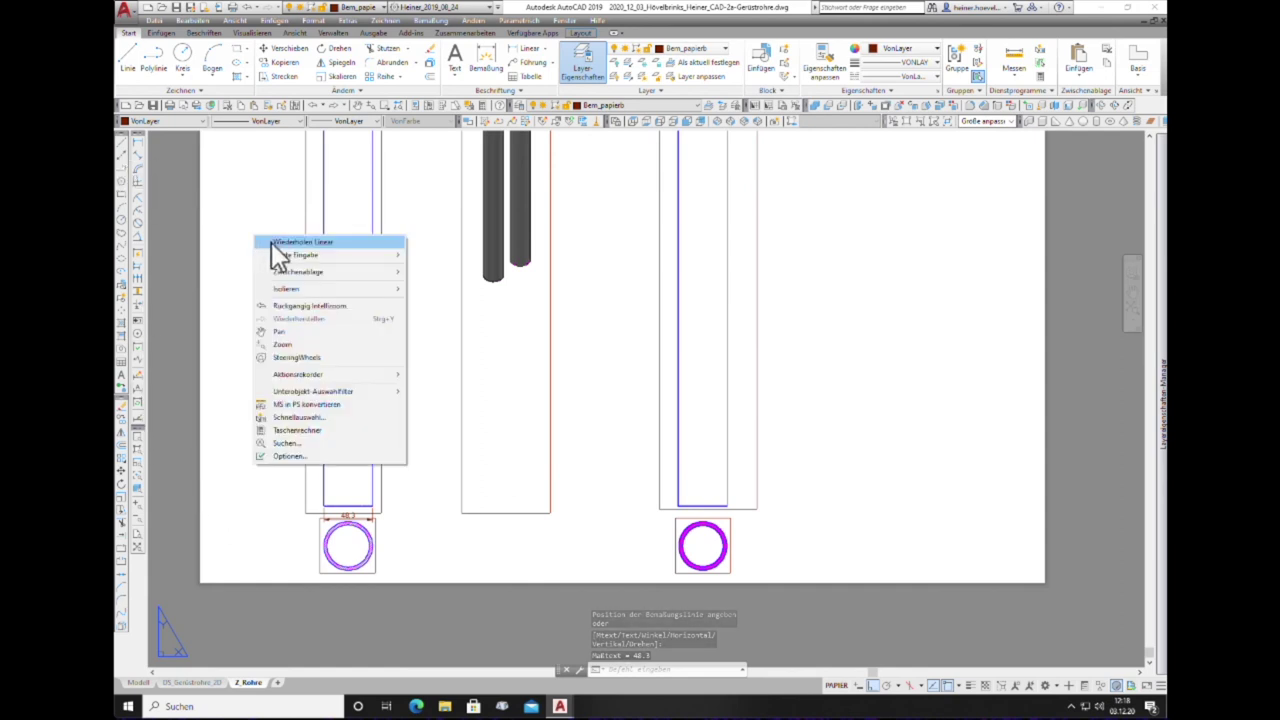
{"action": "left_click", "coordinate": [271, 242]}
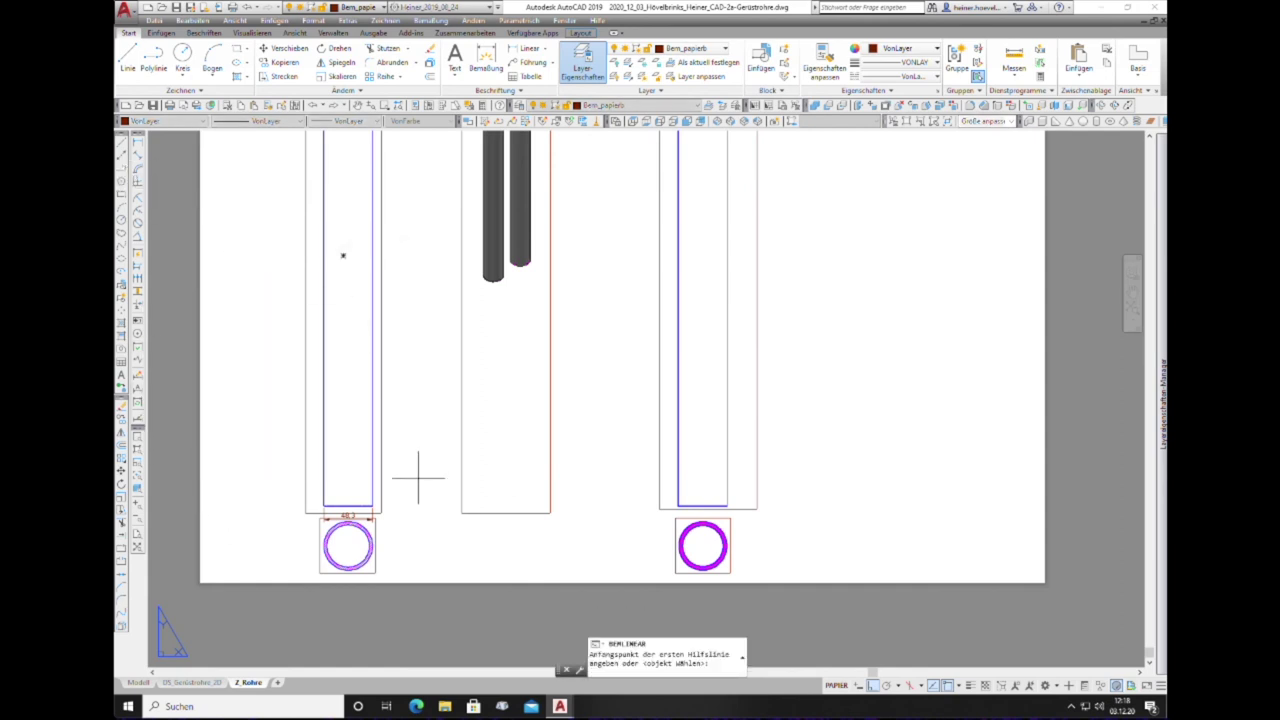
{"action": "left_click", "coordinate": [348, 508]}
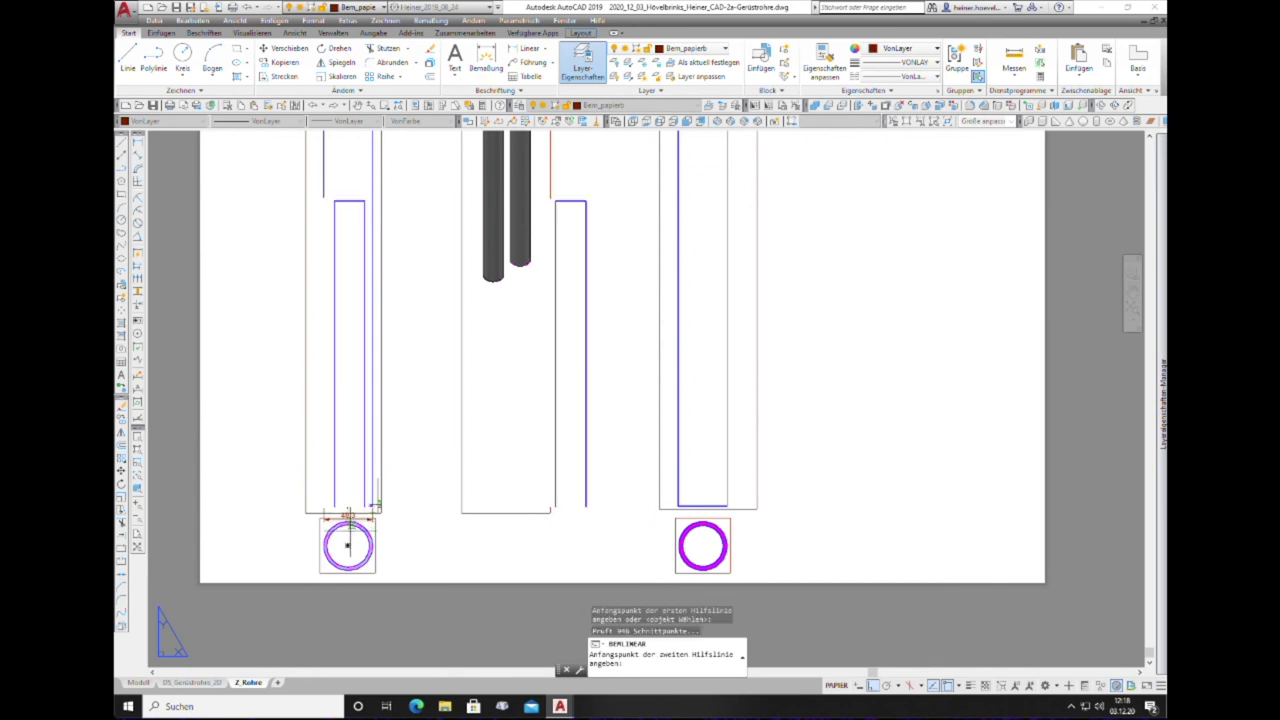
{"action": "scroll", "coordinate": [345, 535], "scroll_direction": "down", "scroll_amount": 4}
{"action": "scroll", "coordinate": [350, 325], "scroll_direction": "up", "scroll_amount": 6}
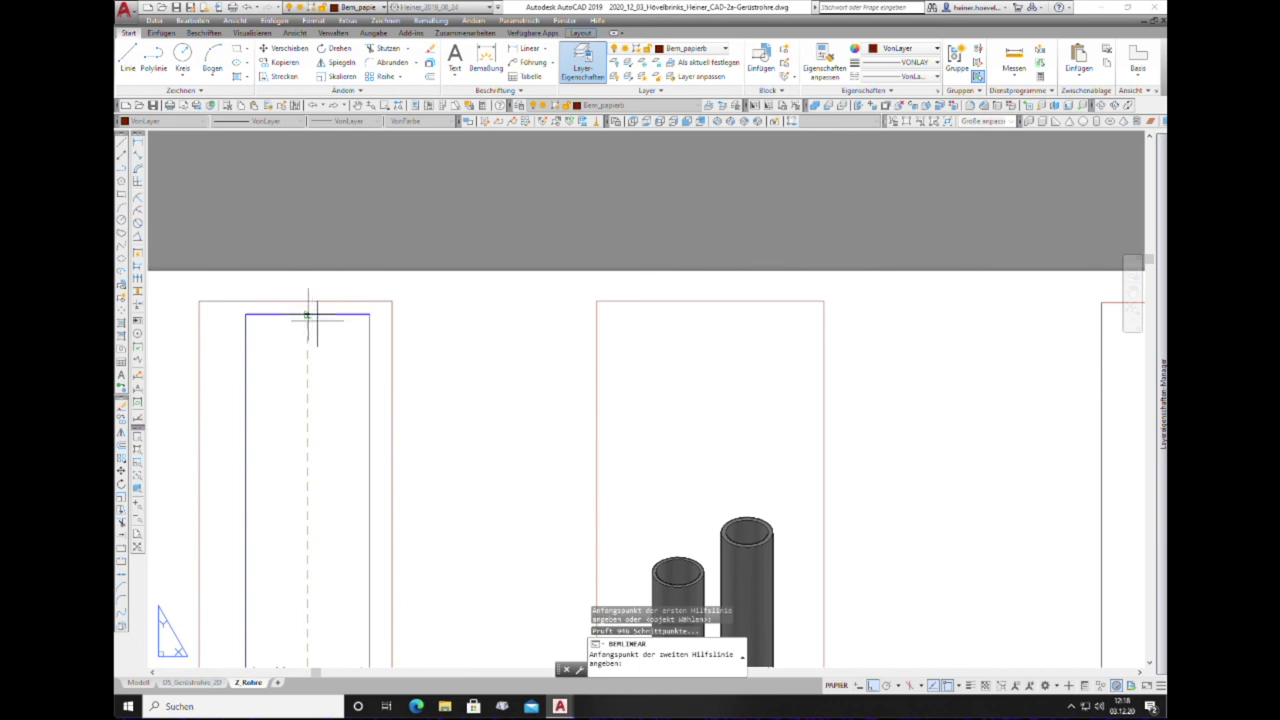
Step: Complete the 500 length dimension by picking the left tube's top end
{"action": "left_click", "coordinate": [308, 316]}
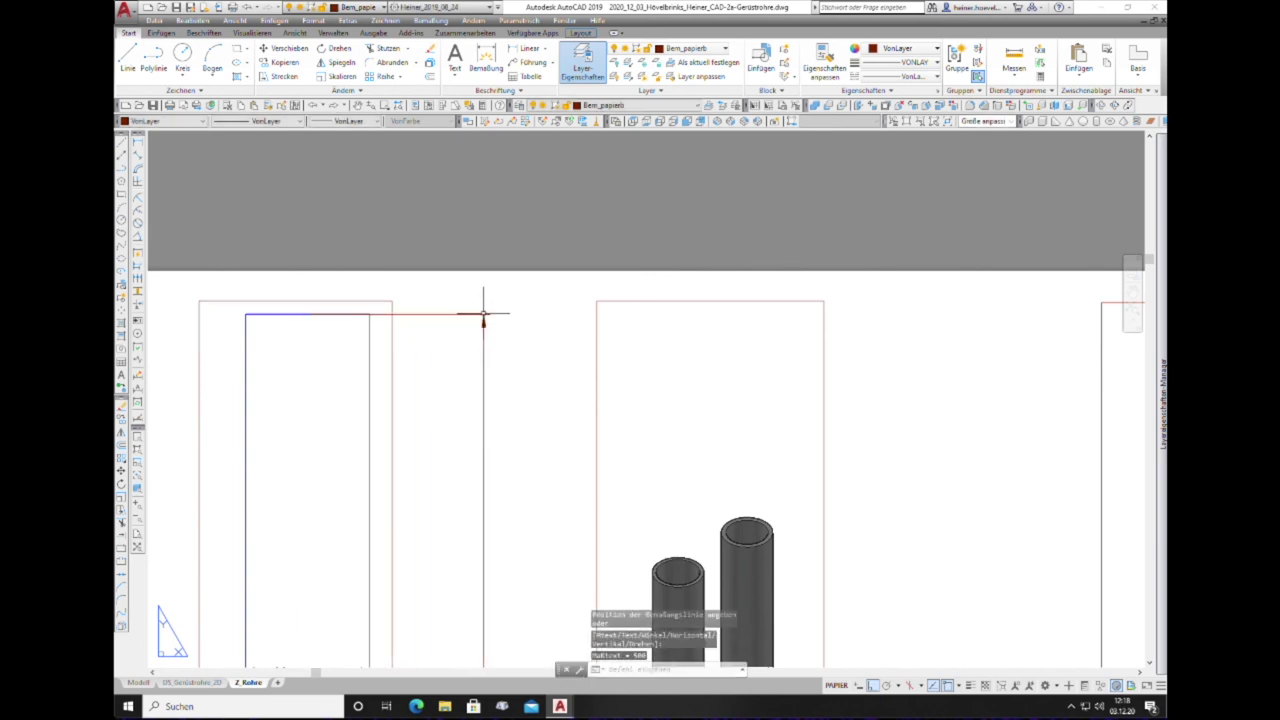
{"action": "scroll", "coordinate": [478, 285], "scroll_direction": "down", "scroll_amount": 2}
{"action": "scroll", "coordinate": [474, 260], "scroll_direction": "down", "scroll_amount": 2}
{"action": "scroll", "coordinate": [466, 433], "scroll_direction": "up", "scroll_amount": 5}
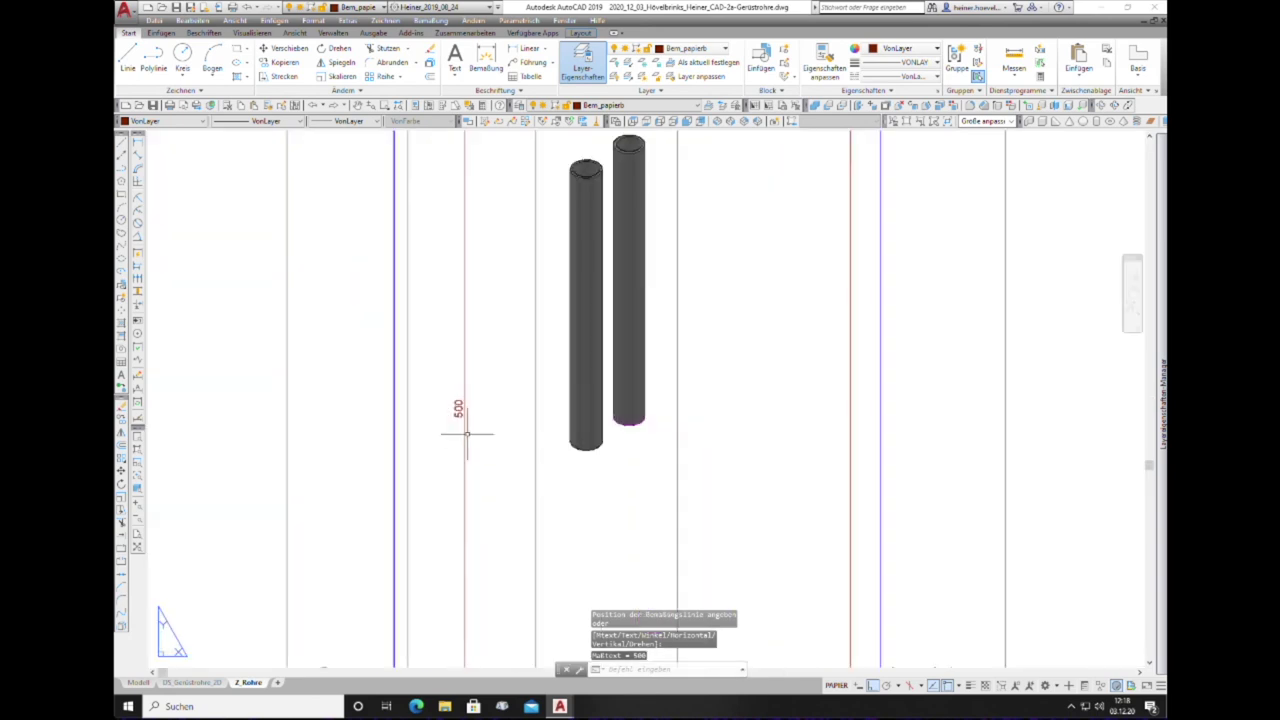
{"action": "scroll", "coordinate": [466, 433], "scroll_direction": "up", "scroll_amount": 4}
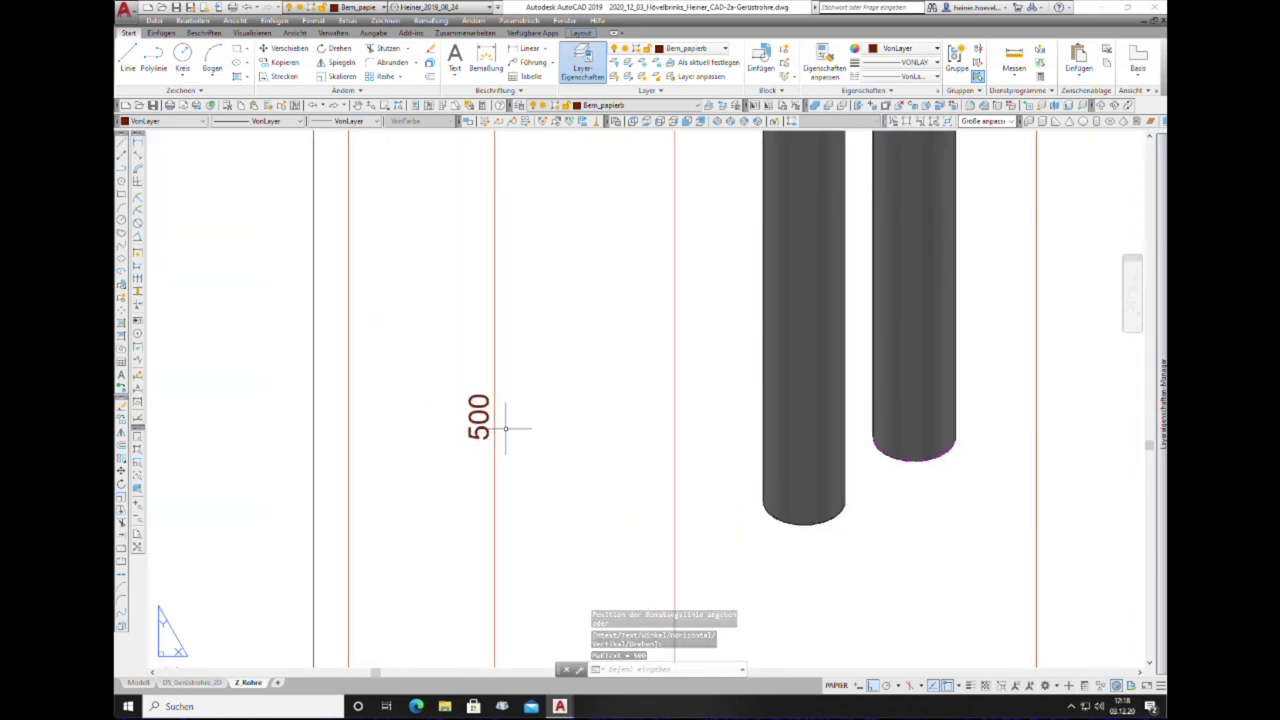
{"action": "scroll", "coordinate": [505, 428], "scroll_direction": "down", "scroll_amount": 4}
{"action": "scroll", "coordinate": [494, 423], "scroll_direction": "down", "scroll_amount": 3}
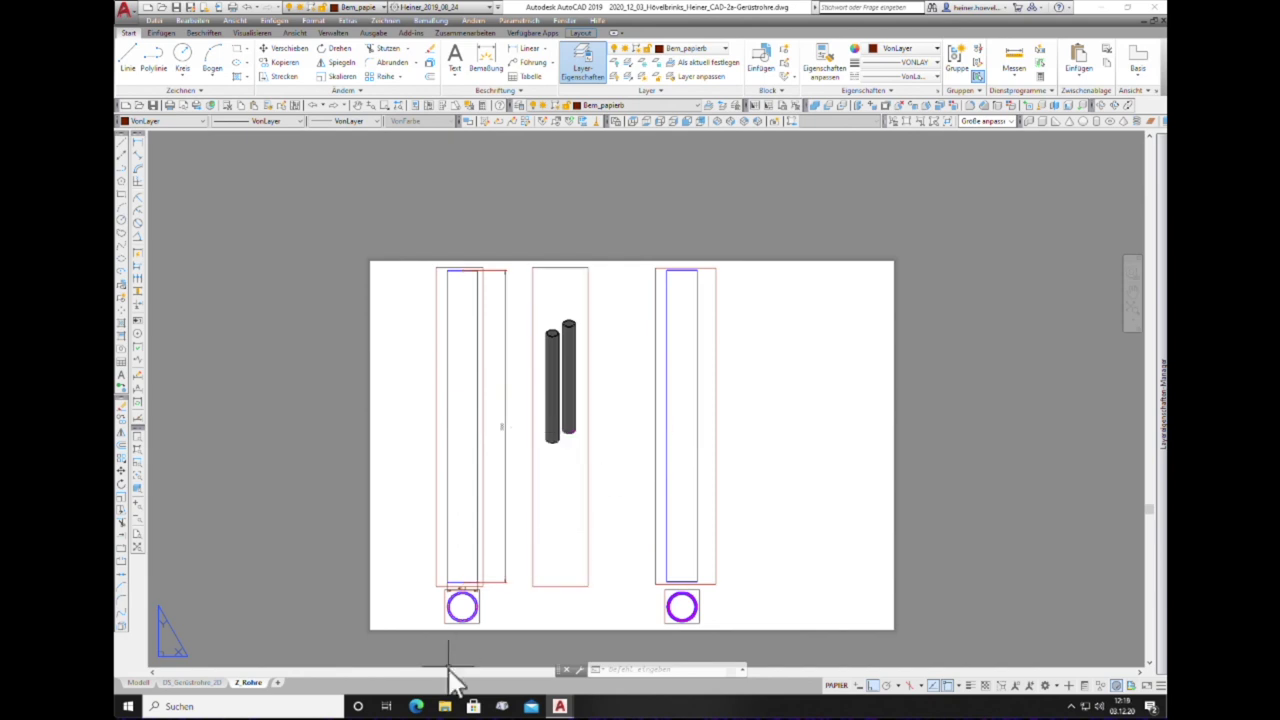
Step: Add the 3,2 wall-thickness dimension beside the left hatched tube section
{"action": "scroll", "coordinate": [449, 663], "scroll_direction": "down", "scroll_amount": 2}
{"action": "scroll", "coordinate": [435, 648], "scroll_direction": "up", "scroll_amount": 5}
{"action": "scroll", "coordinate": [435, 648], "scroll_direction": "up", "scroll_amount": 5}
{"action": "scroll", "coordinate": [425, 598], "scroll_direction": "down", "scroll_amount": 4}
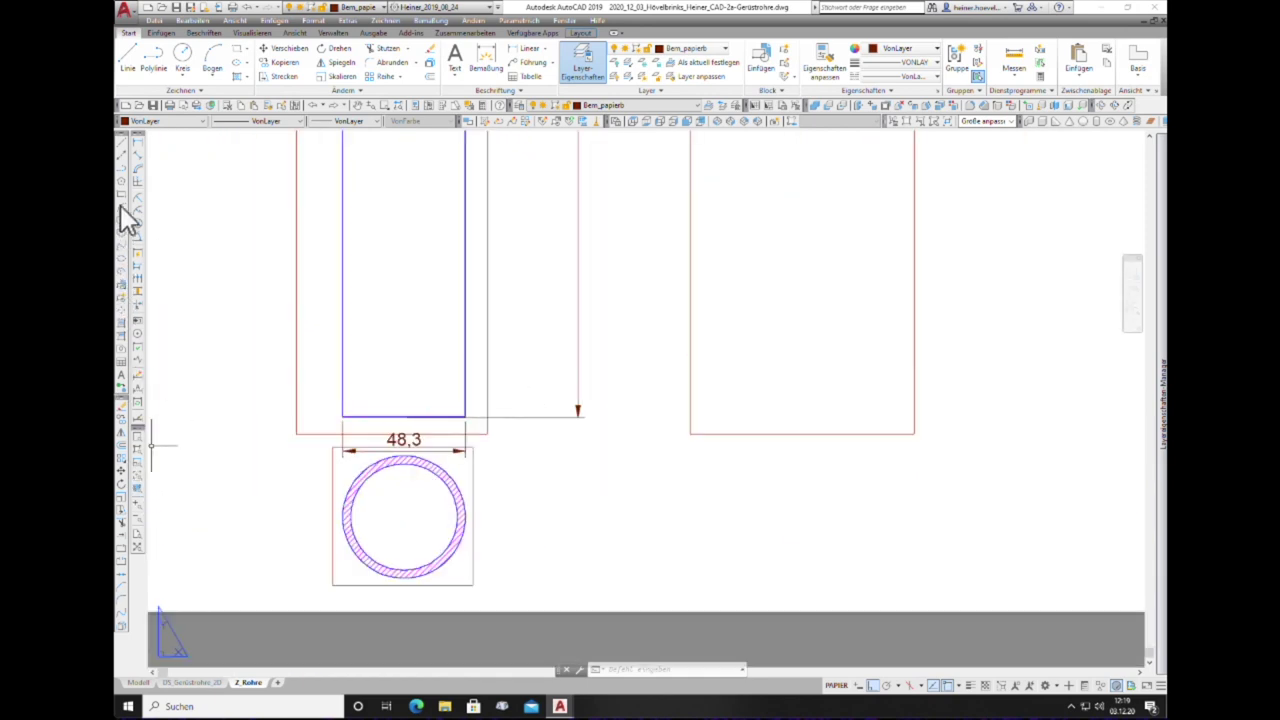
{"action": "left_click", "coordinate": [139, 141]}
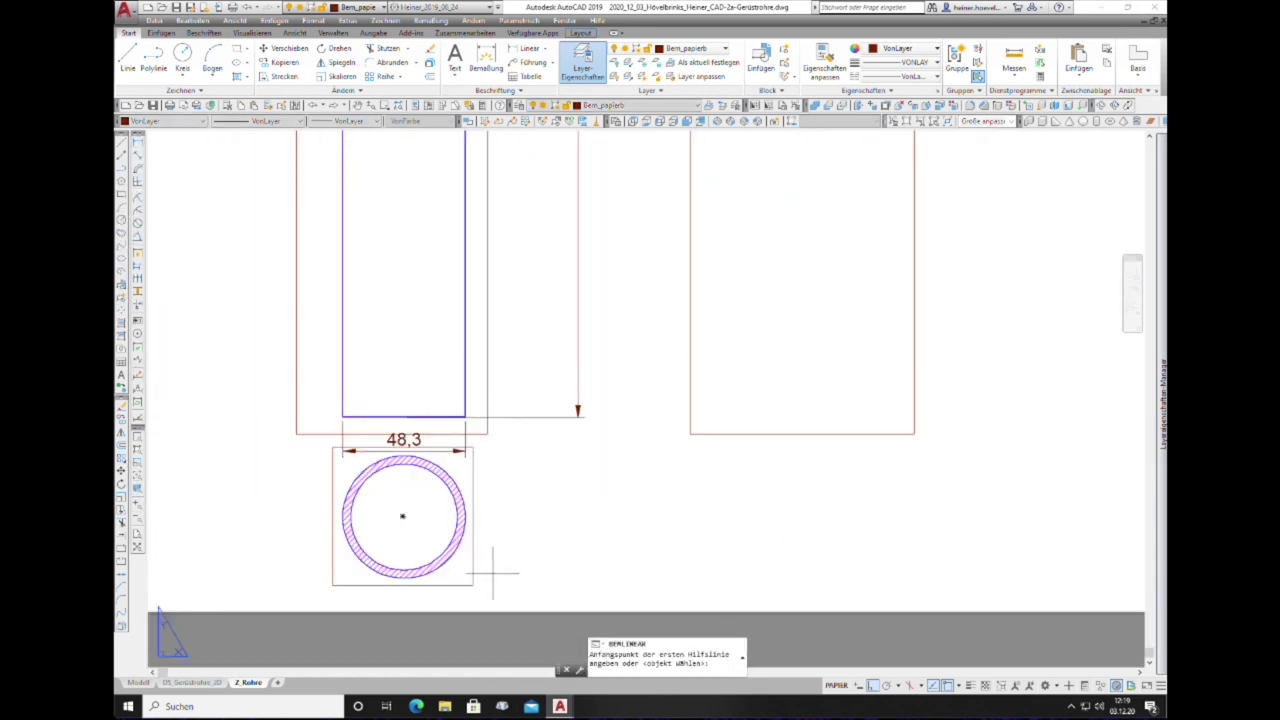
{"action": "left_click", "coordinate": [456, 517]}
{"action": "left_click", "coordinate": [464, 517]}
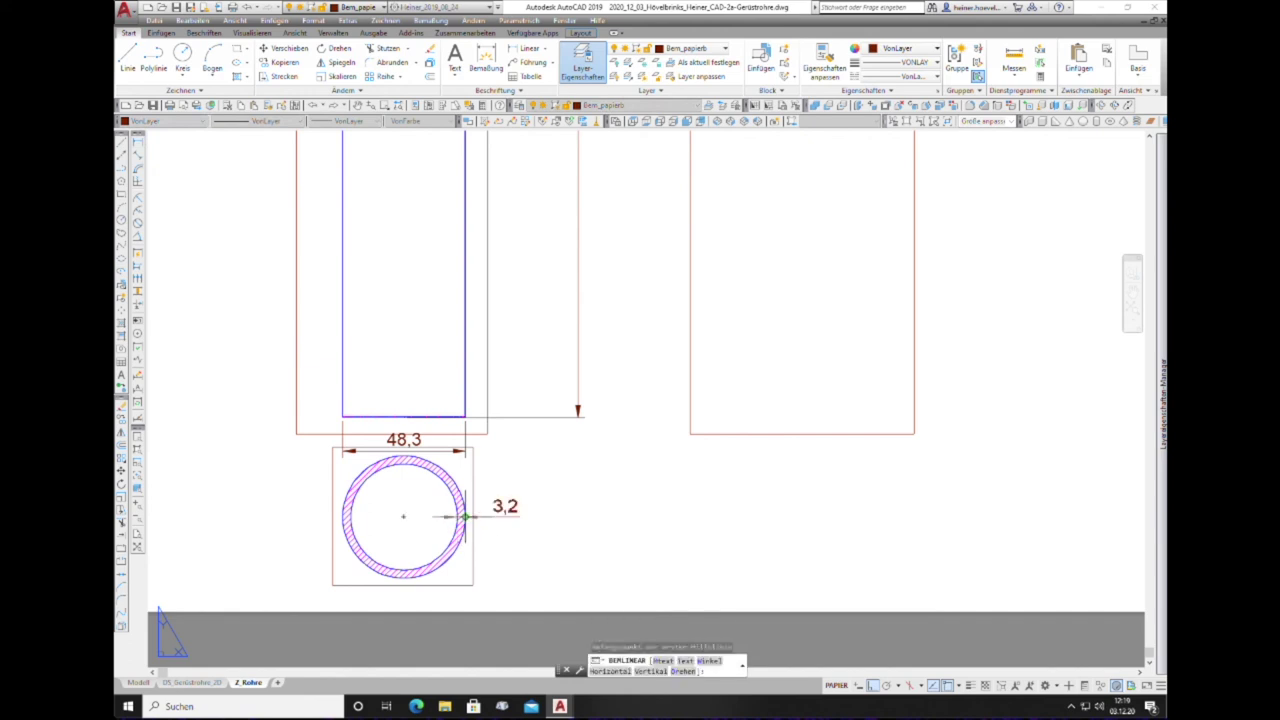
{"action": "left_click", "coordinate": [512, 462]}
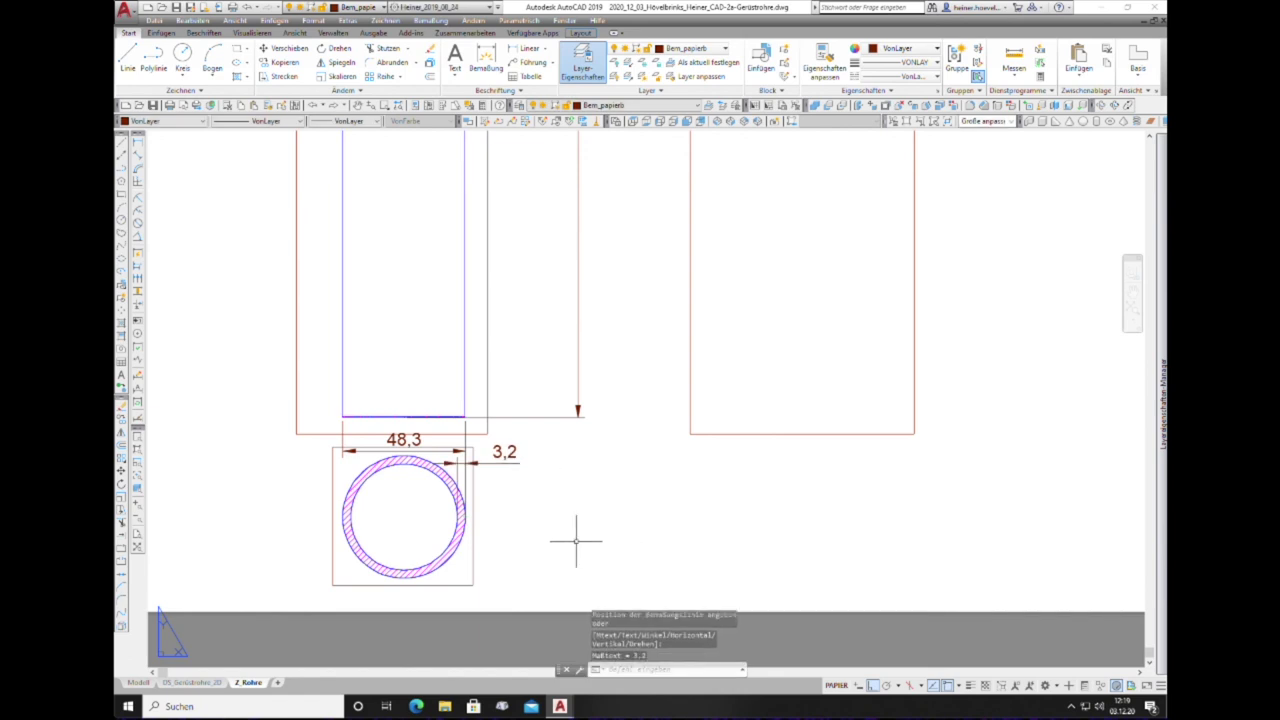
{"action": "scroll", "coordinate": [404, 520], "scroll_direction": "down", "scroll_amount": 2}
{"action": "scroll", "coordinate": [404, 522], "scroll_direction": "down", "scroll_amount": 2}
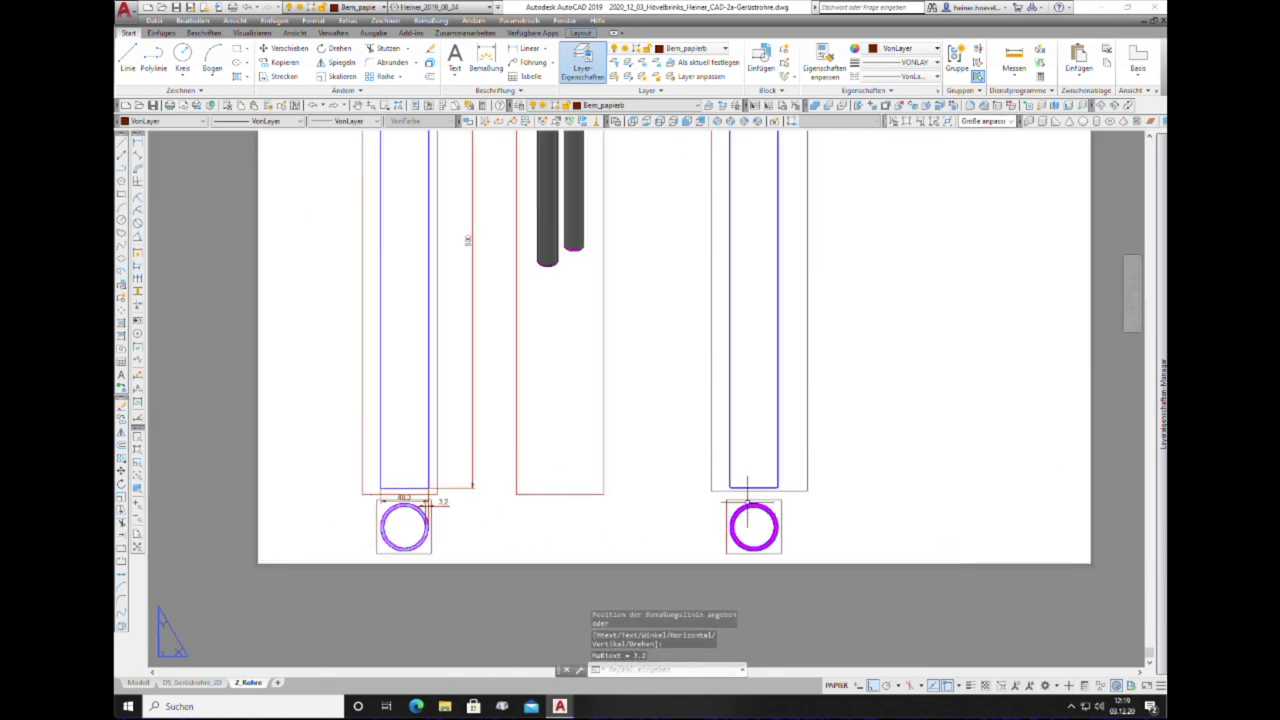
Step: Begin a length dimension on the right tube, then cancel the mistaken 500 preview
{"action": "left_click", "coordinate": [143, 143]}
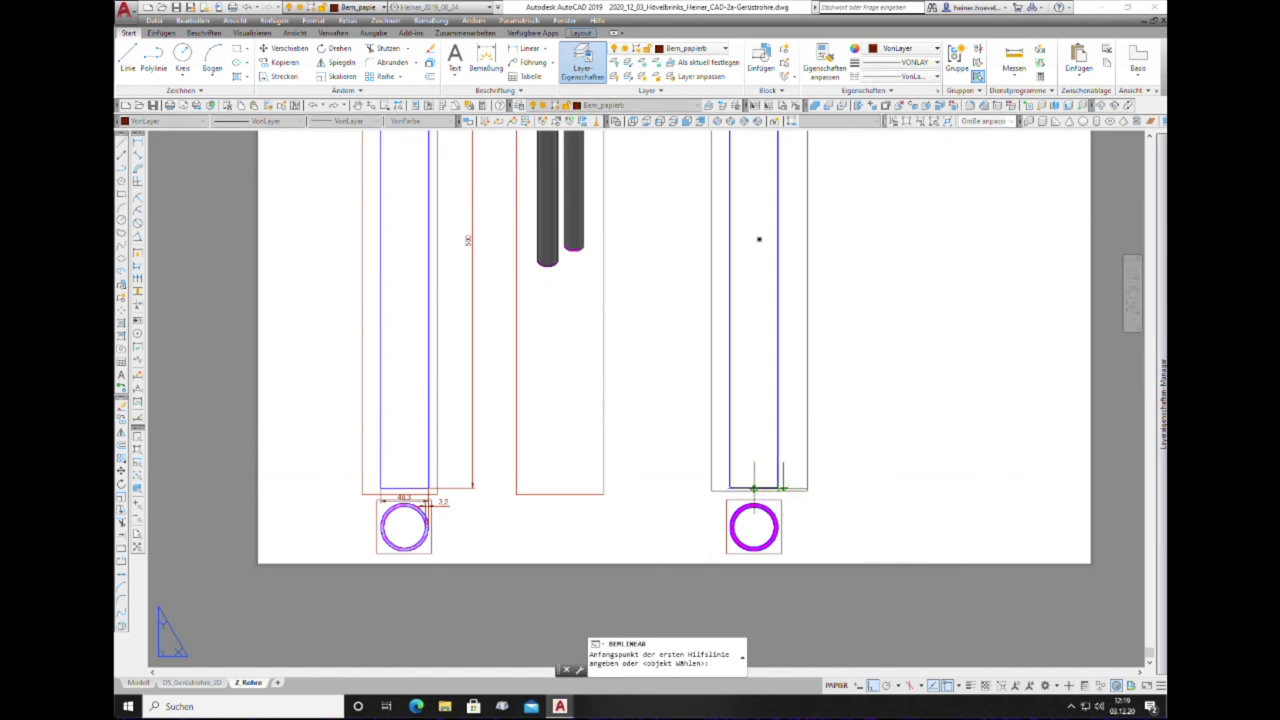
{"action": "left_click", "coordinate": [755, 488]}
{"action": "scroll", "coordinate": [755, 488], "scroll_direction": "down", "scroll_amount": 1}
{"action": "scroll", "coordinate": [755, 480], "scroll_direction": "down", "scroll_amount": 2}
{"action": "scroll", "coordinate": [745, 300], "scroll_direction": "up", "scroll_amount": 3}
{"action": "scroll", "coordinate": [733, 302], "scroll_direction": "up", "scroll_amount": 2}
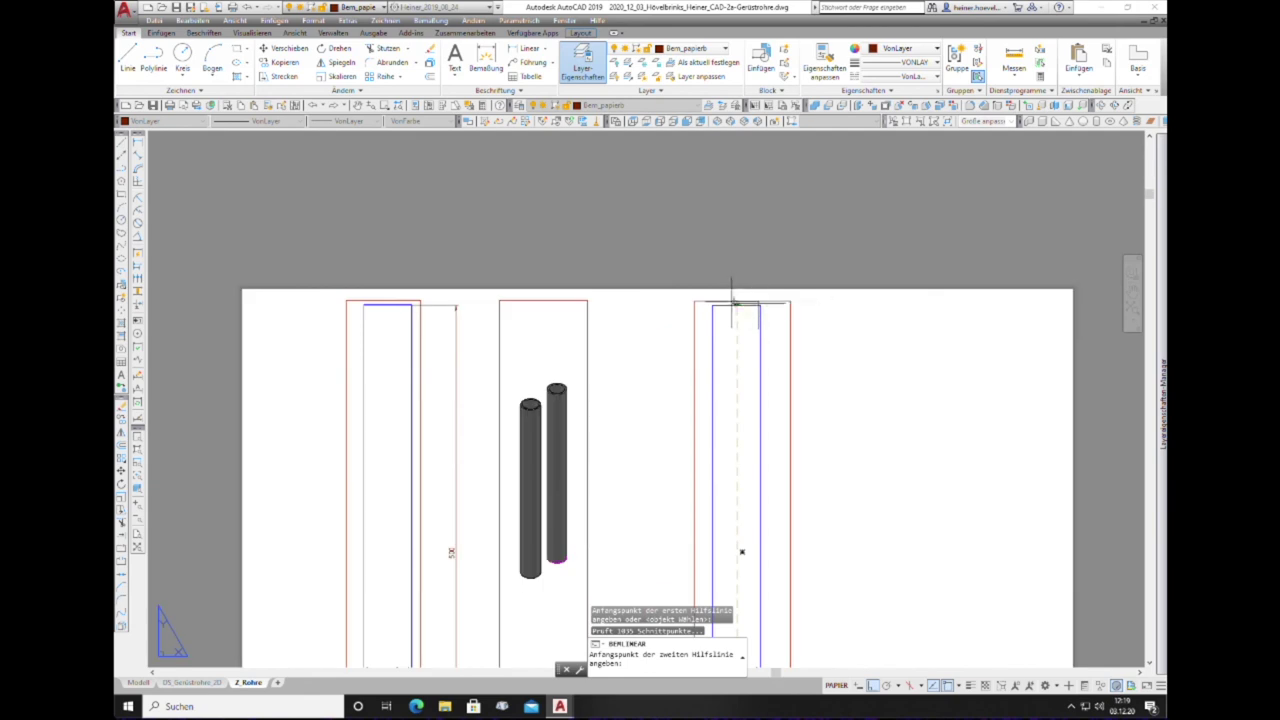
{"action": "left_click", "coordinate": [737, 304]}
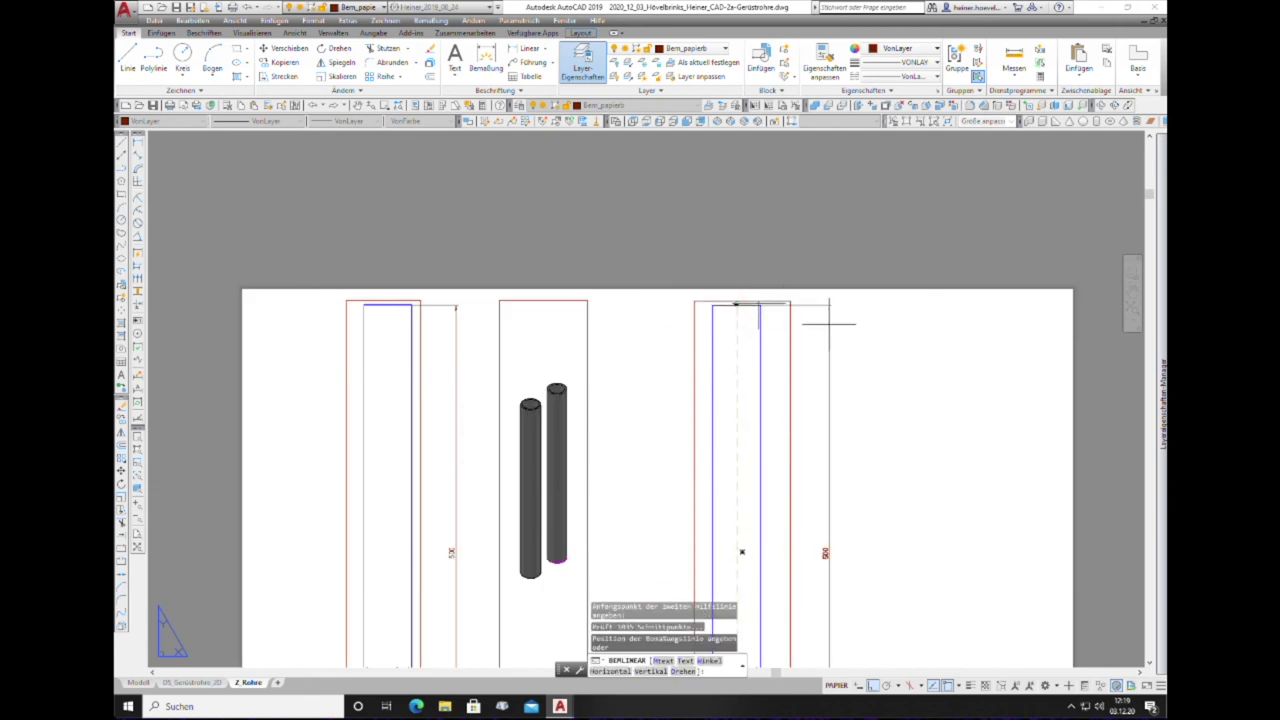
{"action": "scroll", "coordinate": [583, 350], "scroll_direction": "up", "scroll_amount": 2}
{"action": "scroll", "coordinate": [580, 350], "scroll_direction": "down", "scroll_amount": 3}
{"action": "scroll", "coordinate": [600, 410], "scroll_direction": "down", "scroll_amount": 3}
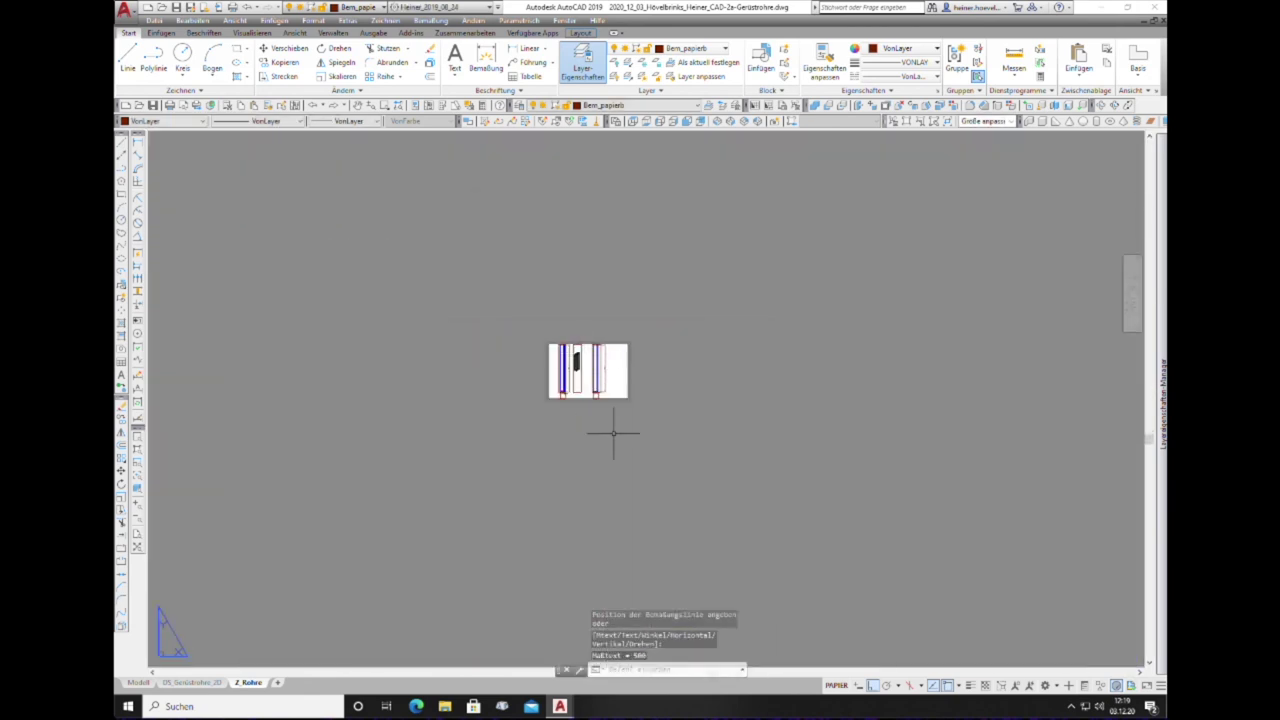
{"action": "scroll", "coordinate": [600, 410], "scroll_direction": "up", "scroll_amount": 5}
{"action": "scroll", "coordinate": [540, 350], "scroll_direction": "up", "scroll_amount": 4}
{"action": "scroll", "coordinate": [450, 365], "scroll_direction": "up", "scroll_amount": 4}
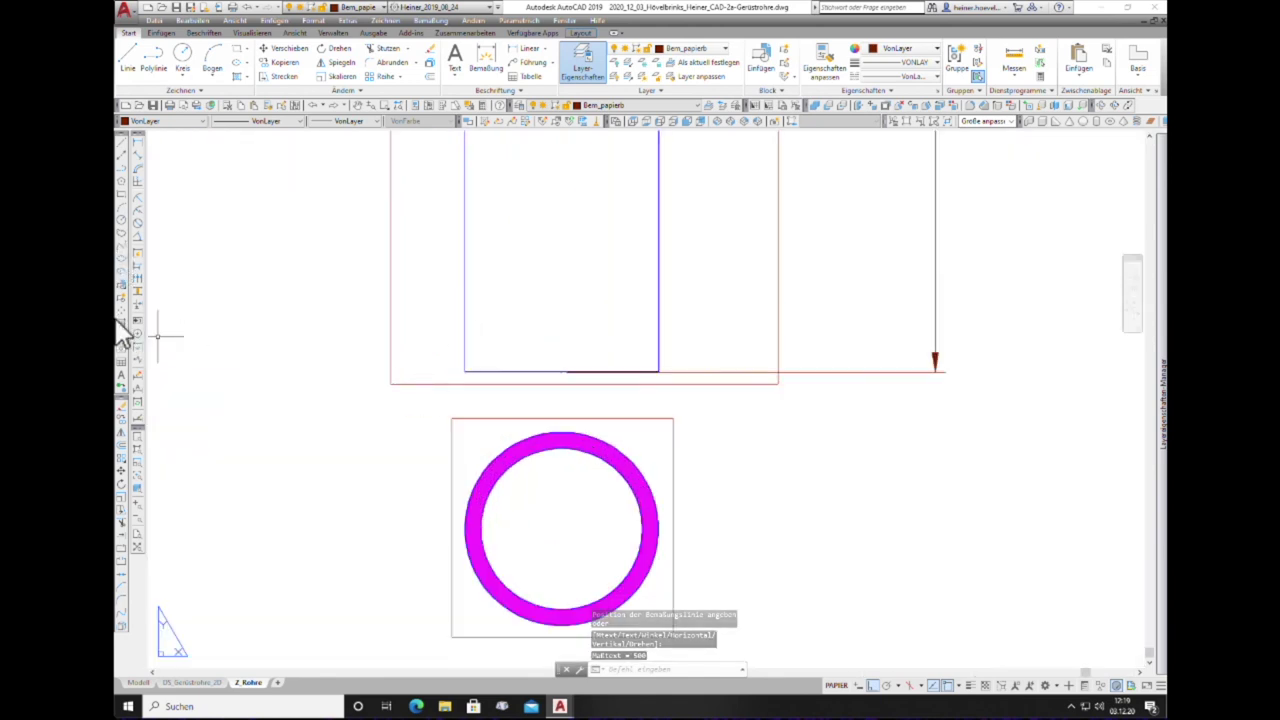
{"action": "key", "text": "Escape"}
Step: Retry a dimension across the right tube's blue outline and cancel the inaccurate 48,25 result
{"action": "right_click", "coordinate": [194, 268]}
{"action": "left_click", "coordinate": [215, 276]}
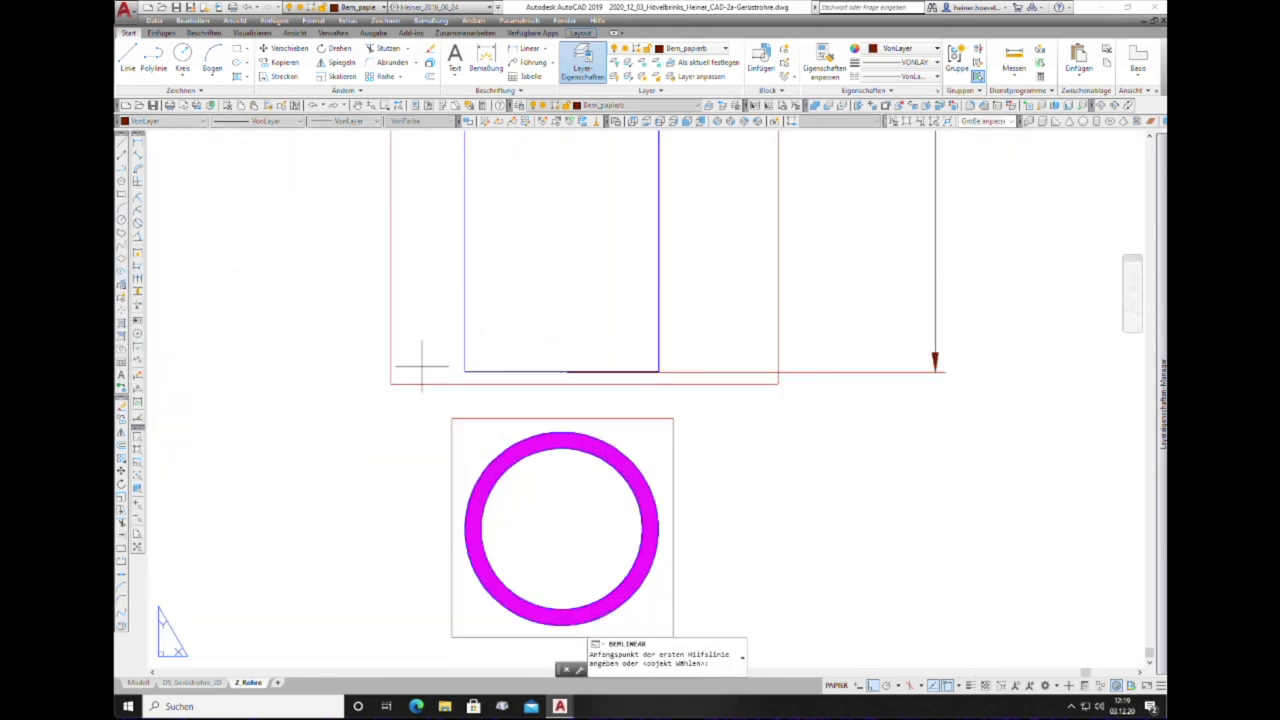
{"action": "left_click", "coordinate": [464, 373]}
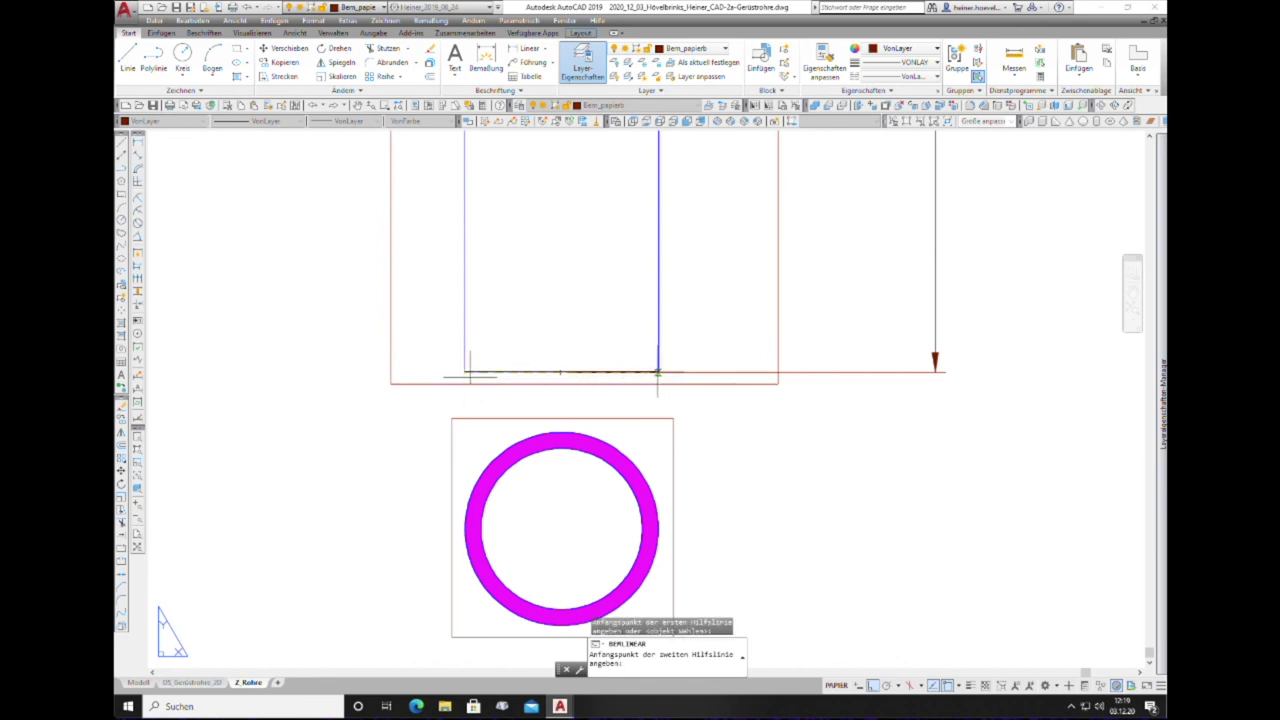
{"action": "scroll", "coordinate": [657, 373], "scroll_direction": "down", "scroll_amount": 3}
{"action": "scroll", "coordinate": [660, 360], "scroll_direction": "up", "scroll_amount": 3}
{"action": "scroll", "coordinate": [630, 330], "scroll_direction": "up", "scroll_amount": 5}
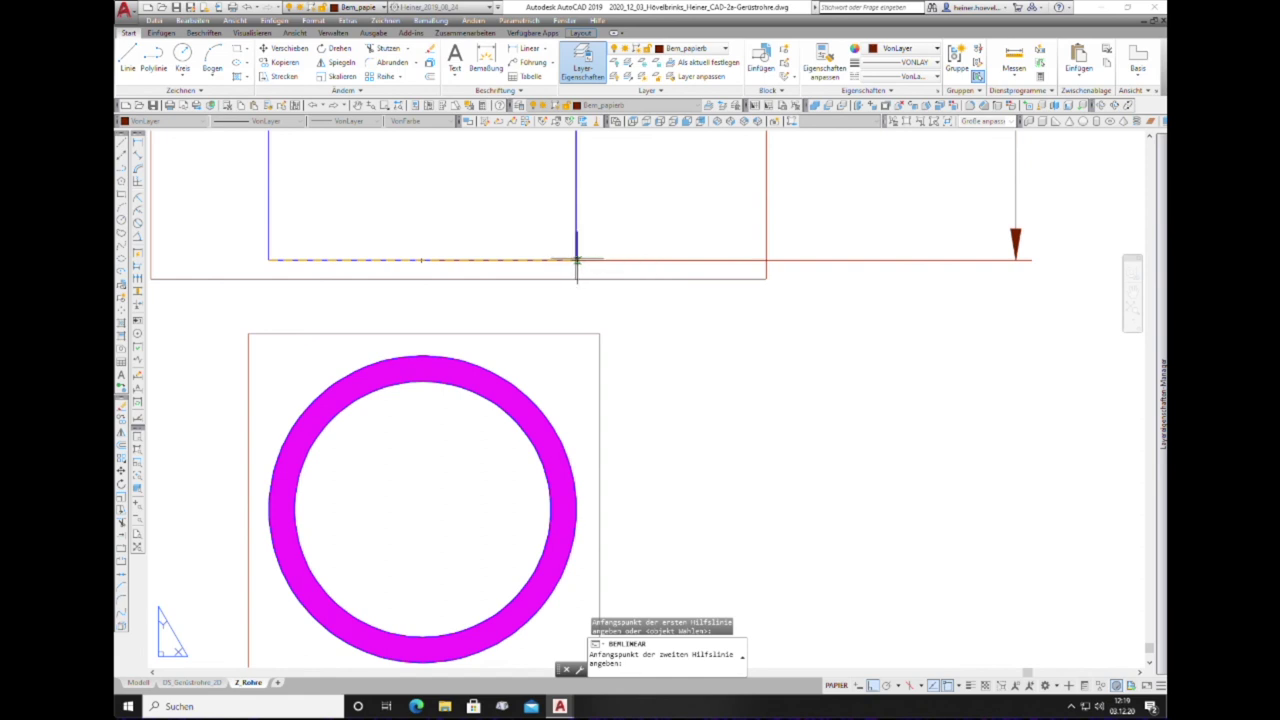
{"action": "left_click", "coordinate": [575, 260]}
{"action": "scroll", "coordinate": [575, 262], "scroll_direction": "down", "scroll_amount": 3}
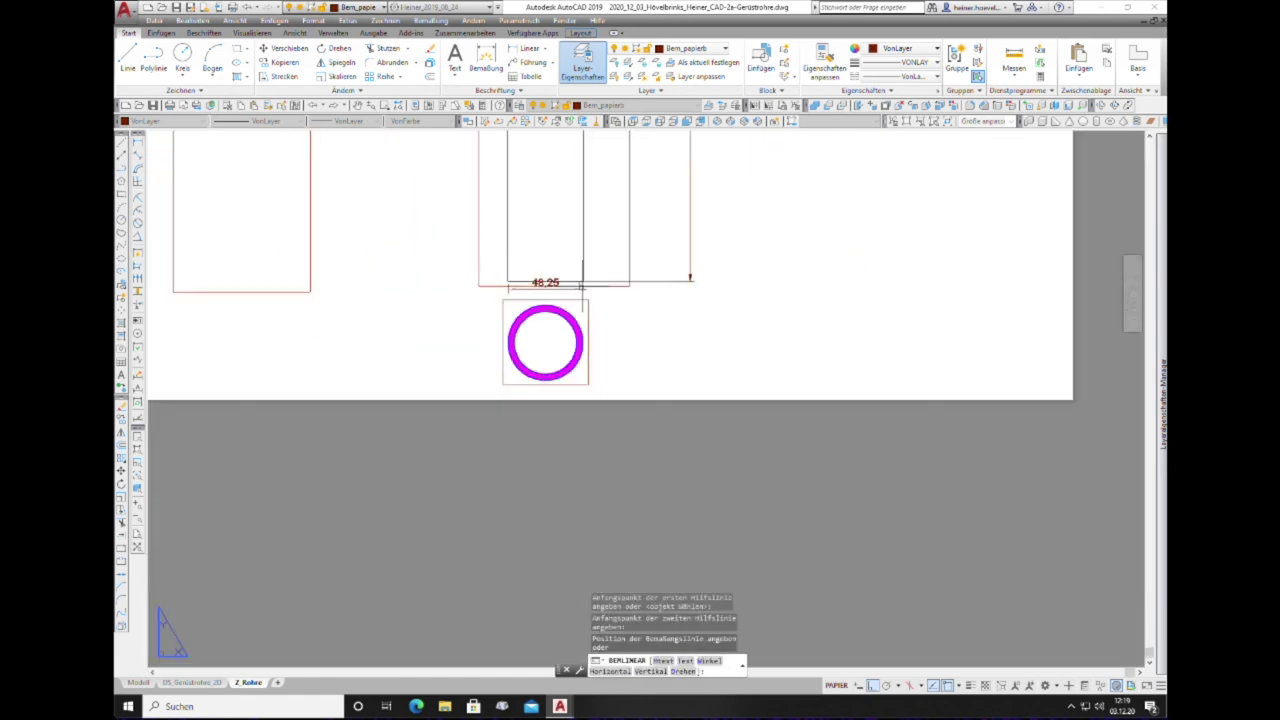
{"action": "key", "text": "Escape"}
{"action": "scroll", "coordinate": [540, 300], "scroll_direction": "down", "scroll_amount": 3}
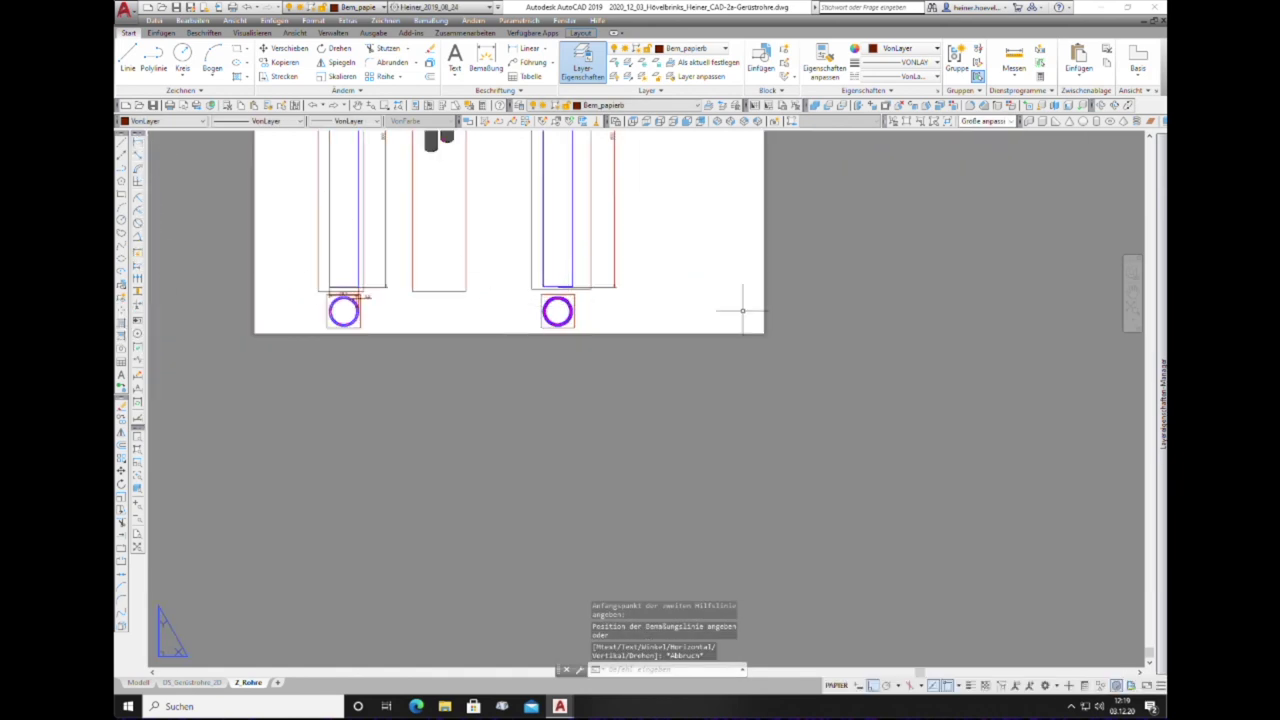
{"action": "scroll", "coordinate": [653, 289], "scroll_direction": "up", "scroll_amount": 3}
{"action": "scroll", "coordinate": [250, 305], "scroll_direction": "up", "scroll_amount": 2}
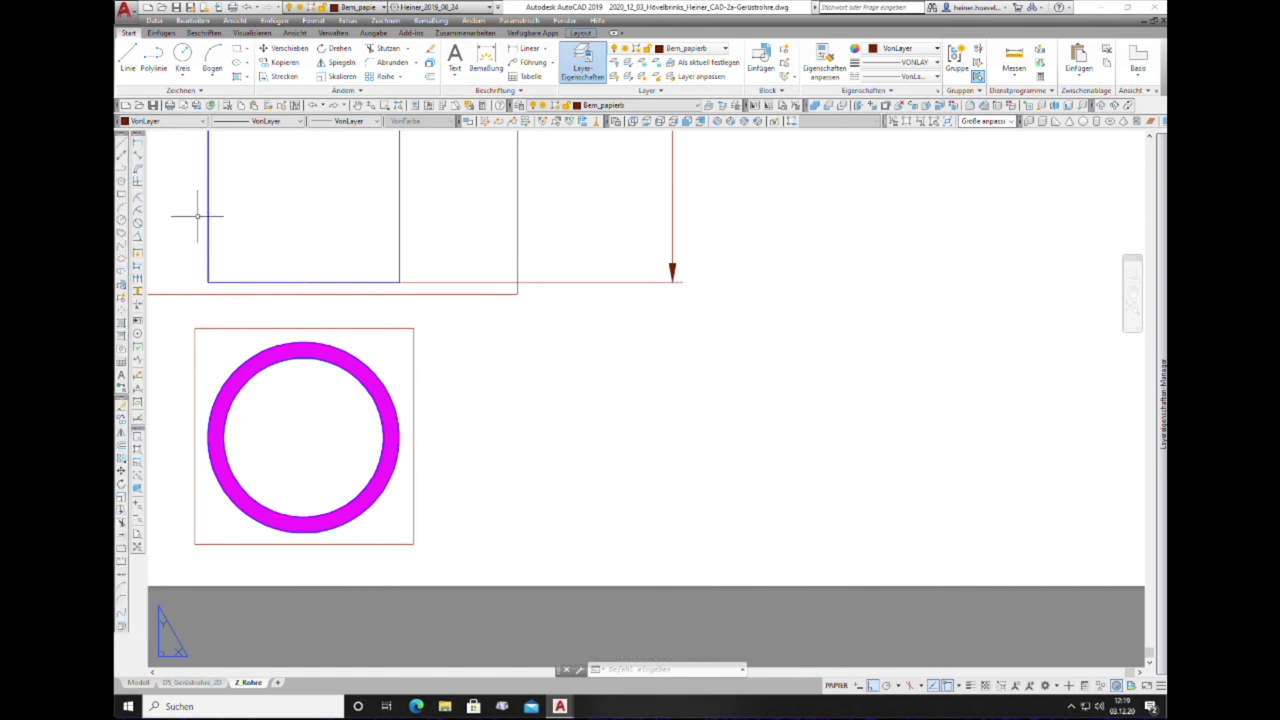
Step: Dimension the right tube section's outer diameter as 48,3, with perpendicular snap disabled
{"action": "left_click", "coordinate": [141, 147]}
{"action": "left_click", "coordinate": [205, 283]}
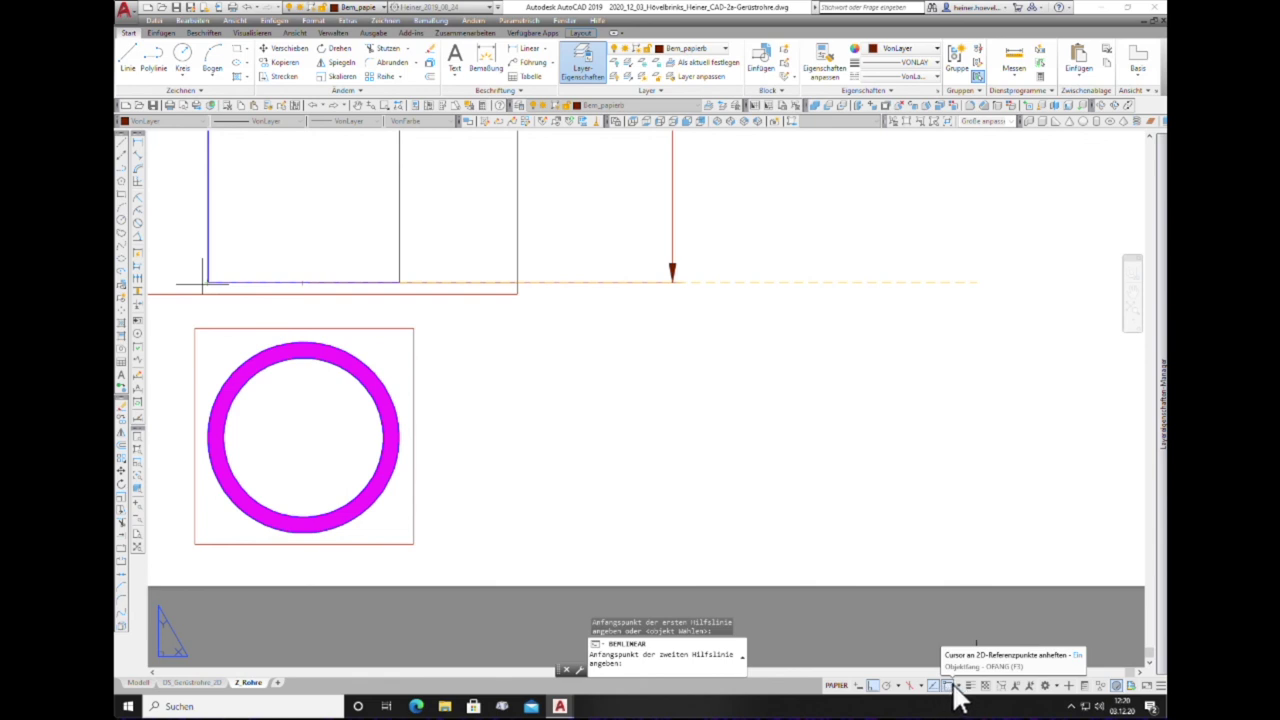
{"action": "left_click", "coordinate": [952, 684]}
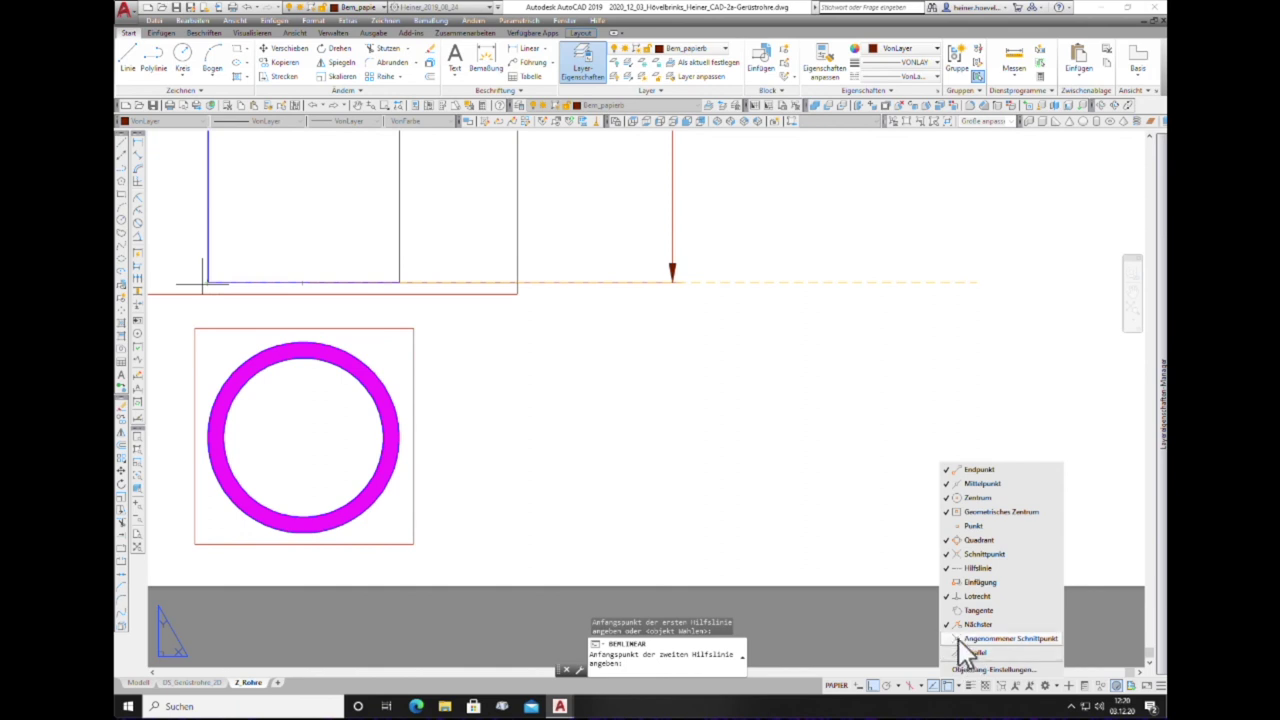
{"action": "left_click", "coordinate": [955, 597]}
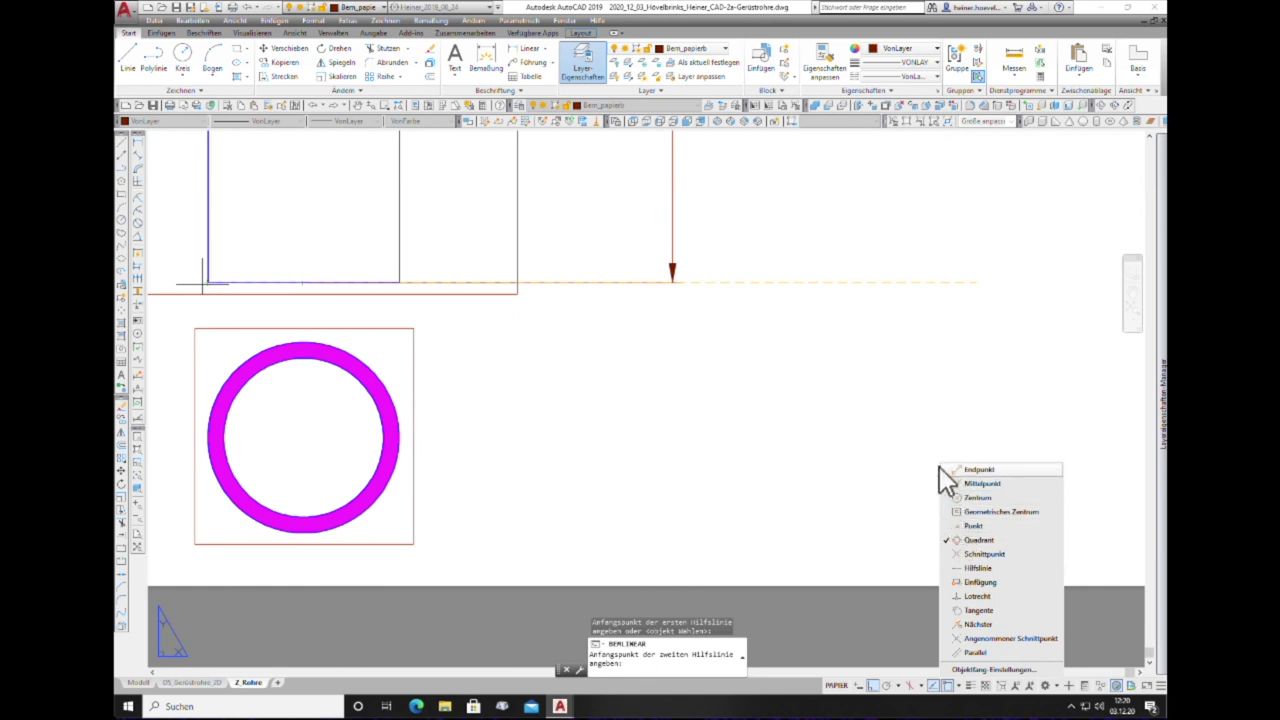
{"action": "left_click", "coordinate": [852, 485]}
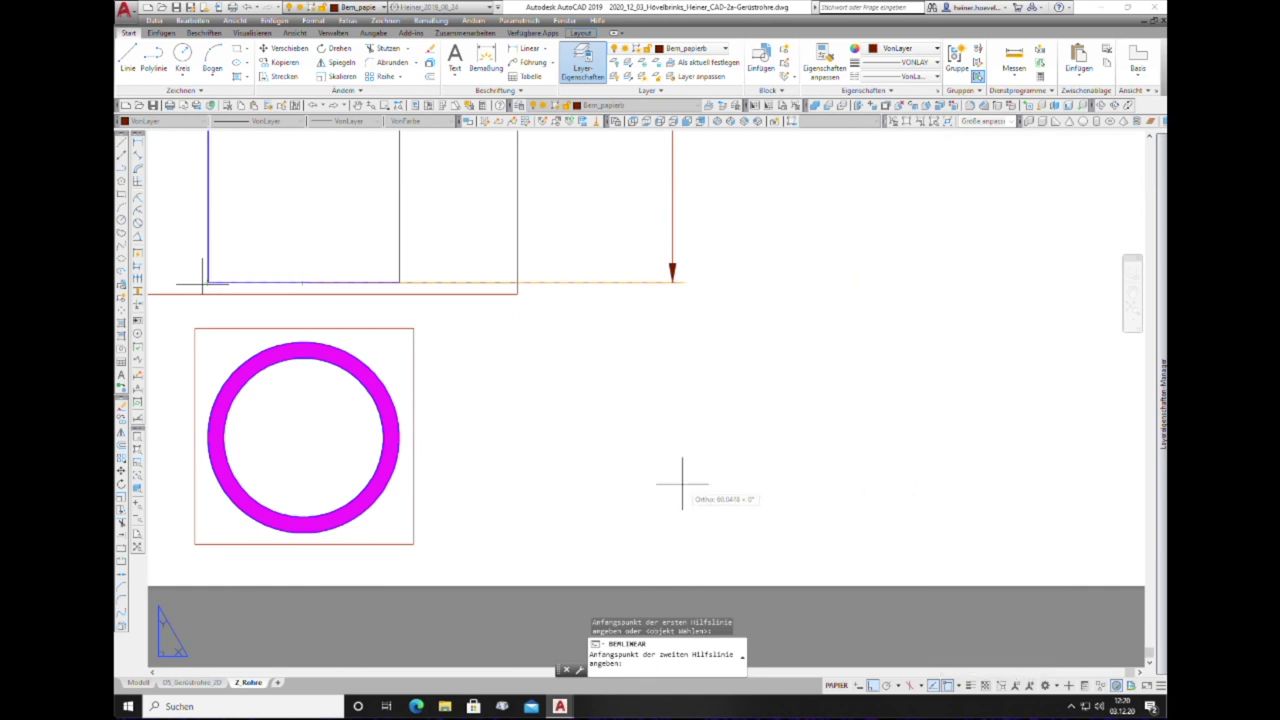
{"action": "left_click", "coordinate": [399, 282]}
{"action": "left_click", "coordinate": [440, 345]}
{"action": "scroll", "coordinate": [617, 357], "scroll_direction": "down", "scroll_amount": 3}
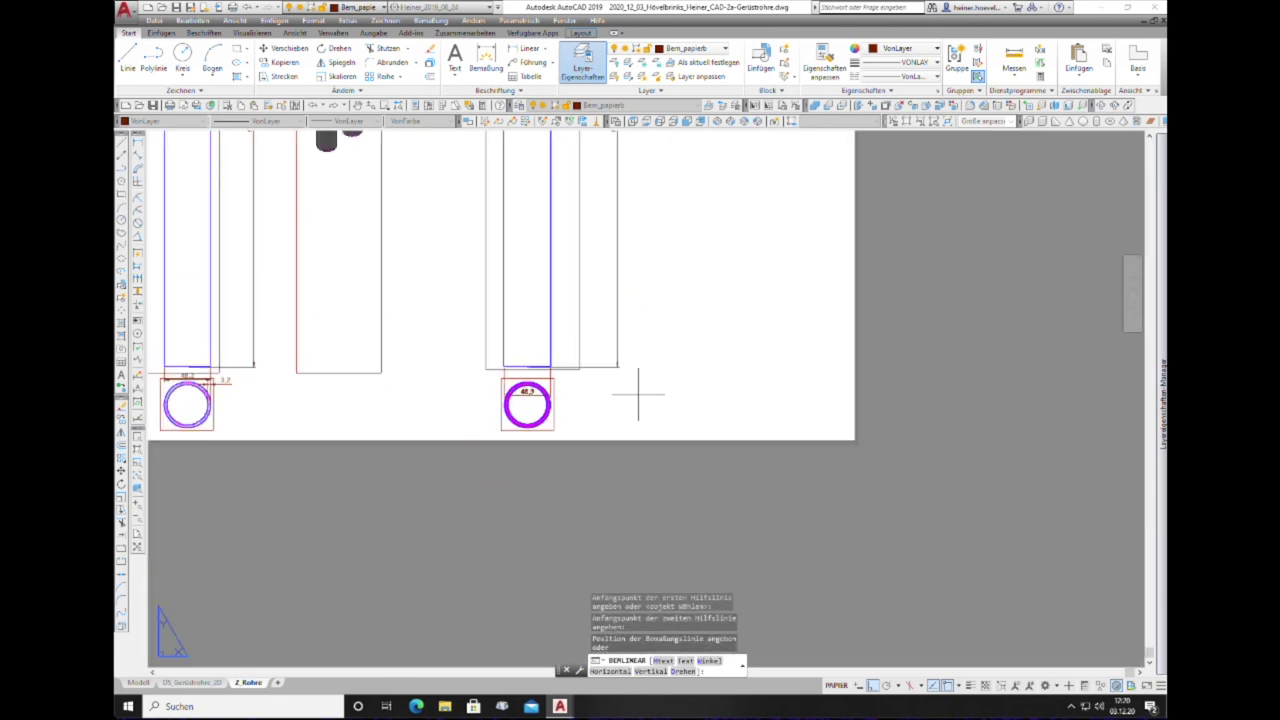
{"action": "scroll", "coordinate": [206, 376], "scroll_direction": "up", "scroll_amount": 5}
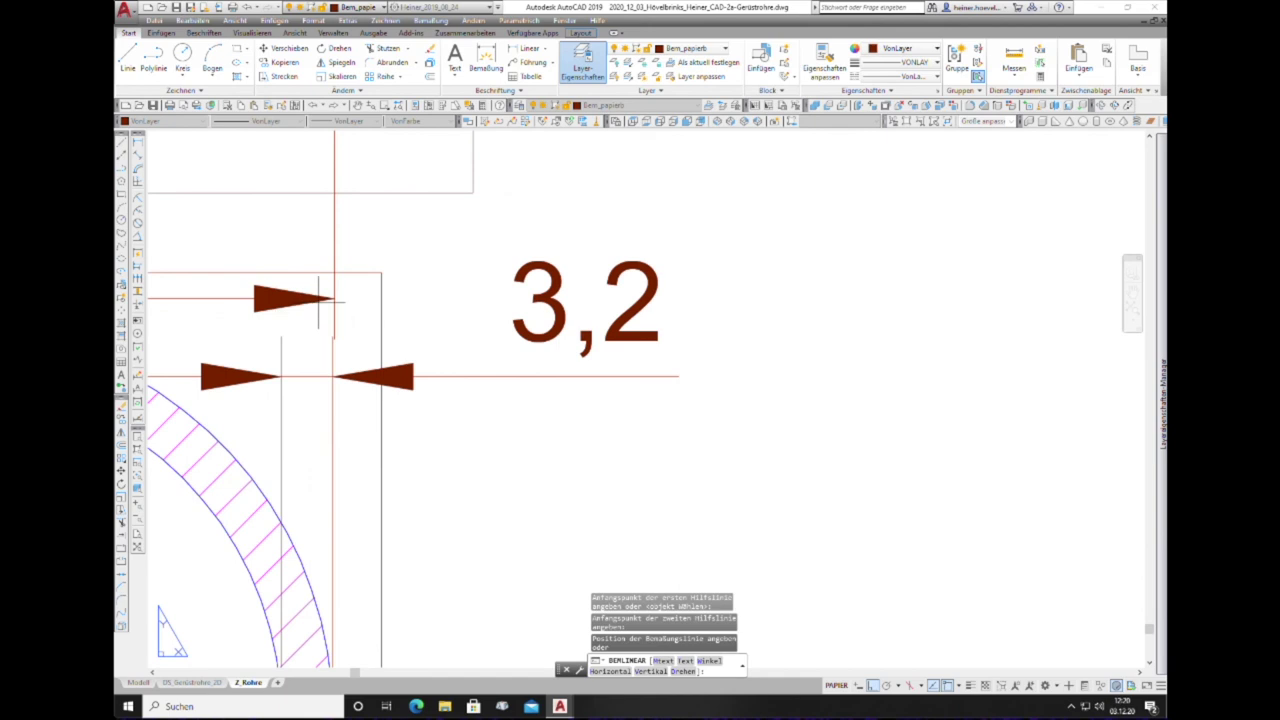
{"action": "scroll", "coordinate": [206, 376], "scroll_direction": "down", "scroll_amount": 4}
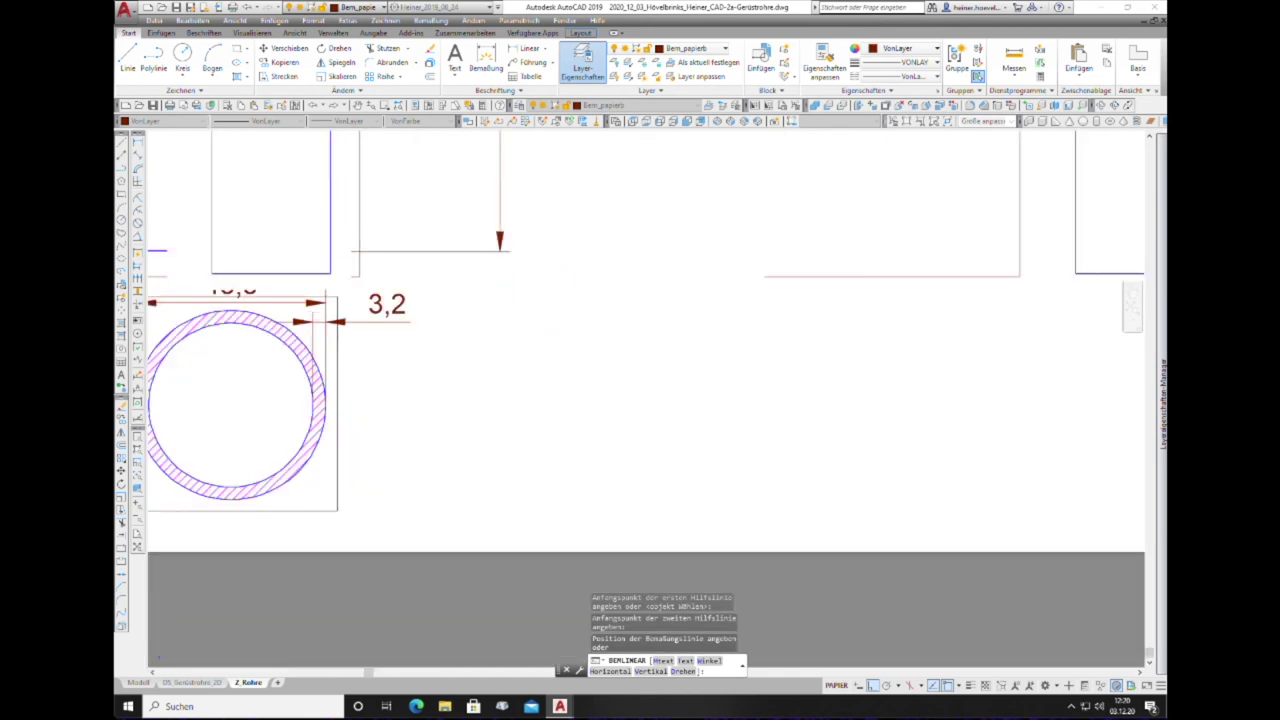
{"action": "scroll", "coordinate": [340, 320], "scroll_direction": "down", "scroll_amount": 3}
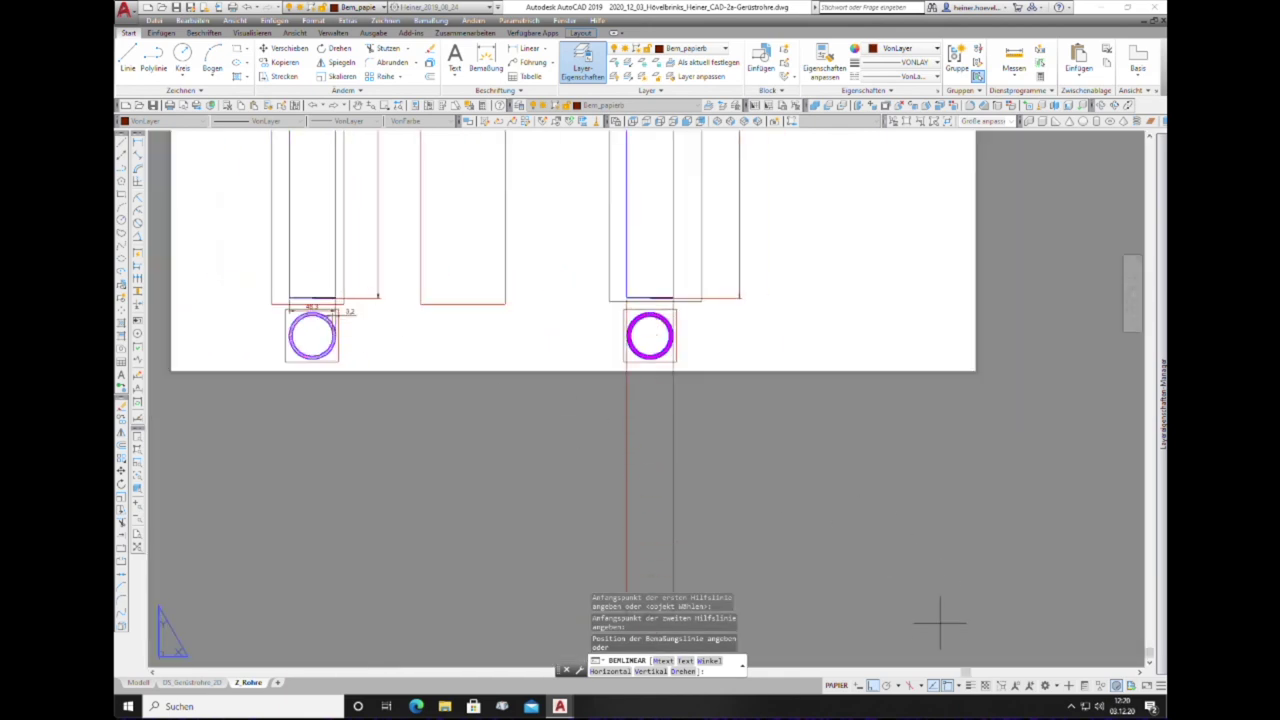
Step: Re-enable endpoint, midpoint, center, intersection, perpendicular, nearest and apparent intersection object snaps
{"action": "left_click", "coordinate": [950, 694]}
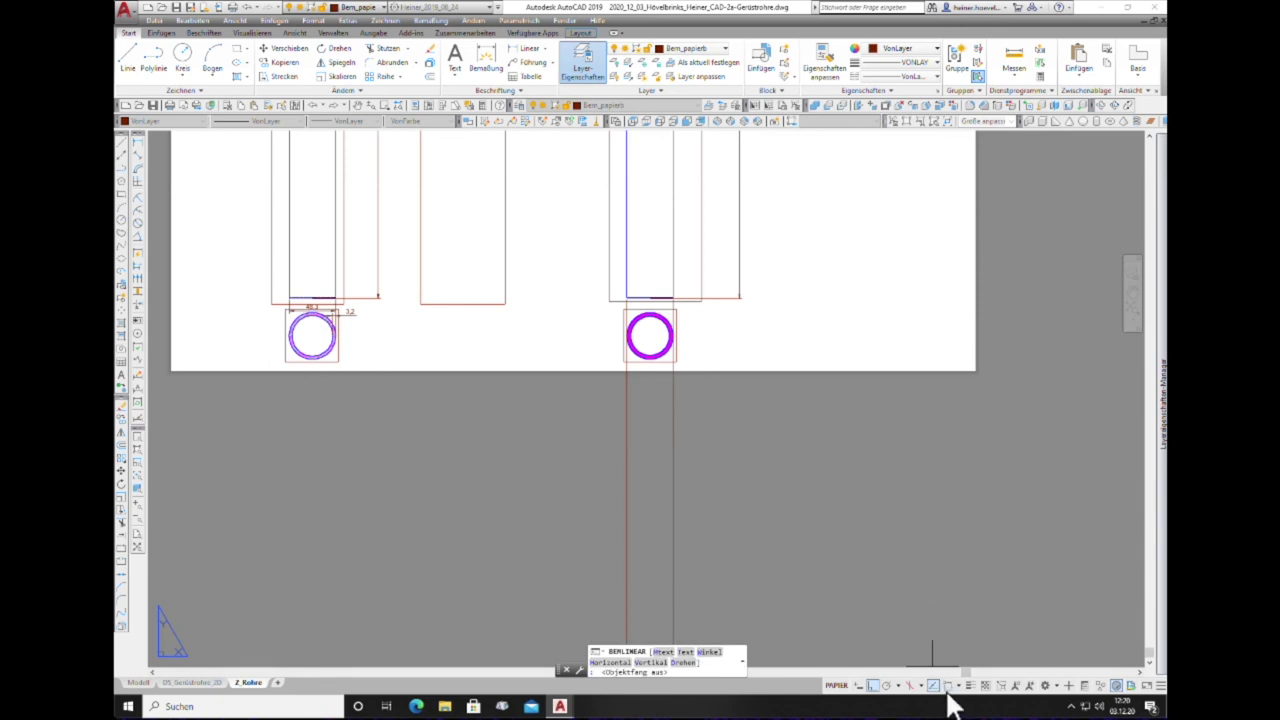
{"action": "left_click", "coordinate": [948, 694]}
{"action": "right_click", "coordinate": [948, 694]}
{"action": "left_click", "coordinate": [955, 469]}
{"action": "left_click", "coordinate": [955, 483]}
{"action": "left_click", "coordinate": [955, 497]}
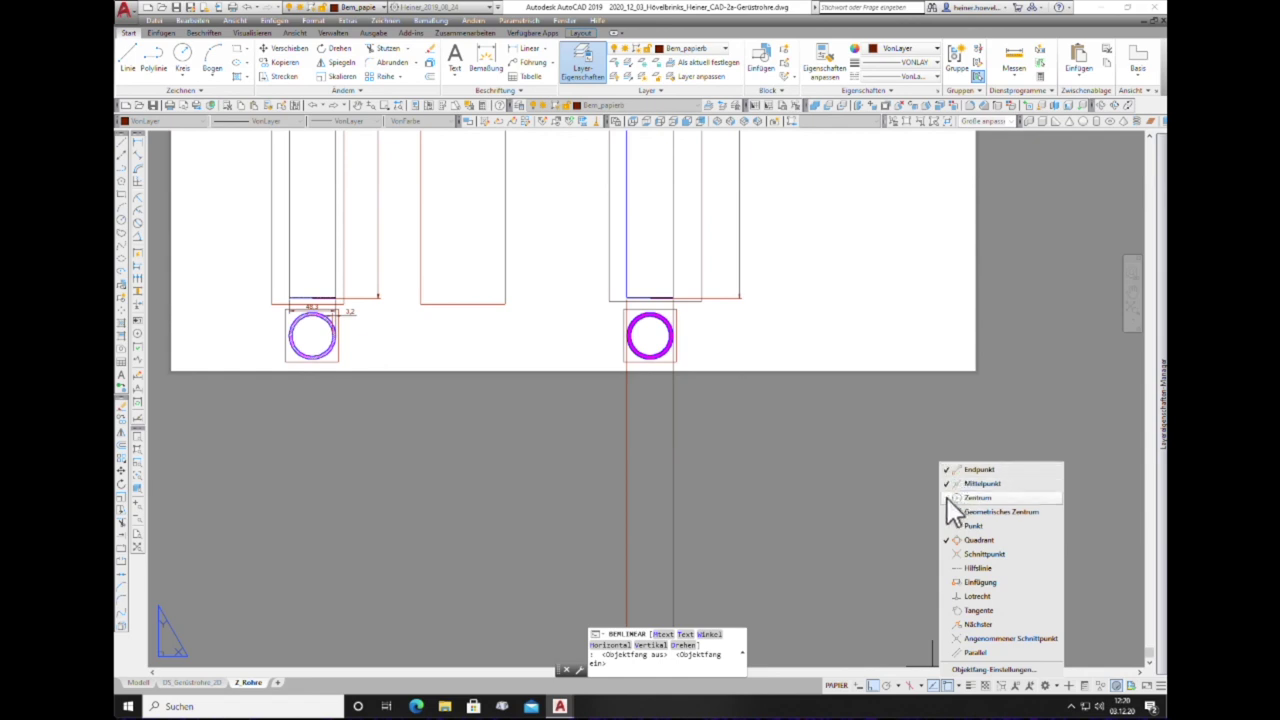
{"action": "left_click", "coordinate": [950, 554]}
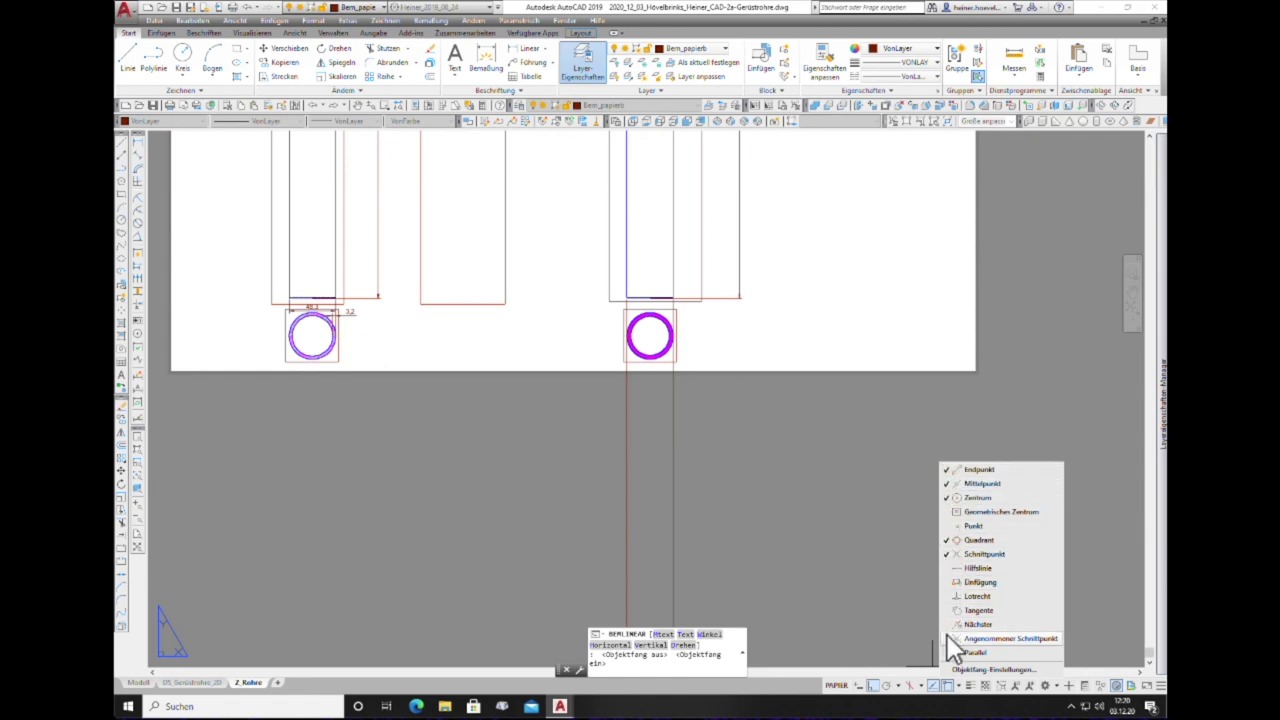
{"action": "left_click", "coordinate": [953, 596]}
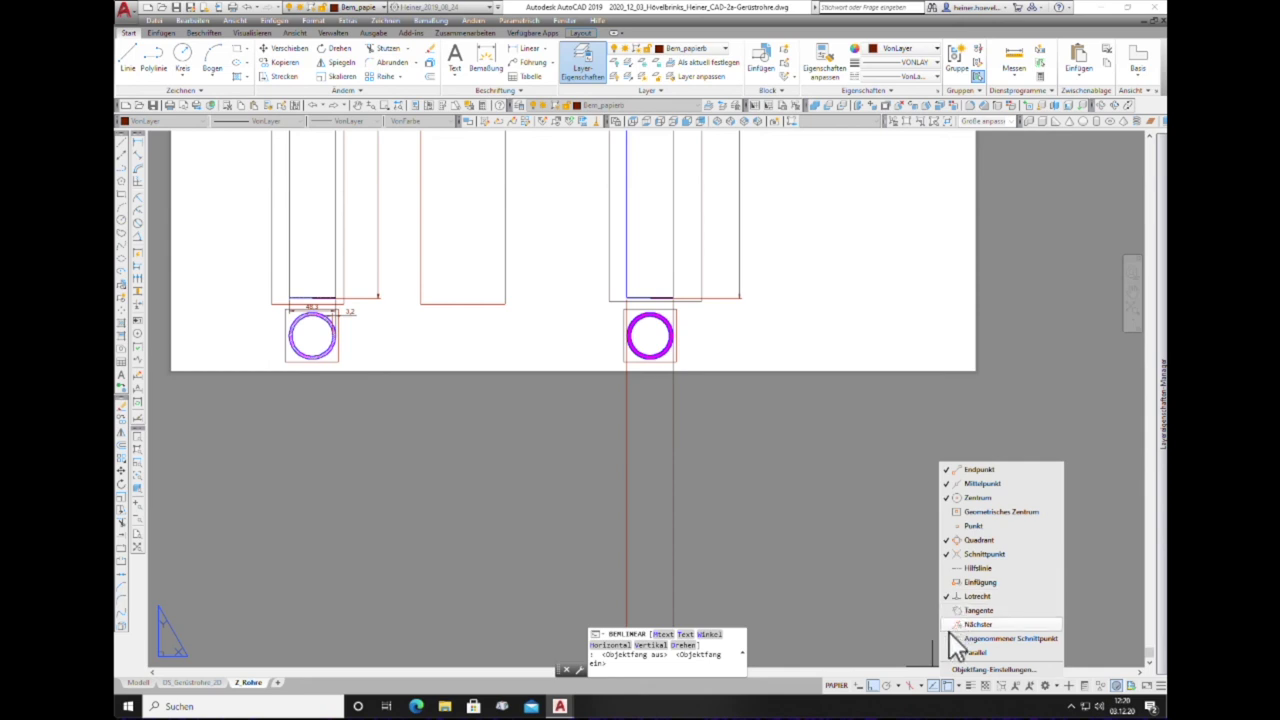
{"action": "left_click", "coordinate": [949, 628]}
{"action": "left_click", "coordinate": [950, 639]}
{"action": "left_click", "coordinate": [850, 520]}
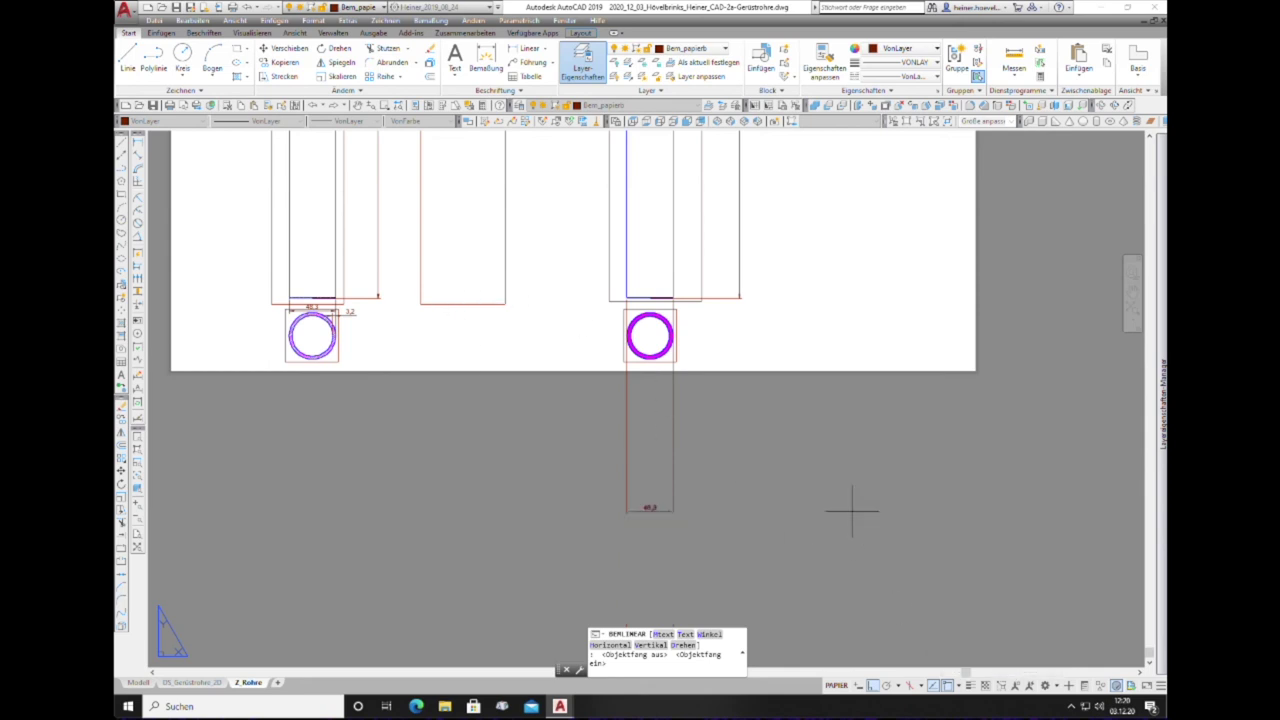
{"action": "scroll", "coordinate": [414, 323], "scroll_direction": "up", "scroll_amount": 3}
{"action": "scroll", "coordinate": [343, 294], "scroll_direction": "up", "scroll_amount": 2}
{"action": "scroll", "coordinate": [205, 340], "scroll_direction": "down", "scroll_amount": 2}
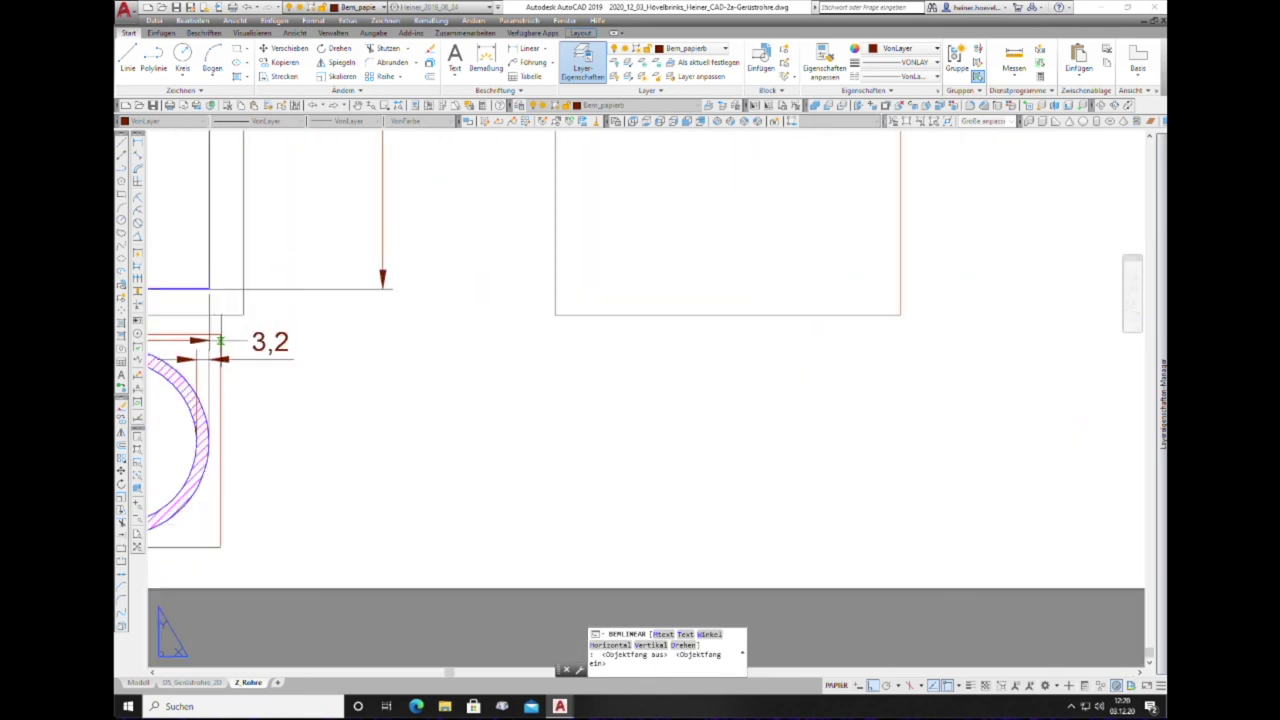
{"action": "scroll", "coordinate": [380, 391], "scroll_direction": "down", "scroll_amount": 4}
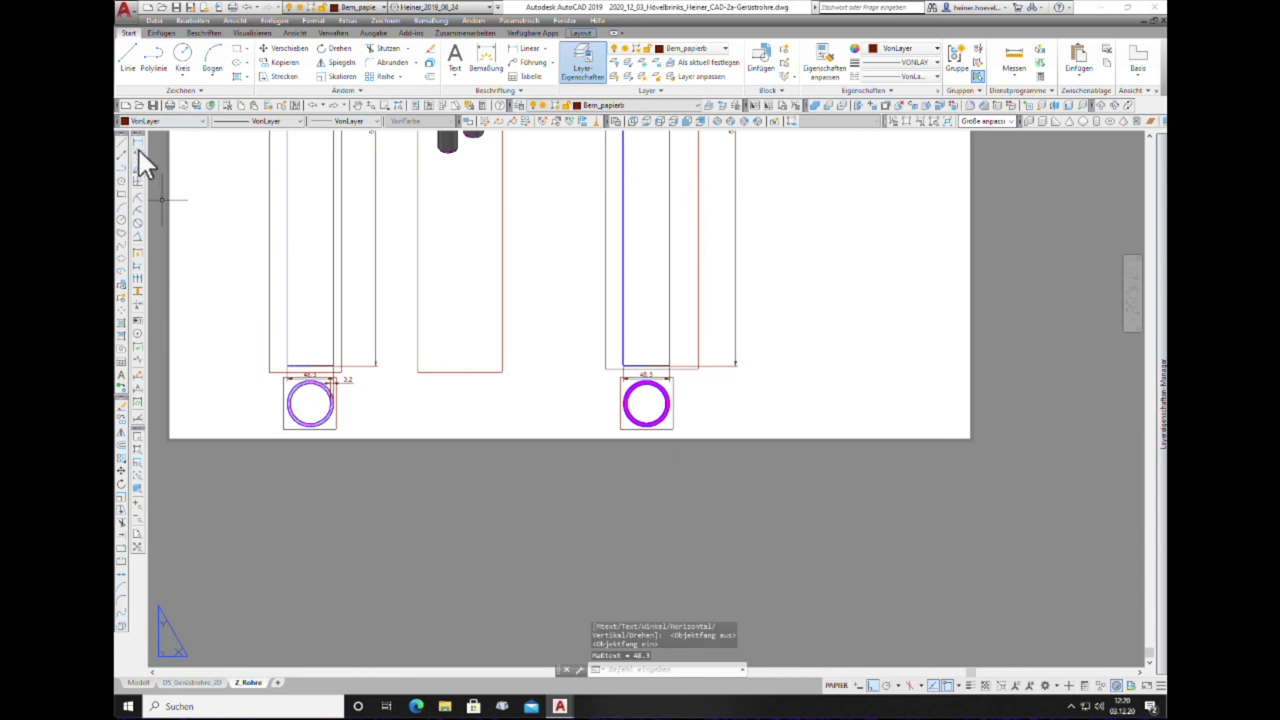
Step: Dimension the right ring's wall thickness between its outer and inner edges as 4,05
{"action": "key", "text": "Return"}
{"action": "scroll", "coordinate": [646, 403], "scroll_direction": "up", "scroll_amount": 3}
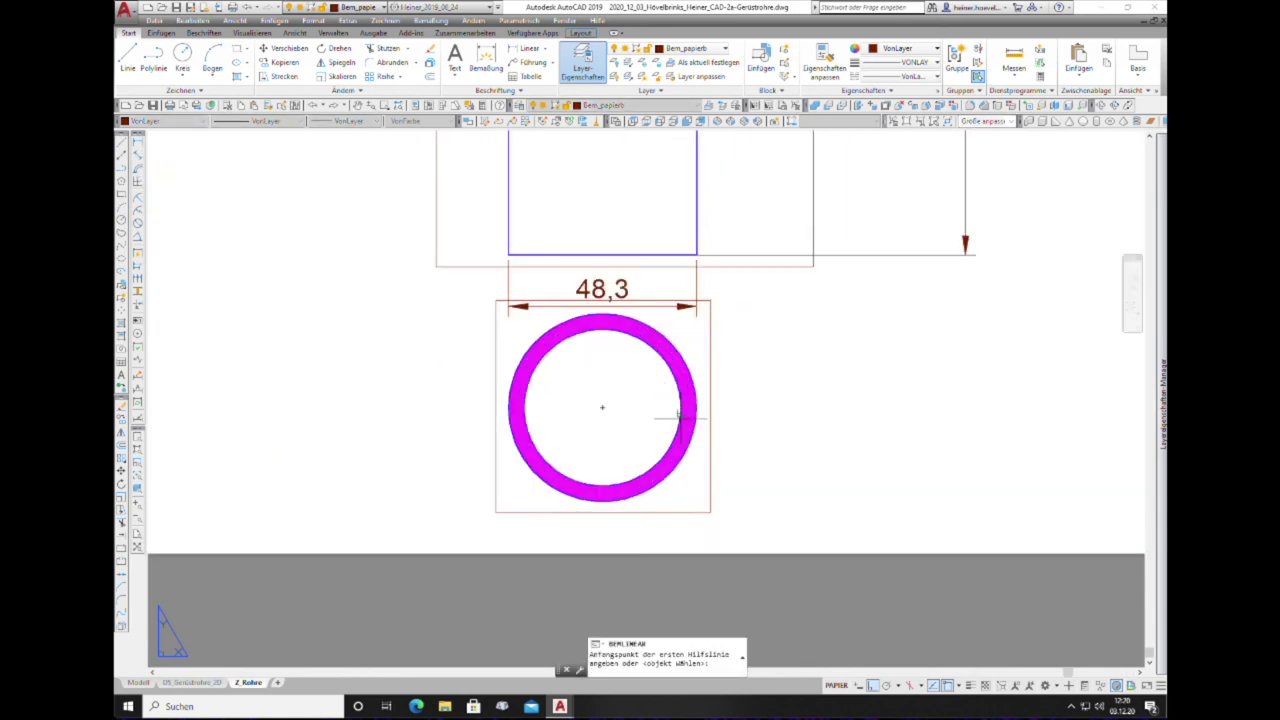
{"action": "scroll", "coordinate": [690, 405], "scroll_direction": "up", "scroll_amount": 2}
{"action": "left_click", "coordinate": [706, 401]}
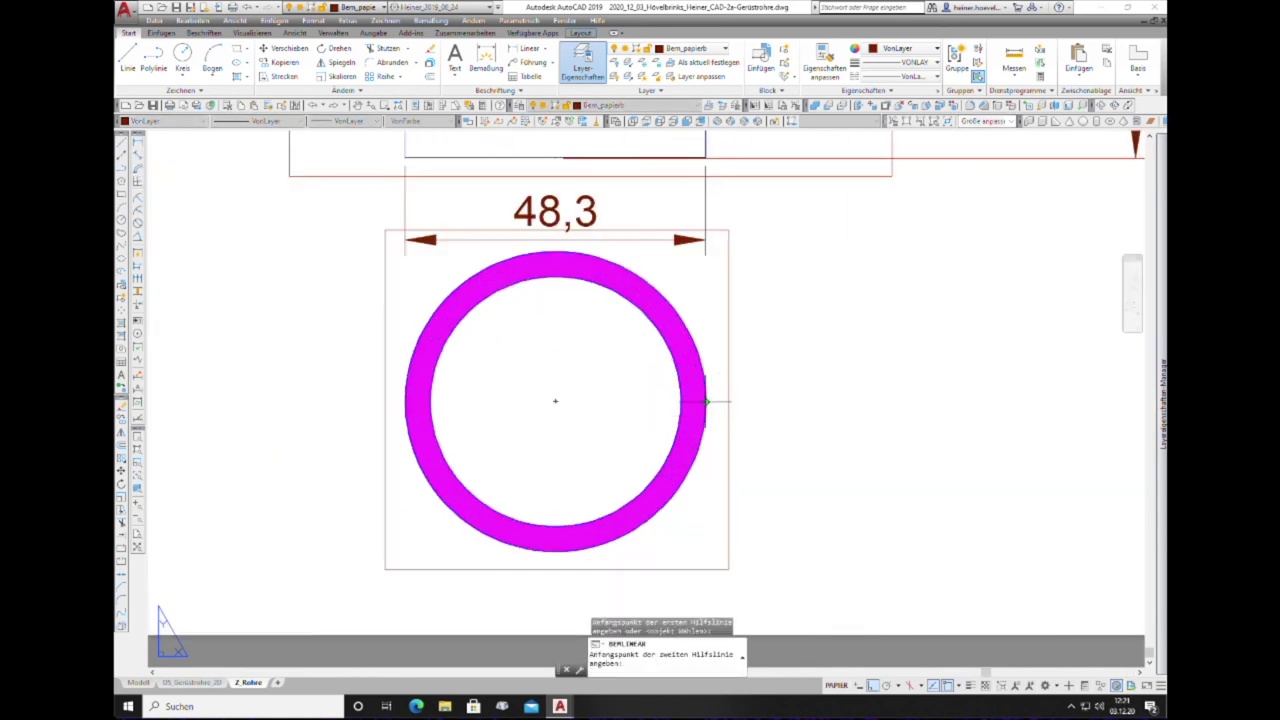
{"action": "left_click", "coordinate": [680, 401]}
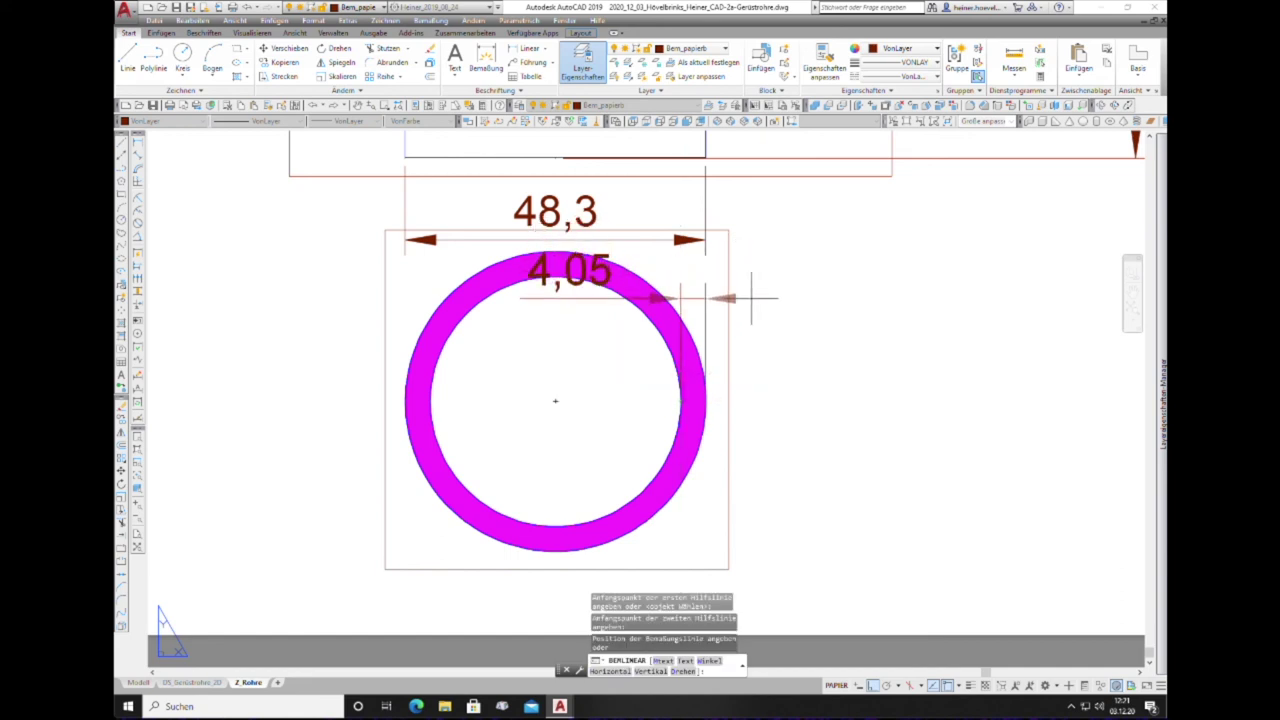
{"action": "left_click", "coordinate": [751, 297]}
{"action": "scroll", "coordinate": [666, 366], "scroll_direction": "down", "scroll_amount": 5}
{"action": "scroll", "coordinate": [694, 374], "scroll_direction": "down", "scroll_amount": 3}
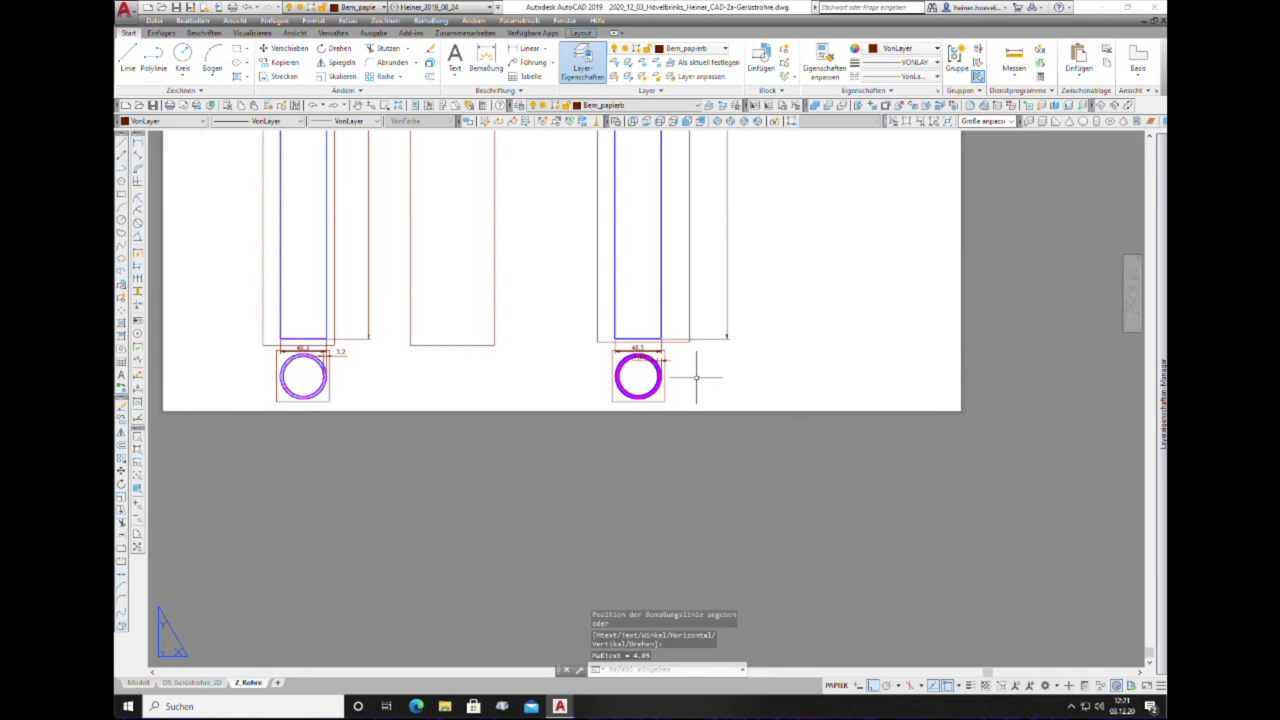
{"action": "scroll", "coordinate": [670, 357], "scroll_direction": "up", "scroll_amount": 6}
{"action": "scroll", "coordinate": [670, 357], "scroll_direction": "up", "scroll_amount": 2}
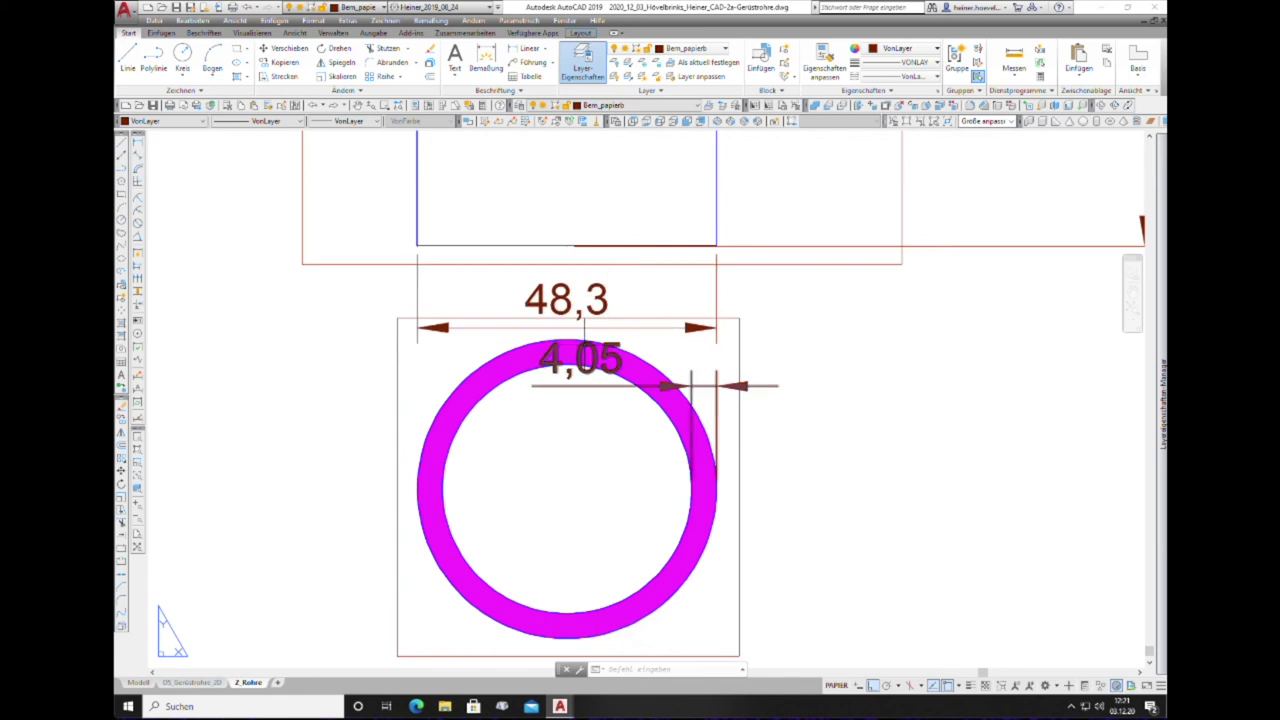
Step: Move the 4,05 dimension text beside the ring, right of its edge
{"action": "left_click", "coordinate": [585, 362]}
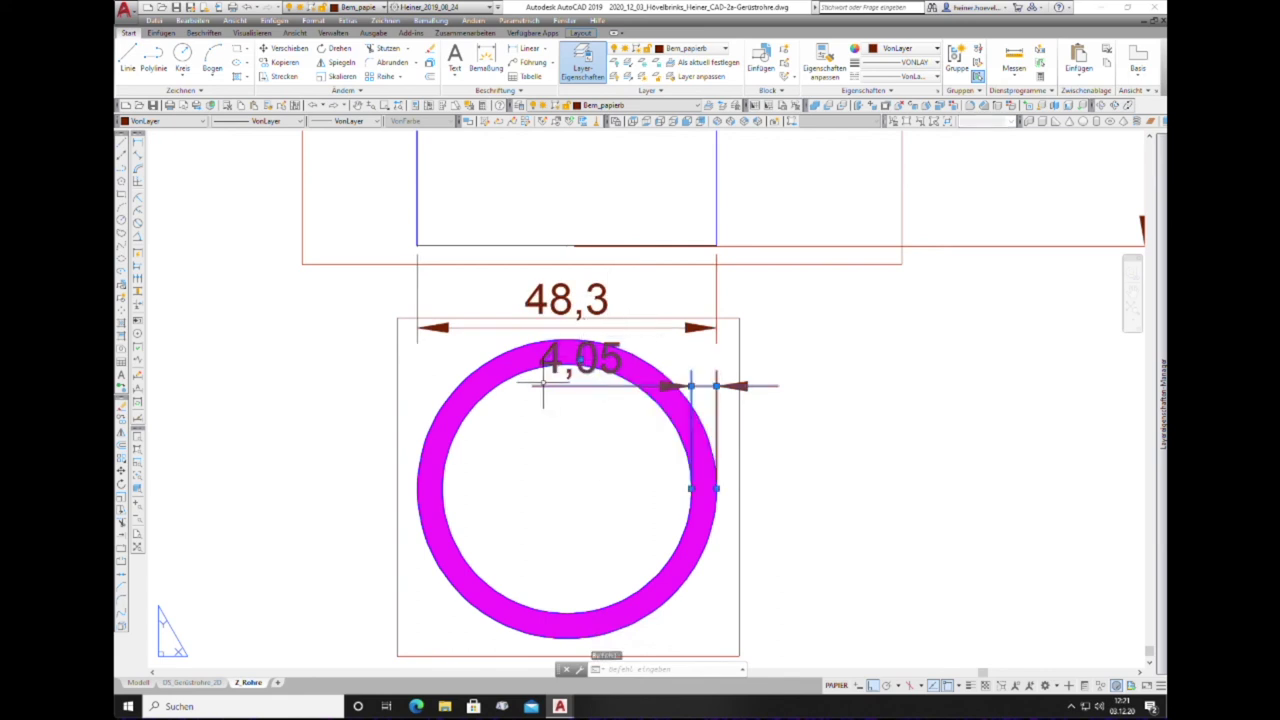
{"action": "left_click", "coordinate": [580, 358]}
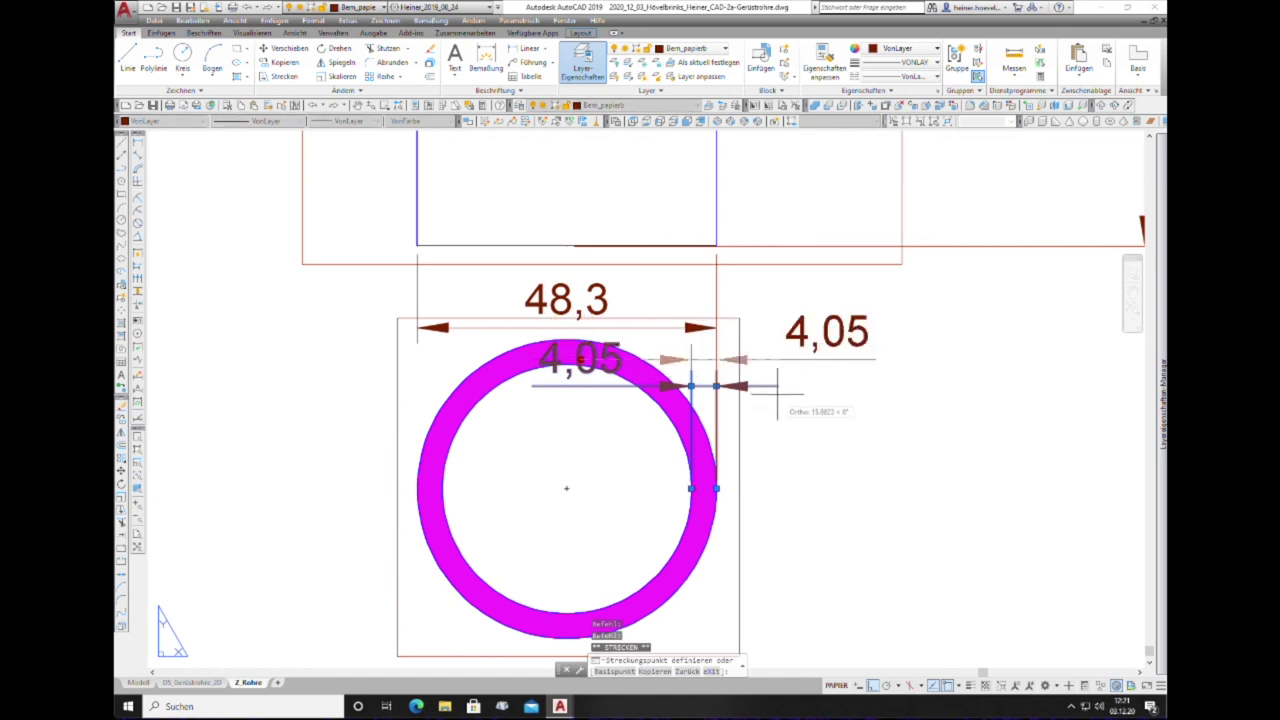
{"action": "left_click", "coordinate": [766, 412]}
{"action": "key", "text": "Escape"}
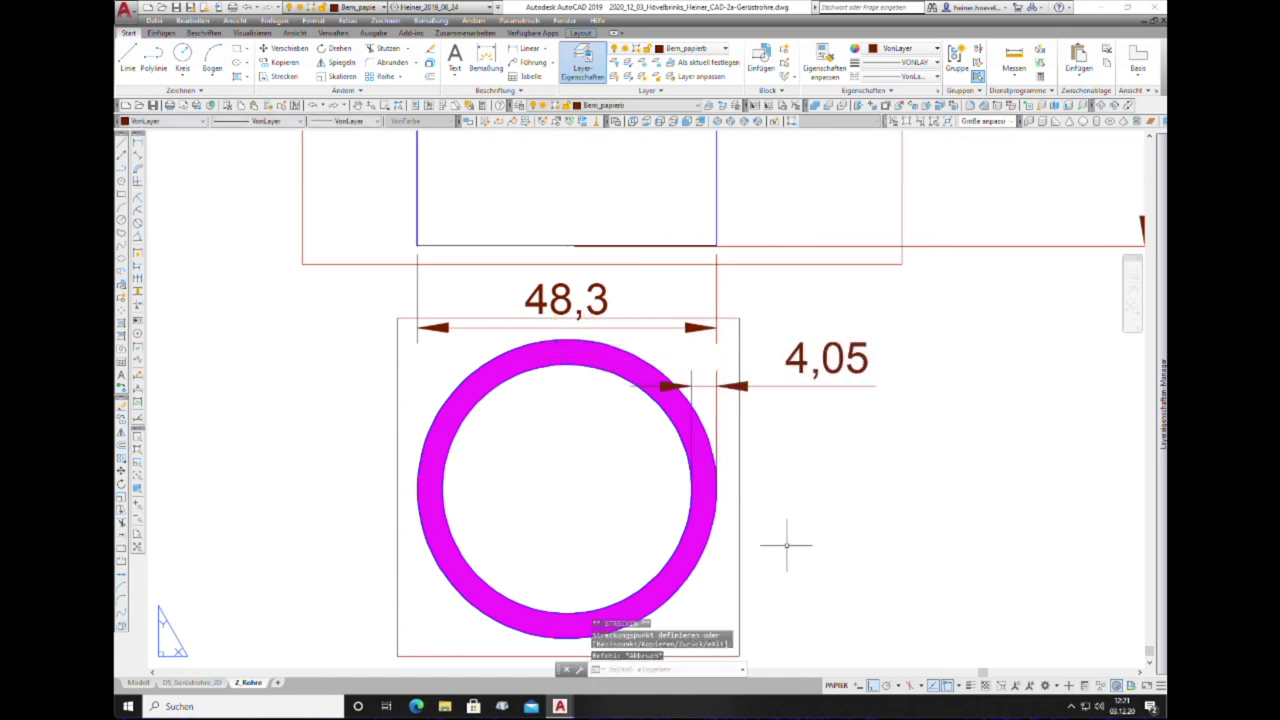
{"action": "scroll", "coordinate": [829, 560], "scroll_direction": "up", "scroll_amount": 2}
{"action": "scroll", "coordinate": [810, 556], "scroll_direction": "down", "scroll_amount": 4}
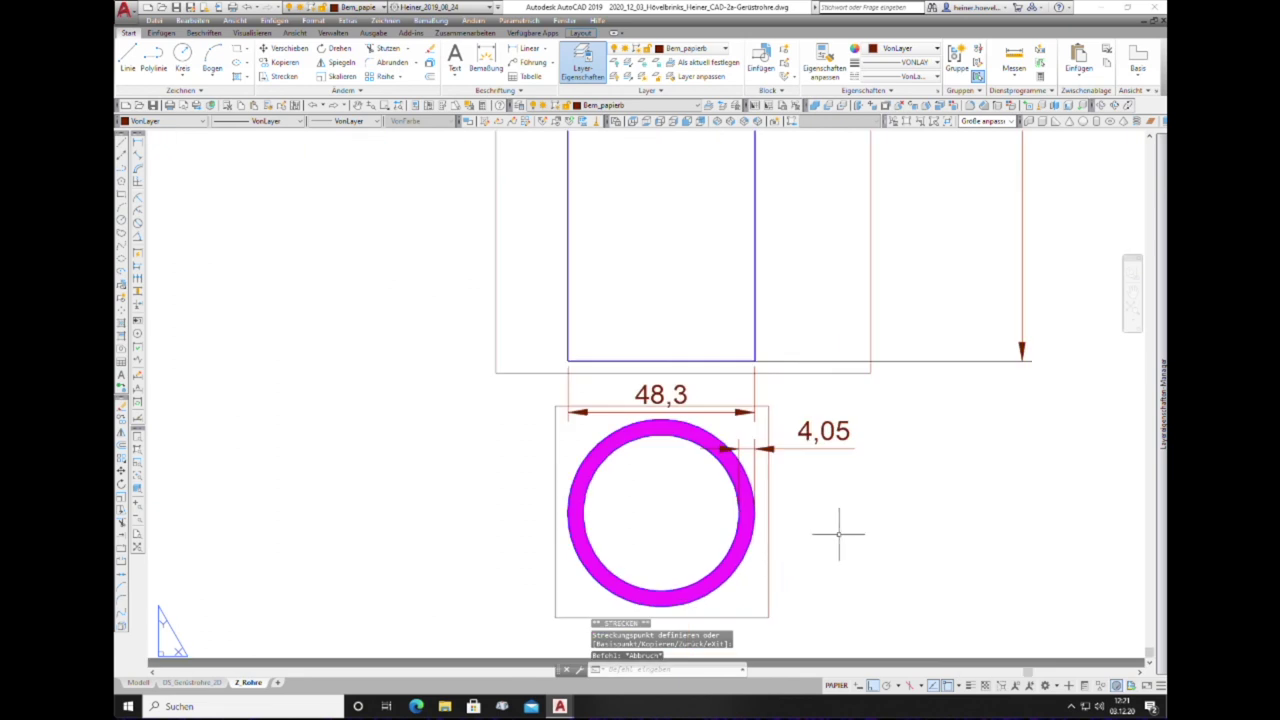
{"action": "scroll", "coordinate": [841, 533], "scroll_direction": "down", "scroll_amount": 4}
{"action": "scroll", "coordinate": [846, 532], "scroll_direction": "up", "scroll_amount": 2}
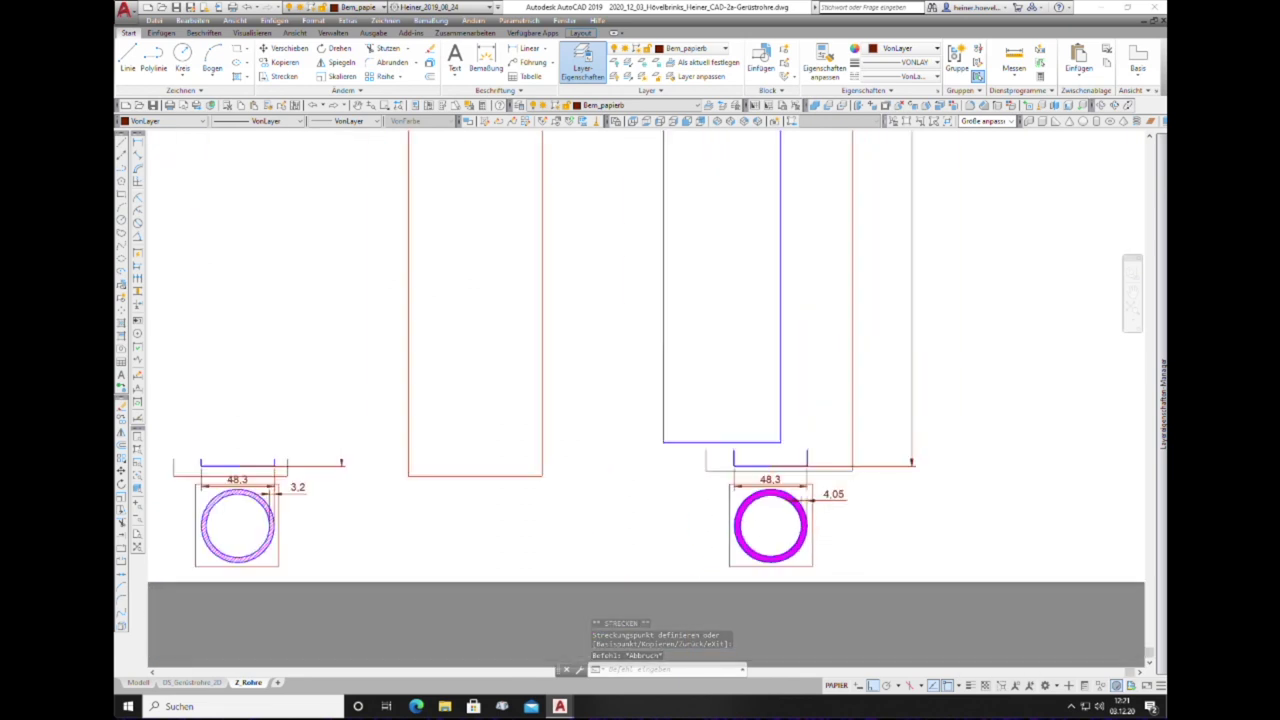
{"action": "scroll", "coordinate": [846, 532], "scroll_direction": "up", "scroll_amount": 2}
Step: Shift the 4,05 dimension slightly upward with SCHIEBEN, redoing the move after an undo
{"action": "scroll", "coordinate": [840, 520], "scroll_direction": "up", "scroll_amount": 2}
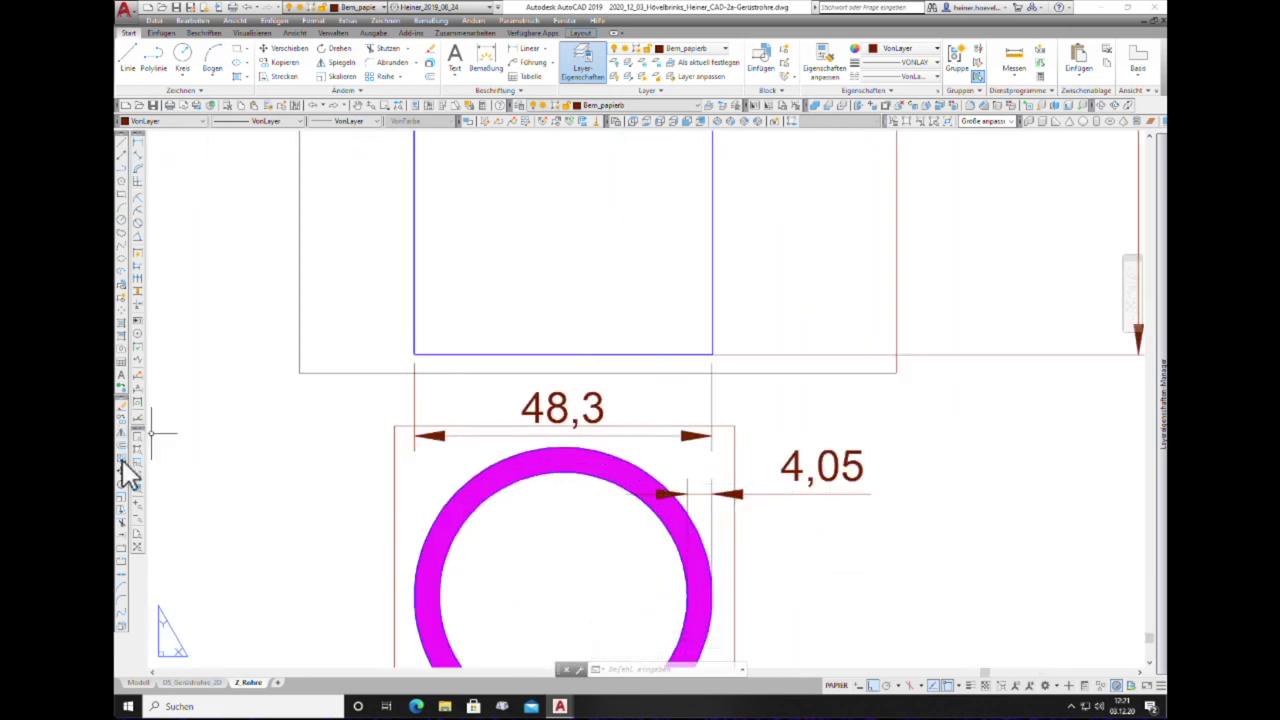
{"action": "left_click", "coordinate": [121, 480]}
{"action": "left_click", "coordinate": [820, 470]}
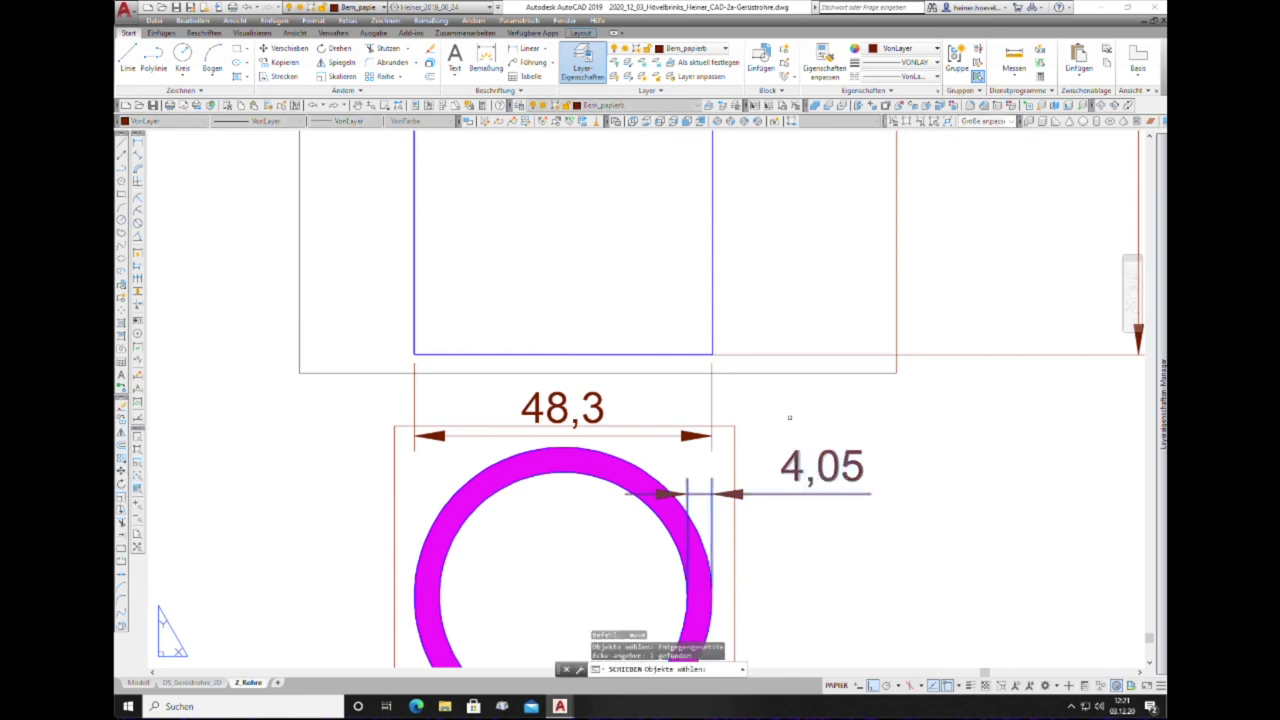
{"action": "key", "text": "Return"}
{"action": "left_click", "coordinate": [711, 479]}
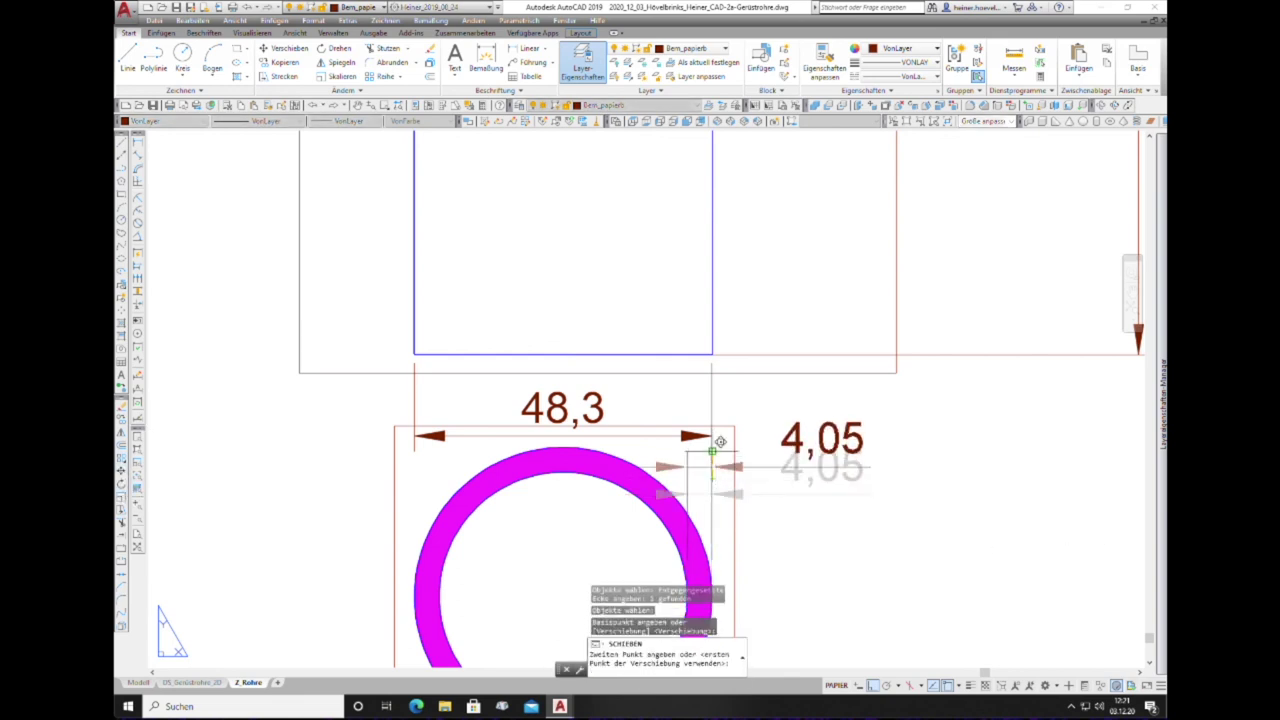
{"action": "left_click", "coordinate": [711, 452]}
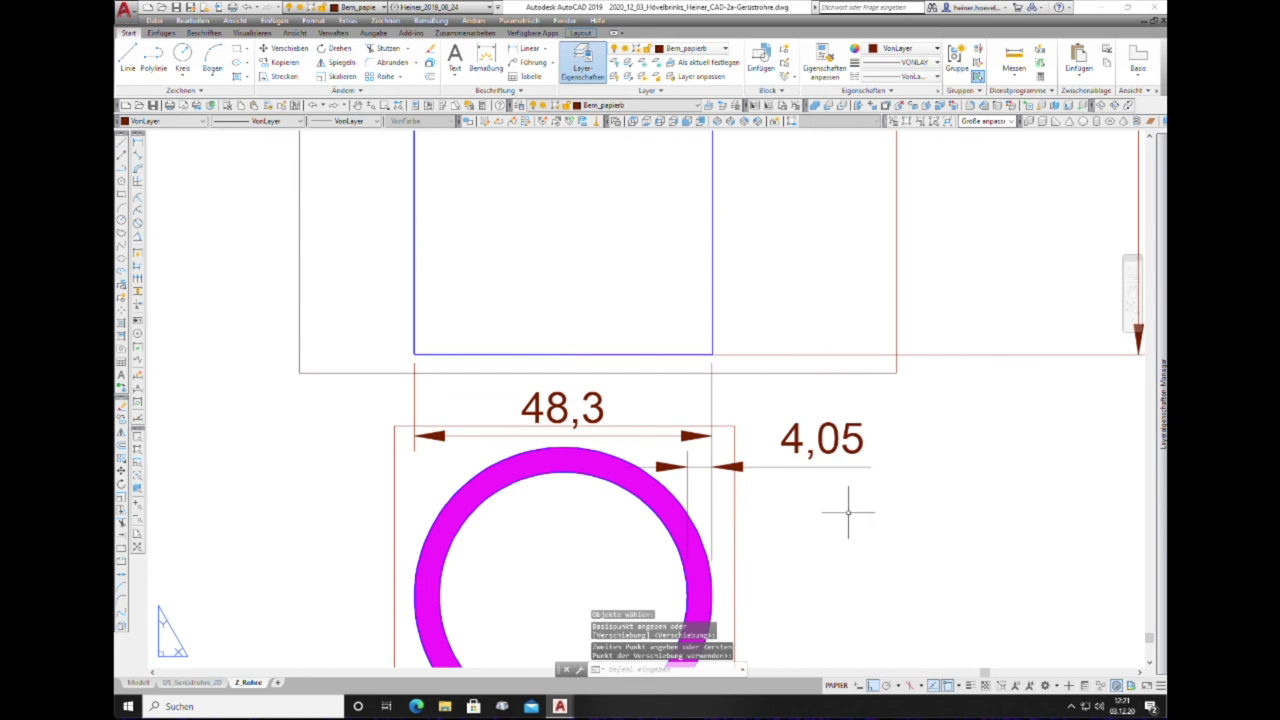
{"action": "left_click", "coordinate": [247, 9]}
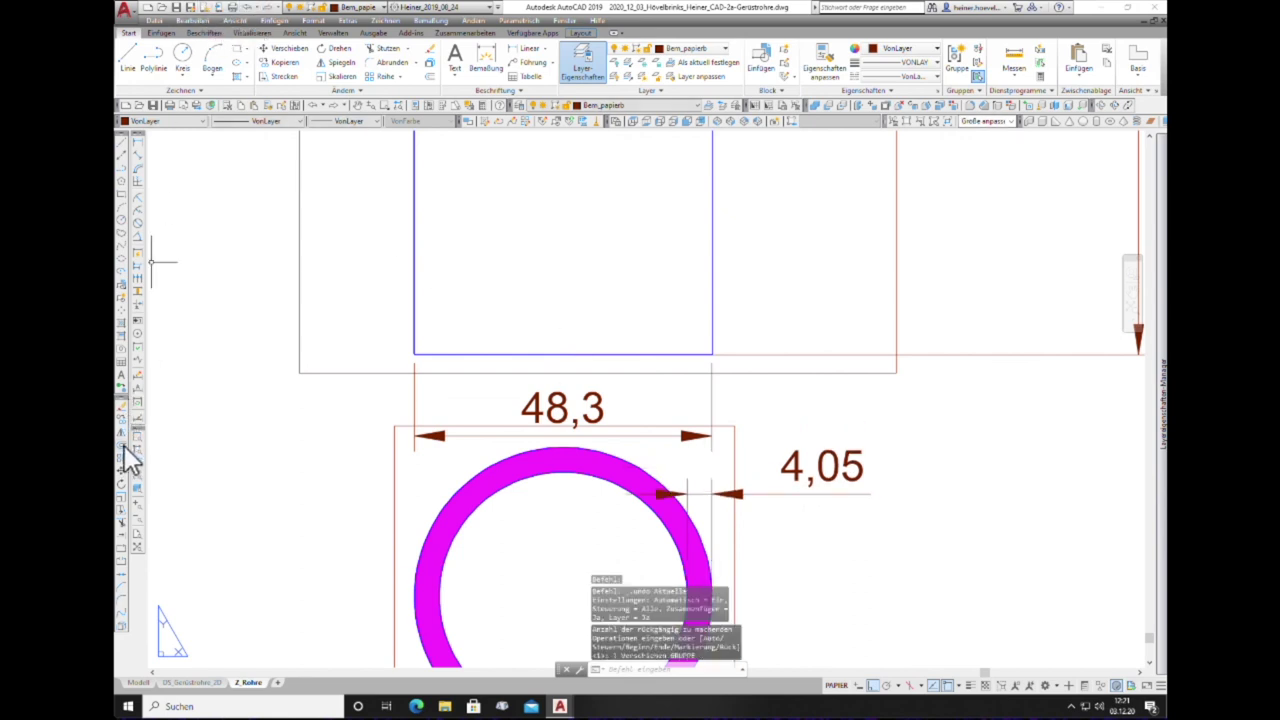
{"action": "left_click", "coordinate": [124, 484]}
{"action": "left_click", "coordinate": [889, 498]}
{"action": "left_click", "coordinate": [781, 429]}
{"action": "key", "text": "Return"}
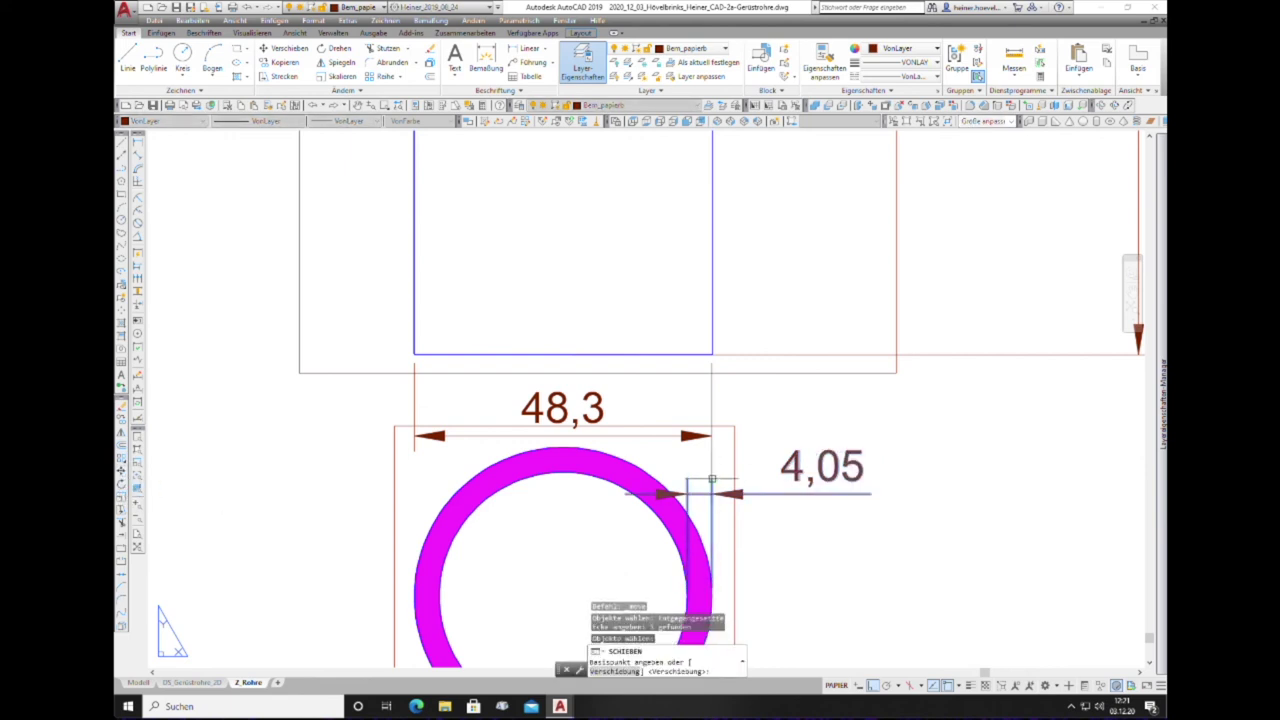
{"action": "left_click", "coordinate": [711, 479]}
{"action": "left_click", "coordinate": [920, 454]}
{"action": "scroll", "coordinate": [920, 454], "scroll_direction": "down", "scroll_amount": 3}
{"action": "scroll", "coordinate": [471, 471], "scroll_direction": "down", "scroll_amount": 3}
{"action": "scroll", "coordinate": [482, 460], "scroll_direction": "down", "scroll_amount": 2}
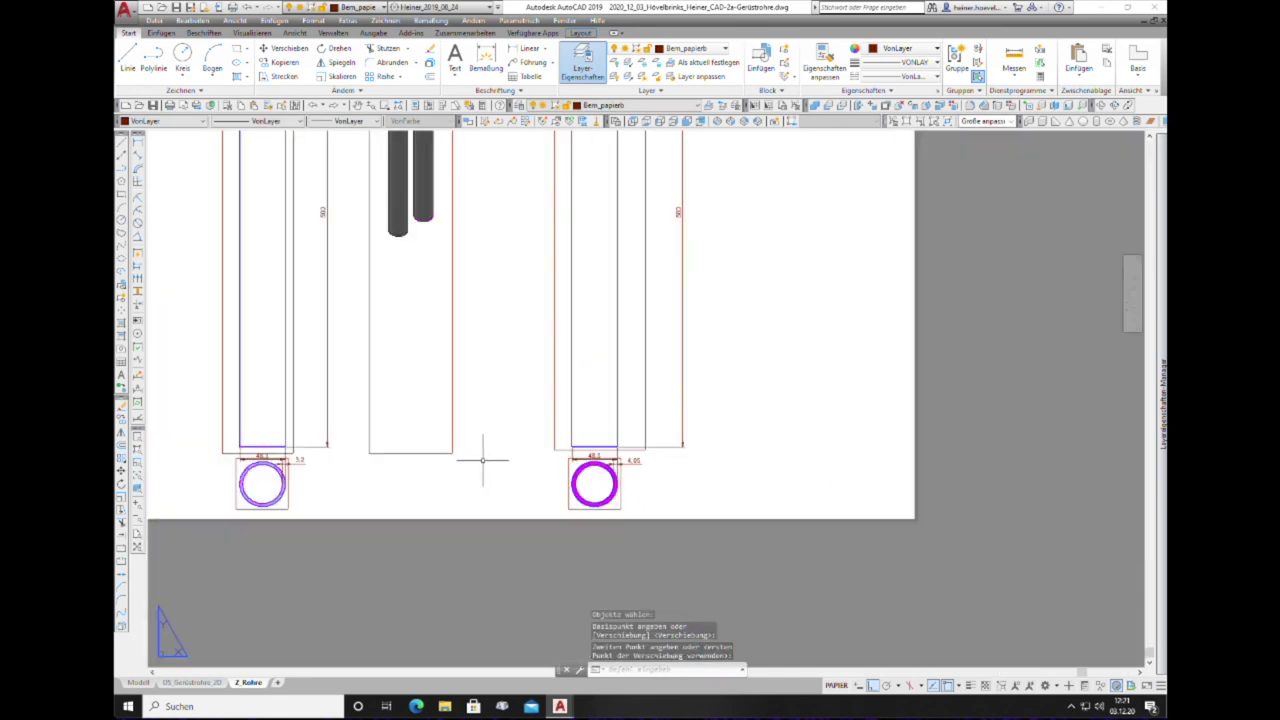
{"action": "scroll", "coordinate": [295, 470], "scroll_direction": "up", "scroll_amount": 3}
{"action": "scroll", "coordinate": [241, 439], "scroll_direction": "up", "scroll_amount": 5}
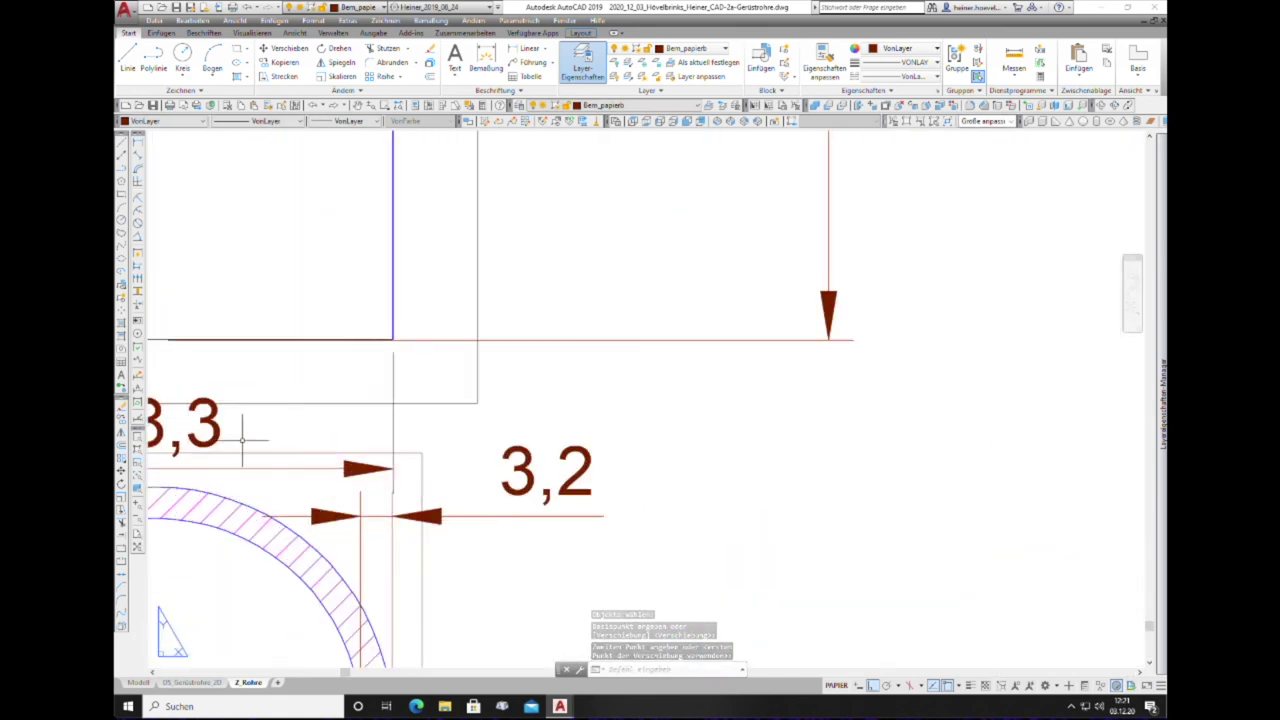
{"action": "scroll", "coordinate": [304, 524], "scroll_direction": "up", "scroll_amount": 2}
{"action": "scroll", "coordinate": [343, 520], "scroll_direction": "up", "scroll_amount": 2}
{"action": "scroll", "coordinate": [345, 530], "scroll_direction": "up", "scroll_amount": 2}
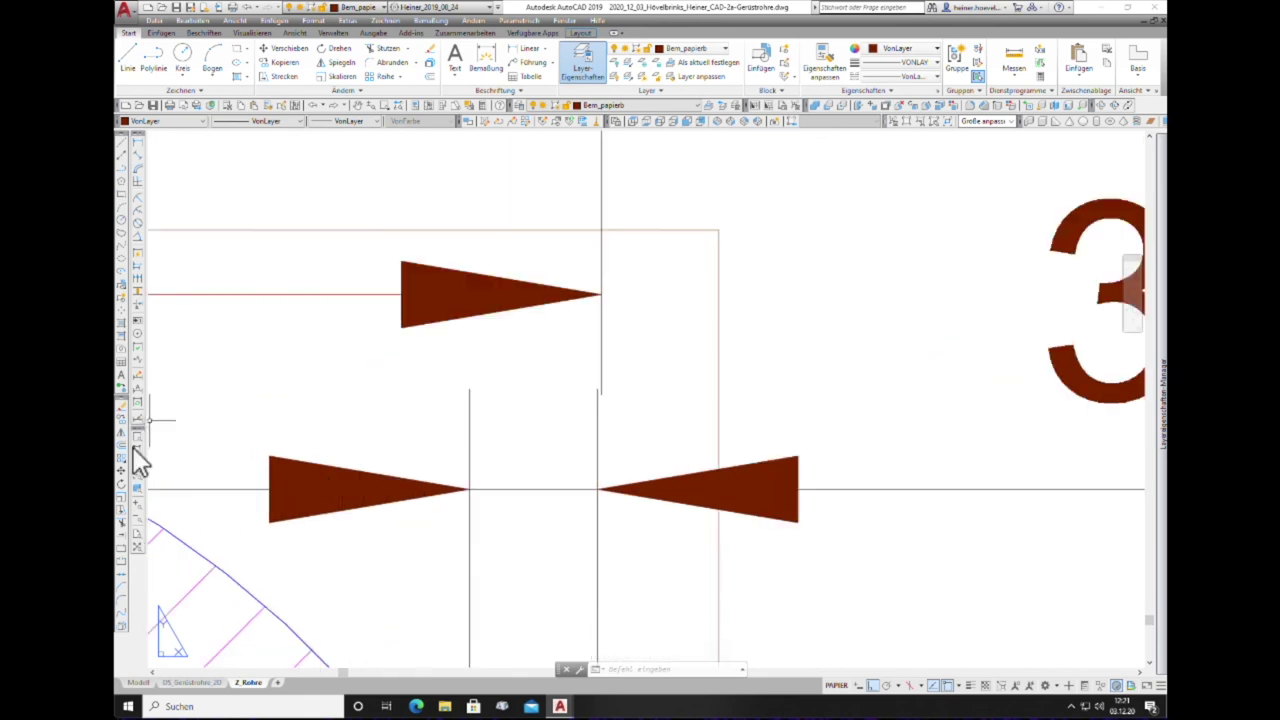
Step: Move the three pieces of the left tube's 3,2 dimension to a new spot
{"action": "left_click", "coordinate": [121, 485]}
{"action": "left_click", "coordinate": [658, 424]}
{"action": "left_click", "coordinate": [575, 420]}
{"action": "key", "text": "Return"}
{"action": "left_click", "coordinate": [601, 393]}
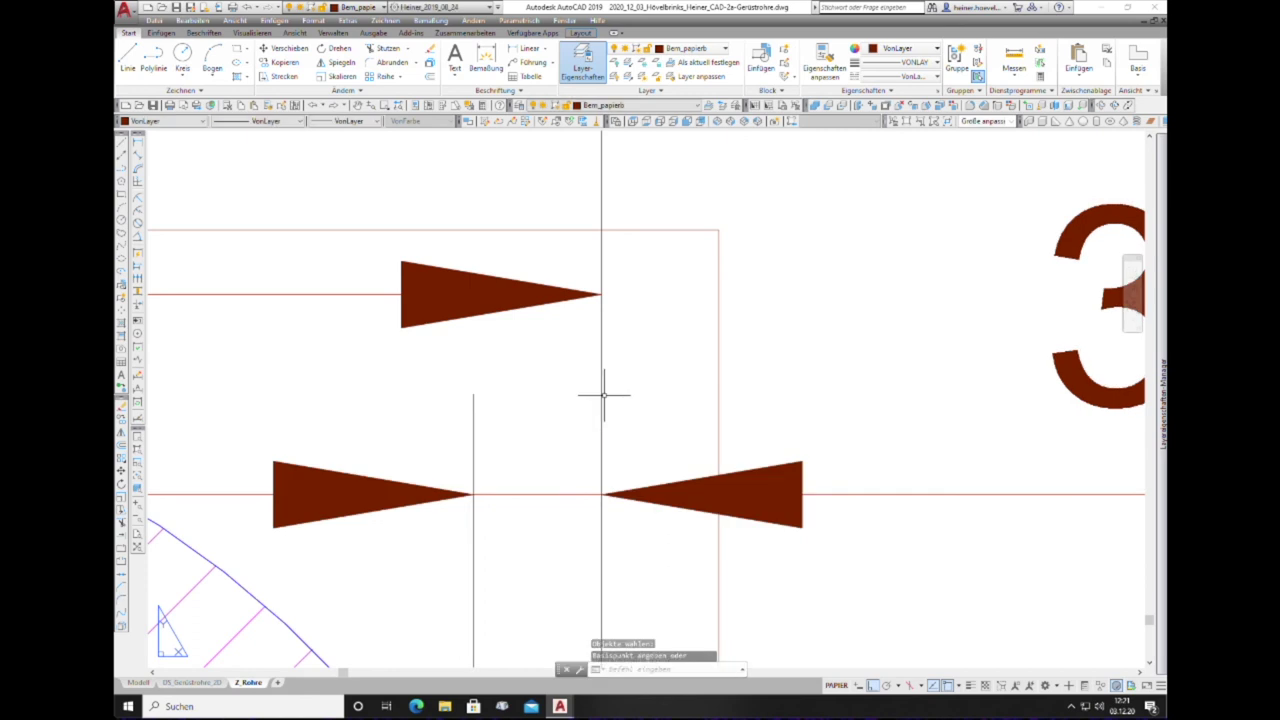
{"action": "scroll", "coordinate": [523, 463], "scroll_direction": "down", "scroll_amount": 3}
{"action": "scroll", "coordinate": [514, 537], "scroll_direction": "down", "scroll_amount": 2}
{"action": "scroll", "coordinate": [514, 537], "scroll_direction": "up", "scroll_amount": 3}
{"action": "scroll", "coordinate": [500, 249], "scroll_direction": "down", "scroll_amount": 3}
{"action": "scroll", "coordinate": [523, 374], "scroll_direction": "up", "scroll_amount": 3}
{"action": "scroll", "coordinate": [488, 208], "scroll_direction": "up", "scroll_amount": 3}
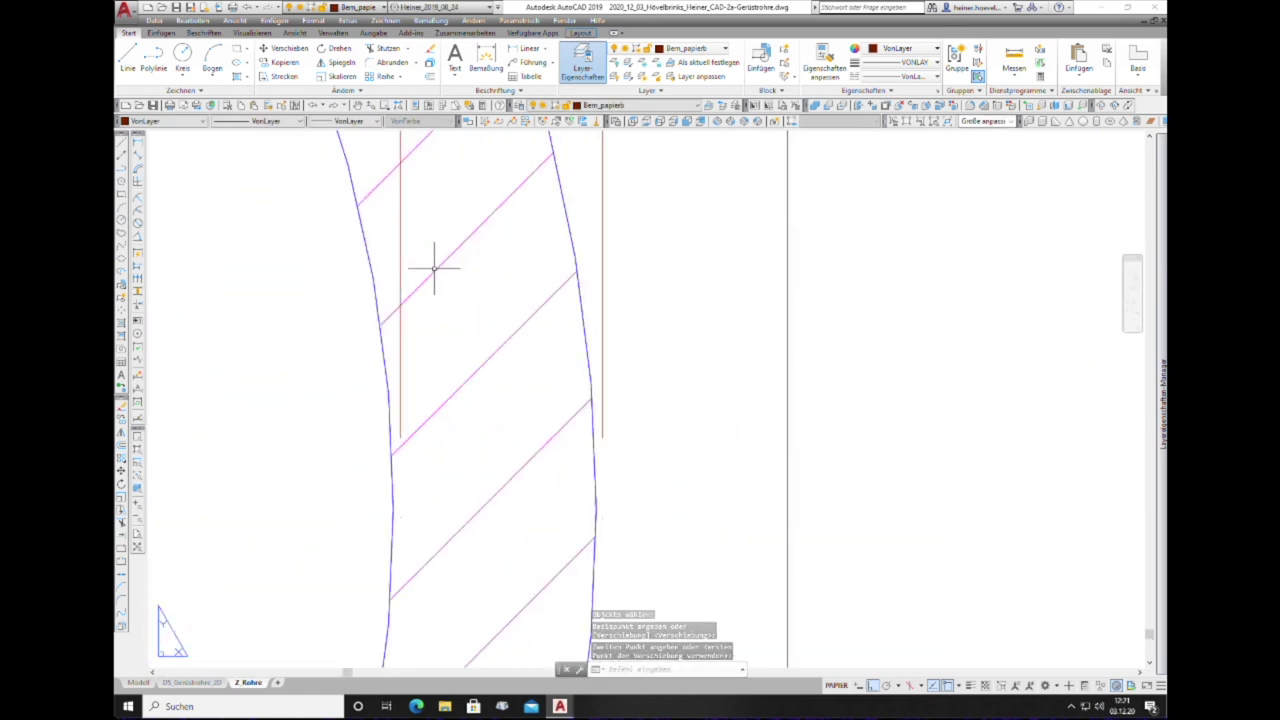
Step: Grip-stretch both 3,2 extension lines so they meet the ring walls
{"action": "left_click", "coordinate": [400, 290]}
{"action": "left_click", "coordinate": [400, 517]}
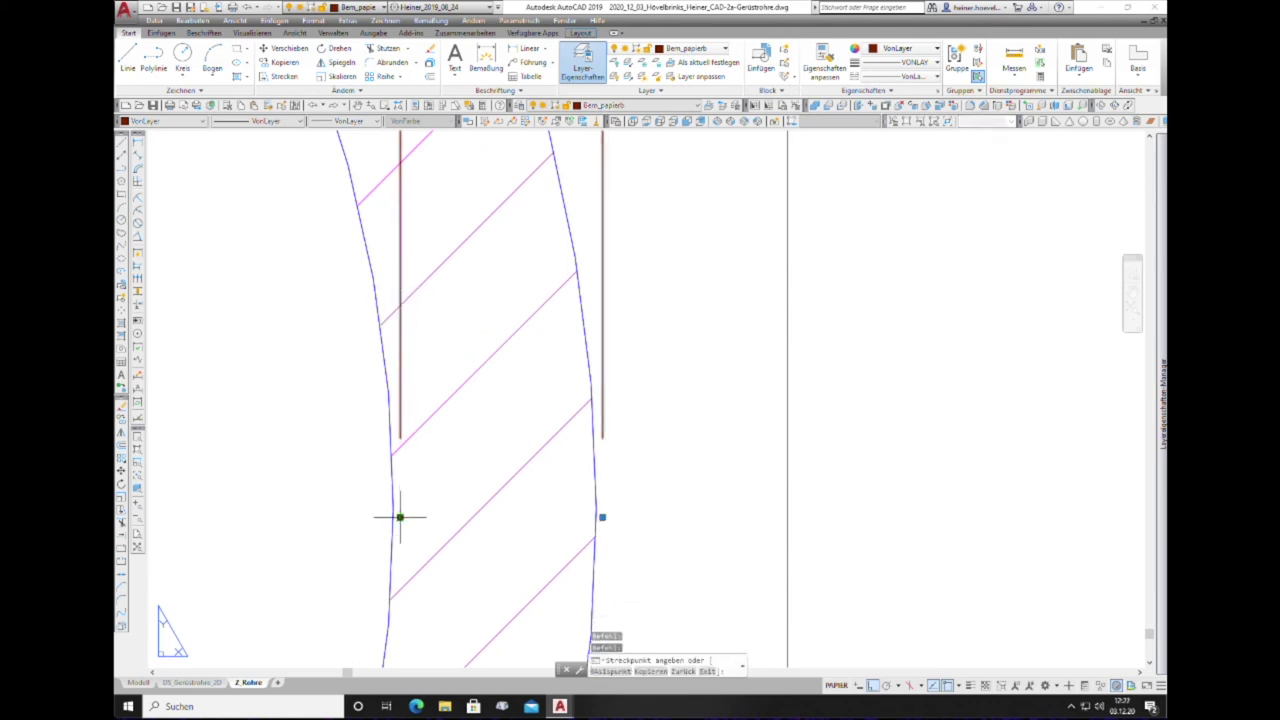
{"action": "left_click", "coordinate": [392, 517]}
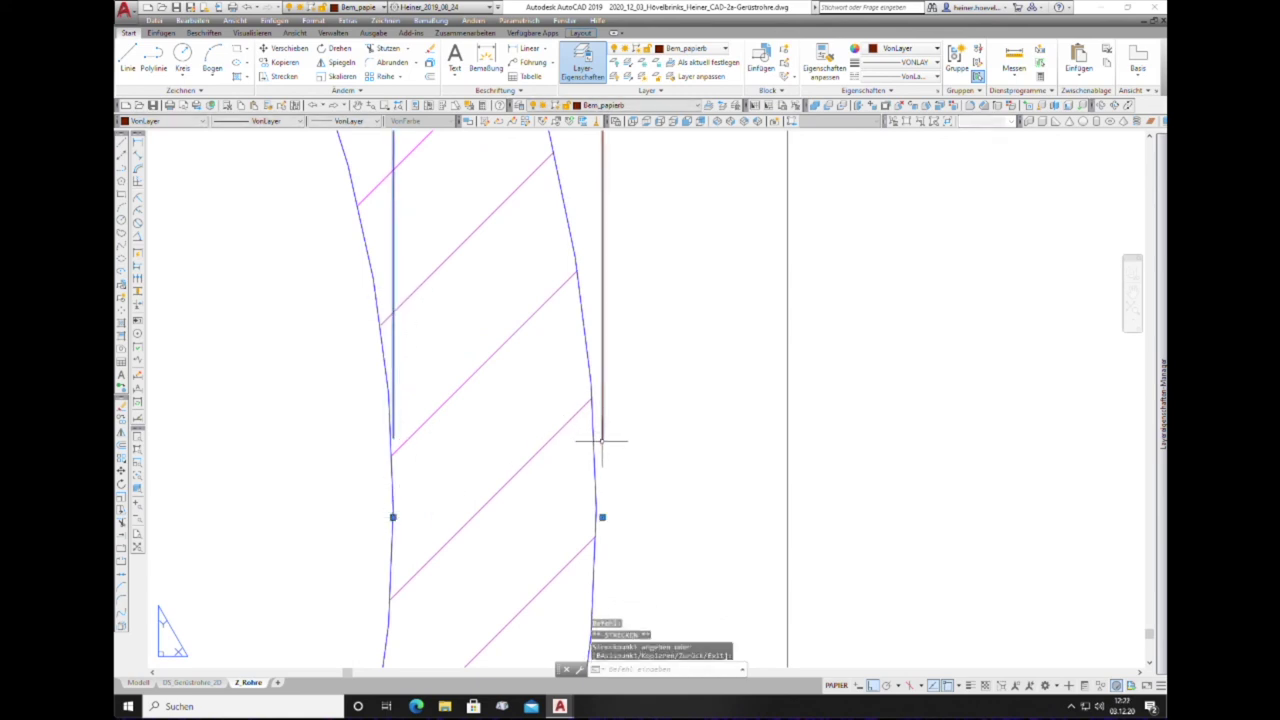
{"action": "left_click", "coordinate": [602, 517]}
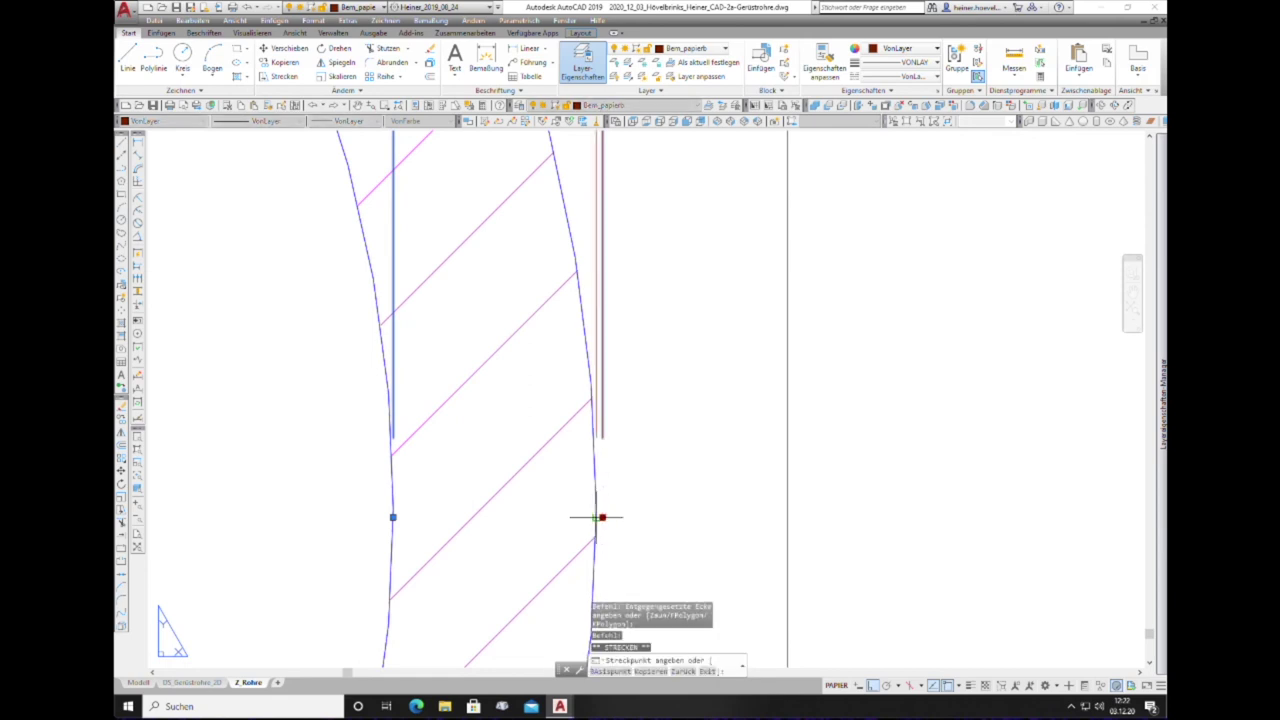
{"action": "left_click", "coordinate": [596, 517]}
{"action": "key", "text": "Escape"}
{"action": "scroll", "coordinate": [497, 586], "scroll_direction": "down", "scroll_amount": 4}
{"action": "scroll", "coordinate": [502, 435], "scroll_direction": "down", "scroll_amount": 3}
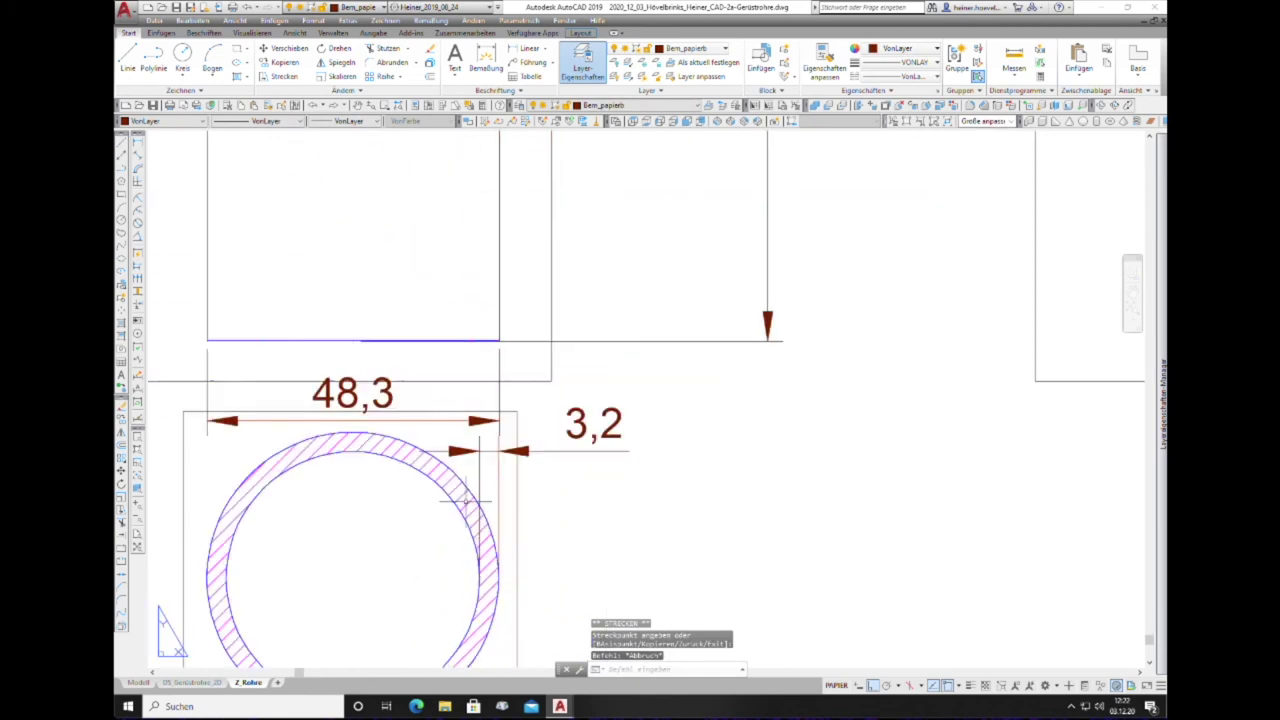
{"action": "scroll", "coordinate": [502, 435], "scroll_direction": "down", "scroll_amount": 3}
{"action": "scroll", "coordinate": [502, 435], "scroll_direction": "down", "scroll_amount": 2}
{"action": "scroll", "coordinate": [502, 435], "scroll_direction": "down", "scroll_amount": 1}
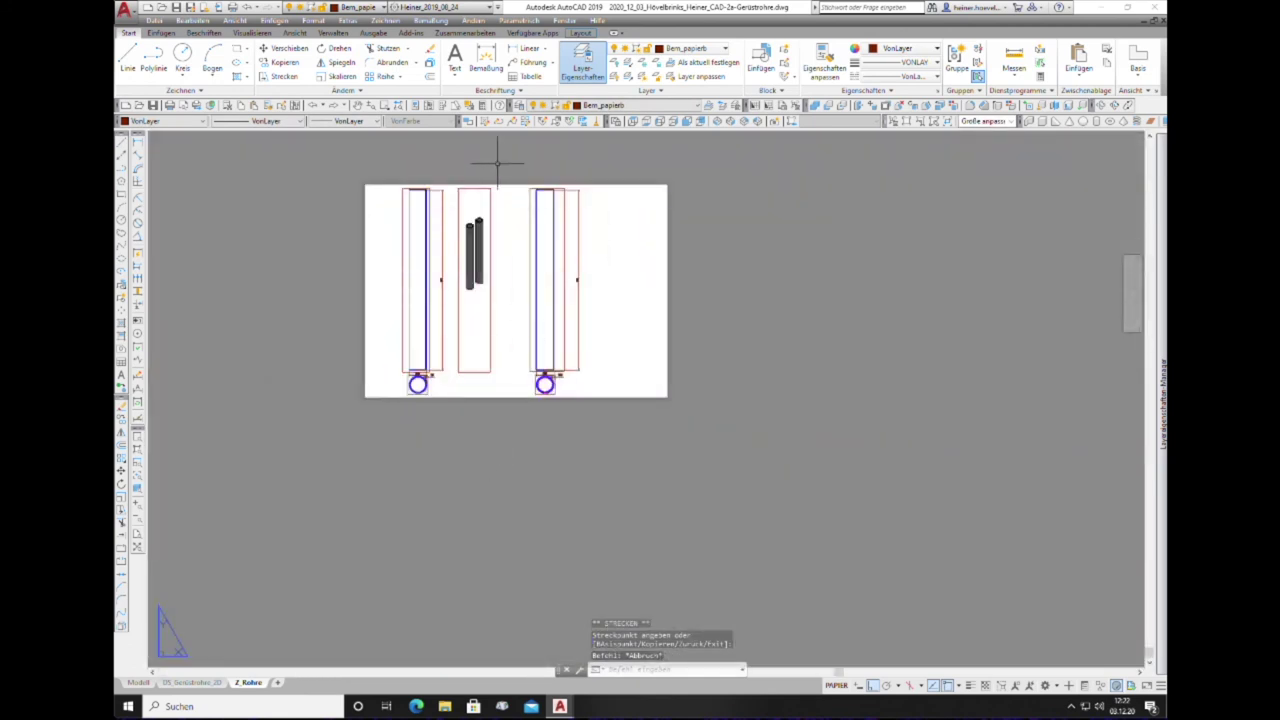
{"action": "scroll", "coordinate": [500, 170], "scroll_direction": "up", "scroll_amount": 5}
{"action": "scroll", "coordinate": [480, 225], "scroll_direction": "down", "scroll_amount": 3}
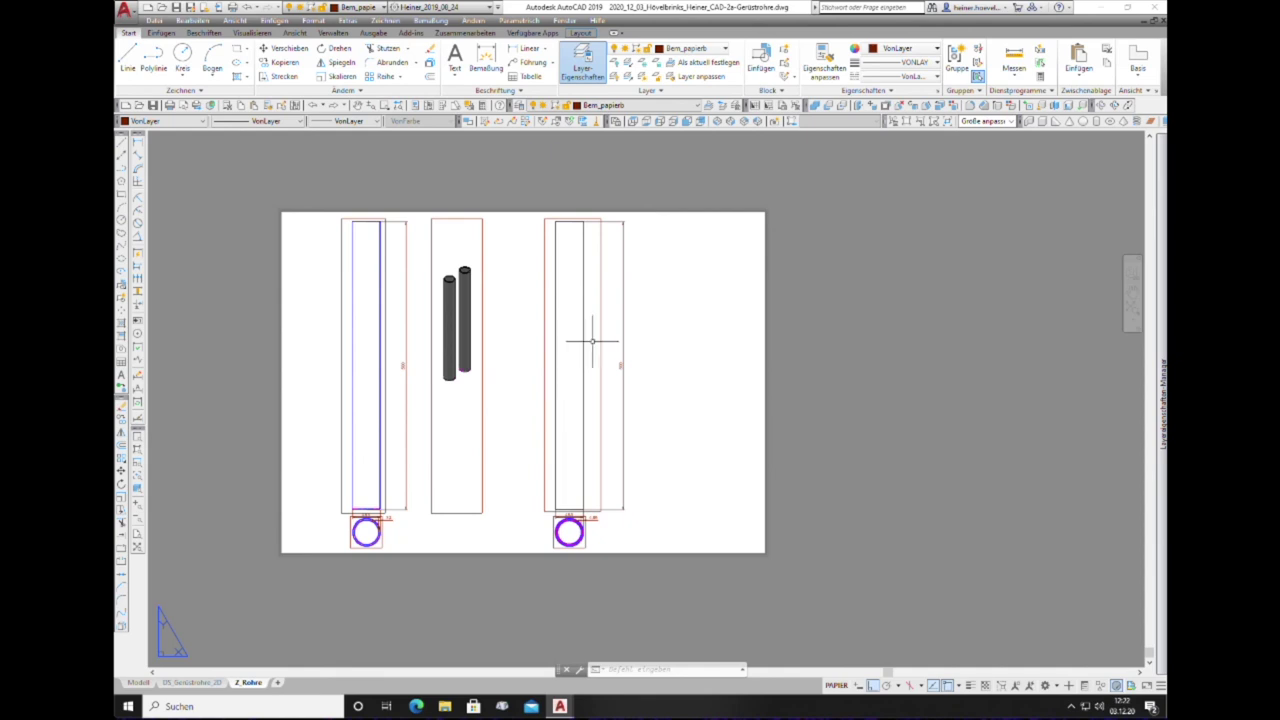
Step: Open the CAD_01b_Blattrahmen_DIN_A3 drawing from the Übungen folder and view its model space
{"action": "left_click", "coordinate": [160, 7]}
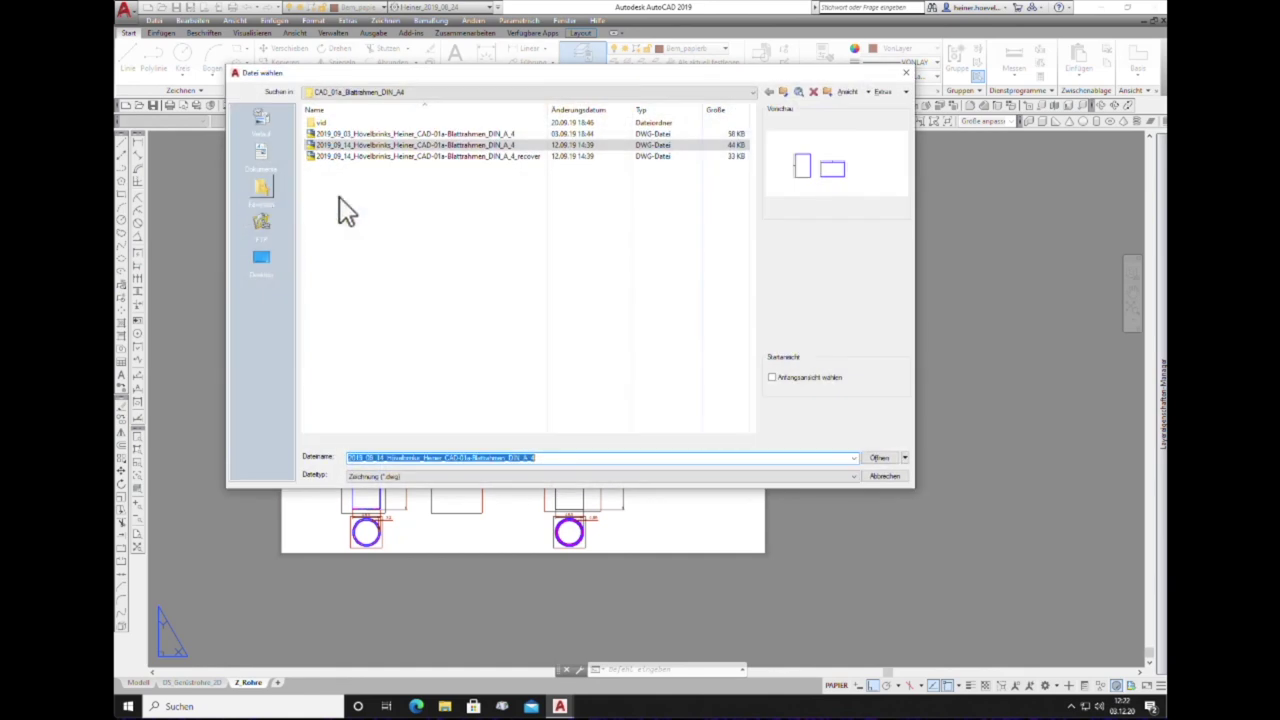
{"action": "left_click", "coordinate": [754, 91]}
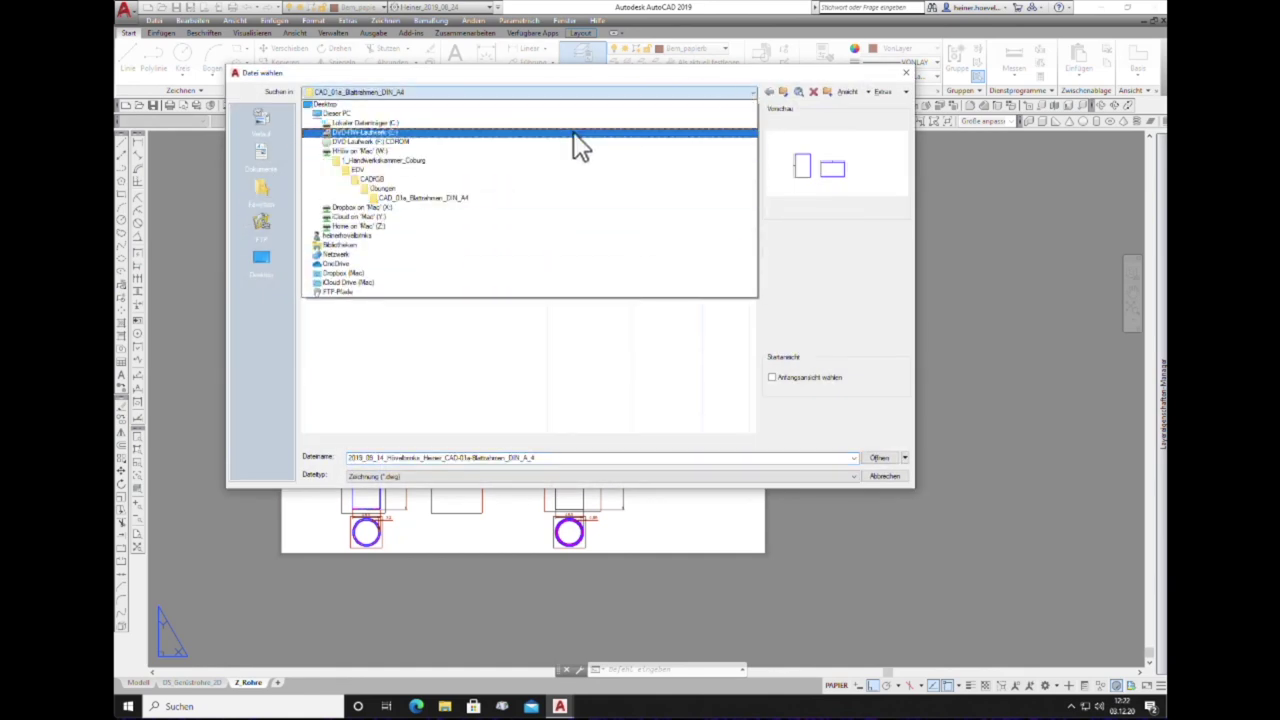
{"action": "left_click", "coordinate": [405, 189]}
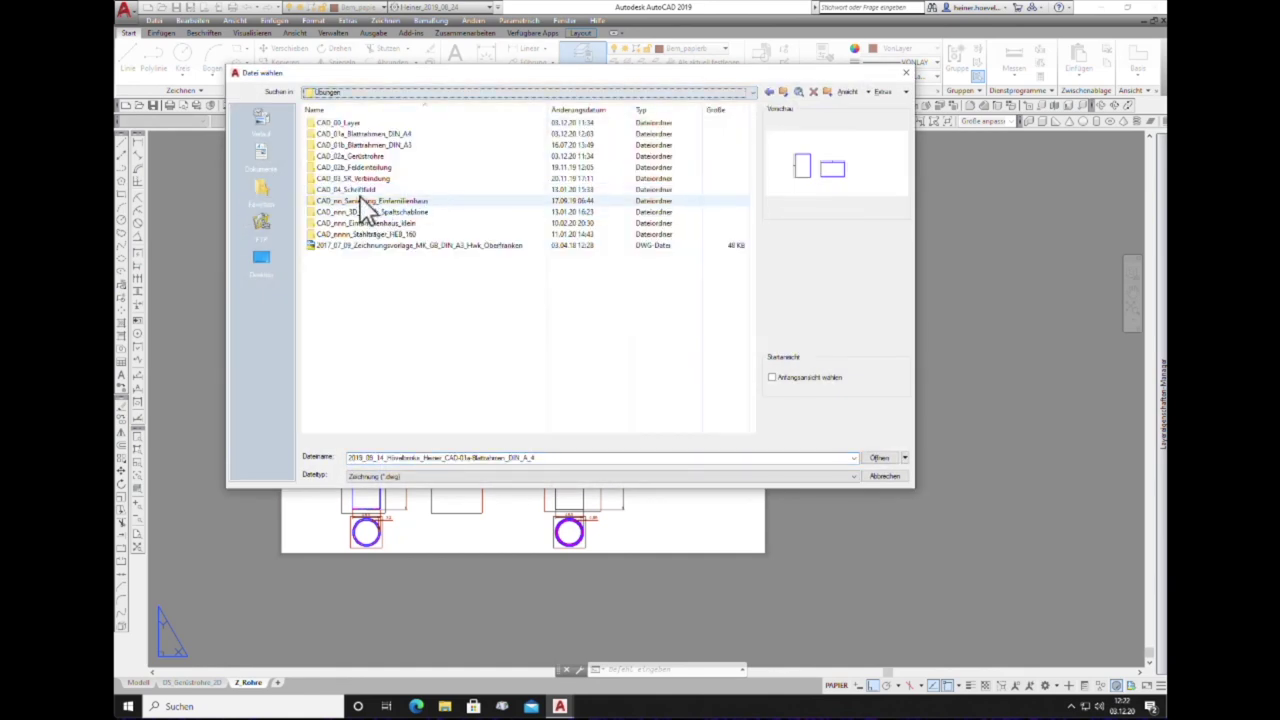
{"action": "double_click", "coordinate": [370, 146]}
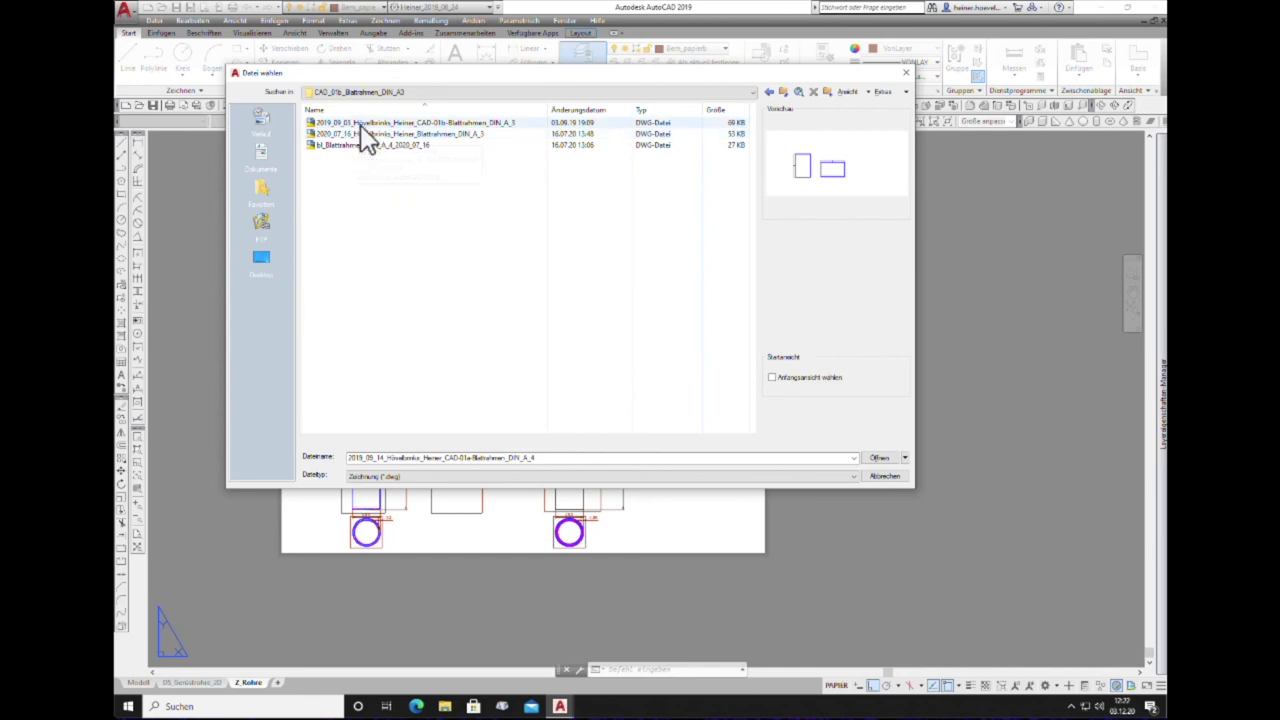
{"action": "double_click", "coordinate": [362, 123]}
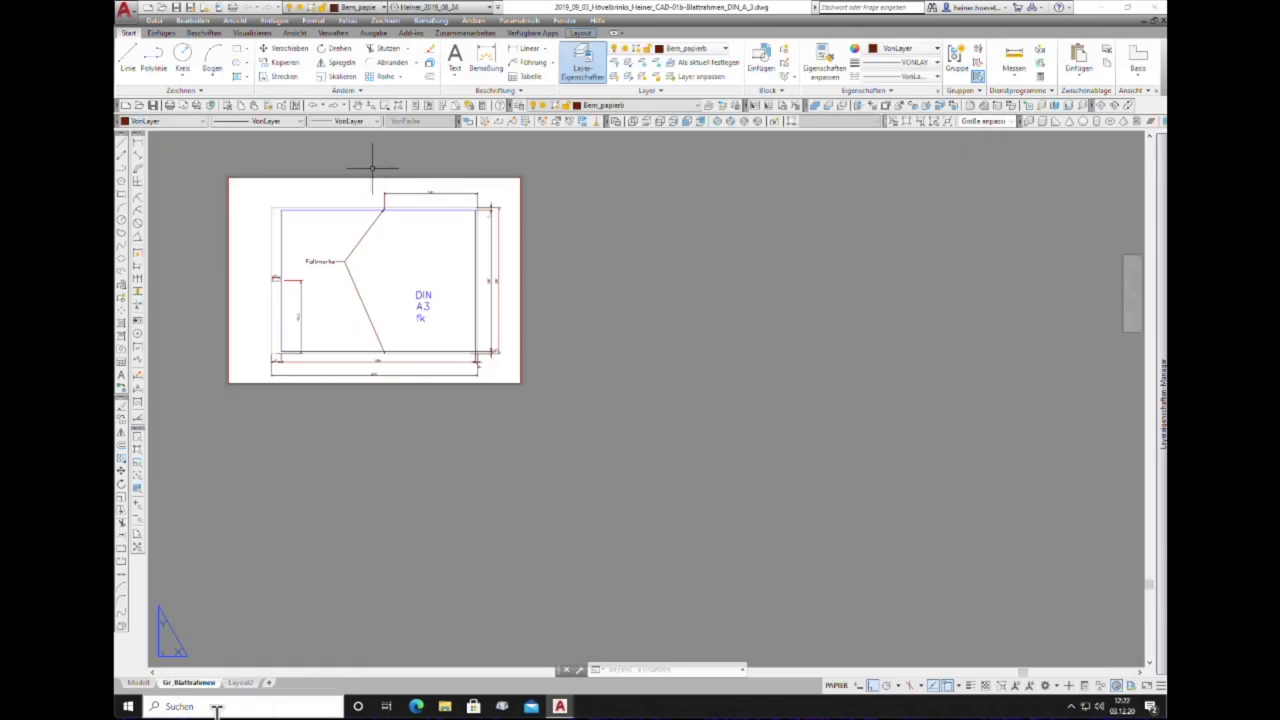
{"action": "left_click", "coordinate": [137, 682]}
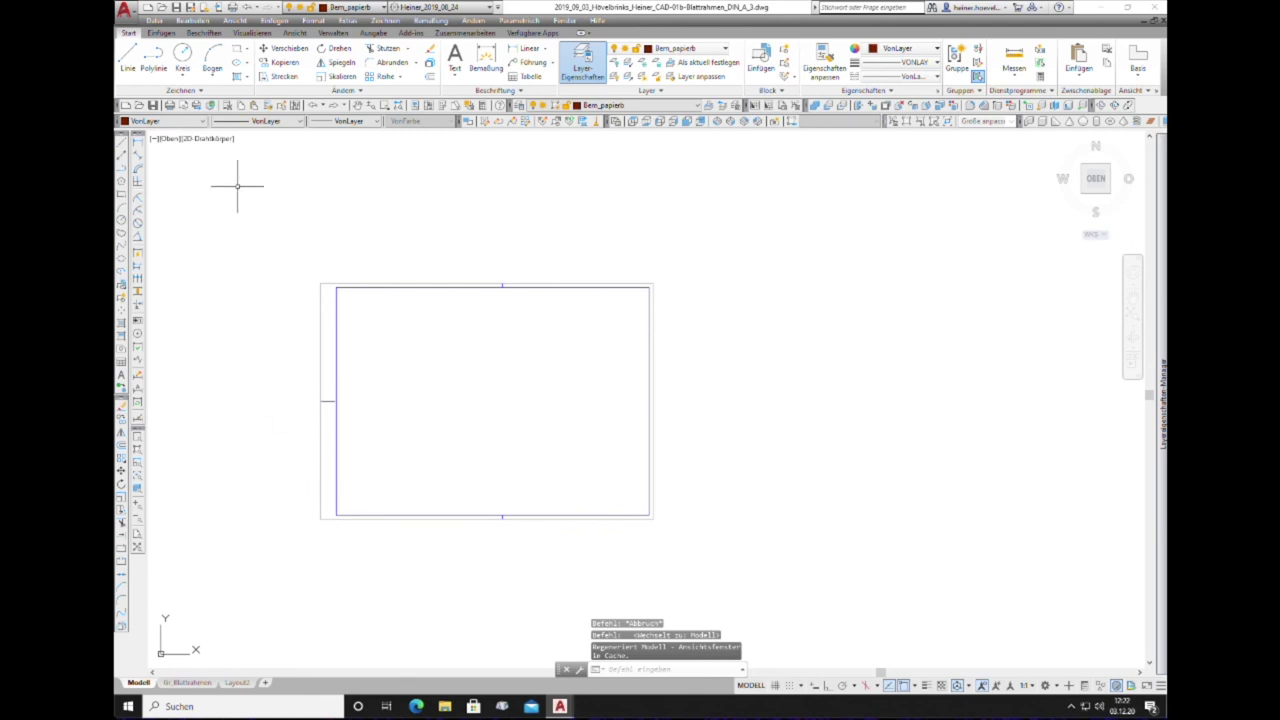
Step: Copy all 11 frame objects with base point at the lower-right corner, then return to the Gerüstrohre drawing
{"action": "left_click", "coordinate": [194, 21]}
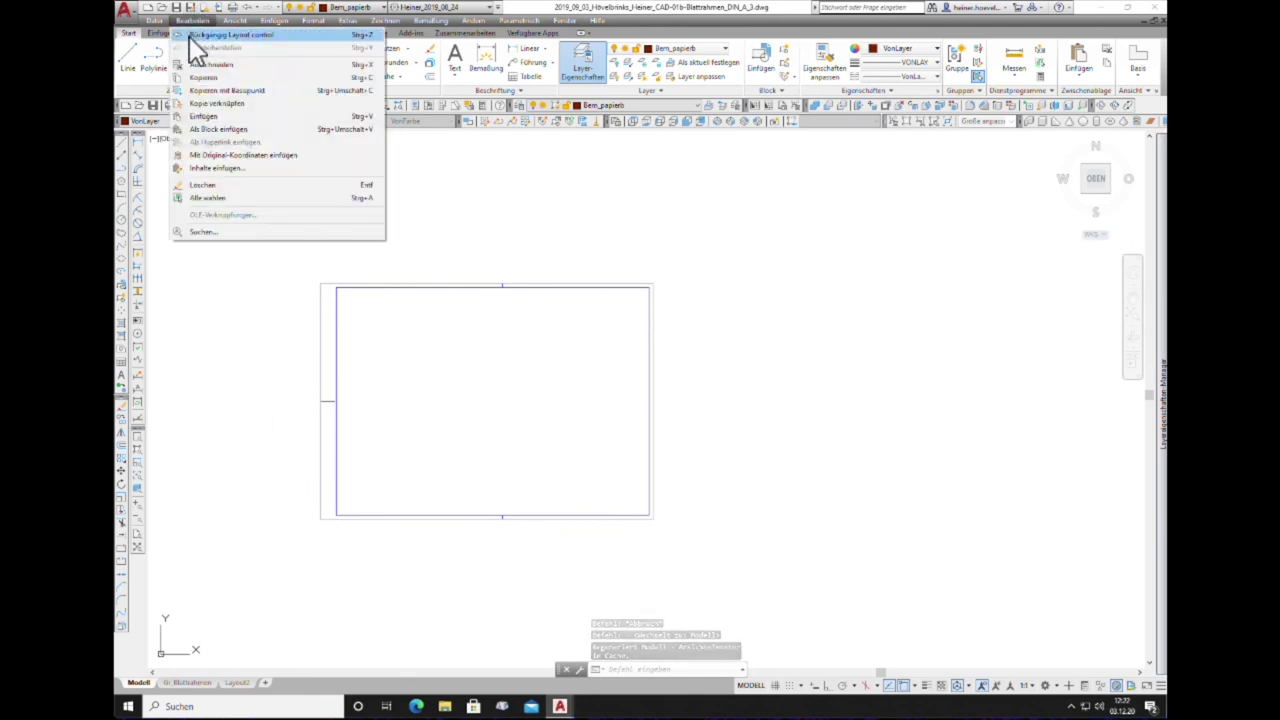
{"action": "left_click", "coordinate": [233, 91]}
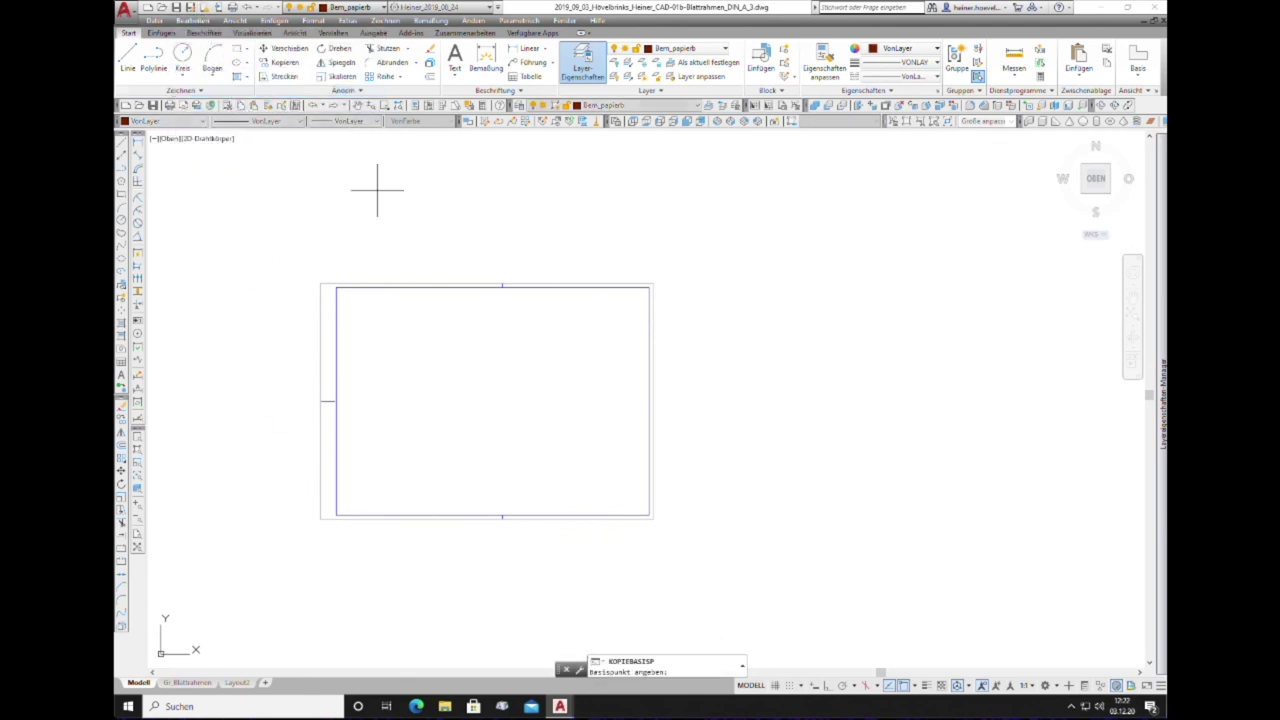
{"action": "left_click", "coordinate": [652, 519]}
{"action": "left_click", "coordinate": [298, 251]}
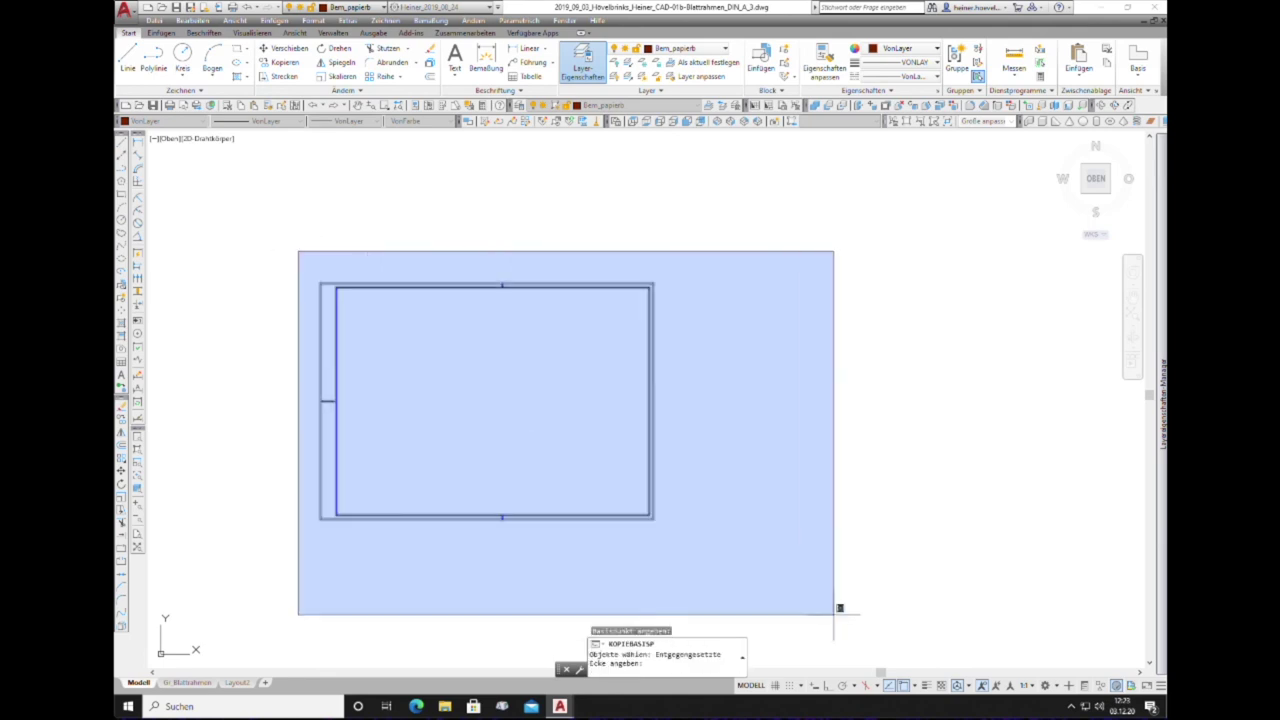
{"action": "left_click", "coordinate": [815, 600]}
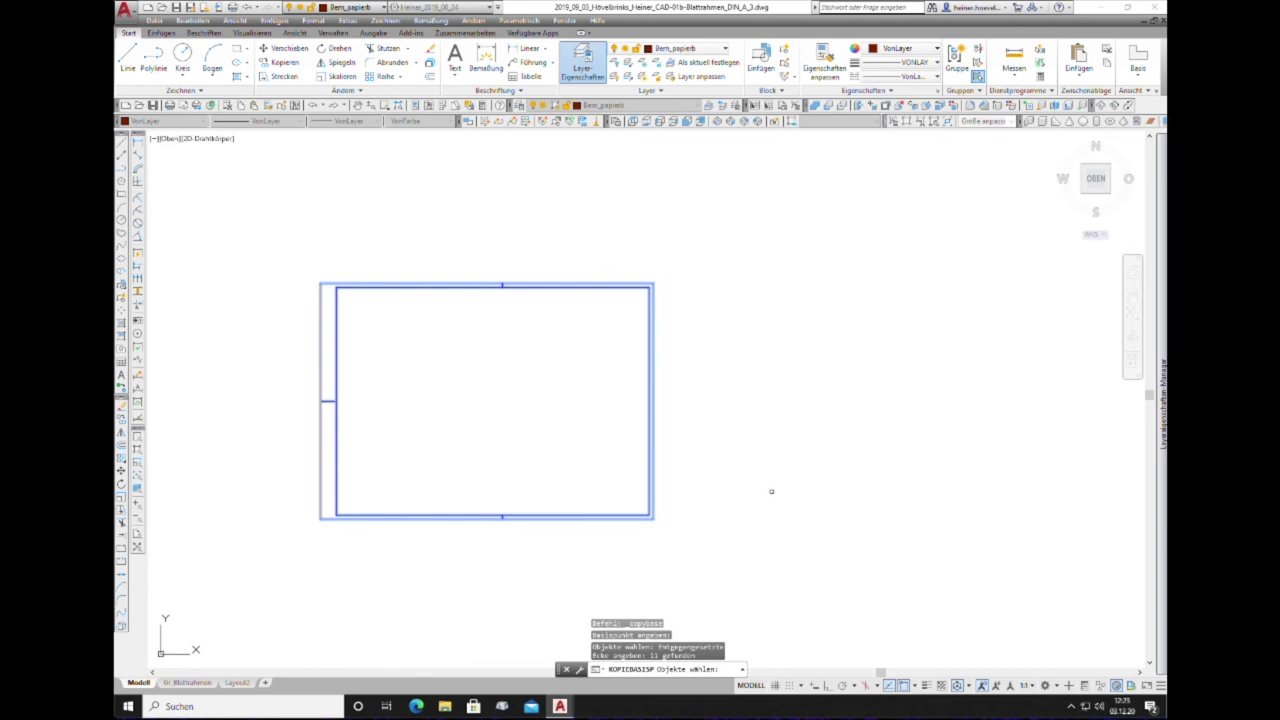
{"action": "key", "text": "Return"}
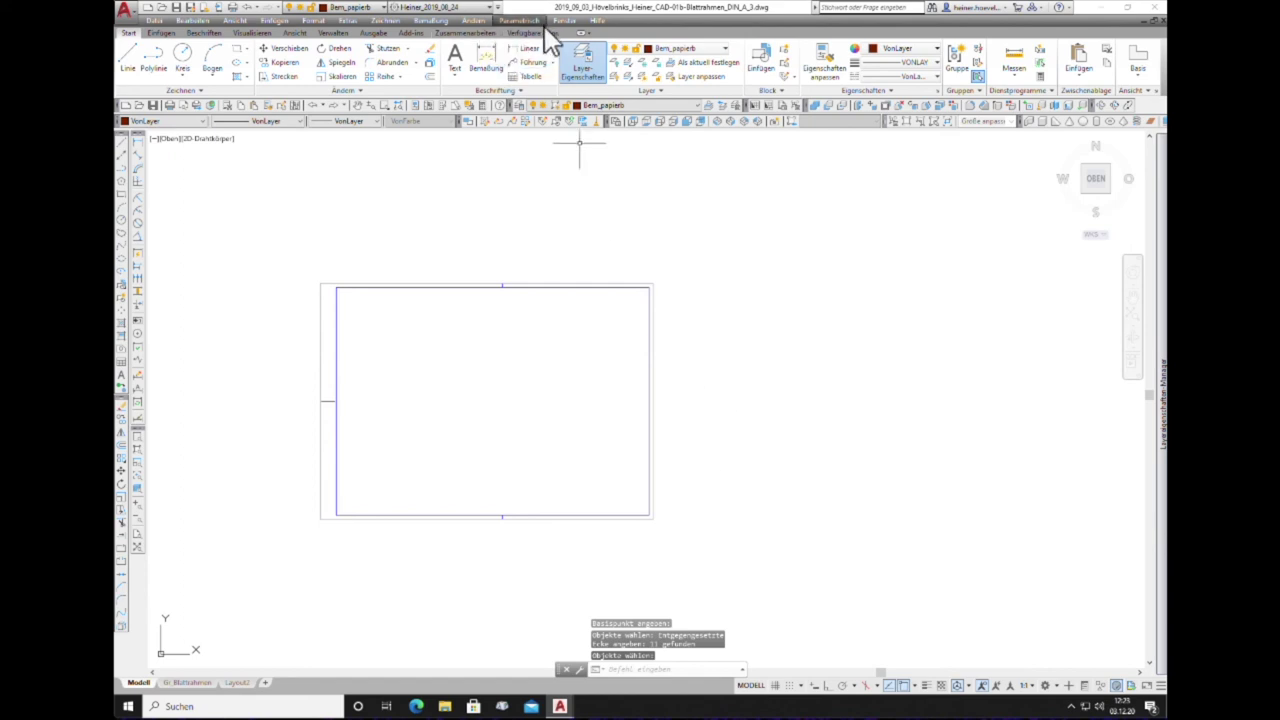
{"action": "left_click", "coordinate": [564, 20]}
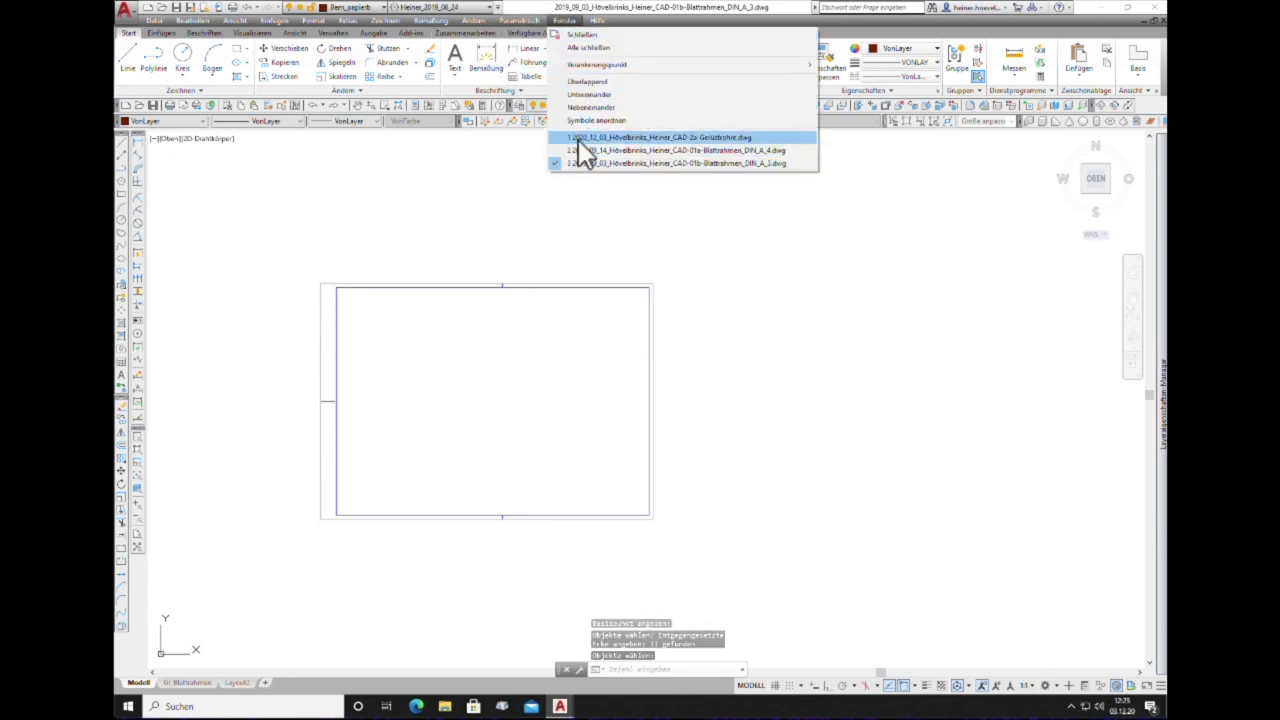
{"action": "left_click", "coordinate": [578, 139]}
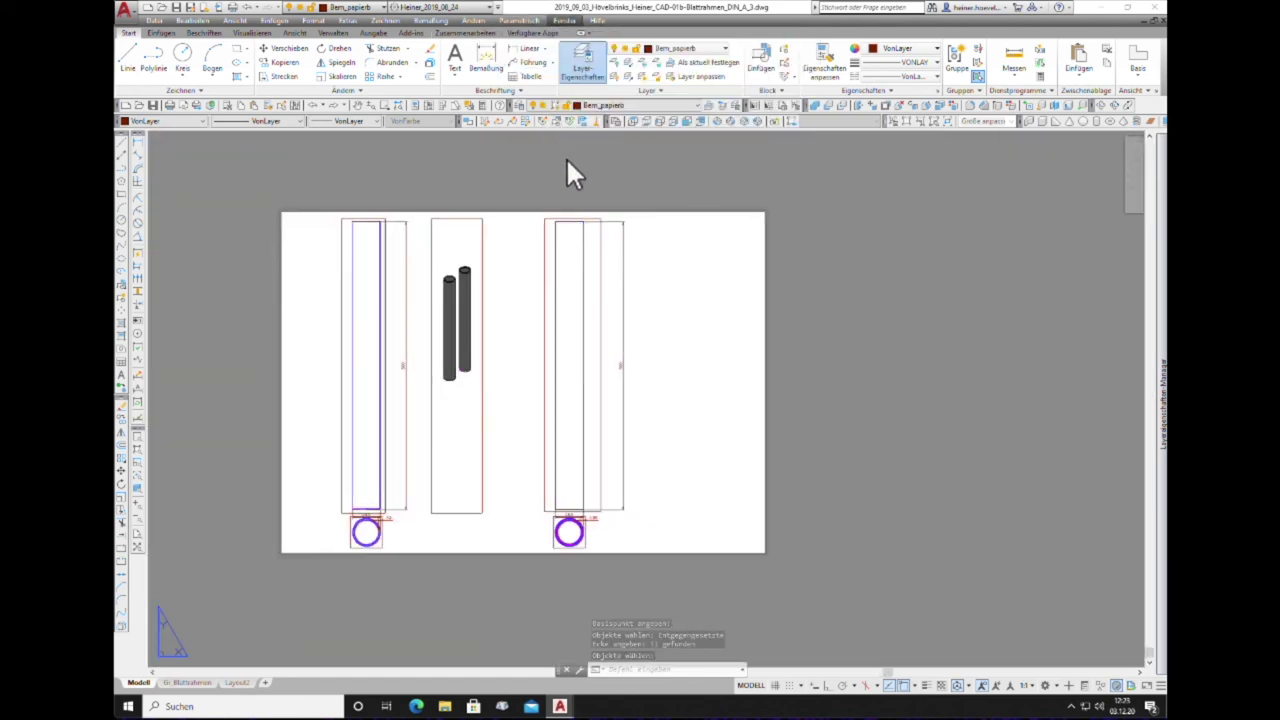
Step: Paste the DIN A3 frame around the three tube views and zoom to the whole sheet
{"action": "left_click", "coordinate": [193, 20]}
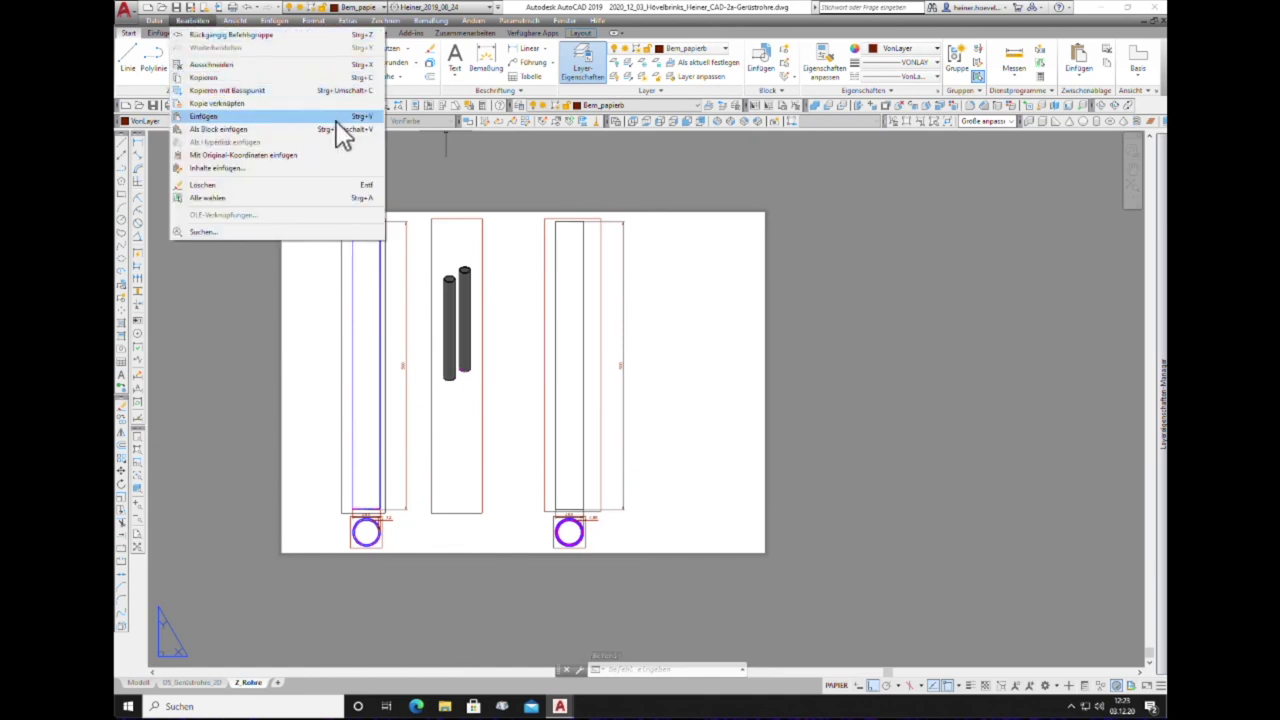
{"action": "left_click", "coordinate": [217, 117]}
{"action": "scroll", "coordinate": [784, 566], "scroll_direction": "up", "scroll_amount": 3}
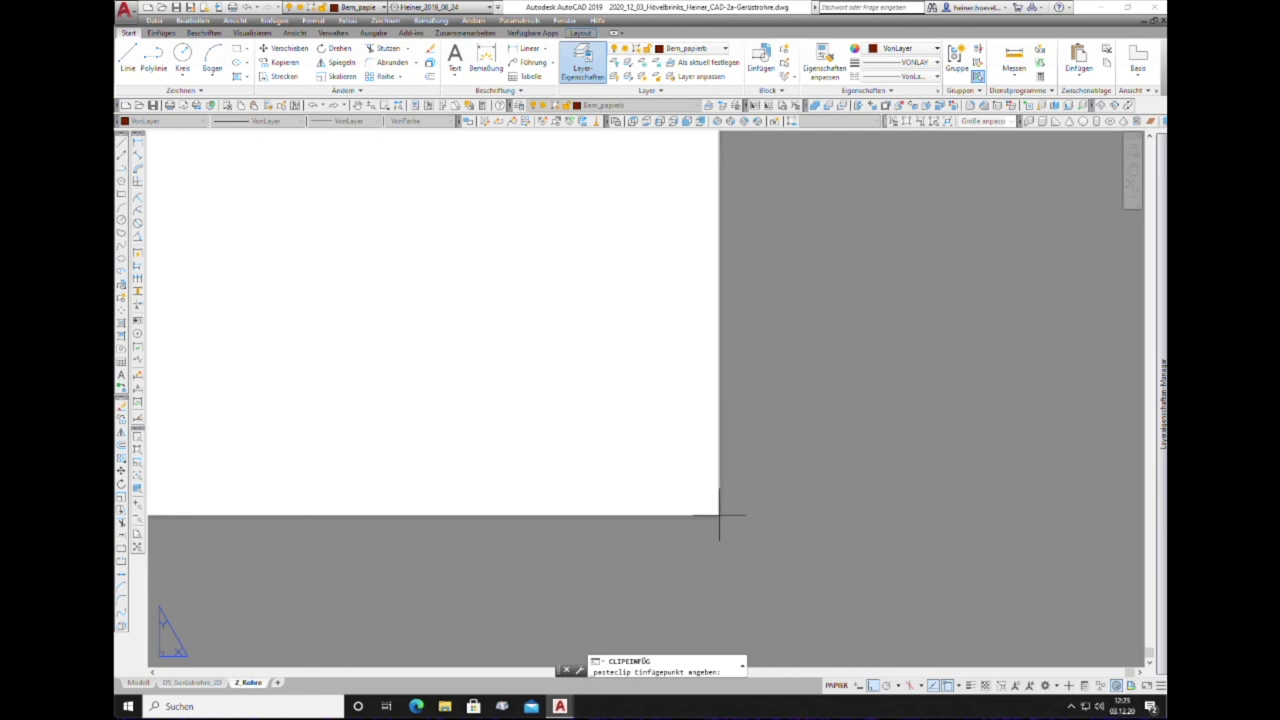
{"action": "left_click", "coordinate": [768, 538]}
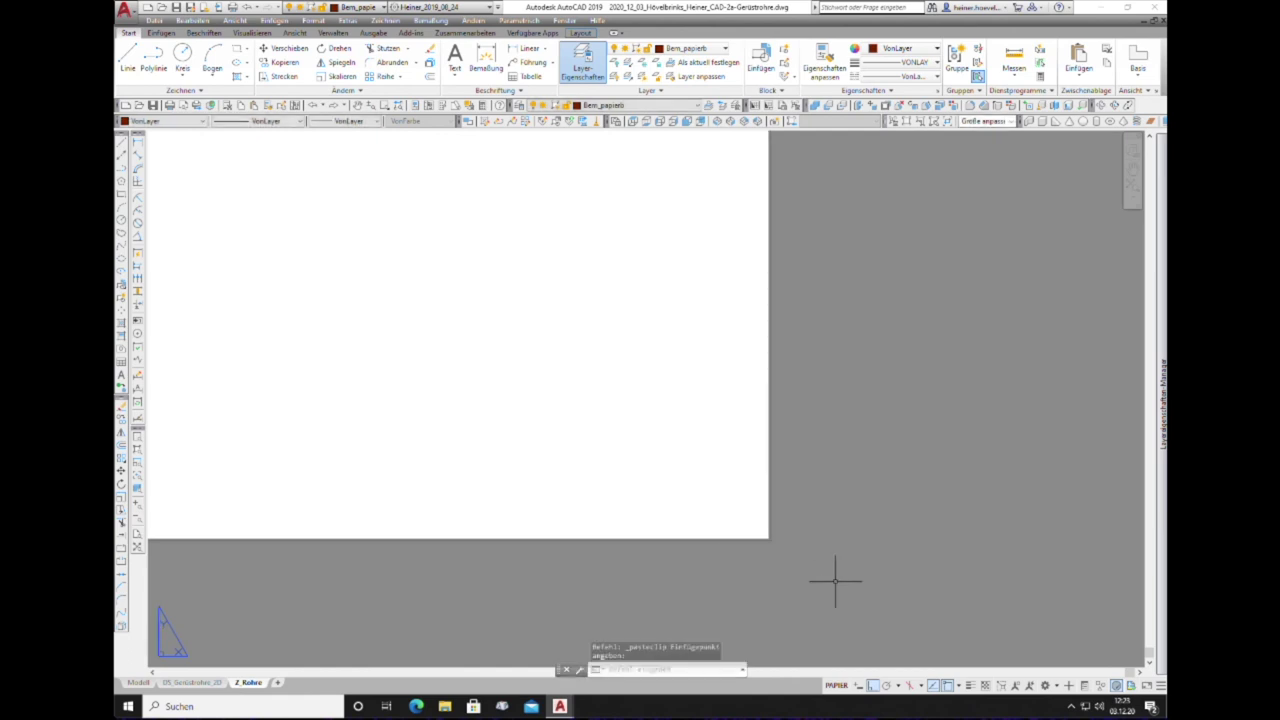
{"action": "left_click", "coordinate": [138, 546]}
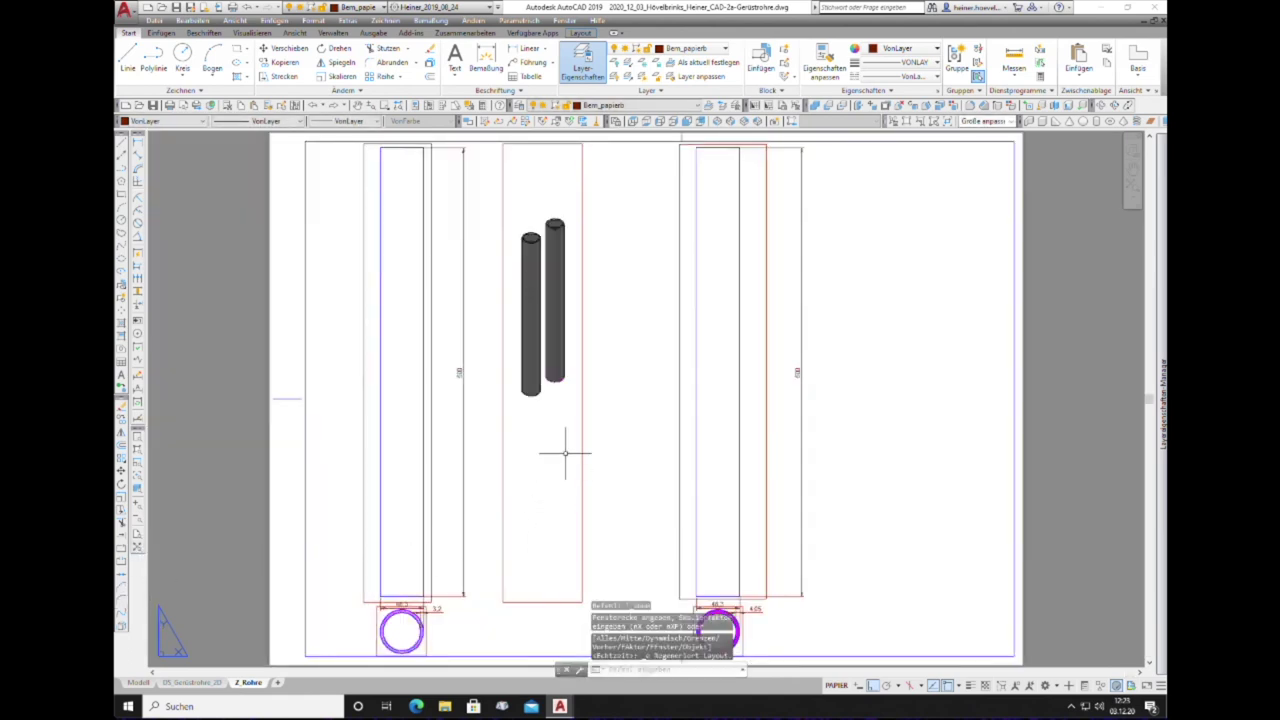
{"action": "scroll", "coordinate": [507, 476], "scroll_direction": "down", "scroll_amount": 2}
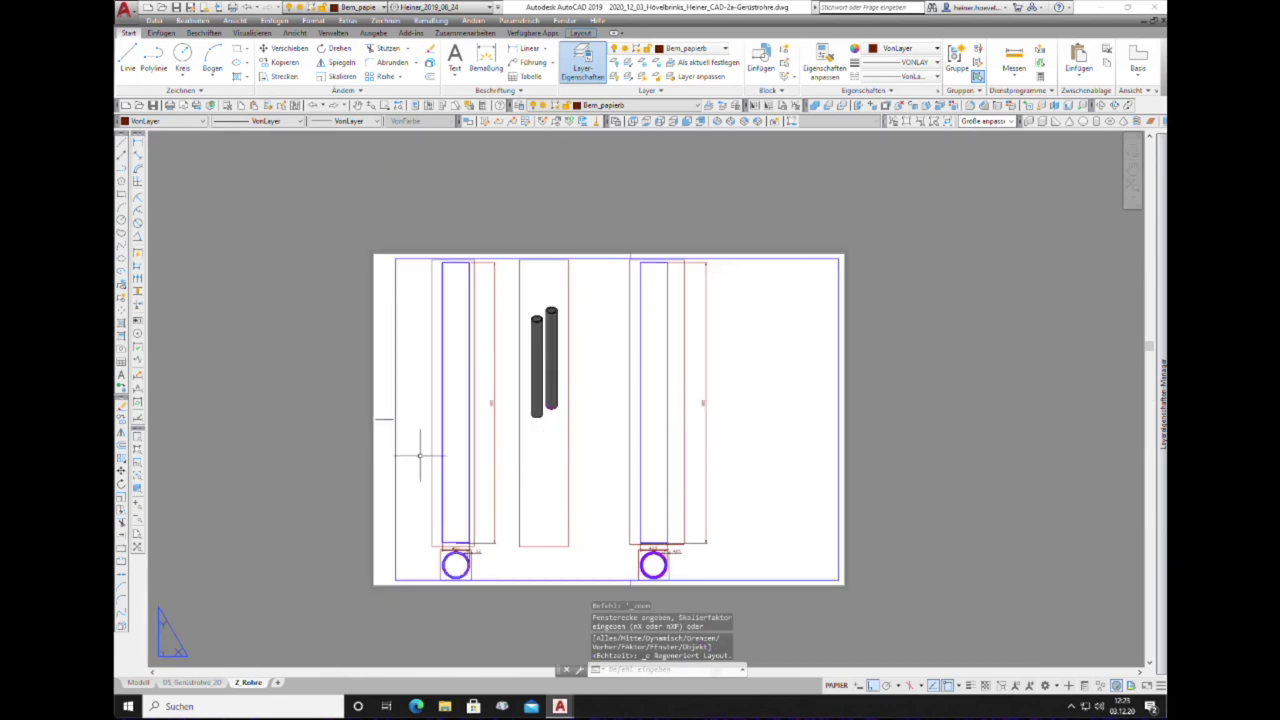
{"action": "scroll", "coordinate": [344, 262], "scroll_direction": "up", "scroll_amount": 2}
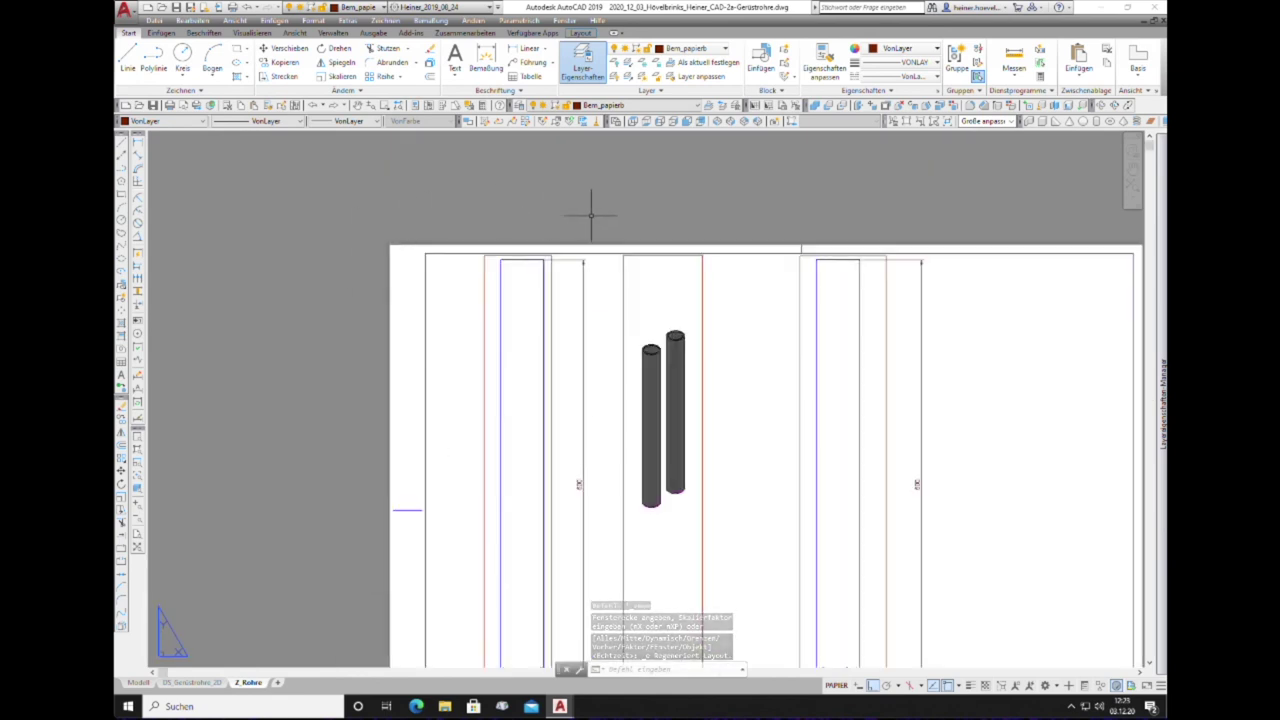
{"action": "scroll", "coordinate": [586, 216], "scroll_direction": "up", "scroll_amount": 4}
{"action": "scroll", "coordinate": [430, 315], "scroll_direction": "down", "scroll_amount": 3}
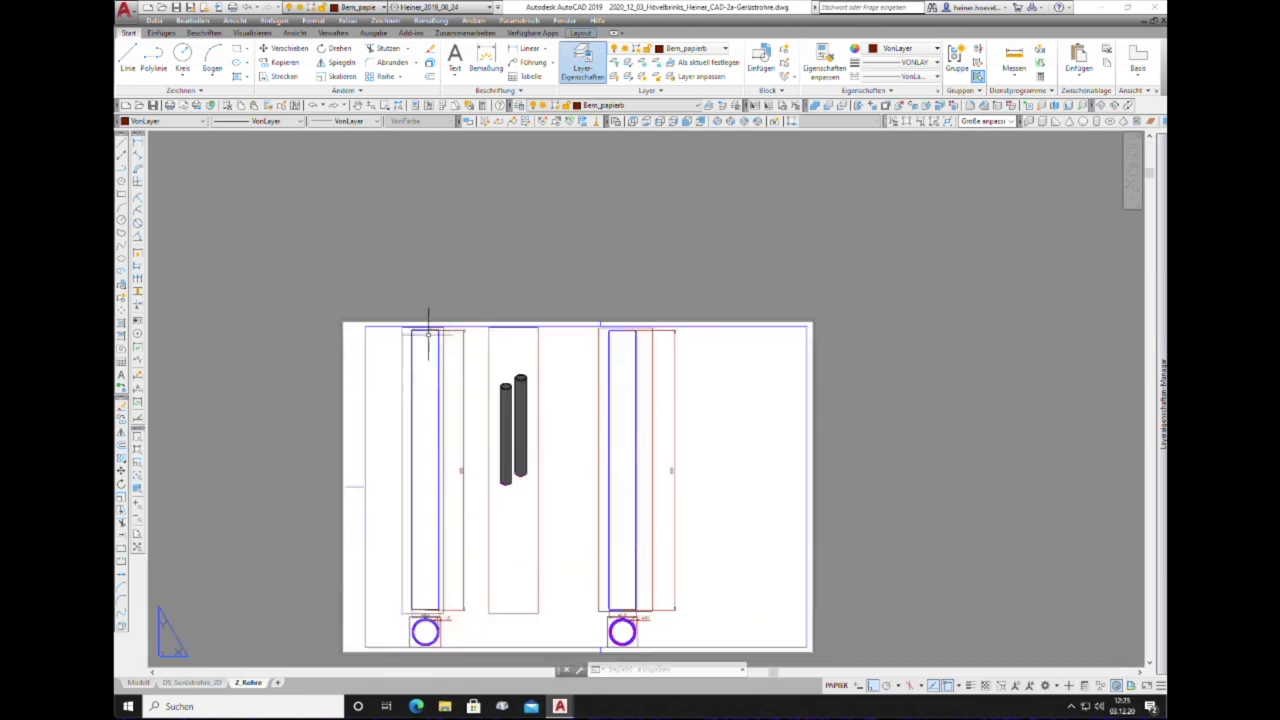
{"action": "scroll", "coordinate": [585, 320], "scroll_direction": "up", "scroll_amount": 3}
{"action": "scroll", "coordinate": [550, 323], "scroll_direction": "down", "scroll_amount": 4}
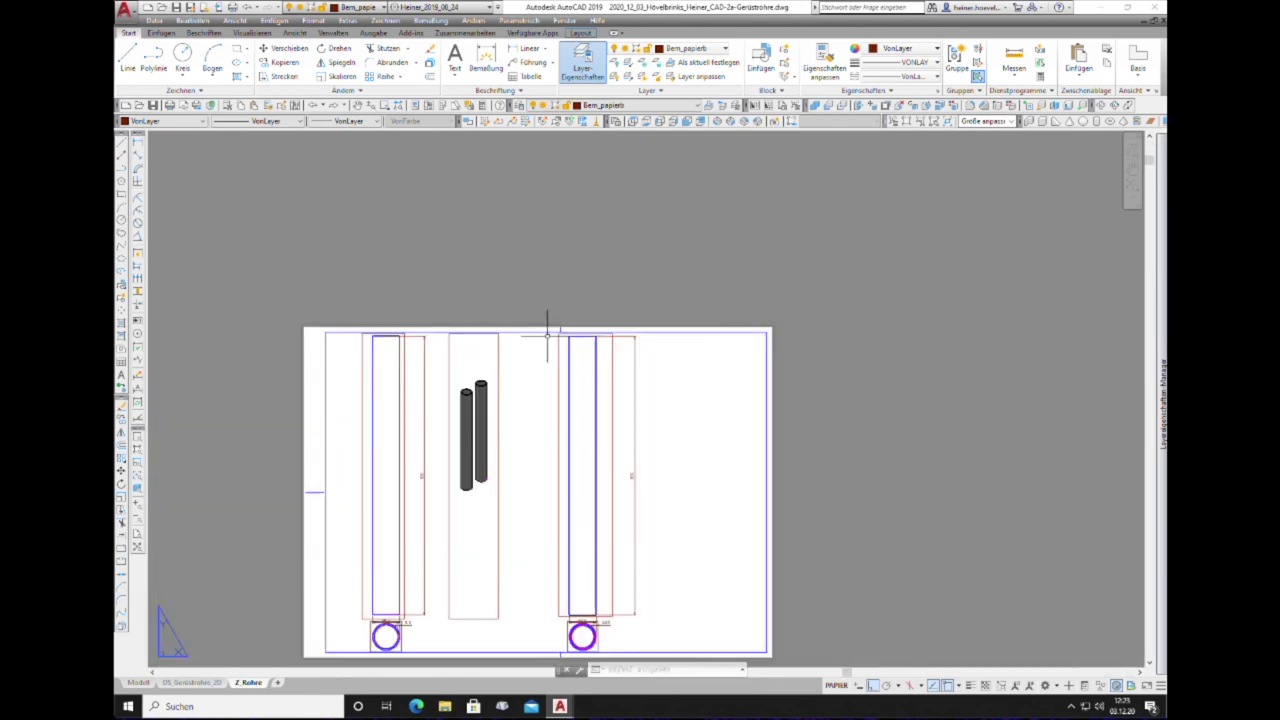
Step: Move the three viewport frames and the round viewport onto the hidden Fenster_Lay layer
{"action": "left_click", "coordinate": [700, 106]}
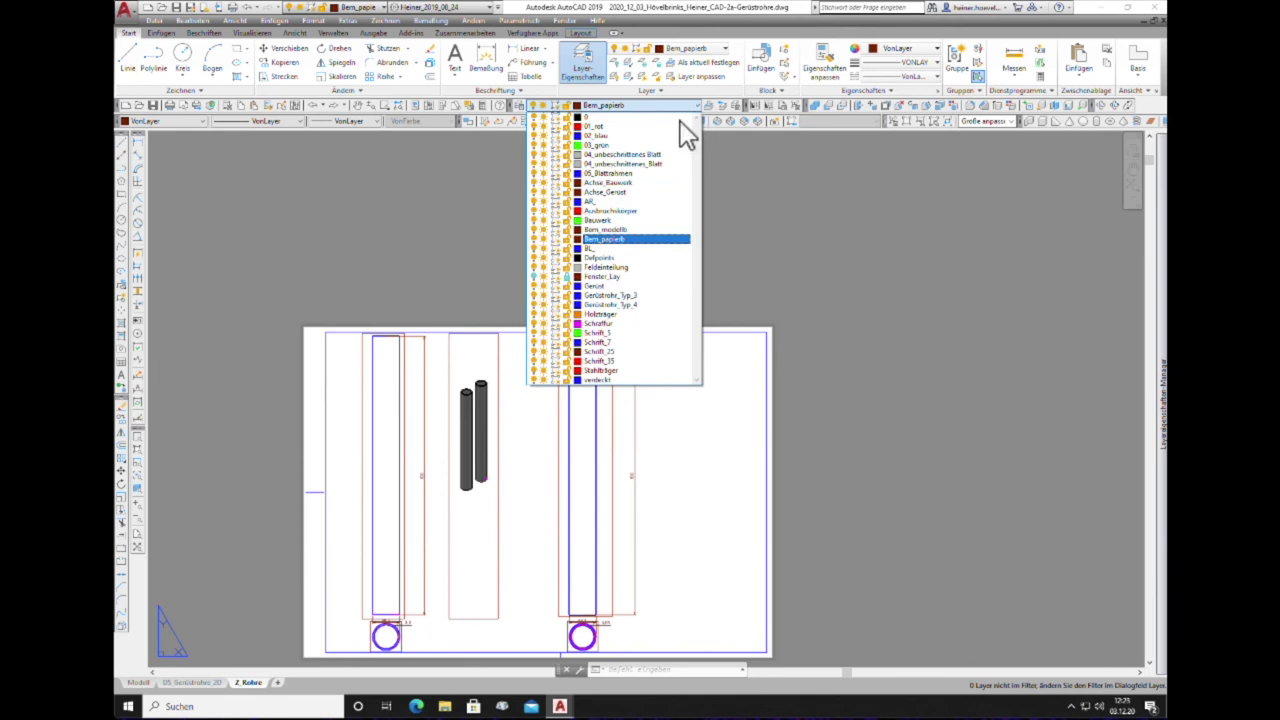
{"action": "left_click", "coordinate": [527, 284]}
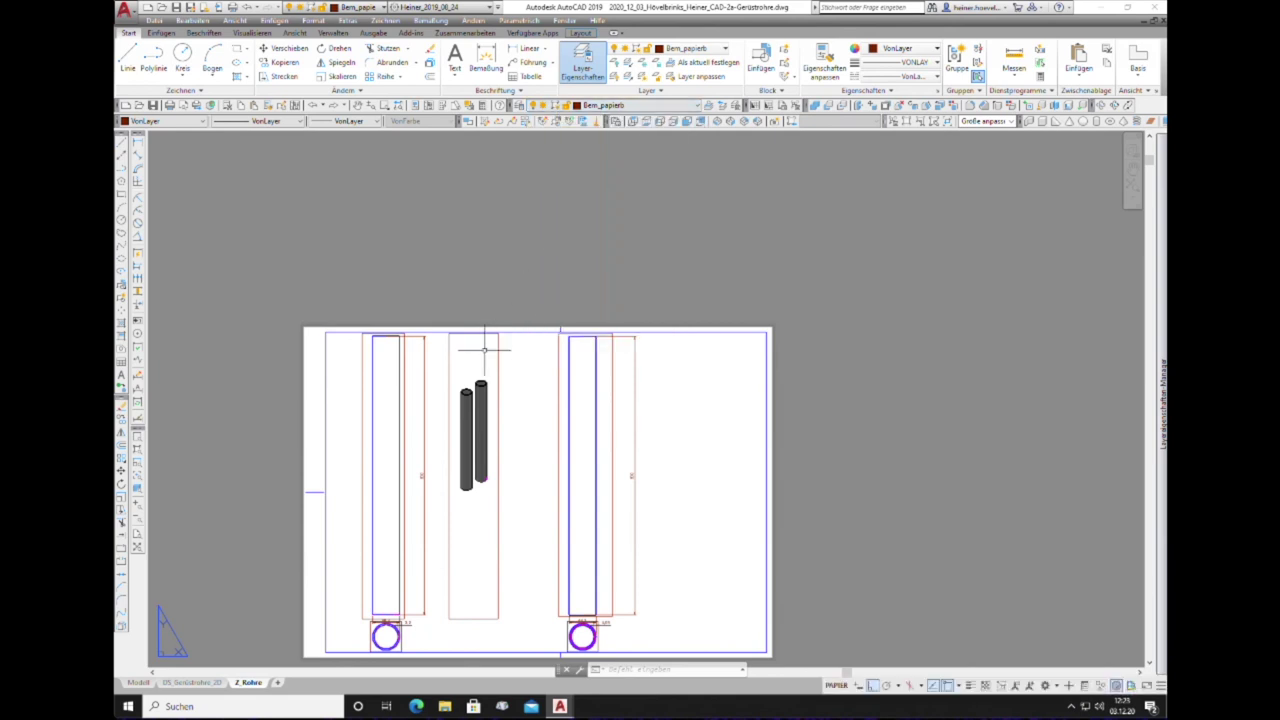
{"action": "left_click", "coordinate": [404, 348]}
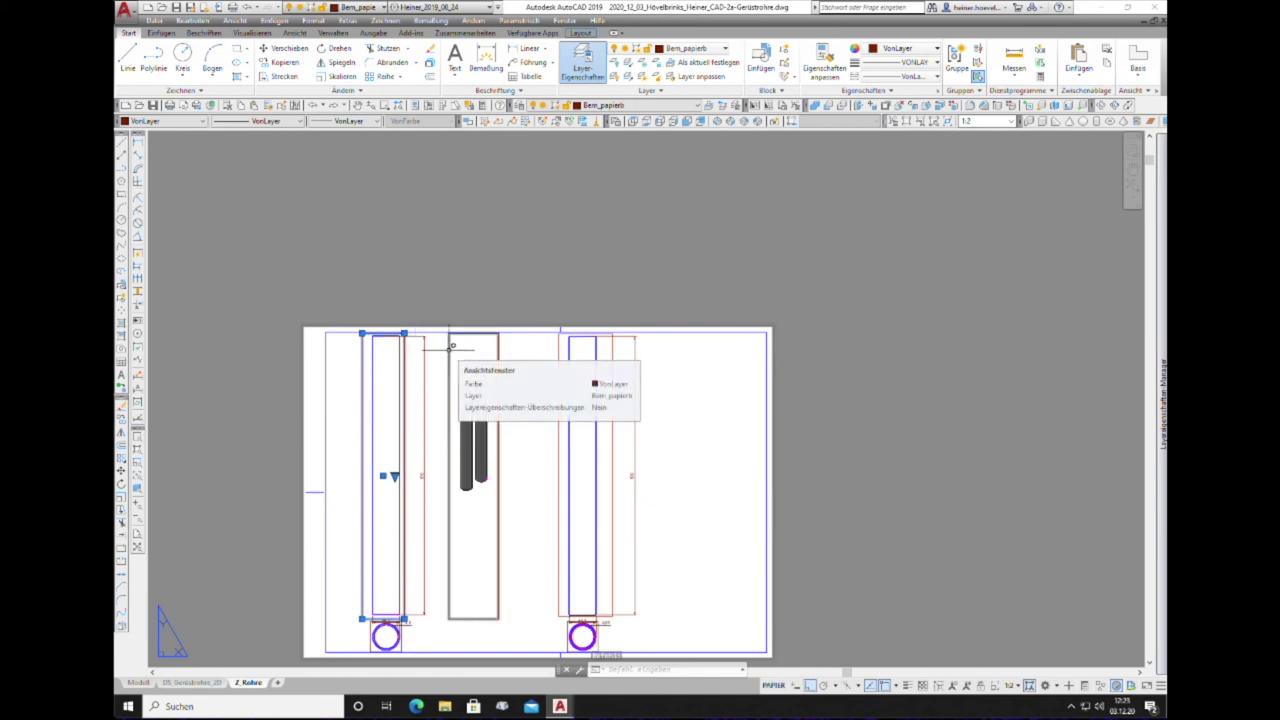
{"action": "left_click", "coordinate": [452, 346]}
{"action": "left_click", "coordinate": [558, 354]}
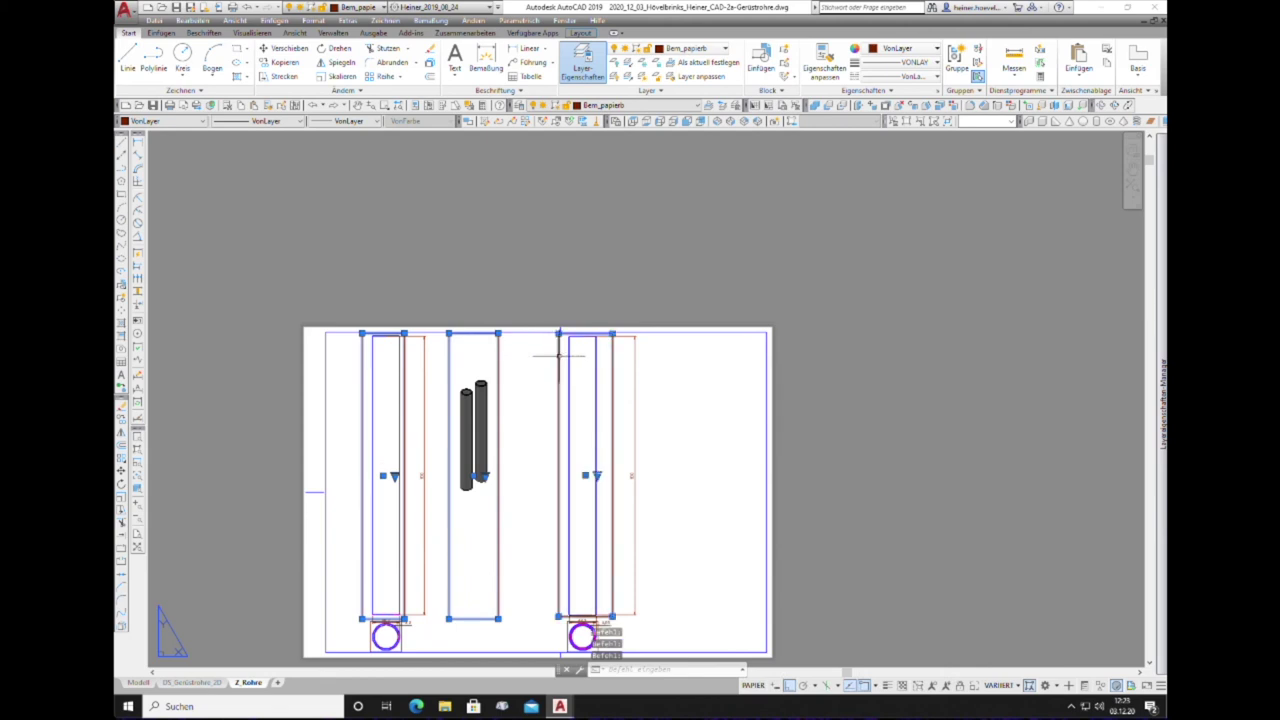
{"action": "left_click", "coordinate": [399, 640]}
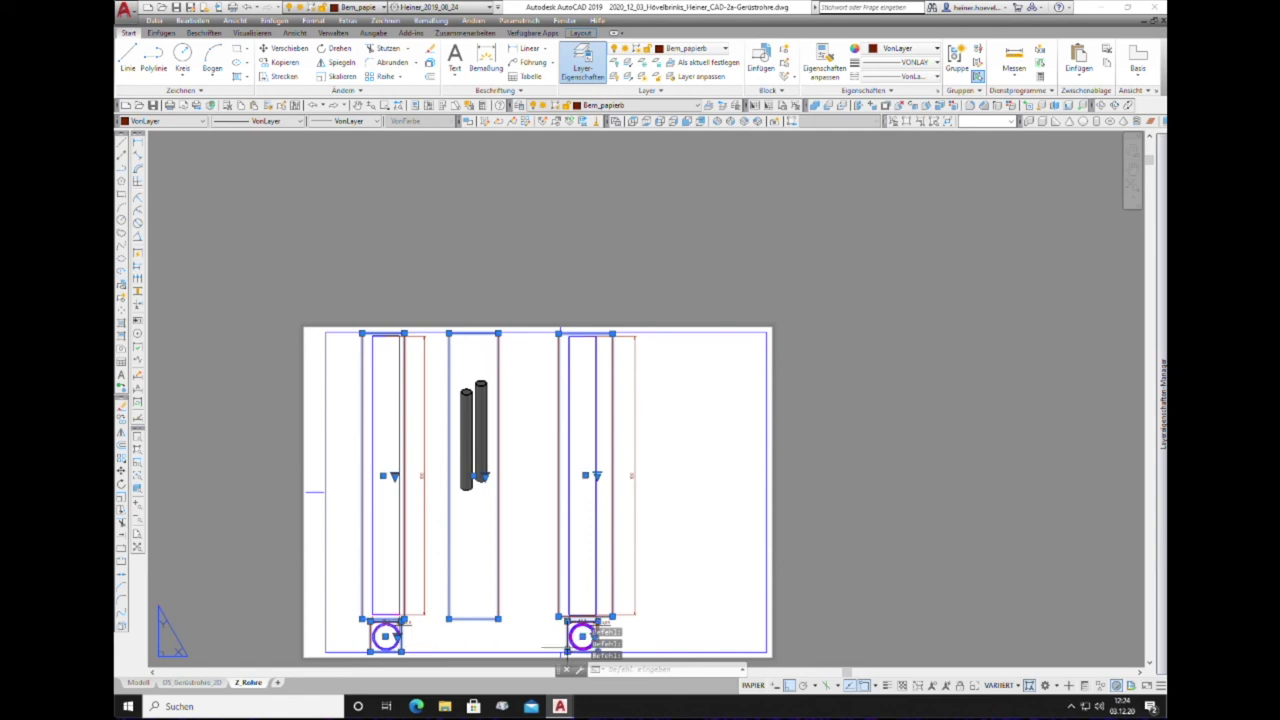
{"action": "left_click", "coordinate": [702, 105]}
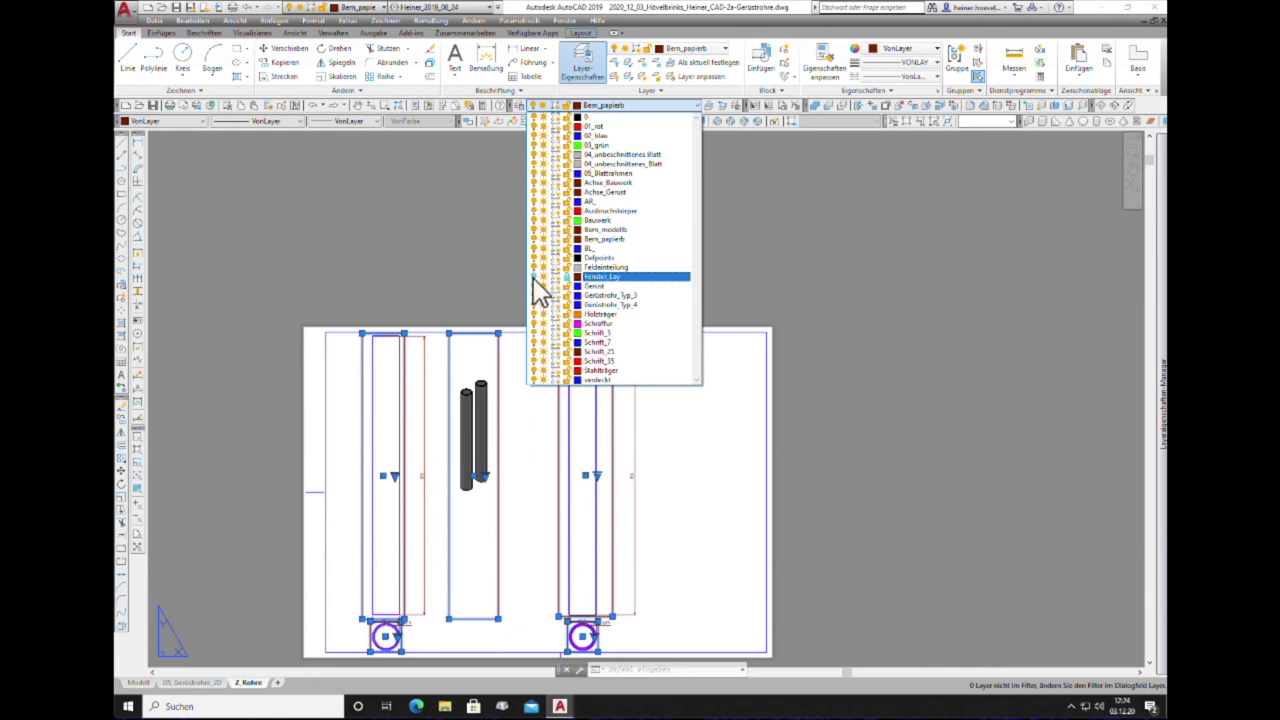
{"action": "left_click", "coordinate": [602, 278]}
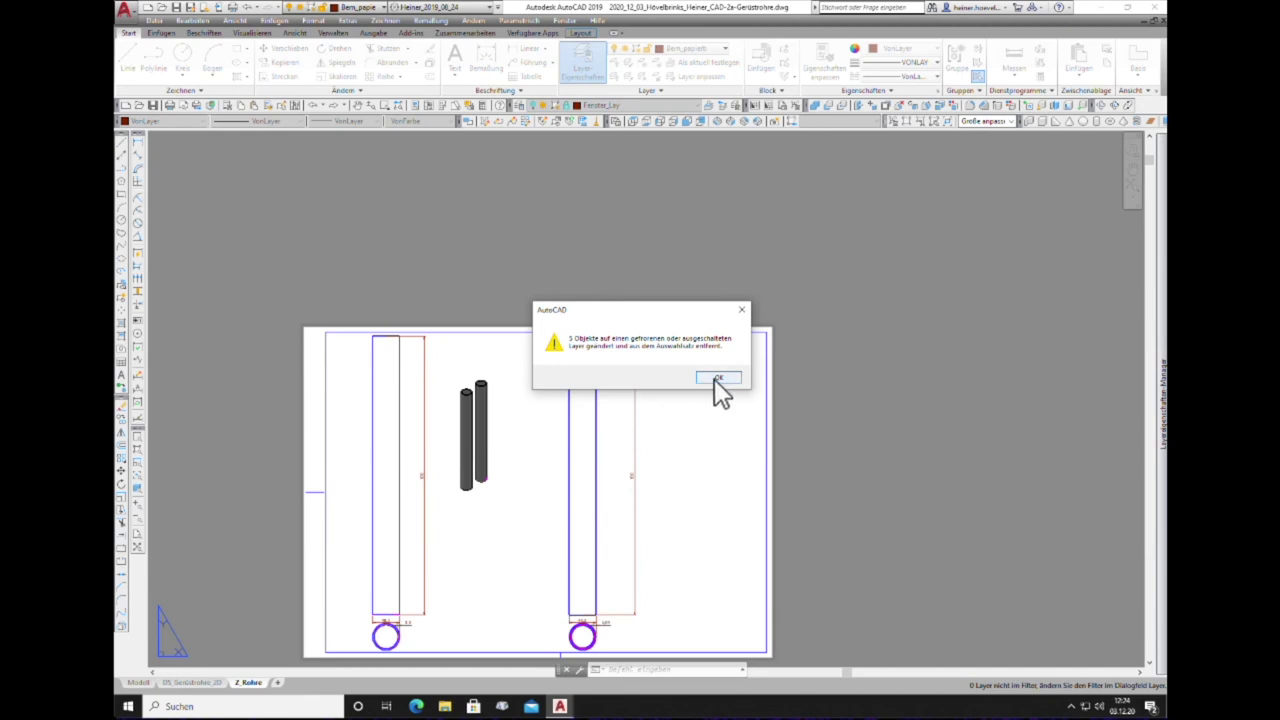
{"action": "left_click", "coordinate": [714, 379]}
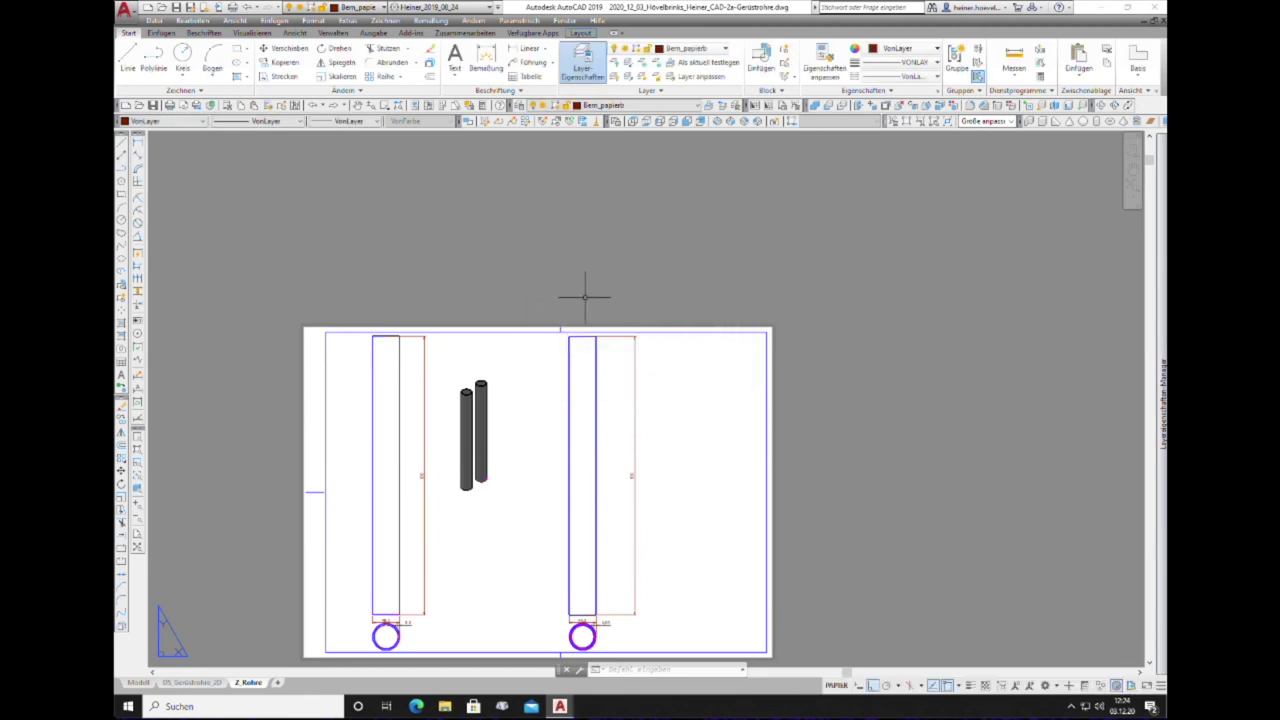
{"action": "scroll", "coordinate": [585, 296], "scroll_direction": "down", "scroll_amount": 2}
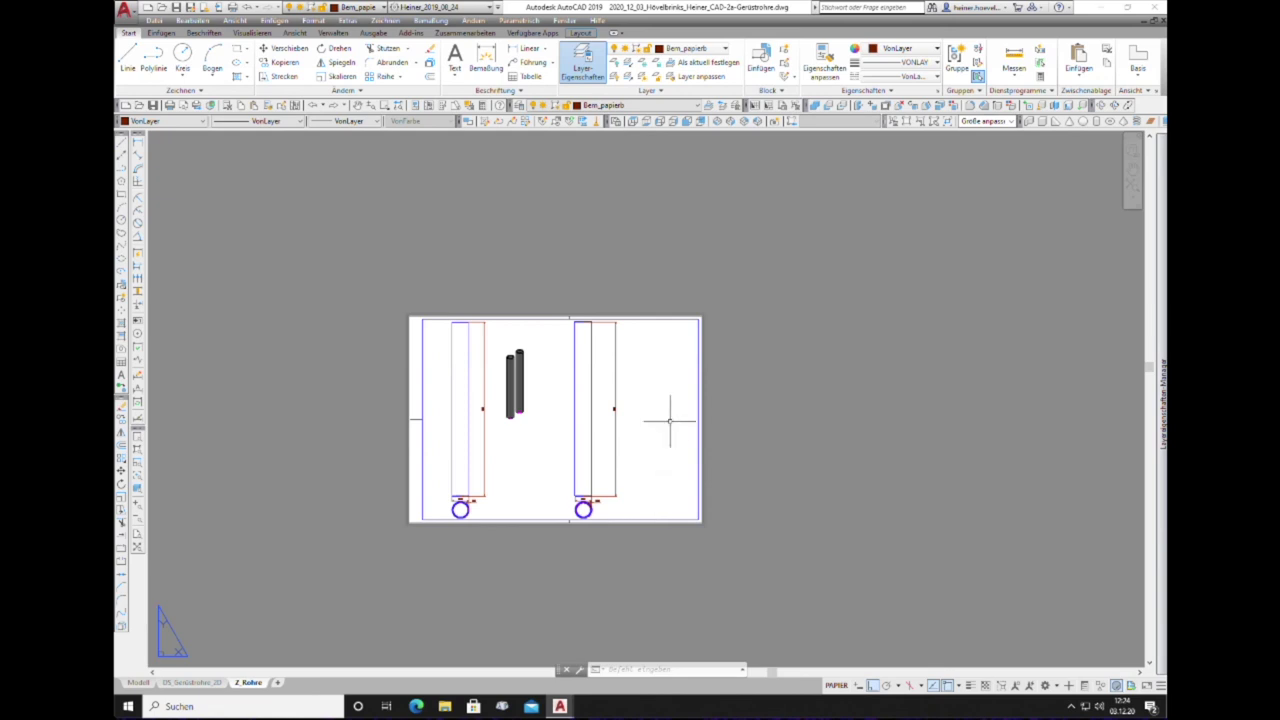